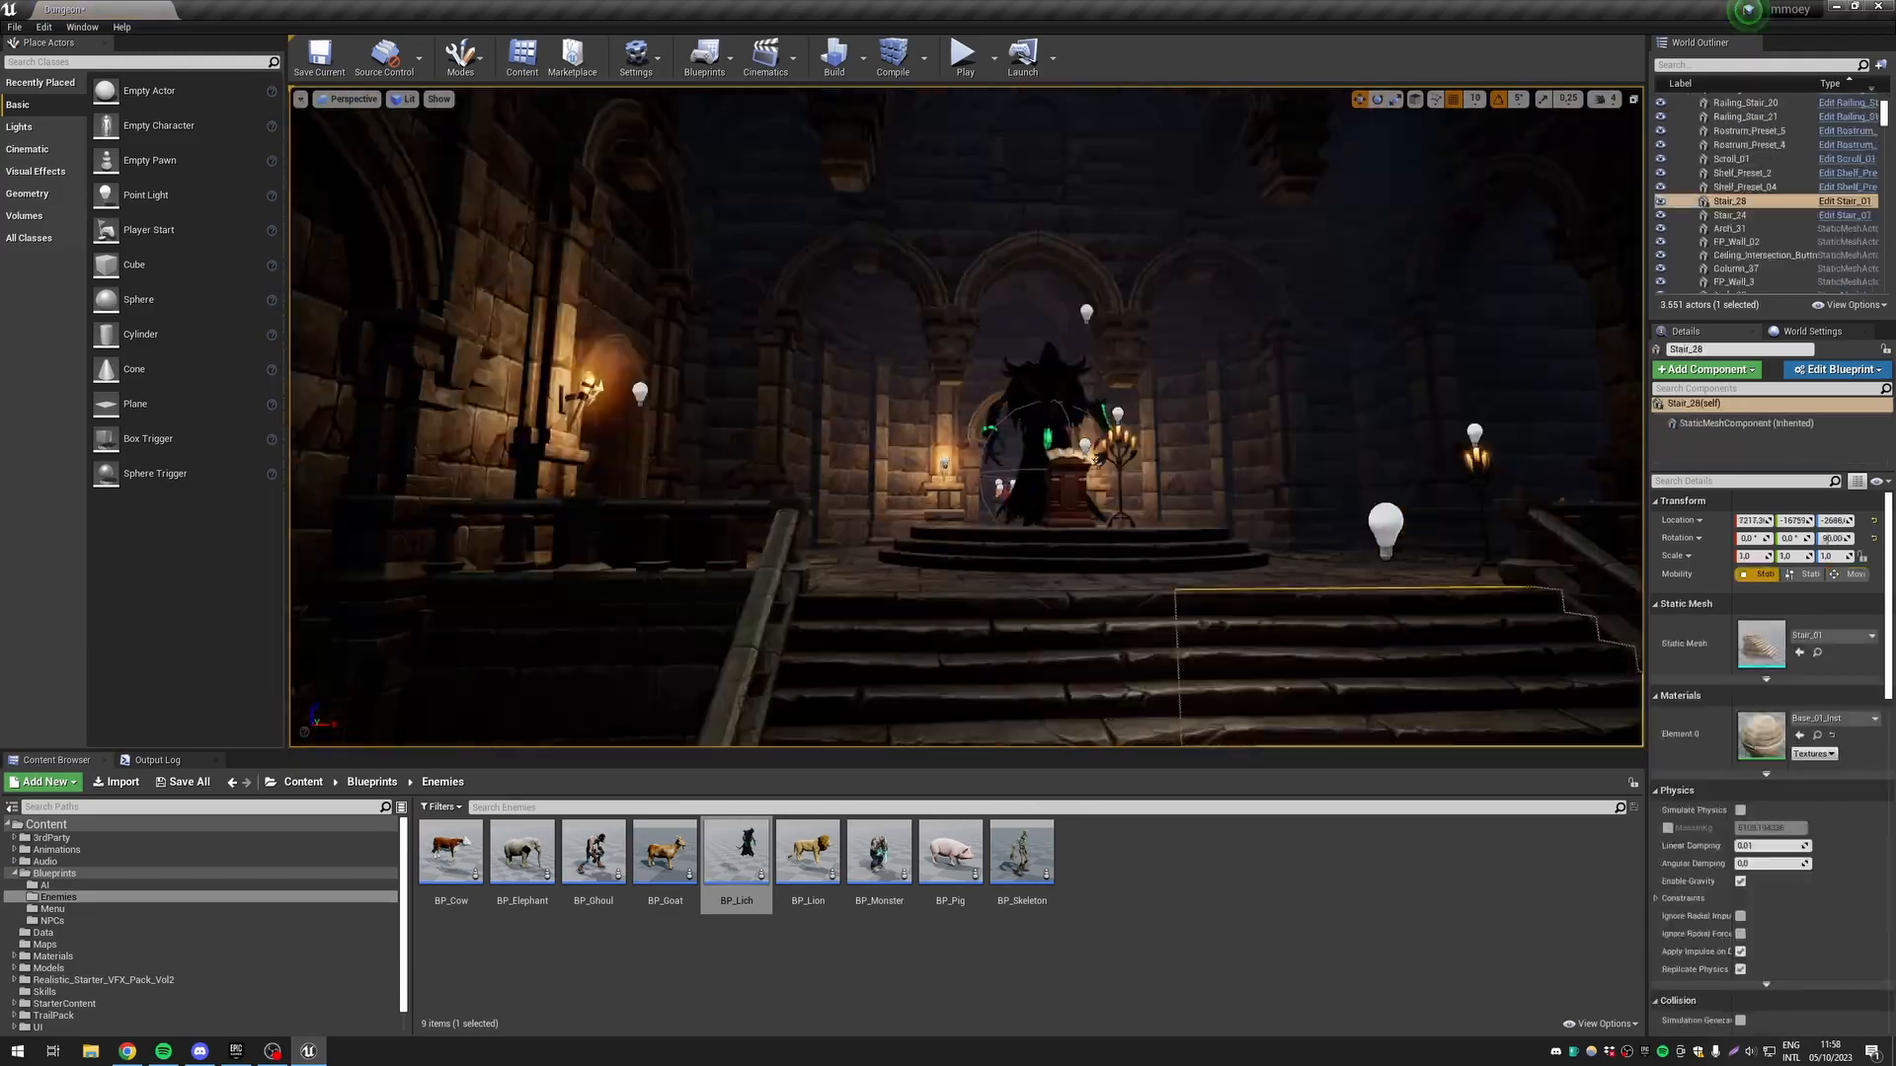
Play the dungeon level in the editor viewport
{"action": "left_click", "coordinate": [963, 57]}
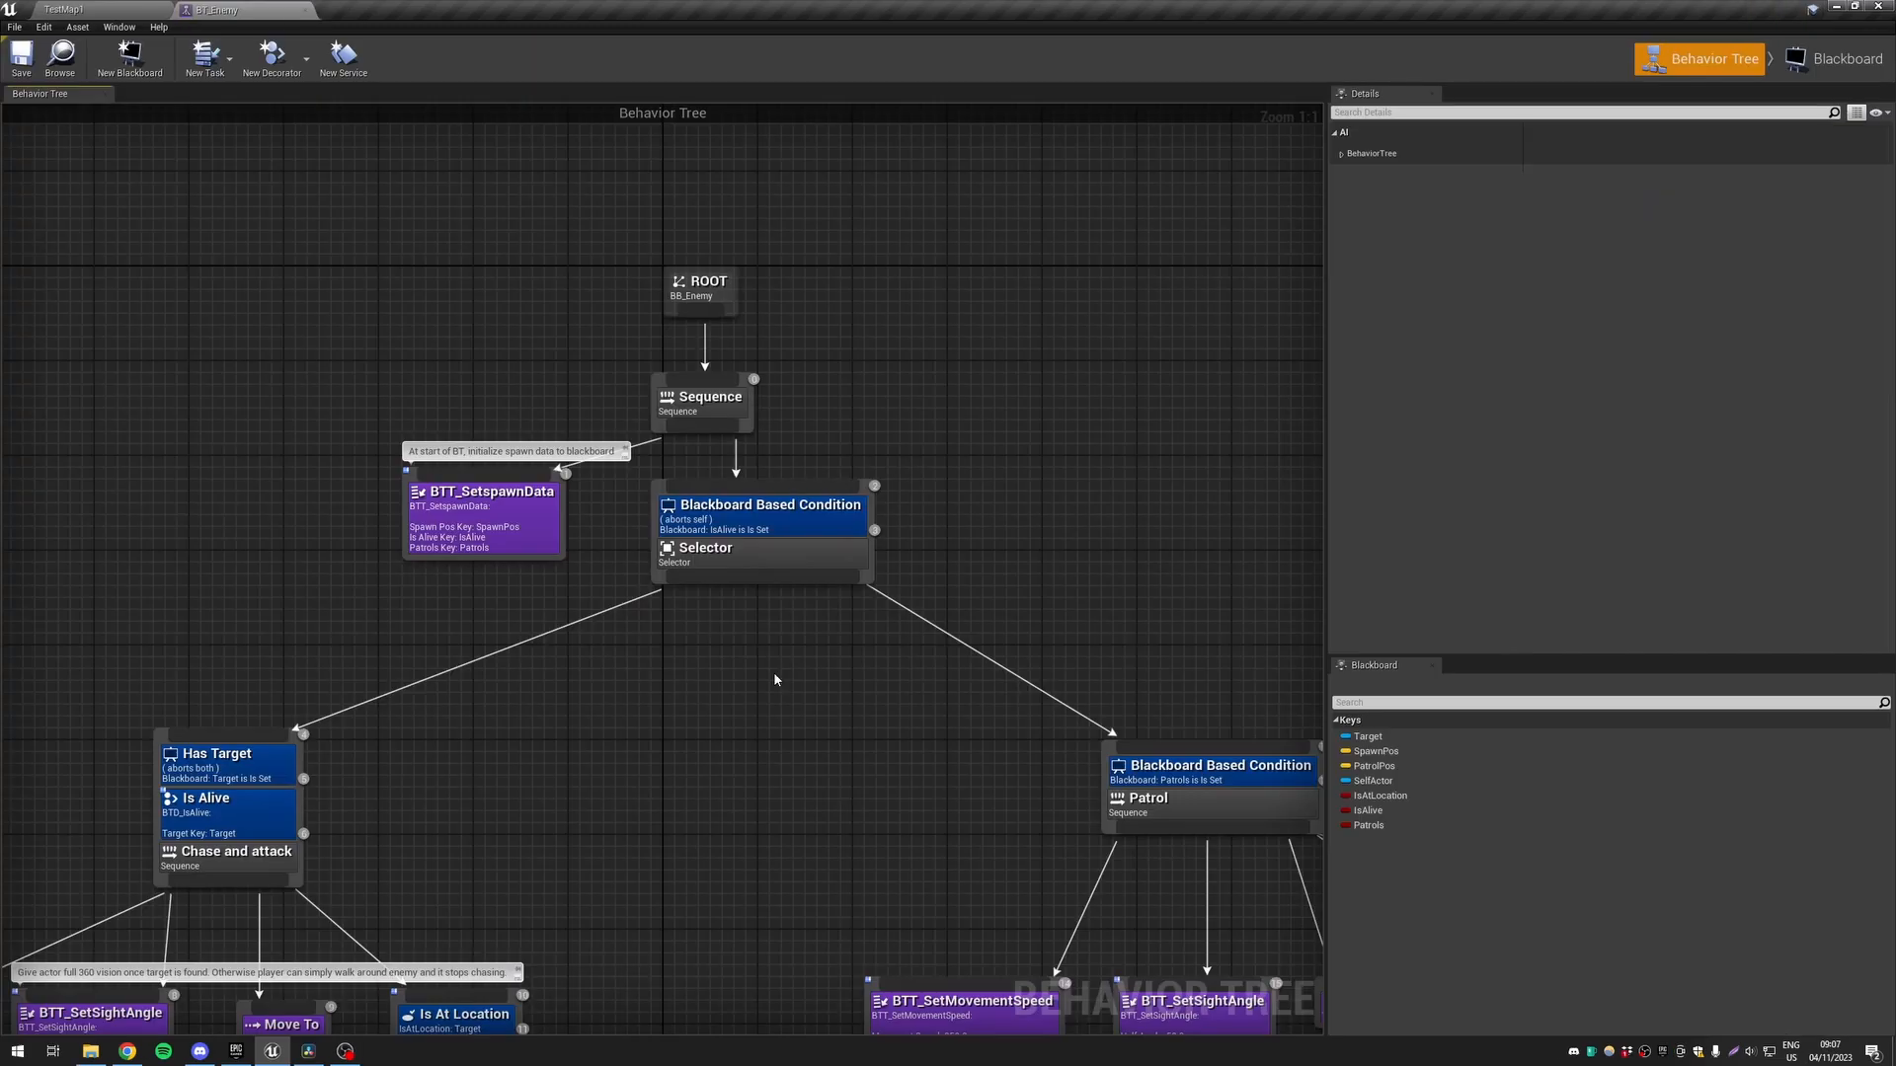
Inspect the Patrol sequence of the enemy behavior tree and the properties of its BTT_SetSightAngle task
{"action": "right_click_drag", "start_coordinate": [867, 794], "coordinate": [320, 505]}
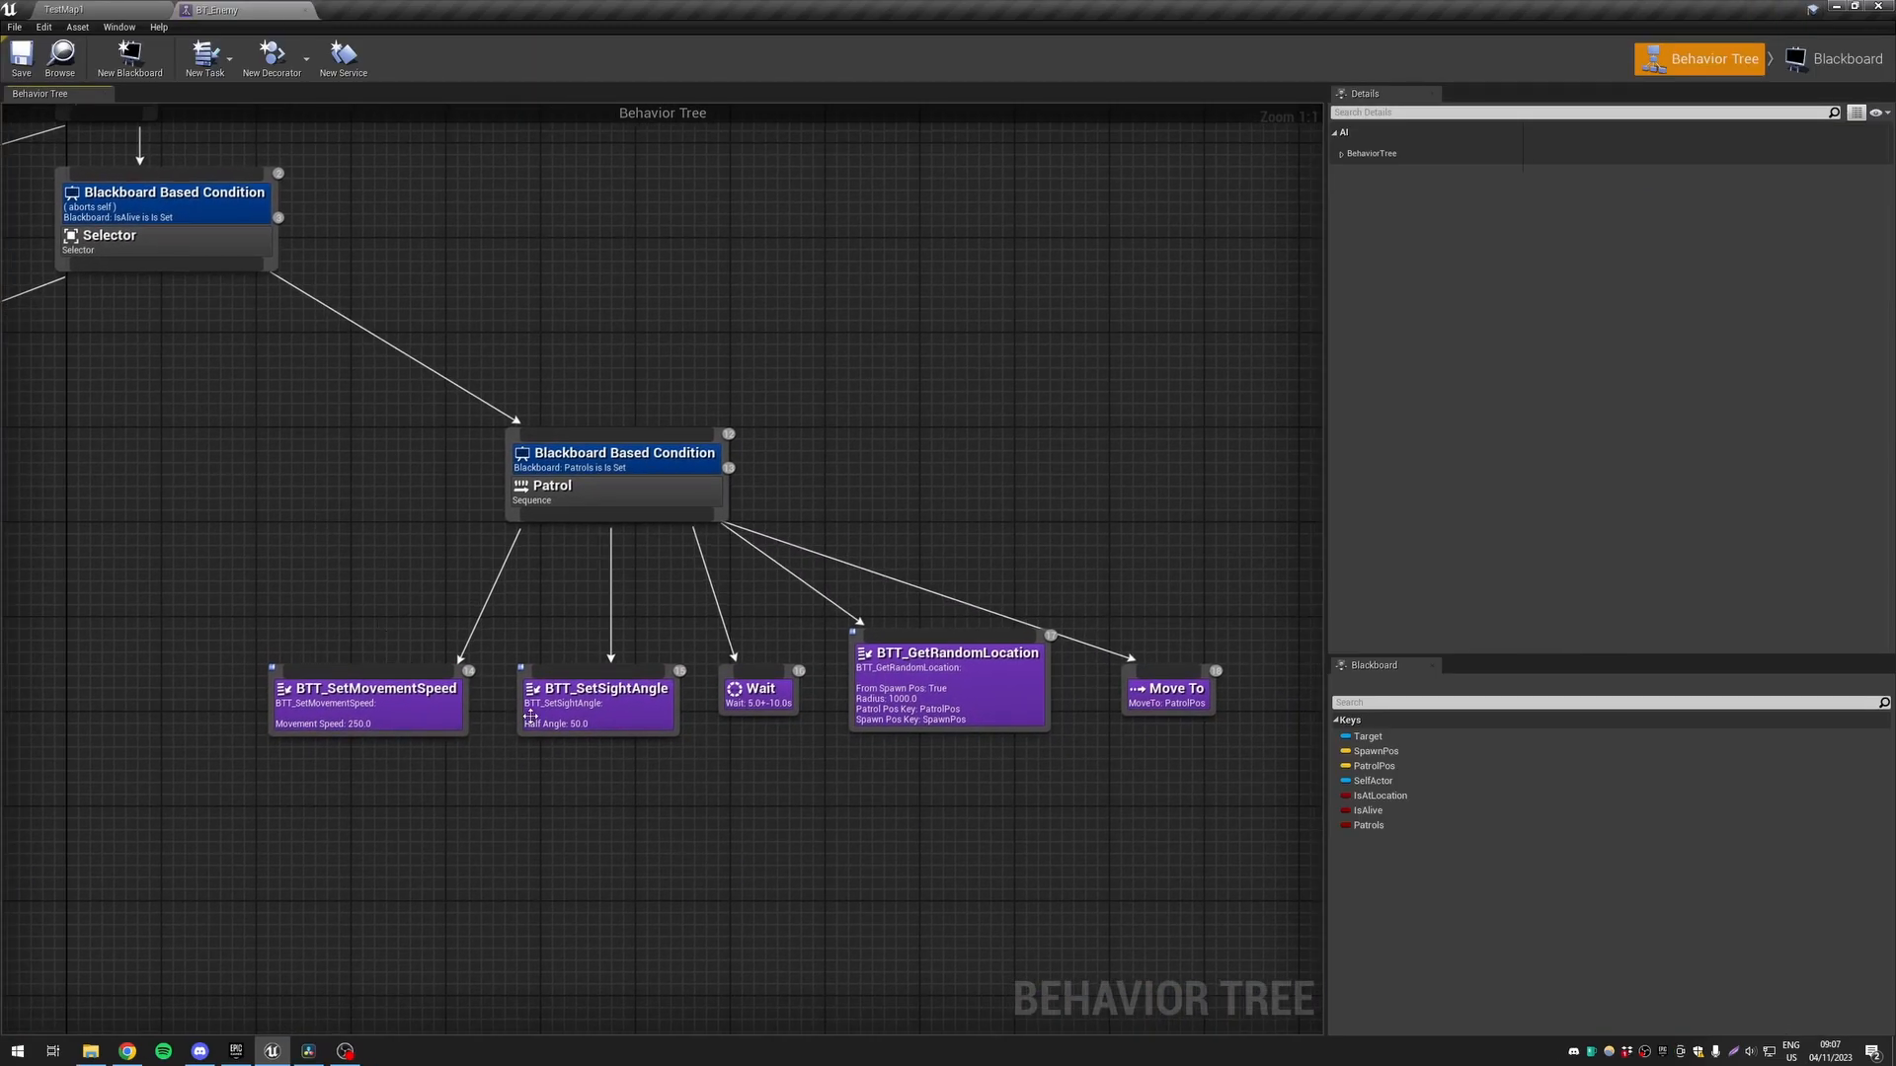
{"action": "left_click", "coordinate": [603, 726]}
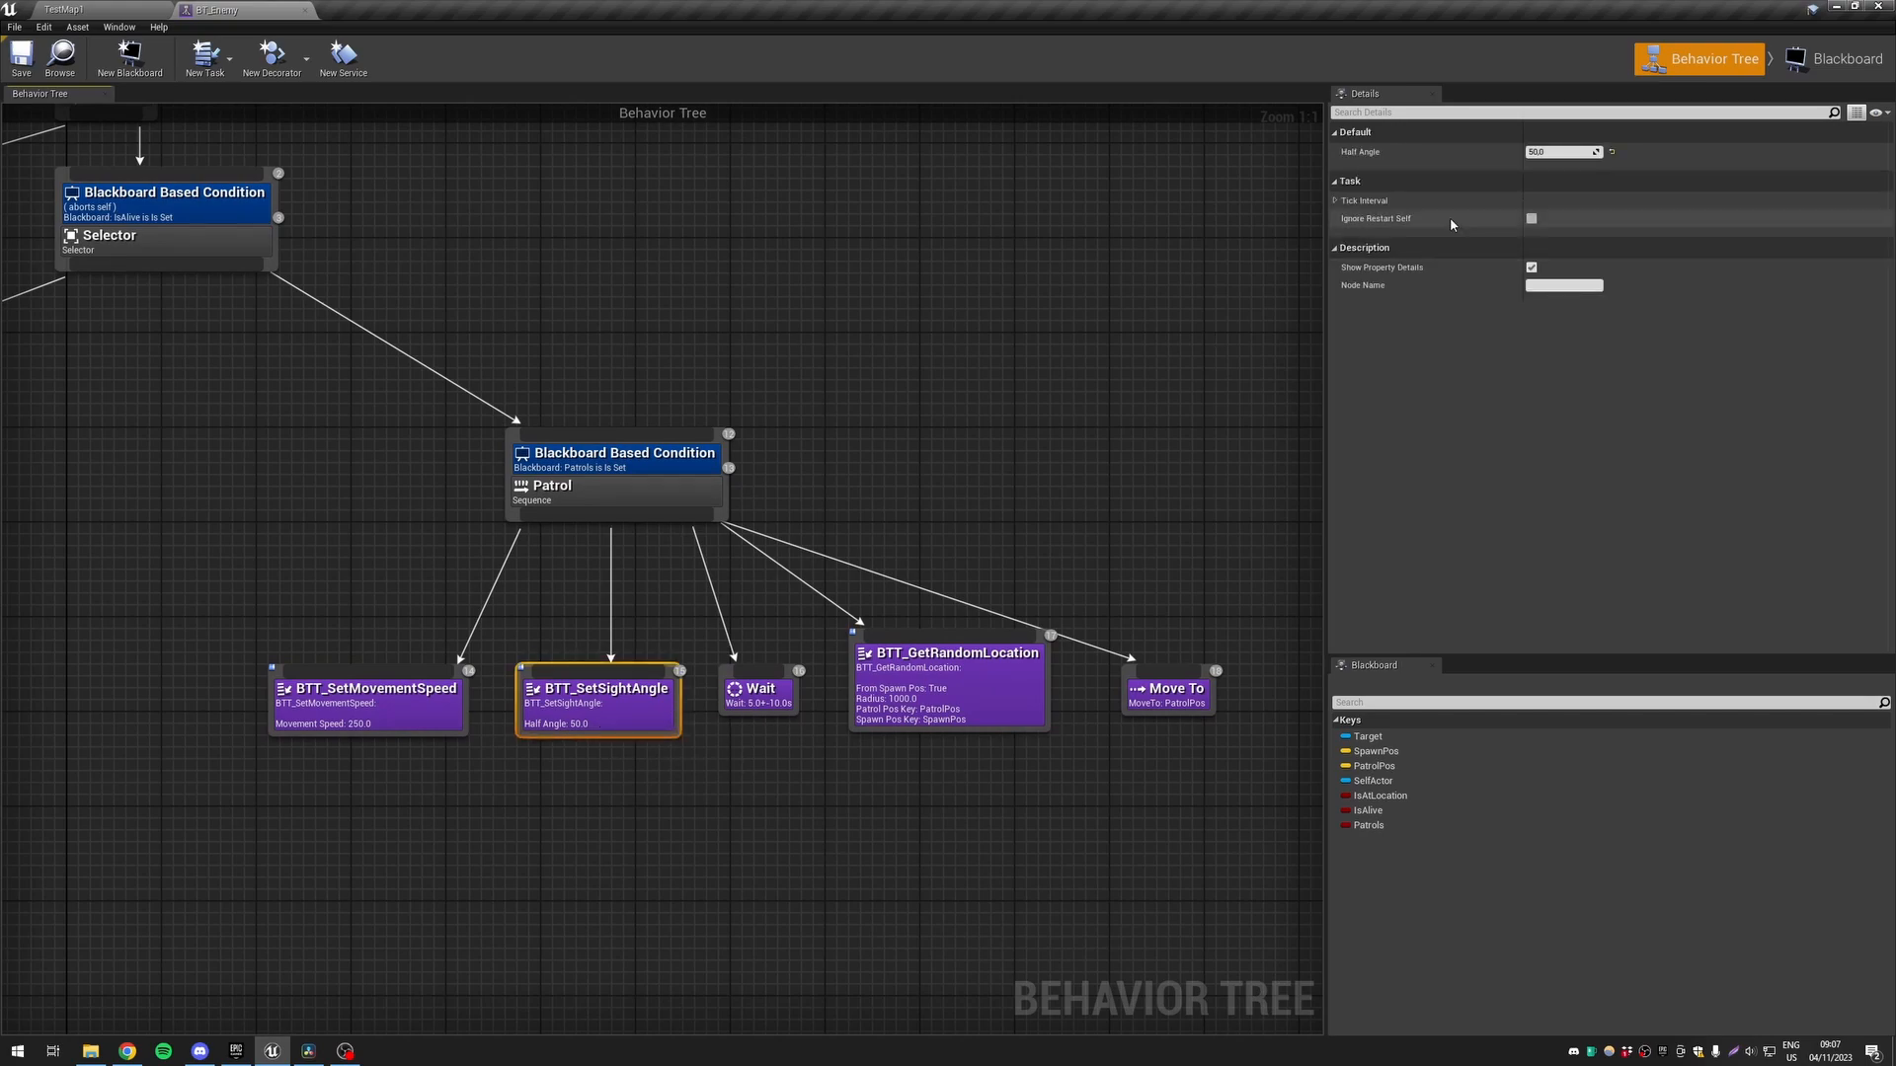
{"action": "right_click_drag", "start_coordinate": [648, 563], "coordinate": [1278, 547]}
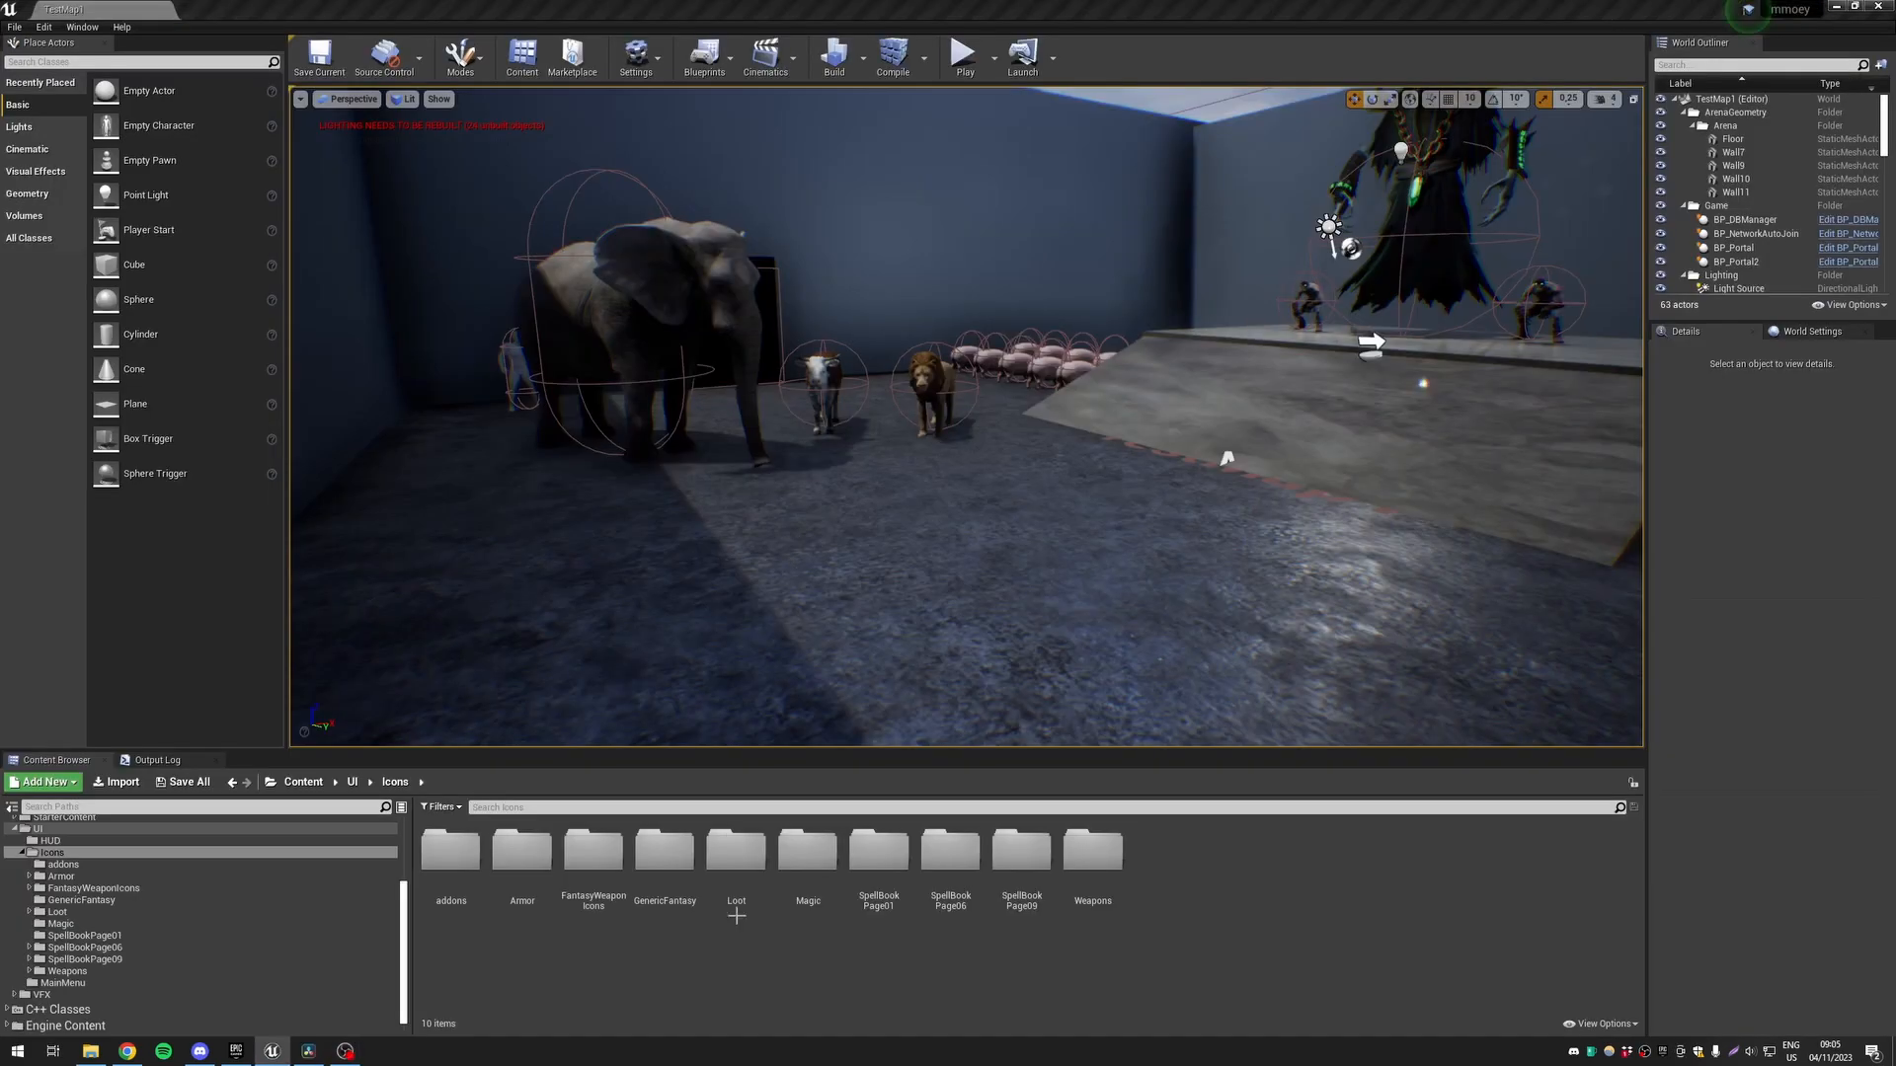
Look at the icon assets in the Magic folder, and return to the Icons folder
{"action": "double_click", "coordinate": [813, 859]}
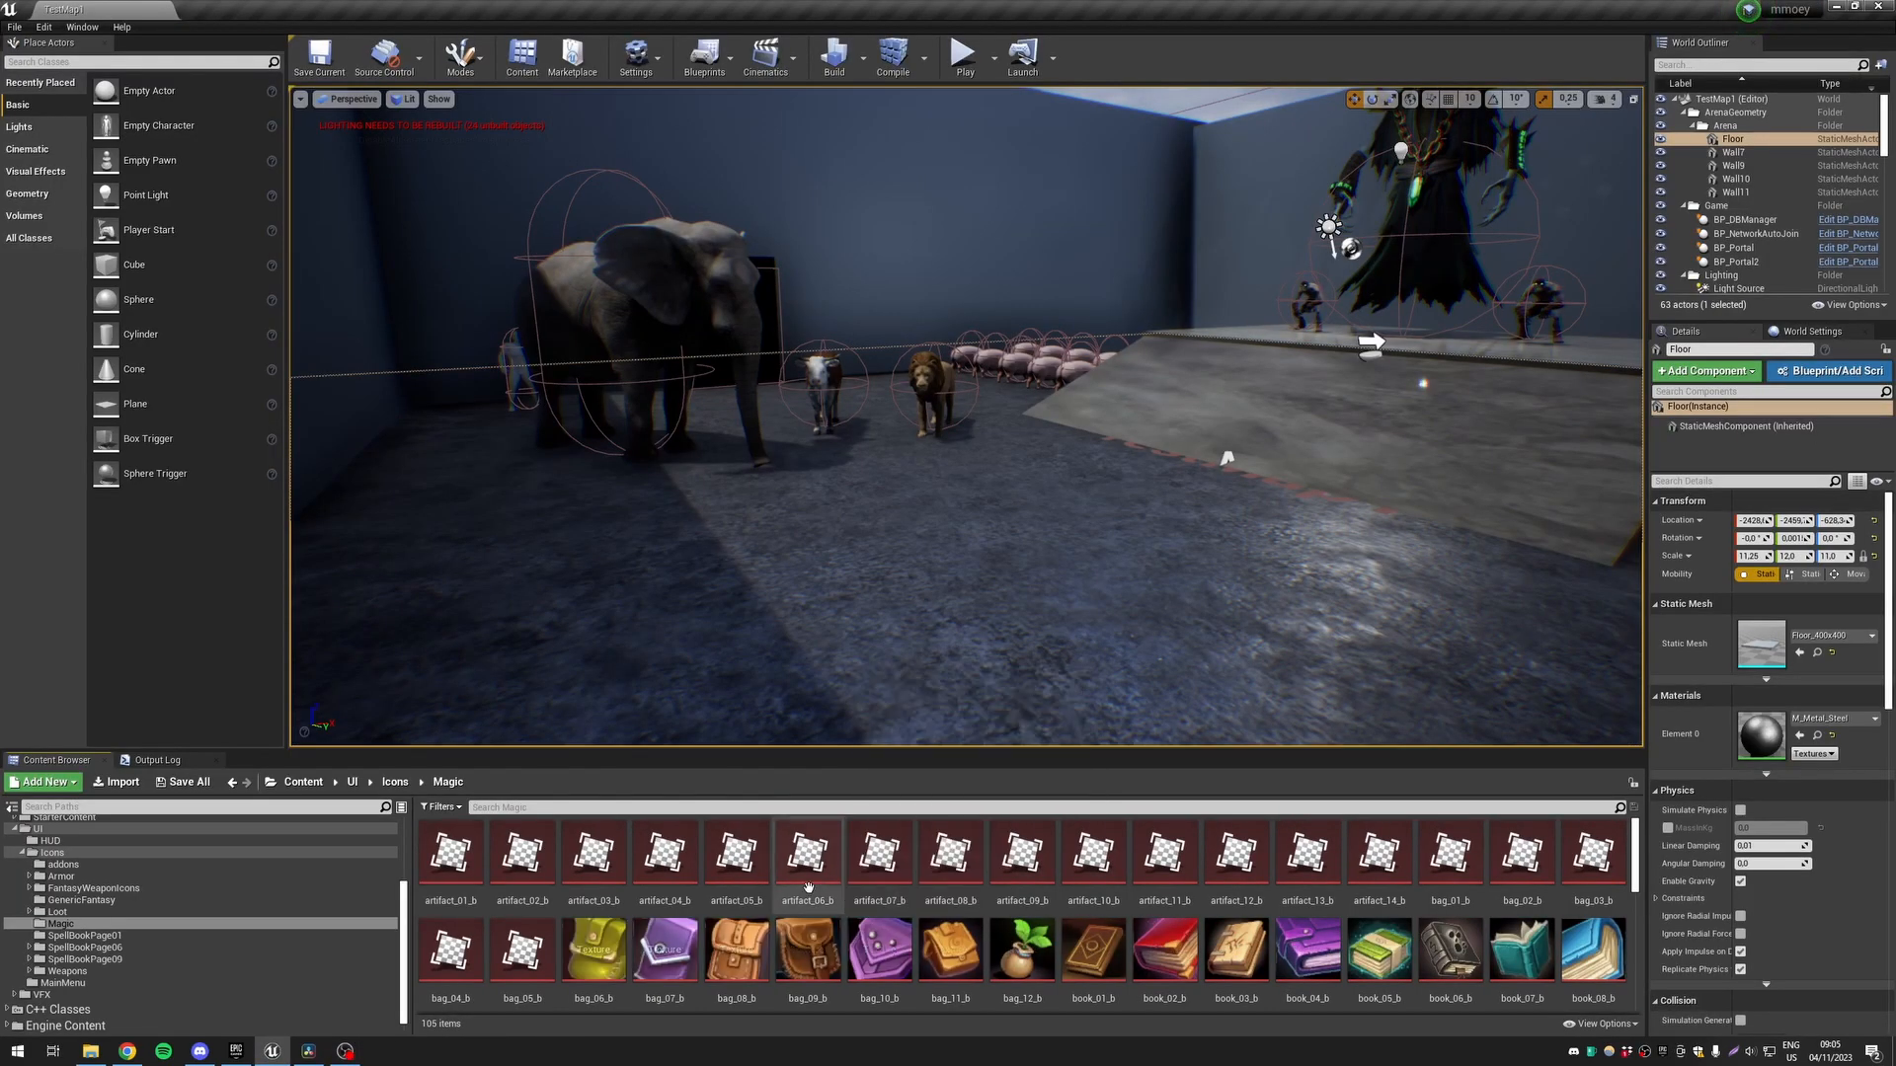
{"action": "left_click", "coordinate": [395, 782]}
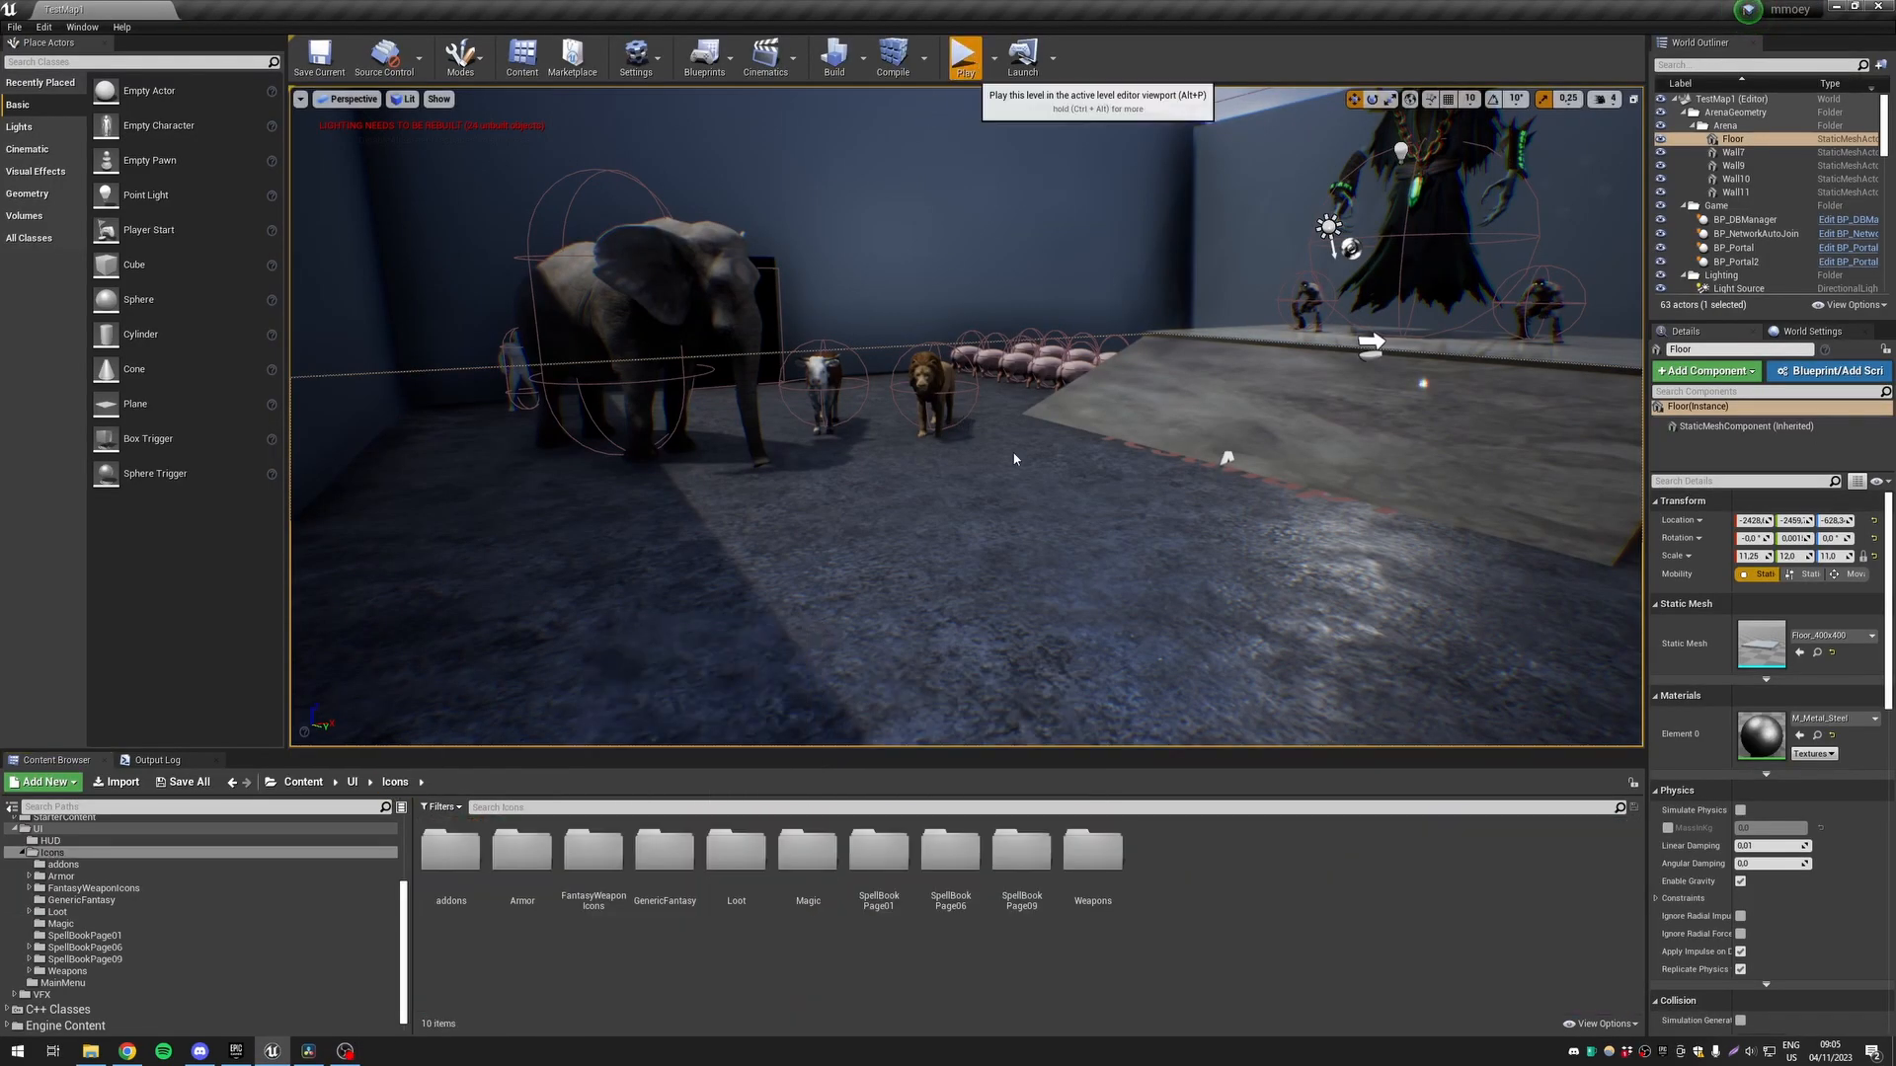
Play the TestMap1 level in the viewport and bring up the character's inventory
{"action": "left_click", "coordinate": [967, 51]}
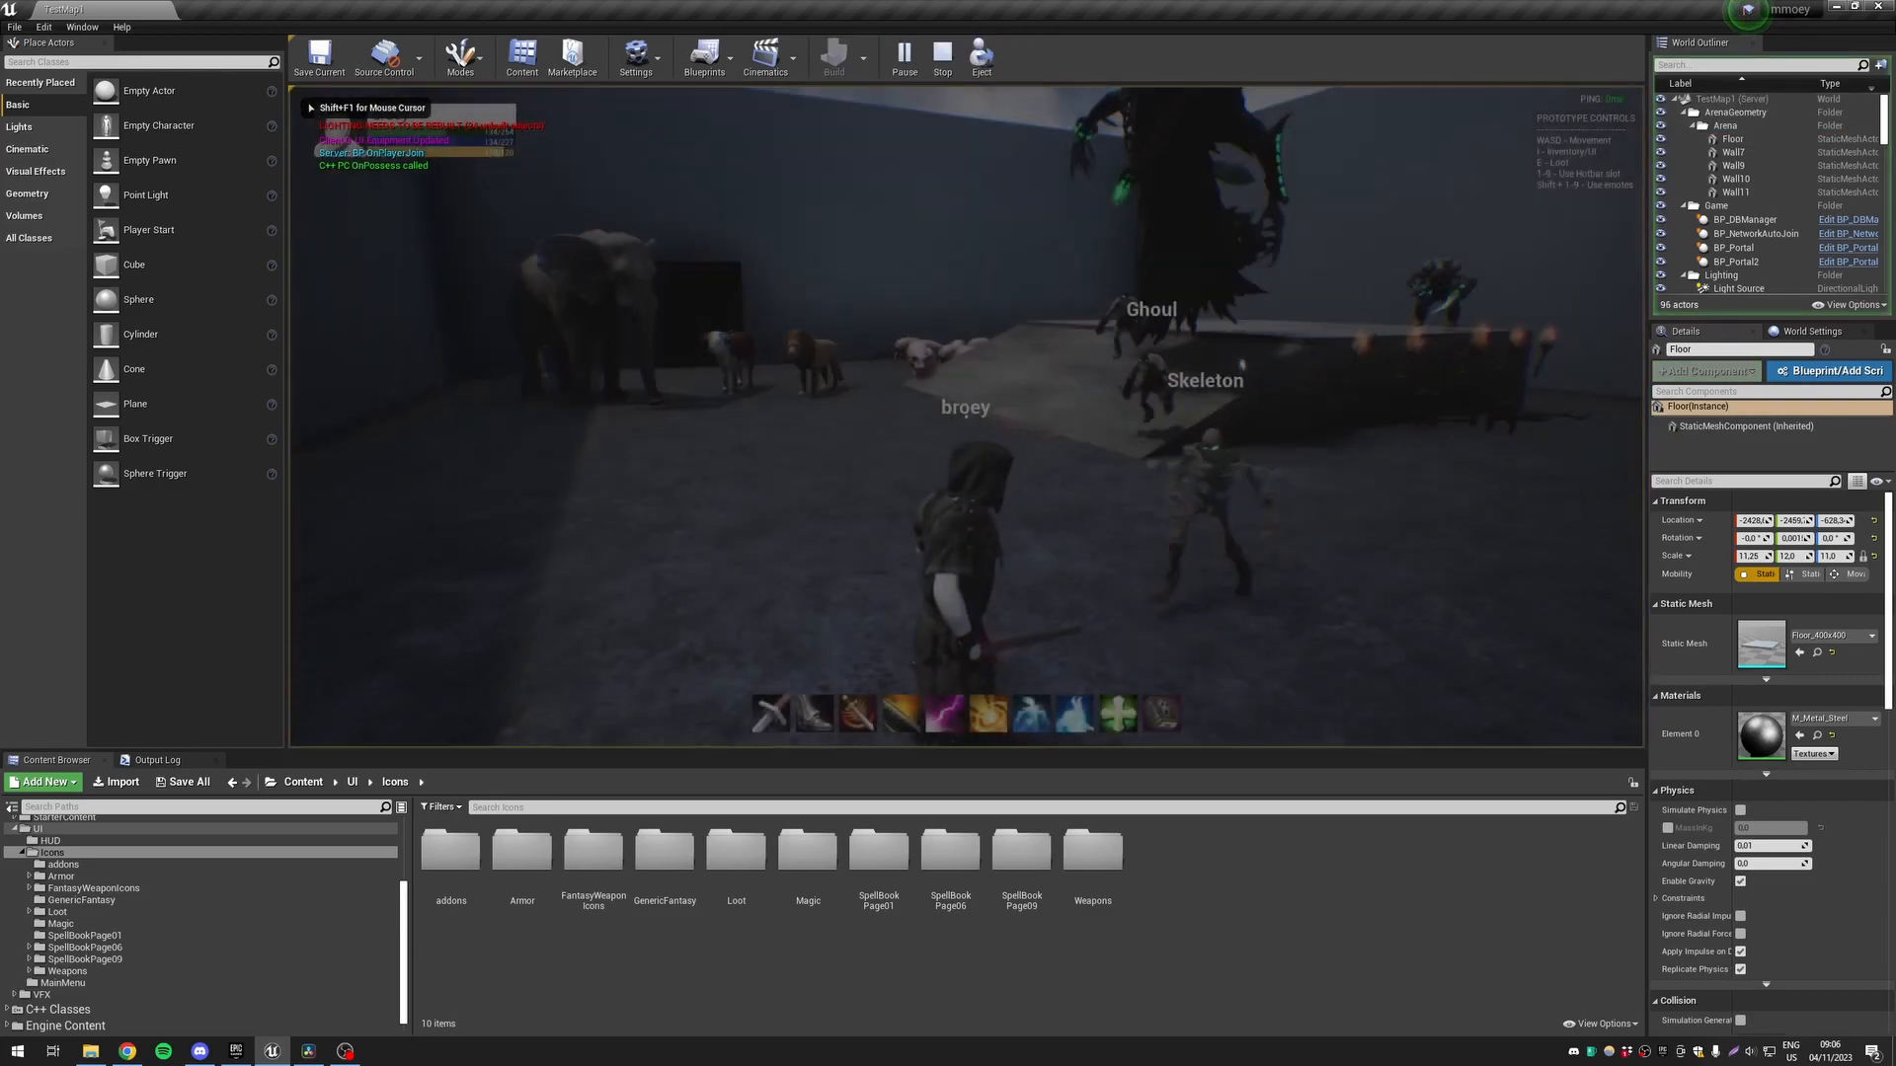
{"action": "key", "text": "i"}
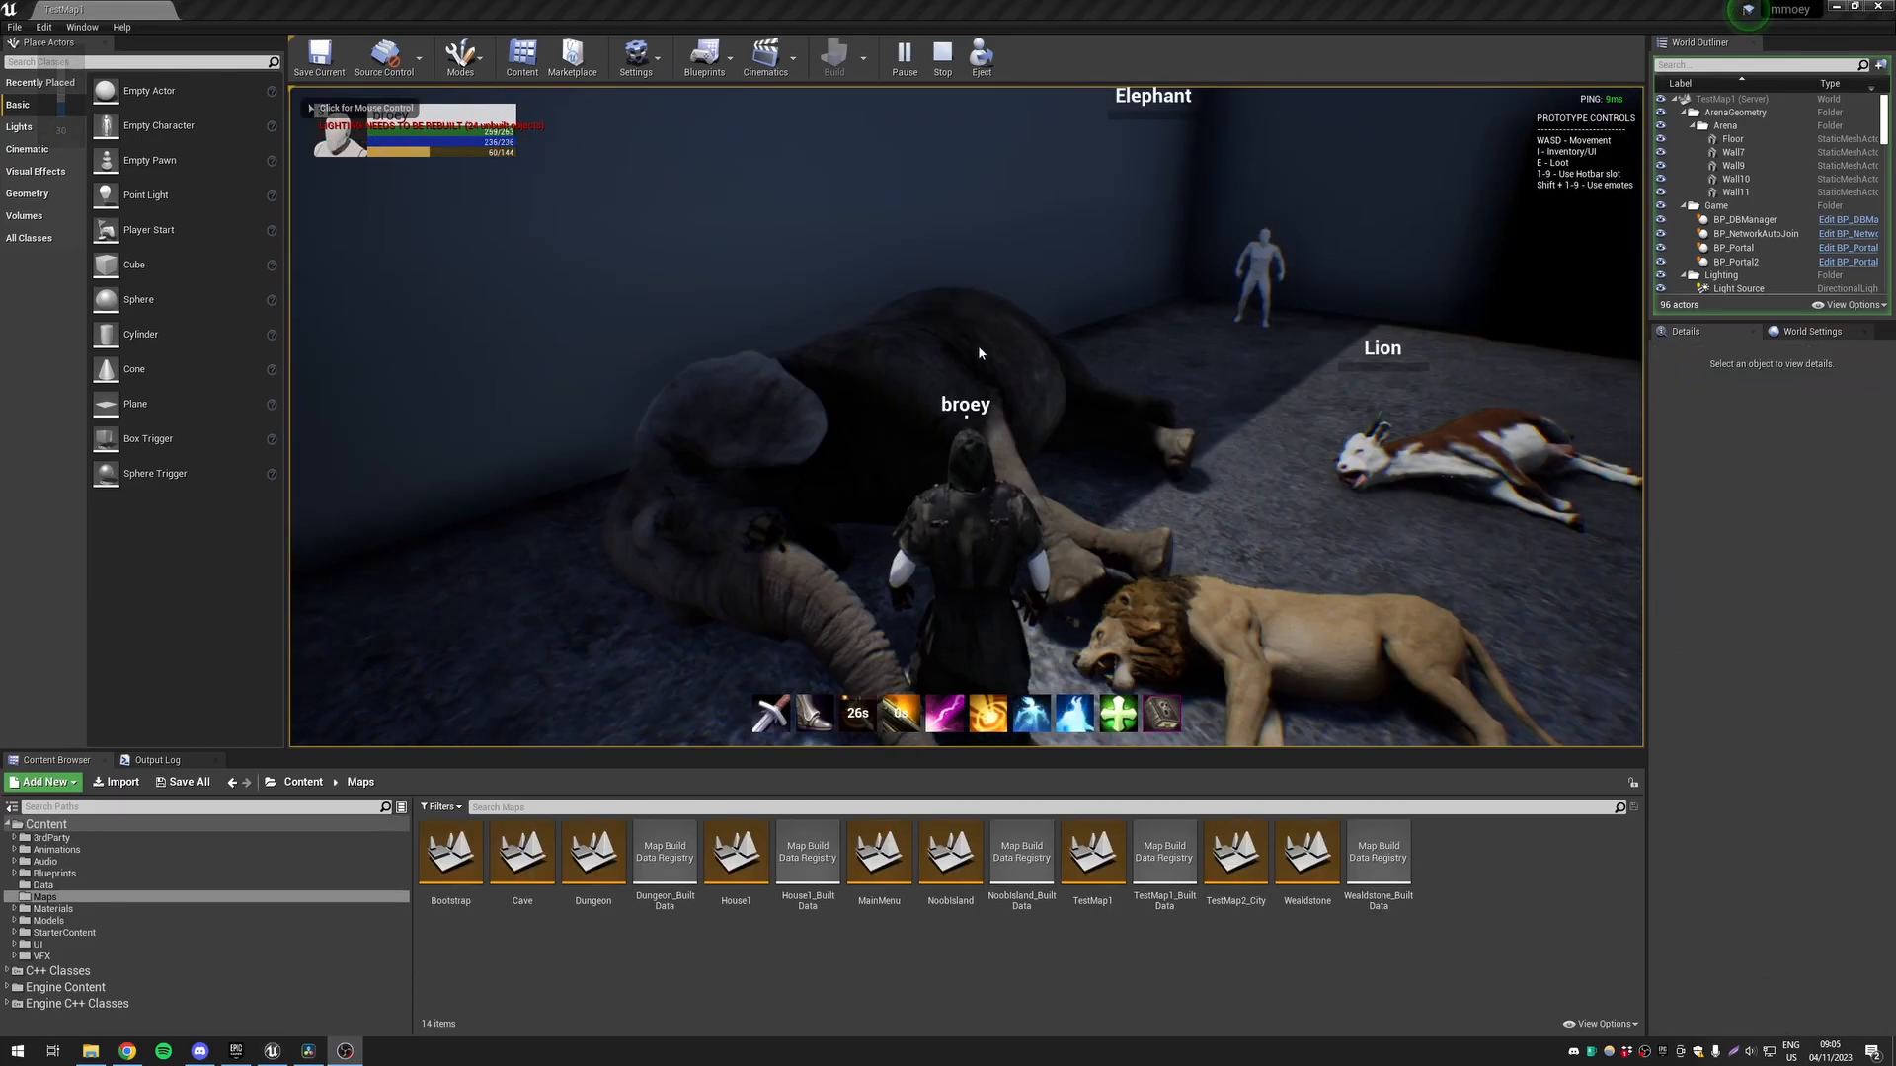
Give the running game focus, loot the dead elephant and release the mouse cursor
{"action": "left_click", "coordinate": [979, 351]}
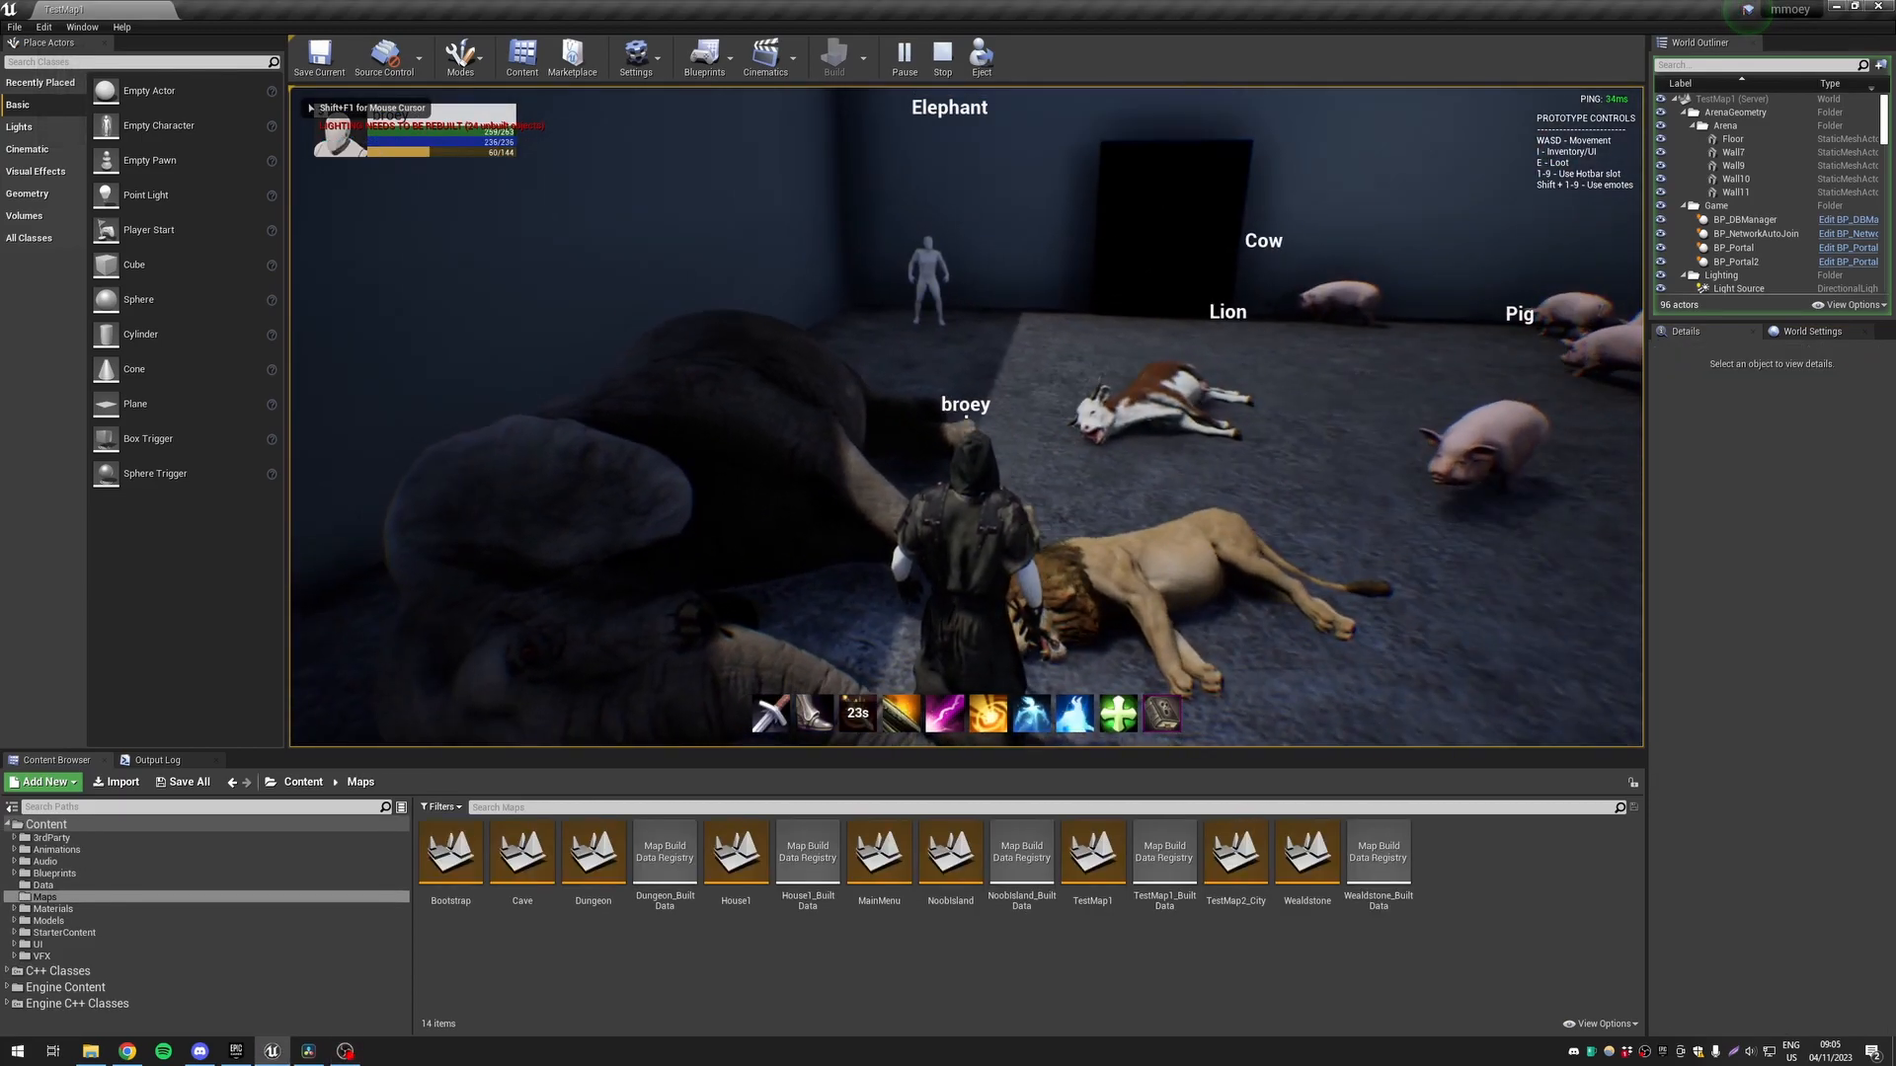
{"action": "key", "text": "w"}
{"action": "key", "text": "e"}
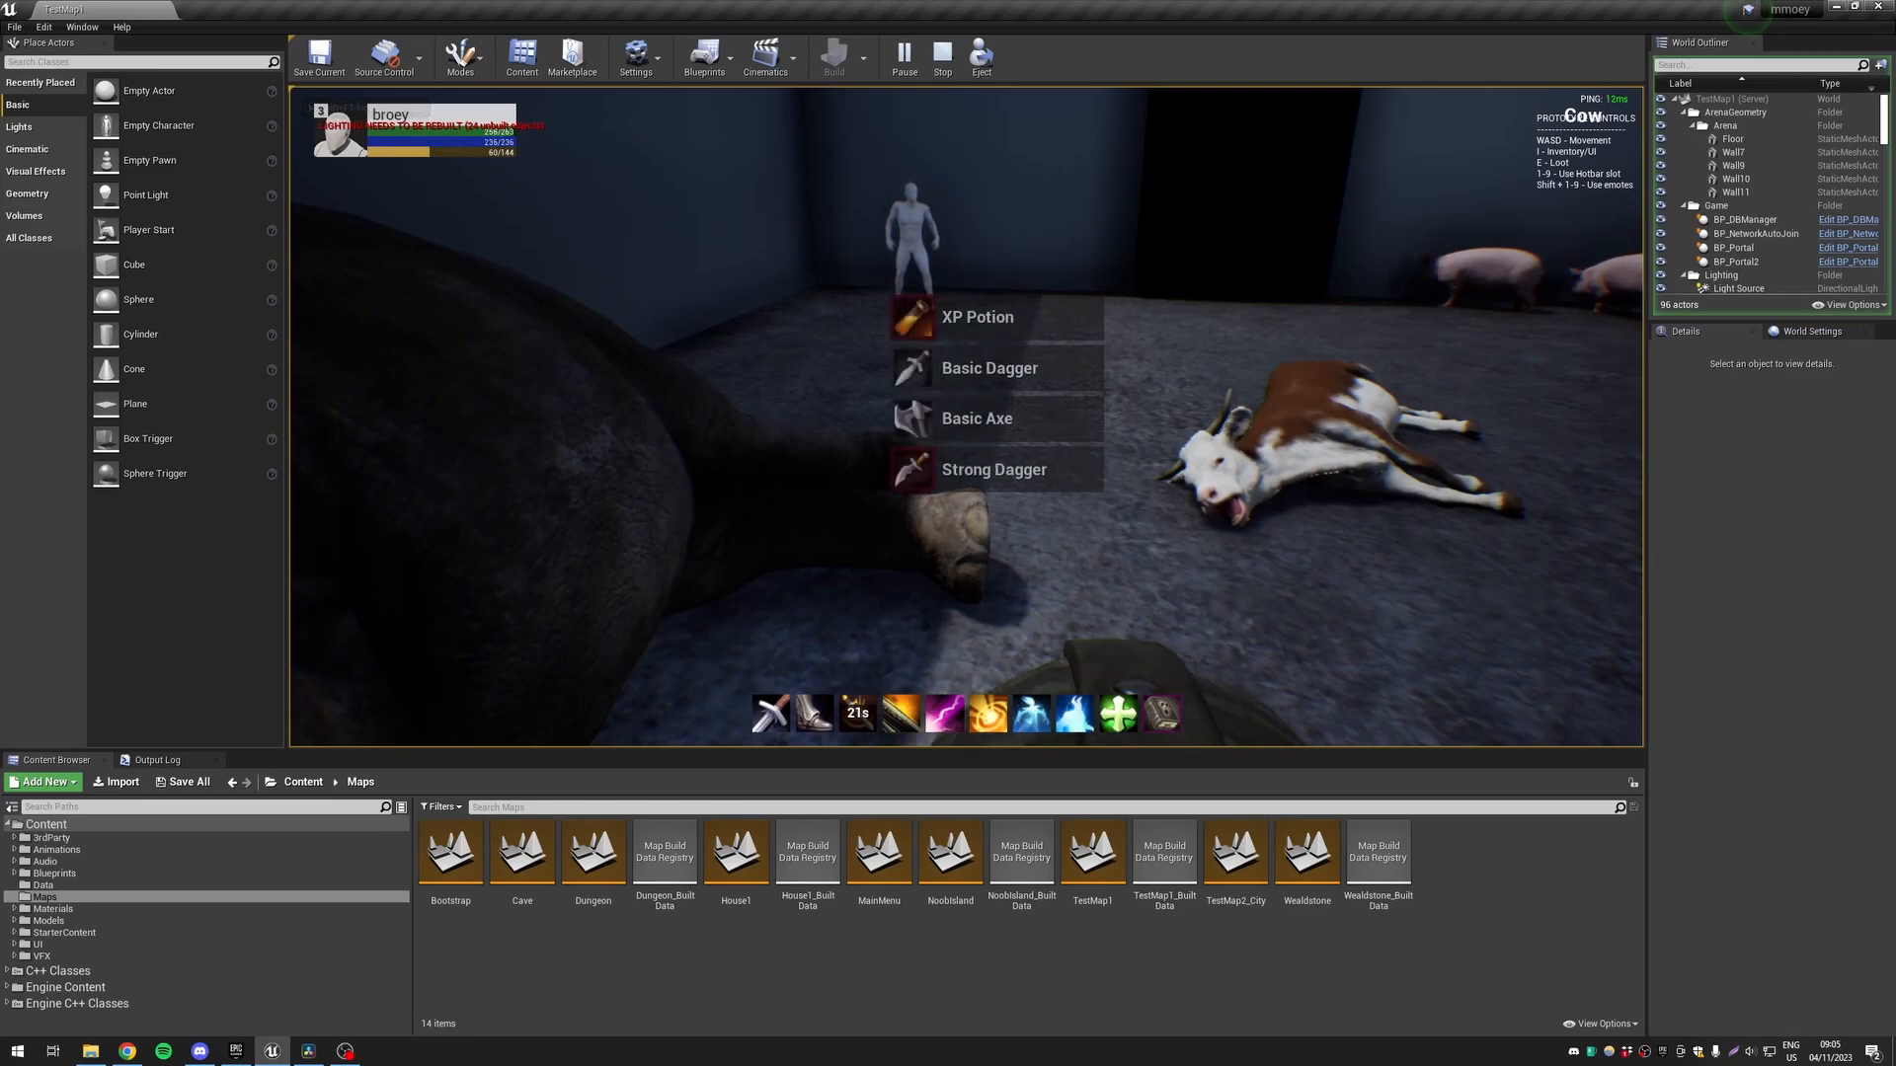
{"action": "key", "text": "shift+F1"}
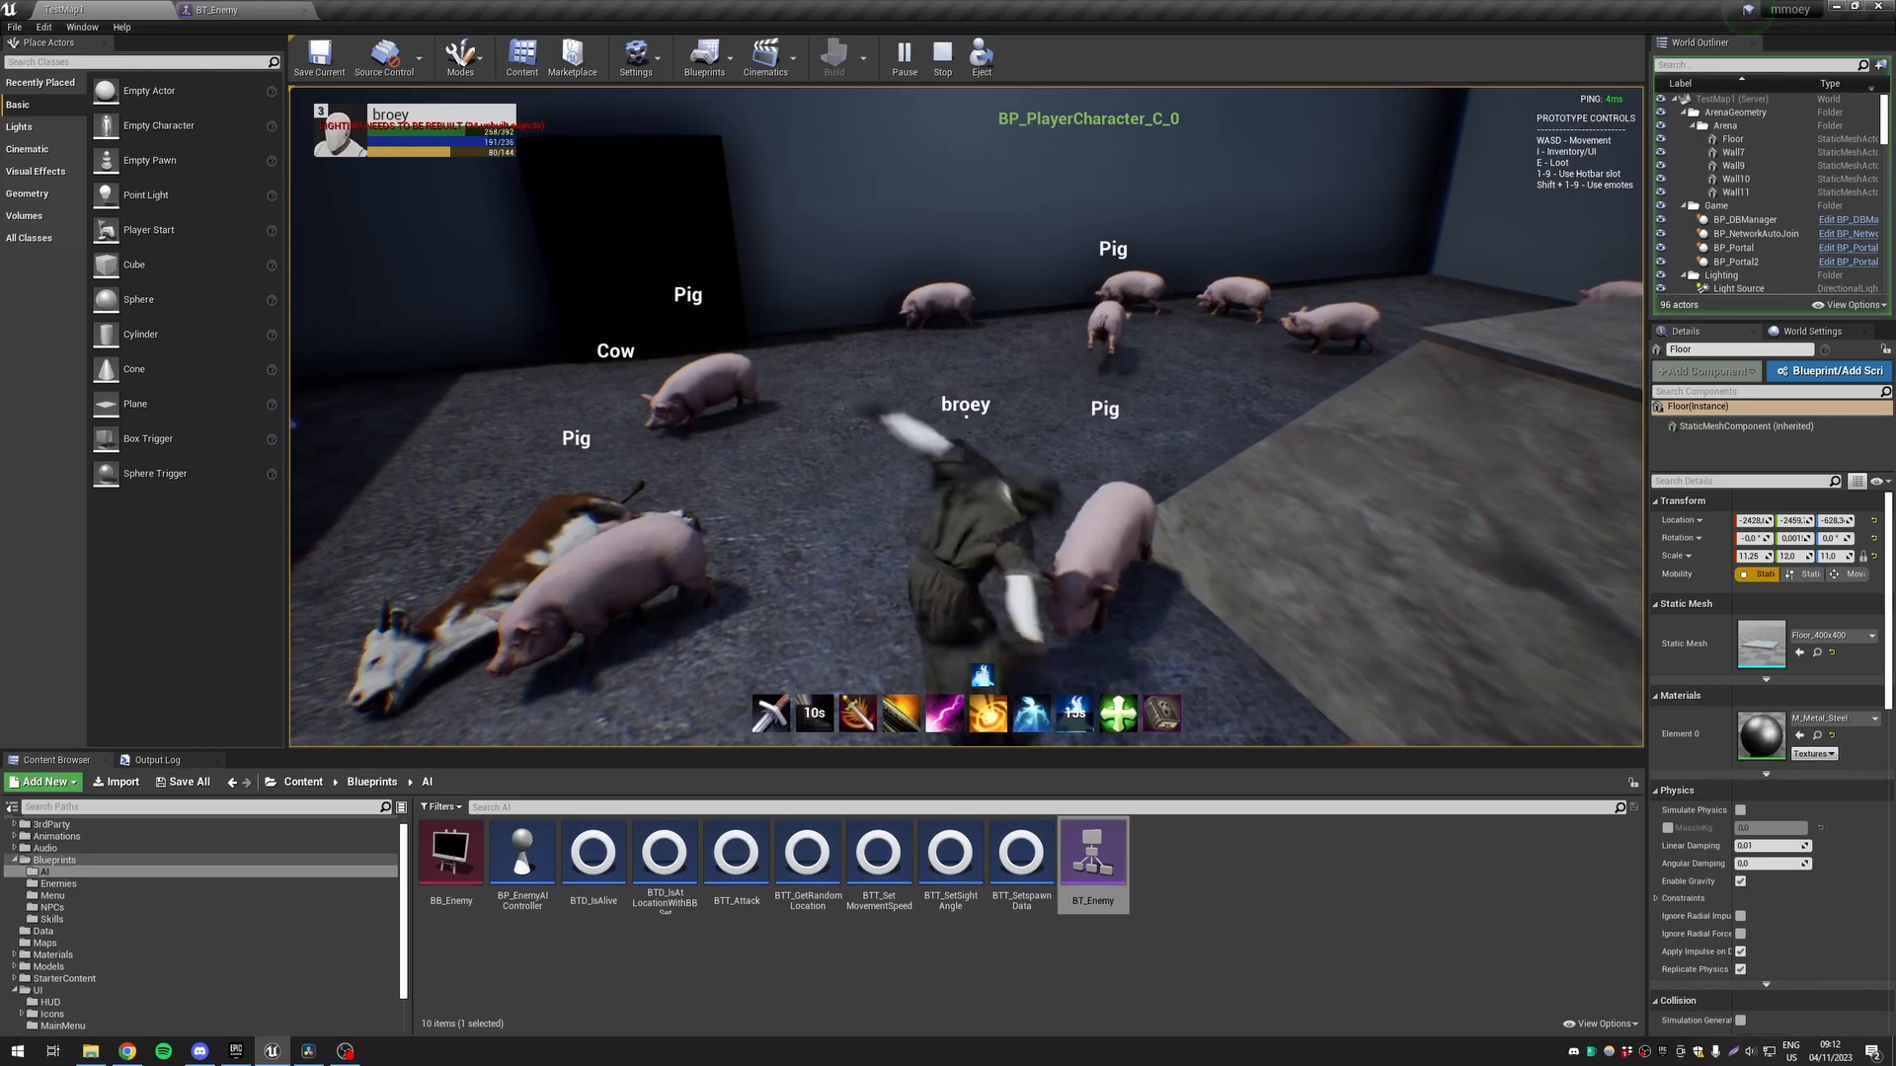
Cast the skills in hotbar slots 3 and 6 against the pigs and the monster beside the ramp
{"action": "key", "text": "3"}
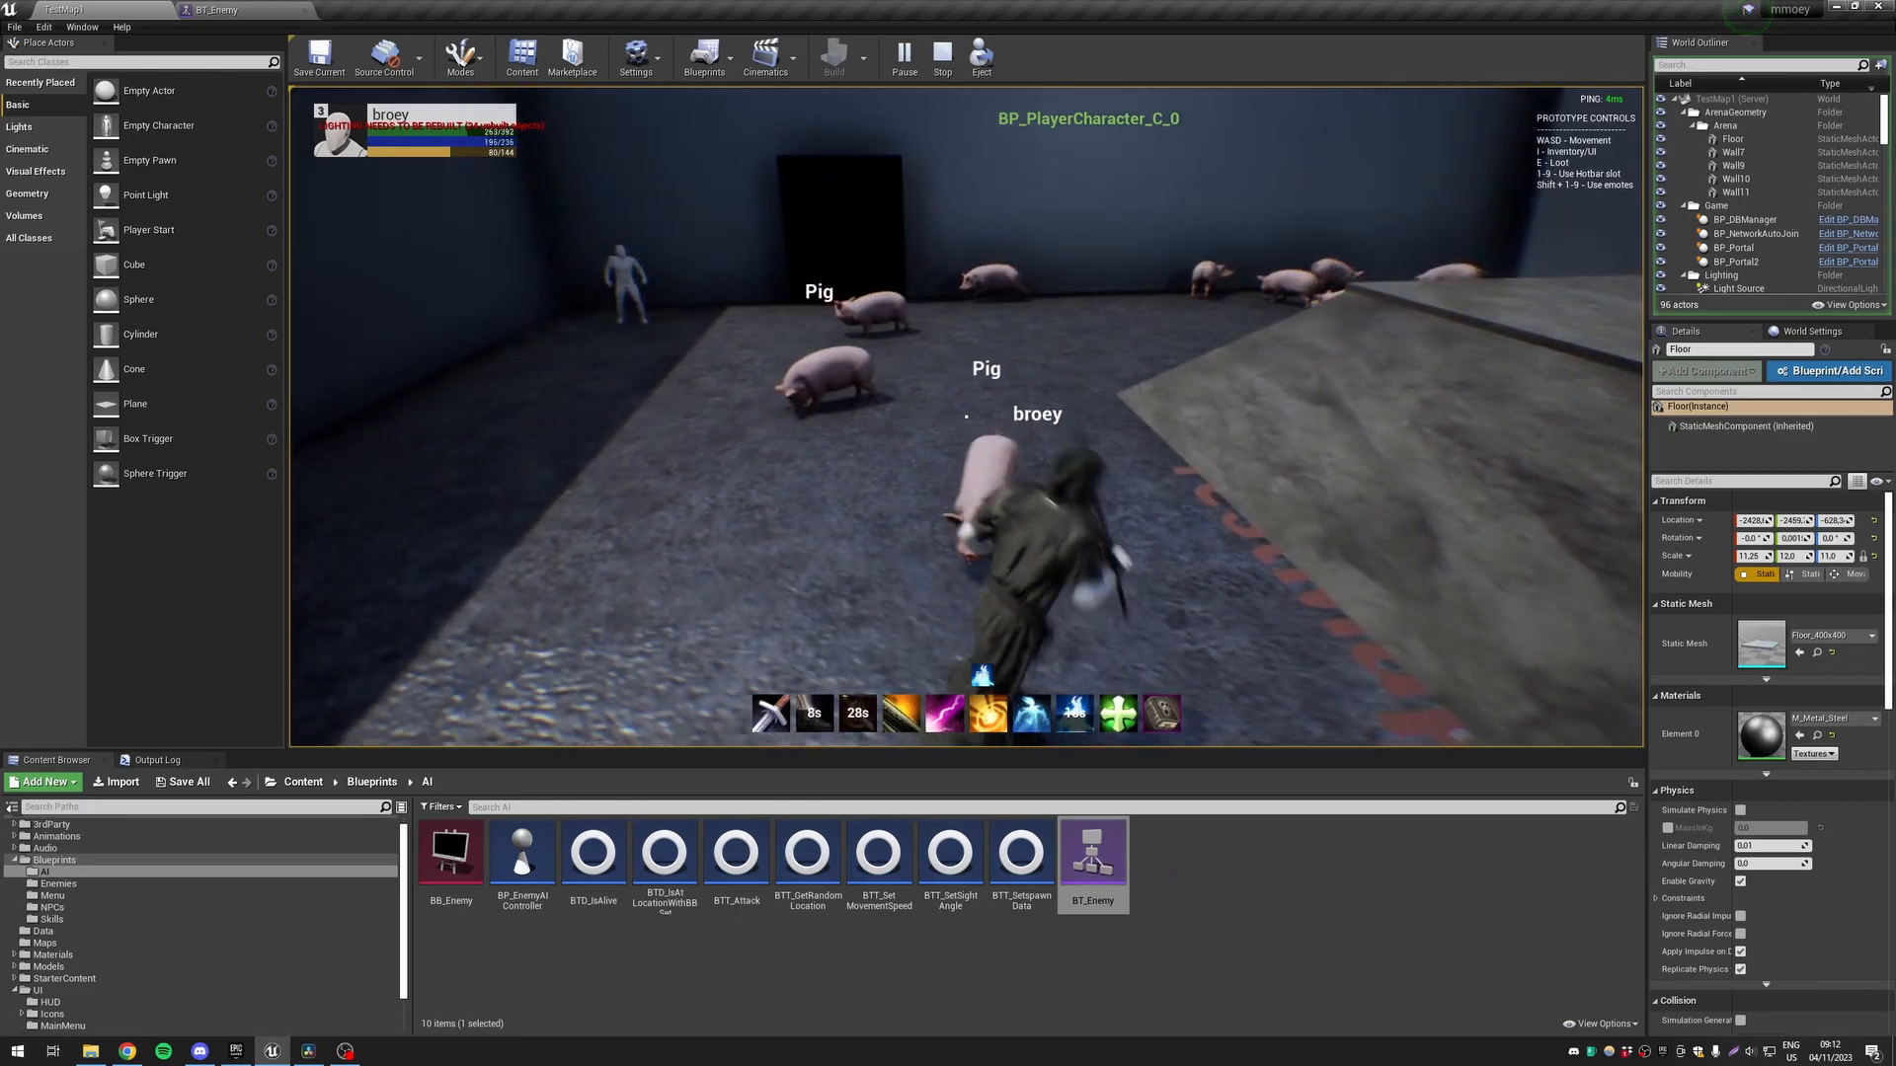
{"action": "key", "text": "6"}
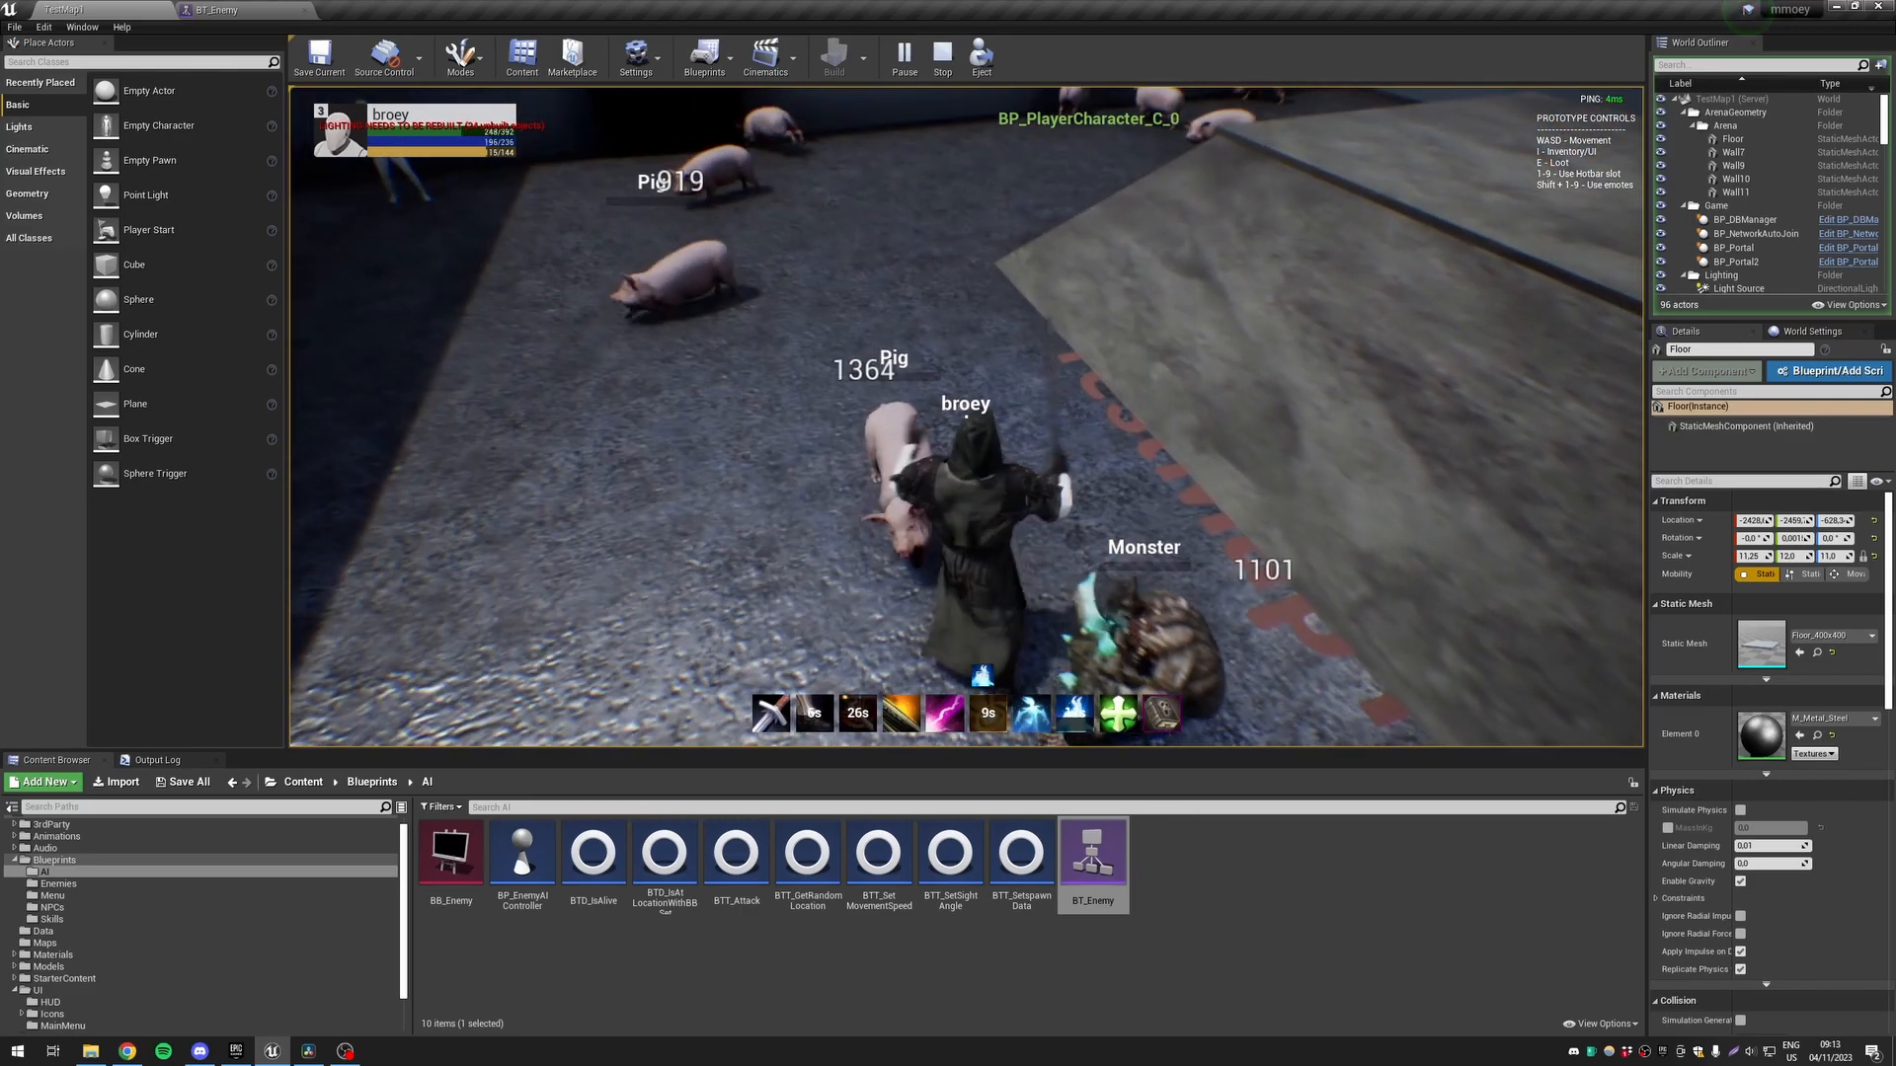
Browse the inventory, swap the equipped weapon, assign a different skill to the first hotbar slot and close the inventory
{"action": "key", "text": "i"}
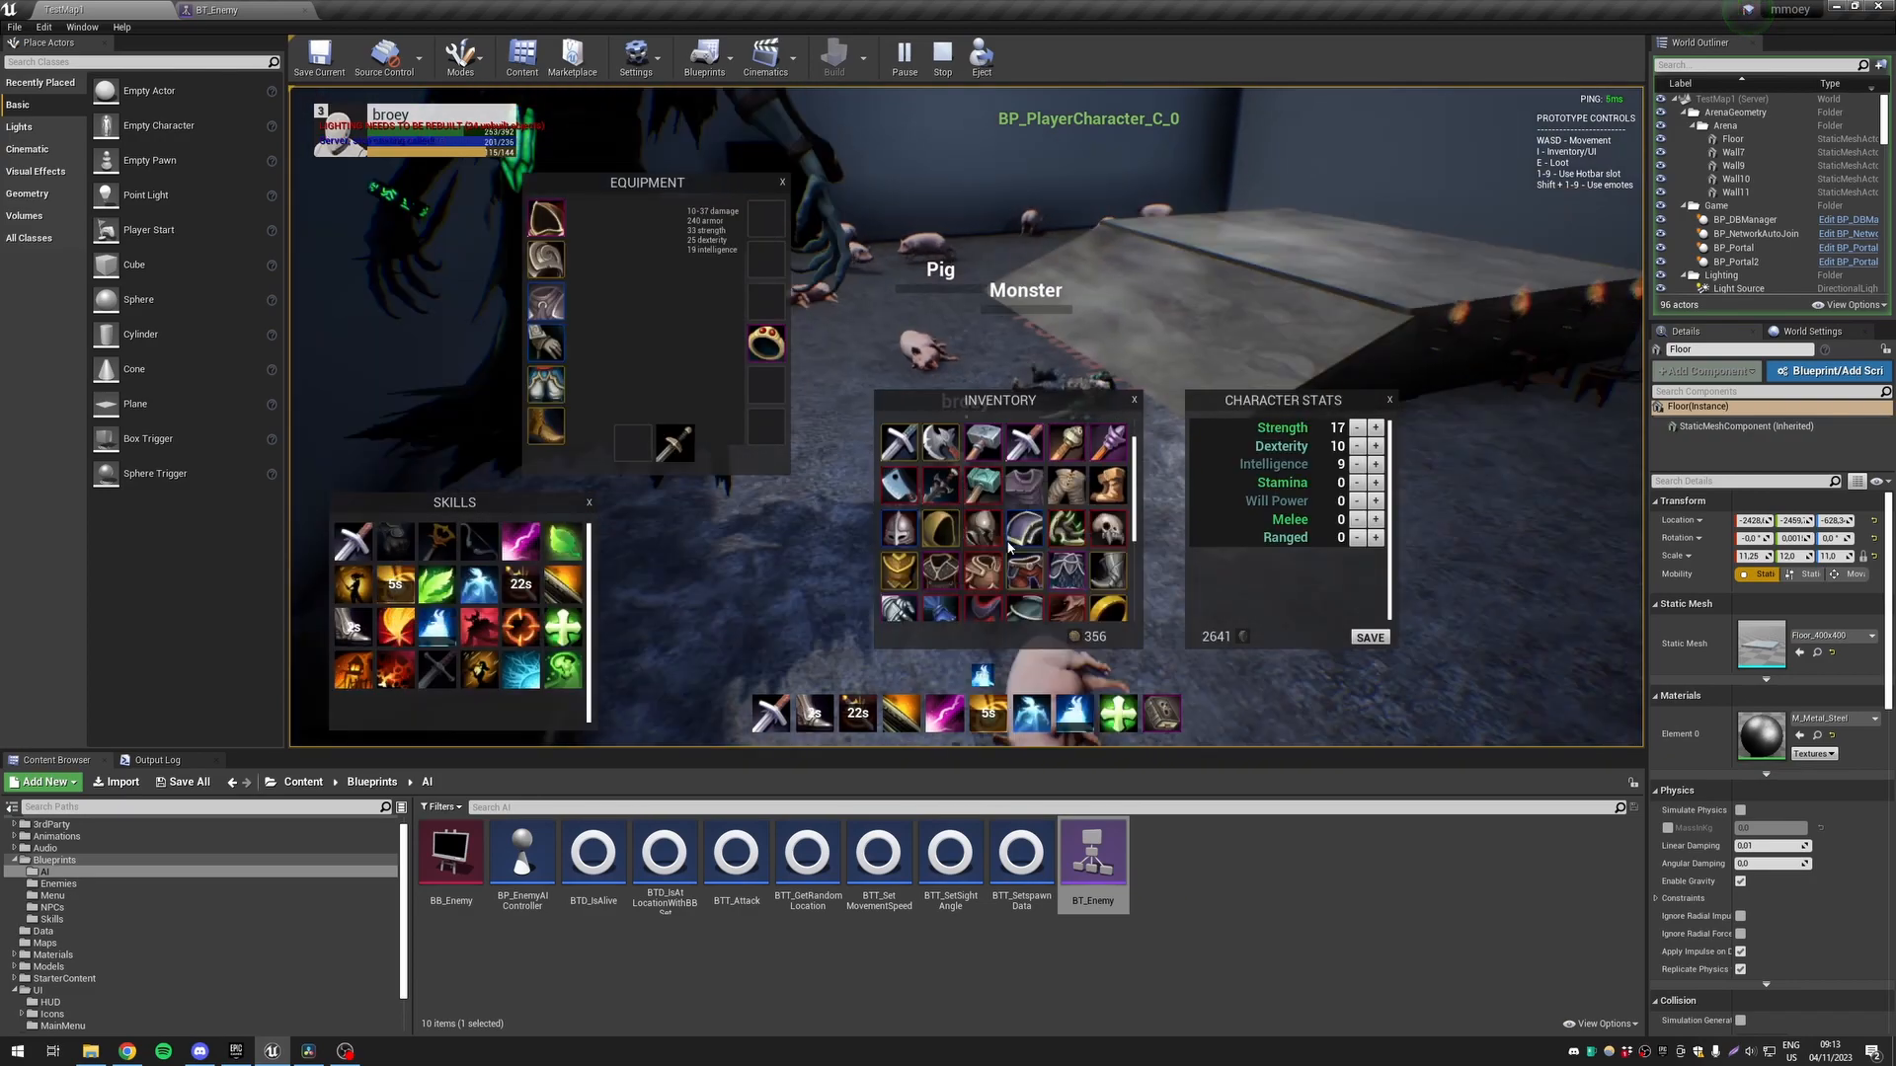
{"action": "scroll", "coordinate": [990, 577], "scroll_direction": "down", "scroll_amount": 4}
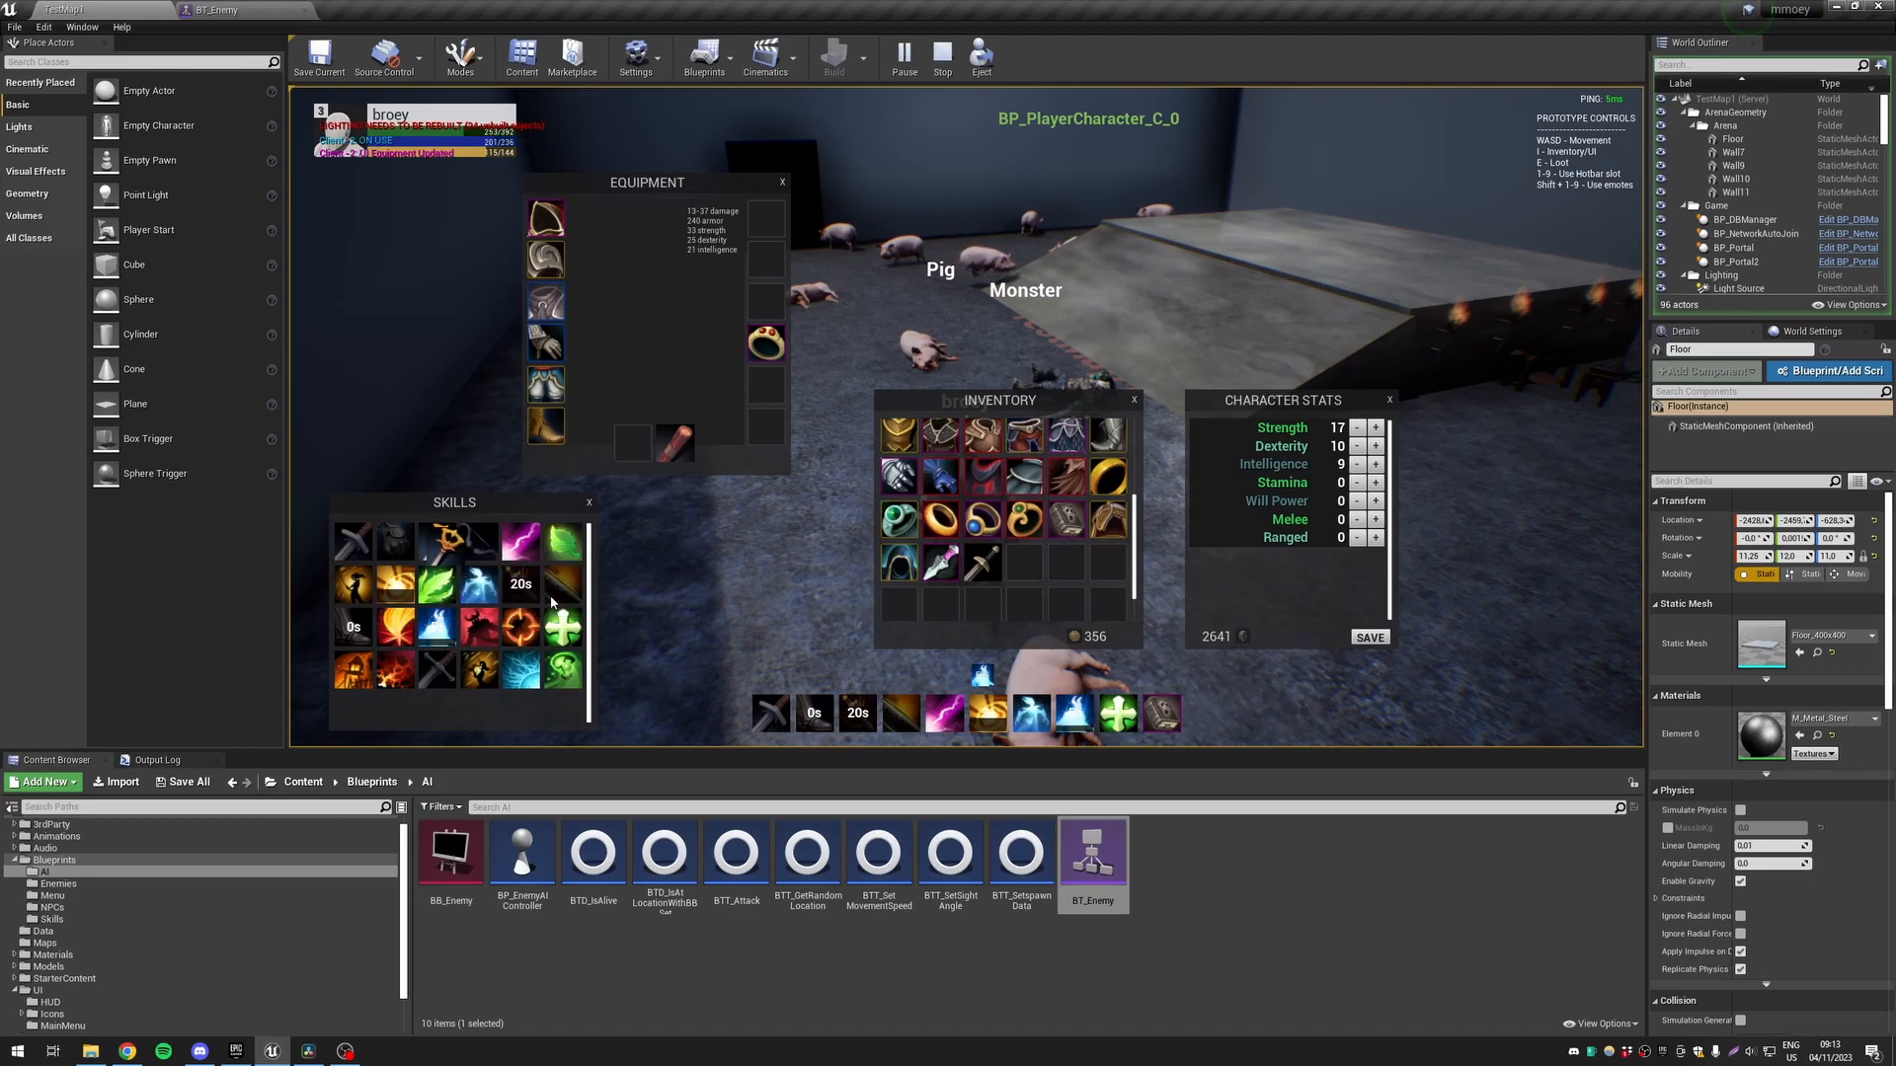
{"action": "key", "text": "i"}
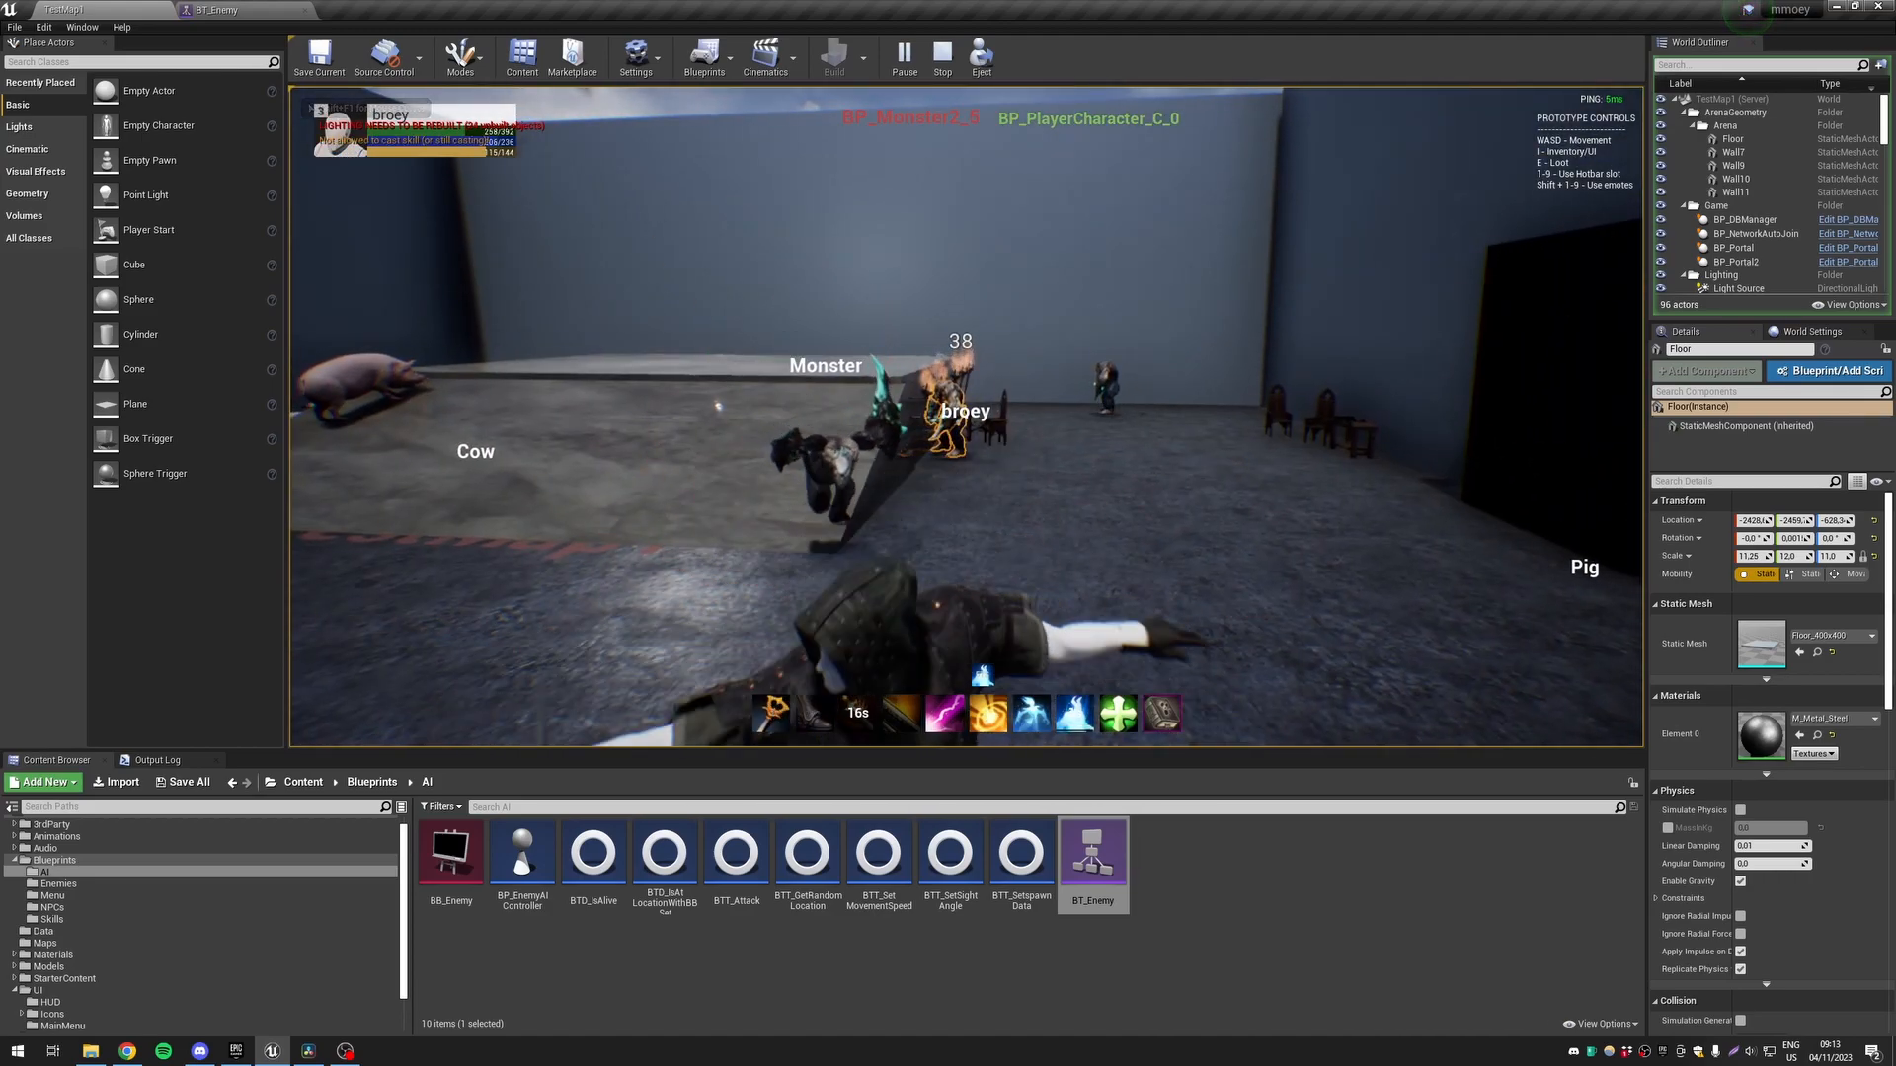
Test combat against the monsters and skeletons by attacking with skill 1, backing away and casting skill 6
{"action": "key", "text": "1"}
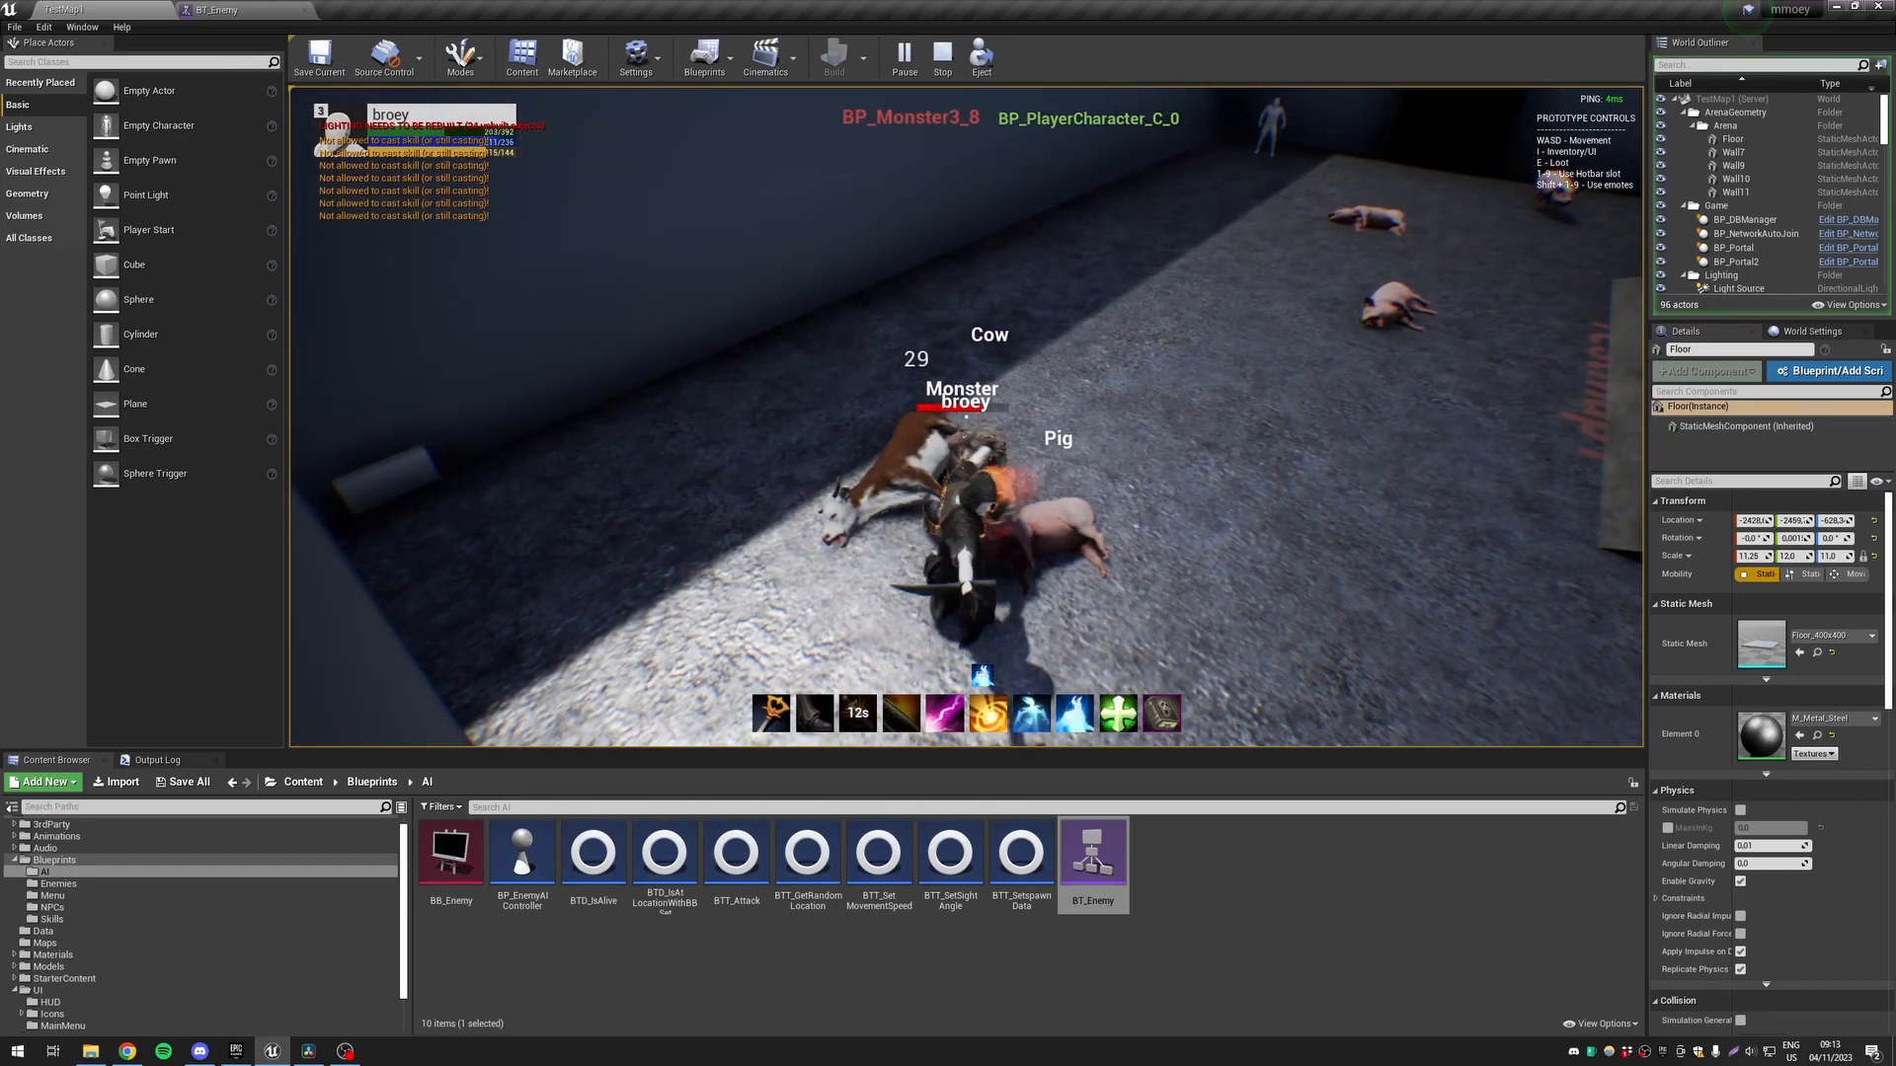
{"action": "key", "text": "d"}
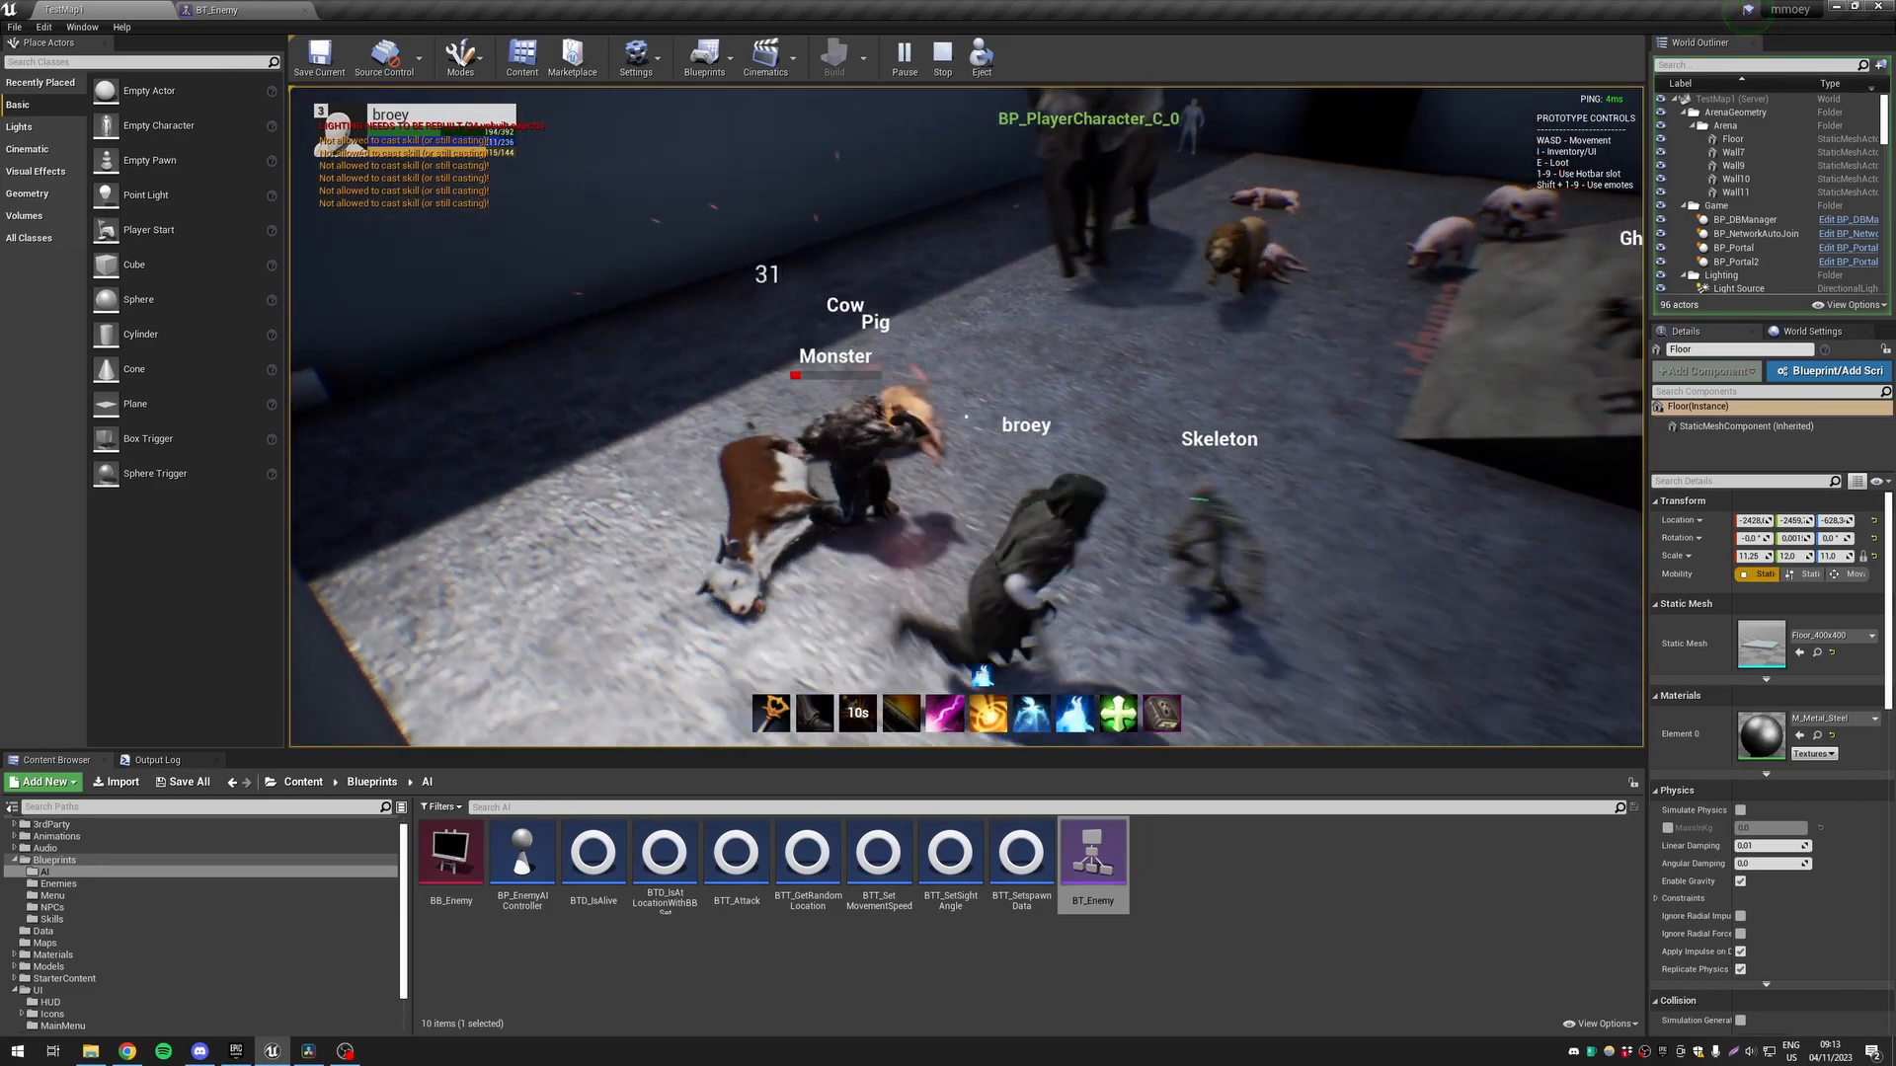
{"action": "key", "text": "s"}
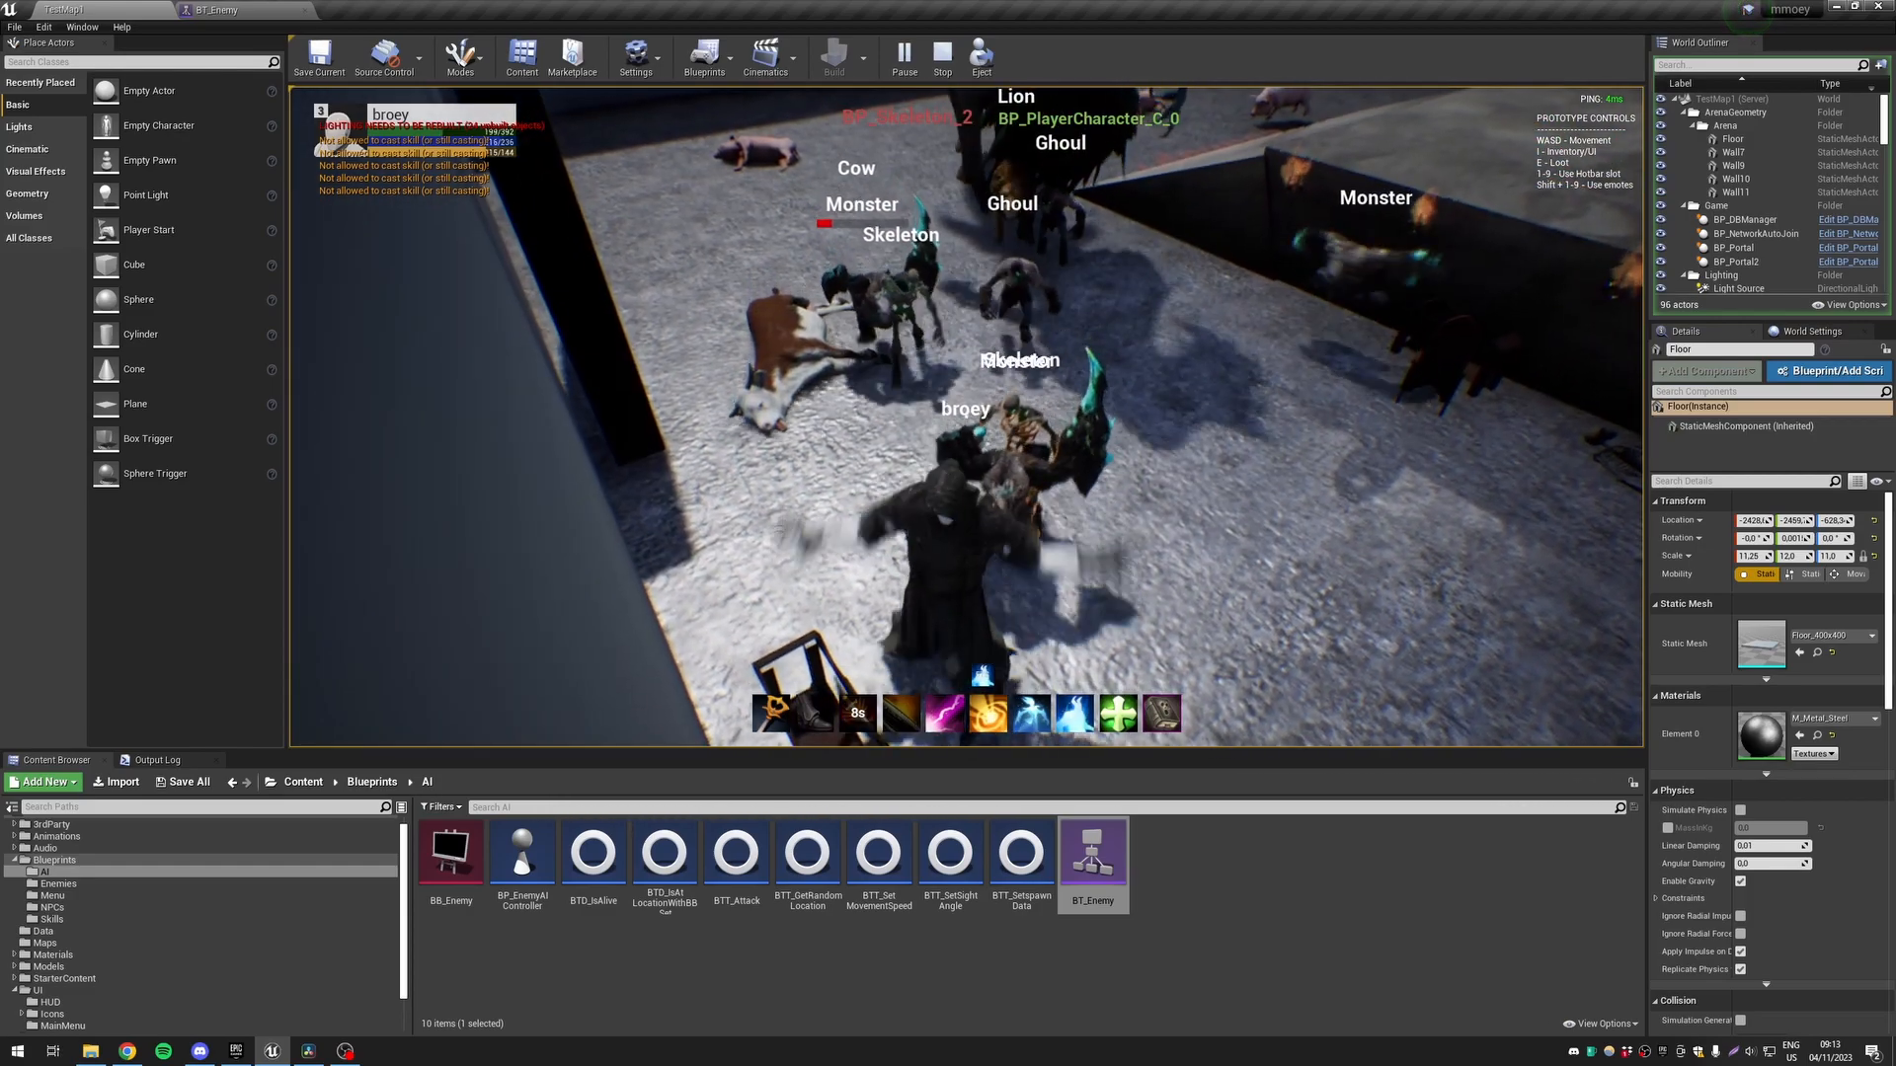
{"action": "key", "text": "6"}
{"action": "key", "text": "w"}
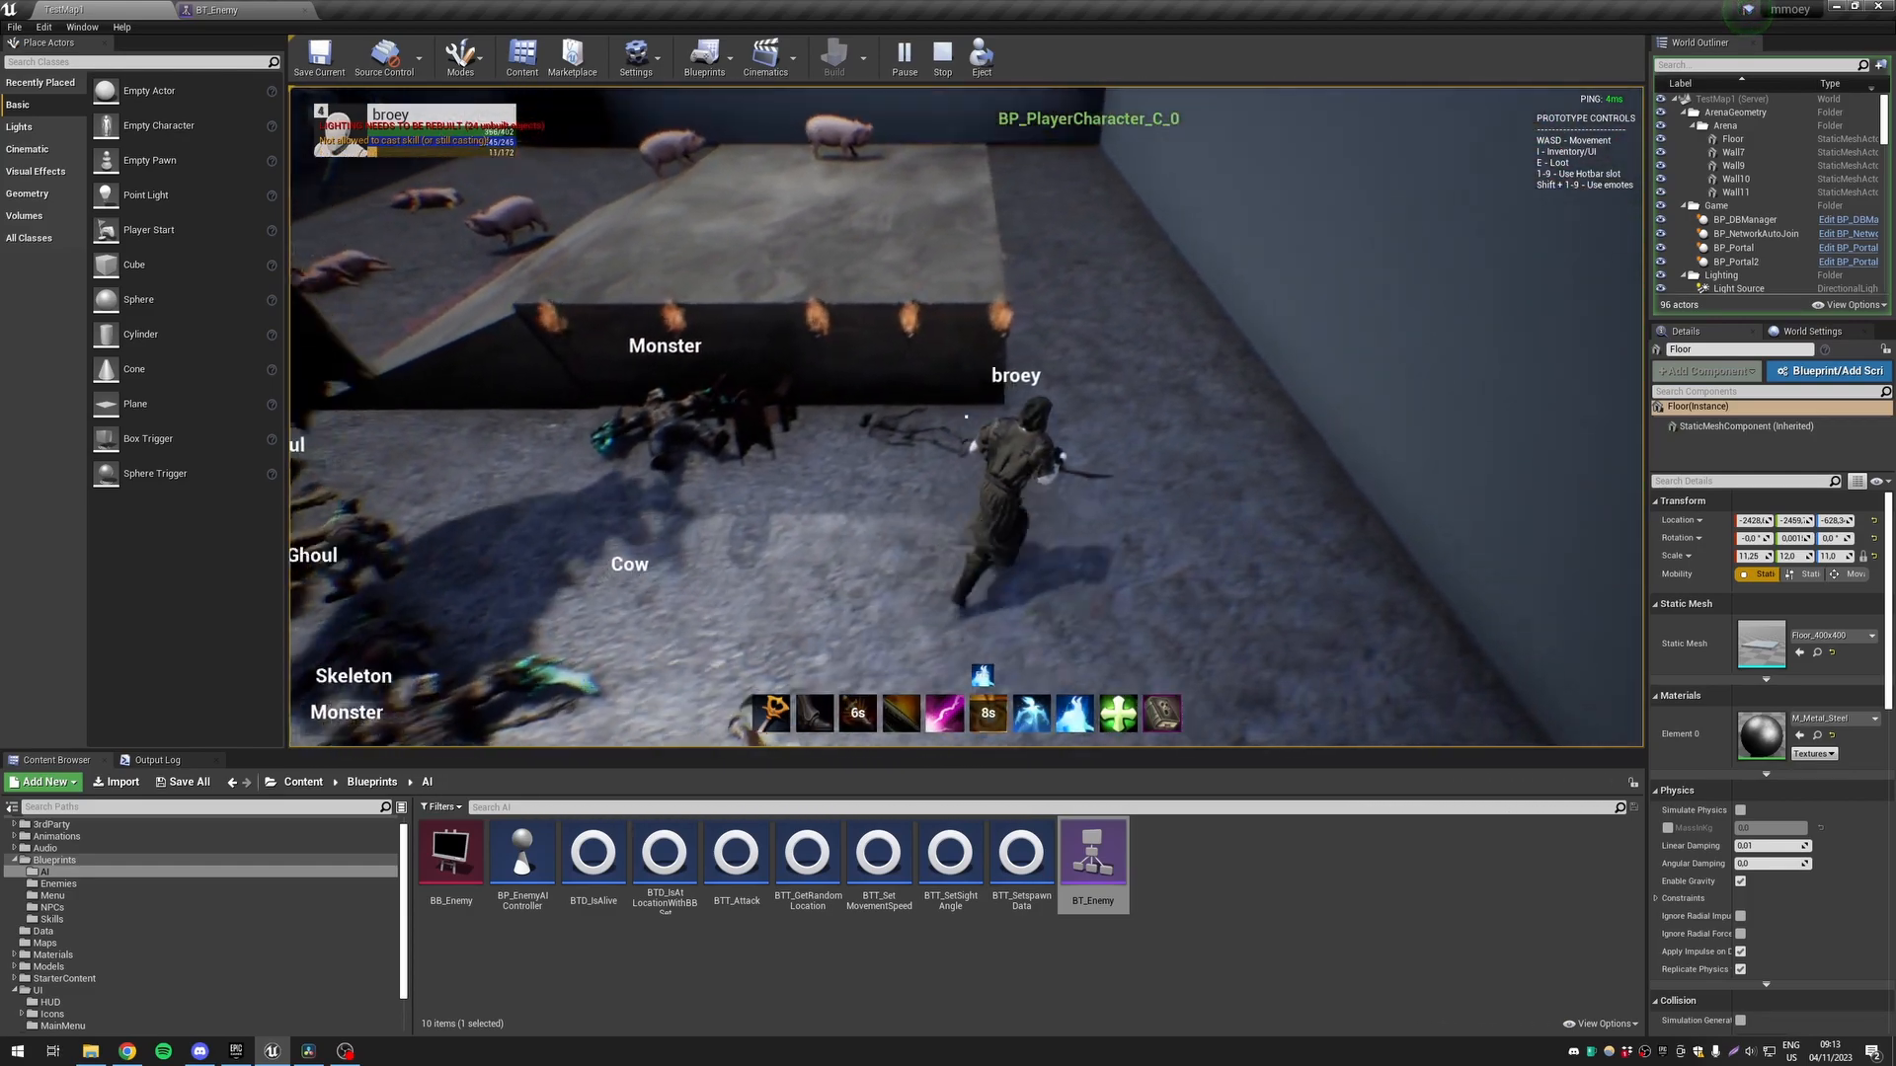
Run around the raised platform to the group of pigs and attack them repeatedly with skill 1
{"action": "key", "text": "w"}
{"action": "key", "text": "w"}
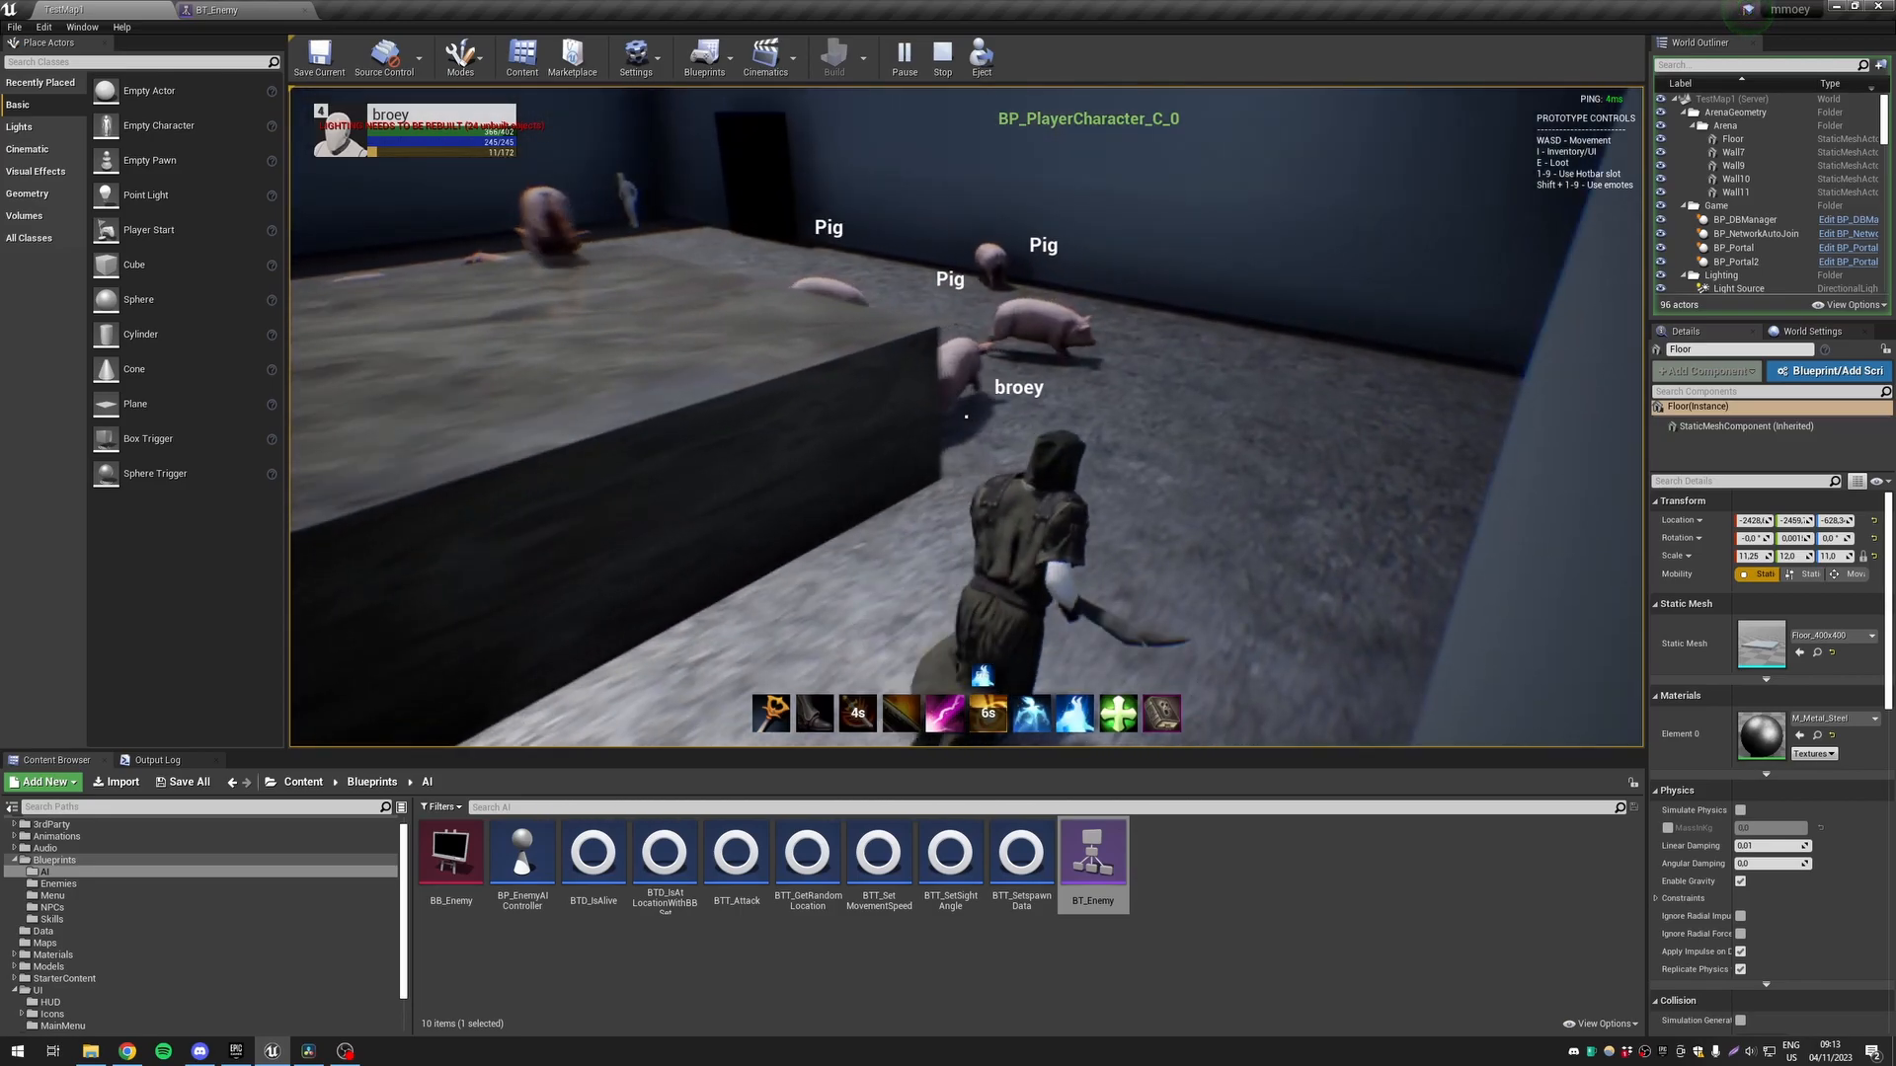
{"action": "key", "text": "1"}
{"action": "key", "text": "1"}
{"action": "key", "text": "1"}
{"action": "key", "text": "1"}
{"action": "key", "text": "1"}
{"action": "key", "text": "w"}
{"action": "key", "text": "1"}
{"action": "key", "text": "1"}
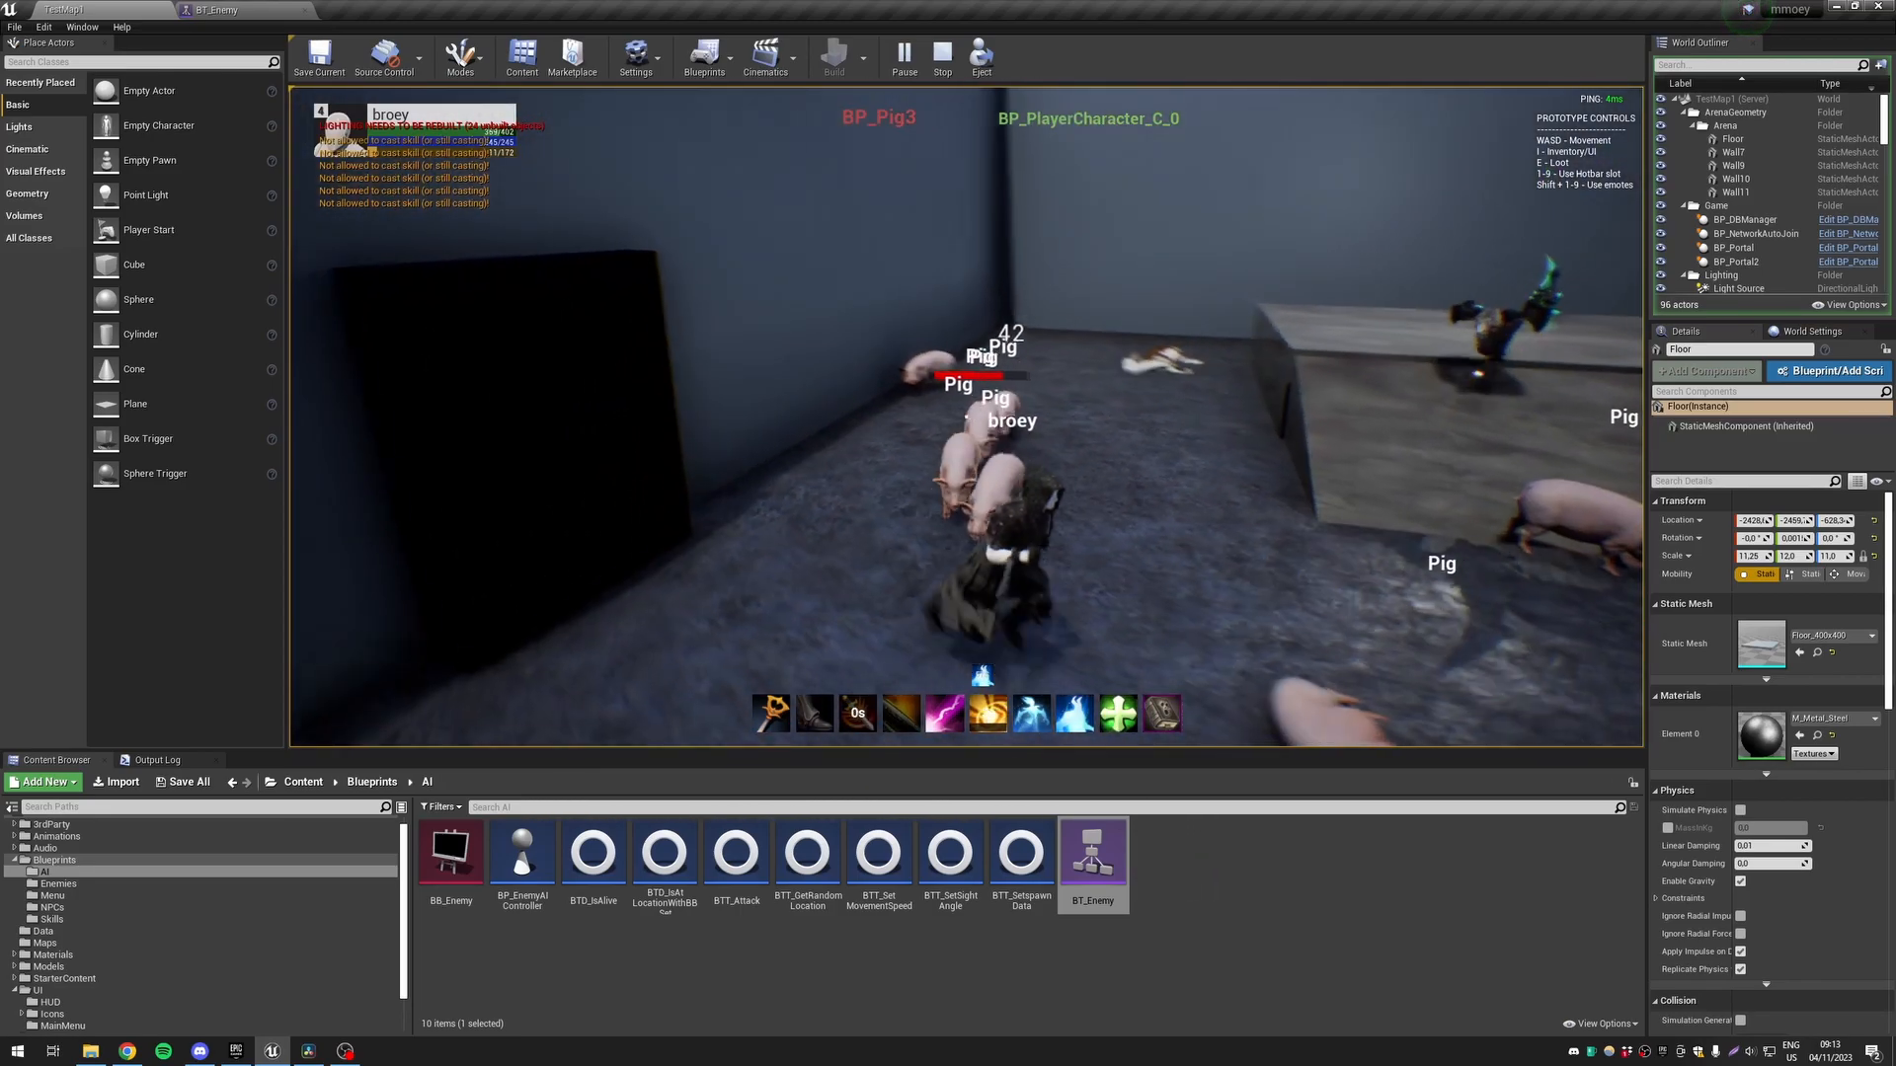
Test how the pigs give chase by retreating past the dead elephant, and strike them with skill 1
{"action": "key", "text": "d"}
{"action": "key", "text": "s"}
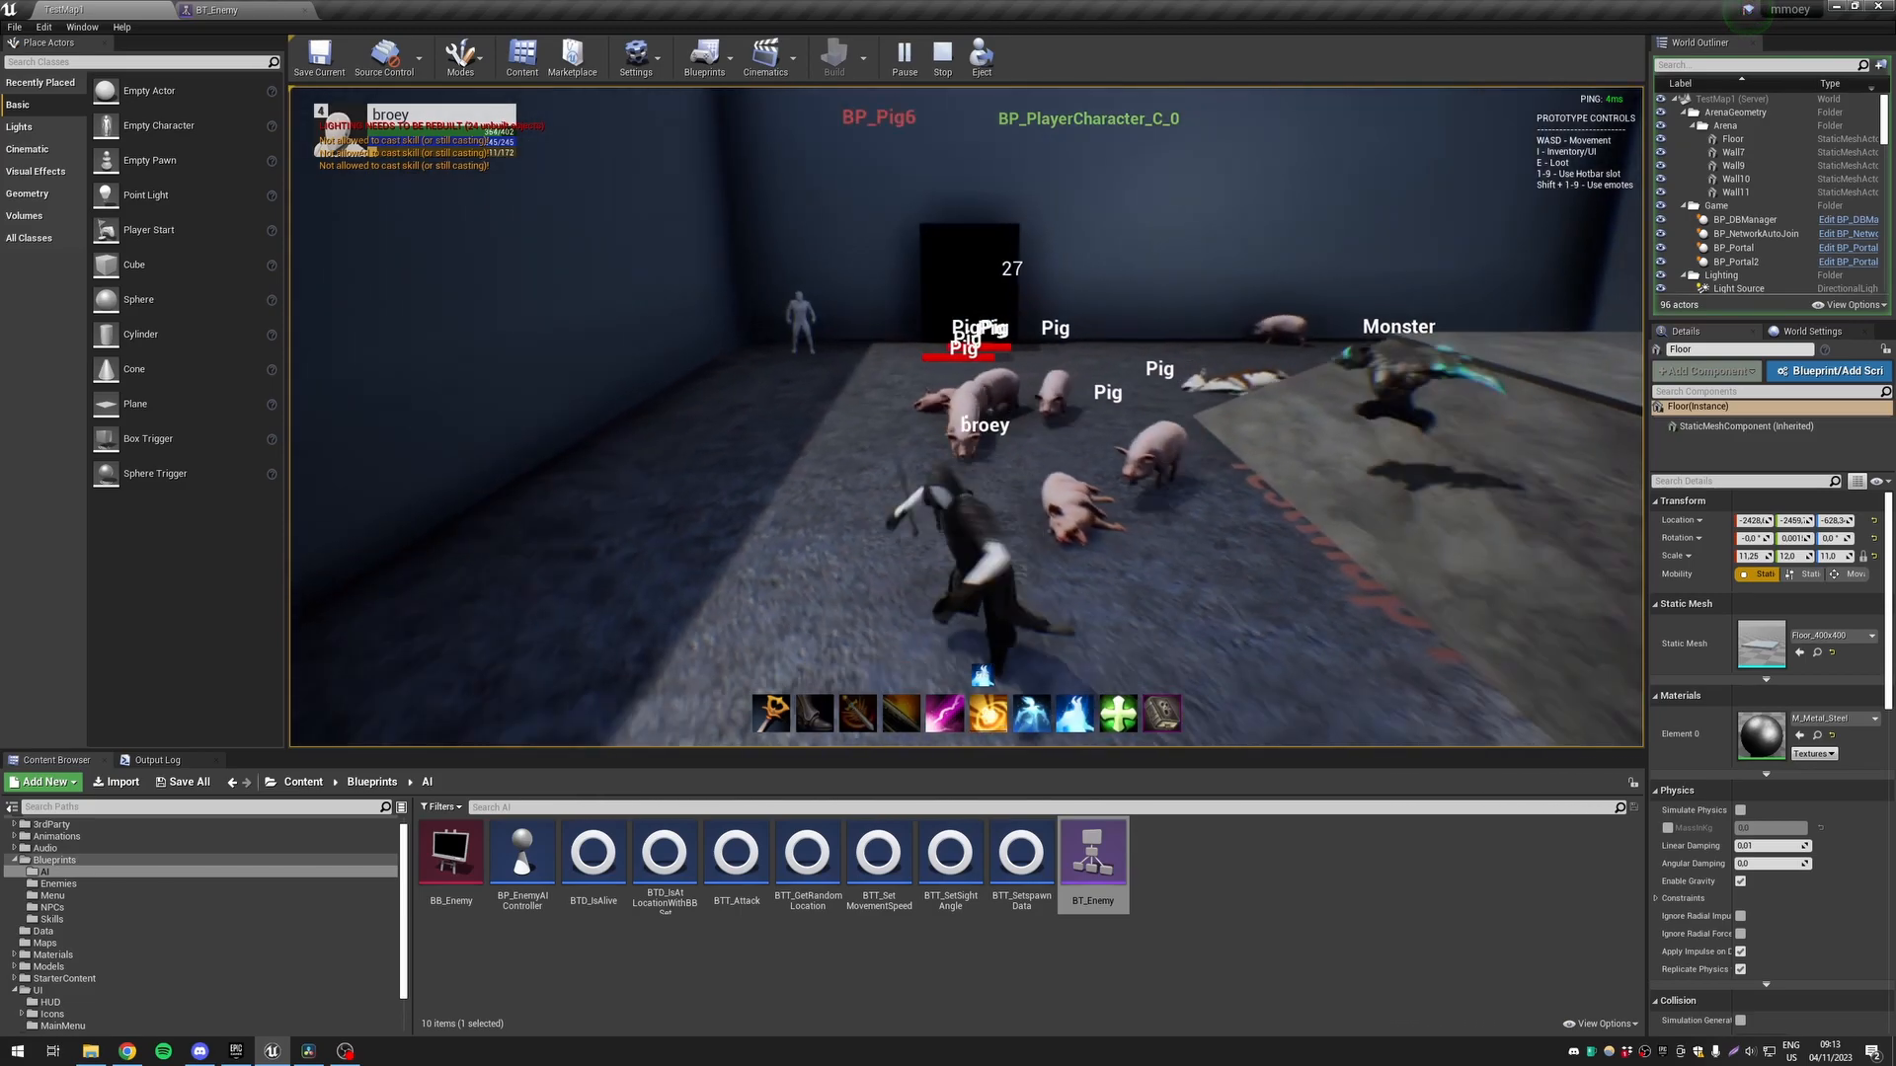
{"action": "key", "text": "w"}
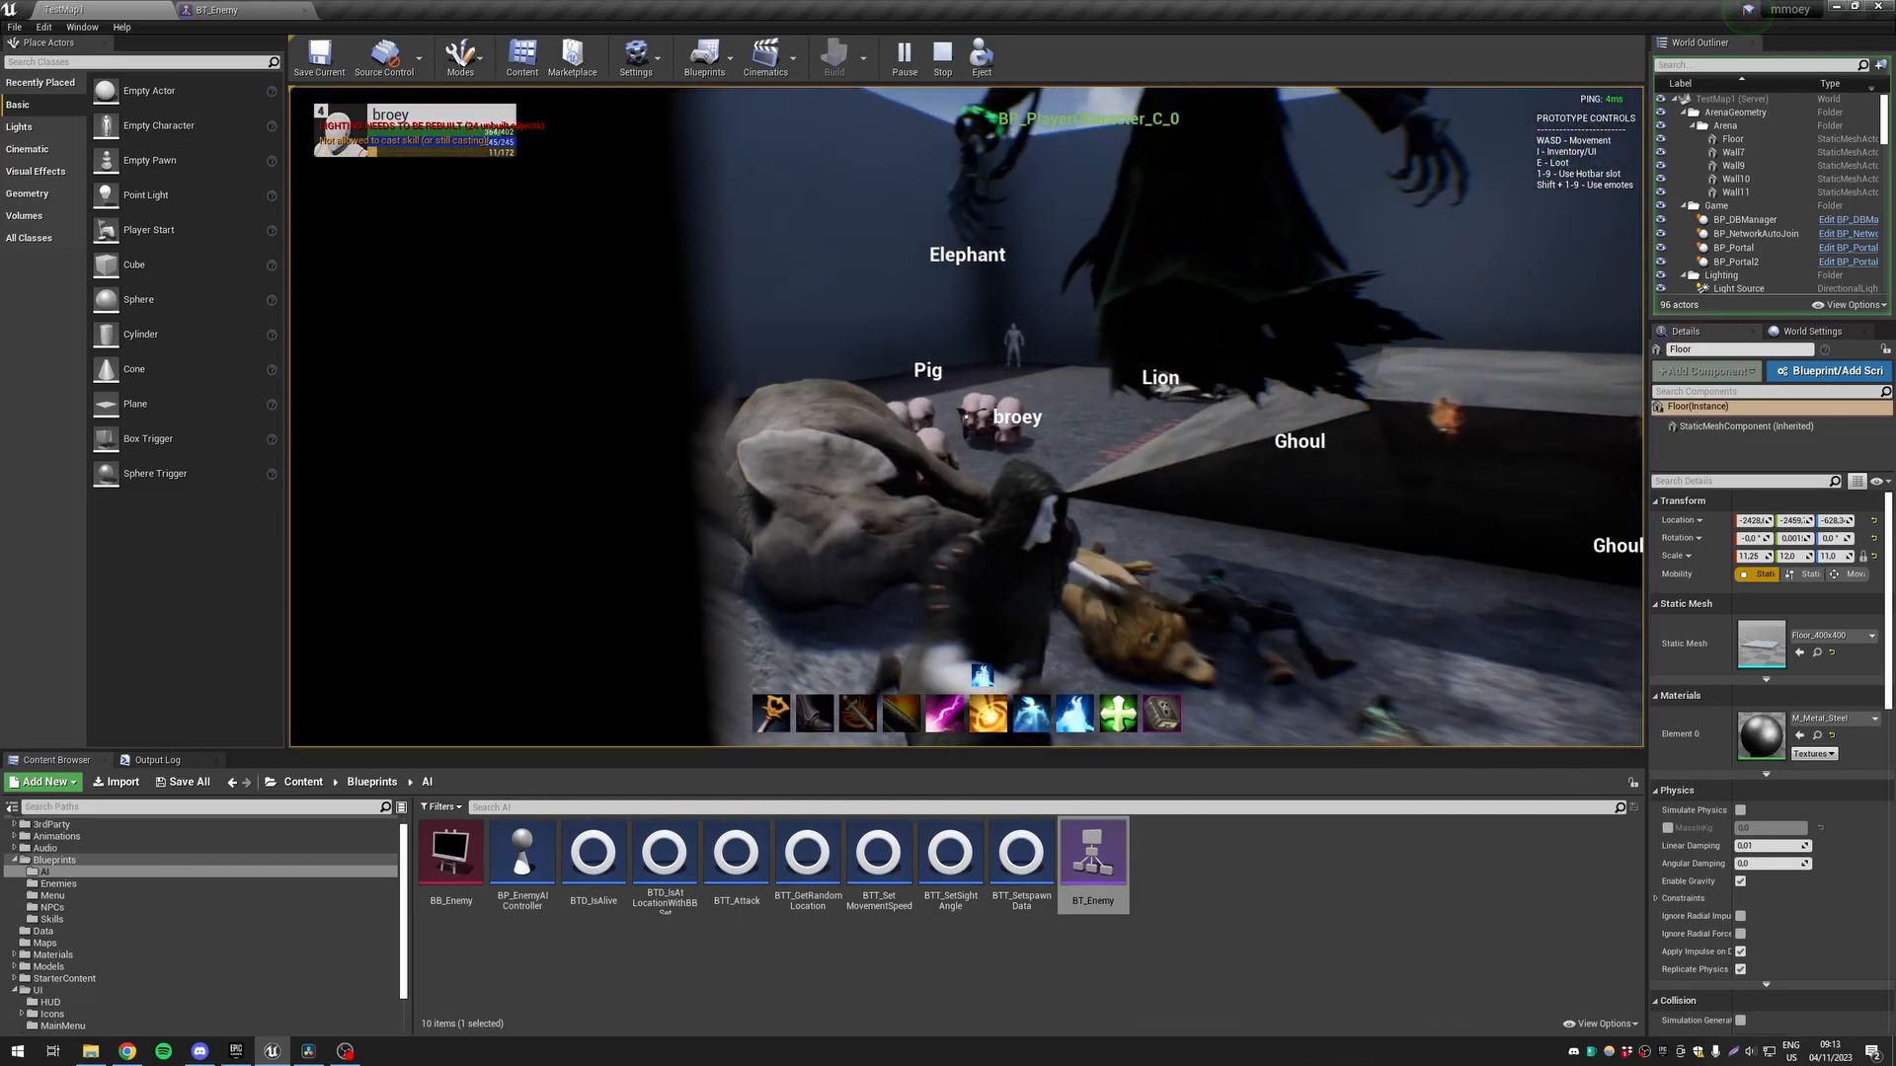
{"action": "key", "text": "1"}
{"action": "key", "text": "1"}
{"action": "key", "text": "d"}
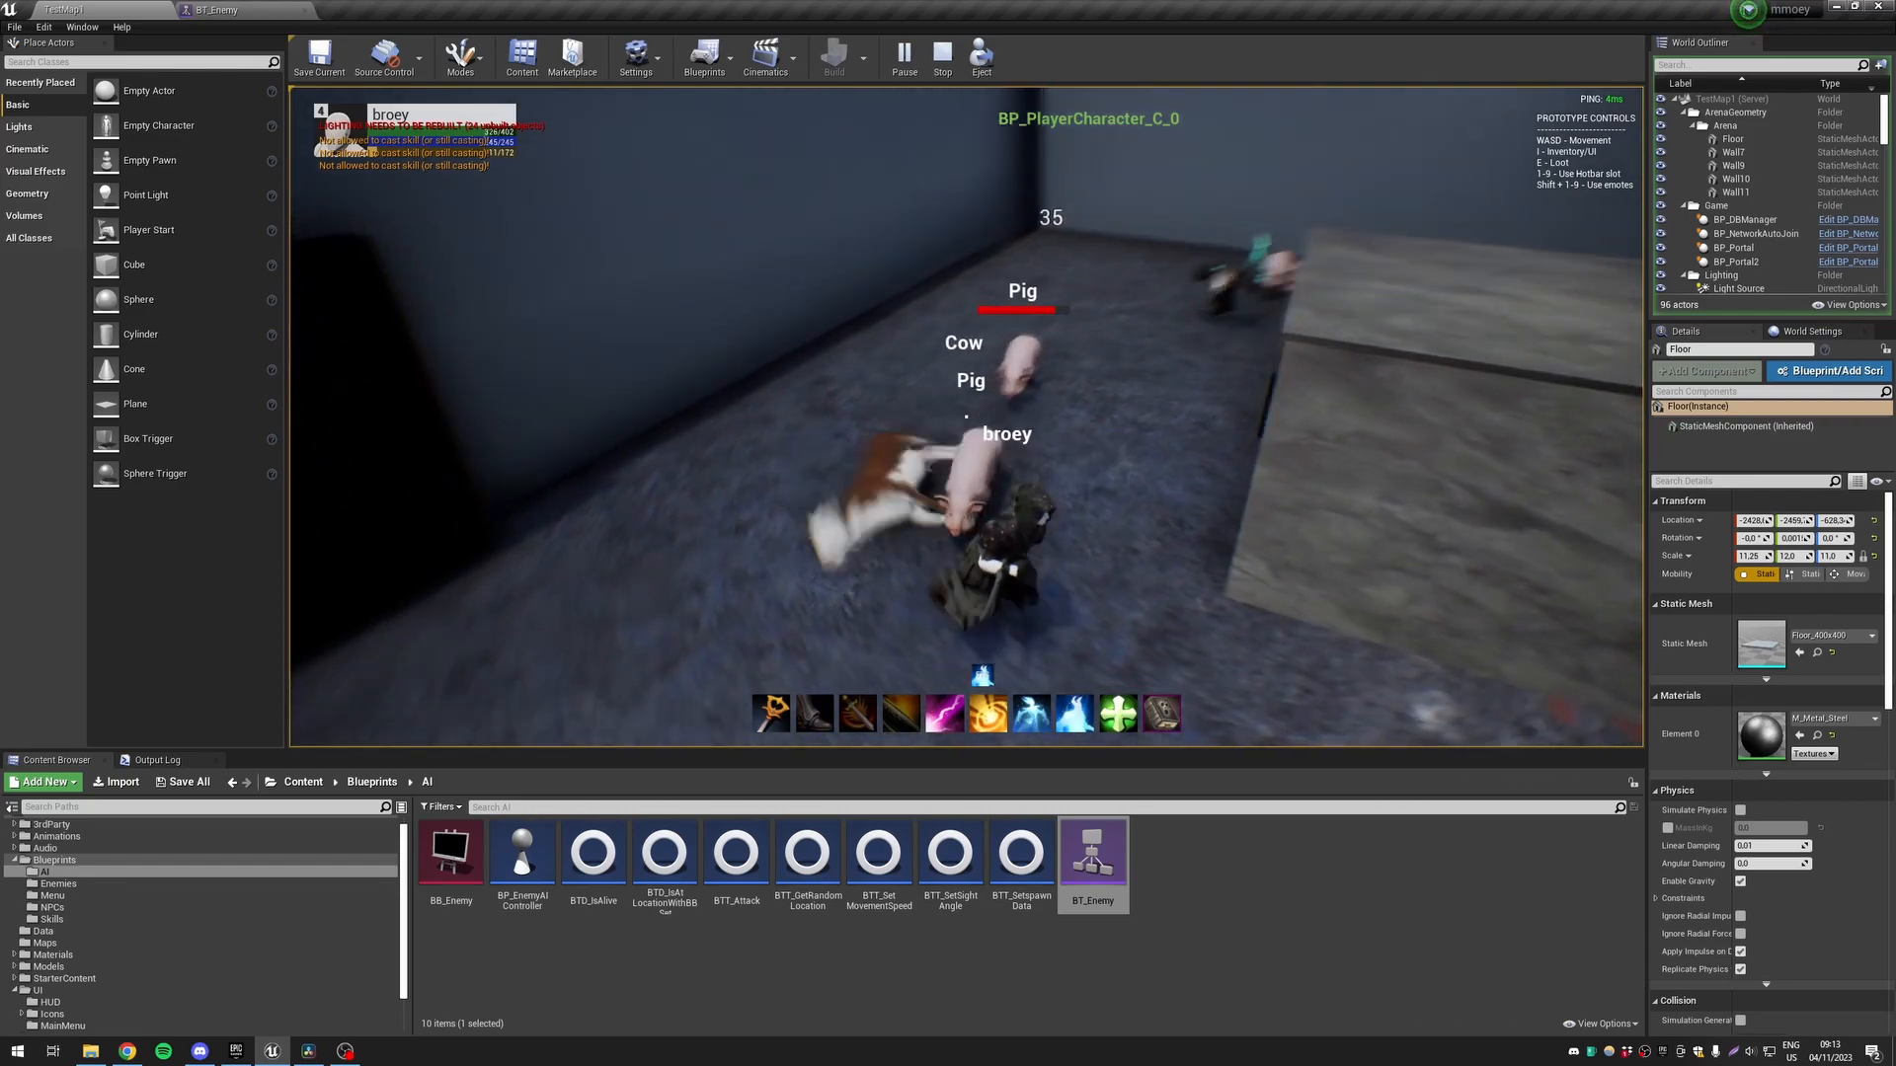
Back away and use the slot 9 healing skill, and cast skills 6 and 5 on the remaining pigs and monsters
{"action": "key", "text": "s"}
{"action": "key", "text": "9"}
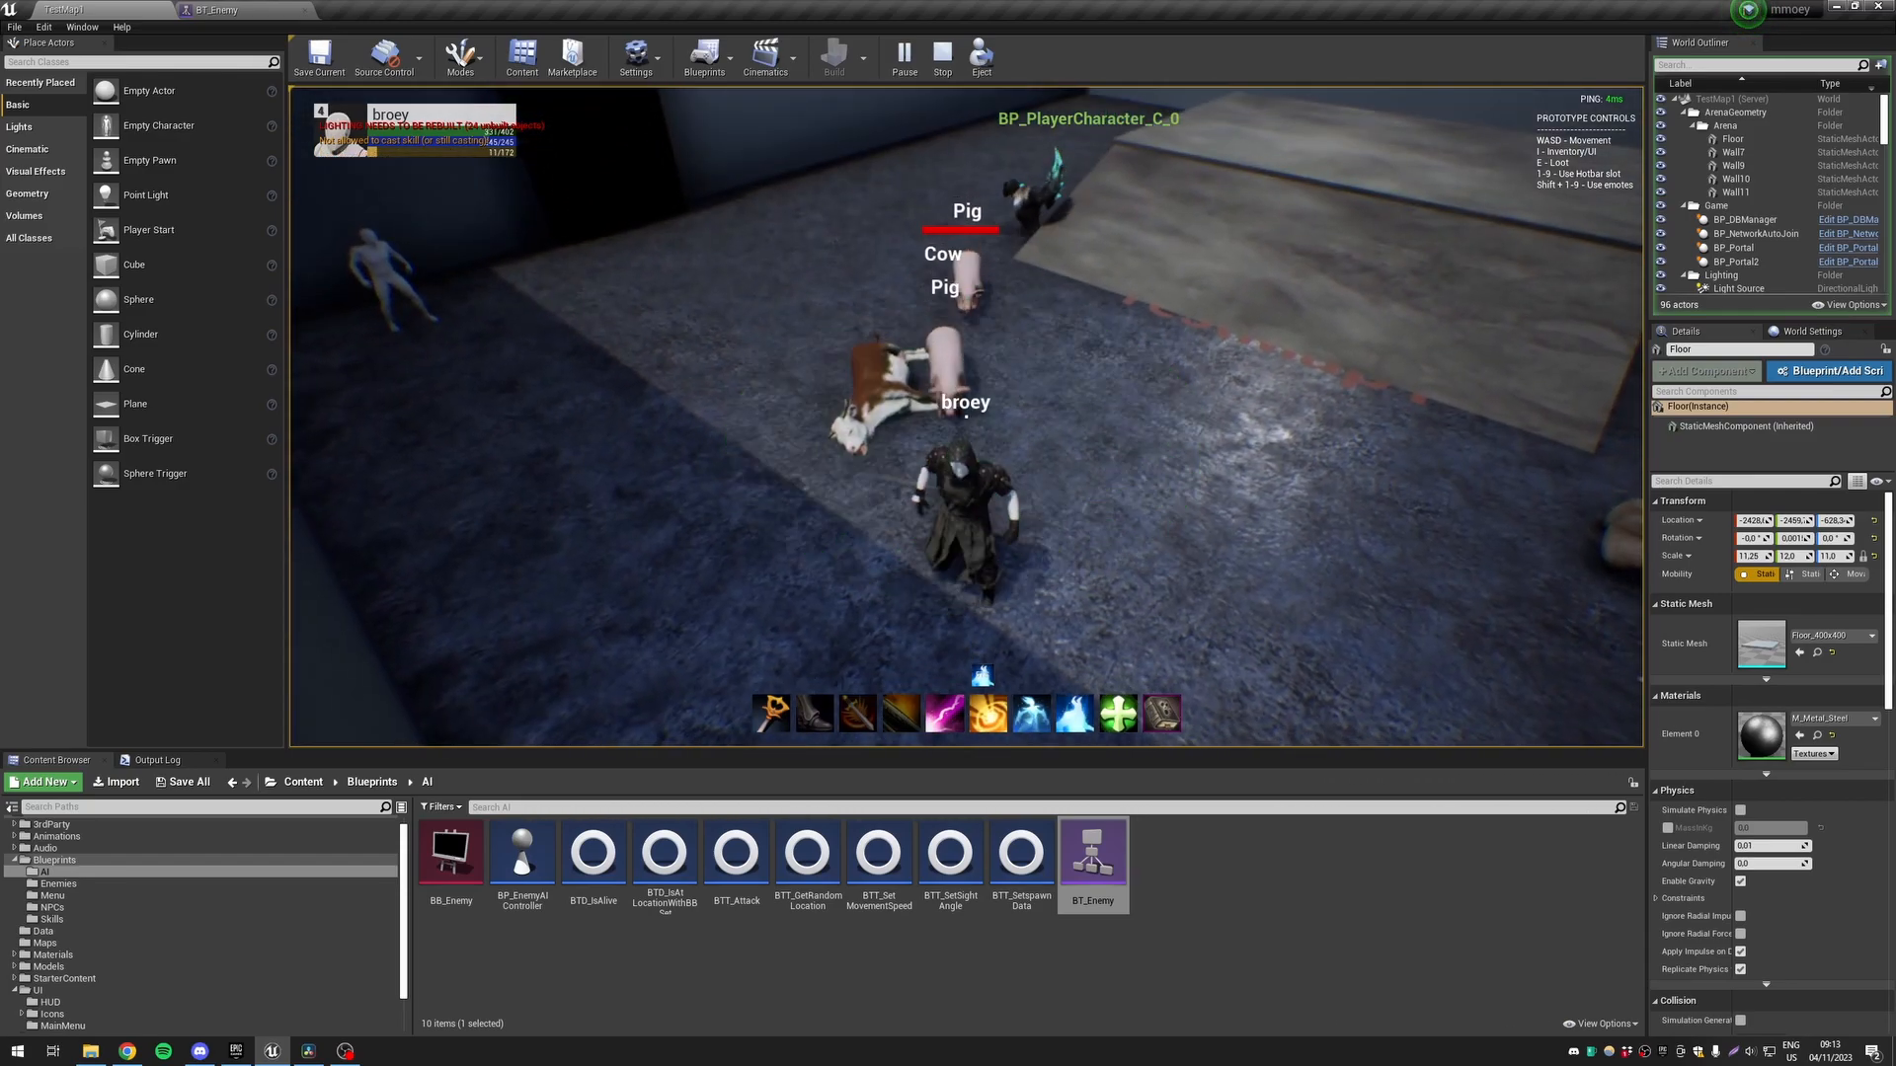
{"action": "key", "text": "6"}
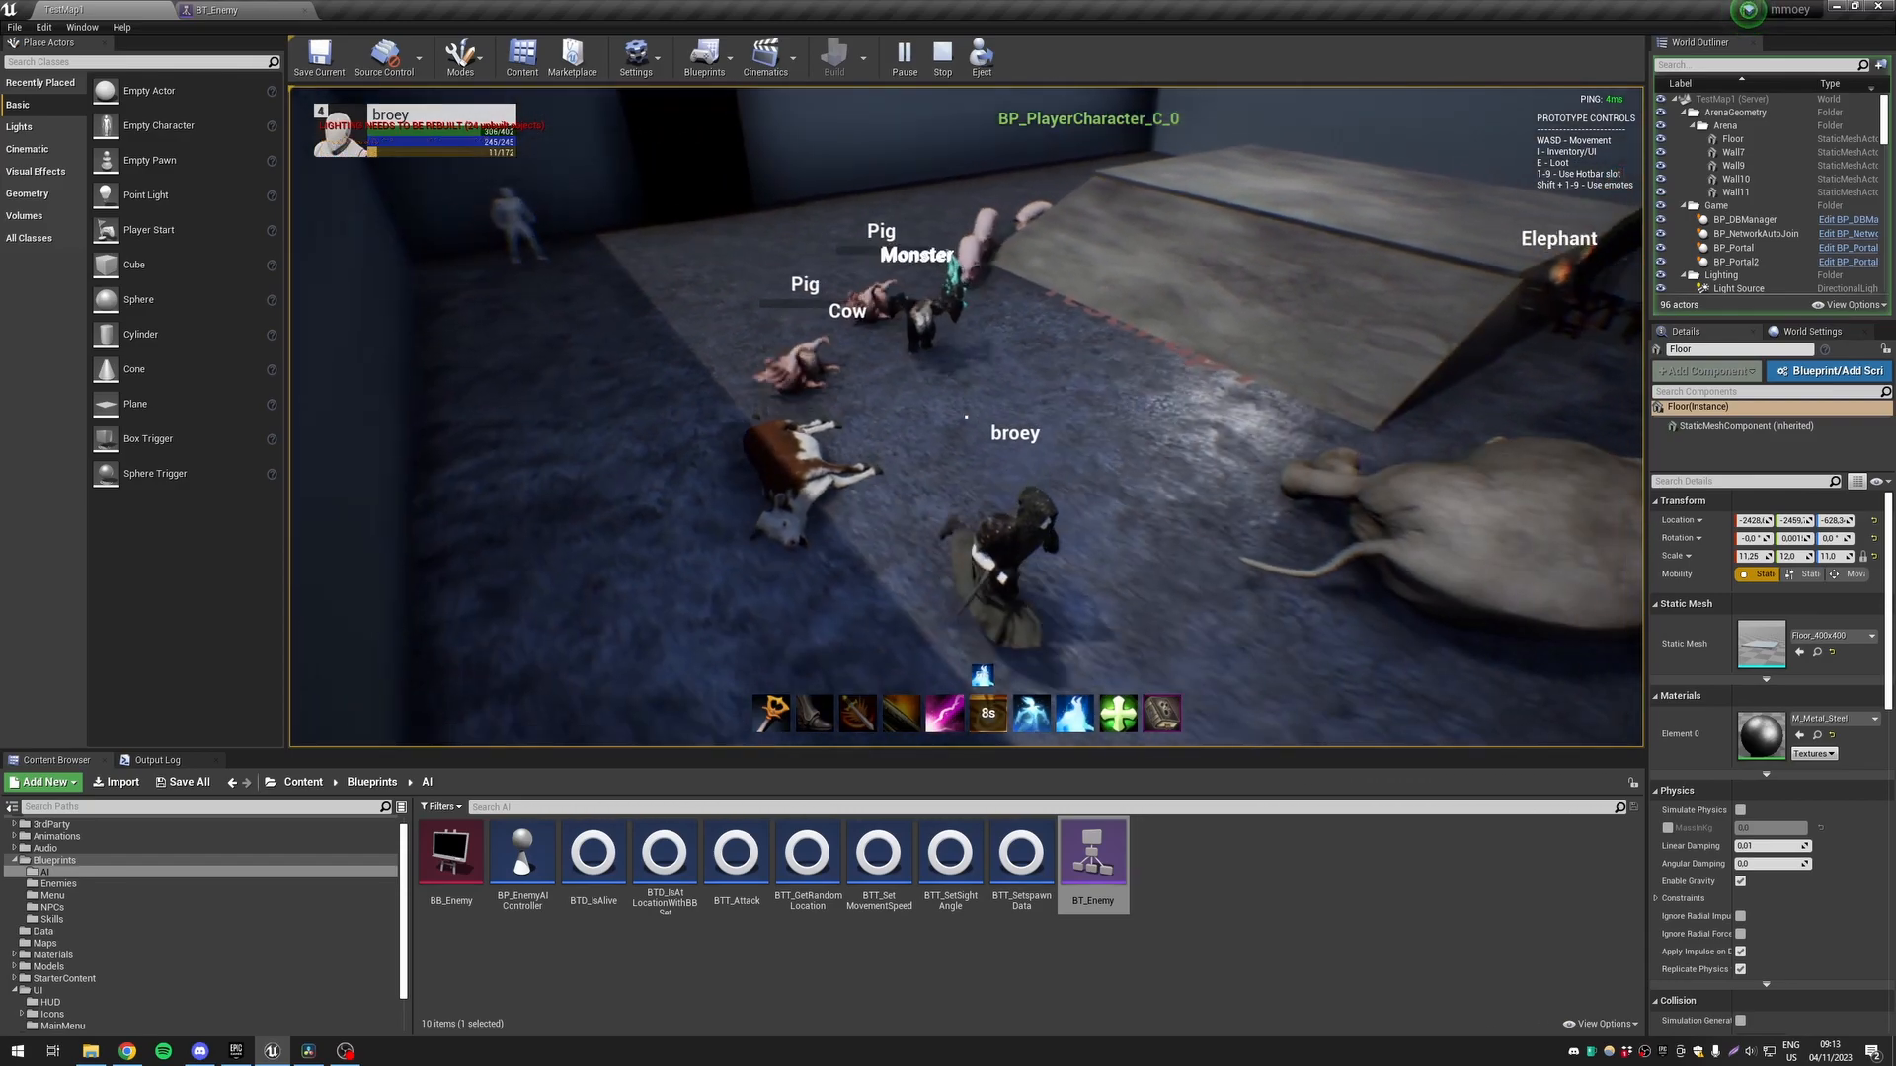
{"action": "key", "text": "5"}
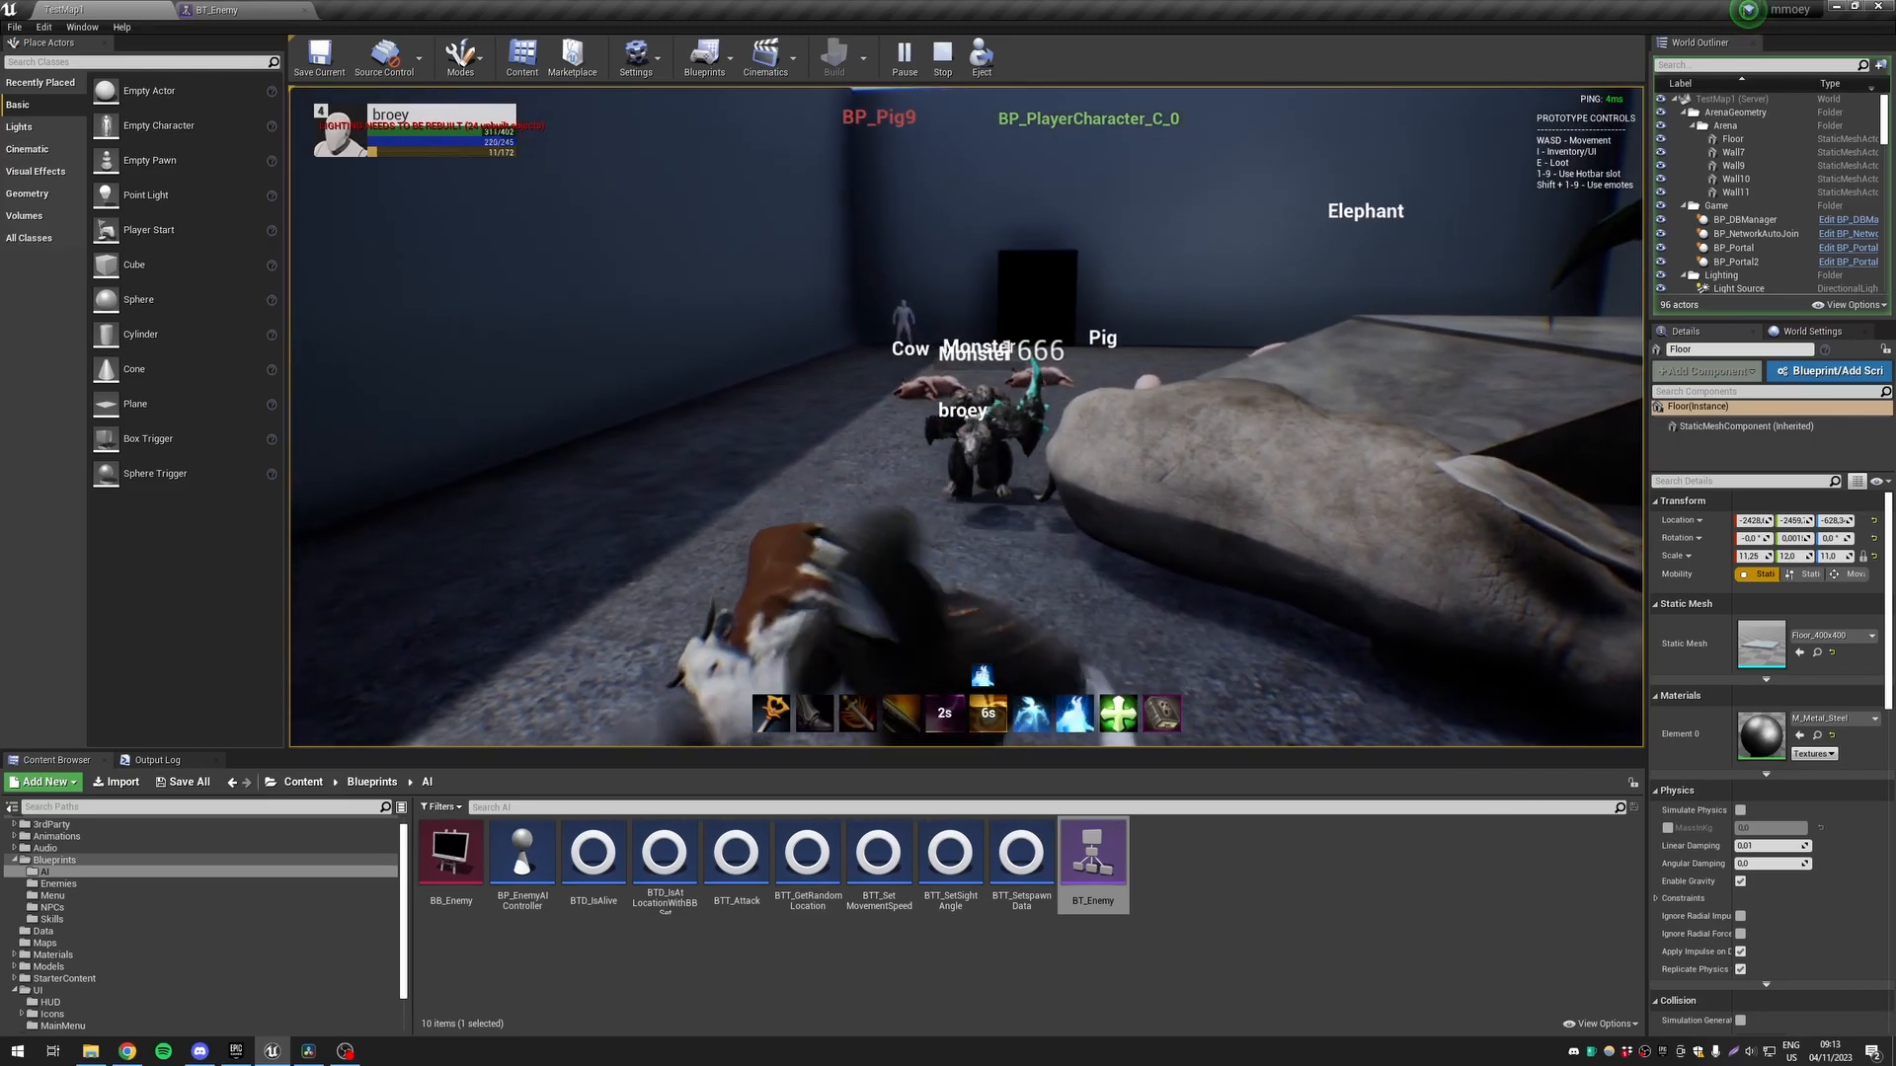
{"action": "key", "text": "w"}
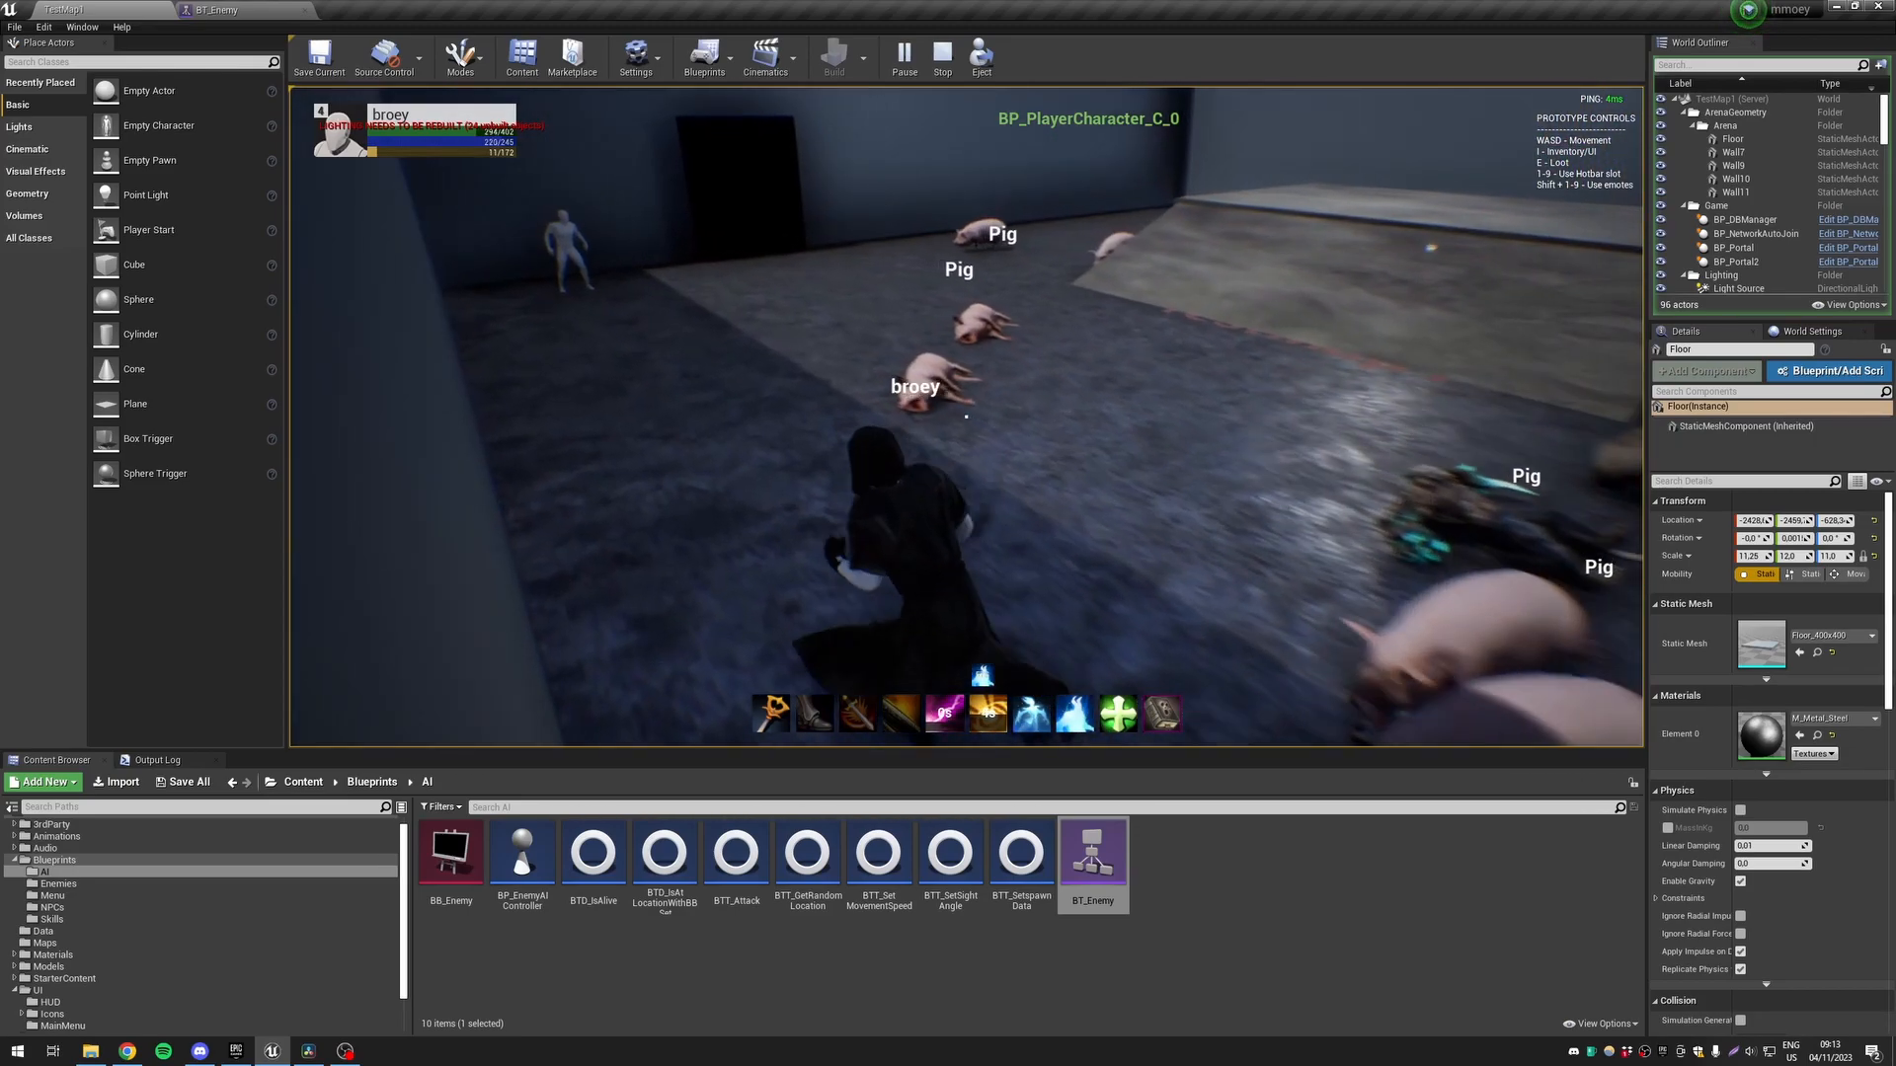
{"action": "key", "text": "w"}
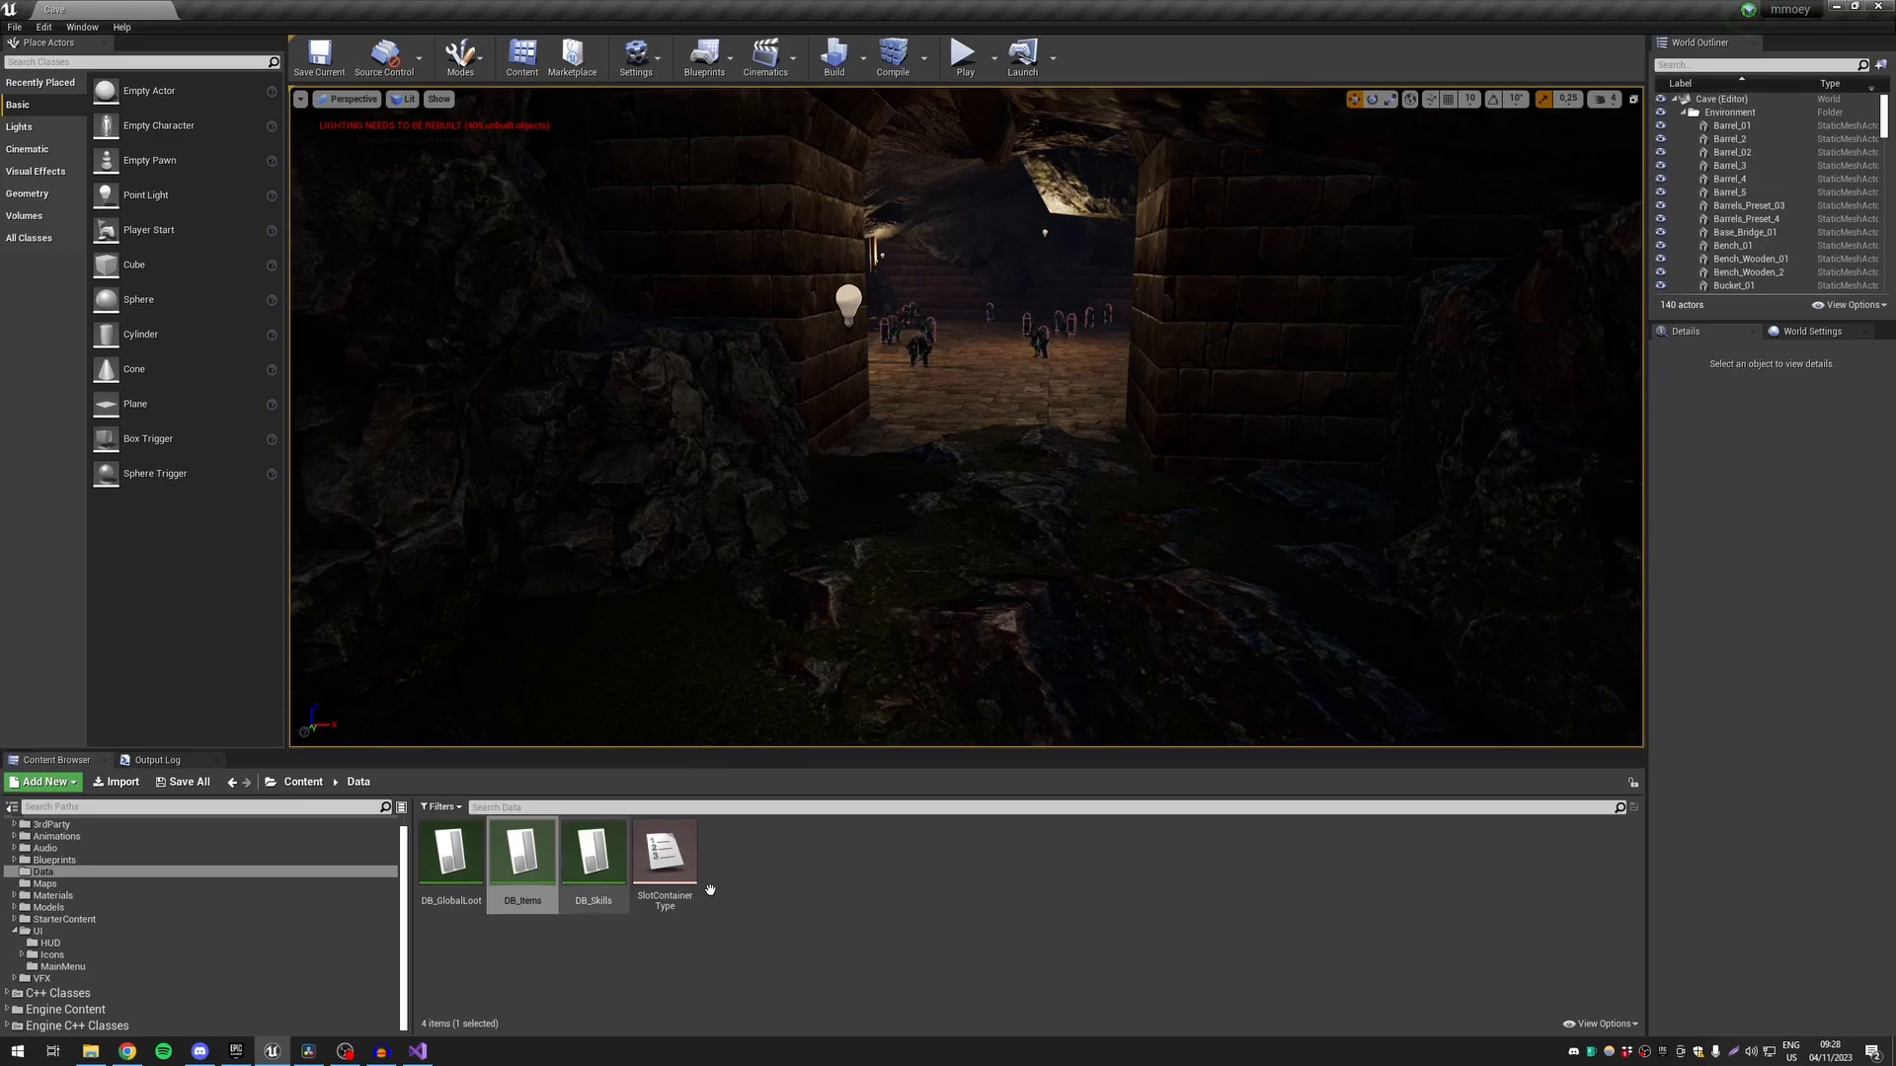
Open the DB_Items data table and look through its item rows and the Health Potion's fields
{"action": "left_click", "coordinate": [828, 911]}
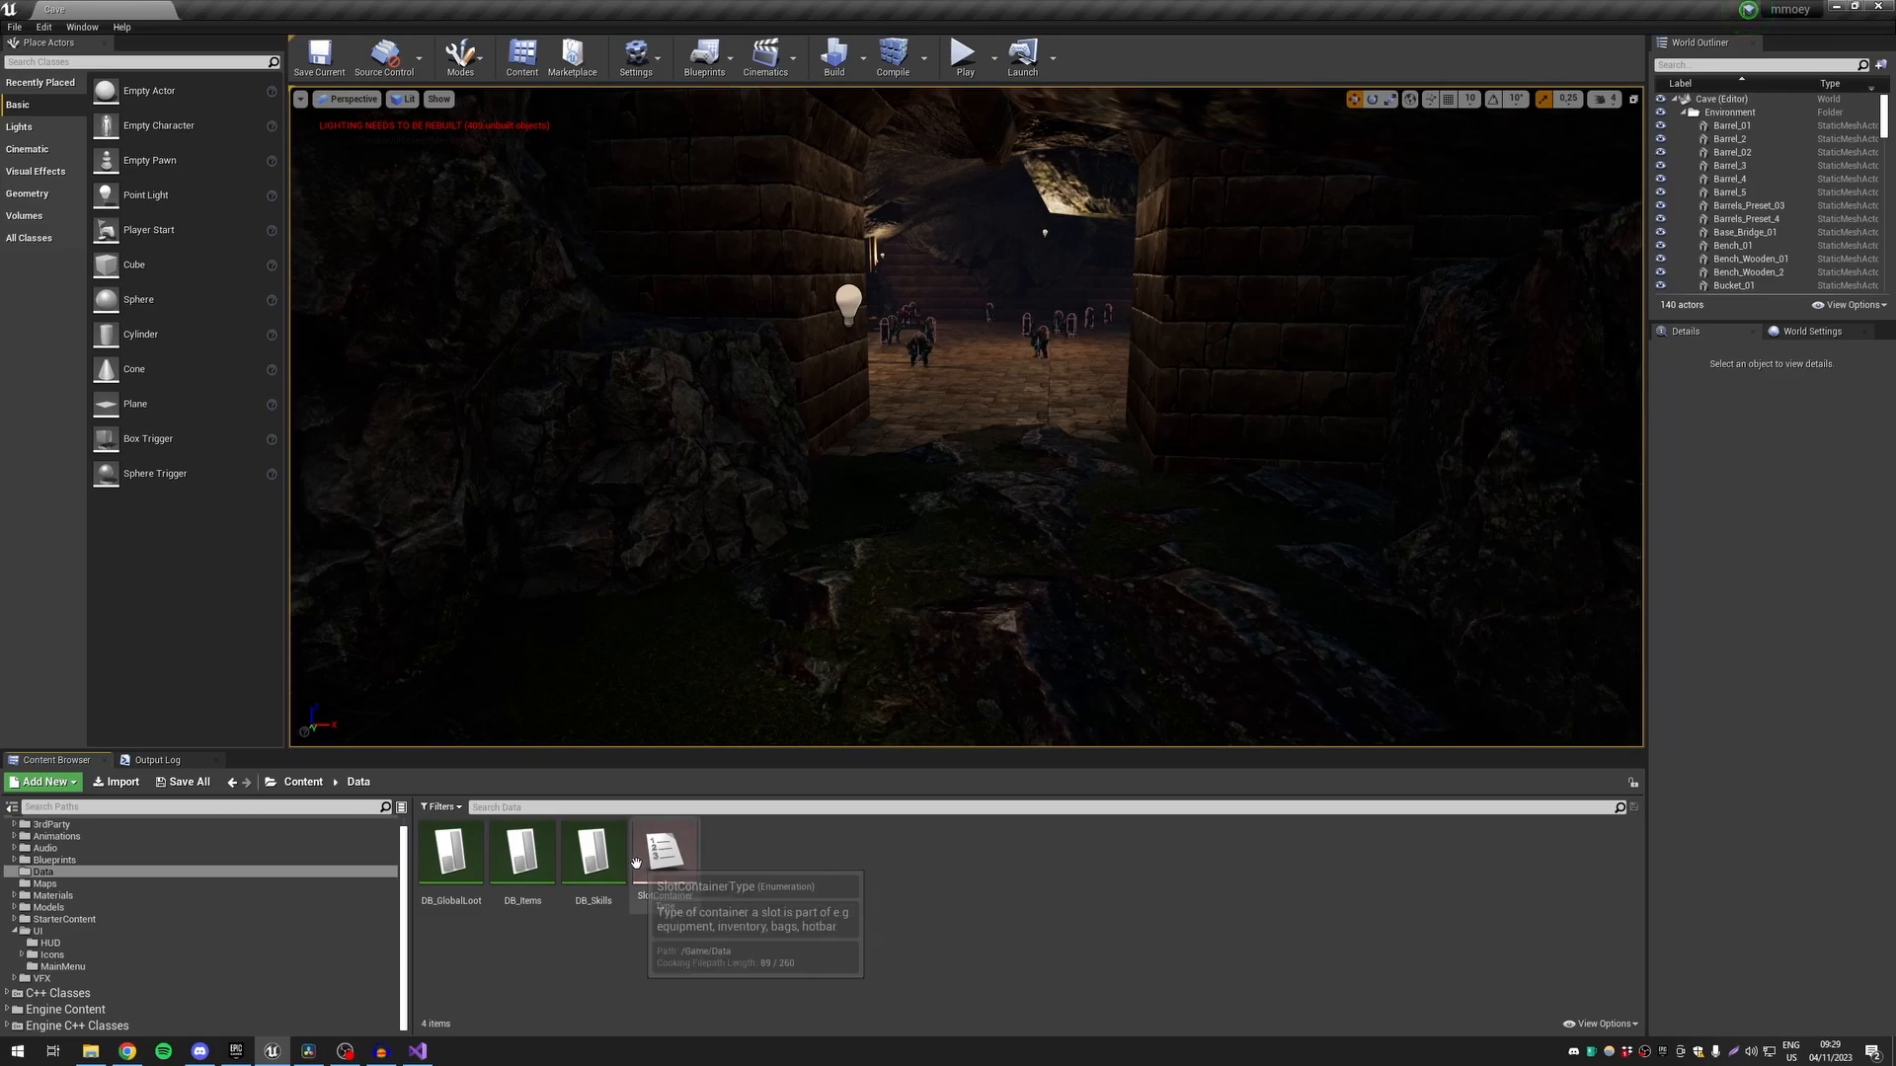
{"action": "double_click", "coordinate": [522, 854]}
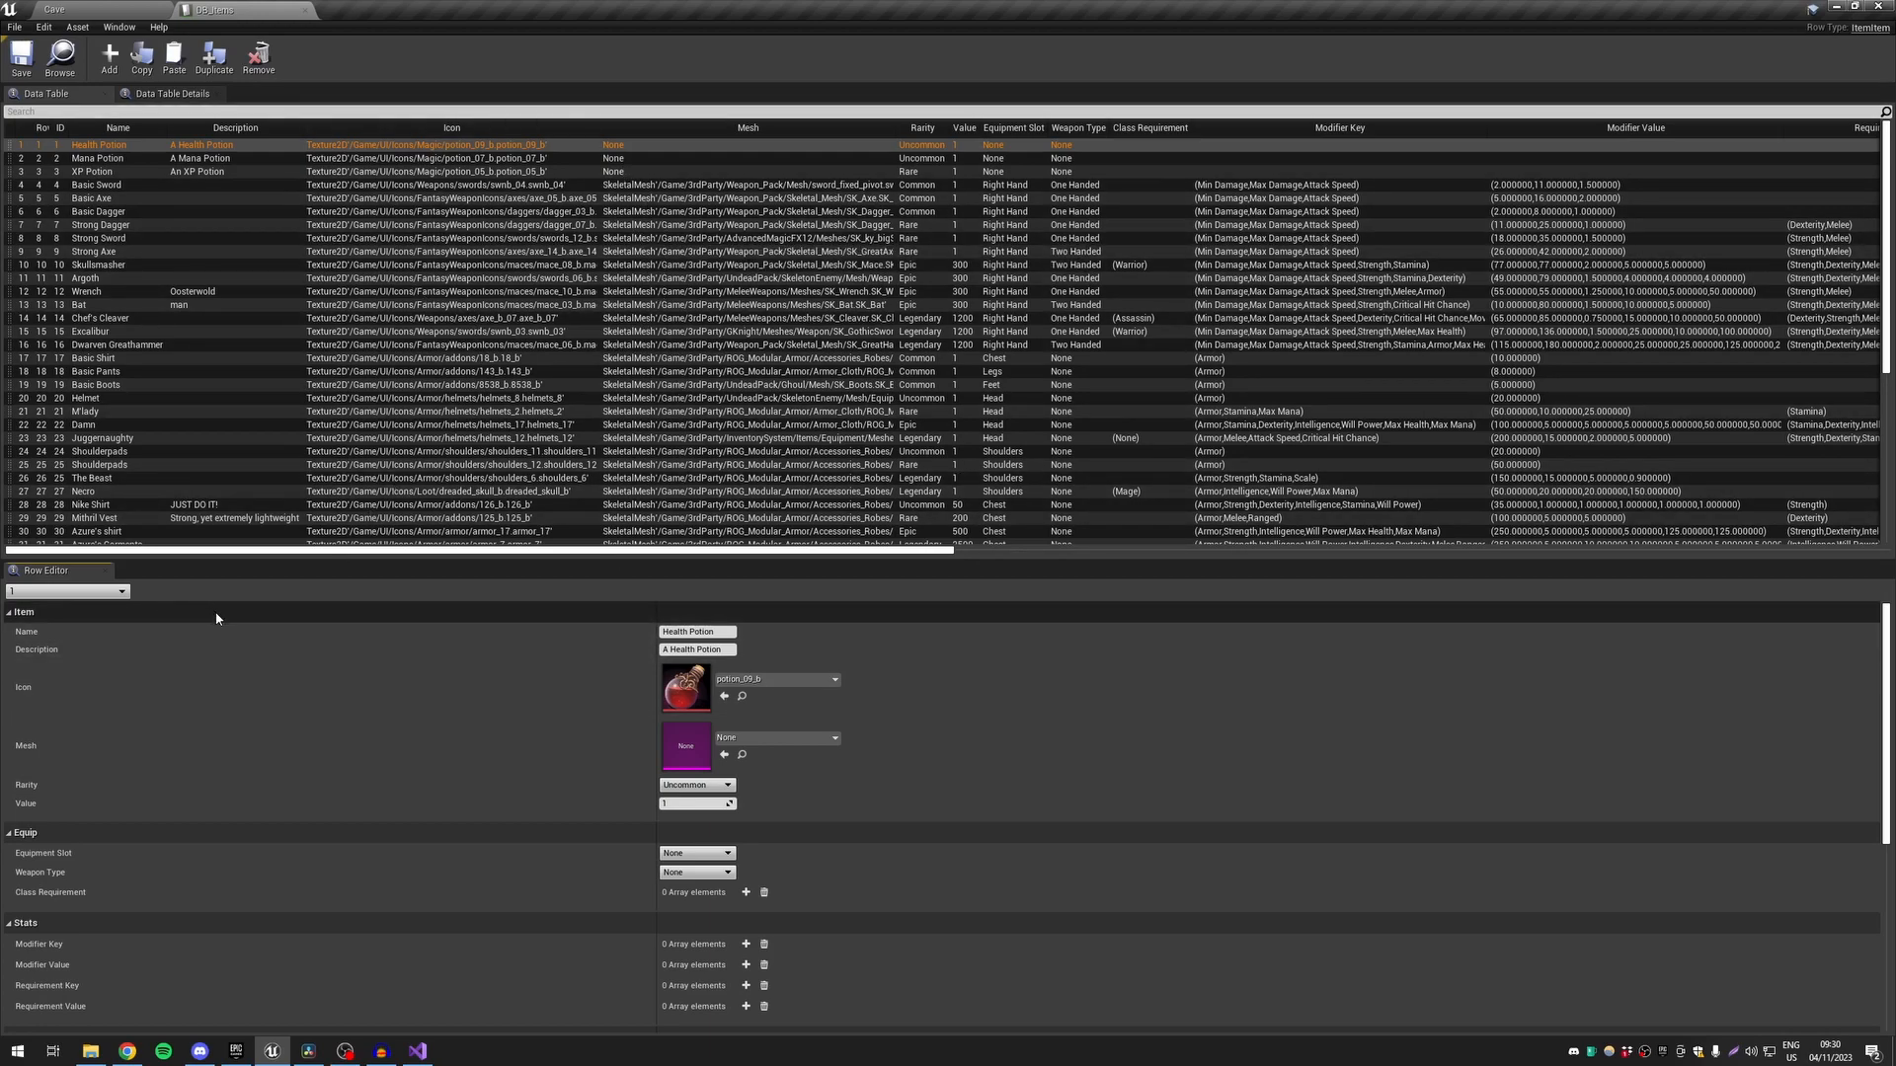
{"action": "scroll", "coordinate": [563, 665], "scroll_direction": "down", "scroll_amount": 6}
{"action": "scroll", "coordinate": [528, 756], "scroll_direction": "up", "scroll_amount": 6}
Switch to Visual Studio and read through the FItem struct's properties in Item.h
{"action": "left_click", "coordinate": [432, 1057]}
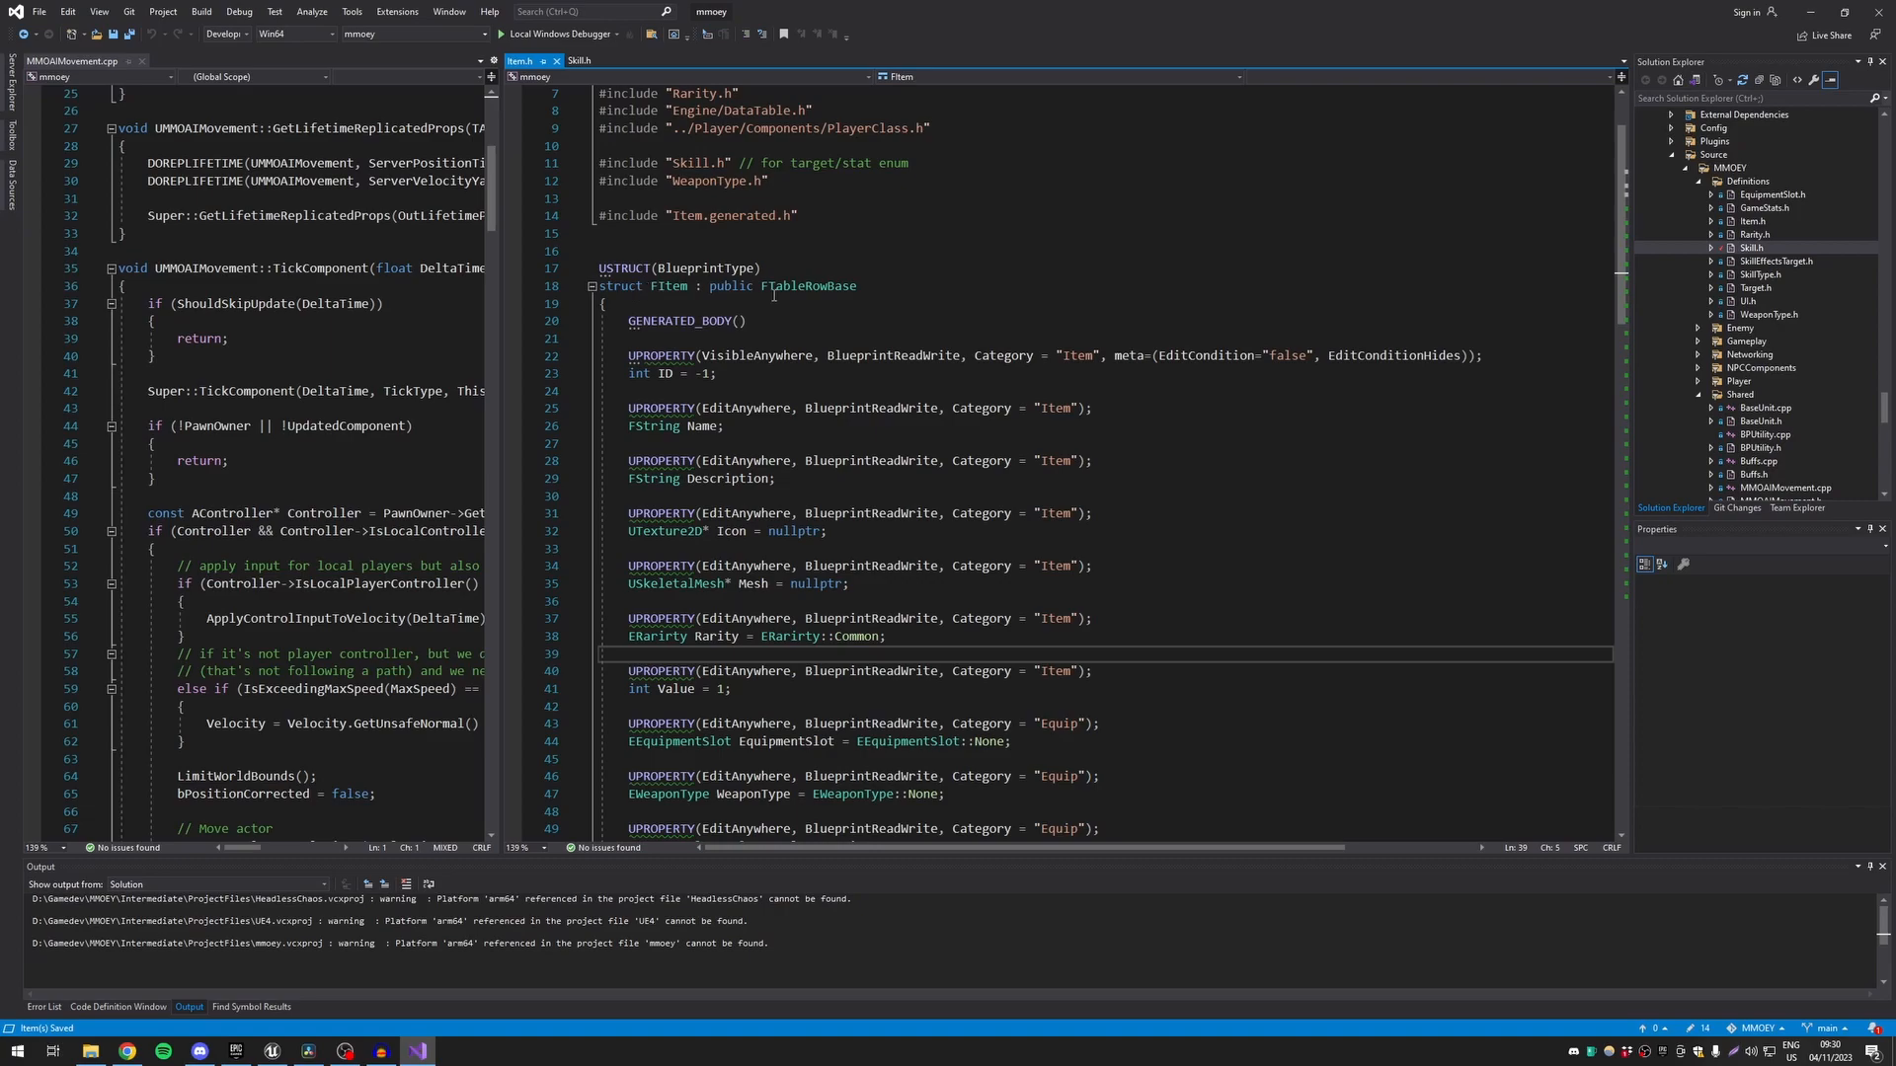
{"action": "scroll", "coordinate": [705, 357], "scroll_direction": "down", "scroll_amount": 3}
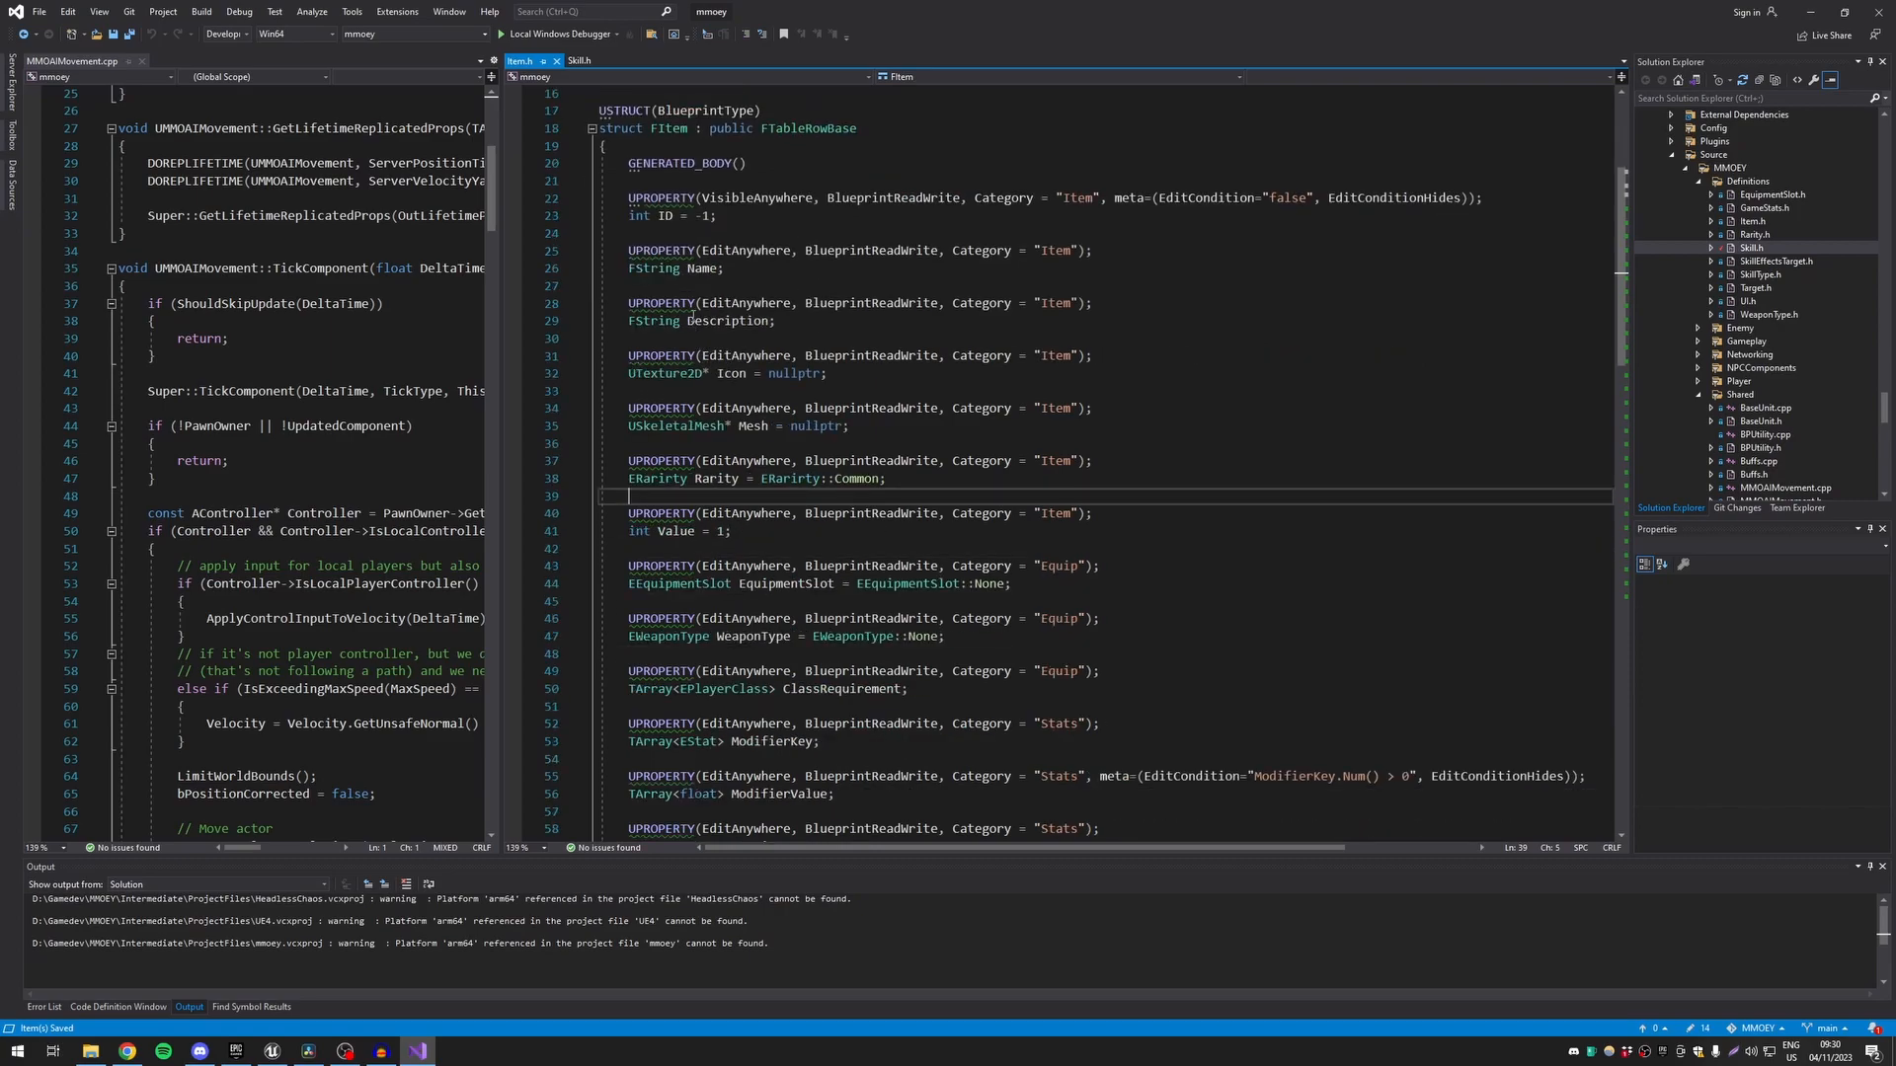
{"action": "scroll", "coordinate": [683, 294], "scroll_direction": "down", "scroll_amount": 3}
{"action": "scroll", "coordinate": [750, 391], "scroll_direction": "down", "scroll_amount": 18}
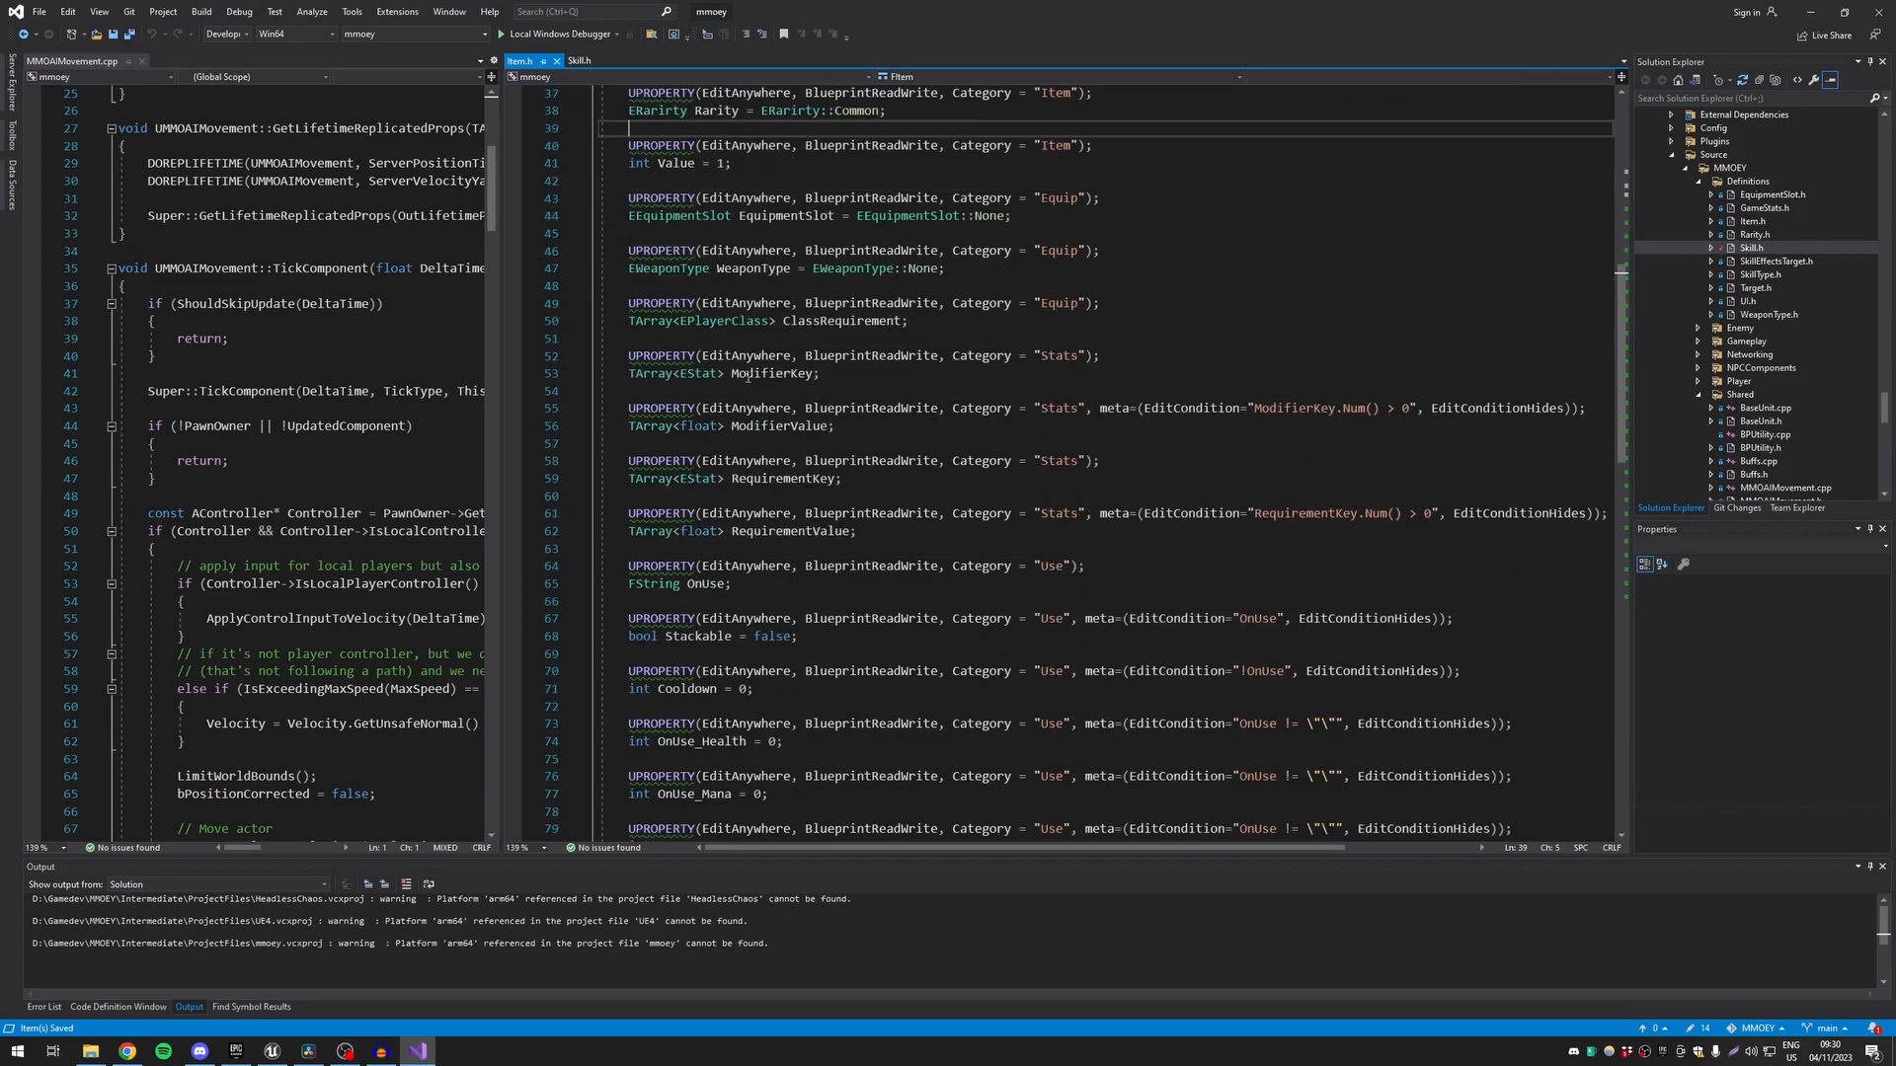
Read the remaining FItem properties through the IsValid function in Item.h, and return to the start of the struct
{"action": "scroll", "coordinate": [671, 361], "scroll_direction": "down", "scroll_amount": 4}
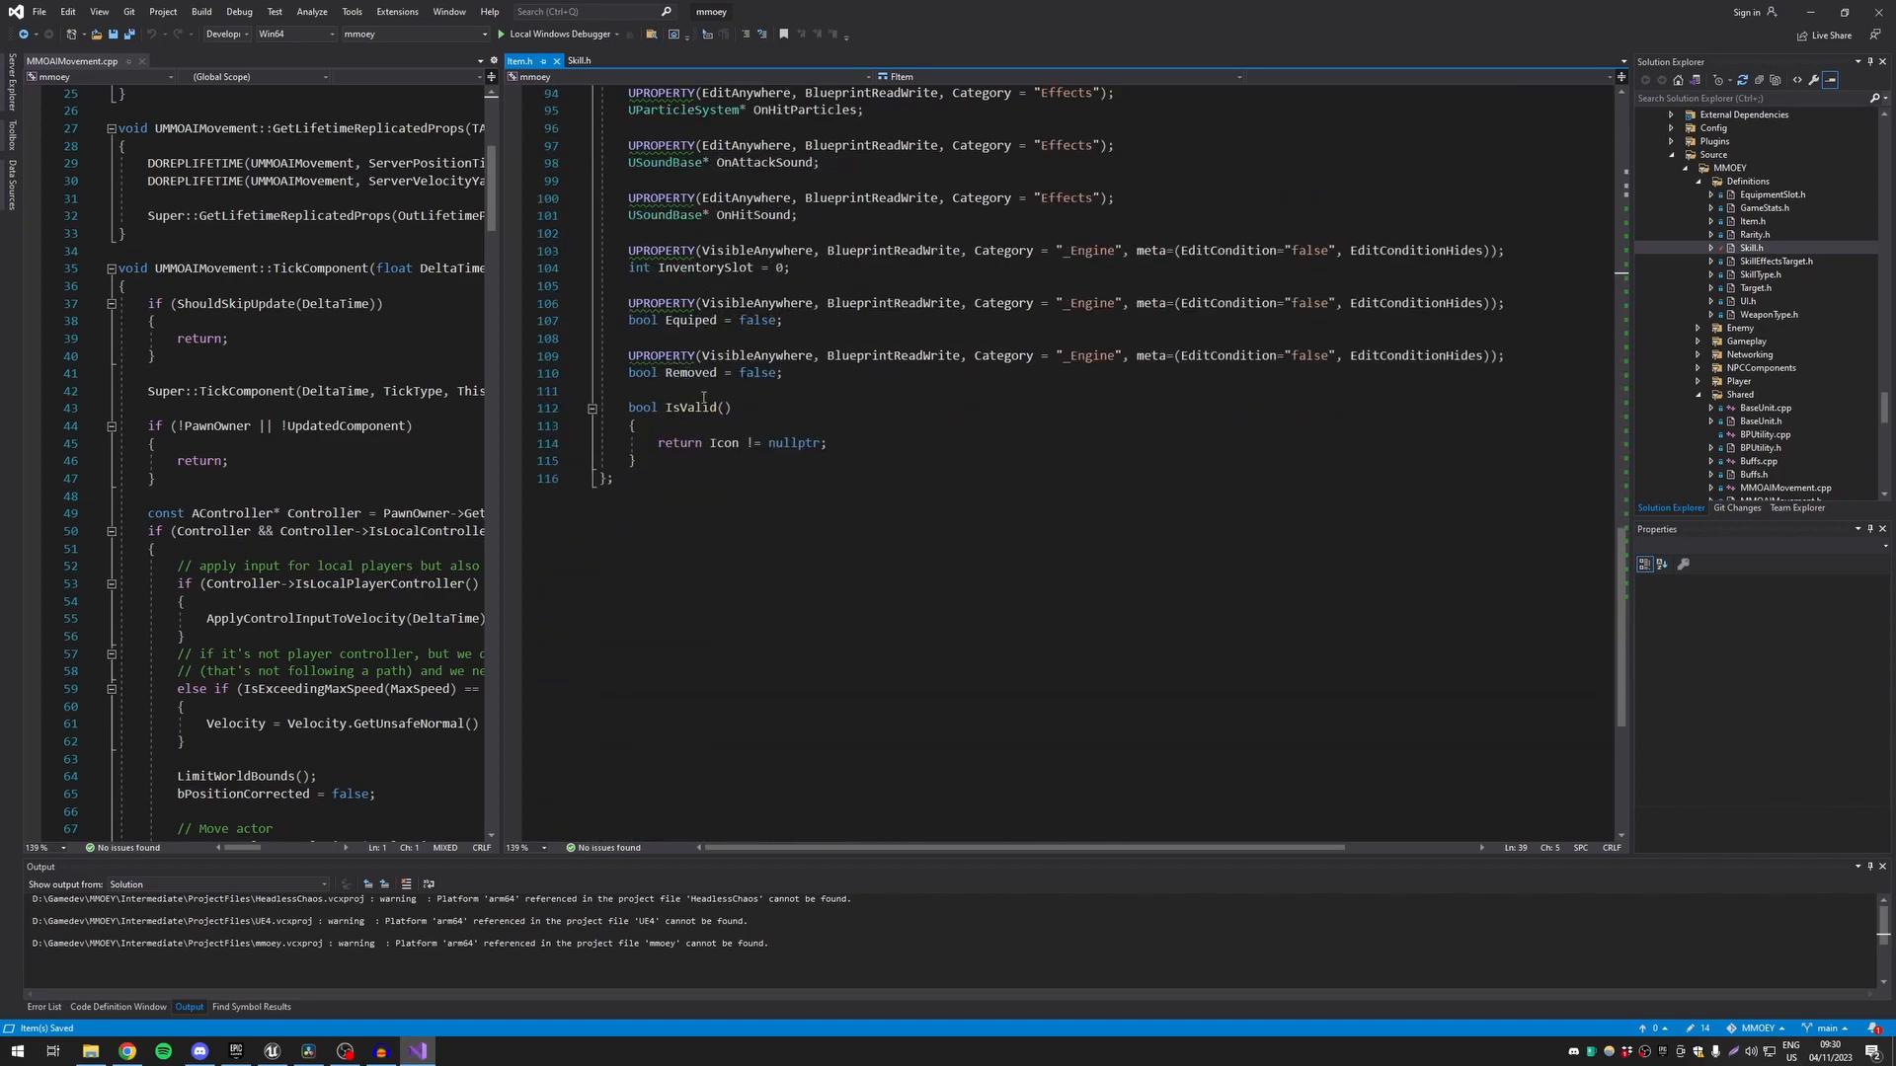
{"action": "scroll", "coordinate": [820, 484], "scroll_direction": "up", "scroll_amount": 5}
{"action": "scroll", "coordinate": [820, 478], "scroll_direction": "up", "scroll_amount": 20}
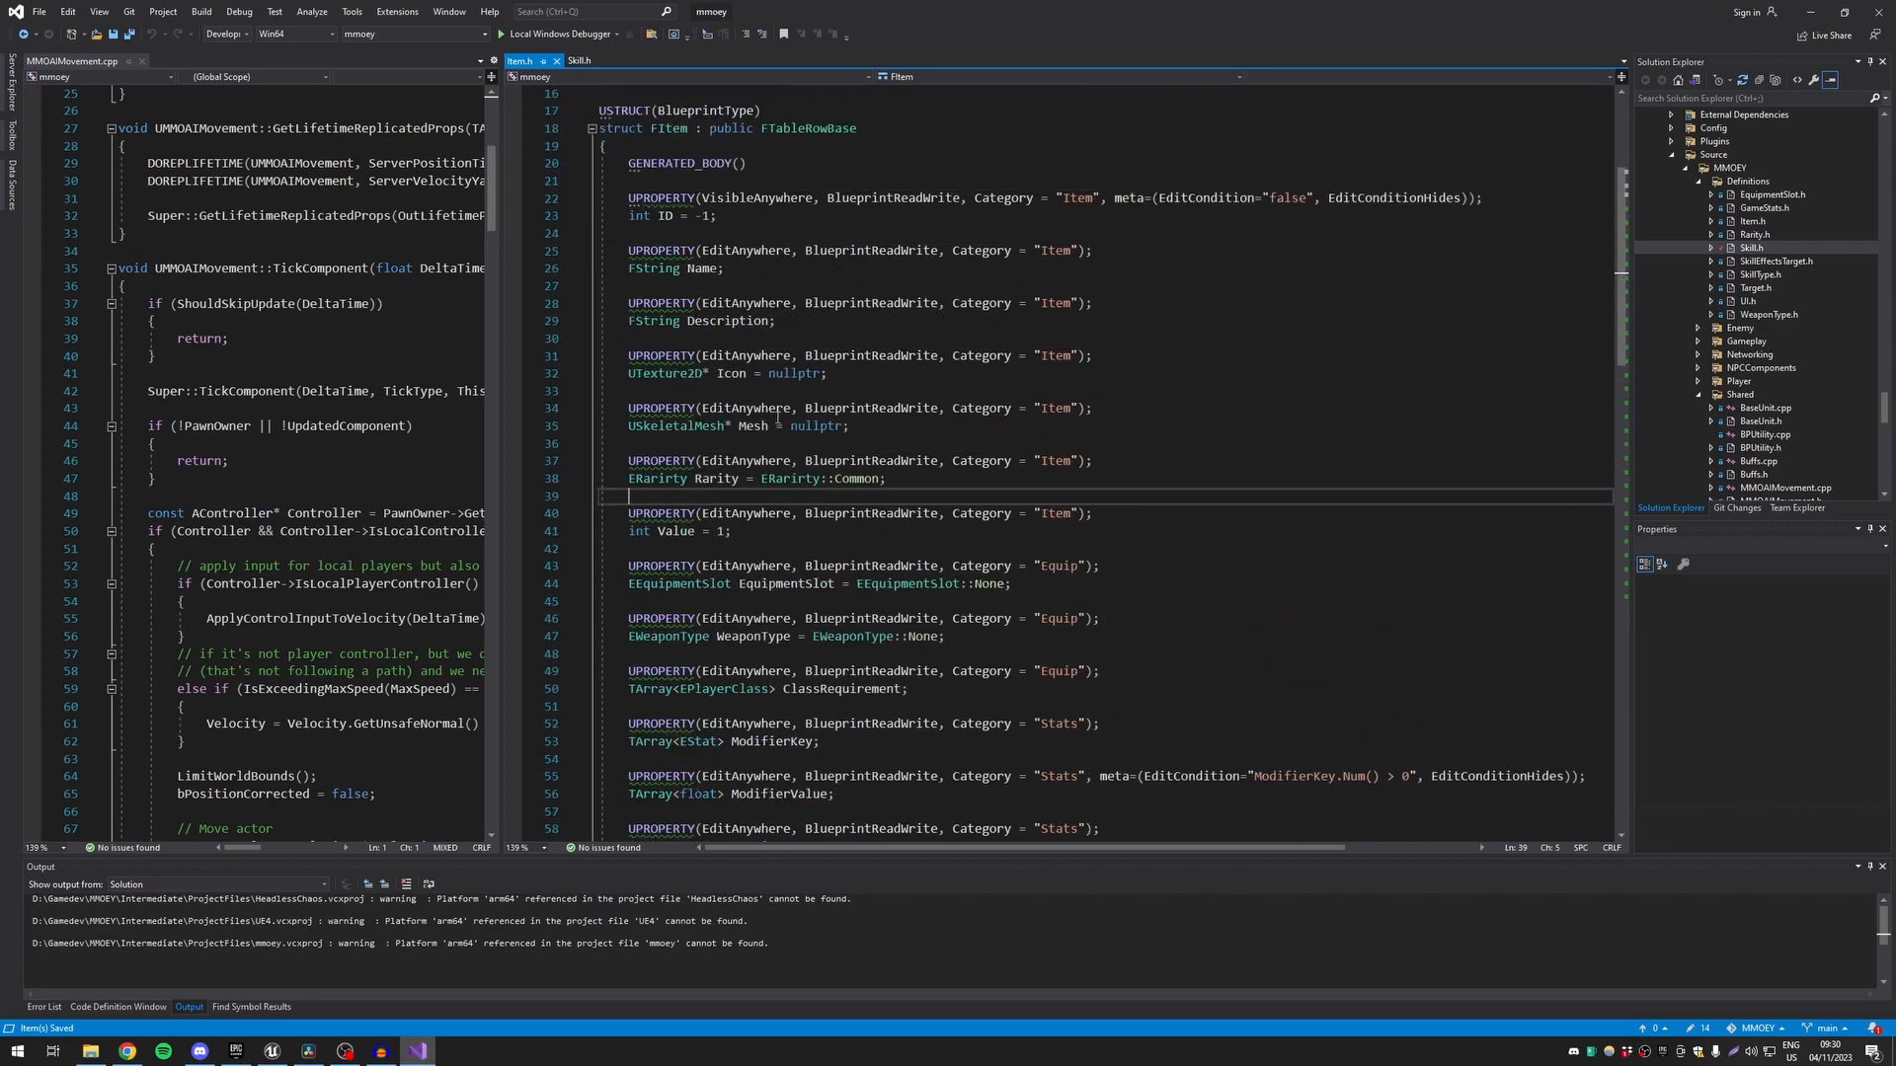
{"action": "scroll", "coordinate": [737, 350], "scroll_direction": "up", "scroll_amount": 4}
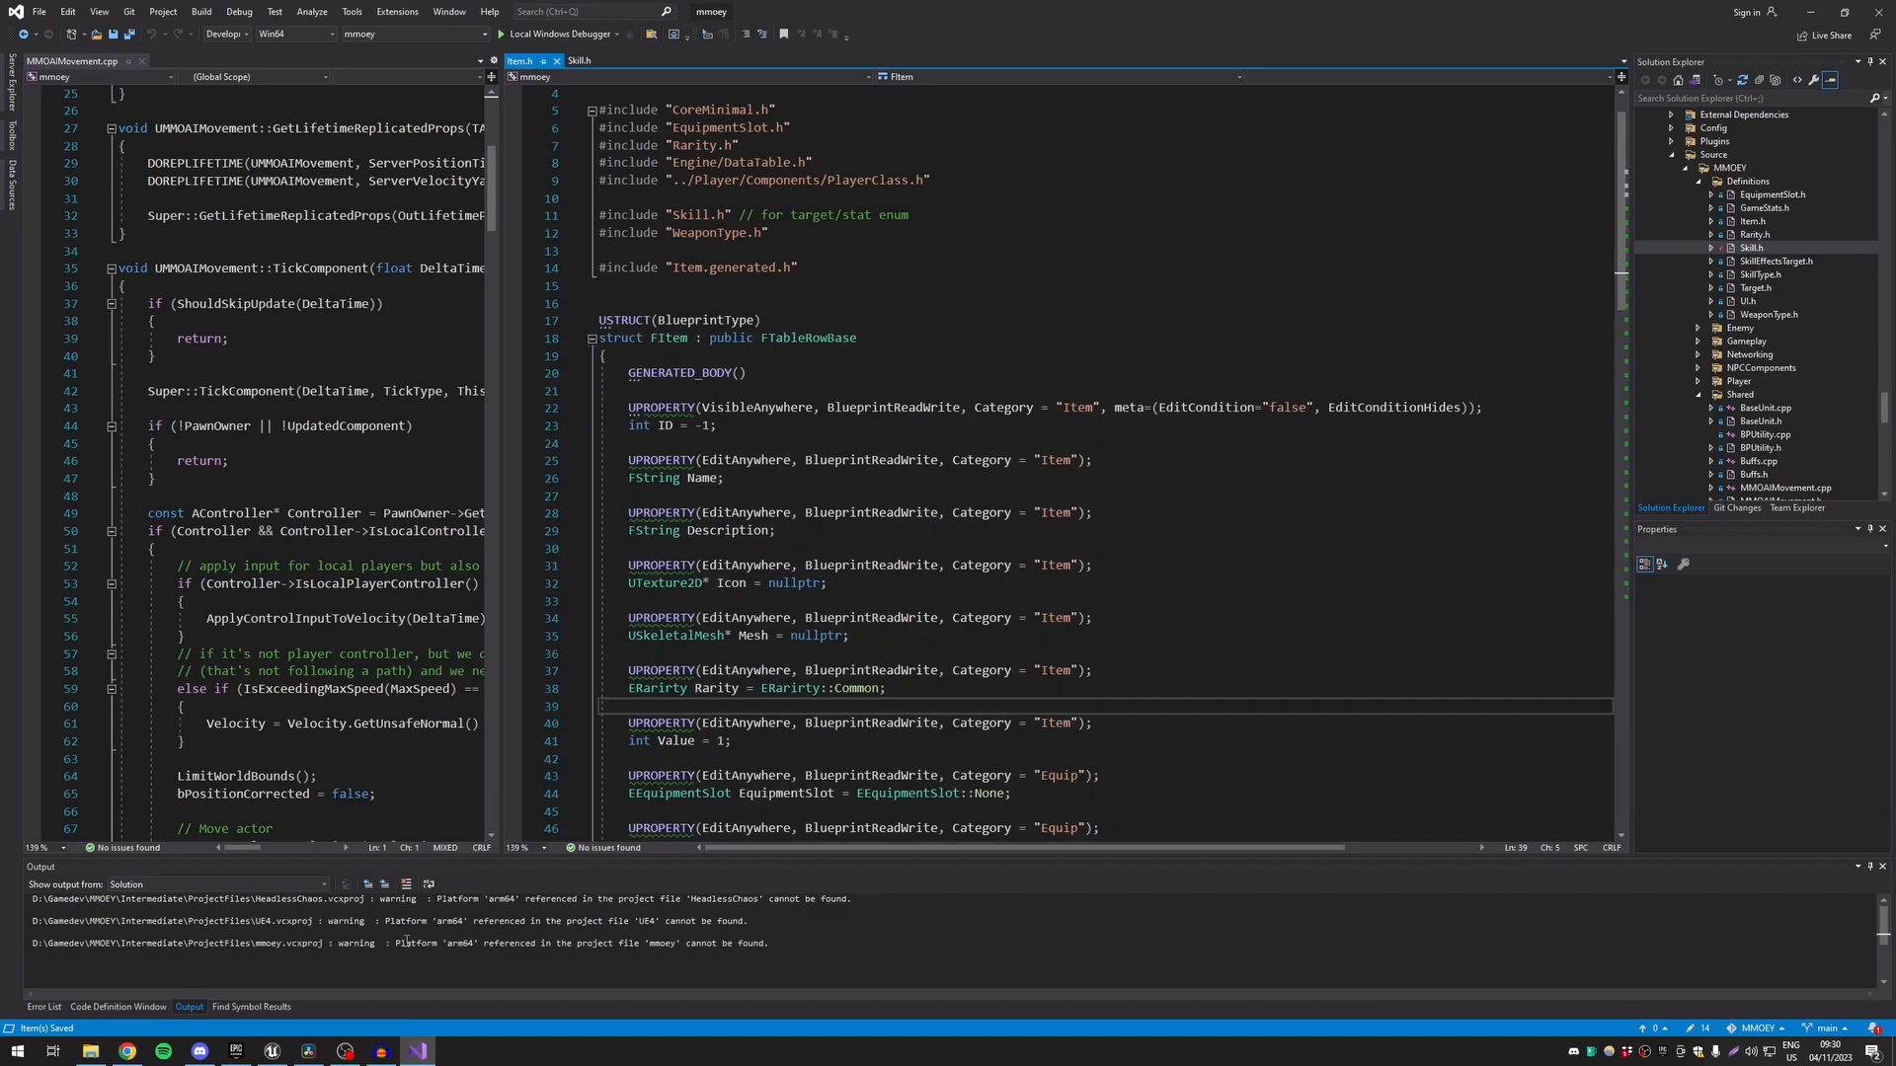
Switch back to the Unreal DB_Items table, open the Strong Dagger row and look over the rows around it
{"action": "left_click", "coordinate": [273, 1051]}
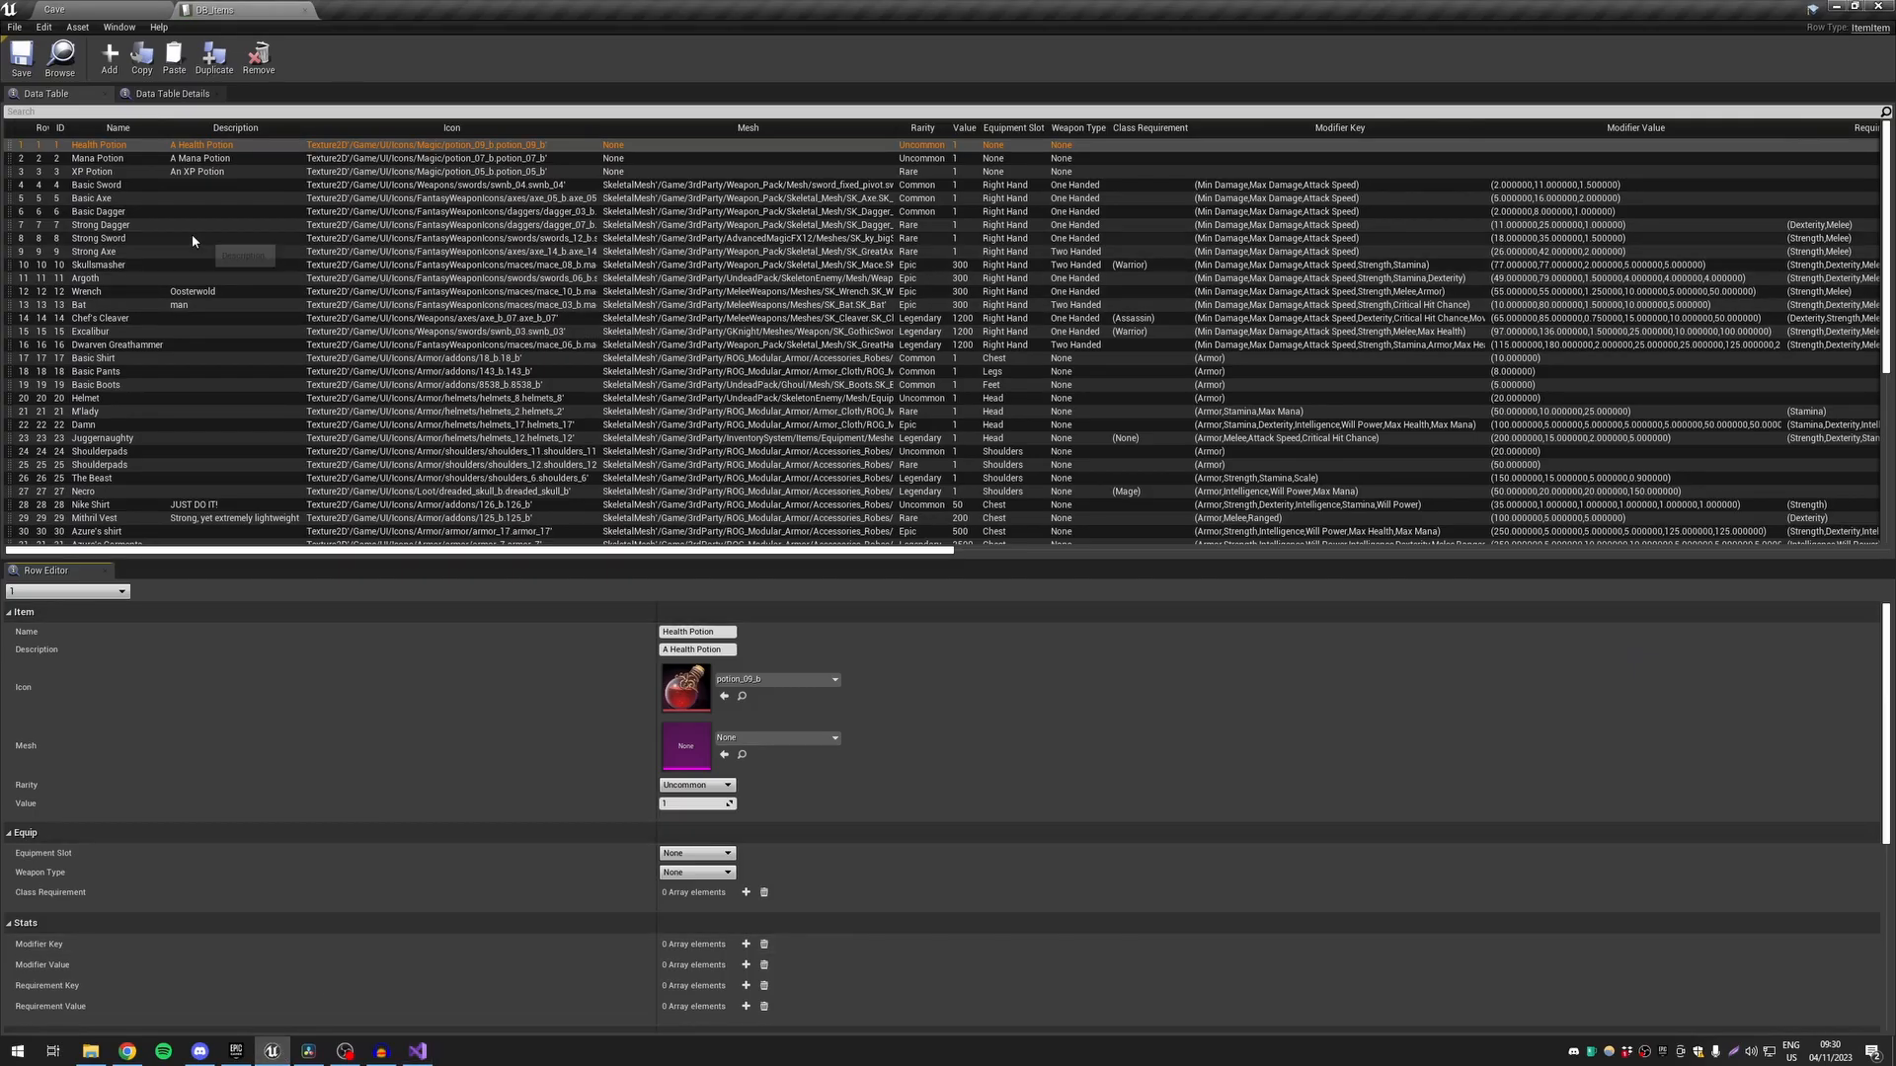
{"action": "left_click", "coordinate": [158, 225]}
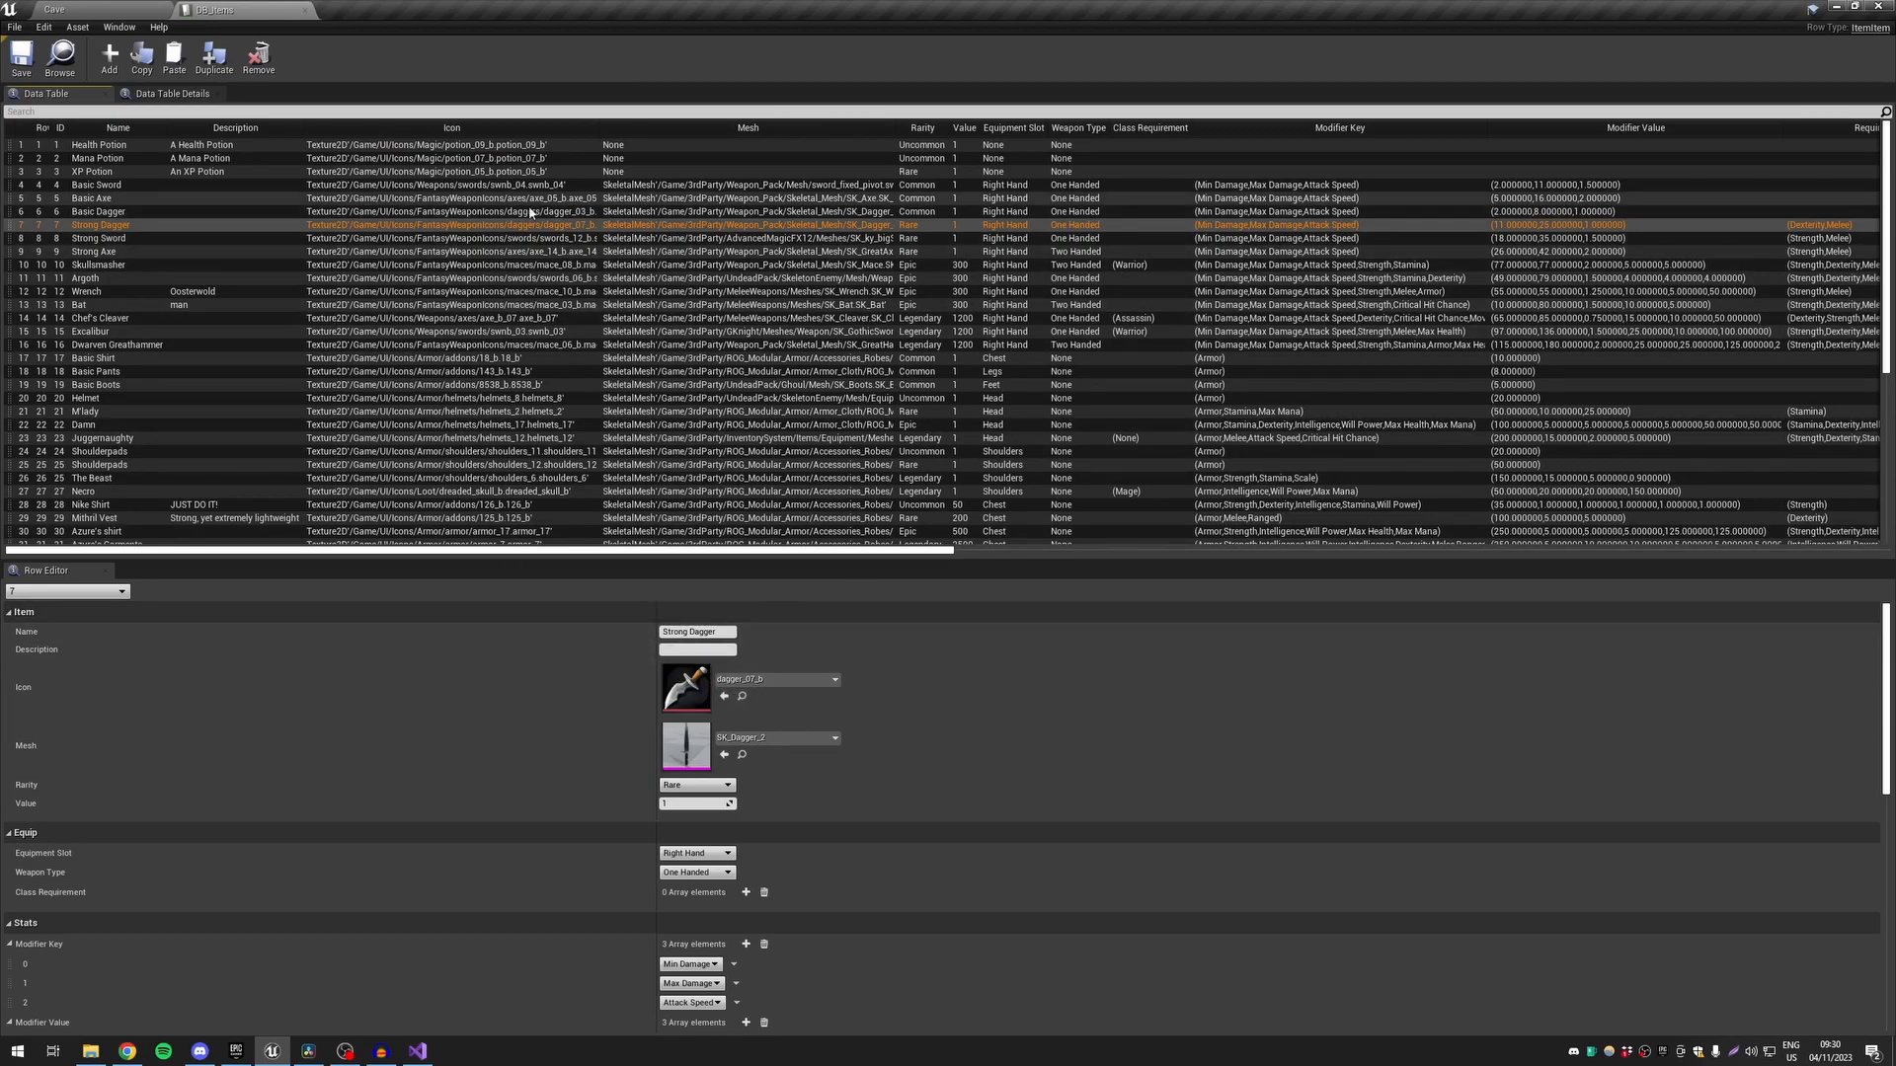
{"action": "scroll", "coordinate": [749, 360], "scroll_direction": "down", "scroll_amount": 8}
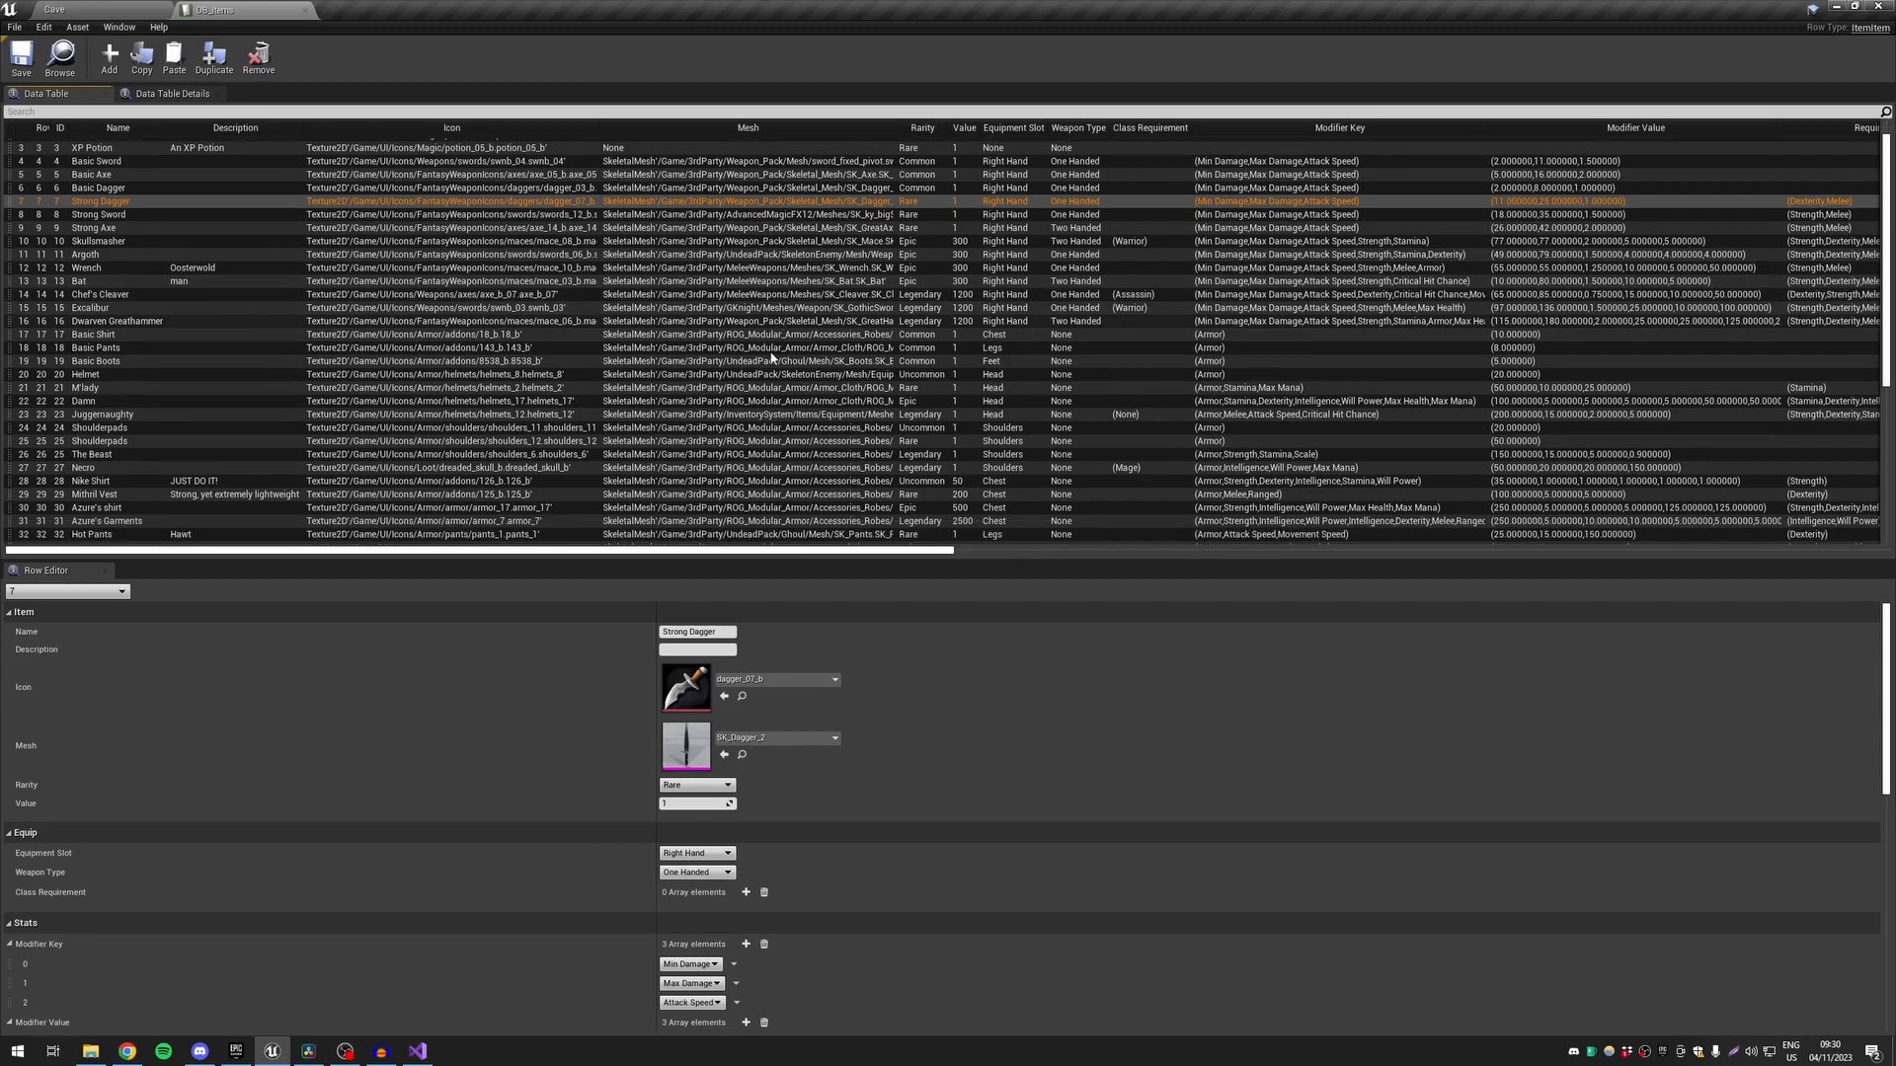
{"action": "scroll", "coordinate": [698, 334], "scroll_direction": "up", "scroll_amount": 8}
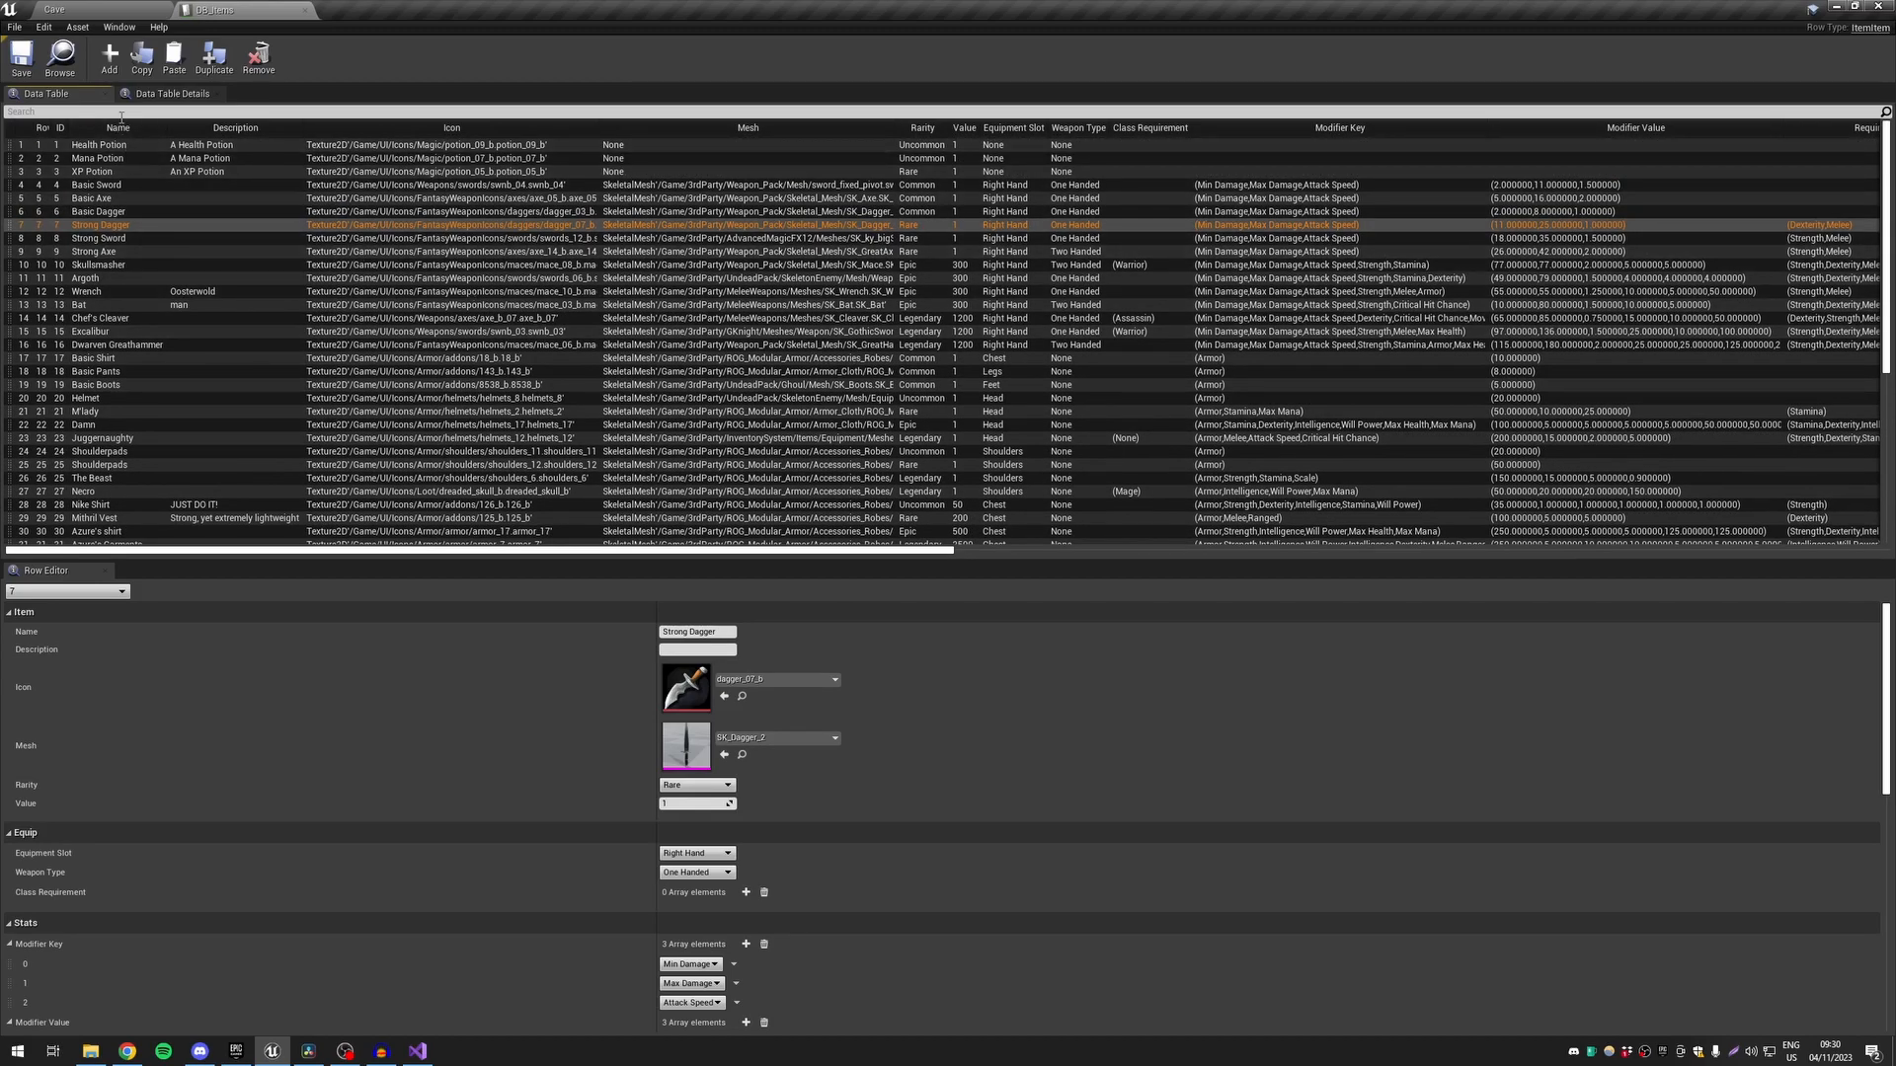
Filter the item rows by "dagger" and clear the filter
{"action": "left_click", "coordinate": [176, 112]}
{"action": "type", "text": "dagger"}
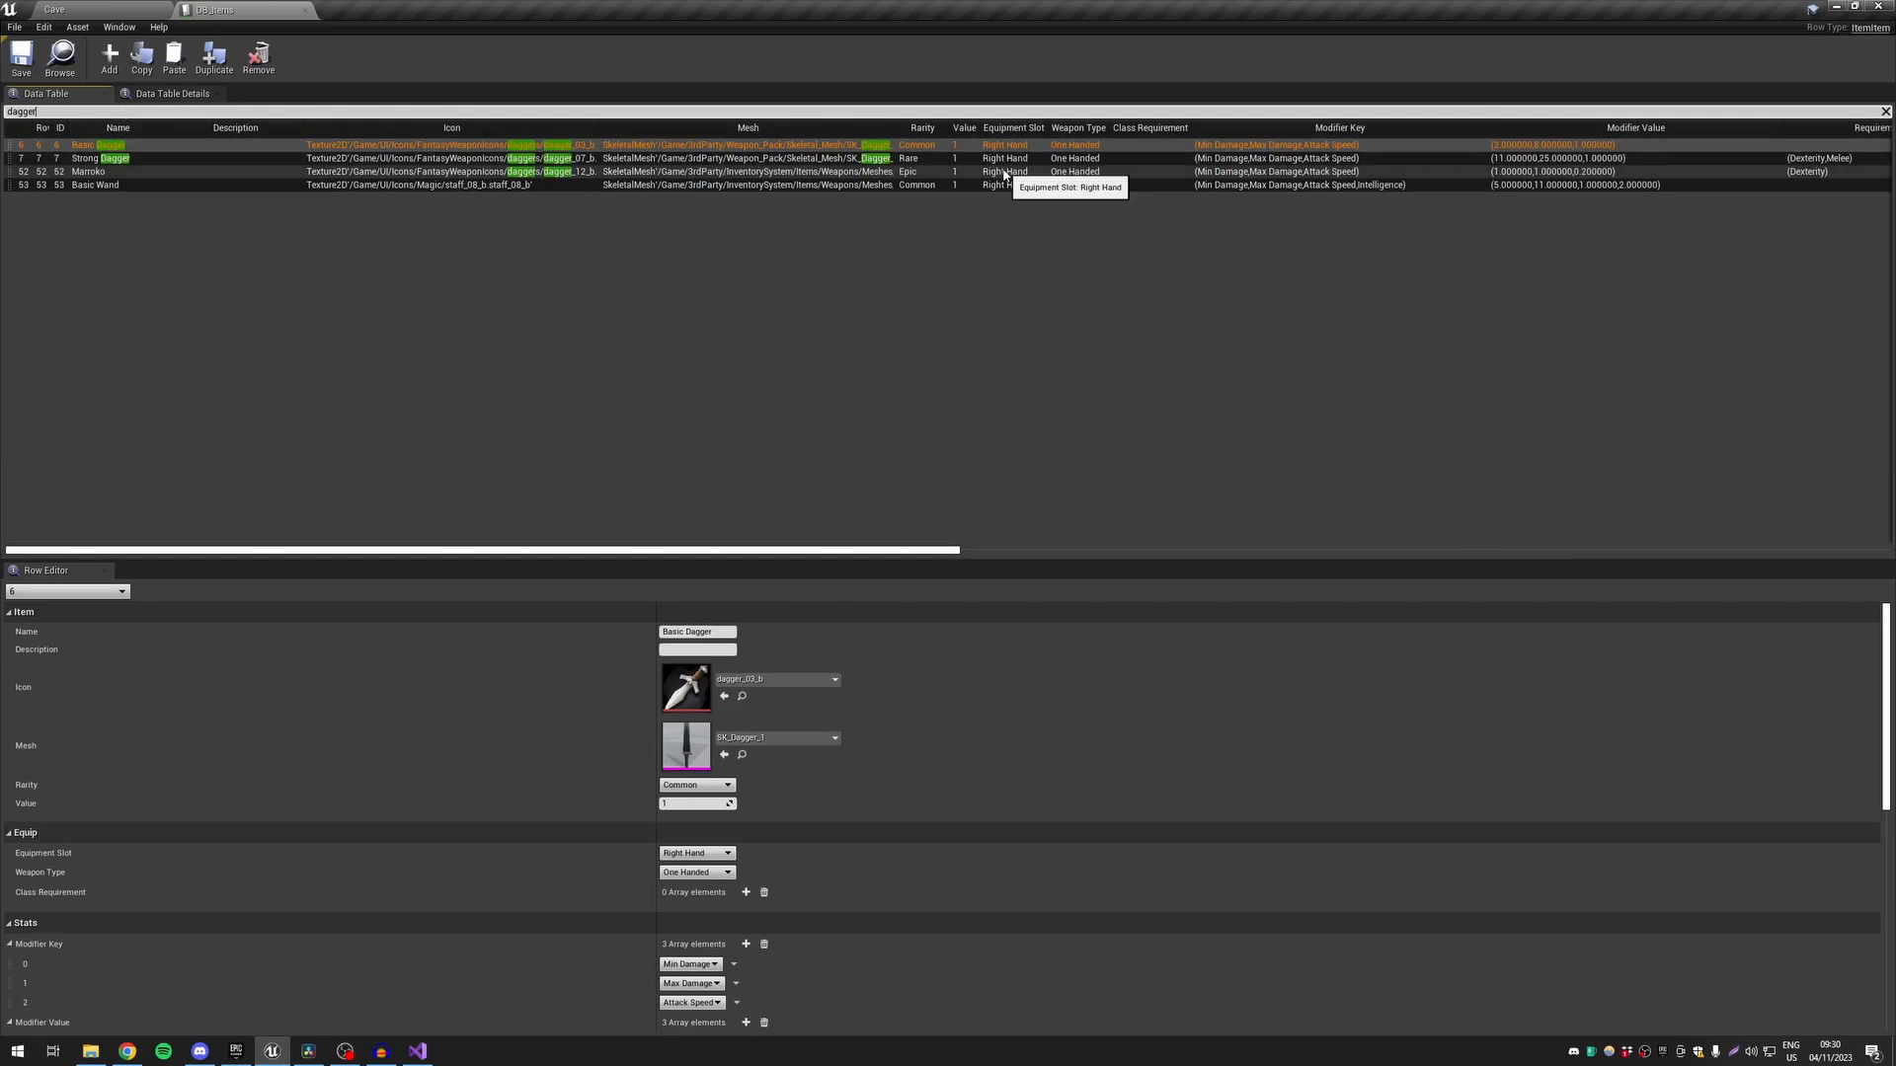
{"action": "key", "text": "BackSpace"}
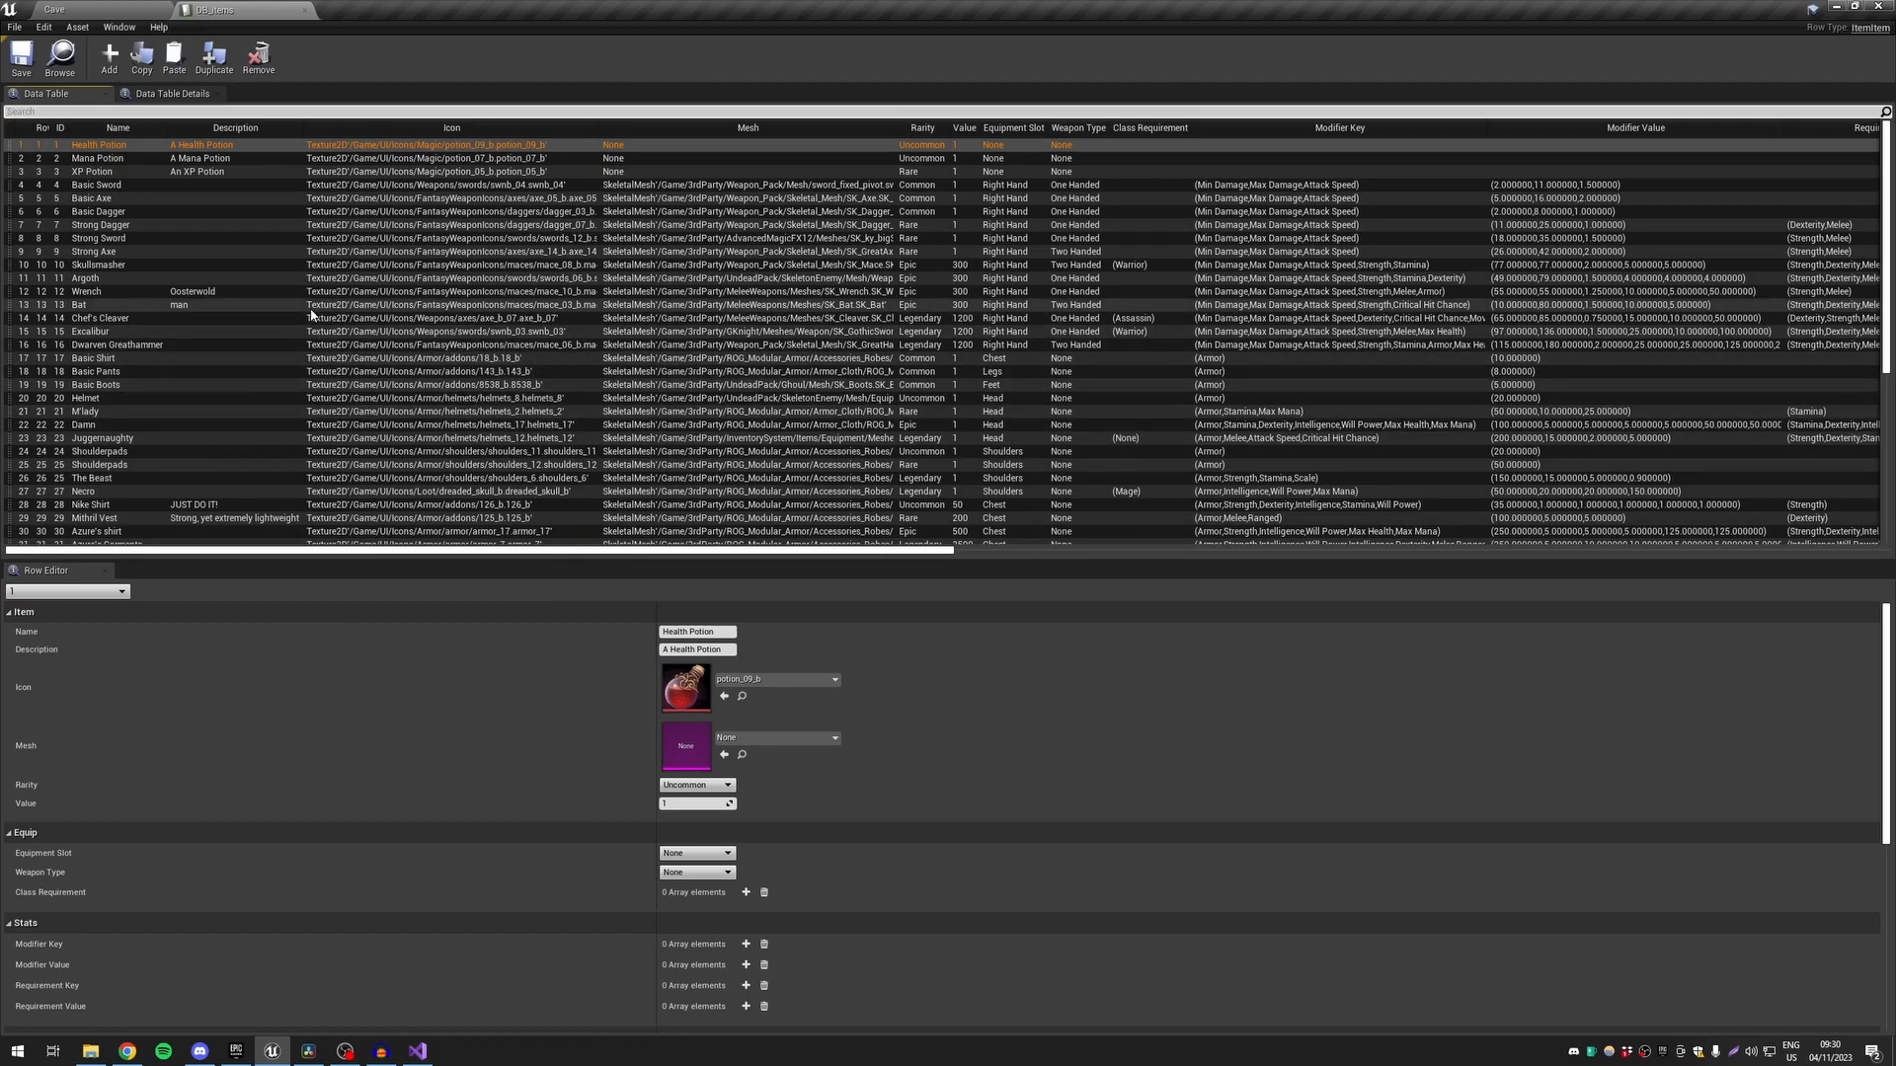
Look through the full item list, and search it once more for "dagger" before clearing the search
{"action": "scroll", "coordinate": [311, 314], "scroll_direction": "down", "scroll_amount": 5}
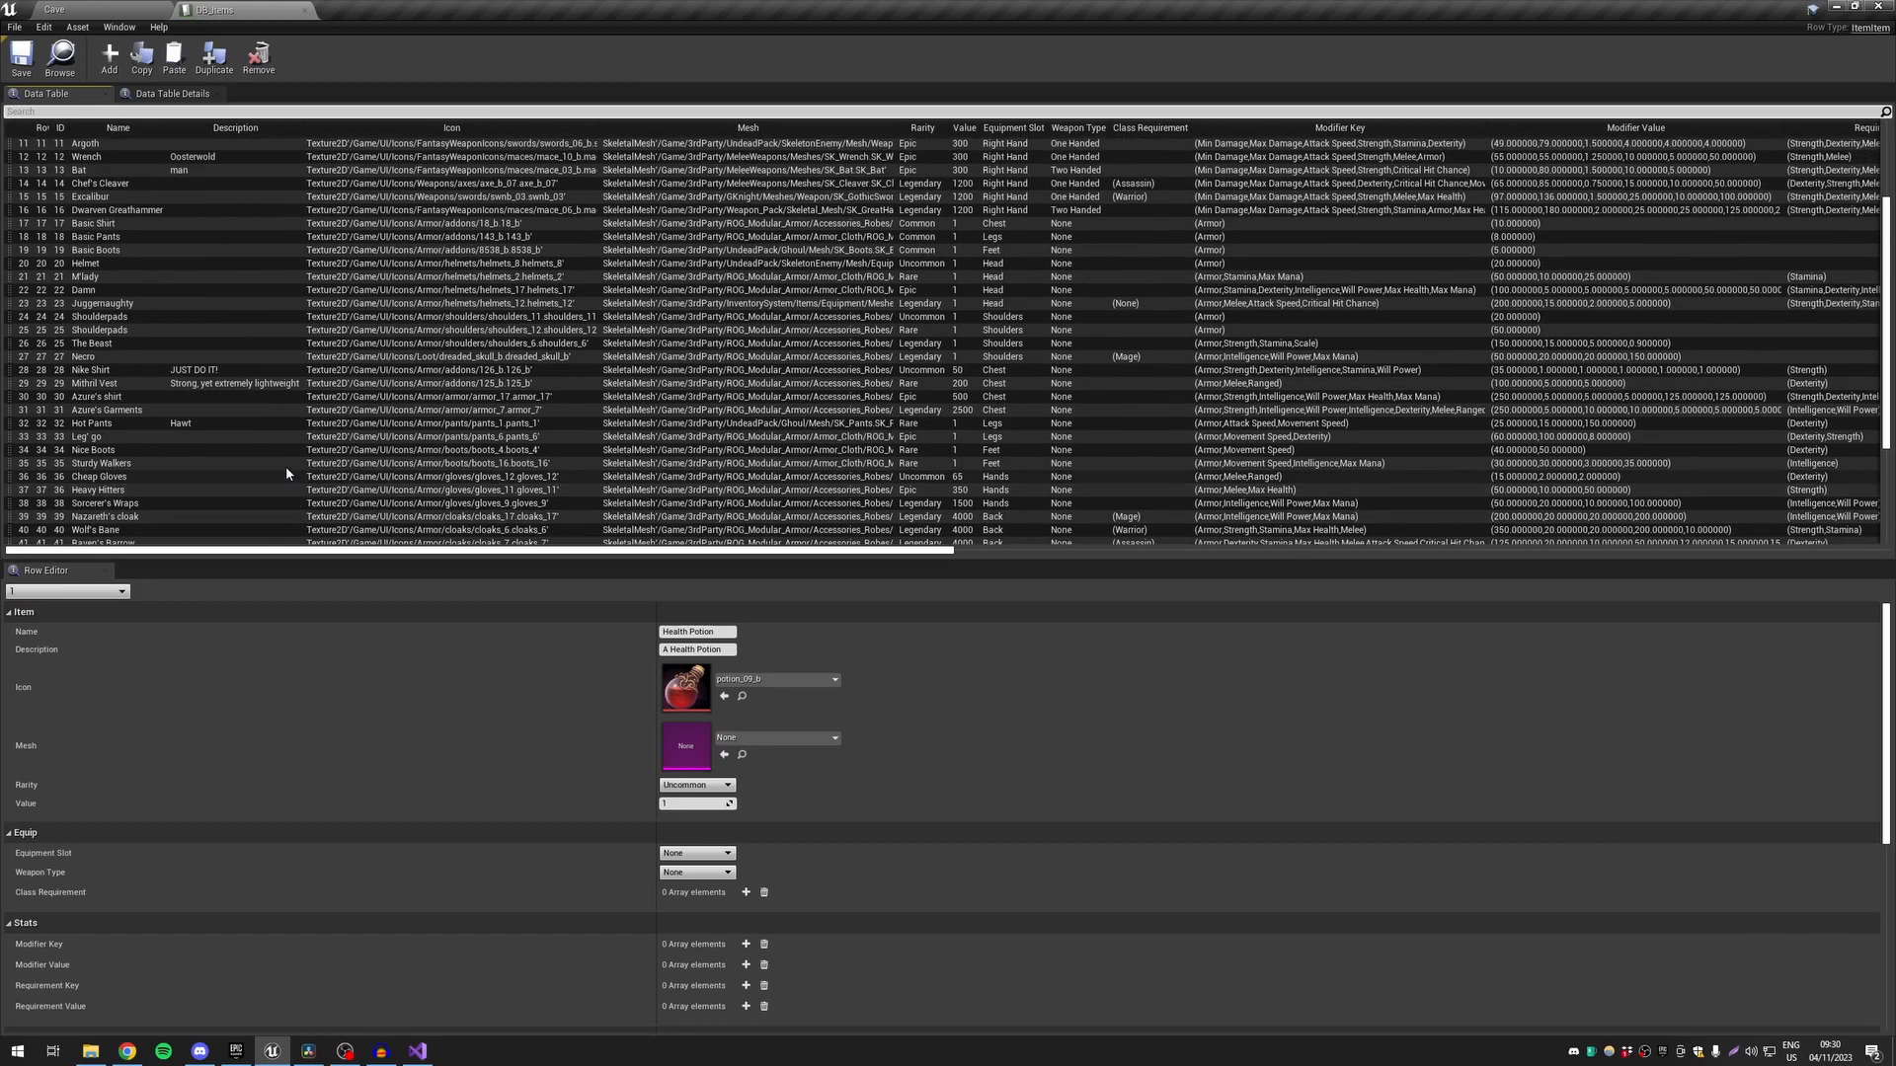
{"action": "scroll", "coordinate": [291, 478], "scroll_direction": "up", "scroll_amount": 5}
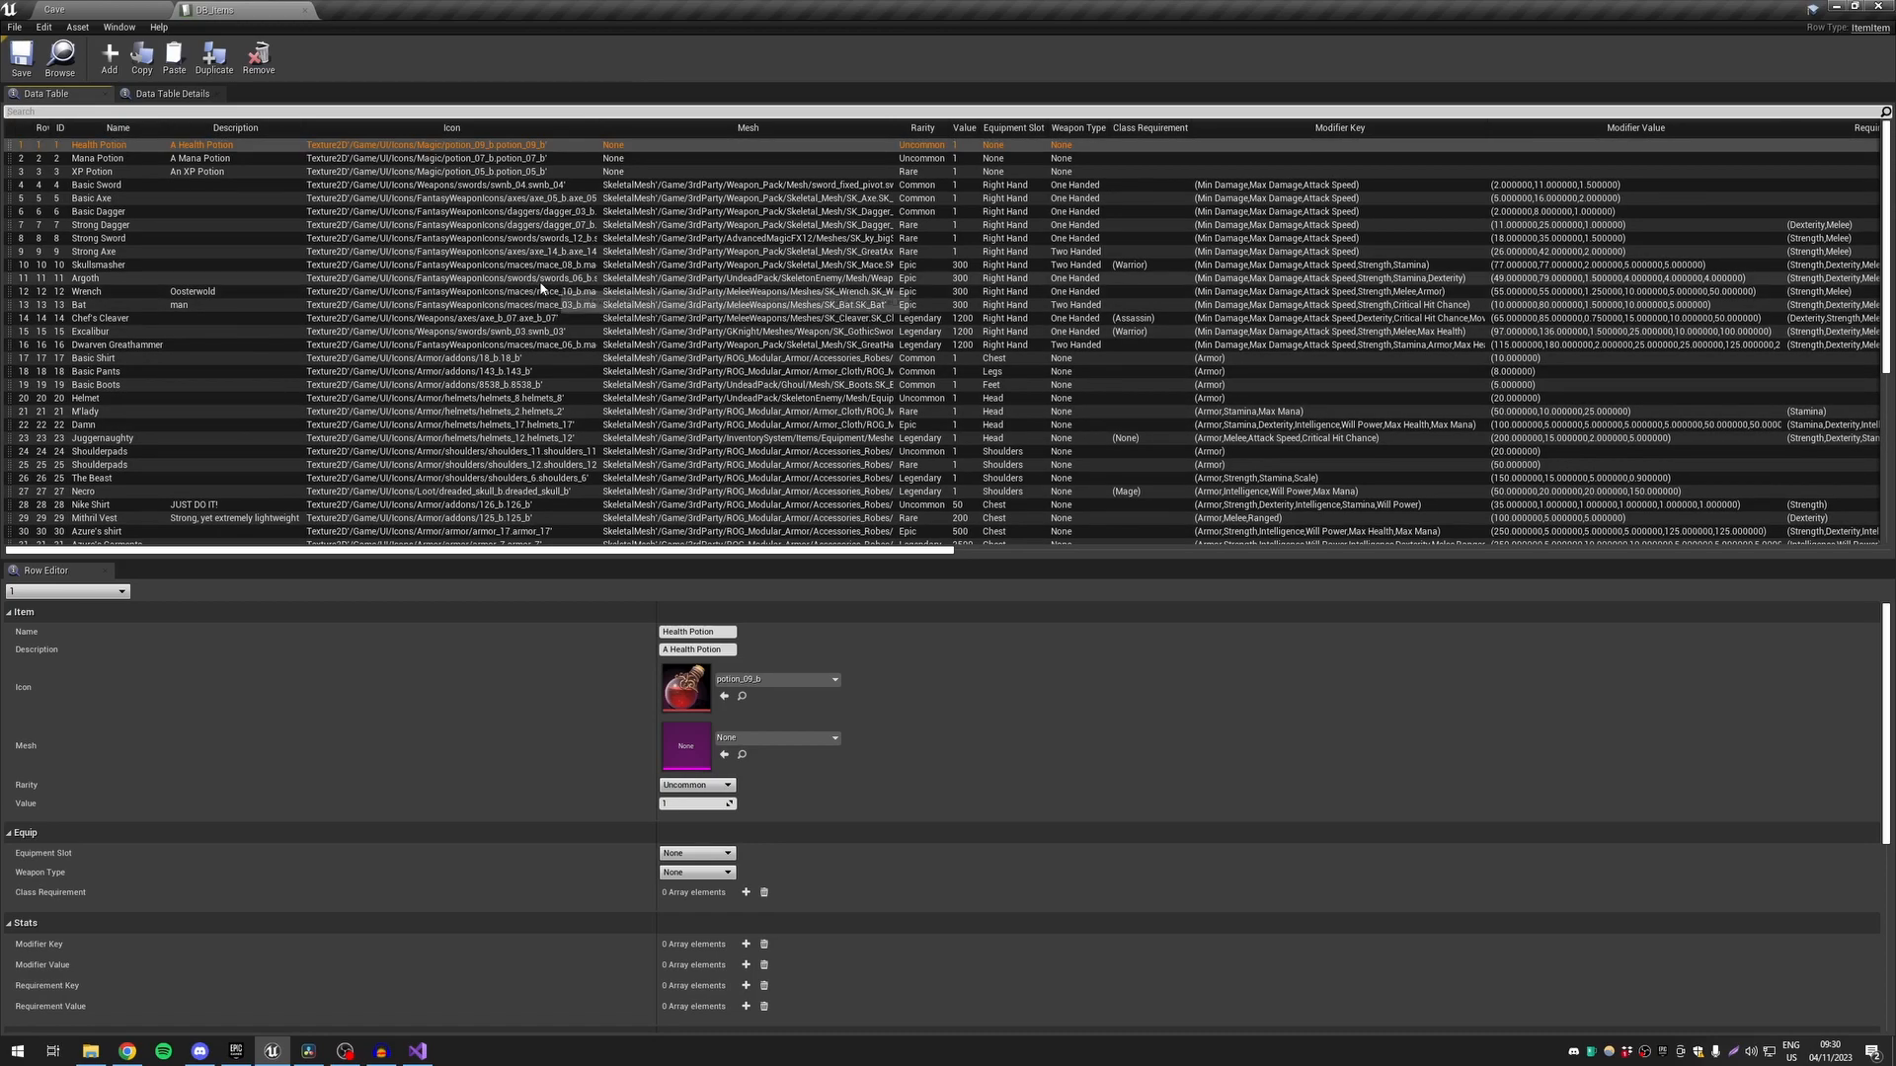
{"action": "left_click", "coordinate": [255, 110]}
{"action": "type", "text": "dagger"}
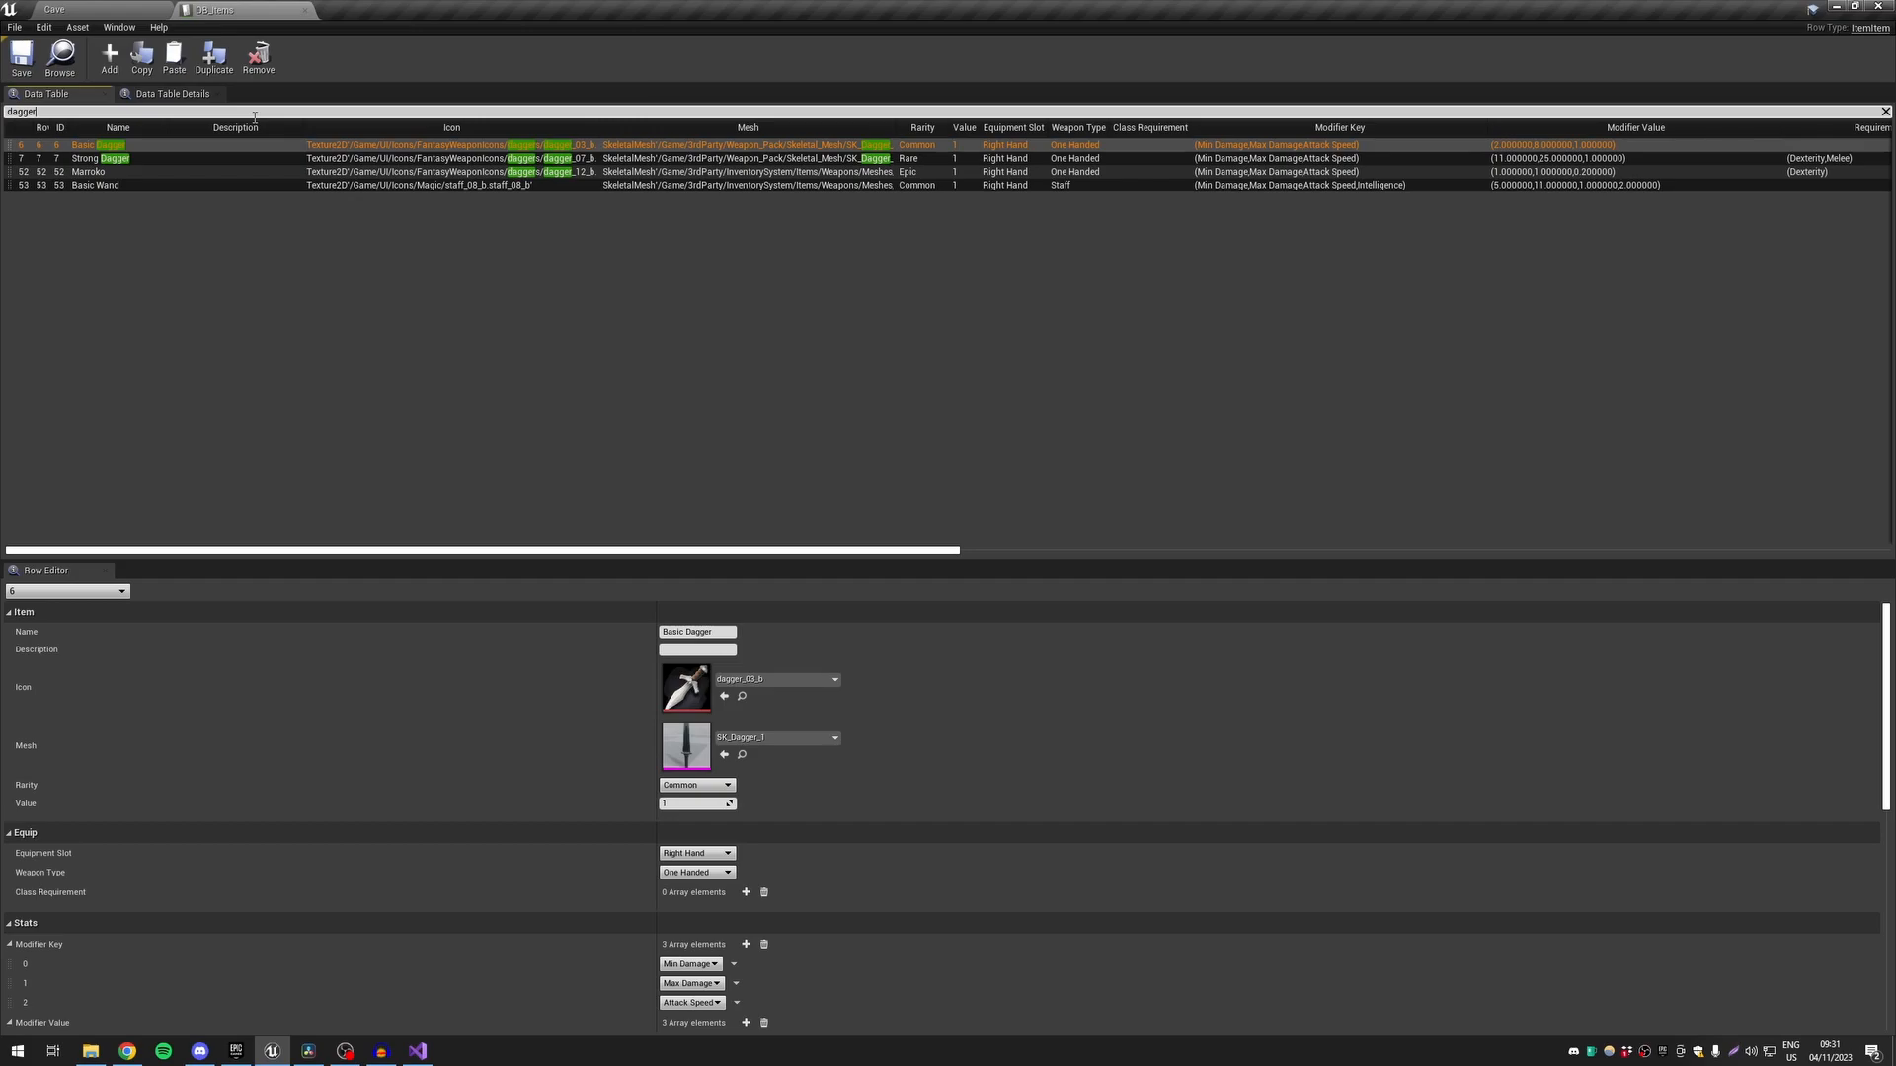
{"action": "double_click", "coordinate": [253, 116]}
{"action": "key", "text": "BackSpace"}
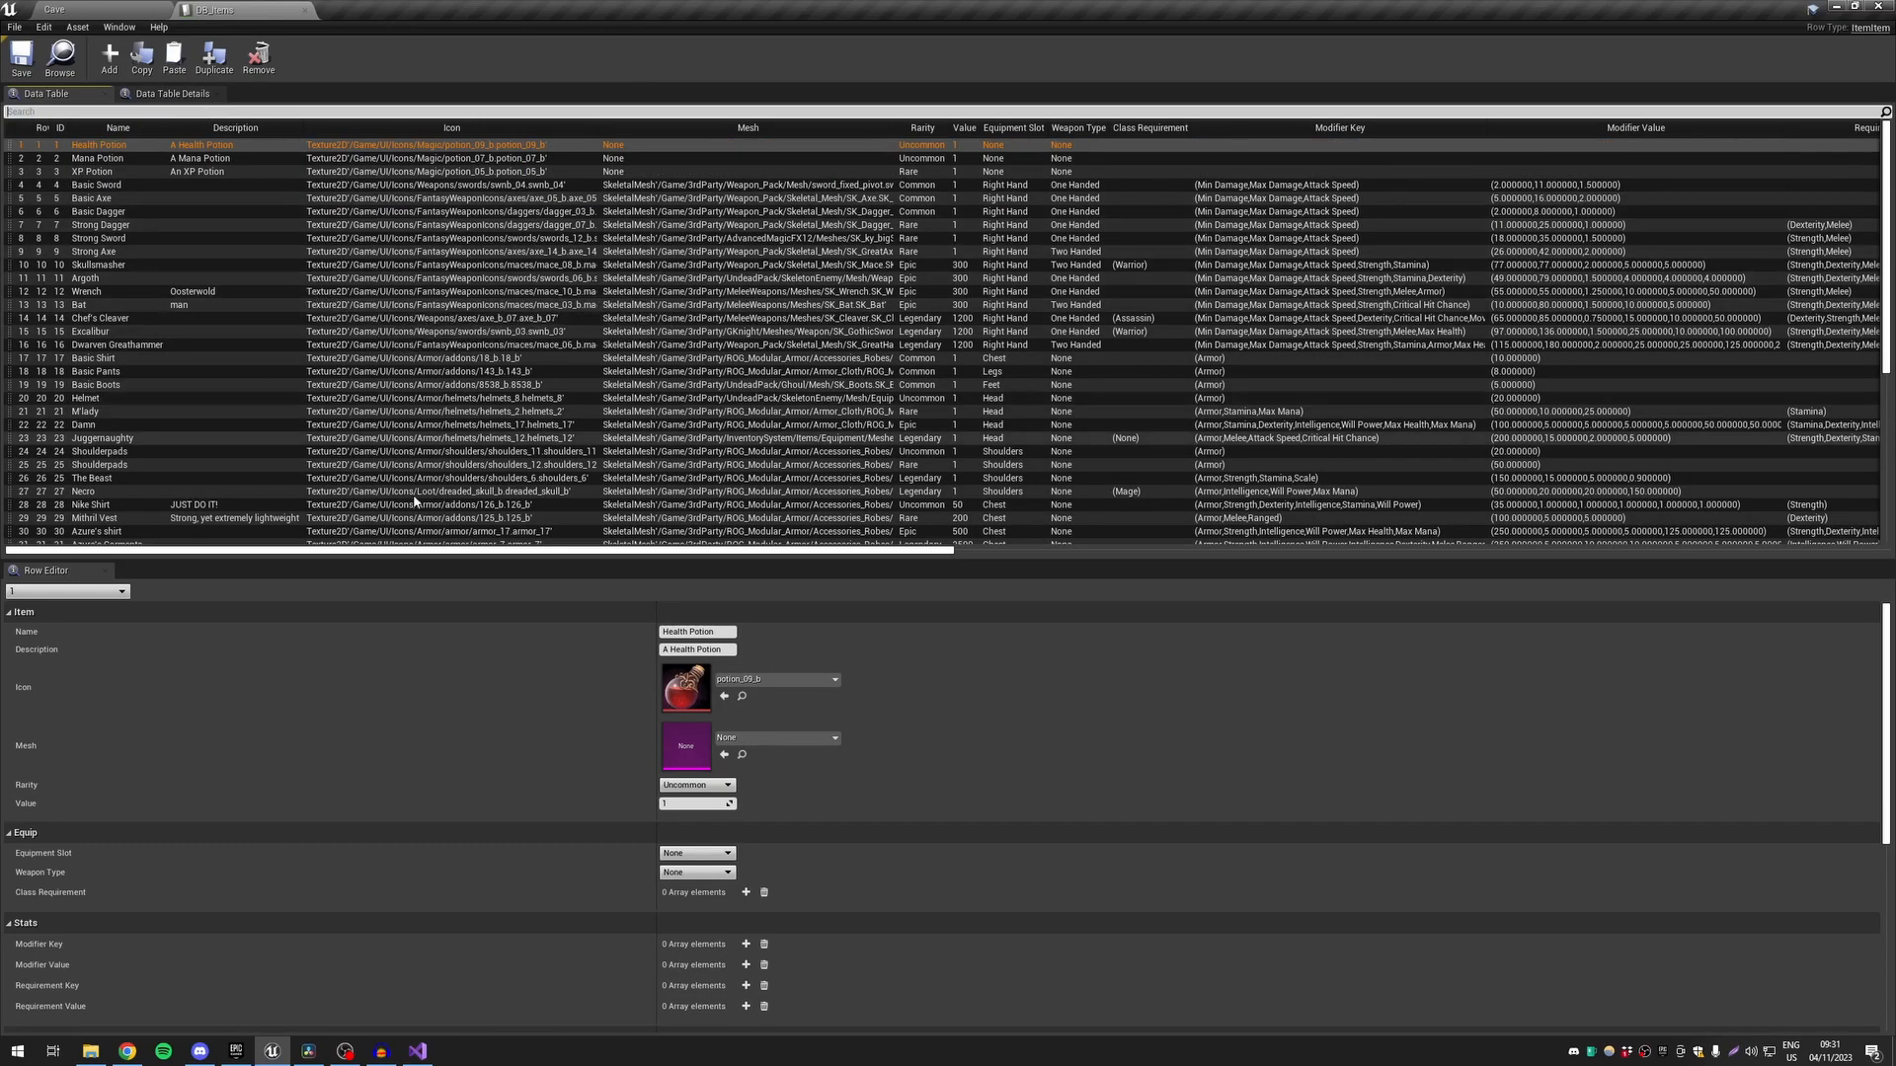
Browse the textures available for the Health Potion's icon, and close the list without choosing another one
{"action": "scroll", "coordinate": [715, 691], "scroll_direction": "down", "scroll_amount": 7}
{"action": "scroll", "coordinate": [719, 707], "scroll_direction": "up", "scroll_amount": 6}
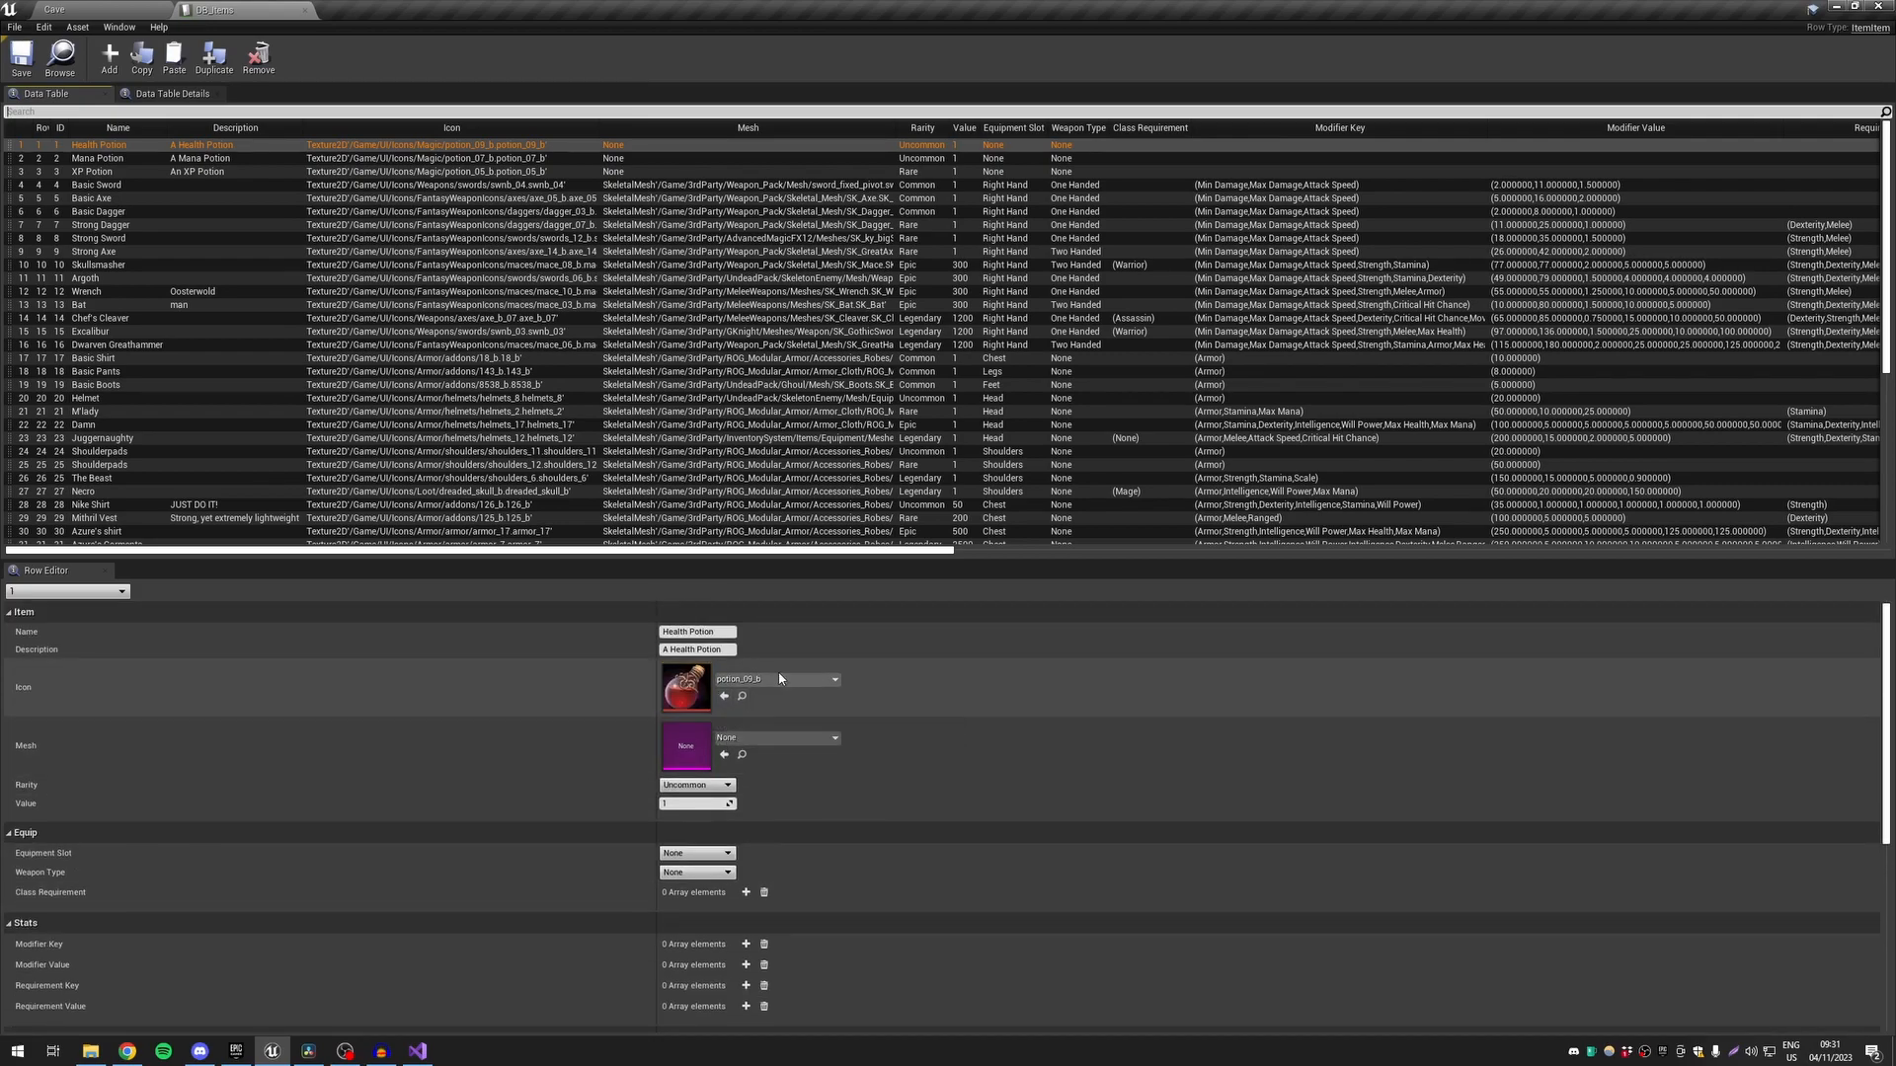
{"action": "scroll", "coordinate": [719, 707], "scroll_direction": "up", "scroll_amount": 1}
{"action": "left_click", "coordinate": [778, 680]}
{"action": "scroll", "coordinate": [811, 553], "scroll_direction": "down", "scroll_amount": 1}
{"action": "scroll", "coordinate": [808, 592], "scroll_direction": "up", "scroll_amount": 4}
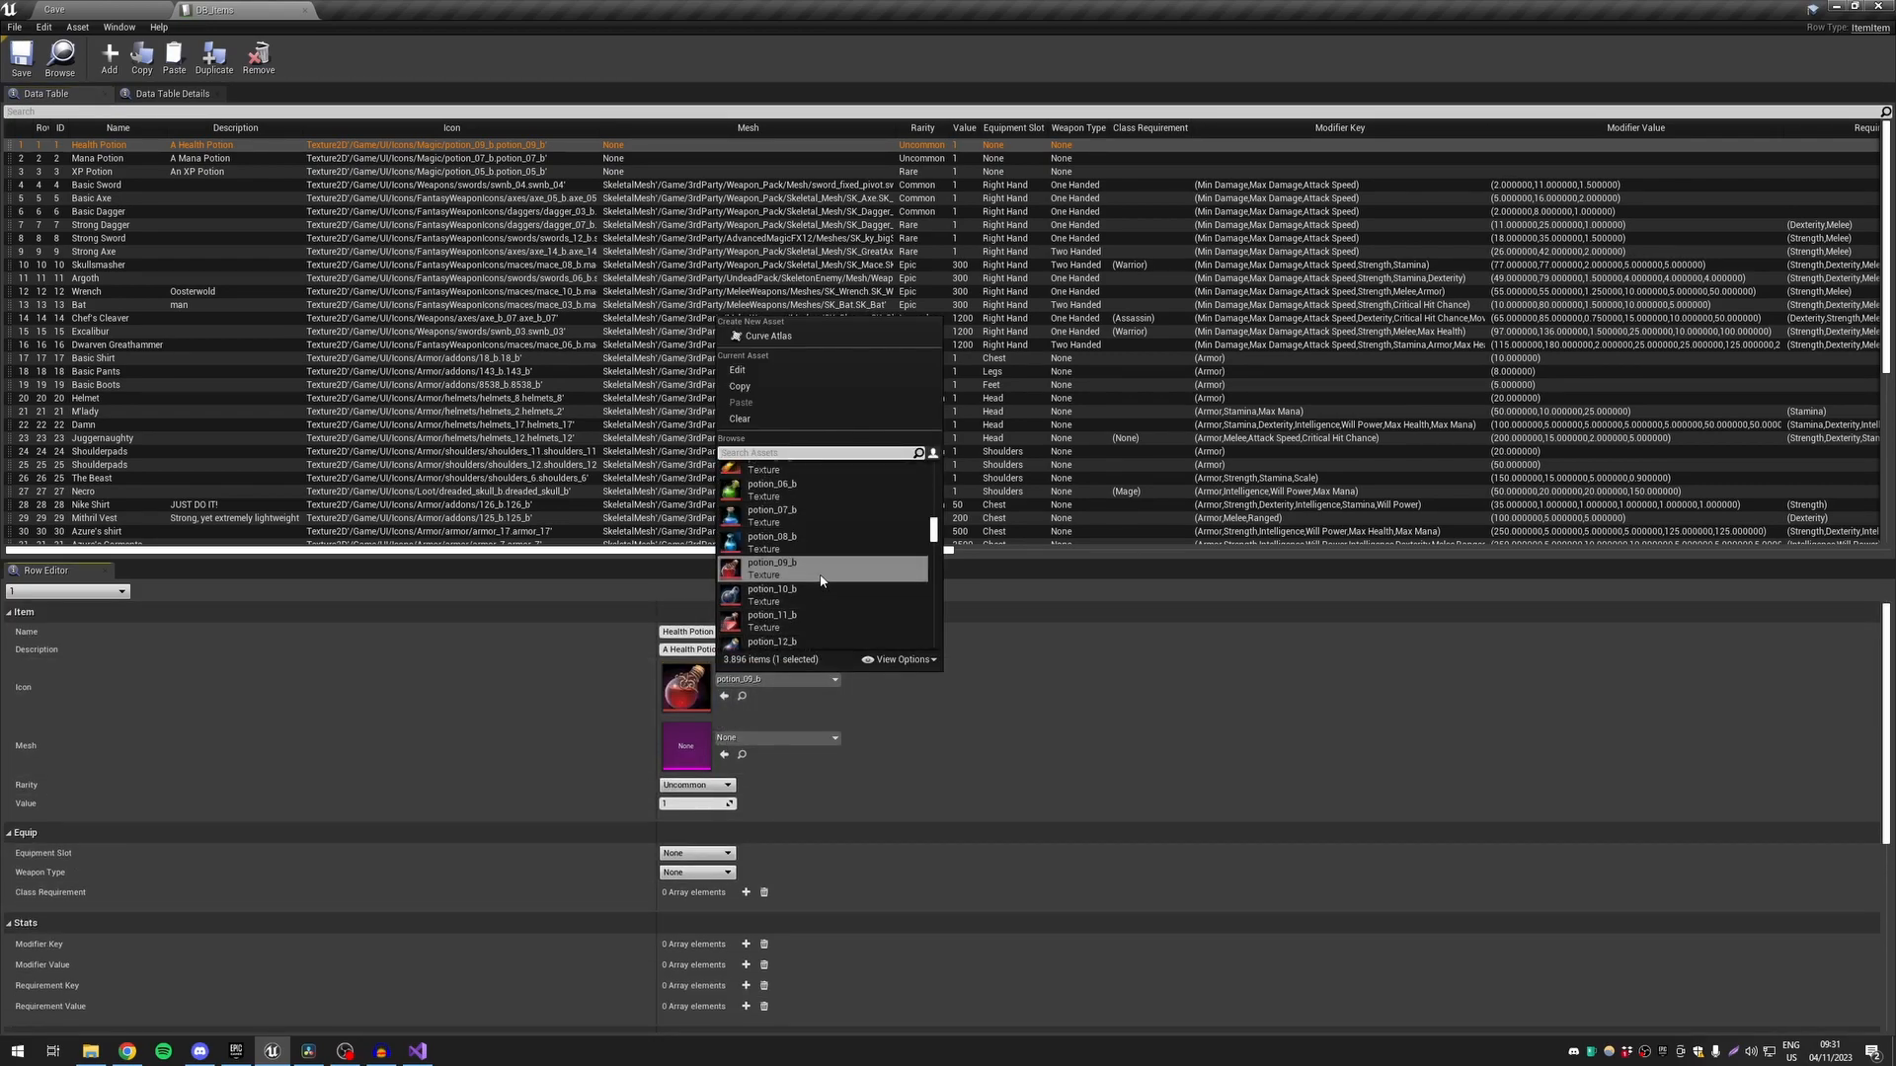
{"action": "left_click", "coordinate": [464, 688]}
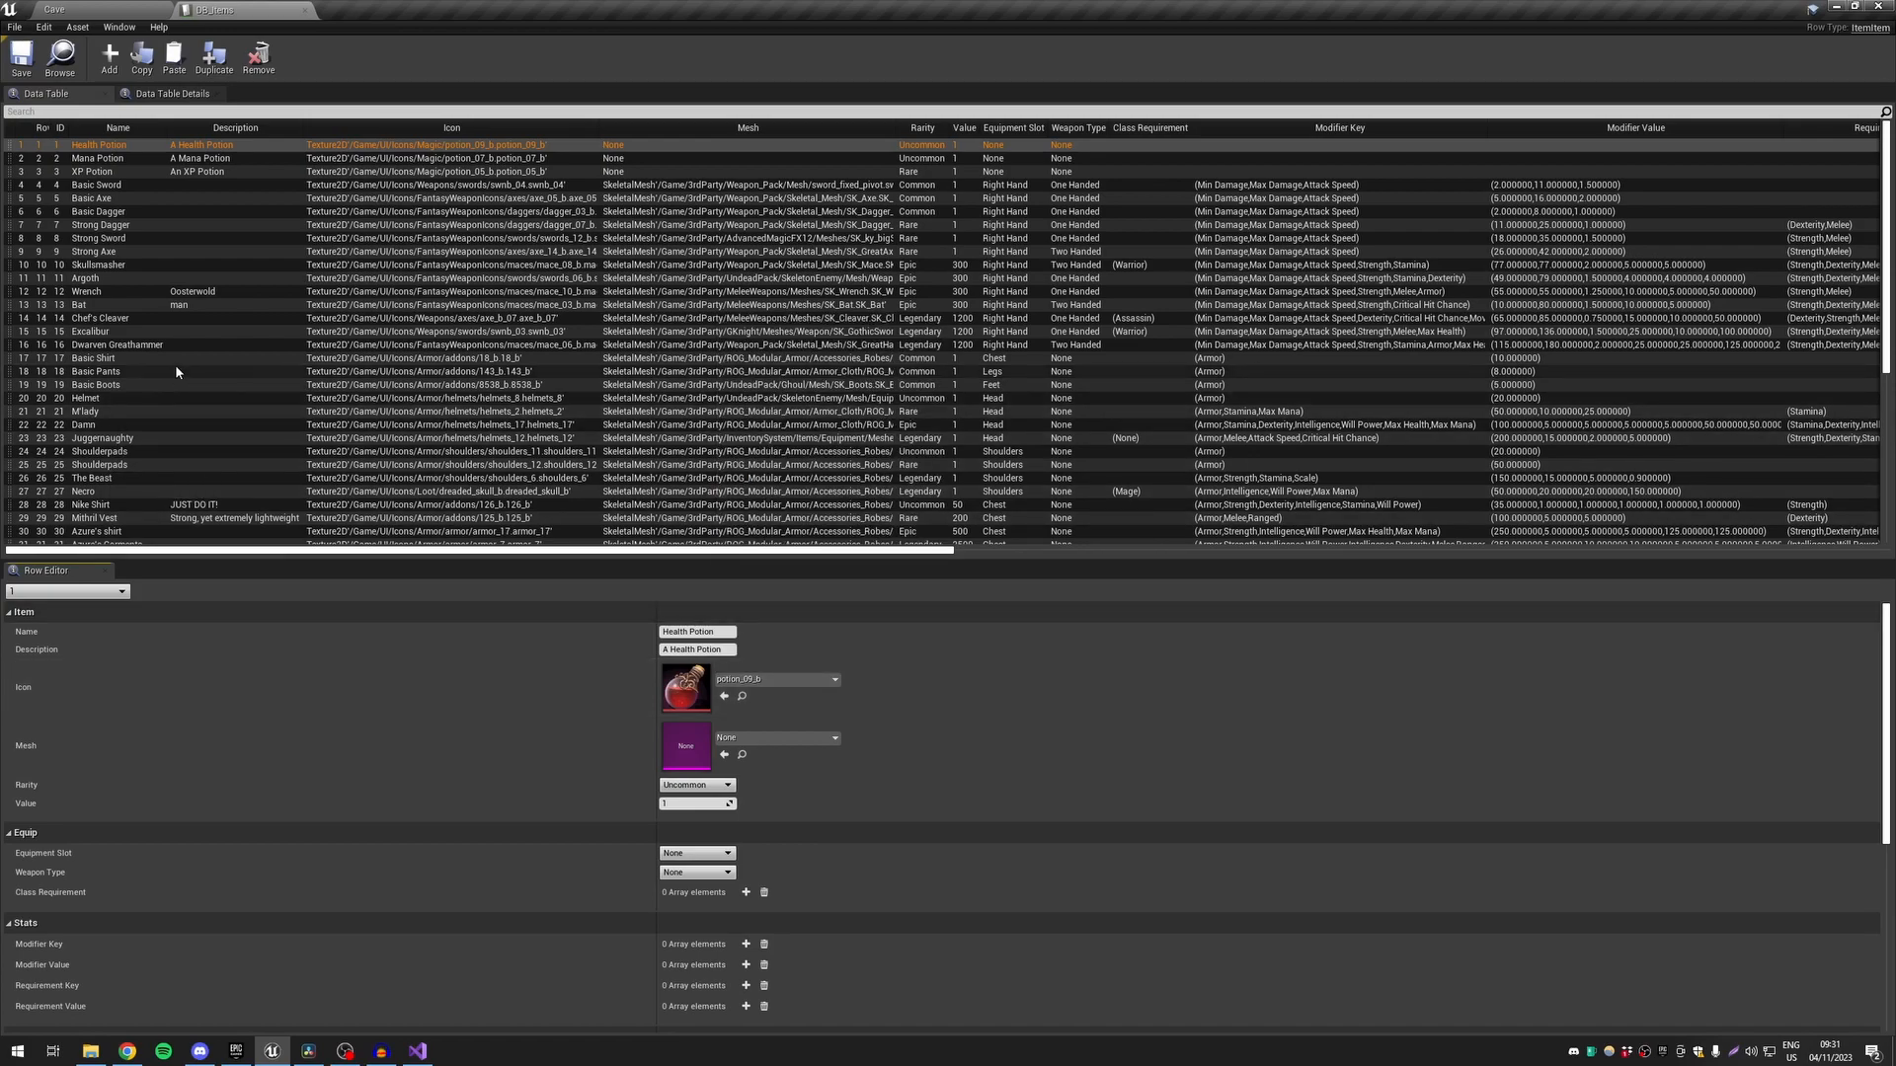
Look over the item rows, open the Basic Sword row and view its available rarity options
{"action": "scroll", "coordinate": [210, 302], "scroll_direction": "down", "scroll_amount": 7}
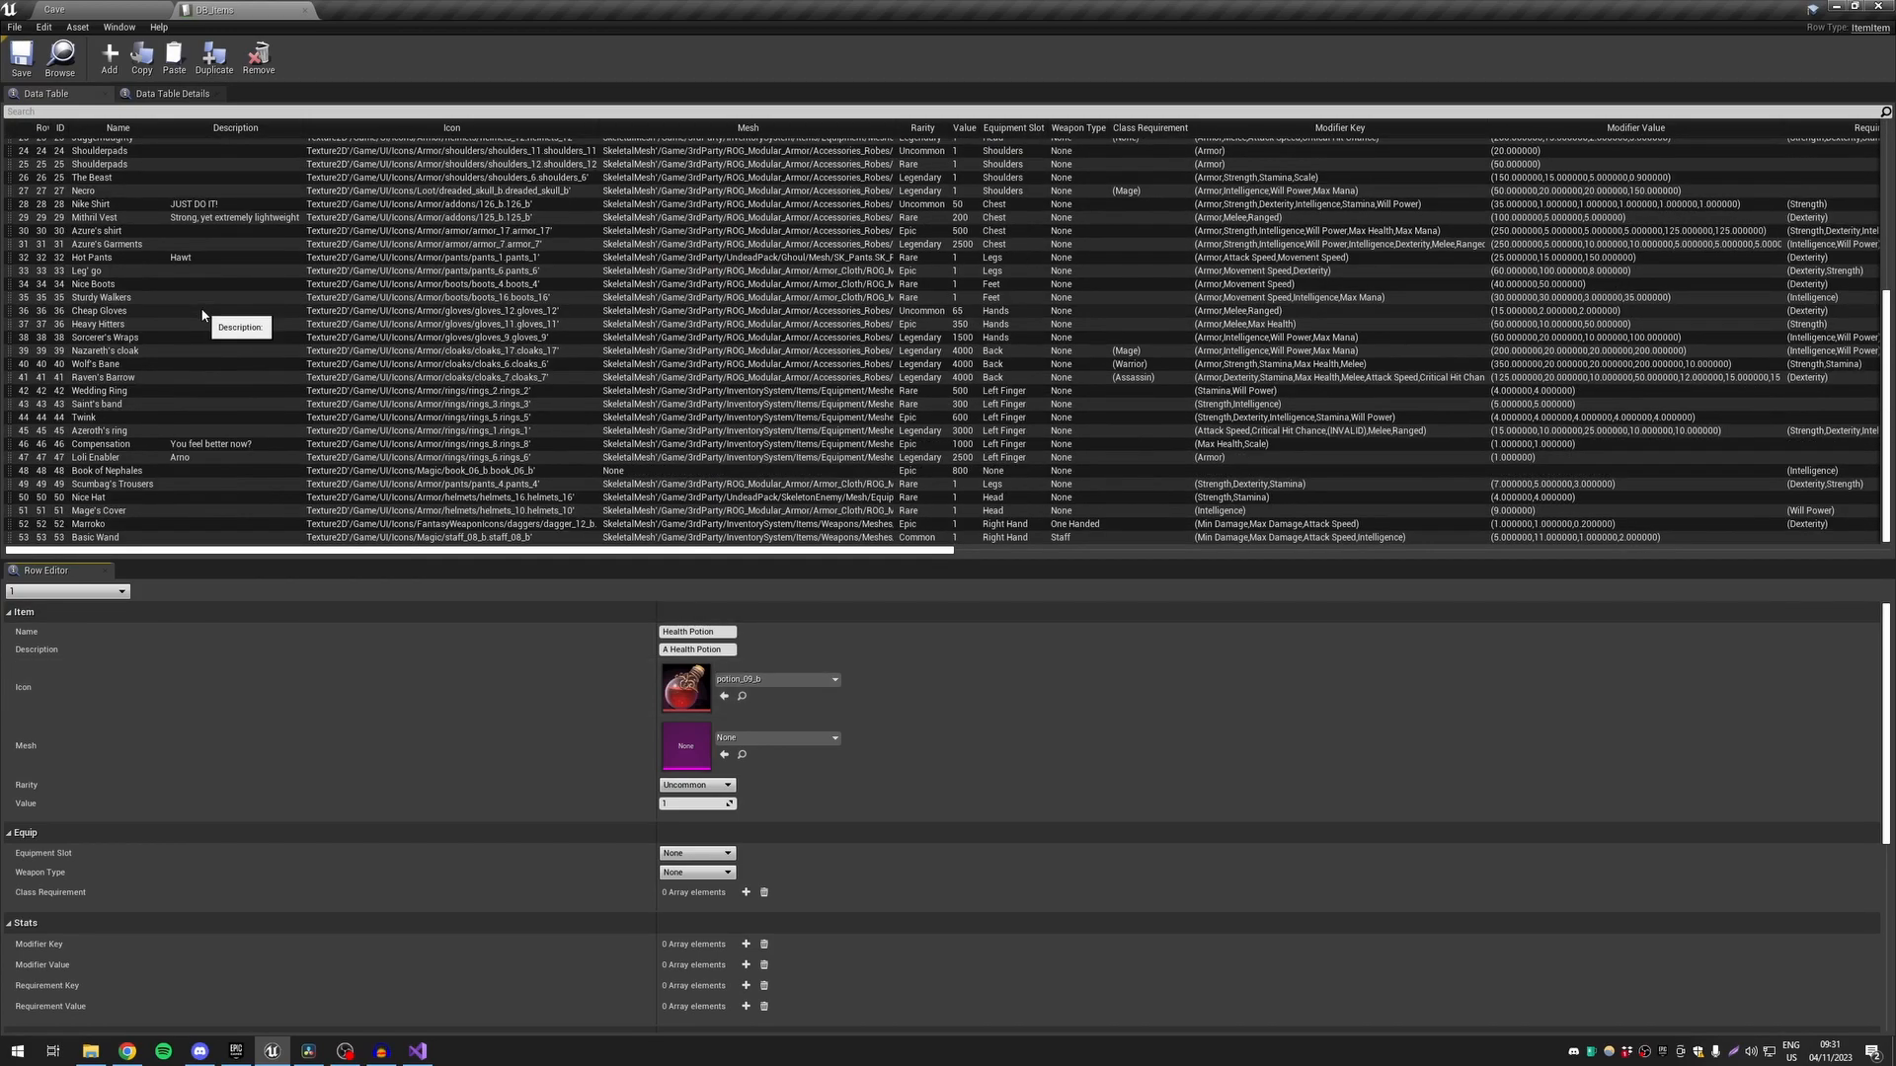
{"action": "scroll", "coordinate": [360, 373], "scroll_direction": "up", "scroll_amount": 7}
{"action": "scroll", "coordinate": [420, 336], "scroll_direction": "down", "scroll_amount": 6}
{"action": "scroll", "coordinate": [362, 339], "scroll_direction": "up", "scroll_amount": 6}
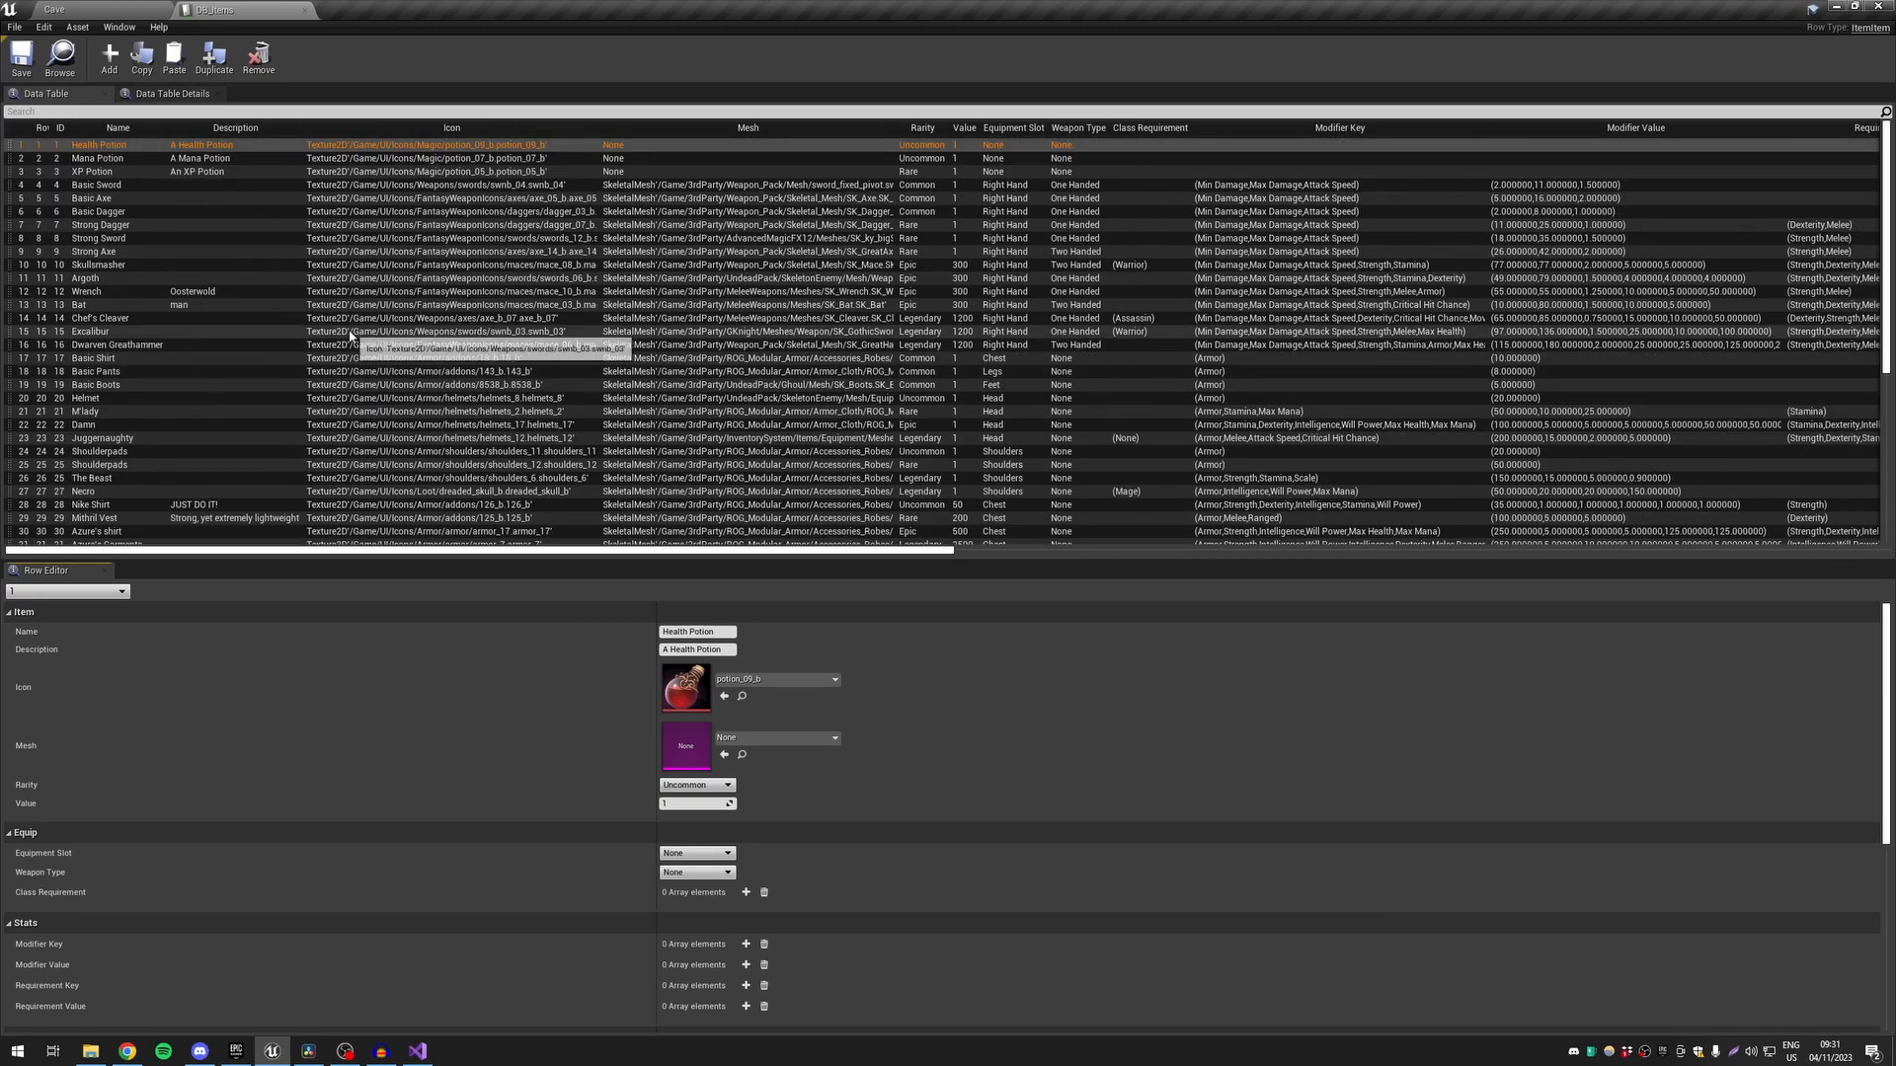
{"action": "left_click", "coordinate": [129, 186]}
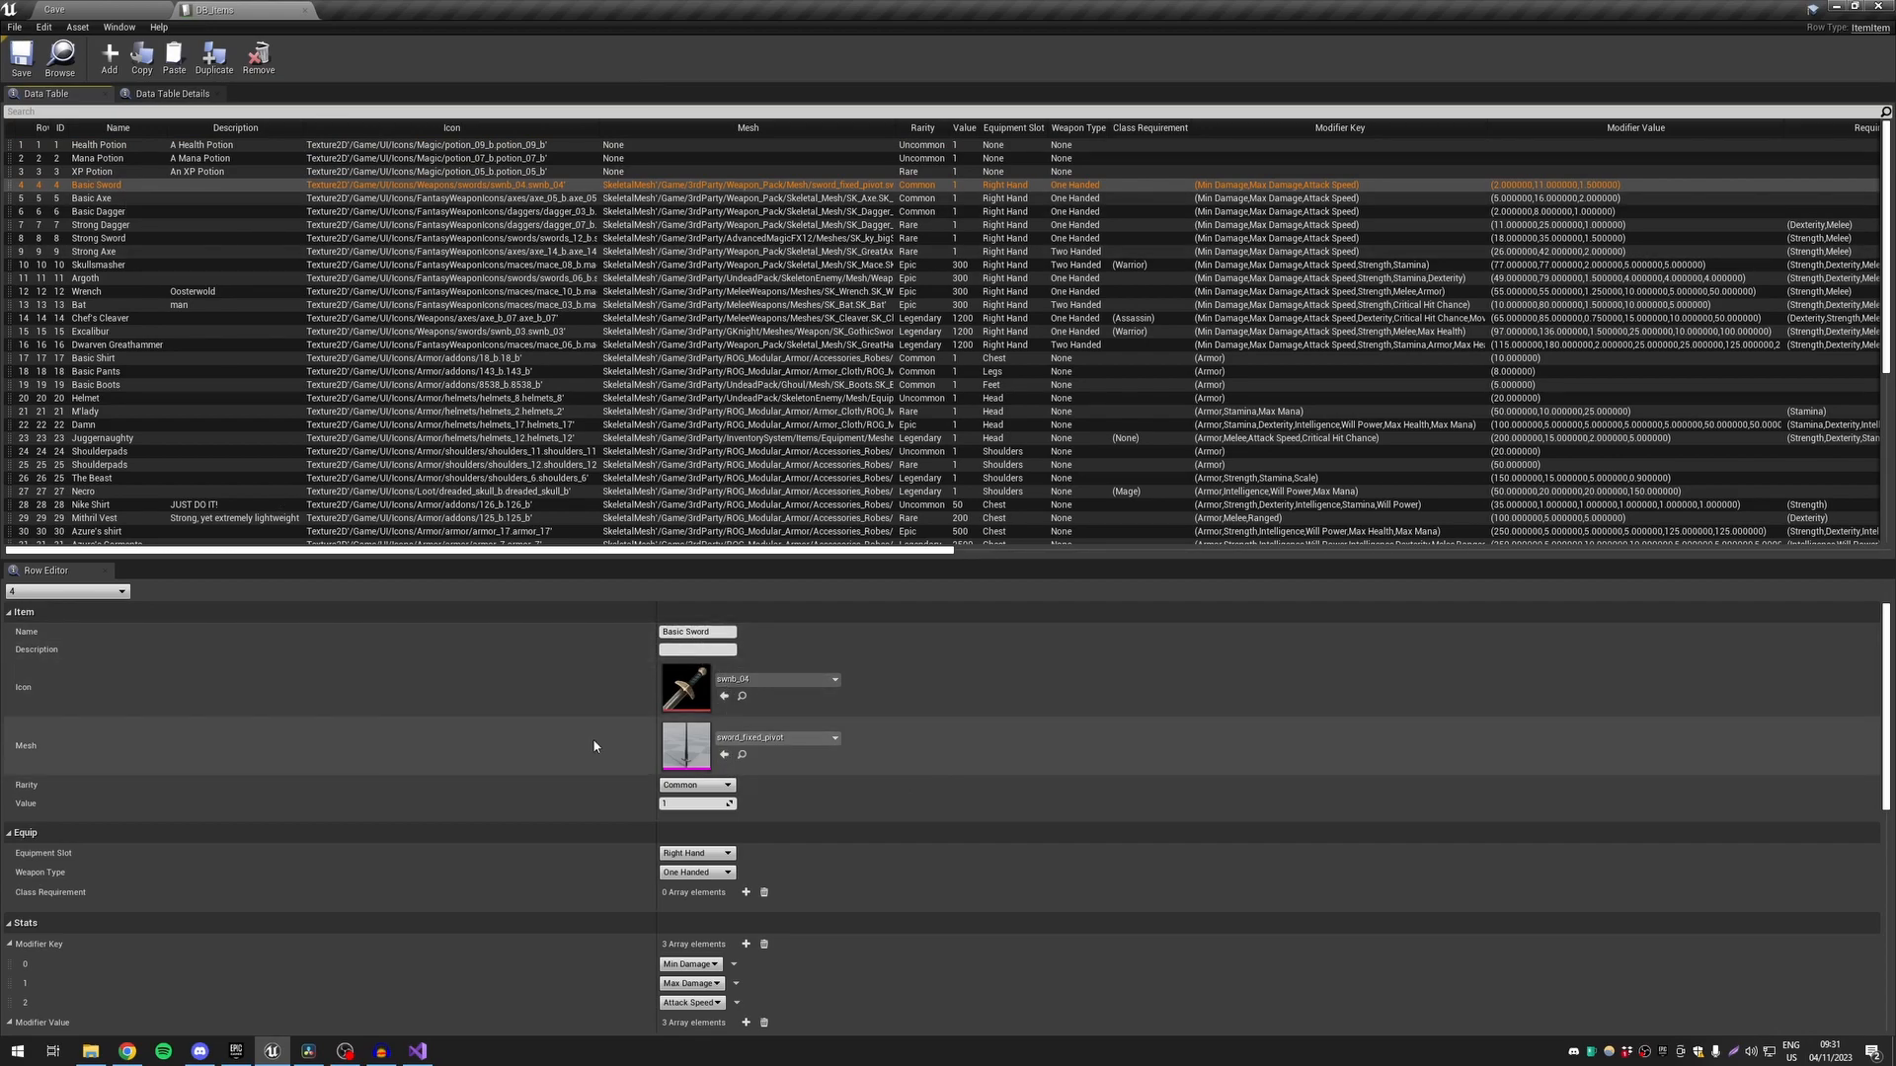
{"action": "scroll", "coordinate": [591, 746], "scroll_direction": "down", "scroll_amount": 2}
{"action": "left_click", "coordinate": [728, 714]}
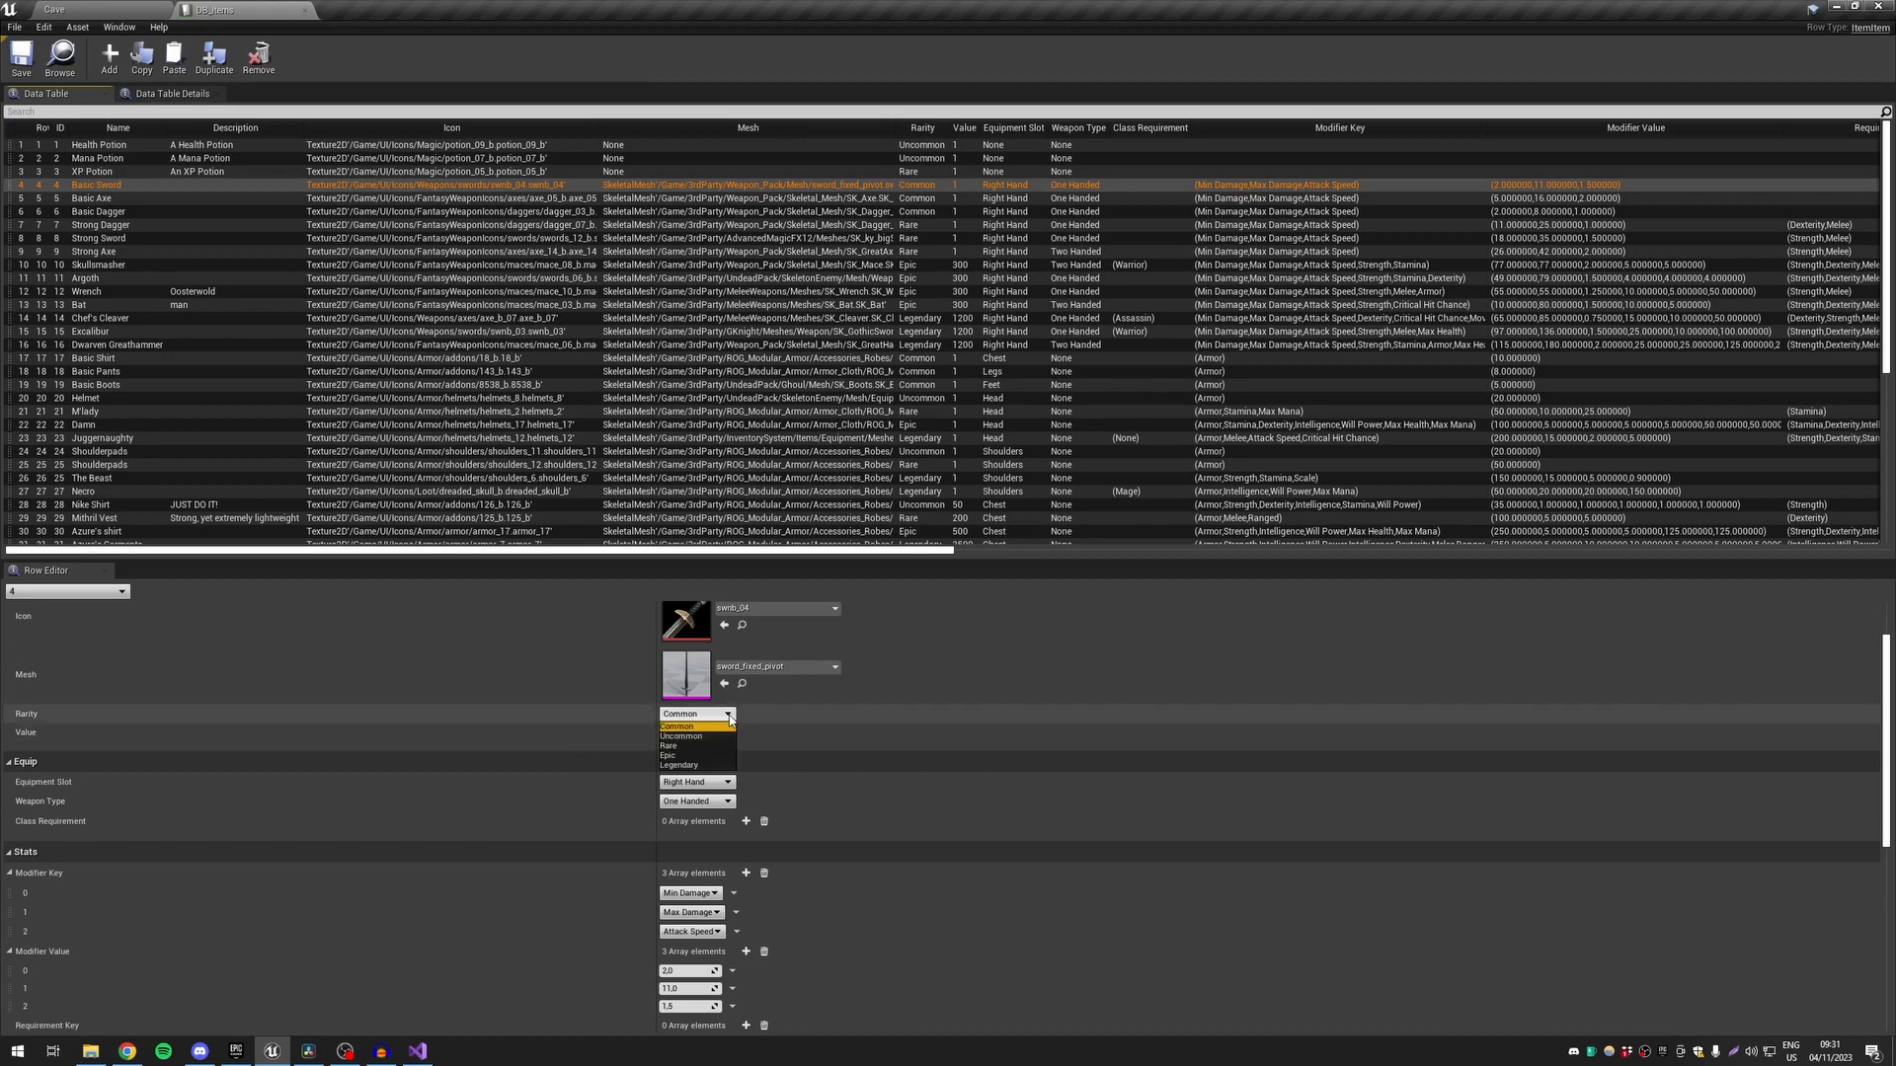
{"action": "left_click", "coordinate": [730, 721]}
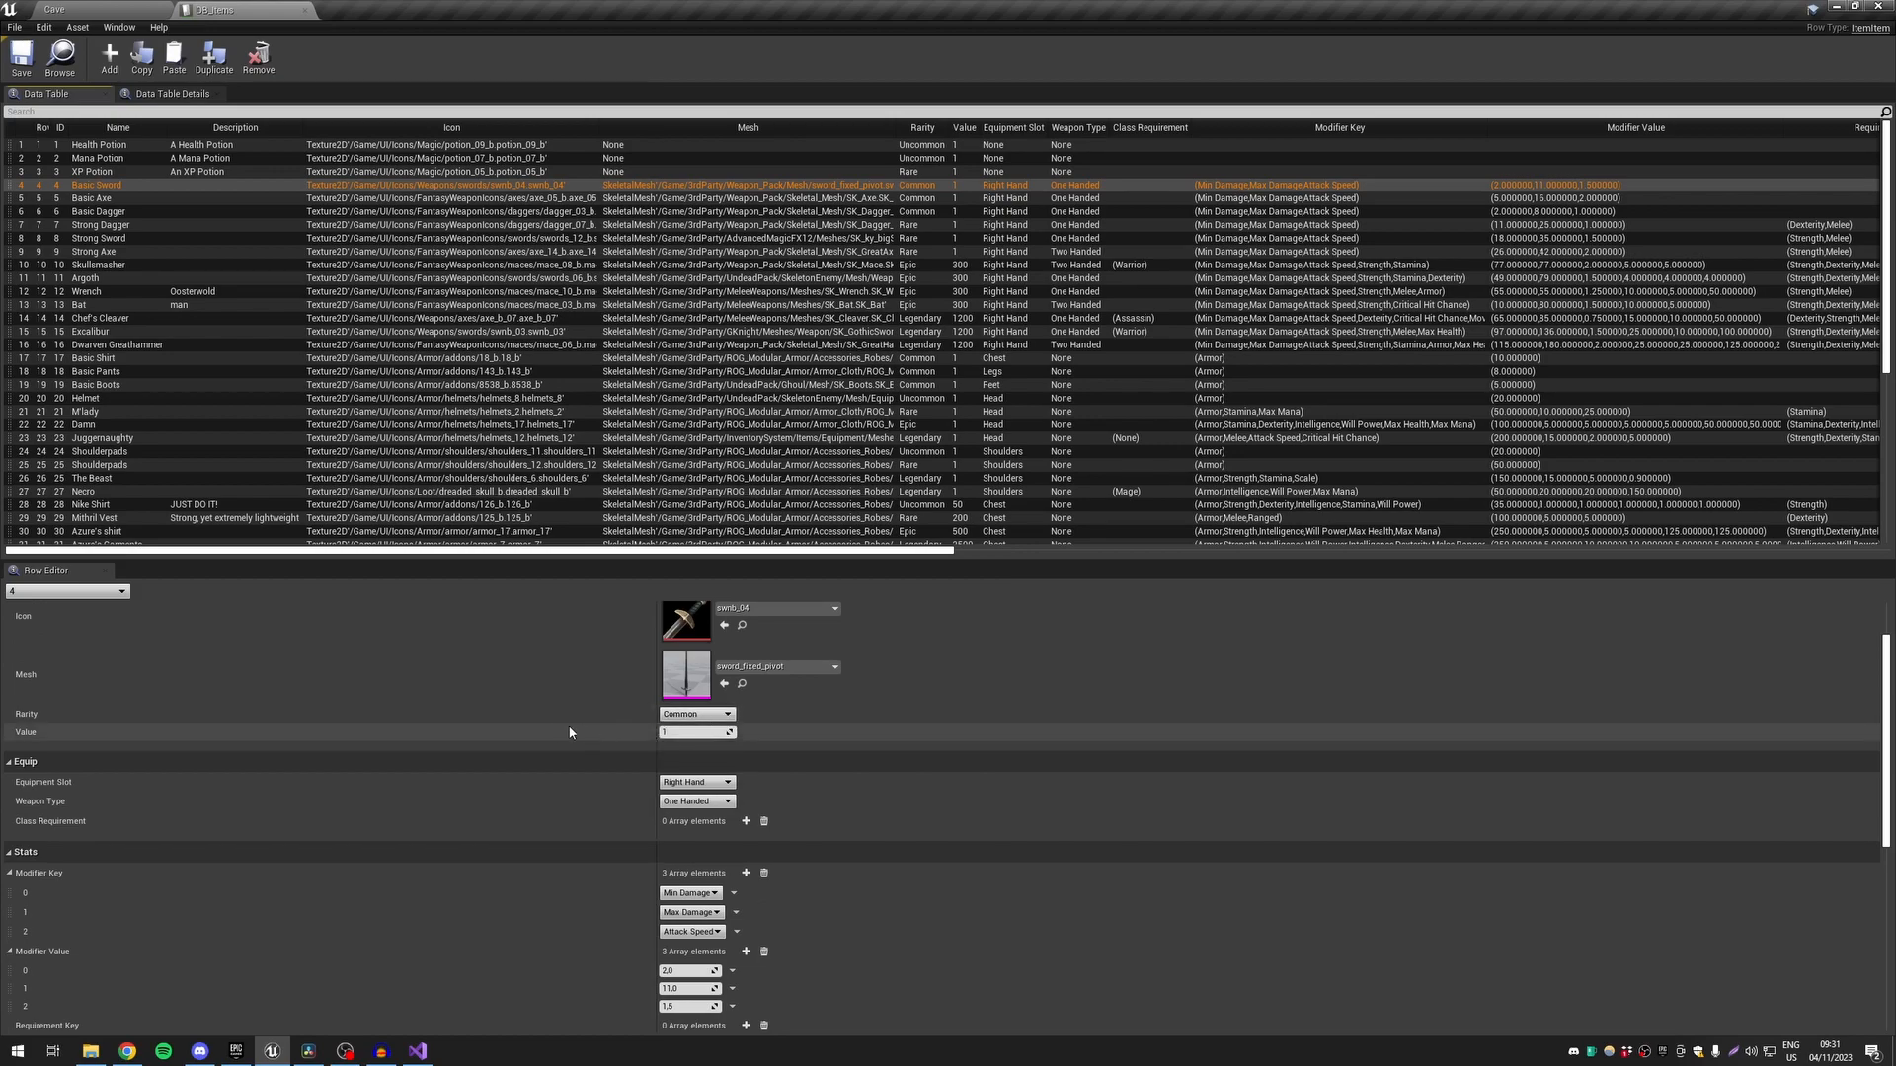
Examine the Basic Sword's Equip section and view its equipment slot options without changing the slot
{"action": "scroll", "coordinate": [572, 725], "scroll_direction": "down", "scroll_amount": 1}
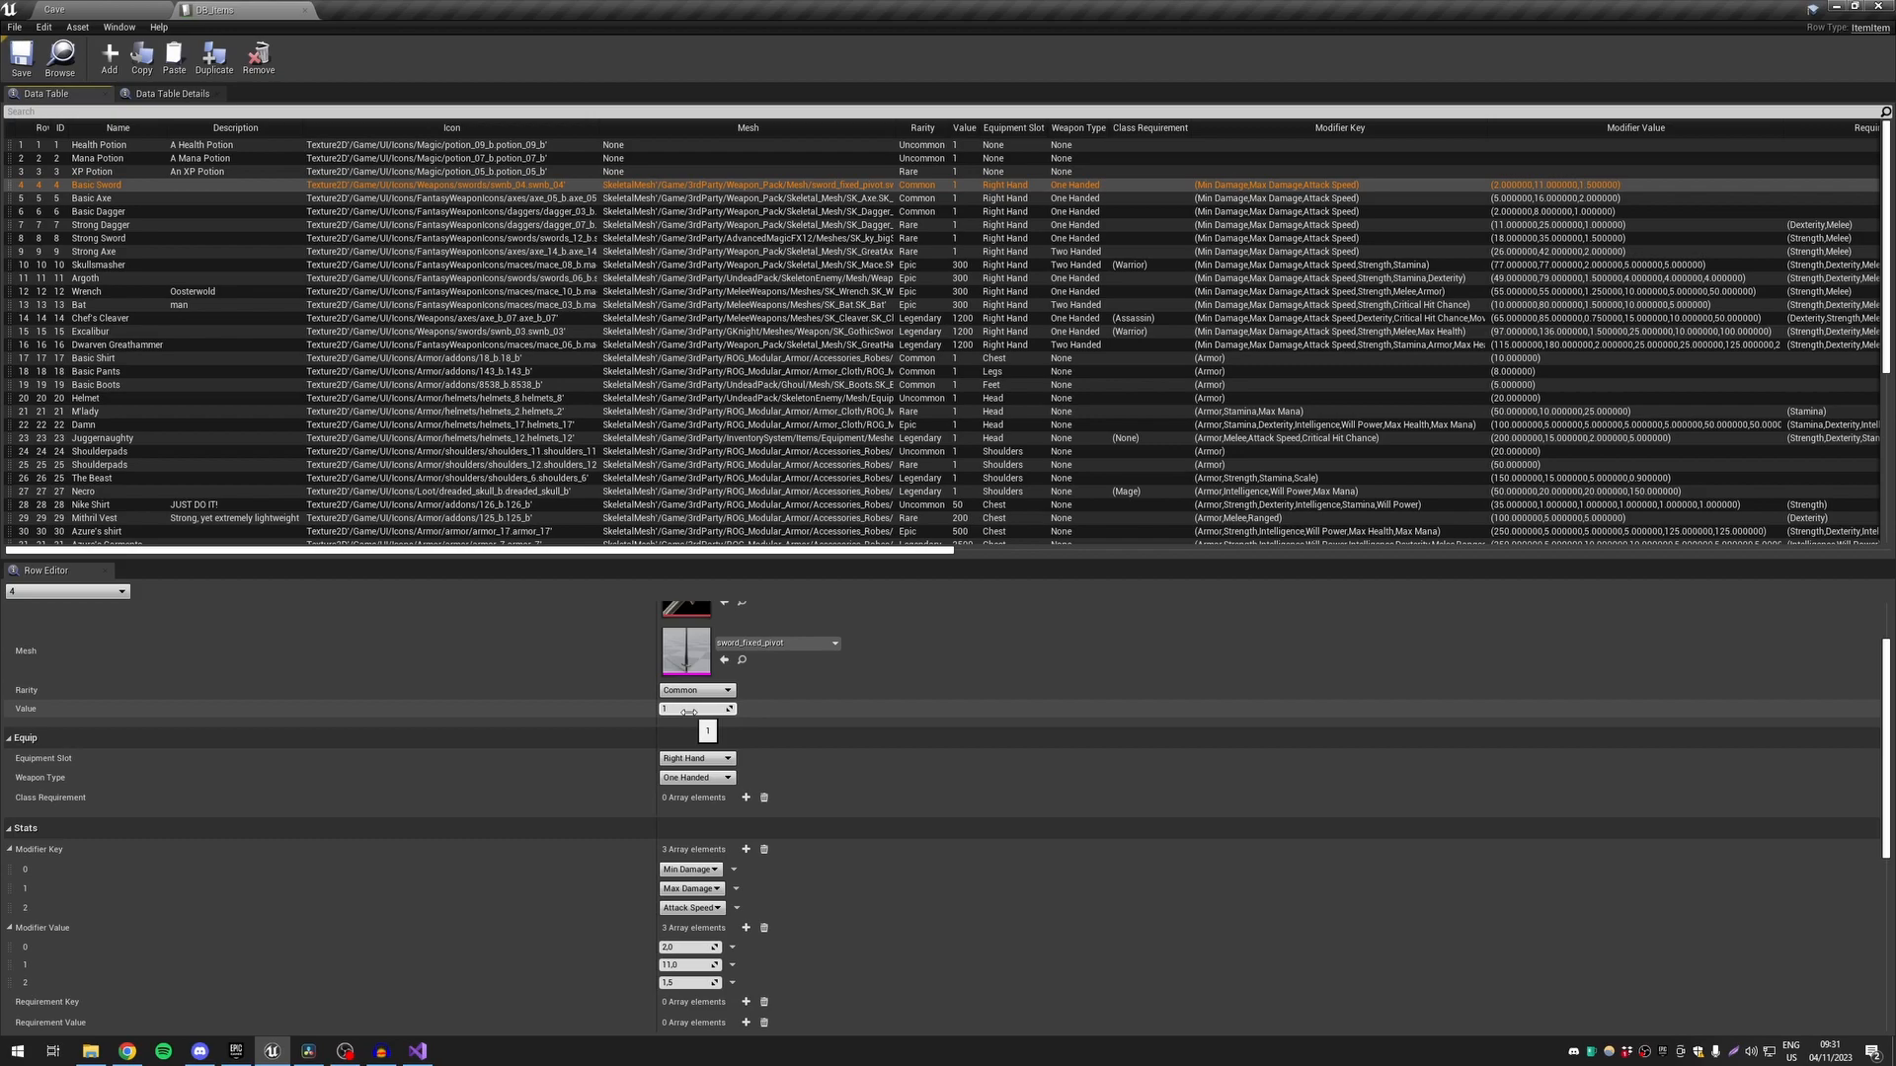
{"action": "scroll", "coordinate": [478, 691], "scroll_direction": "down", "scroll_amount": 3}
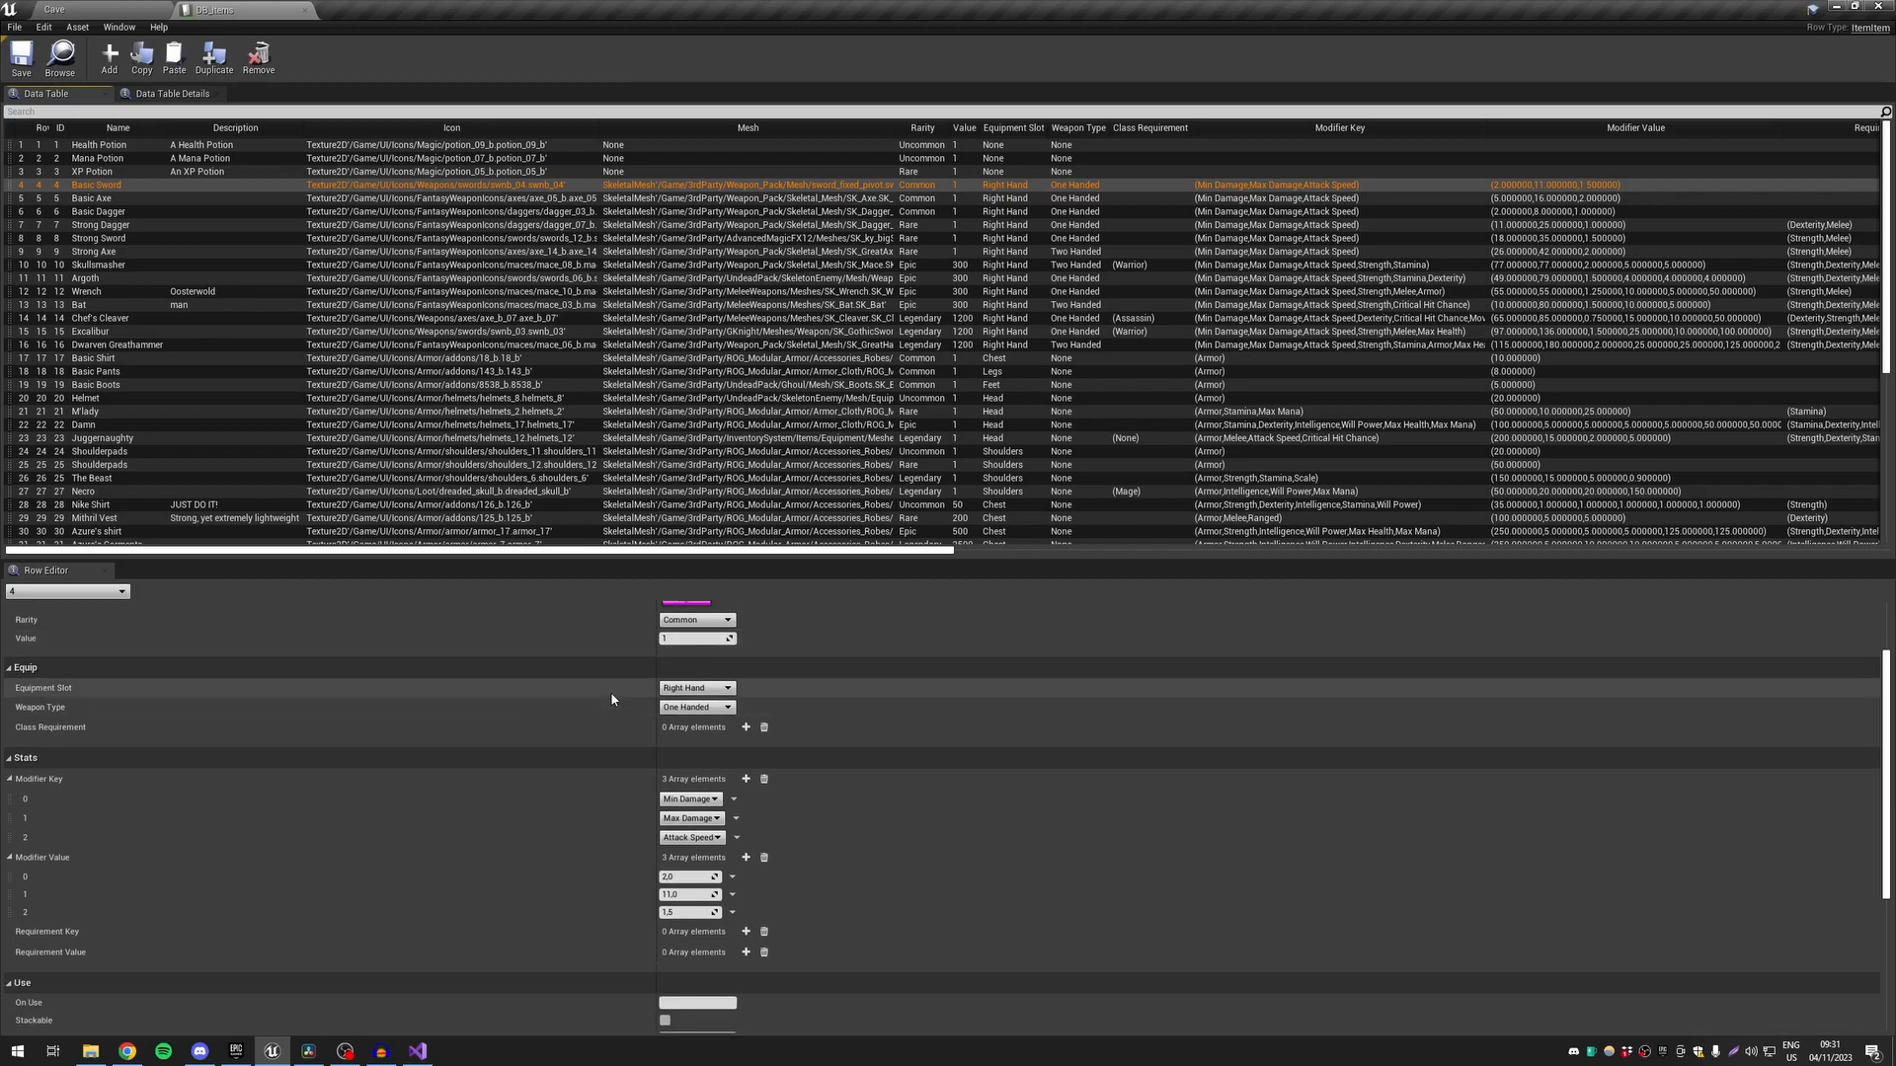
{"action": "left_click", "coordinate": [92, 666]}
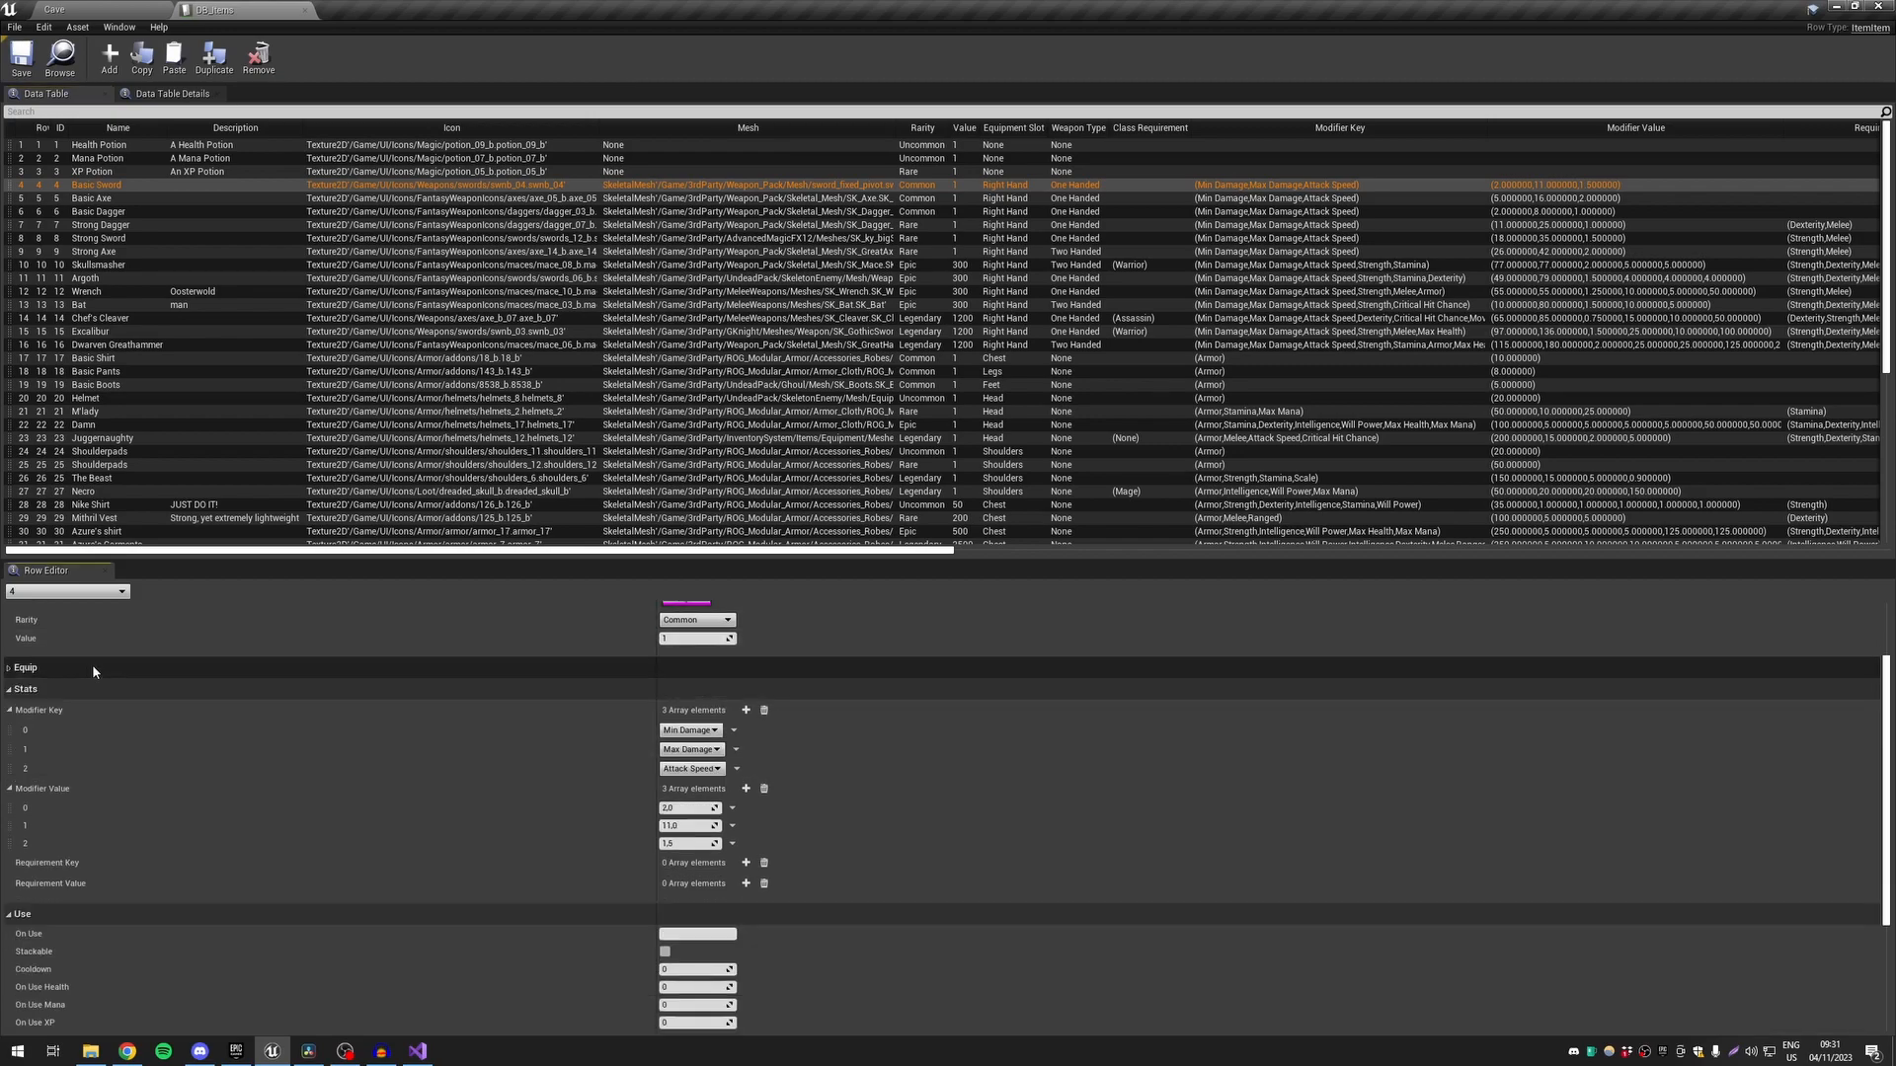
{"action": "left_click", "coordinate": [92, 666]}
{"action": "left_click", "coordinate": [715, 688]}
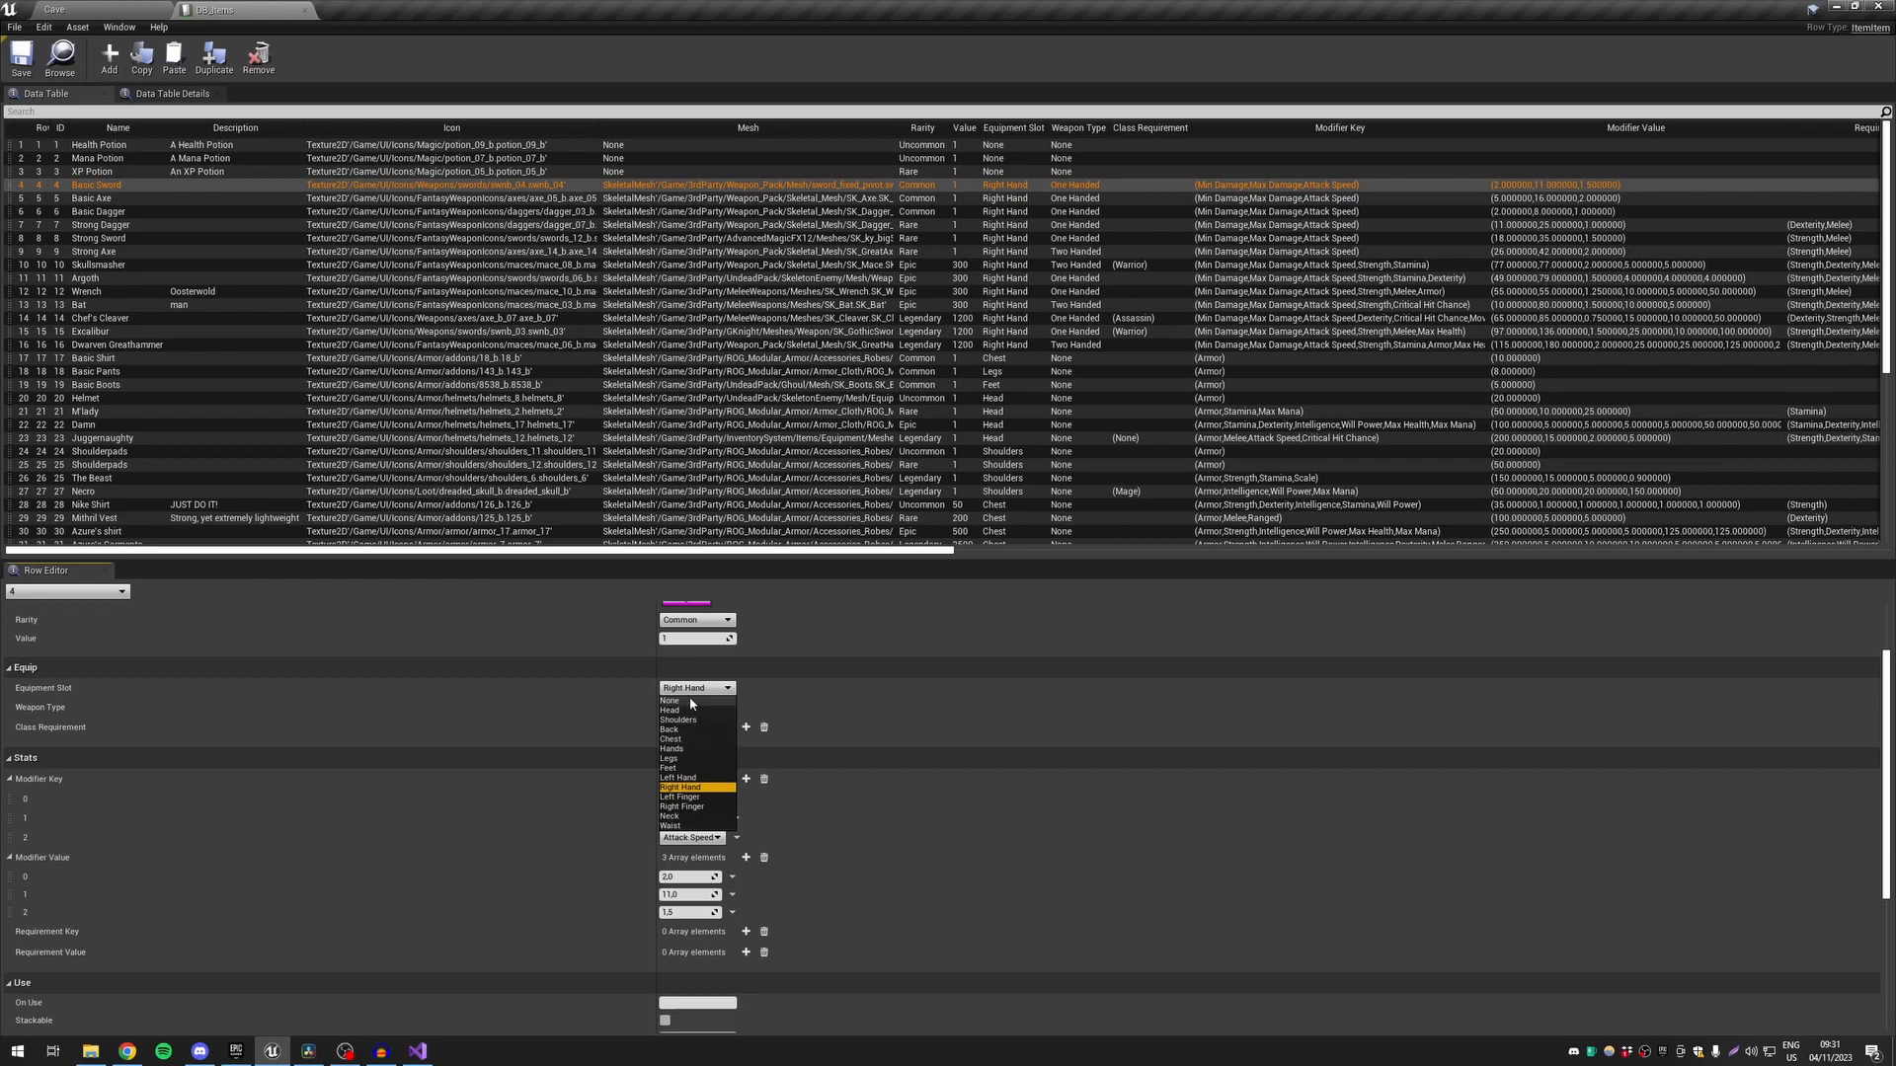
{"action": "left_click", "coordinate": [592, 669]}
{"action": "left_click", "coordinate": [508, 674]}
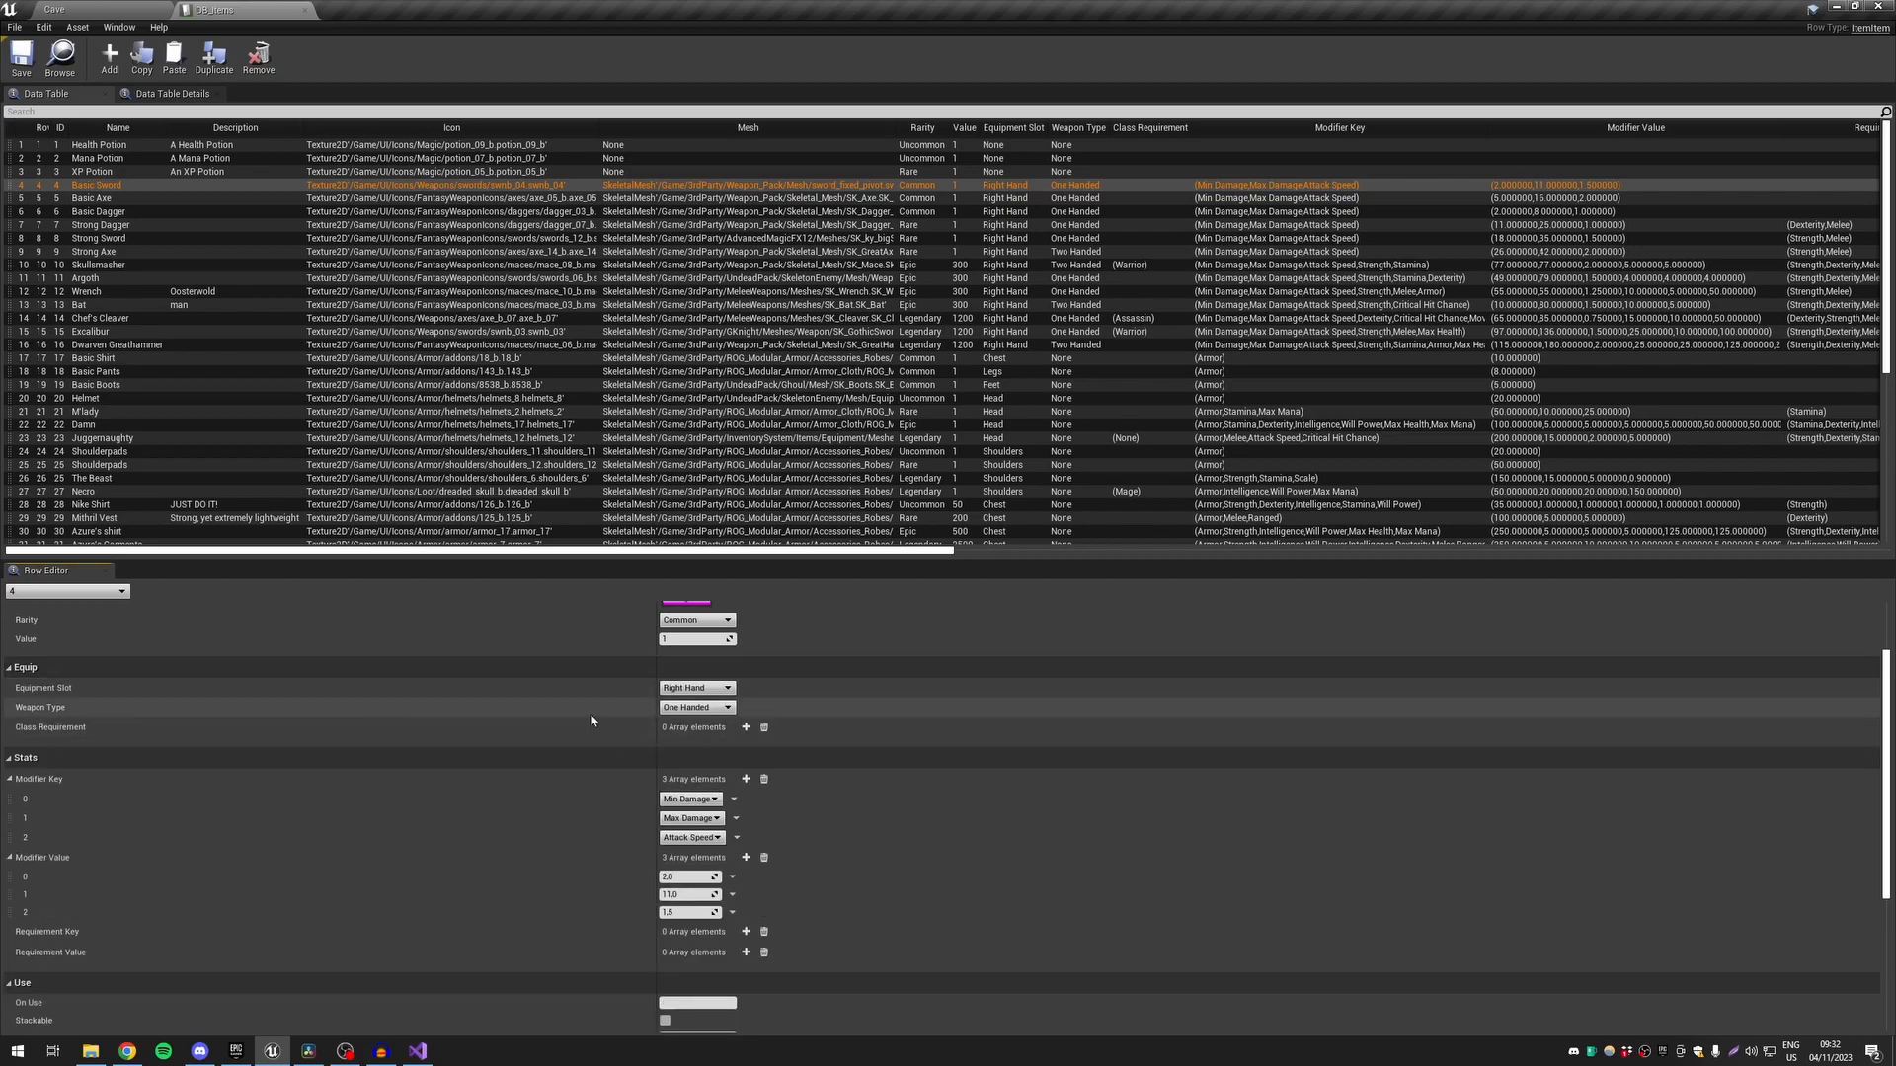
View the weapon type options for the Basic Sword without changing the type
{"action": "left_click", "coordinate": [683, 707]}
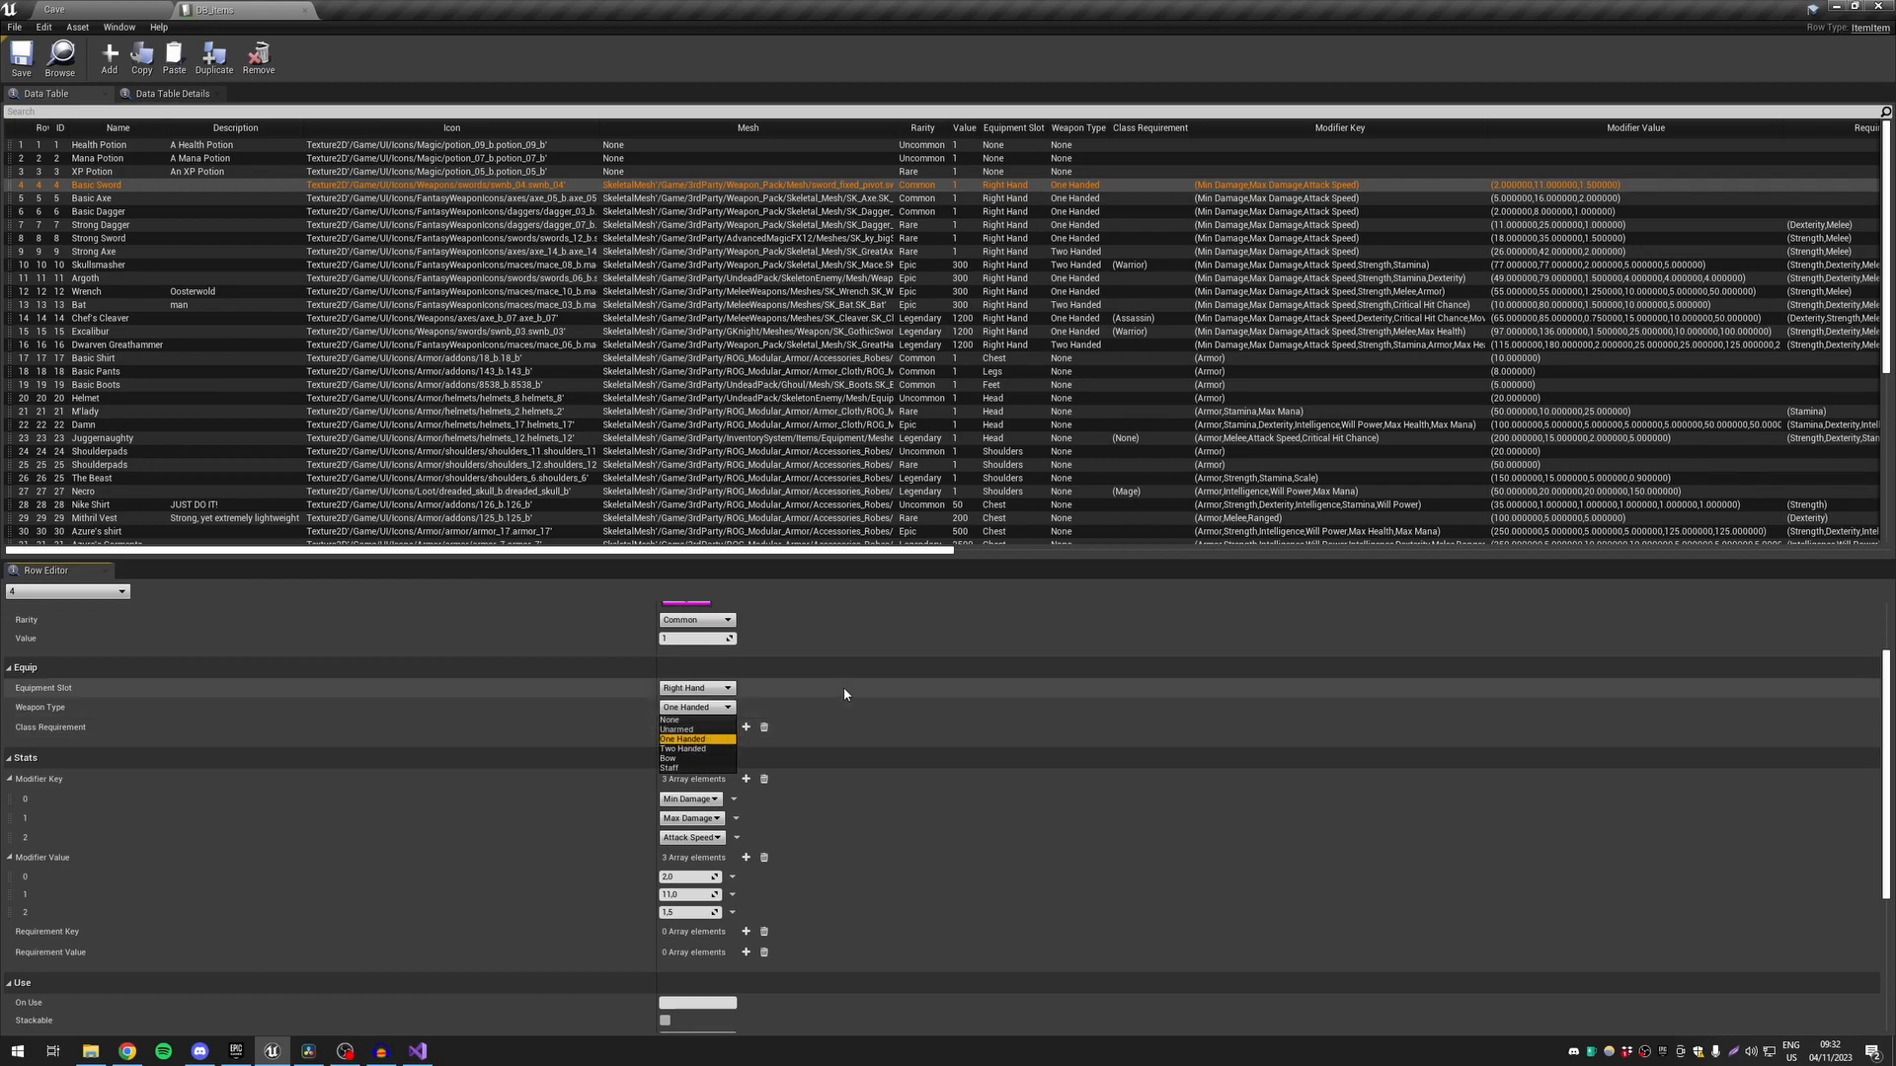
{"action": "left_click", "coordinate": [817, 685]}
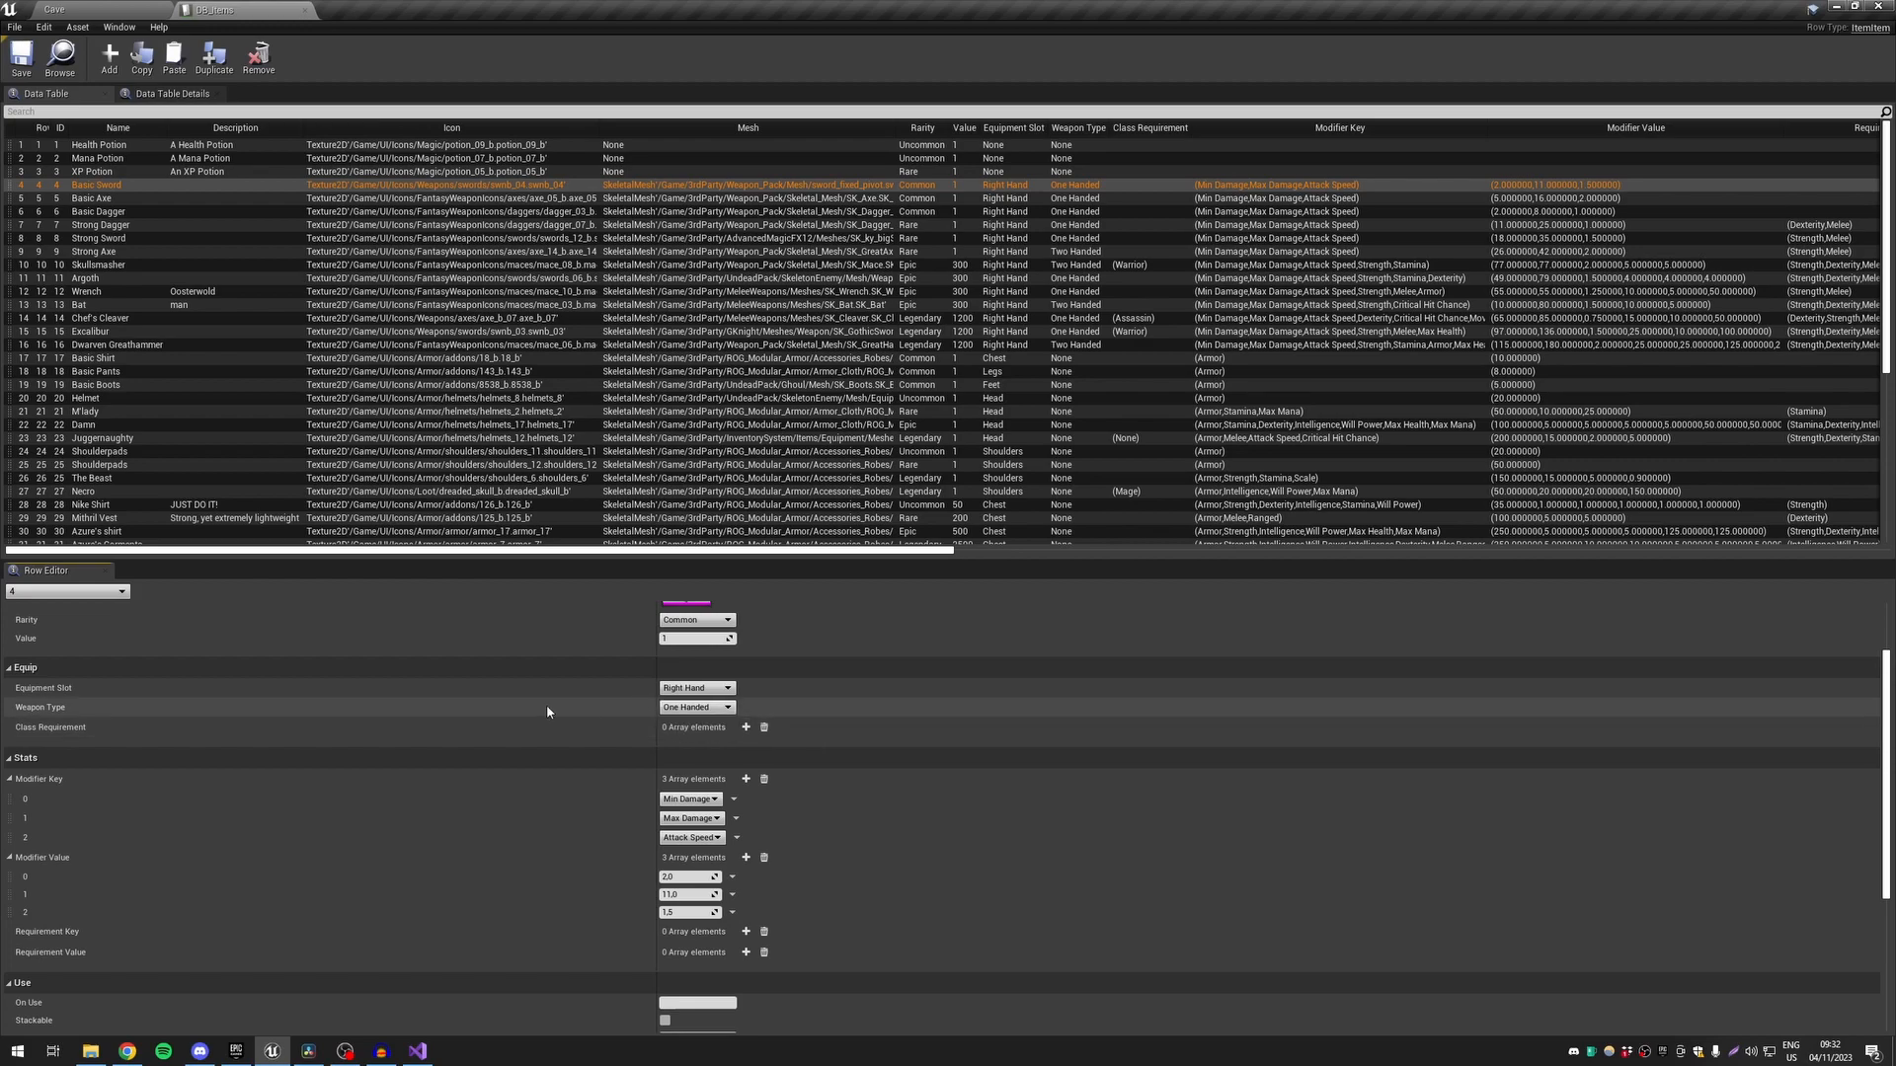
{"action": "left_click", "coordinate": [714, 707]}
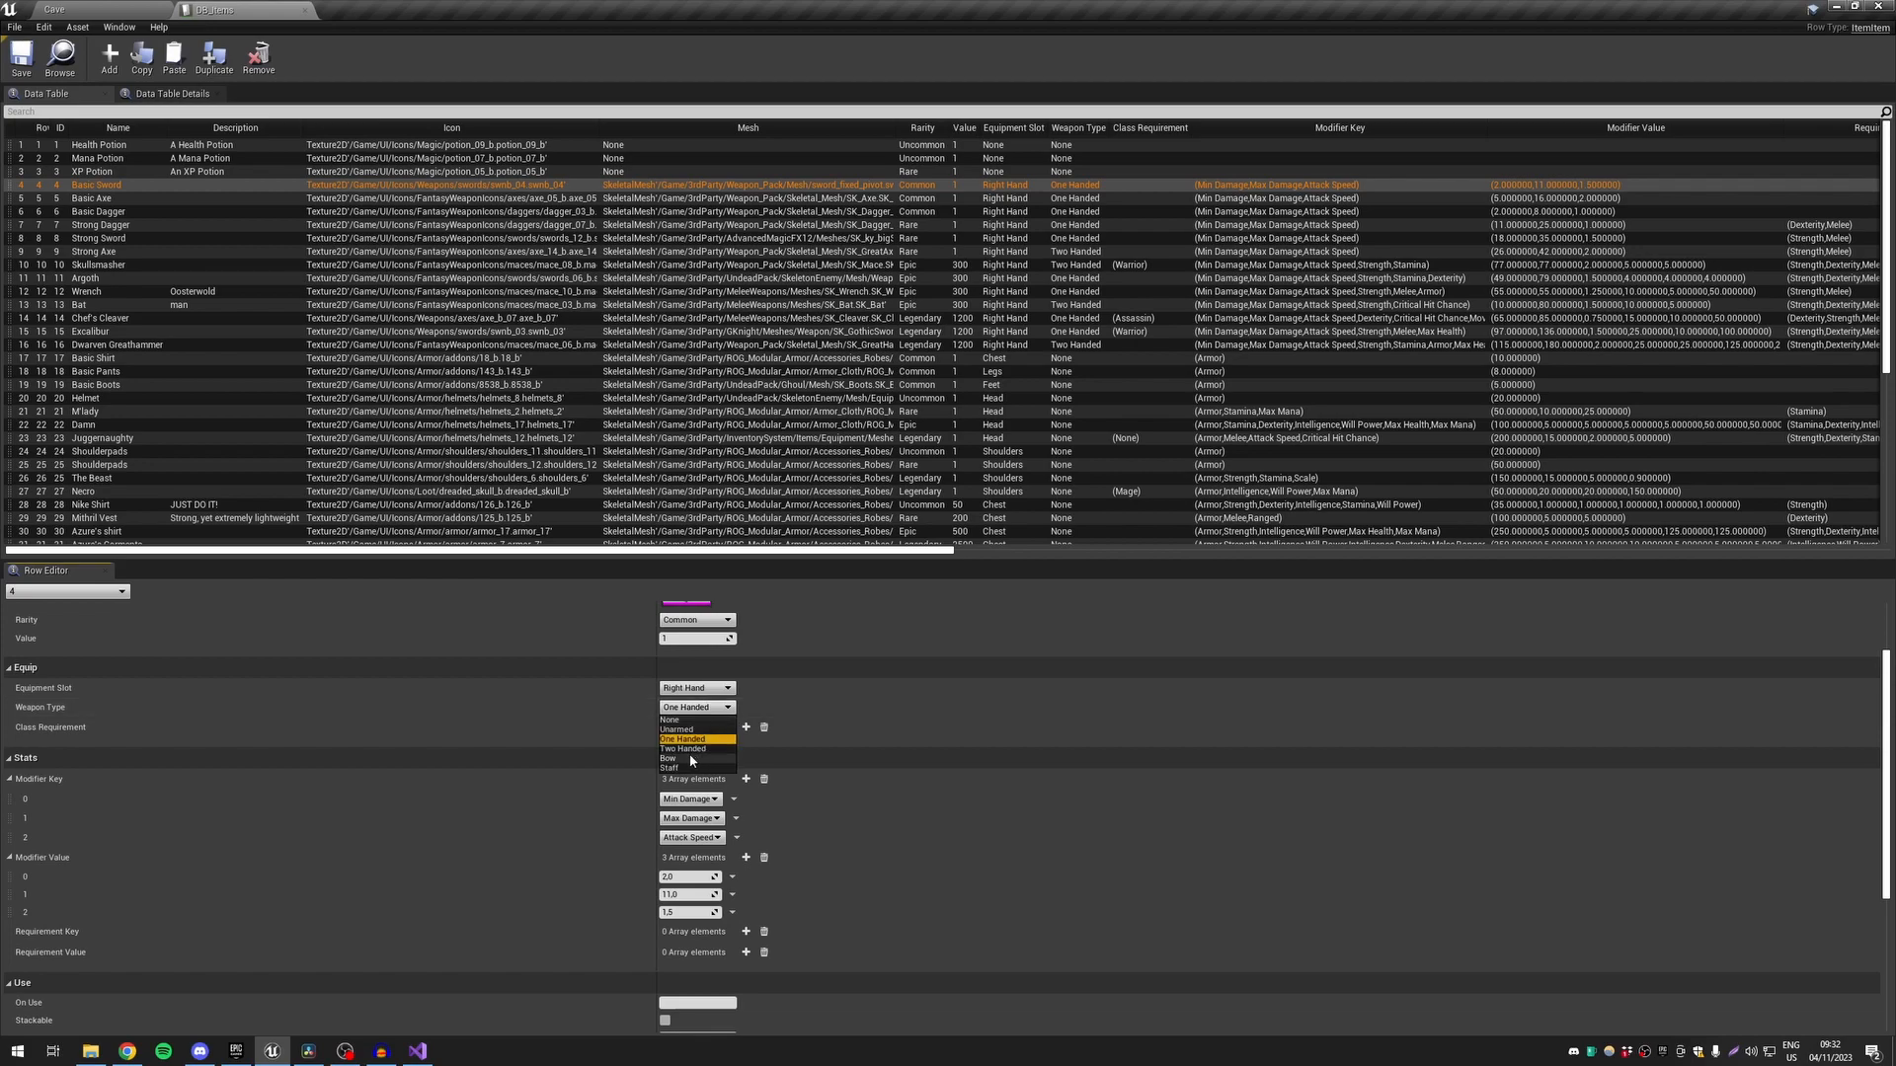
{"action": "left_click", "coordinate": [590, 709]}
Try Warrior and Assassin as class requirements for the Basic Sword, and empty the requirement list again
{"action": "scroll", "coordinate": [470, 677], "scroll_direction": "down", "scroll_amount": 2}
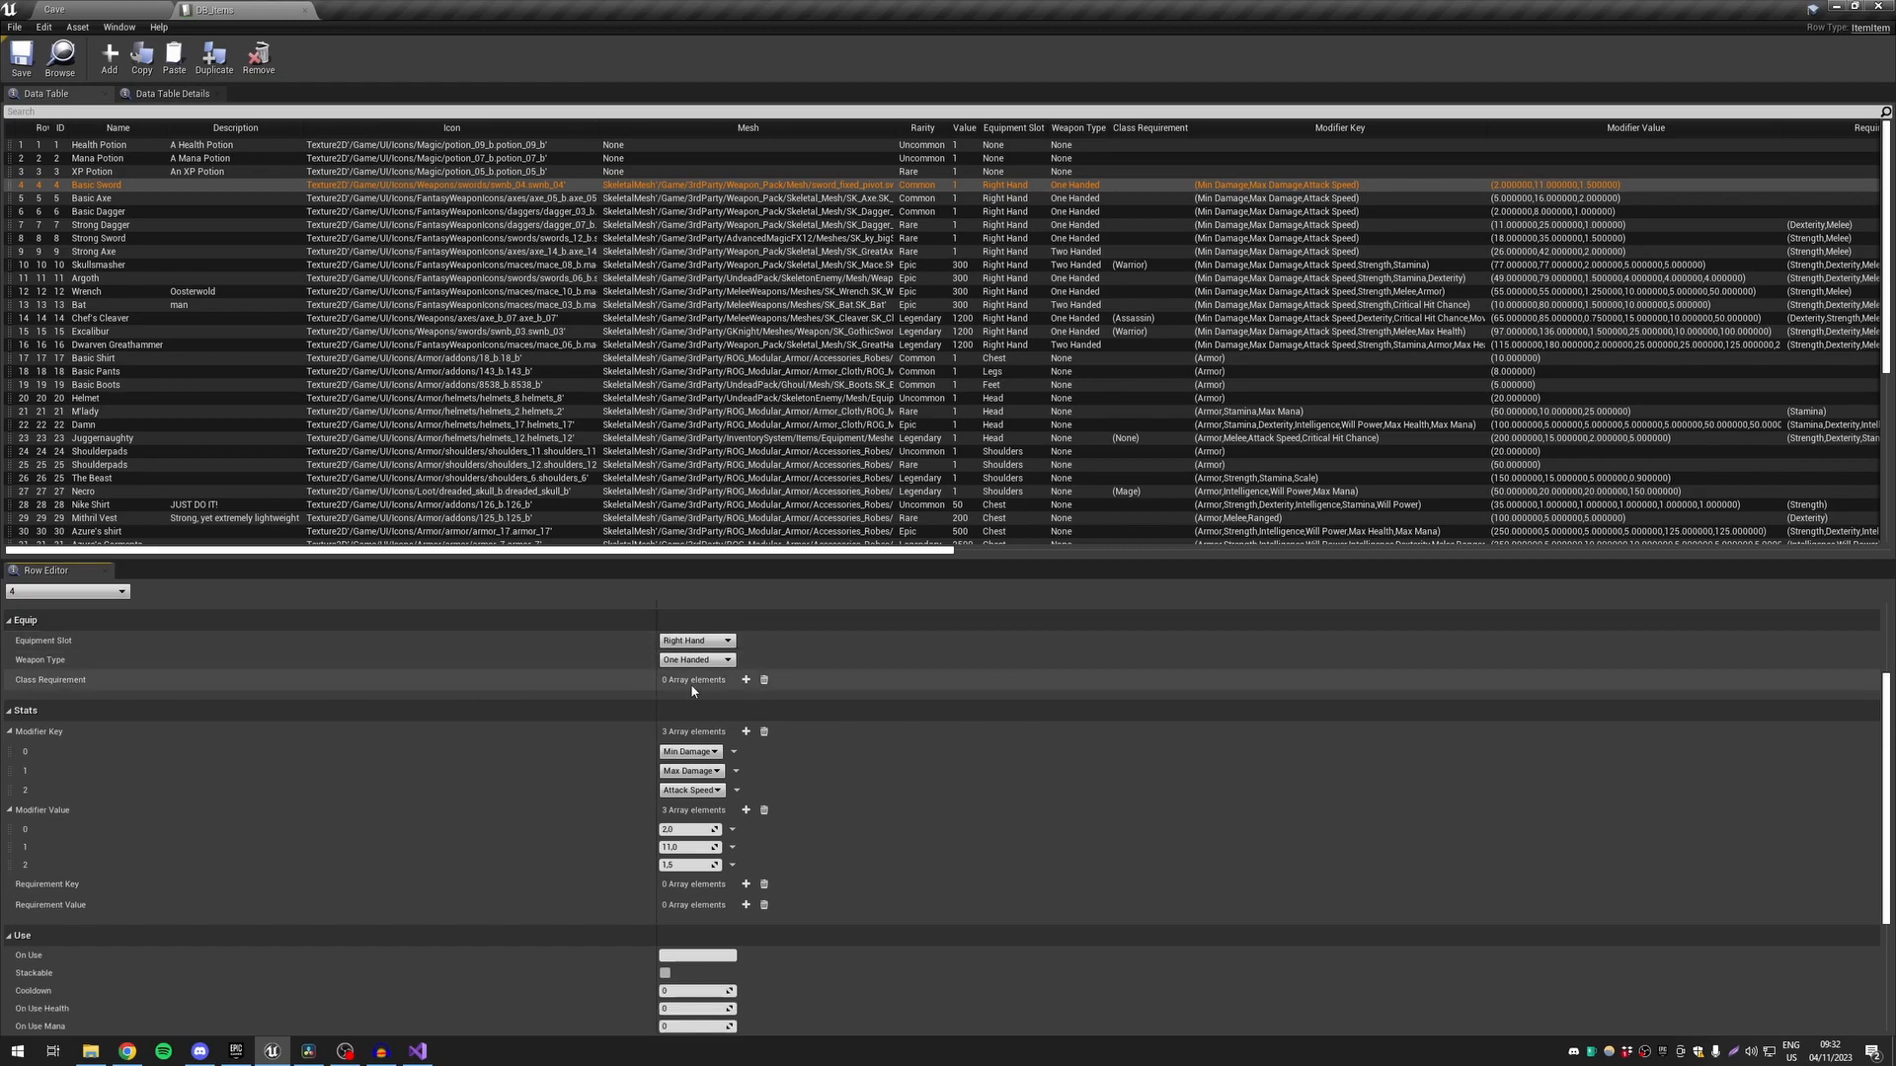
{"action": "left_click", "coordinate": [745, 680]}
{"action": "left_click", "coordinate": [694, 700]}
{"action": "left_click", "coordinate": [675, 722]}
{"action": "left_click", "coordinate": [745, 680]}
{"action": "left_click", "coordinate": [691, 719]}
{"action": "left_click", "coordinate": [678, 752]}
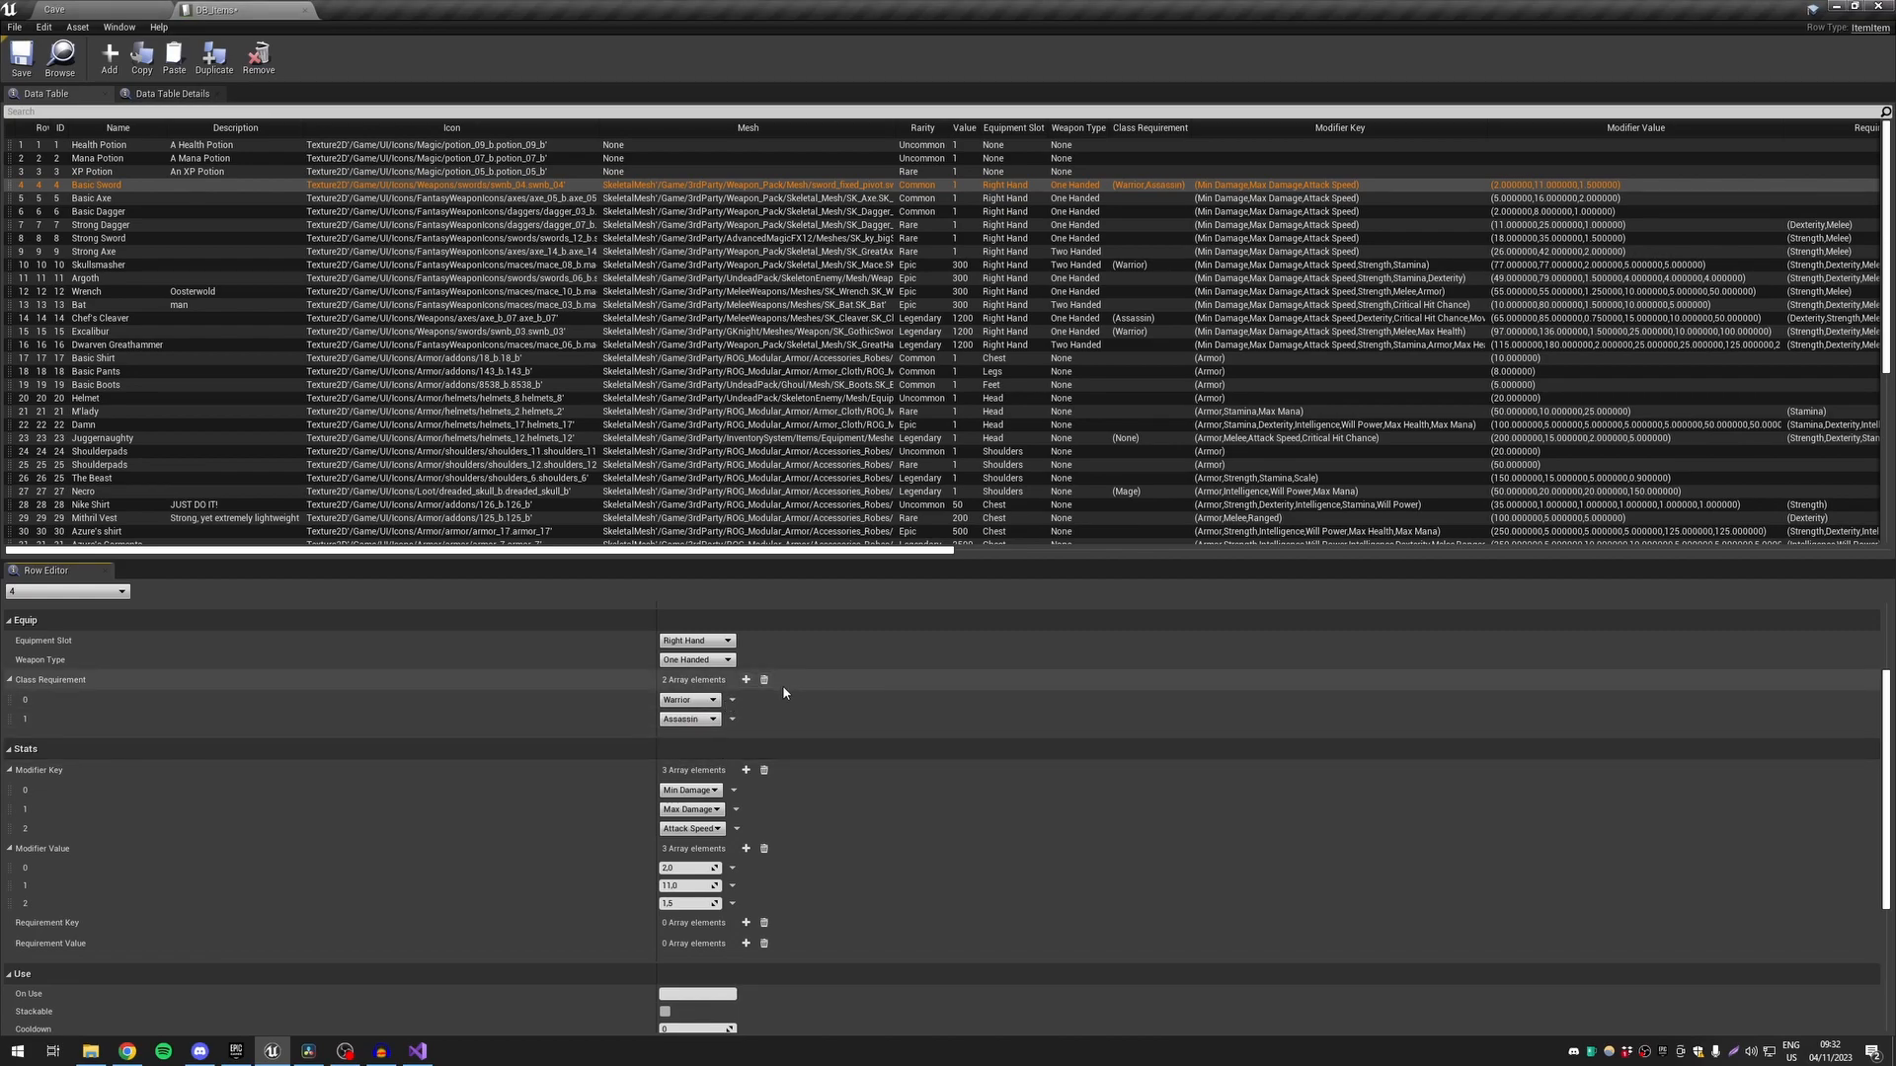
{"action": "left_click", "coordinate": [764, 680]}
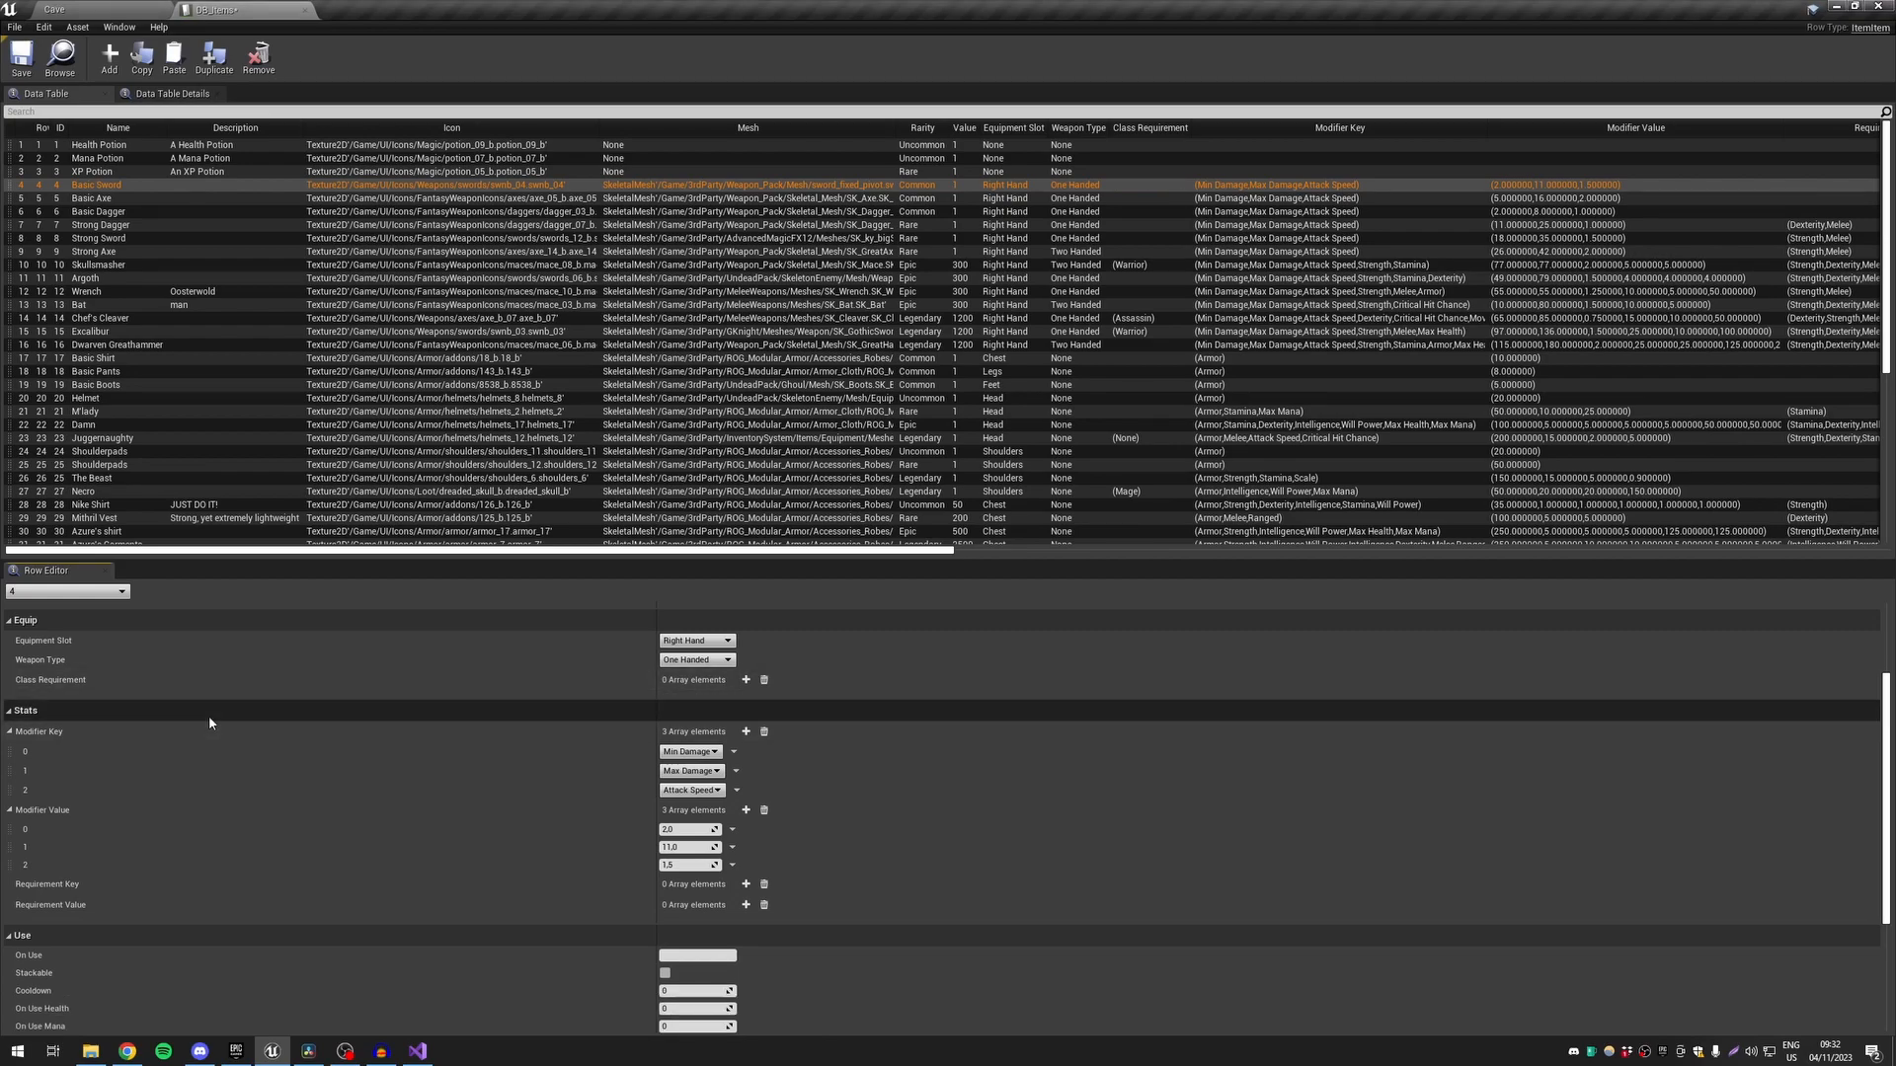
Examine the Basic Sword's Stats section, collapsing and re-expanding its modifier keys and modifier values
{"action": "scroll", "coordinate": [209, 718], "scroll_direction": "down", "scroll_amount": 2}
{"action": "left_click", "coordinate": [9, 685]}
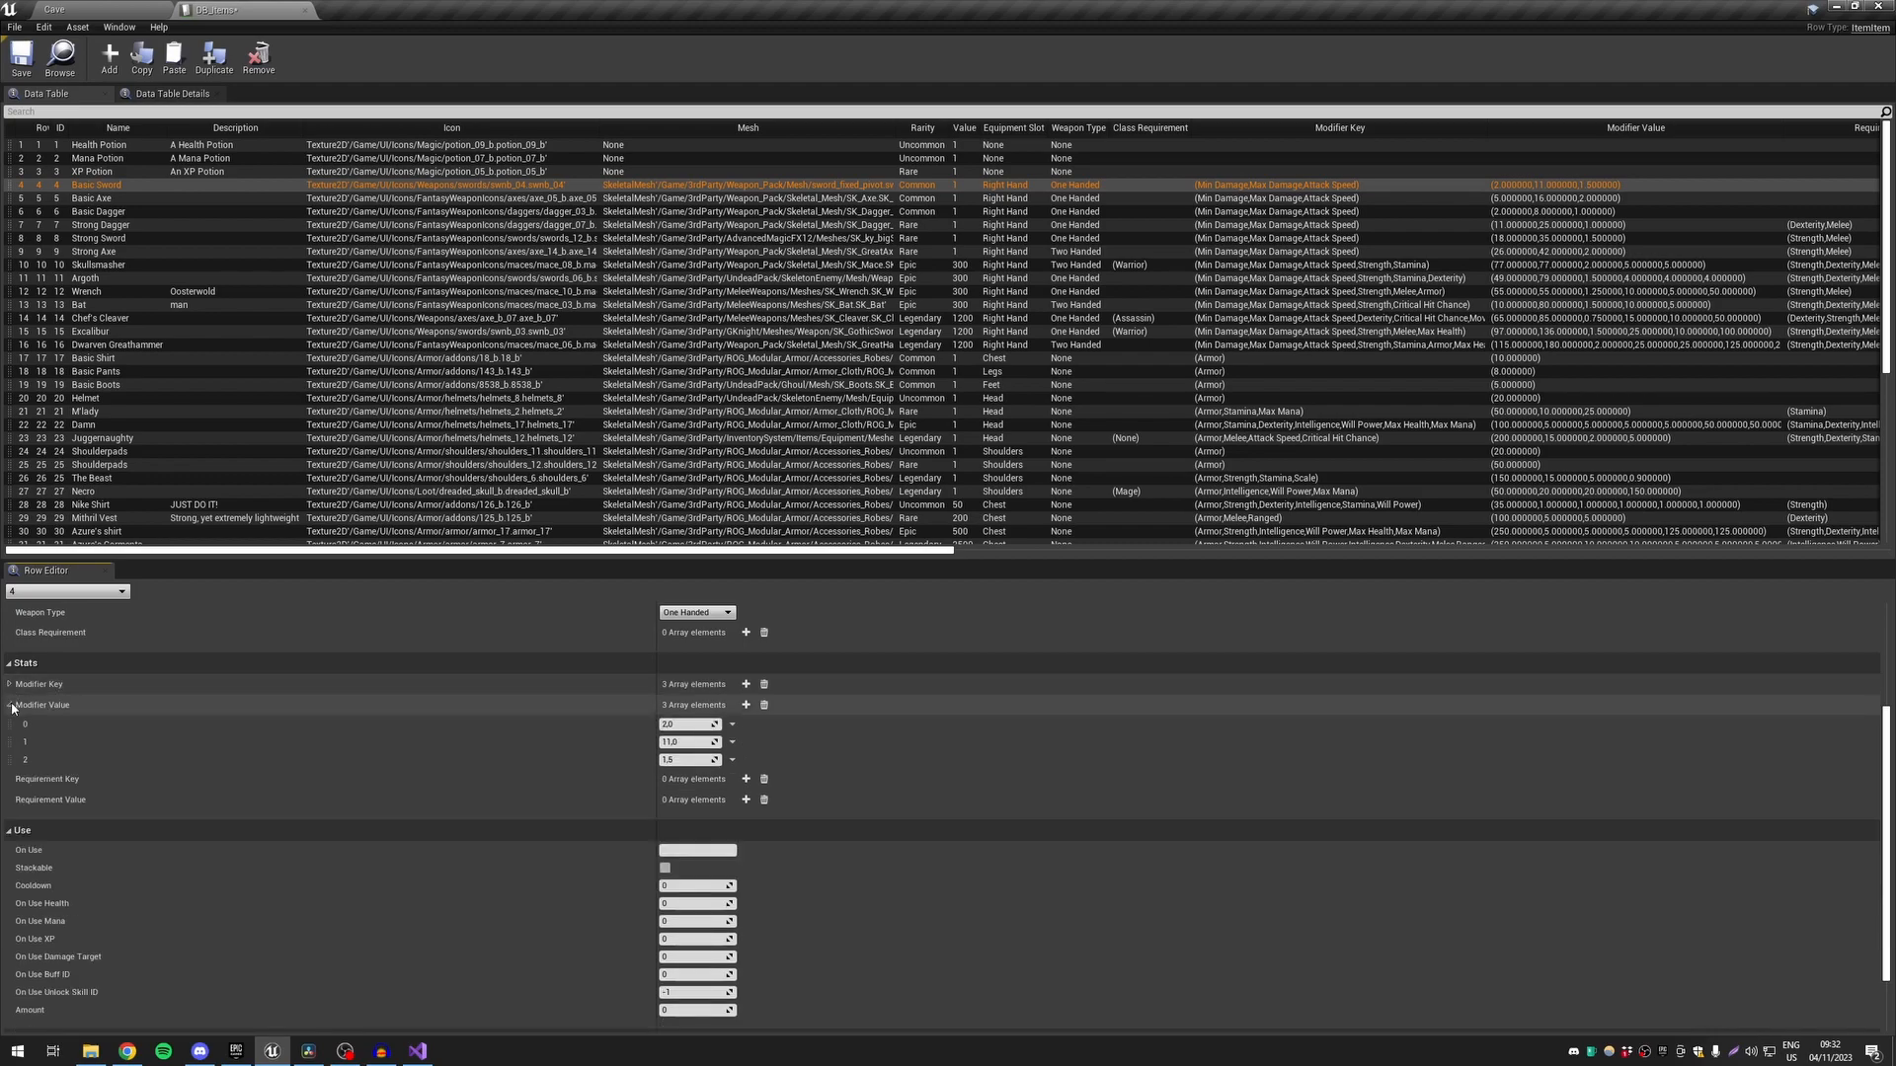
{"action": "left_click", "coordinate": [9, 704]}
{"action": "left_click", "coordinate": [168, 662]}
{"action": "left_click", "coordinate": [97, 663]}
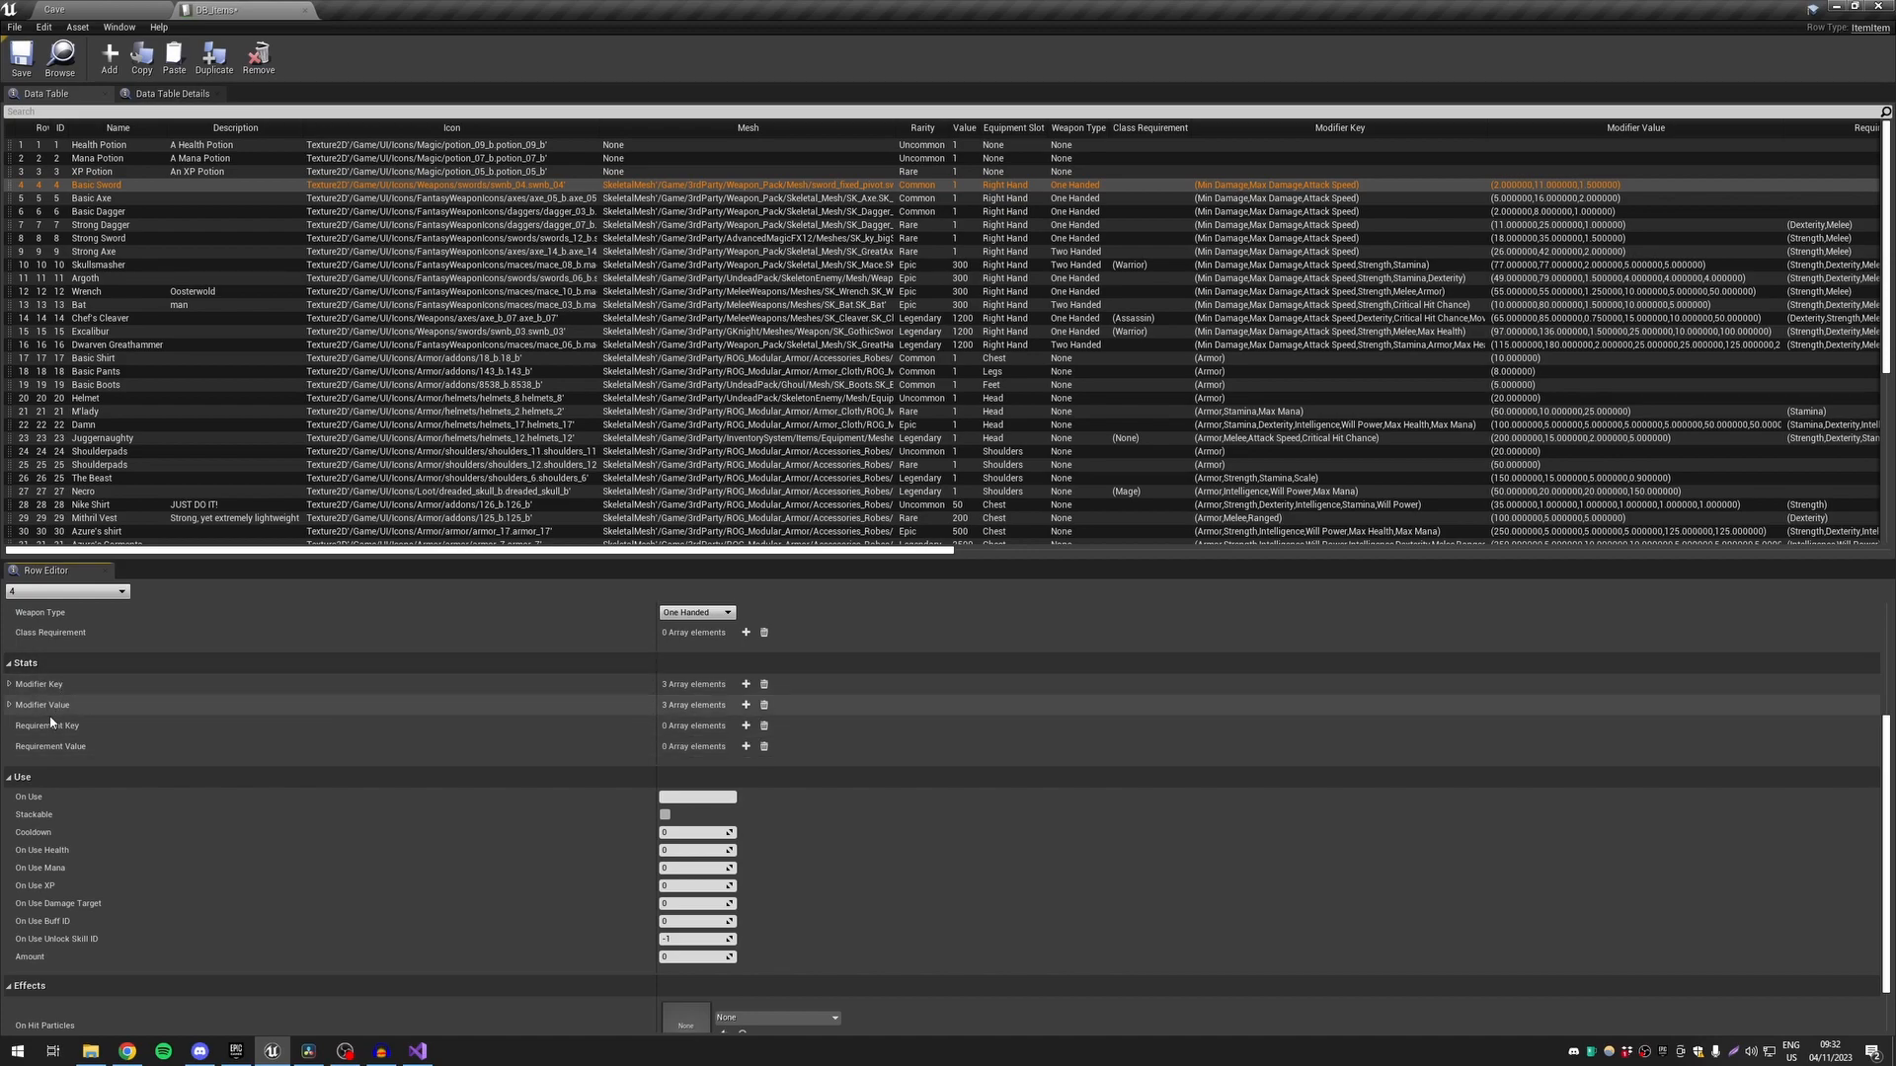
{"action": "left_click", "coordinate": [9, 684]}
{"action": "left_click", "coordinate": [10, 763]}
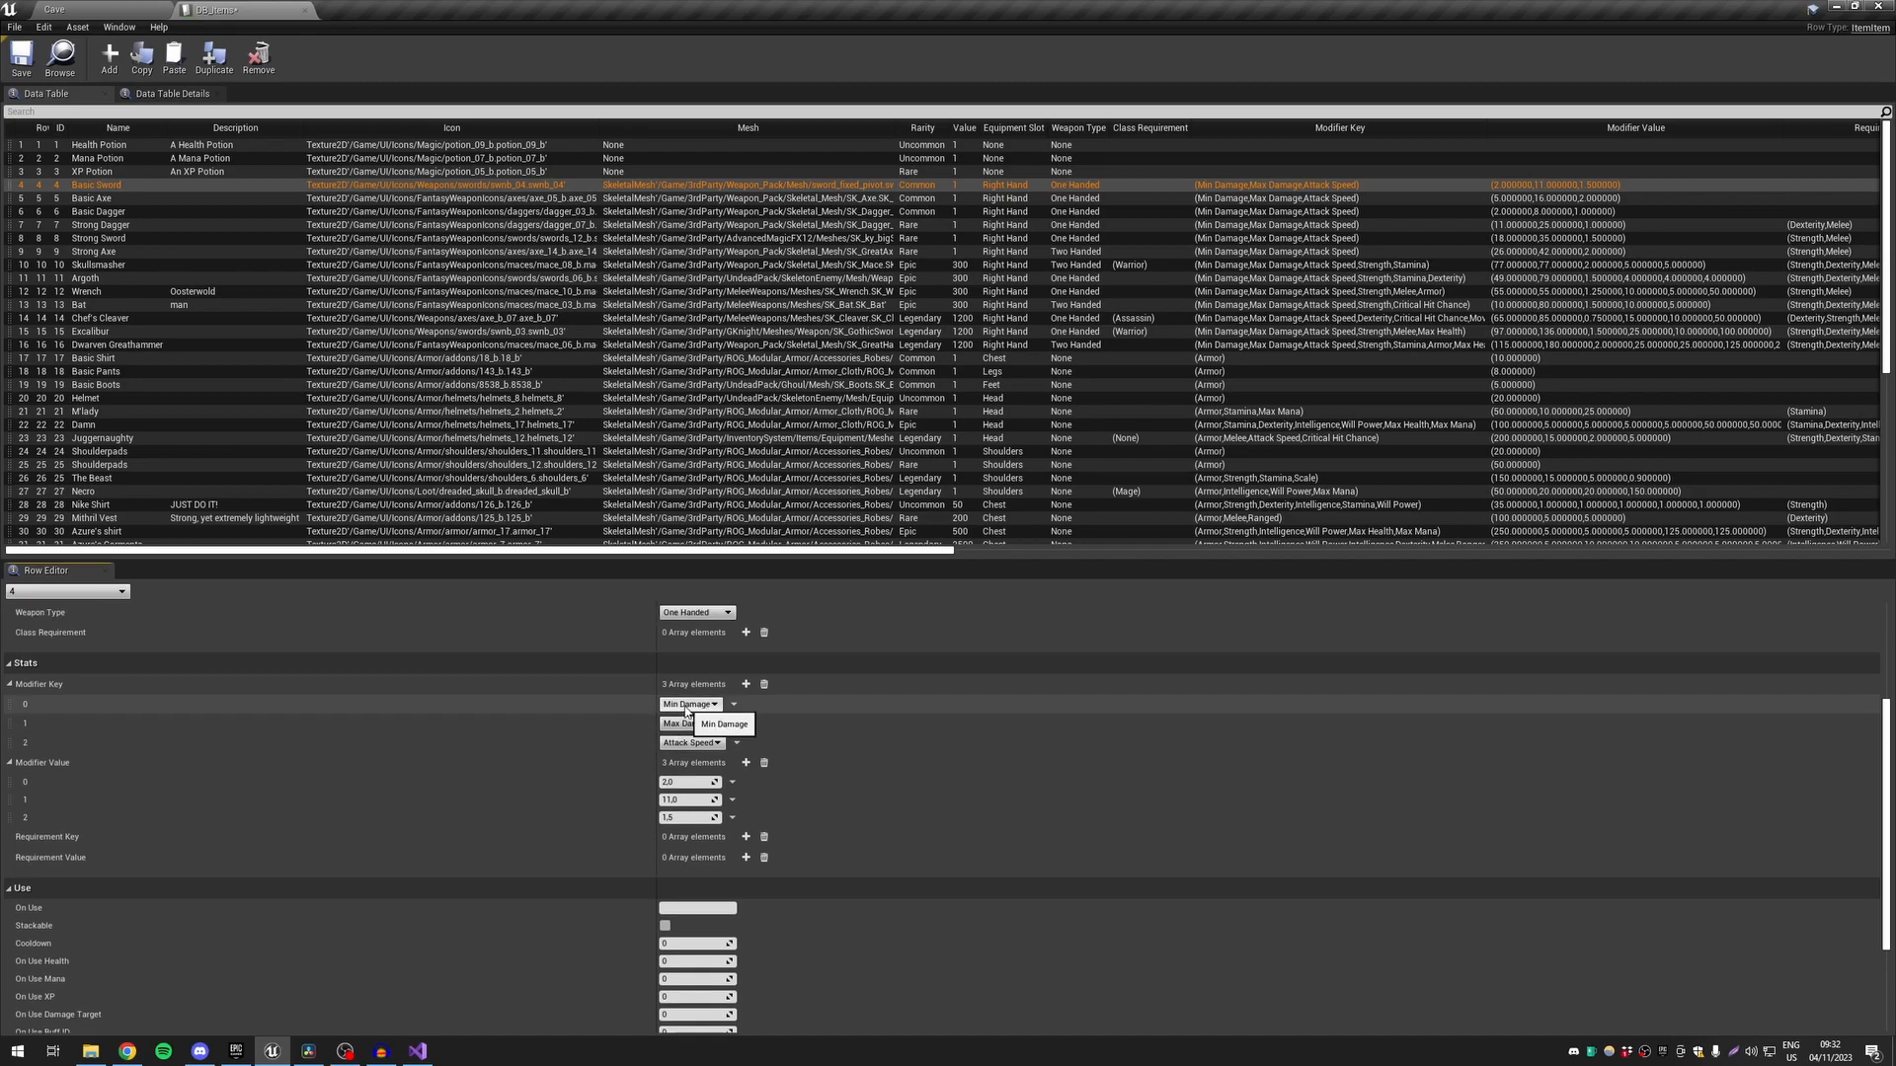
View the available attribute options for the Basic Sword's first modifier key without changing the key
{"action": "left_click", "coordinate": [707, 707]}
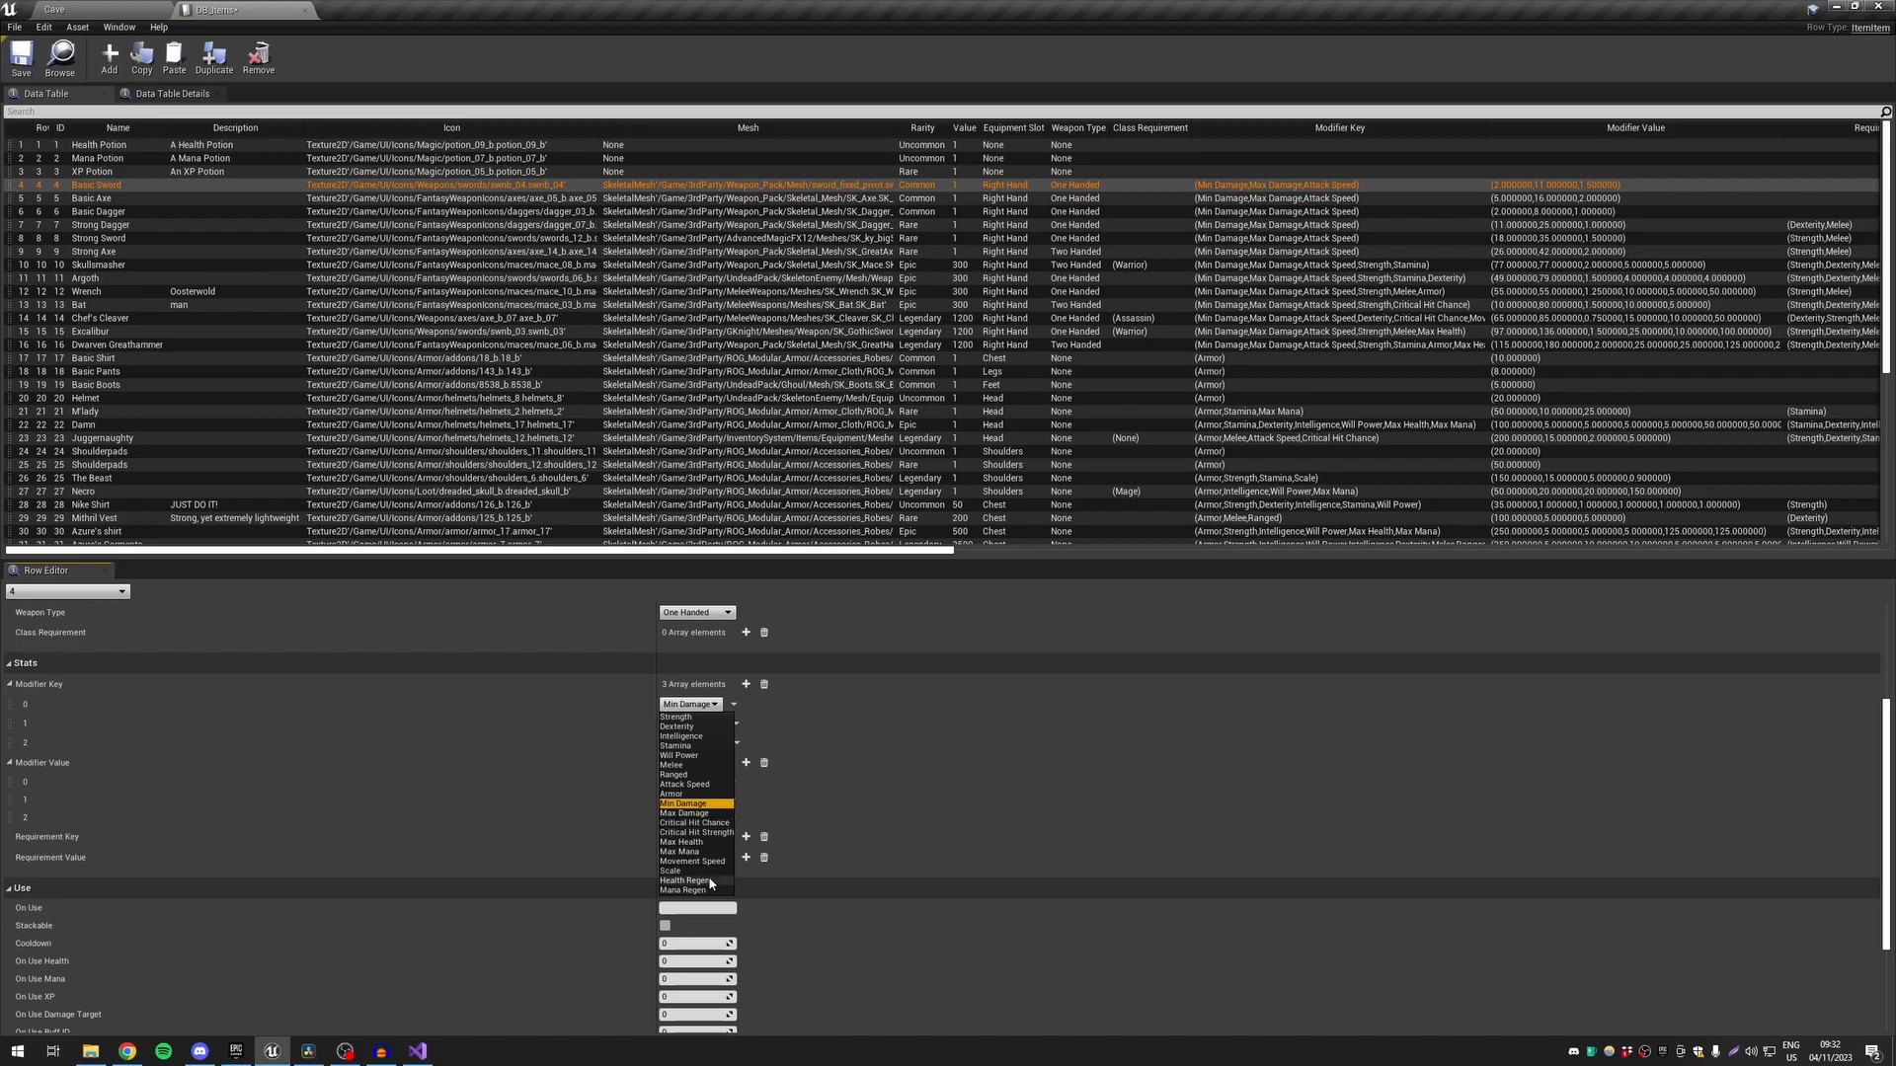
{"action": "left_click", "coordinate": [531, 677]}
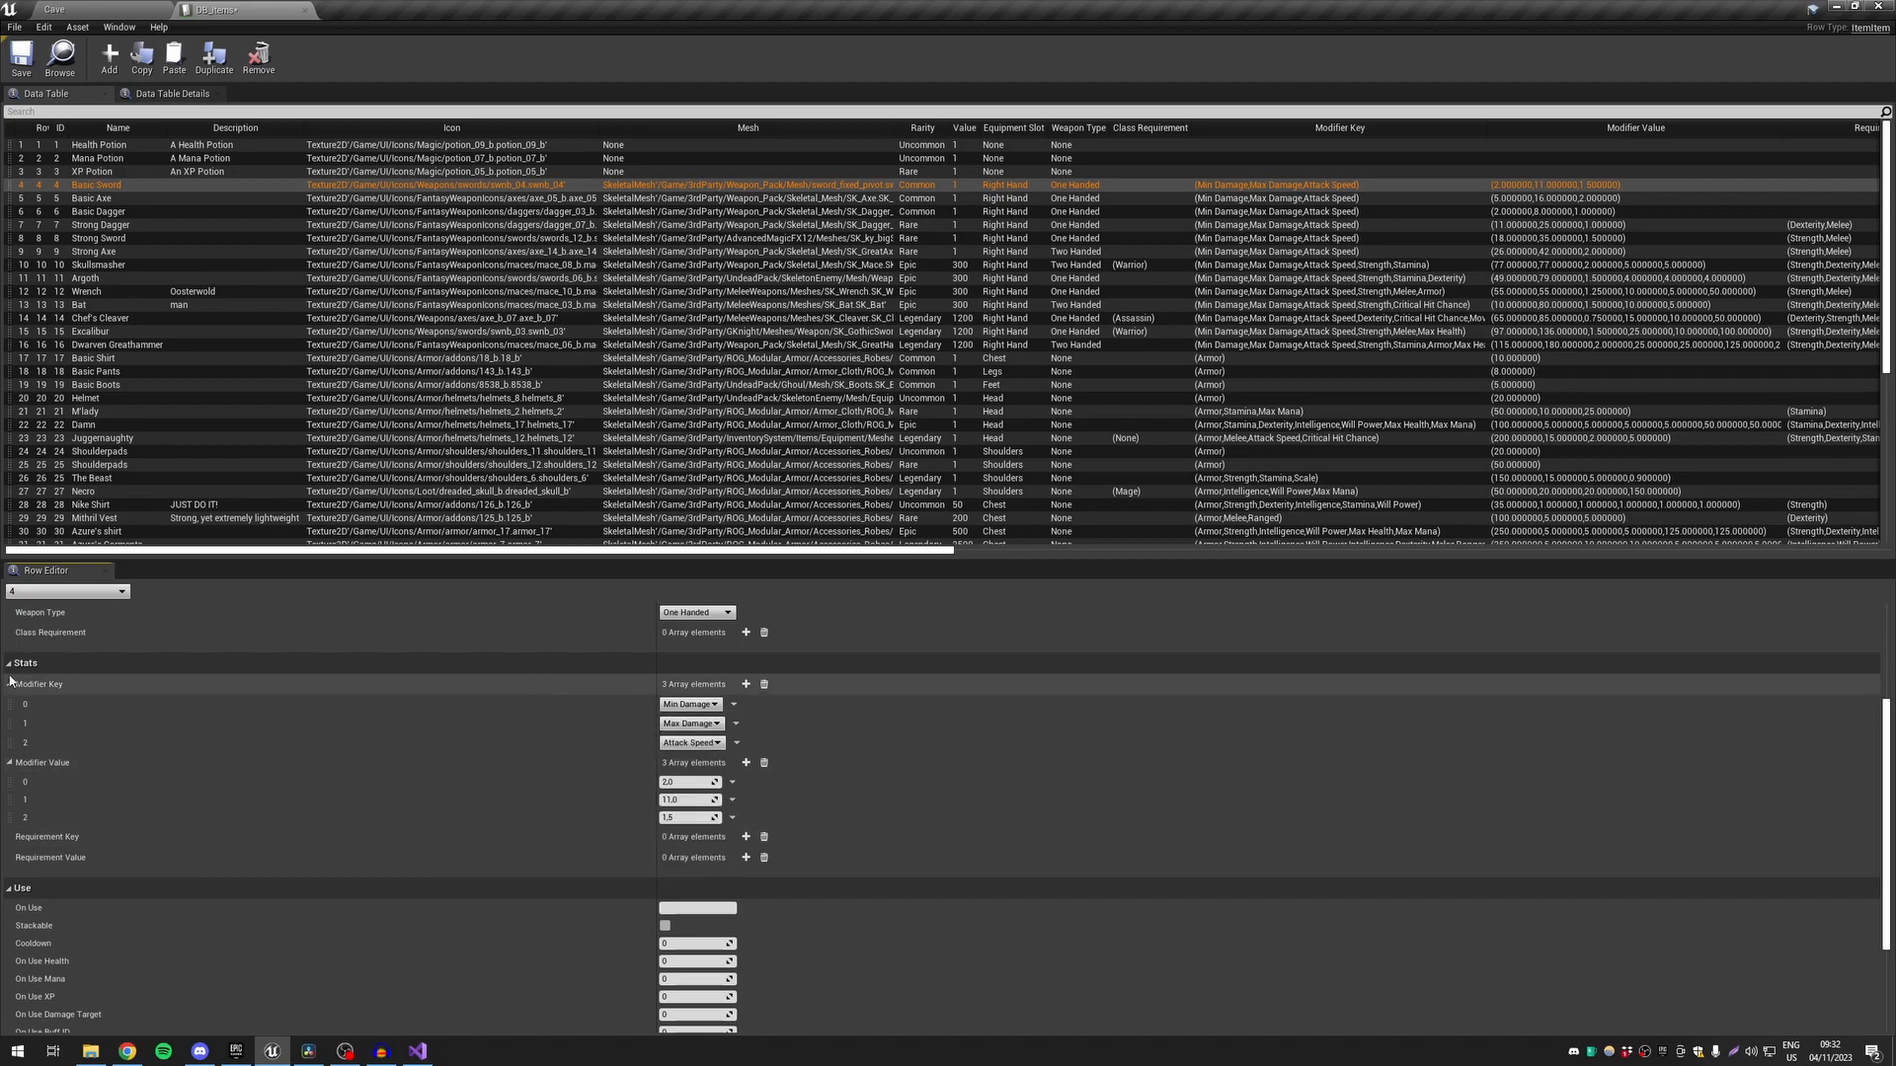
{"action": "scroll", "coordinate": [395, 692], "scroll_direction": "down", "scroll_amount": 1}
{"action": "left_click", "coordinate": [688, 655]}
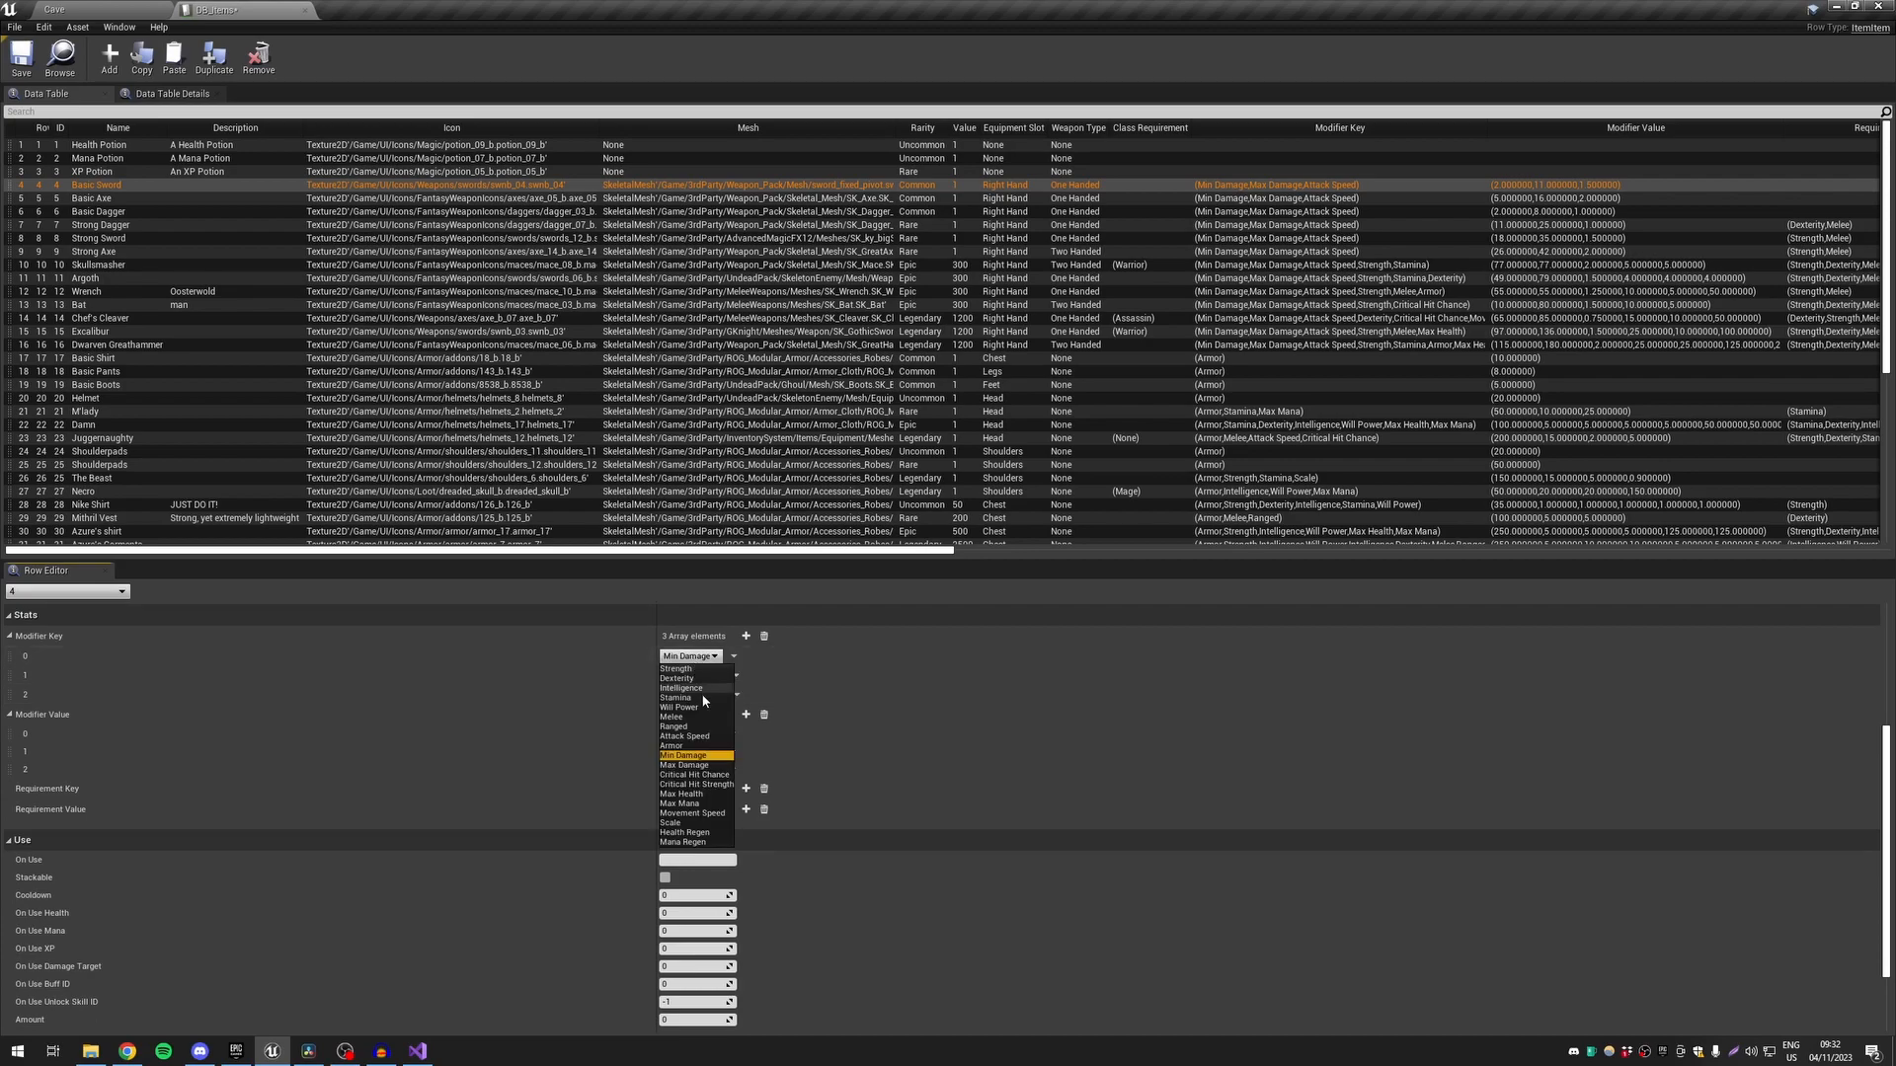
{"action": "left_click", "coordinate": [330, 644]}
{"action": "scroll", "coordinate": [356, 683], "scroll_direction": "up", "scroll_amount": 1}
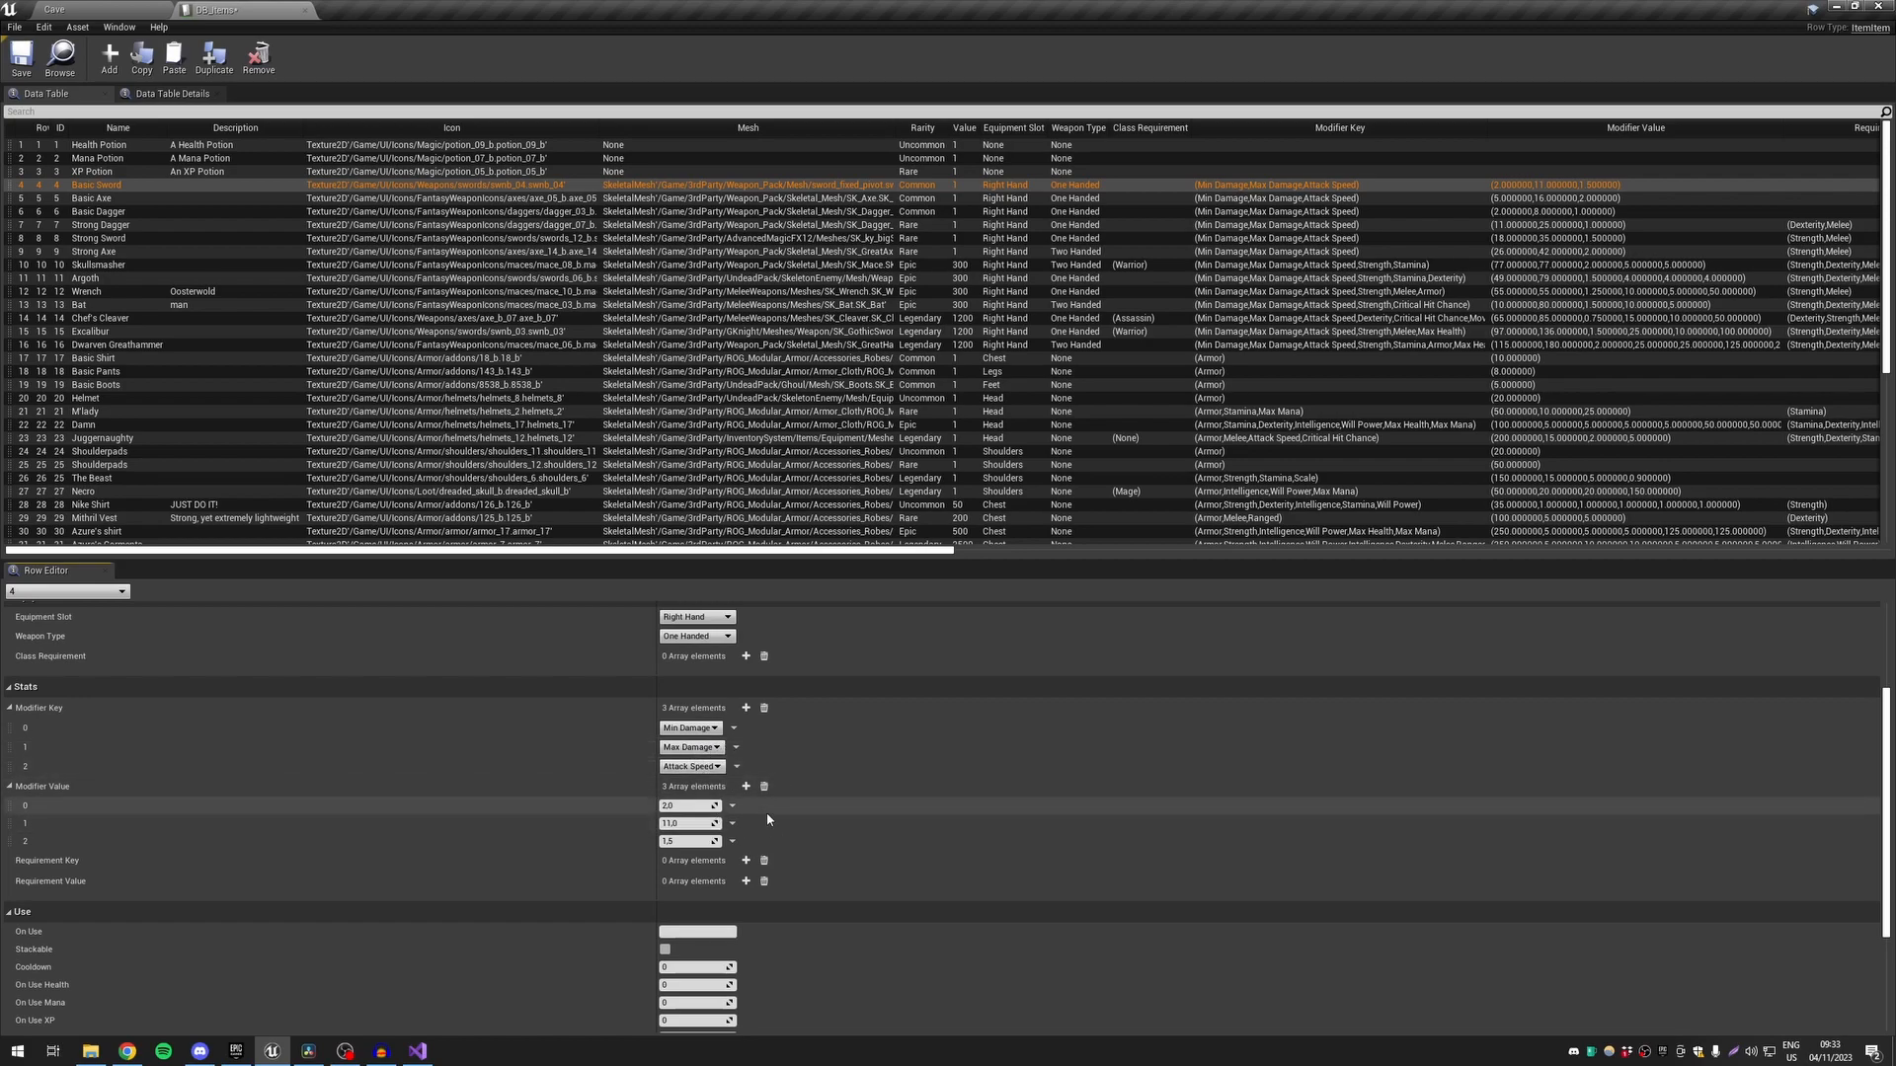
Try adding a Strength modifier key with a matching modifier value to the Basic Sword, and delete both entries again
{"action": "left_click", "coordinate": [745, 709]}
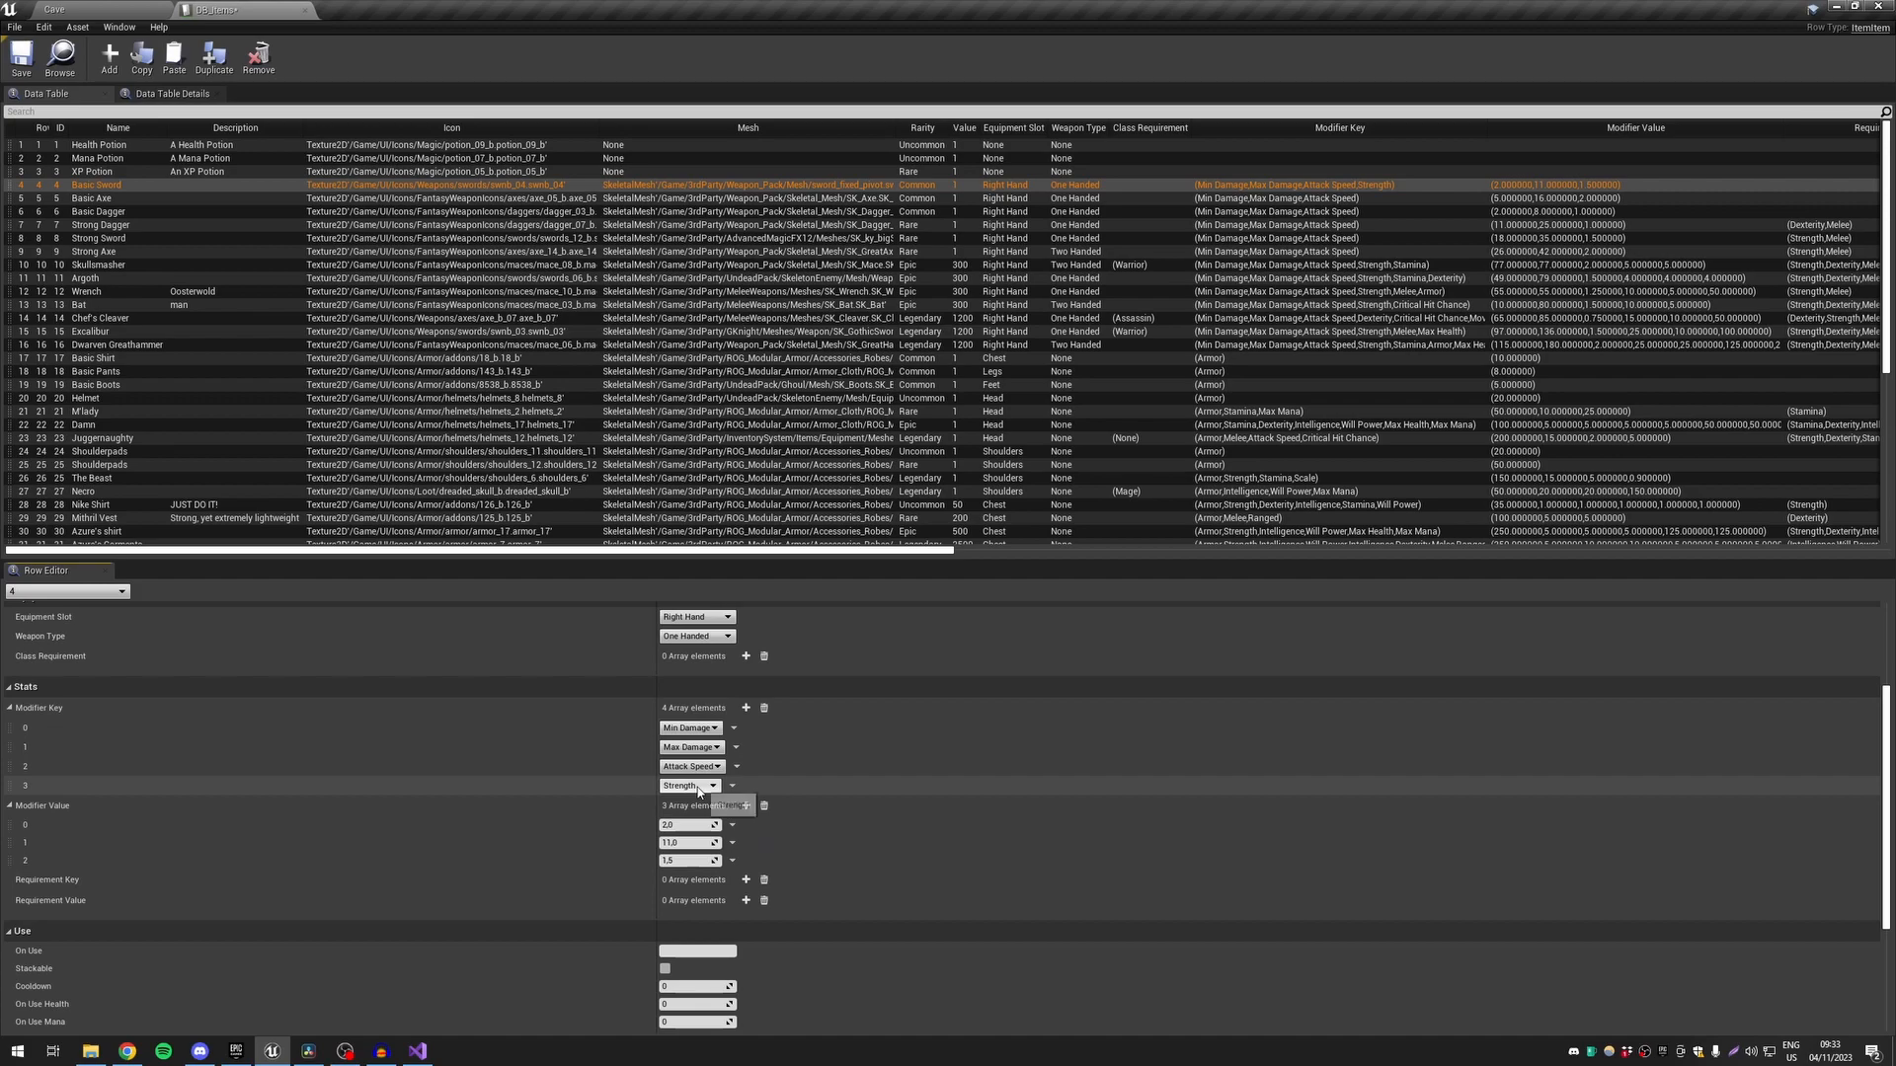
{"action": "scroll", "coordinate": [702, 741], "scroll_direction": "down", "scroll_amount": 1}
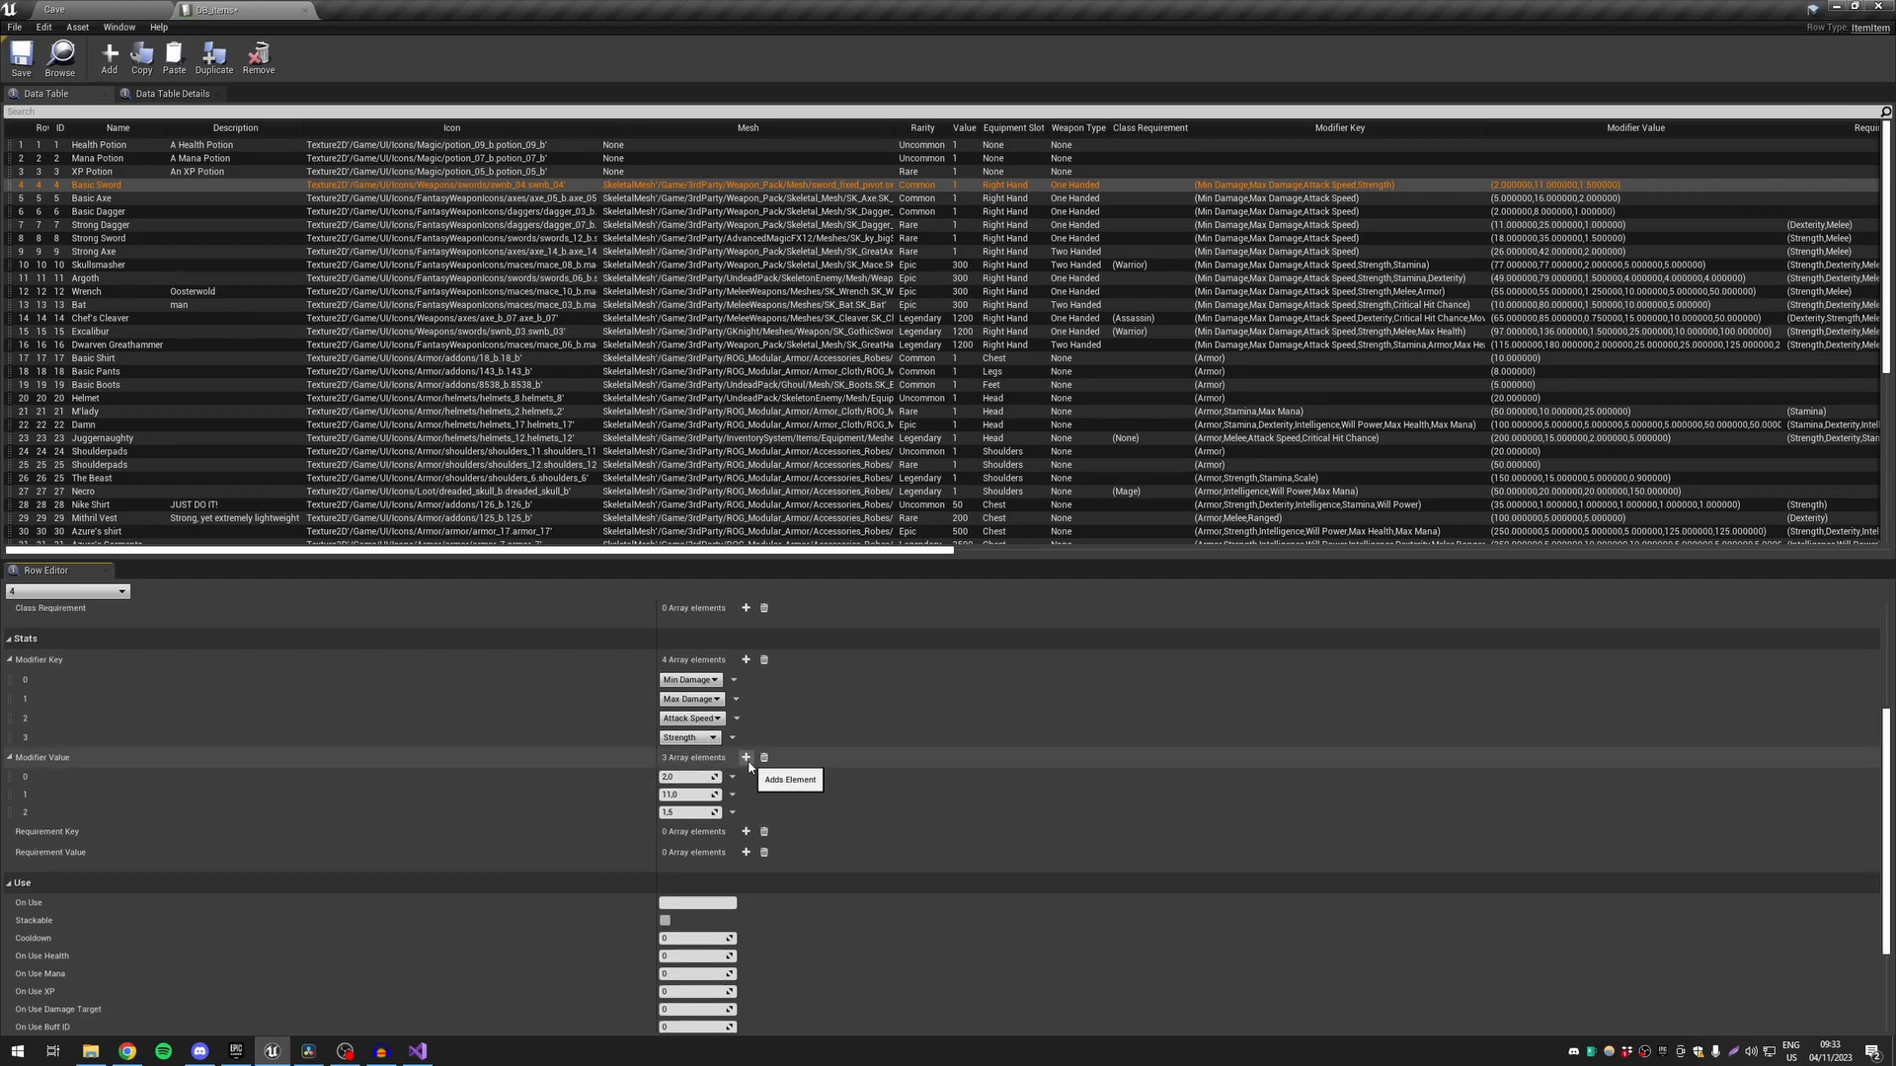
{"action": "left_click", "coordinate": [746, 757]}
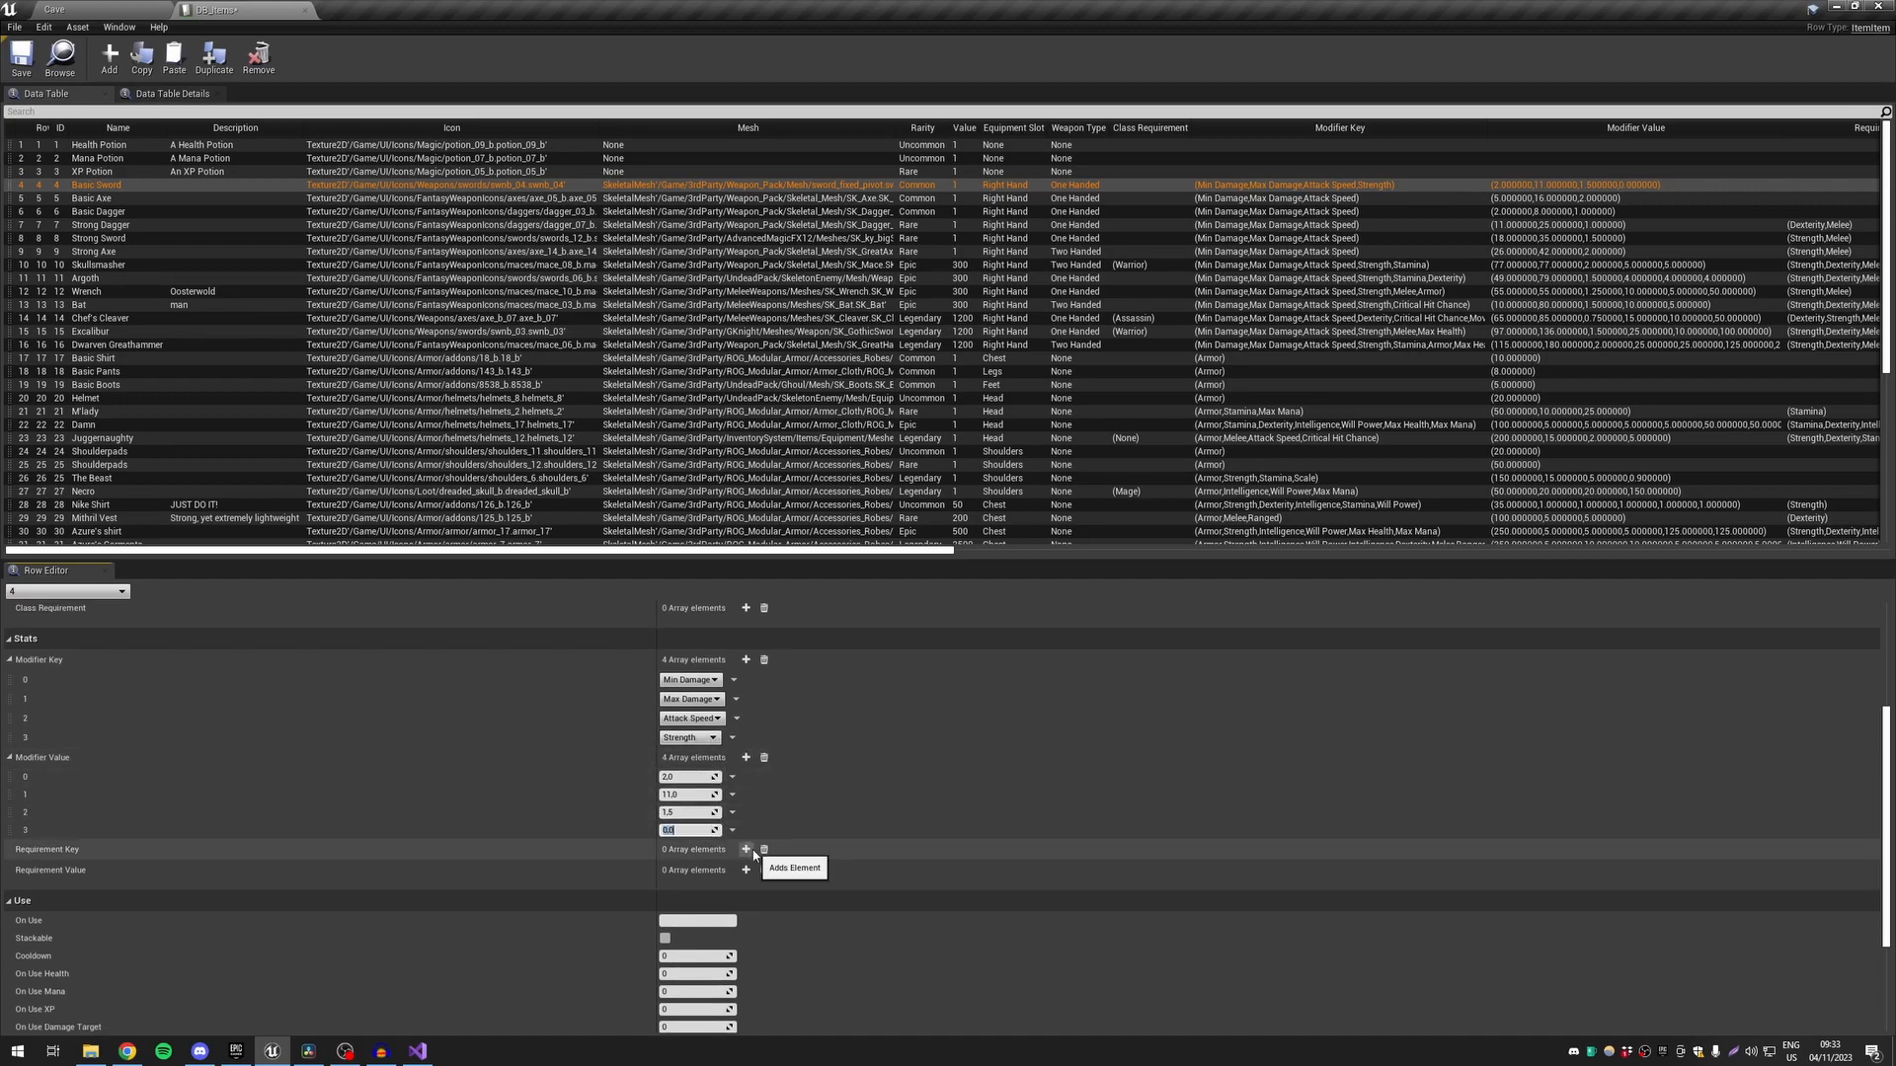
{"action": "left_click", "coordinate": [810, 806]}
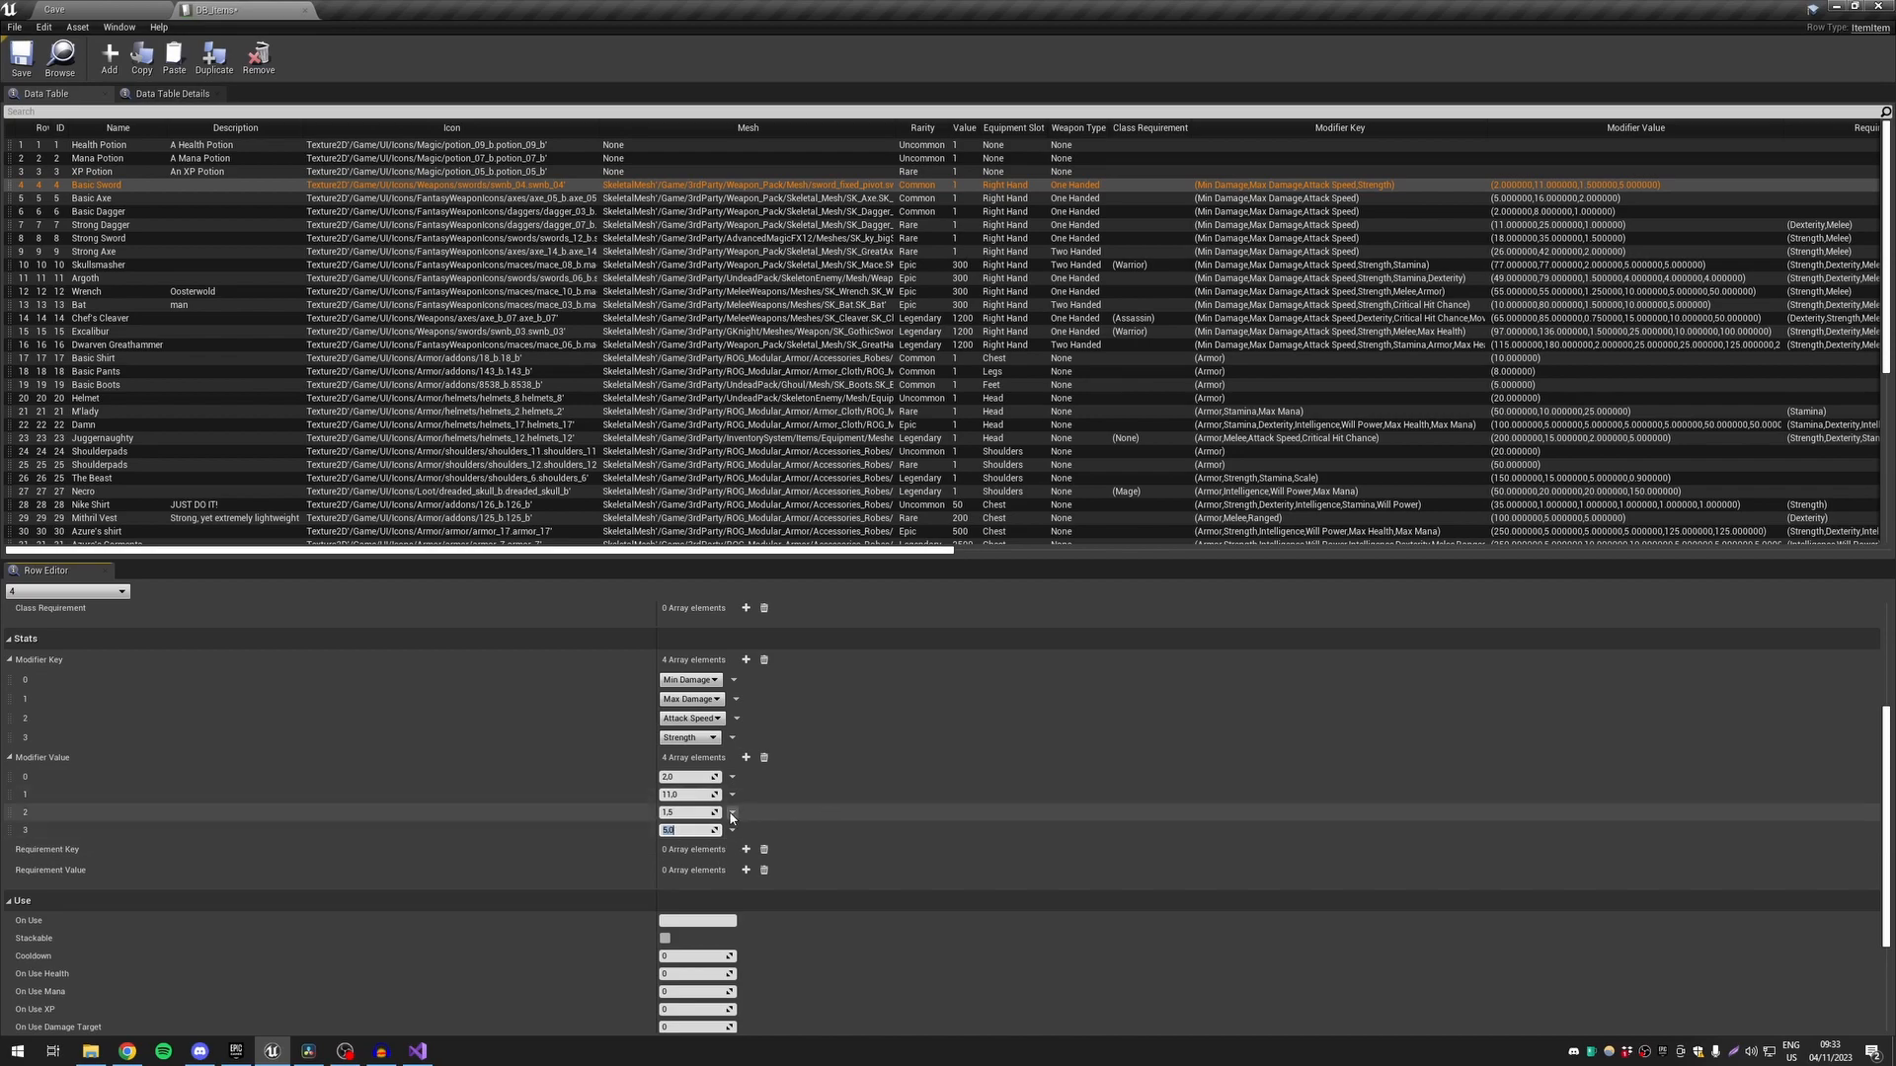
{"action": "left_click", "coordinate": [731, 830]}
{"action": "left_click", "coordinate": [752, 860]}
{"action": "left_click", "coordinate": [733, 738]}
{"action": "left_click", "coordinate": [752, 769]}
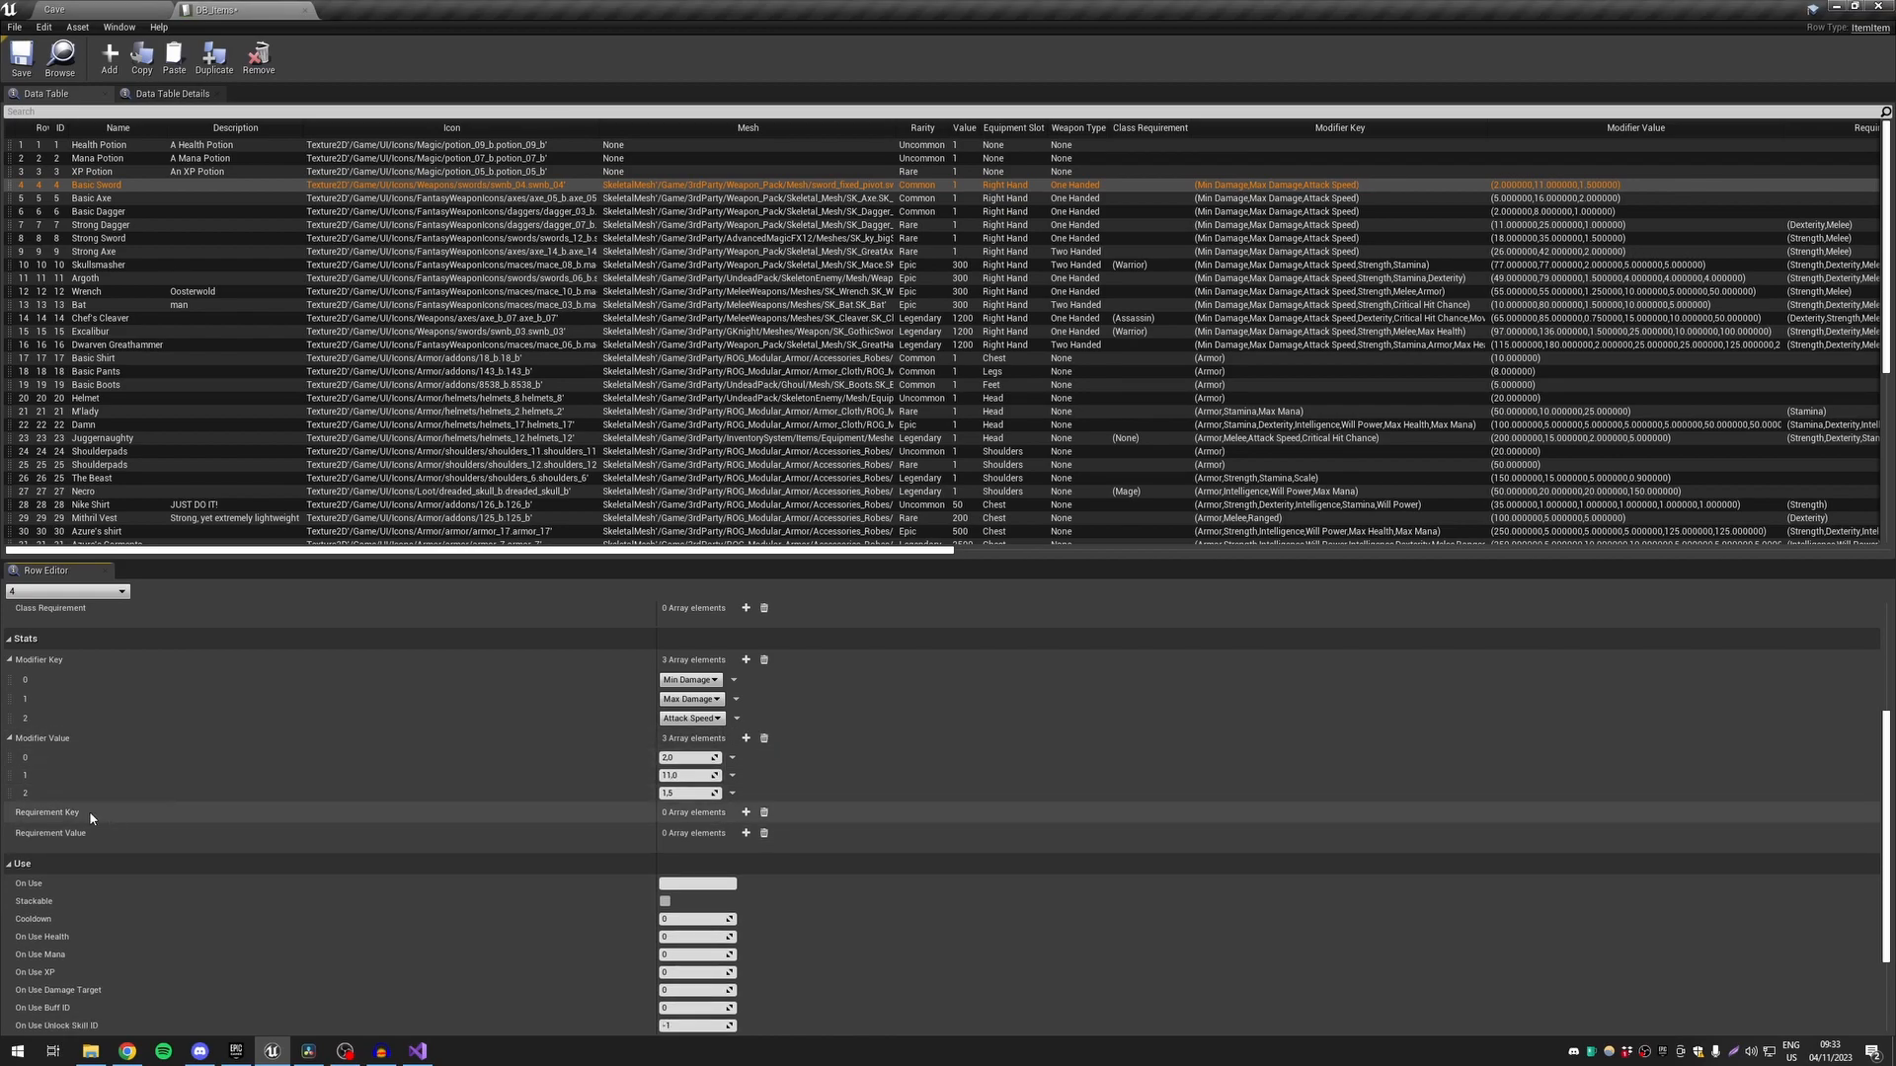
Add a Strength requirement with a value of 25 to the Basic Sword
{"action": "left_click", "coordinate": [746, 813]}
{"action": "left_click", "coordinate": [746, 852]}
{"action": "left_click", "coordinate": [684, 833]}
{"action": "left_click", "coordinate": [694, 874]}
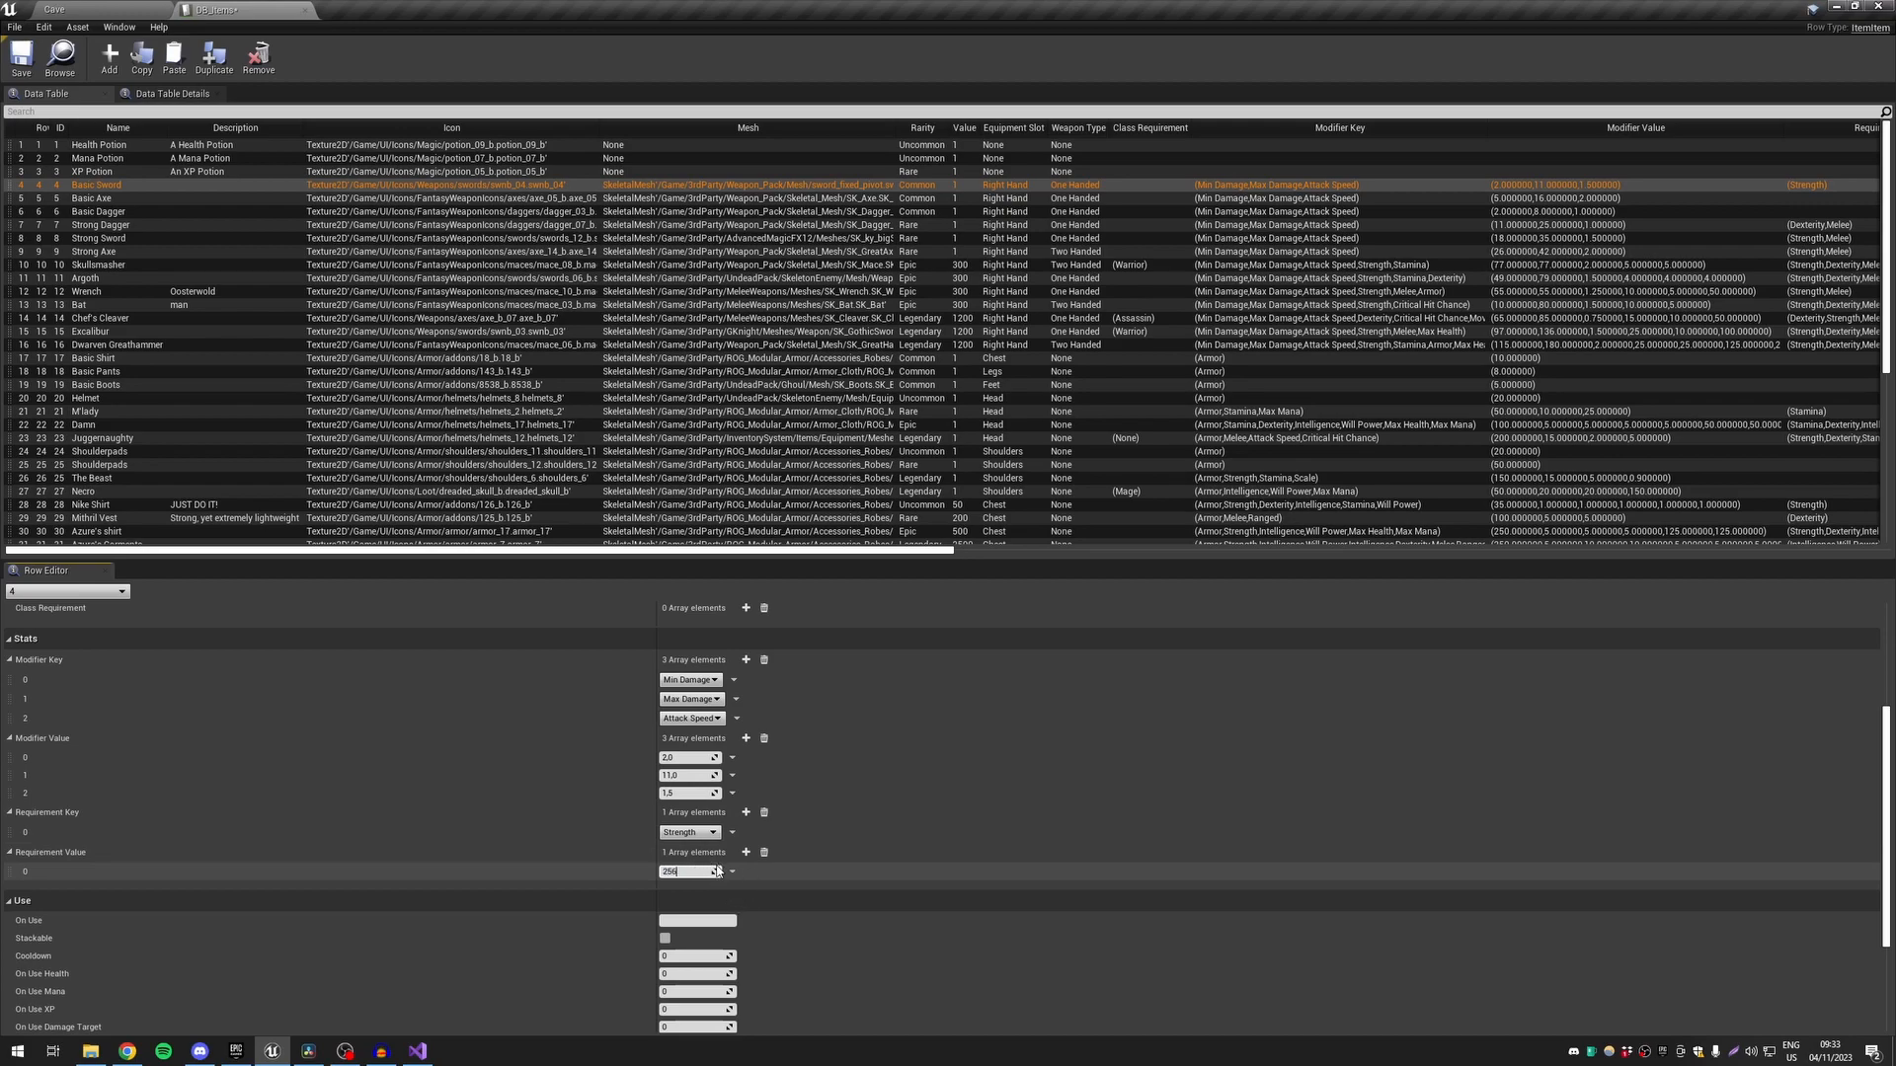
{"action": "type", "text": "25"}
Add Armor as the Basic Sword's second requirement, with a value of 100
{"action": "left_click", "coordinate": [746, 813]}
{"action": "left_click", "coordinate": [712, 851]}
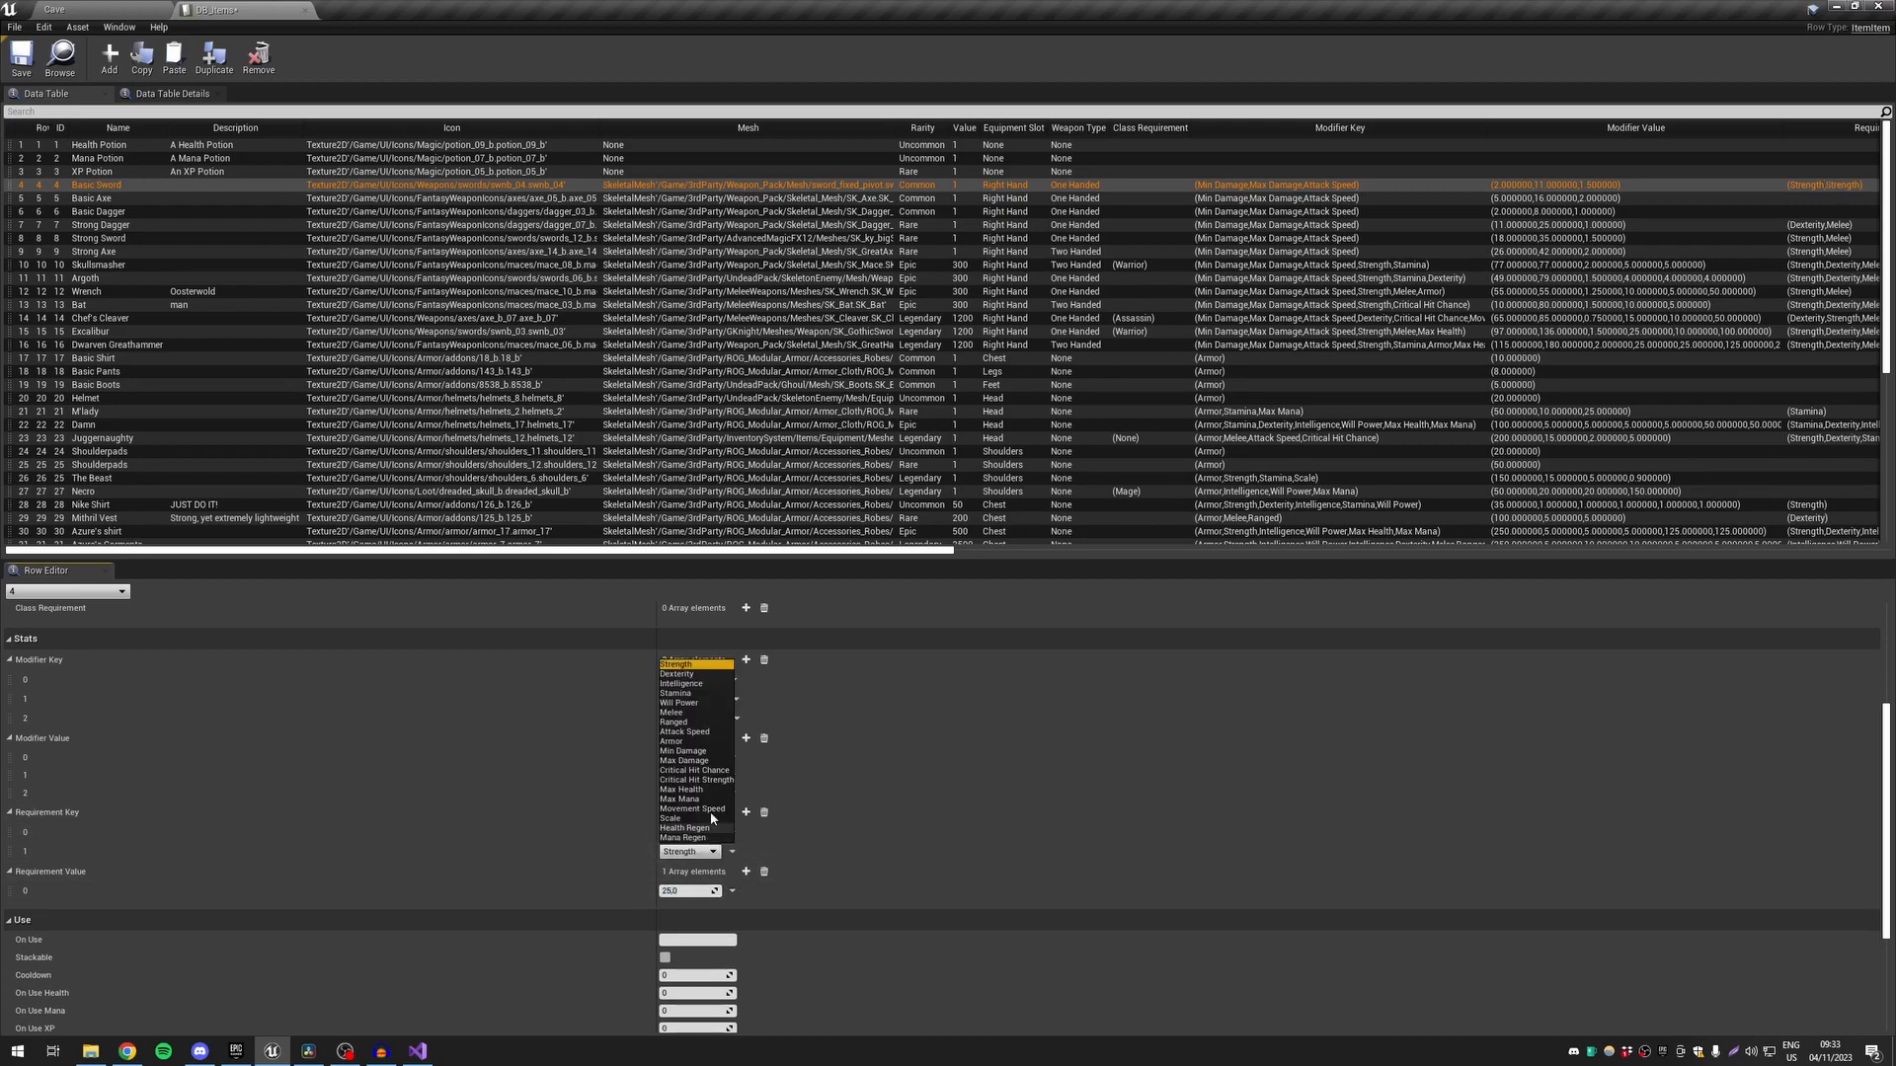
{"action": "left_click", "coordinate": [683, 741]}
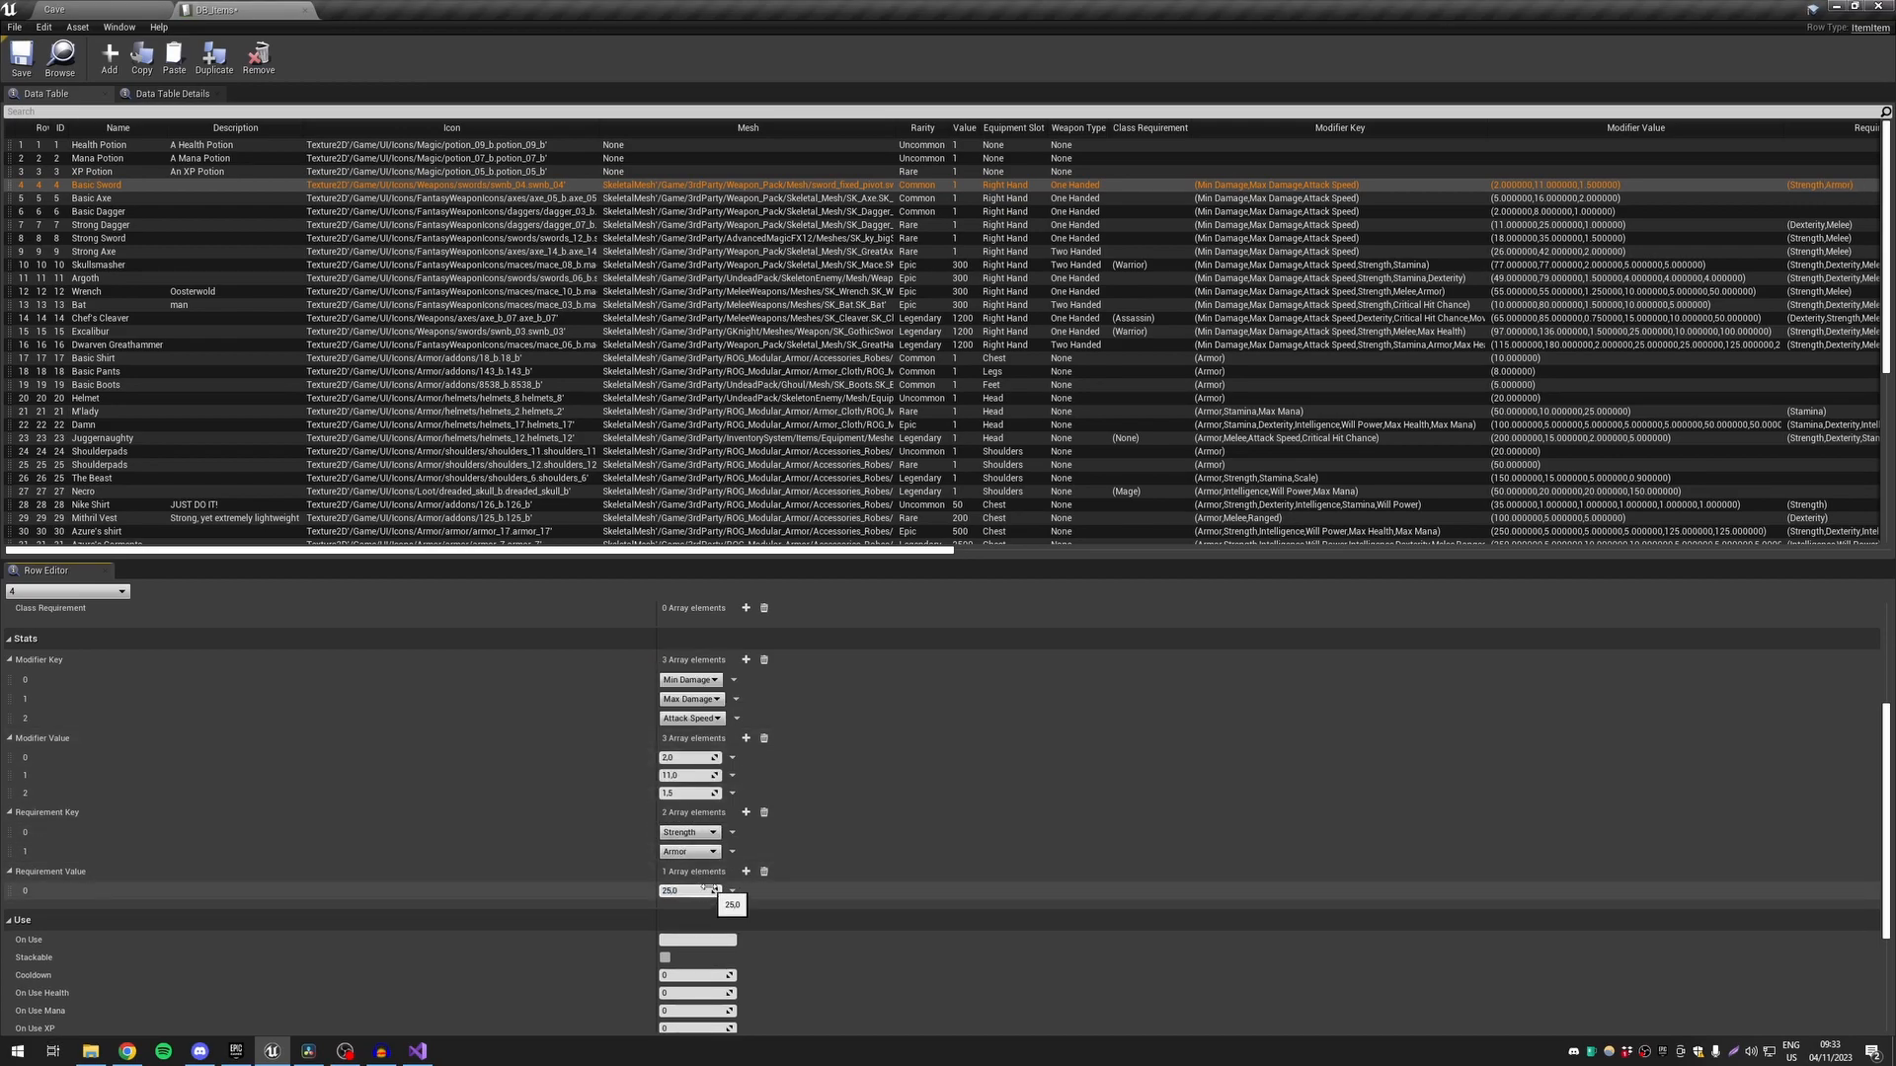
{"action": "left_click", "coordinate": [745, 872]}
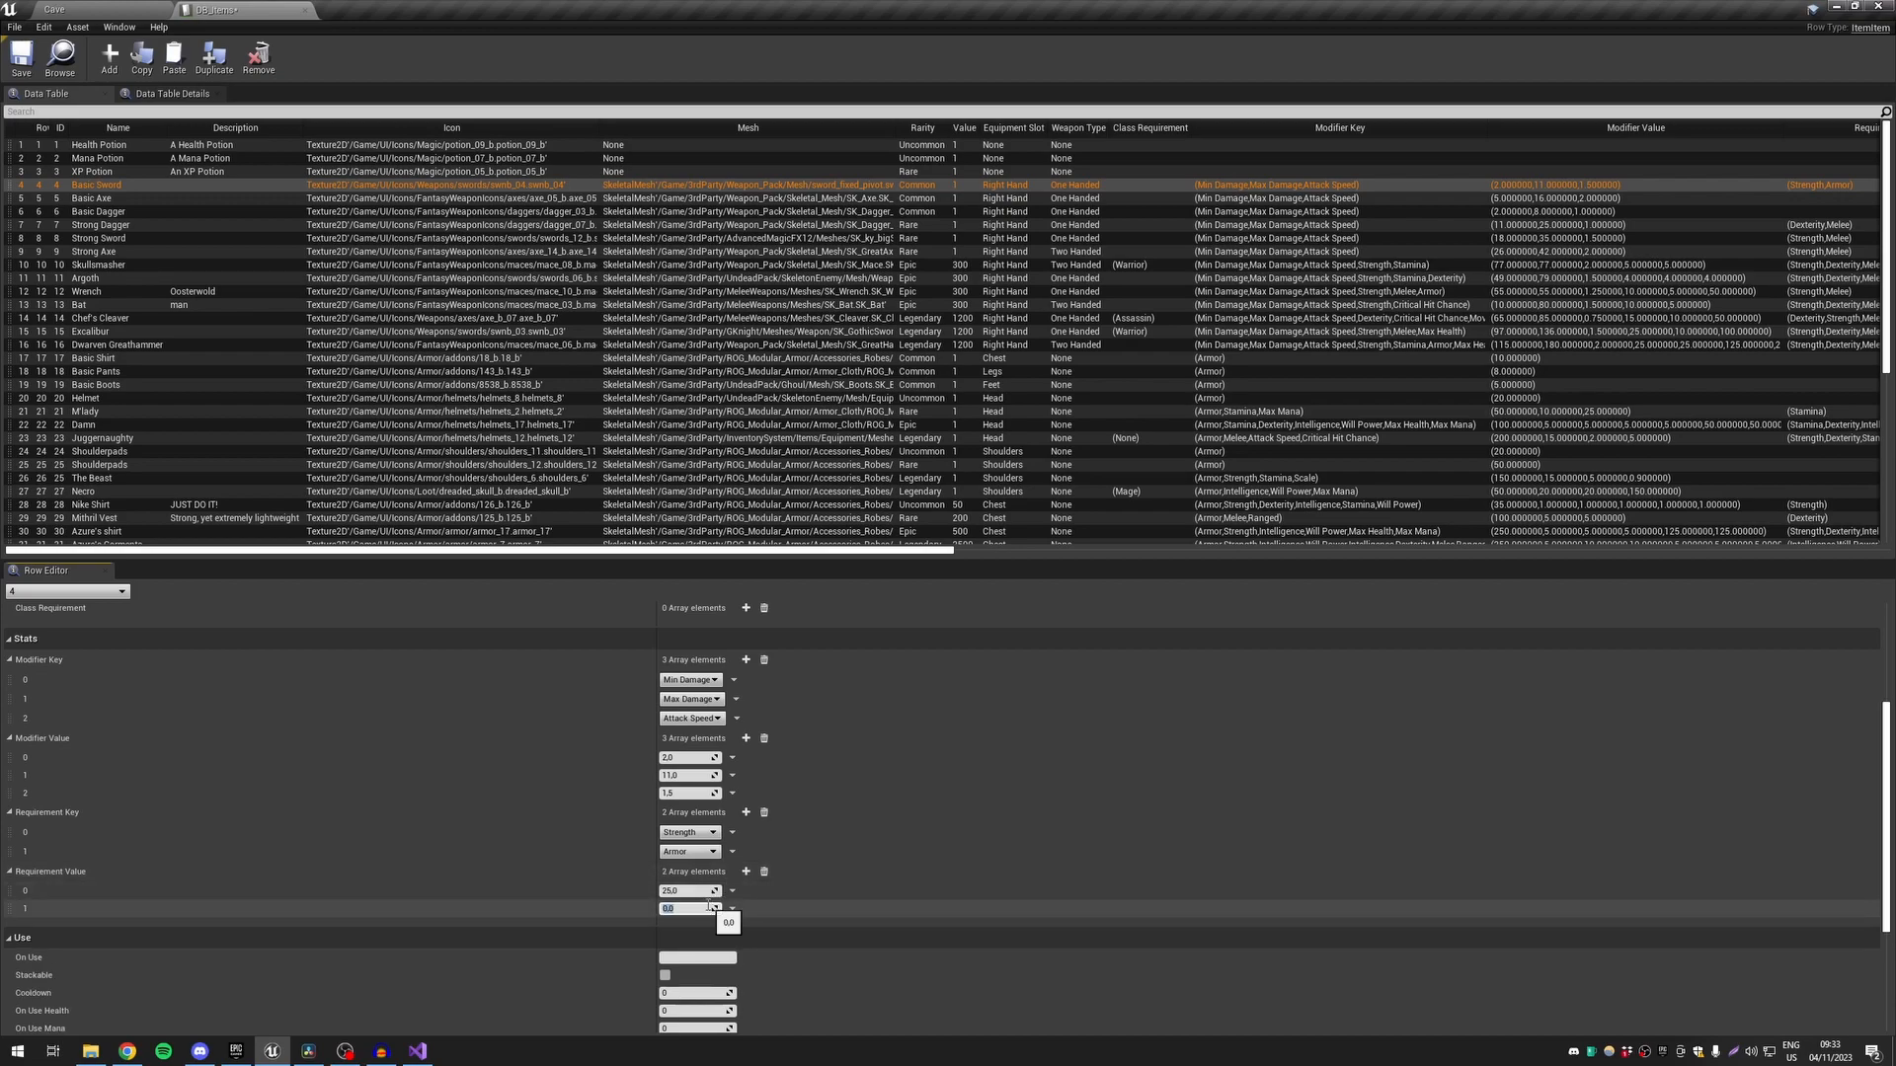
{"action": "scroll", "coordinate": [715, 889], "scroll_direction": "down", "scroll_amount": 2}
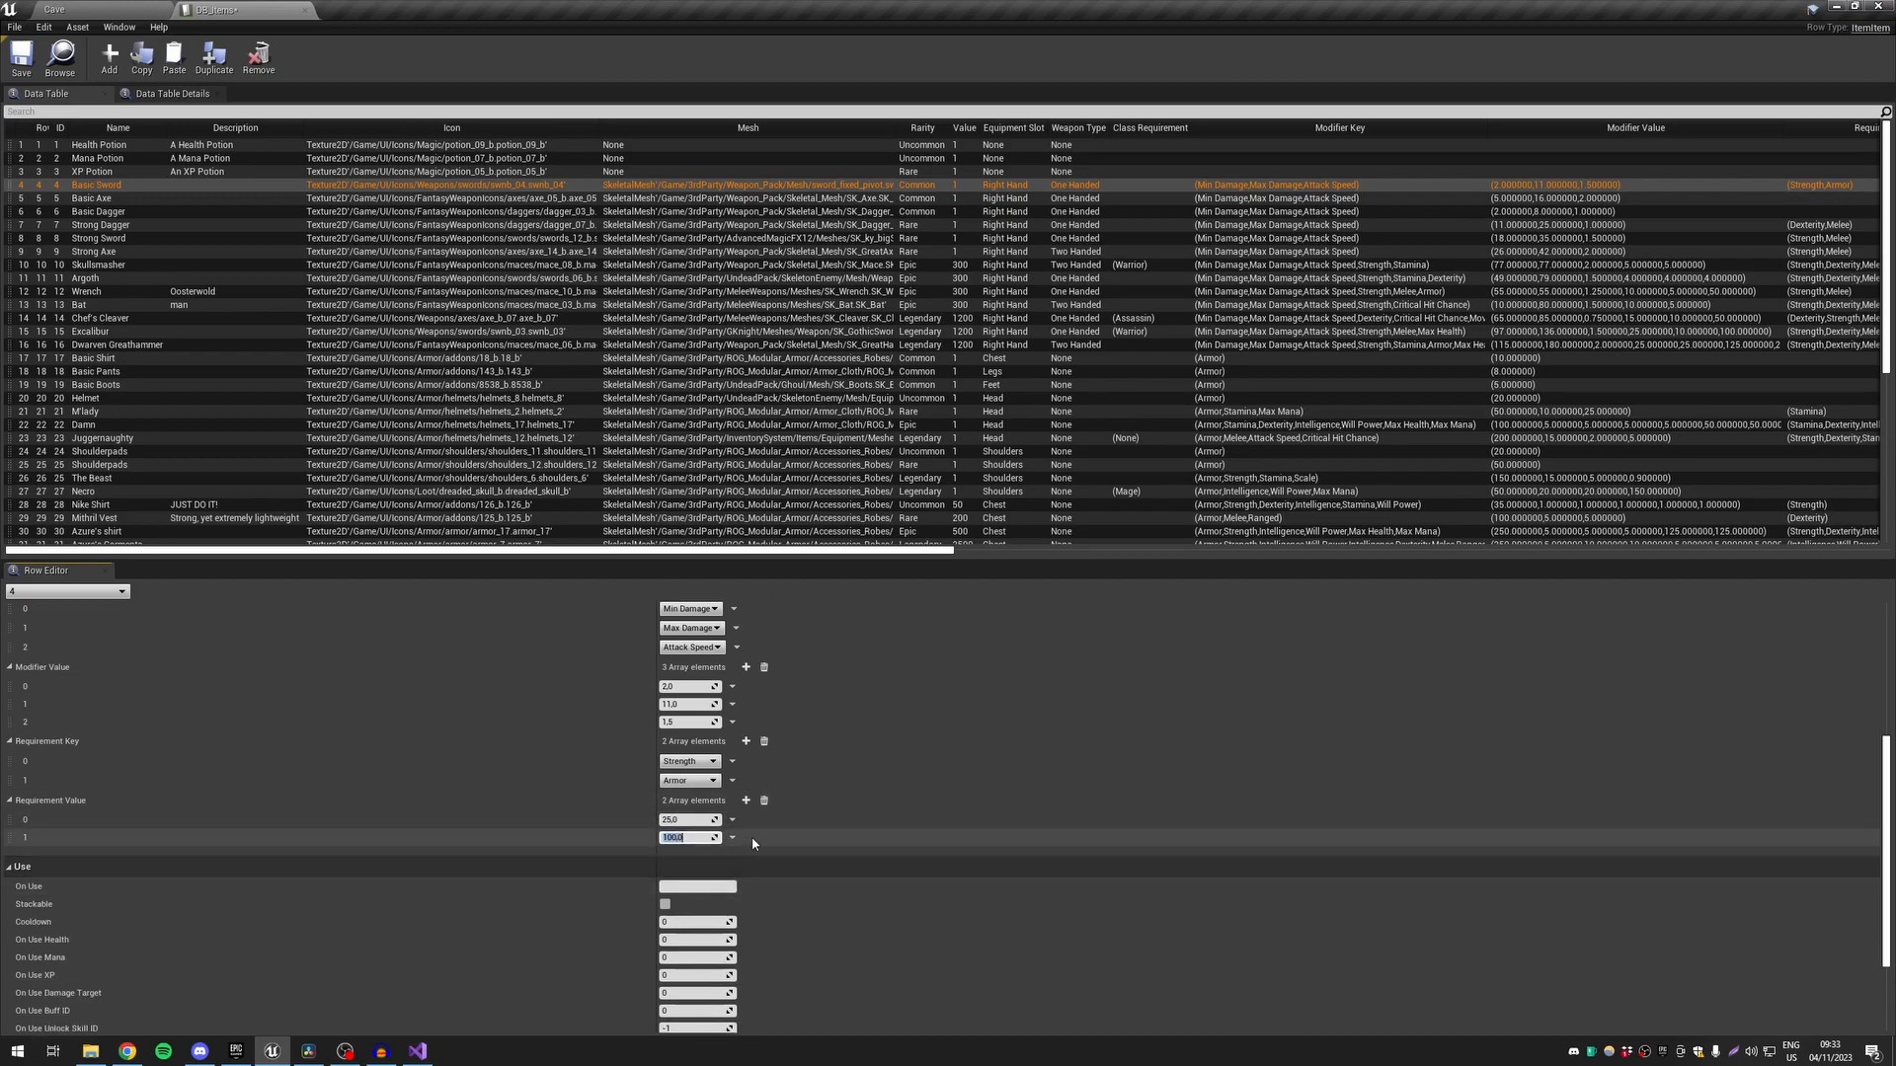
Add a third requirement of Min Damage 25 to the Basic Sword, and empty both the requirement key and requirement value lists
{"action": "left_click", "coordinate": [745, 741]}
{"action": "left_click", "coordinate": [706, 800]}
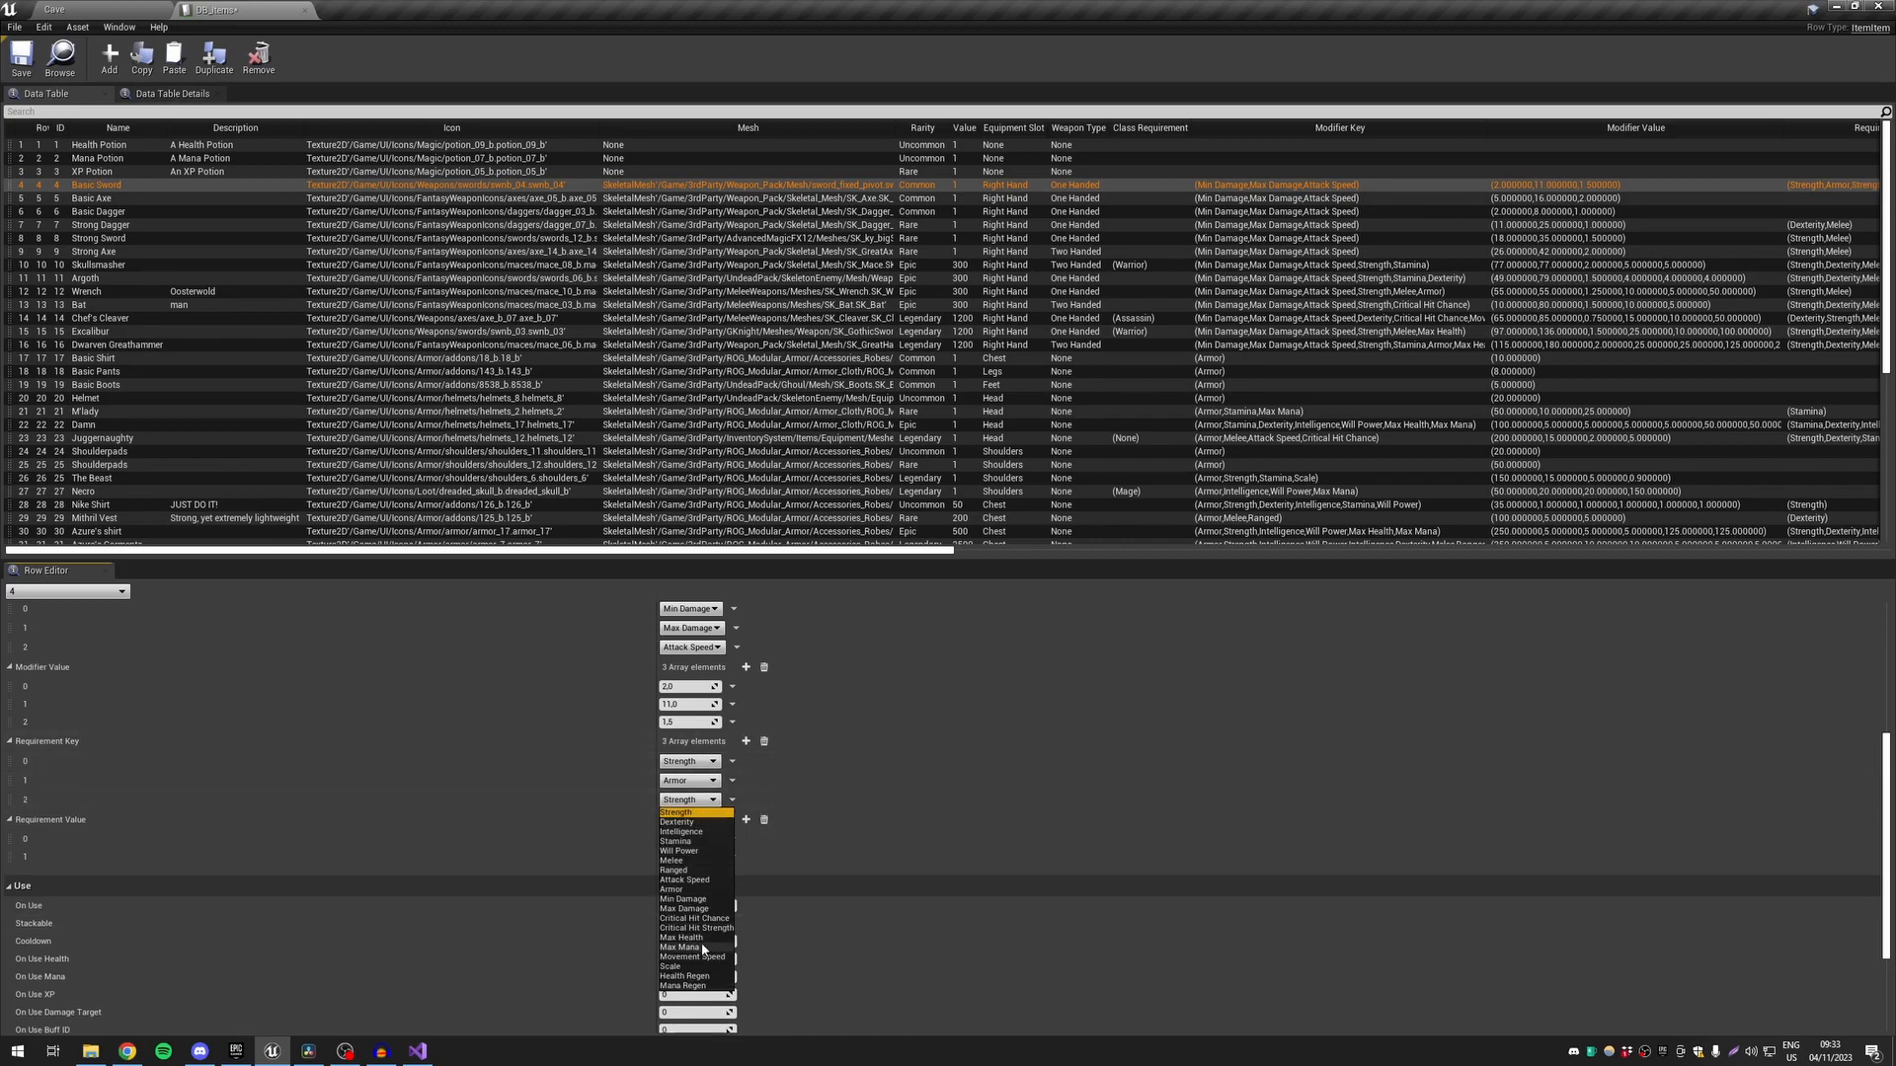
{"action": "left_click", "coordinate": [698, 899]}
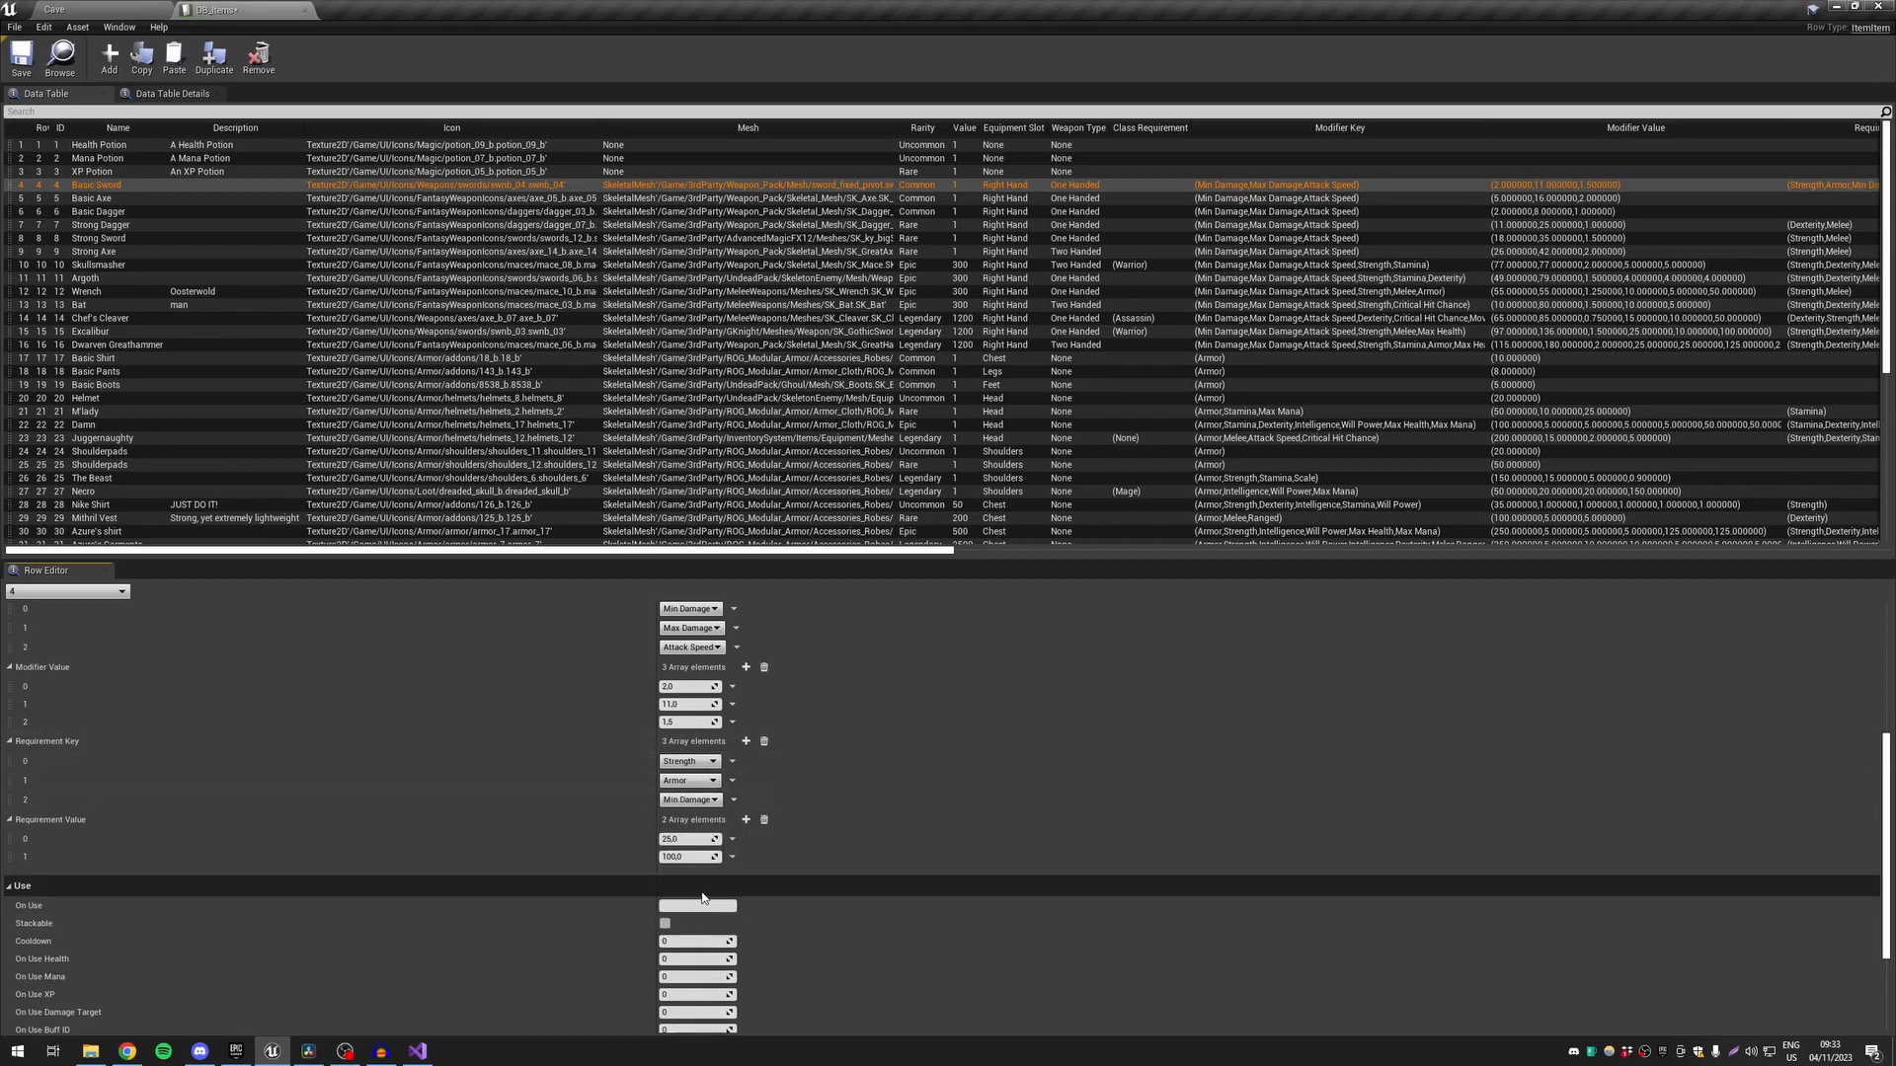
{"action": "left_click", "coordinate": [746, 820]}
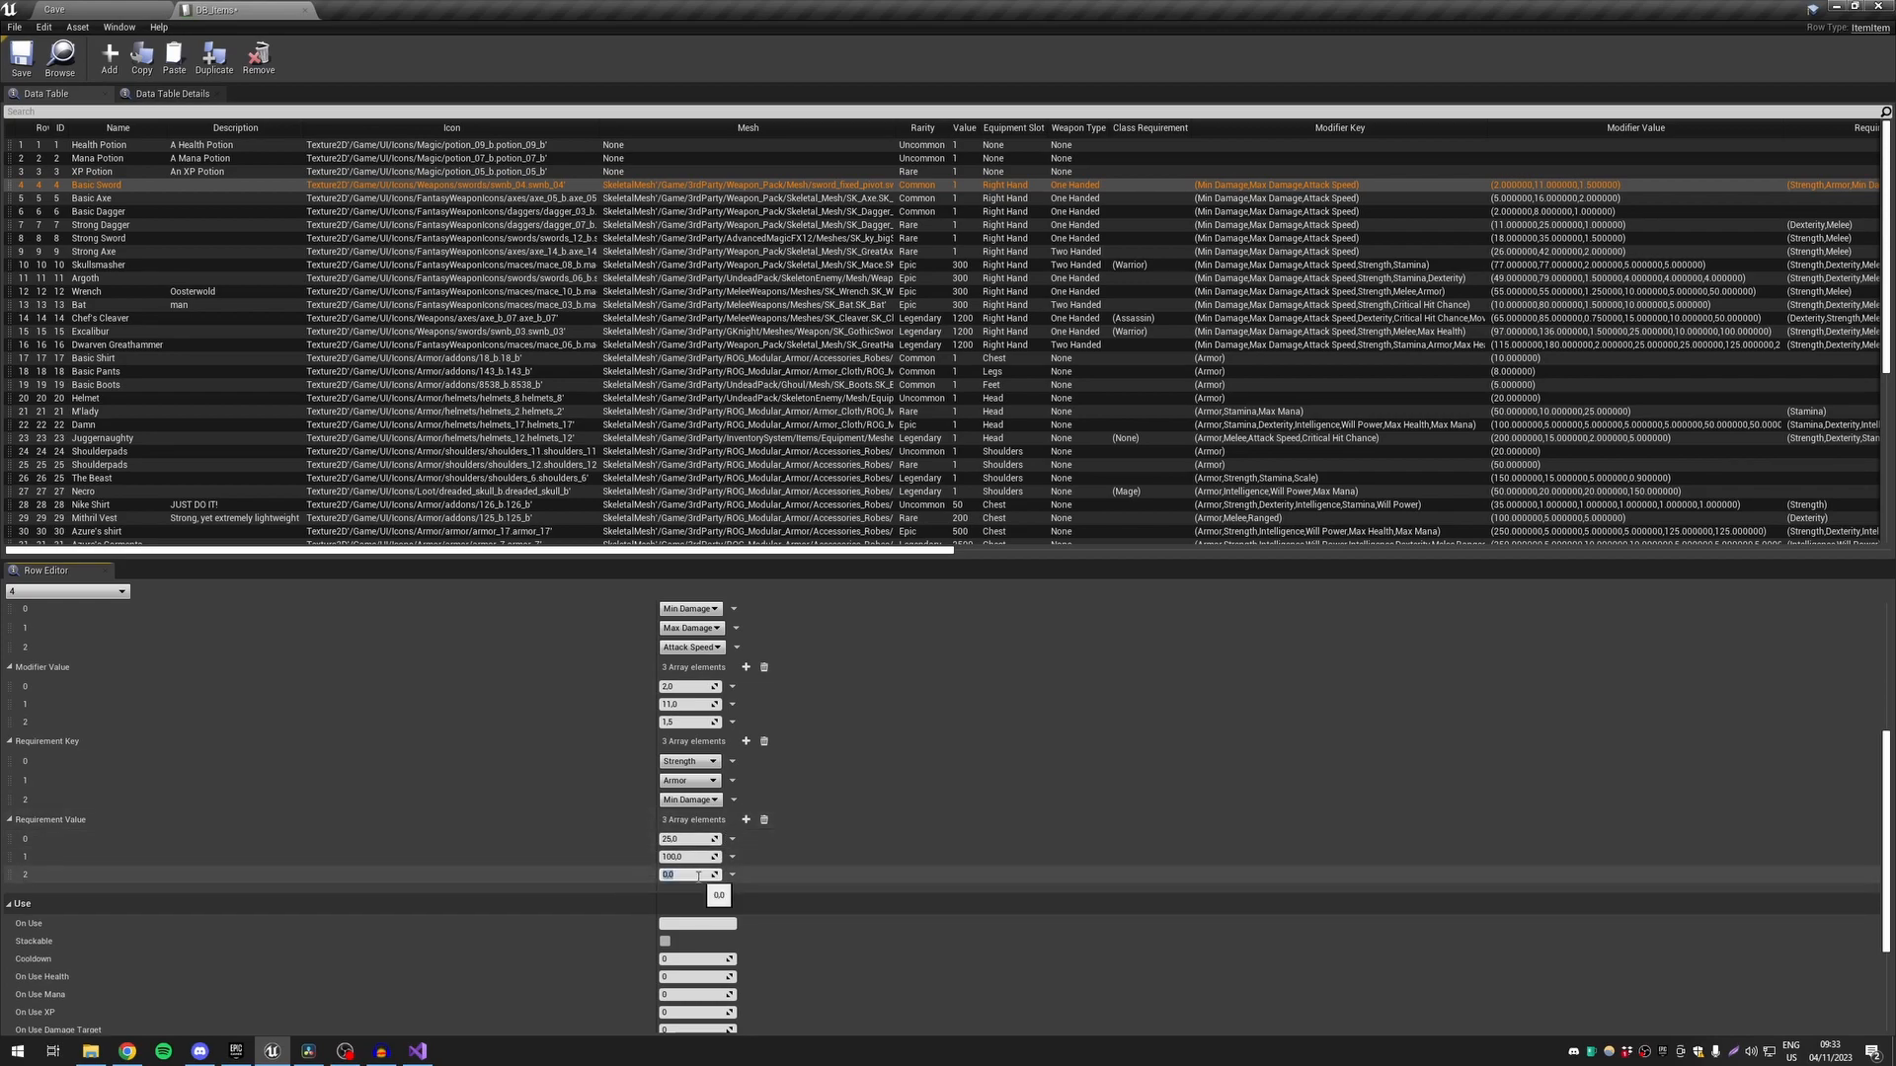
{"action": "left_click", "coordinate": [763, 740]}
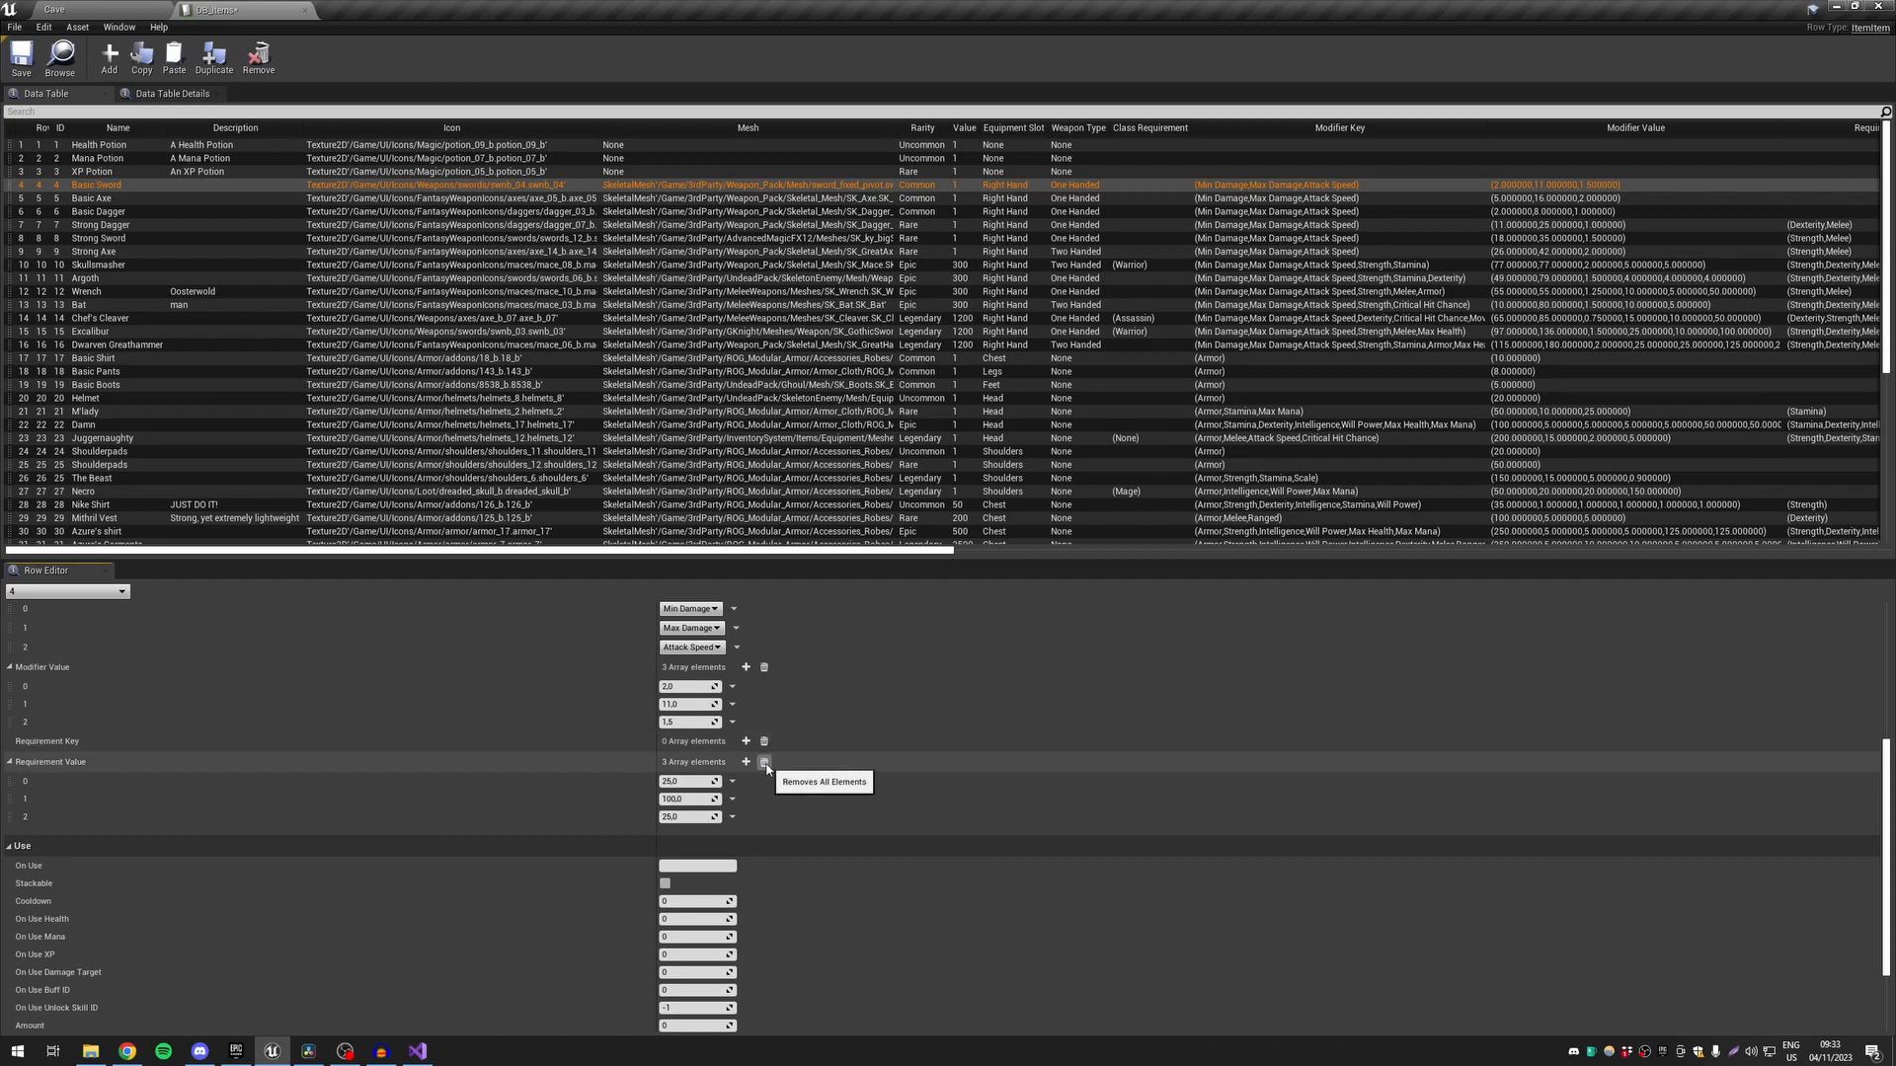
{"action": "left_click", "coordinate": [763, 763]}
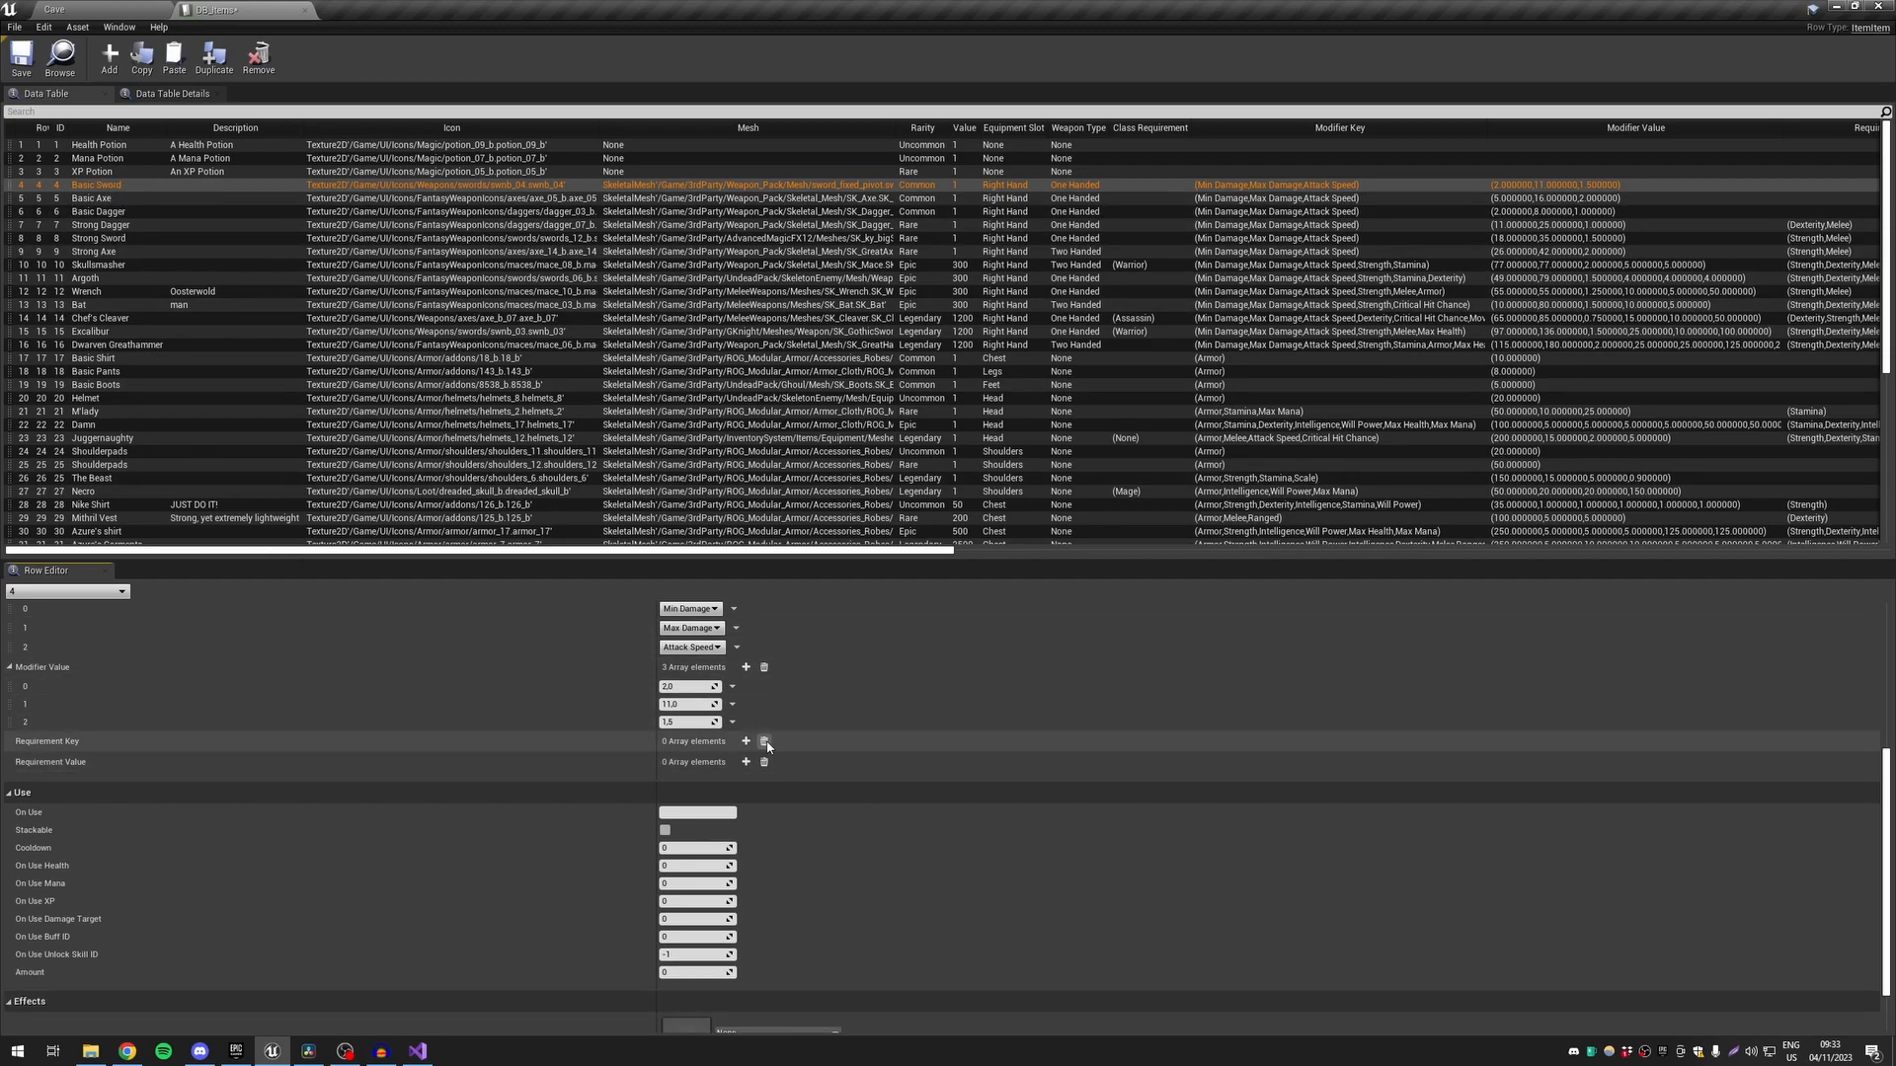
Look over the Basic Sword's Use and Effects fields and the table's armor rows, and select the Wedding Ring
{"action": "scroll", "coordinate": [410, 751], "scroll_direction": "down", "scroll_amount": 3}
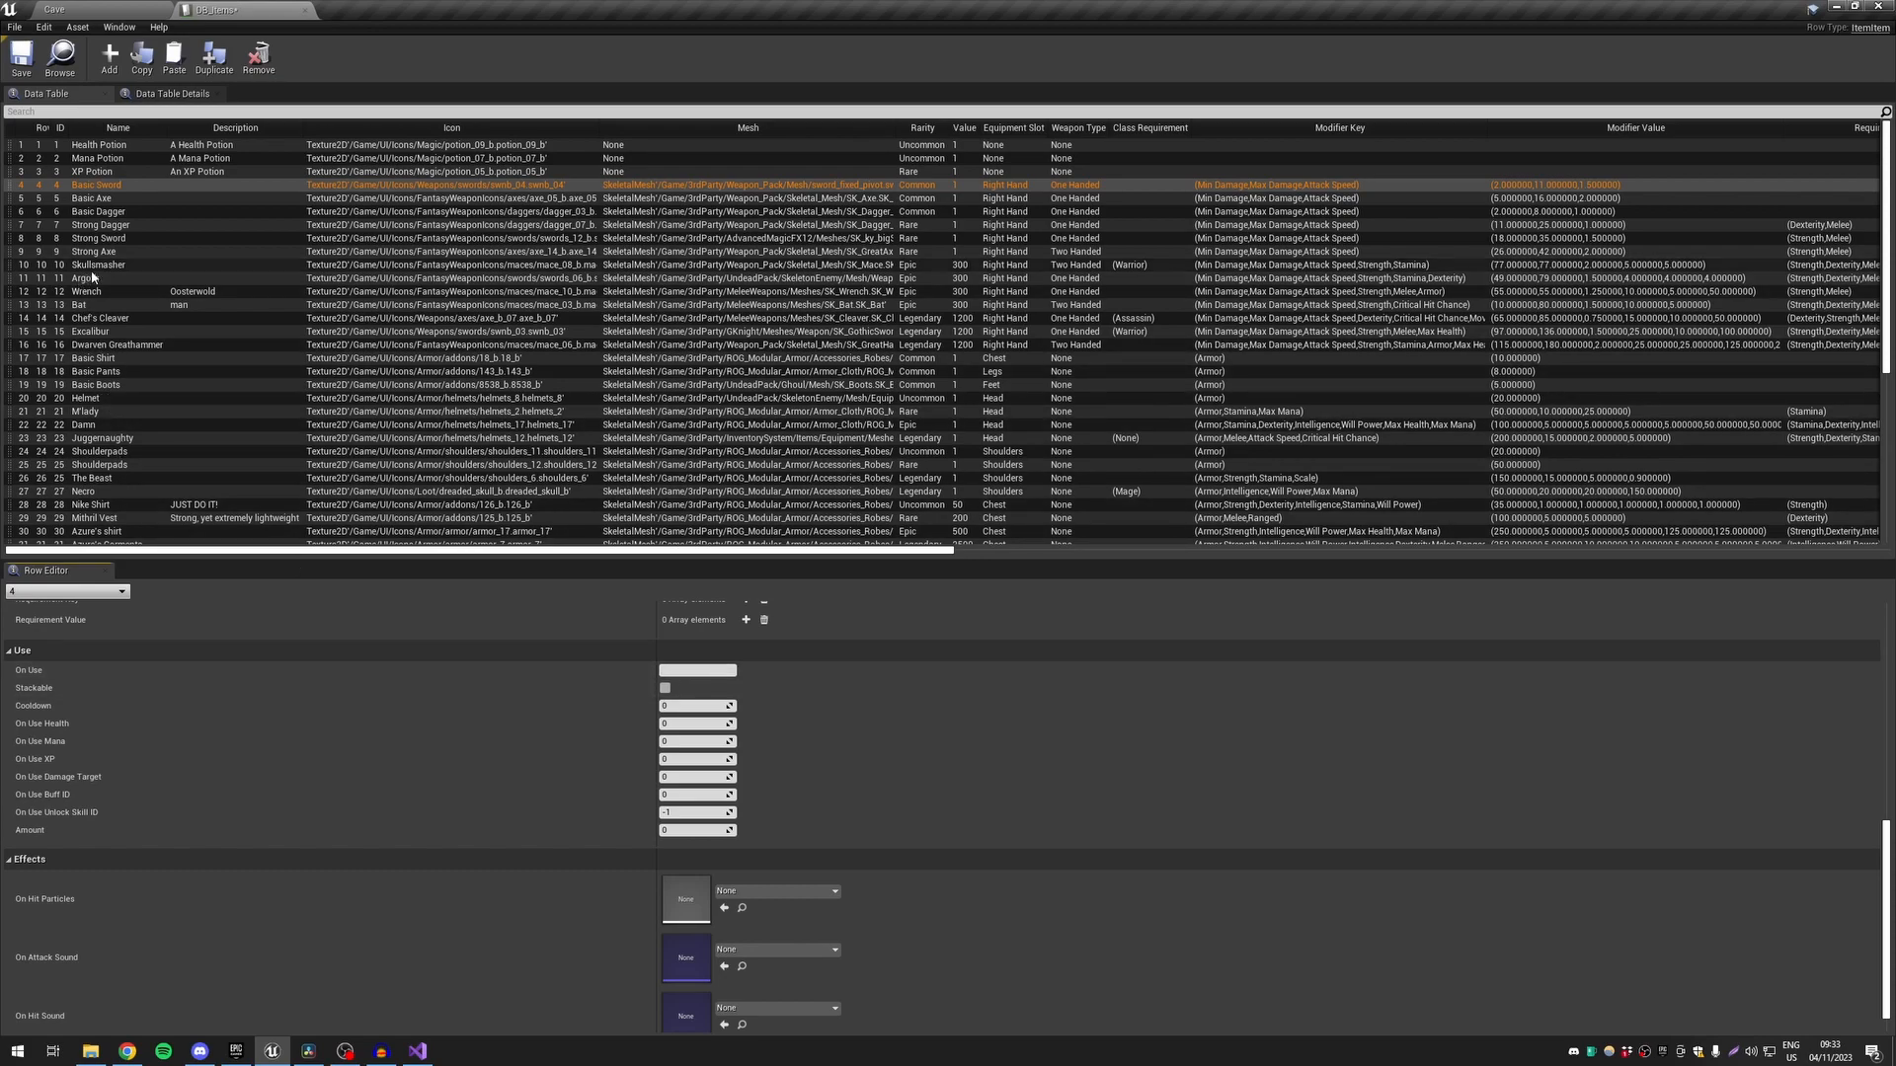
{"action": "scroll", "coordinate": [142, 286], "scroll_direction": "down", "scroll_amount": 3}
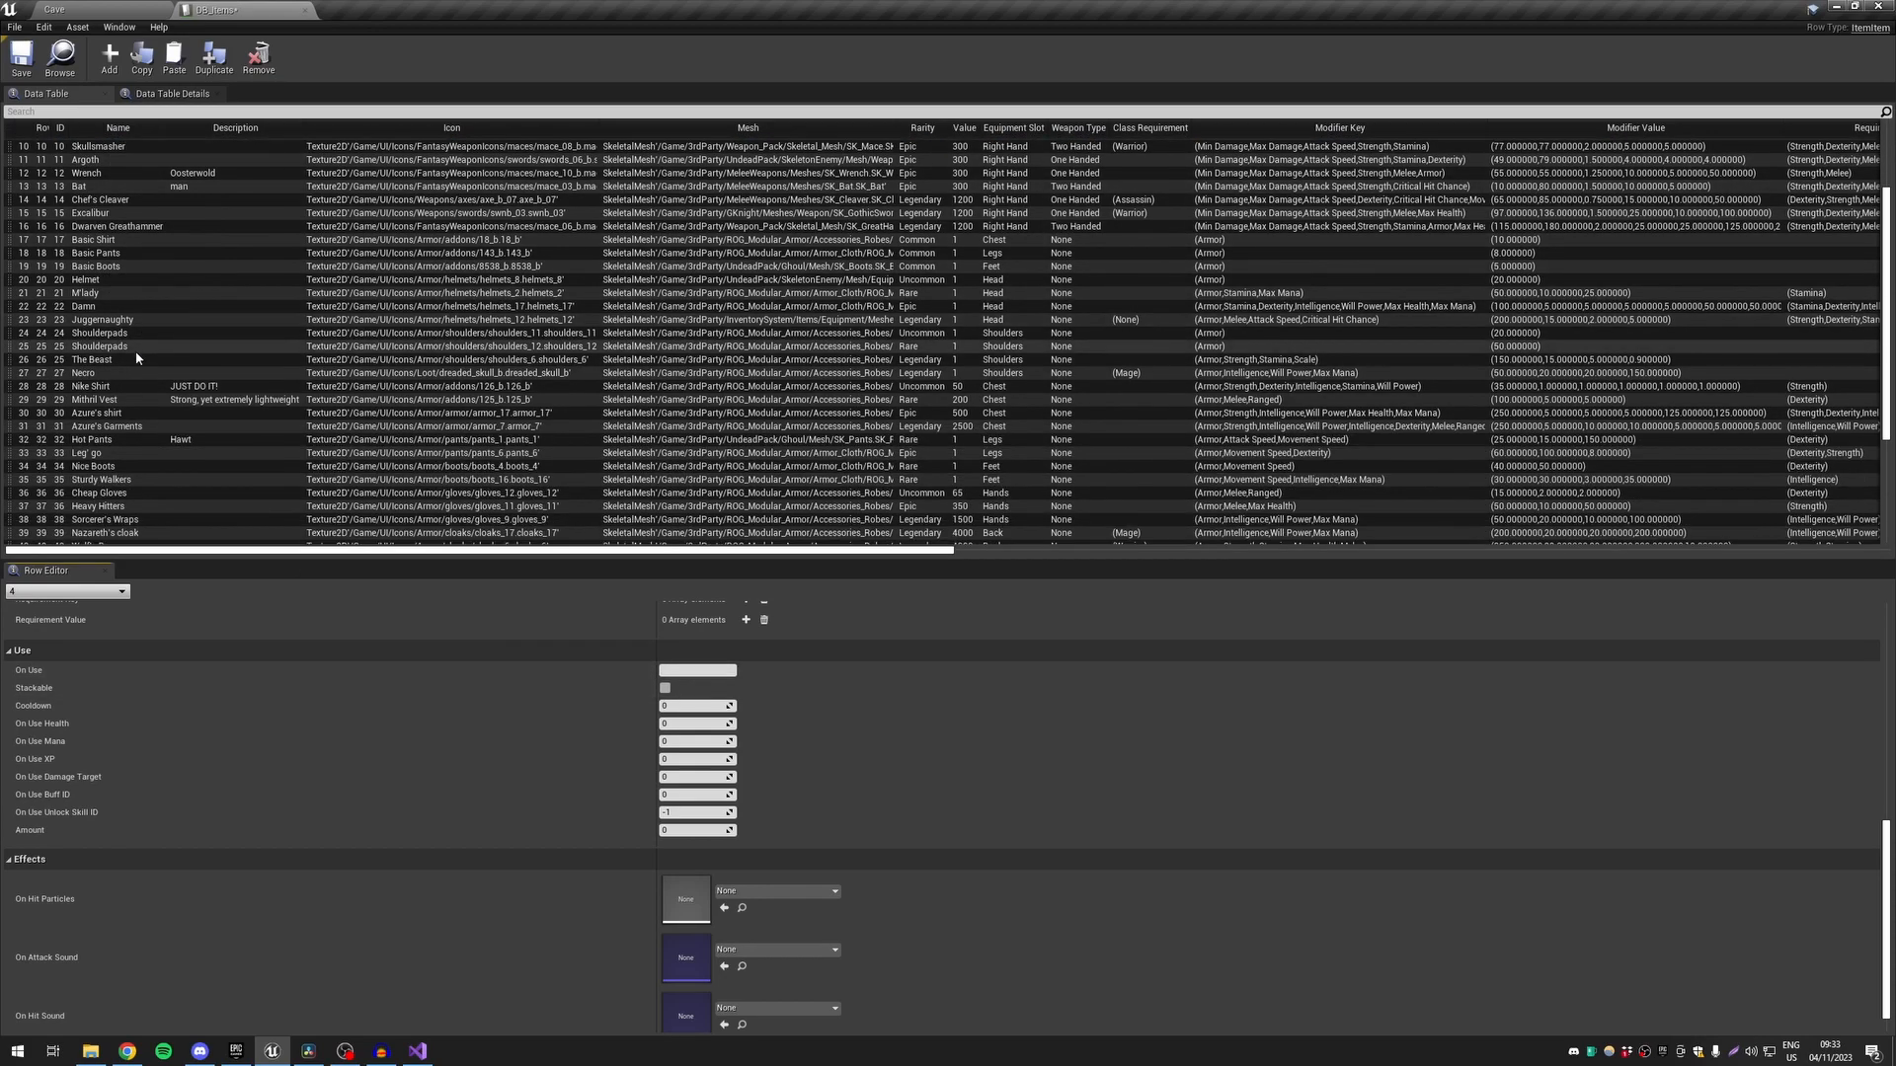
{"action": "scroll", "coordinate": [138, 413], "scroll_direction": "down", "scroll_amount": 1}
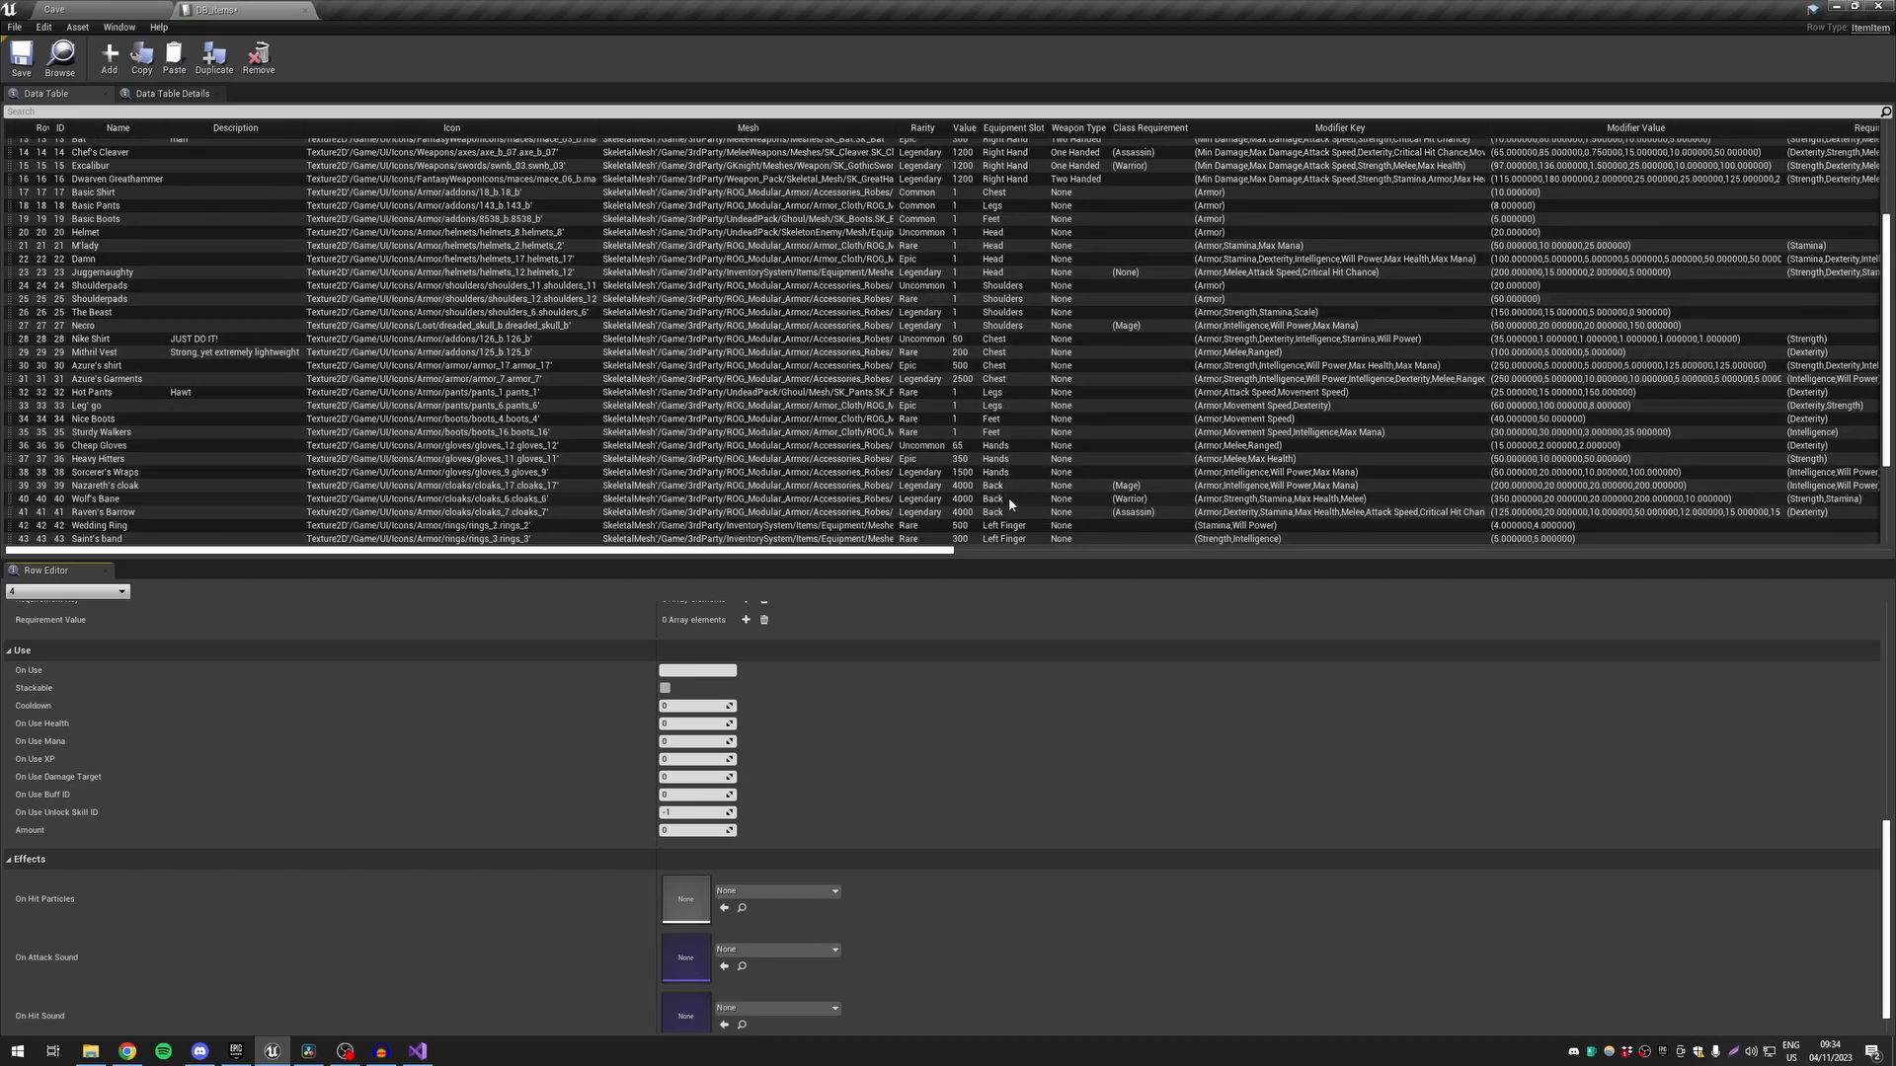
{"action": "left_click", "coordinate": [1007, 526]}
{"action": "scroll", "coordinate": [158, 460], "scroll_direction": "down", "scroll_amount": 3}
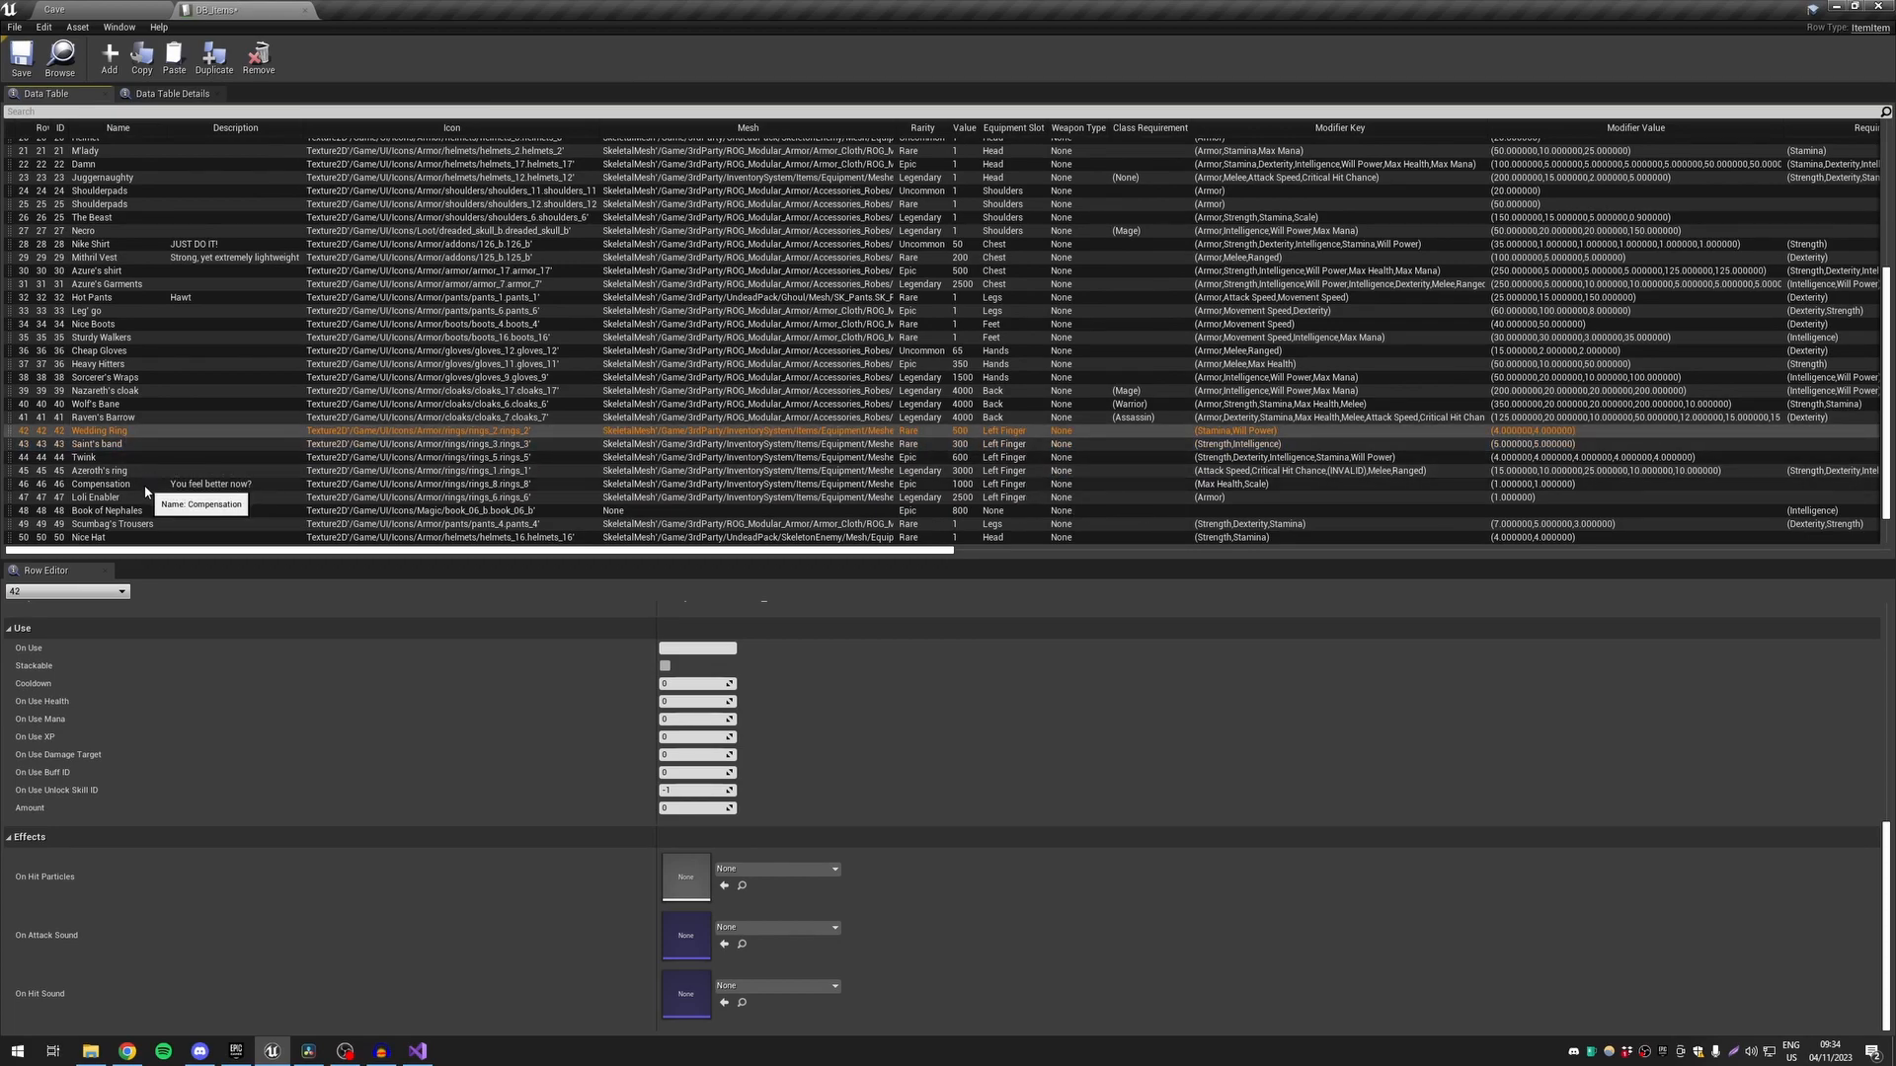
Inspect the row details of Azeroth's ring, Compensation, Saint's band and the Wedding Ring
{"action": "left_click", "coordinate": [126, 471]}
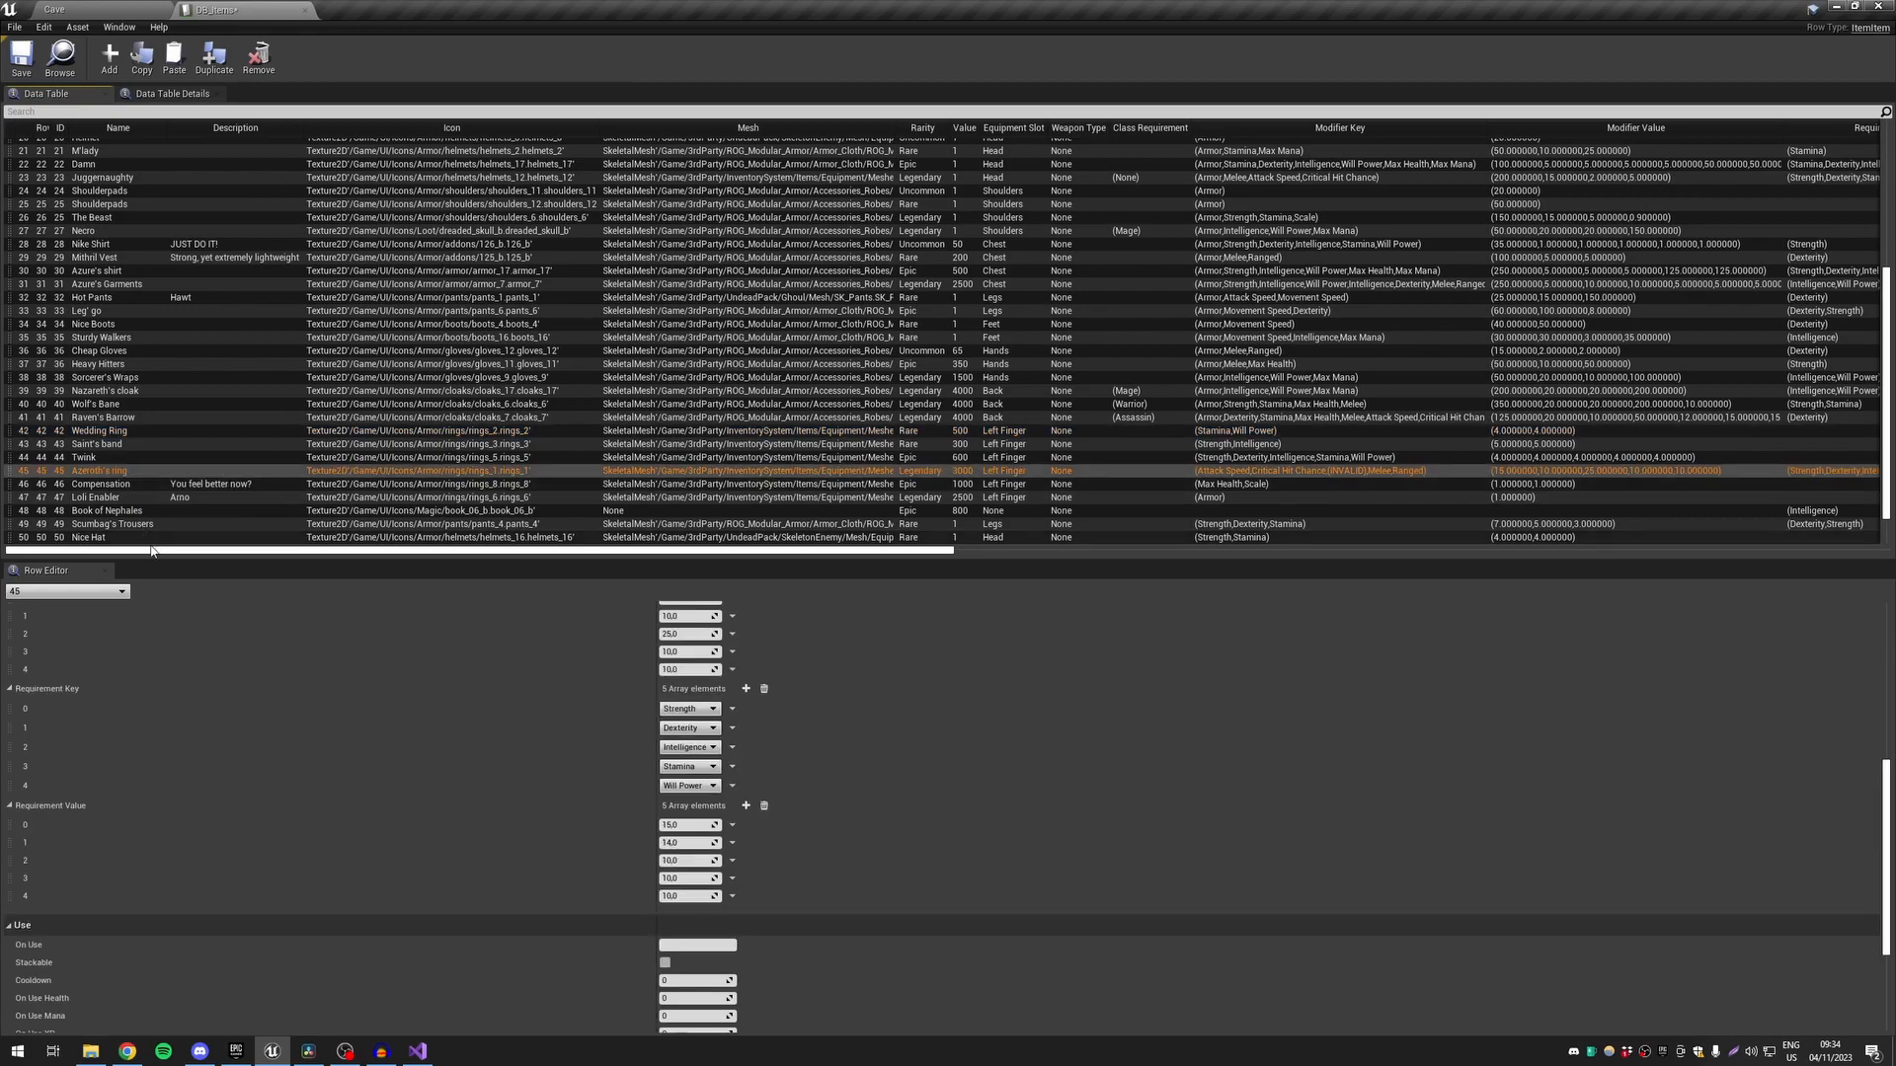
{"action": "scroll", "coordinate": [169, 682], "scroll_direction": "down", "scroll_amount": 1}
{"action": "scroll", "coordinate": [169, 682], "scroll_direction": "down", "scroll_amount": 1}
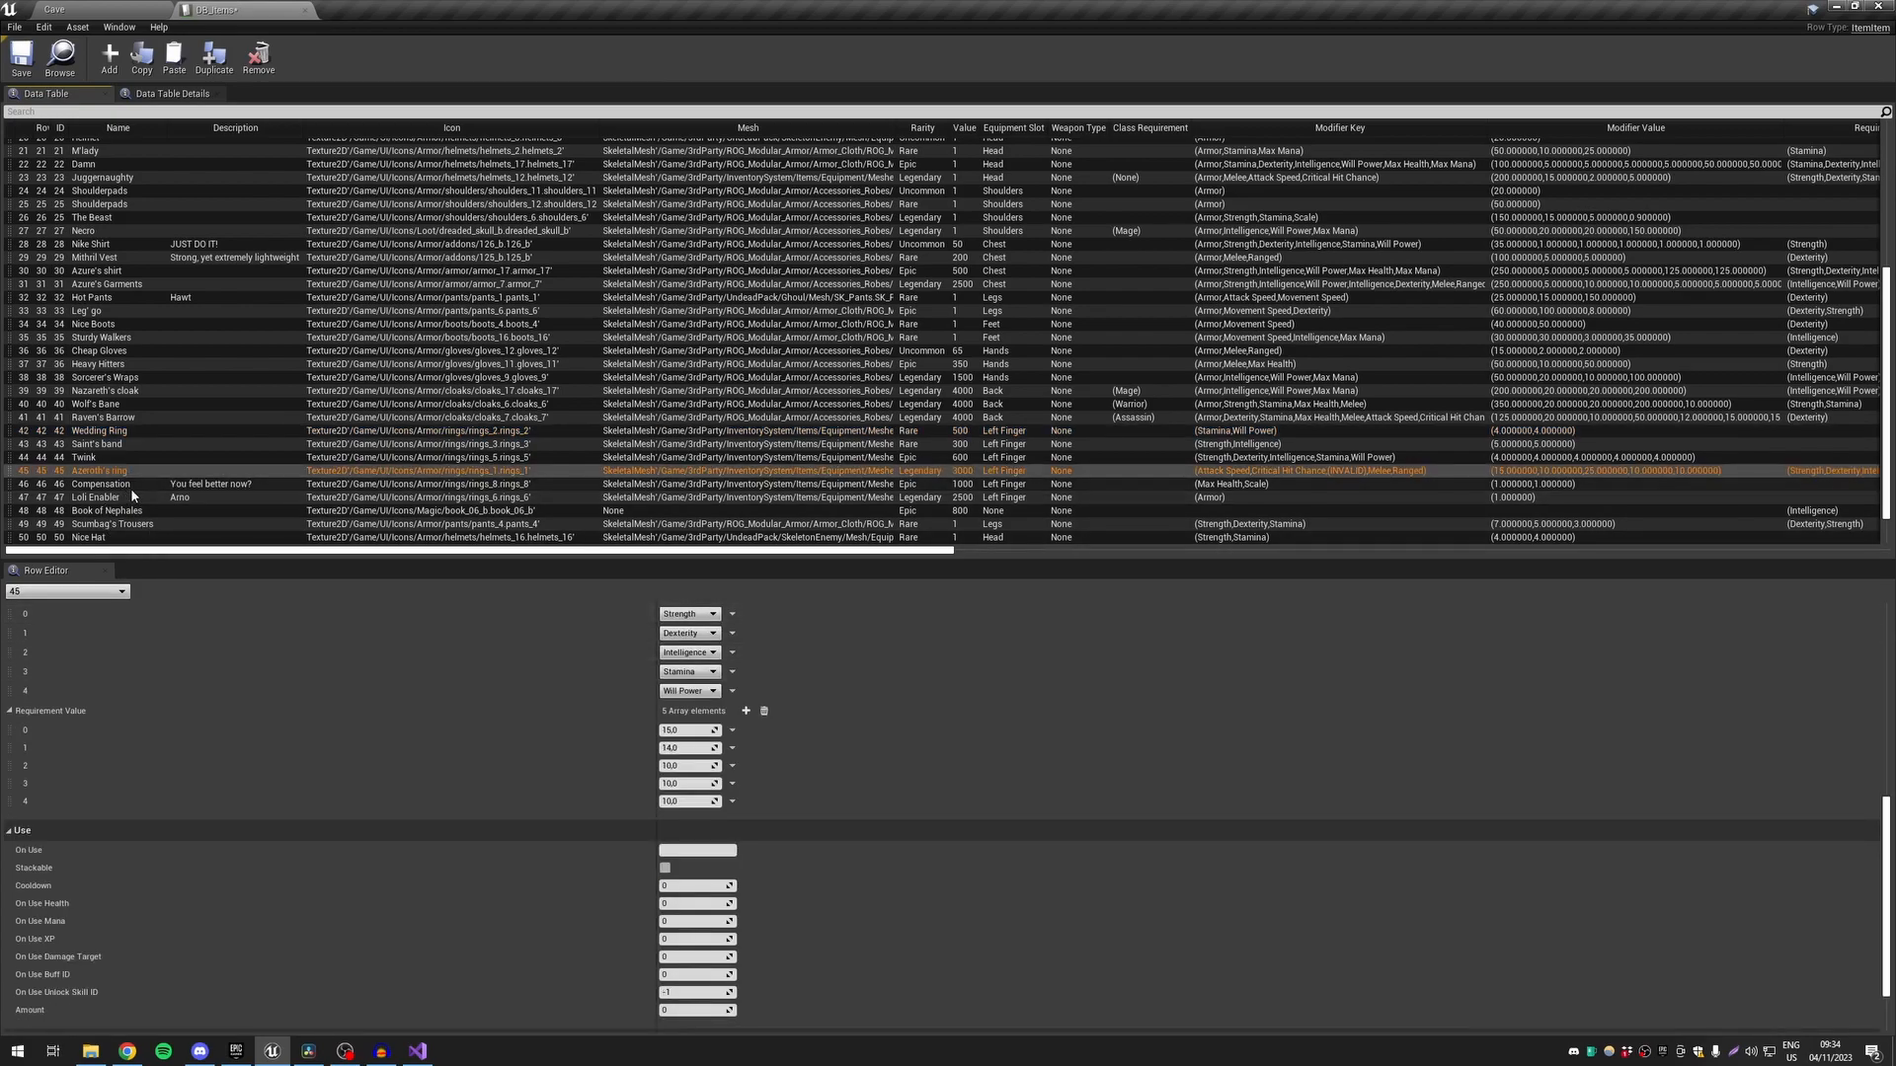
{"action": "left_click", "coordinate": [128, 485]}
{"action": "left_click", "coordinate": [110, 452]}
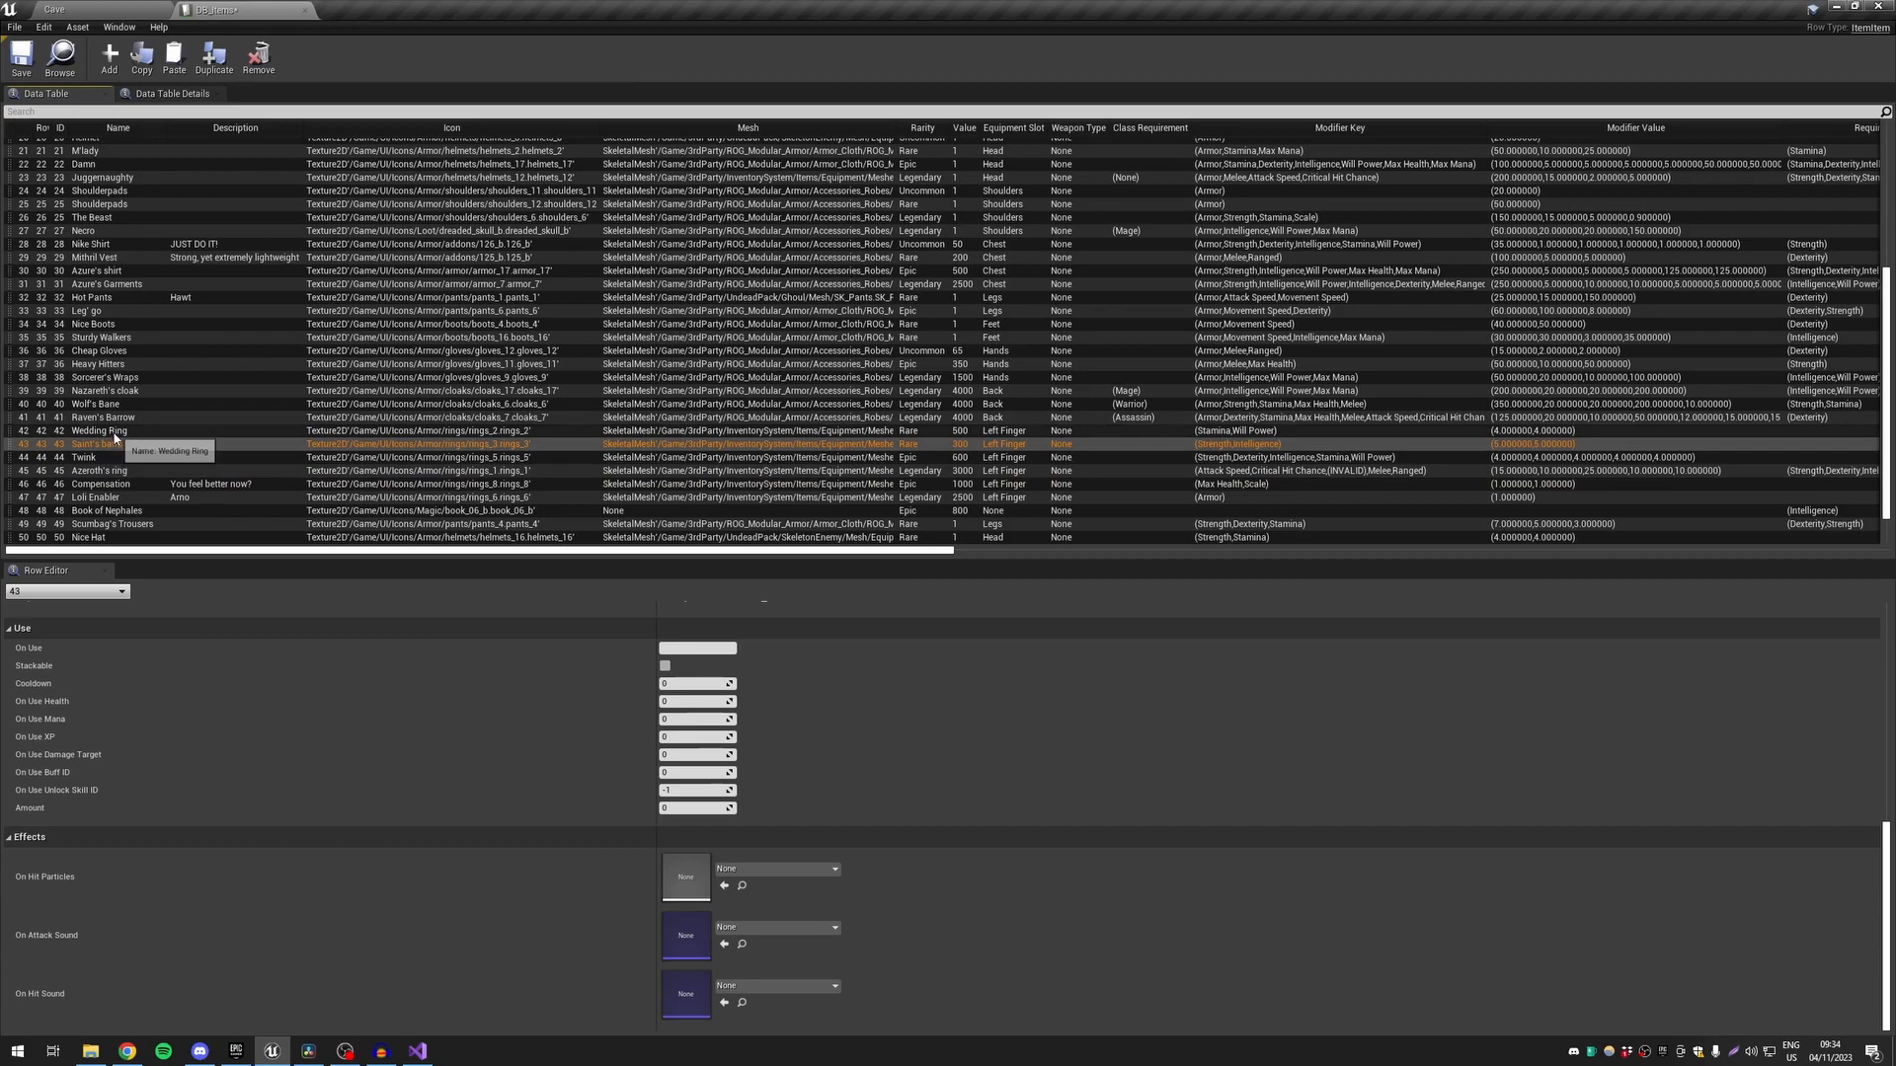
{"action": "left_click", "coordinate": [111, 432]}
{"action": "scroll", "coordinate": [197, 707], "scroll_direction": "up", "scroll_amount": 2}
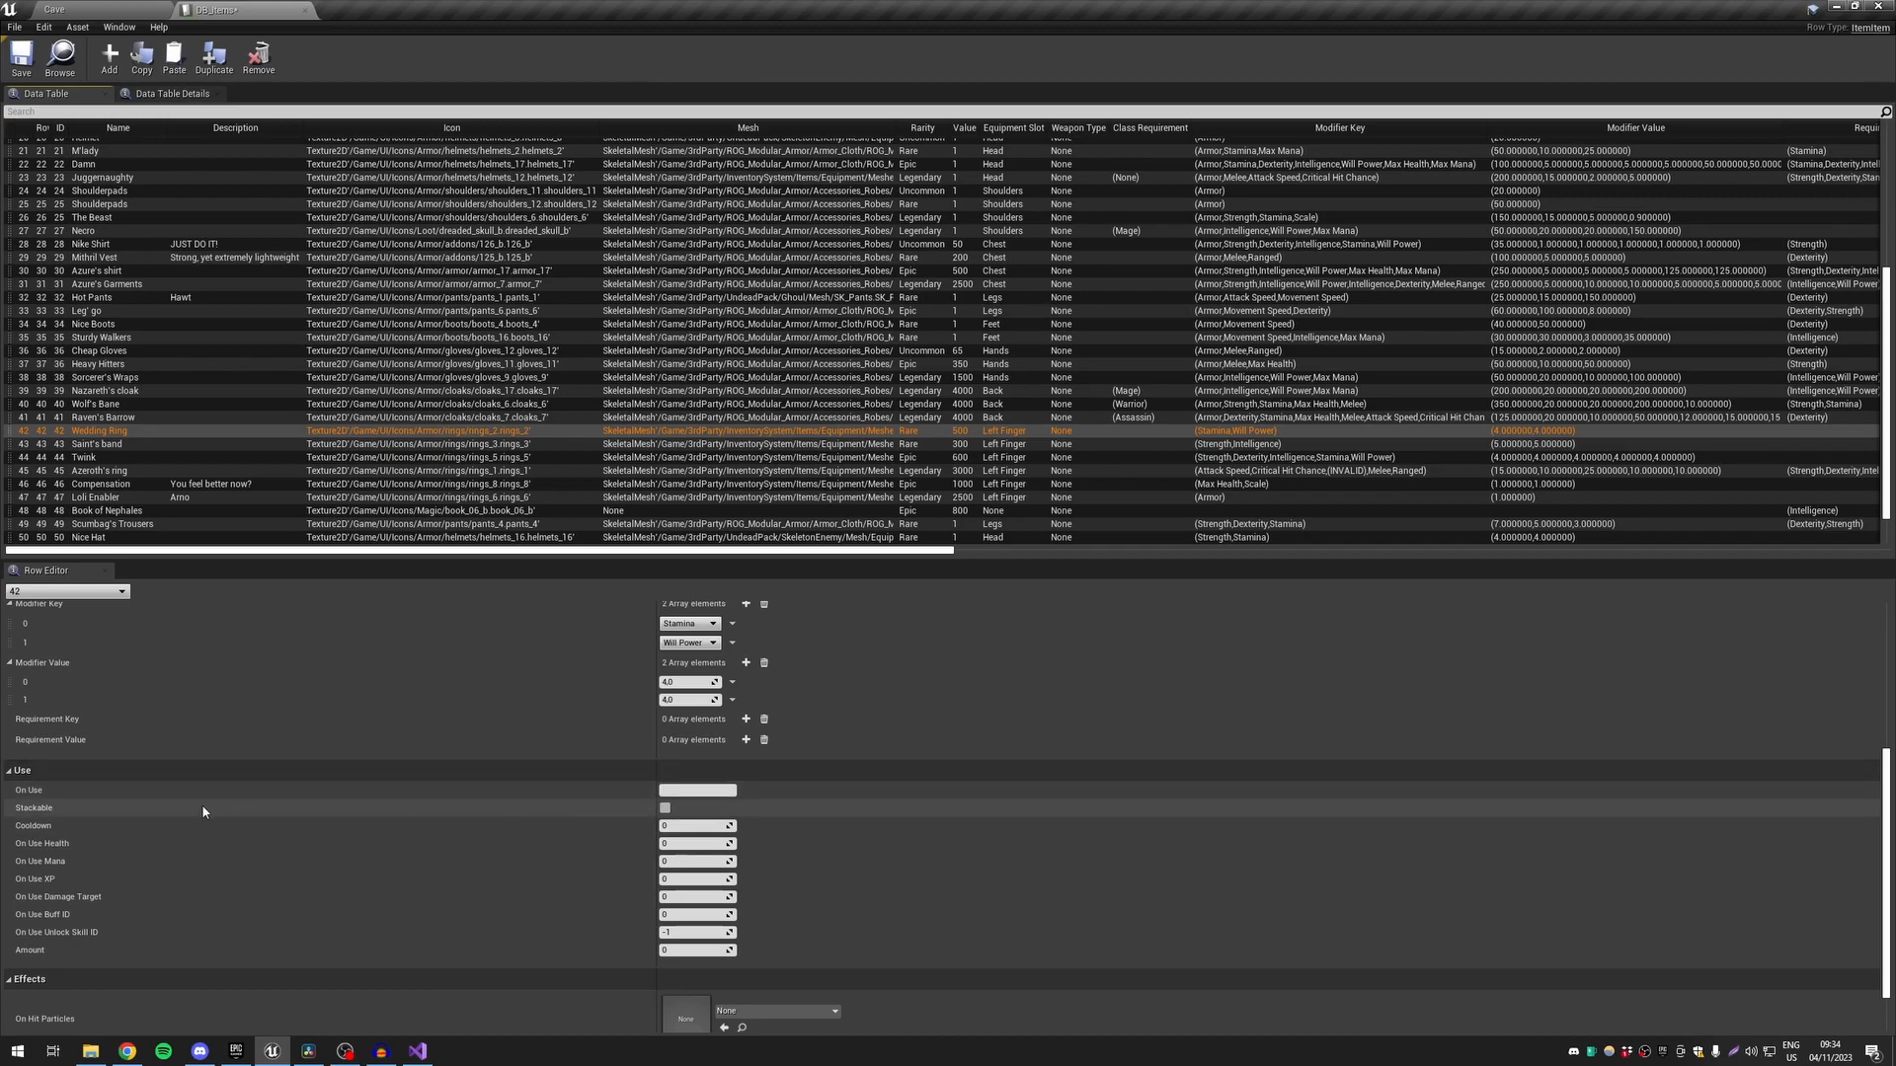
{"action": "scroll", "coordinate": [202, 804], "scroll_direction": "down", "scroll_amount": 2}
Select the Health Potion and examine its Use and Effects sections, collapsing Effects
{"action": "scroll", "coordinate": [146, 321], "scroll_direction": "up", "scroll_amount": 3}
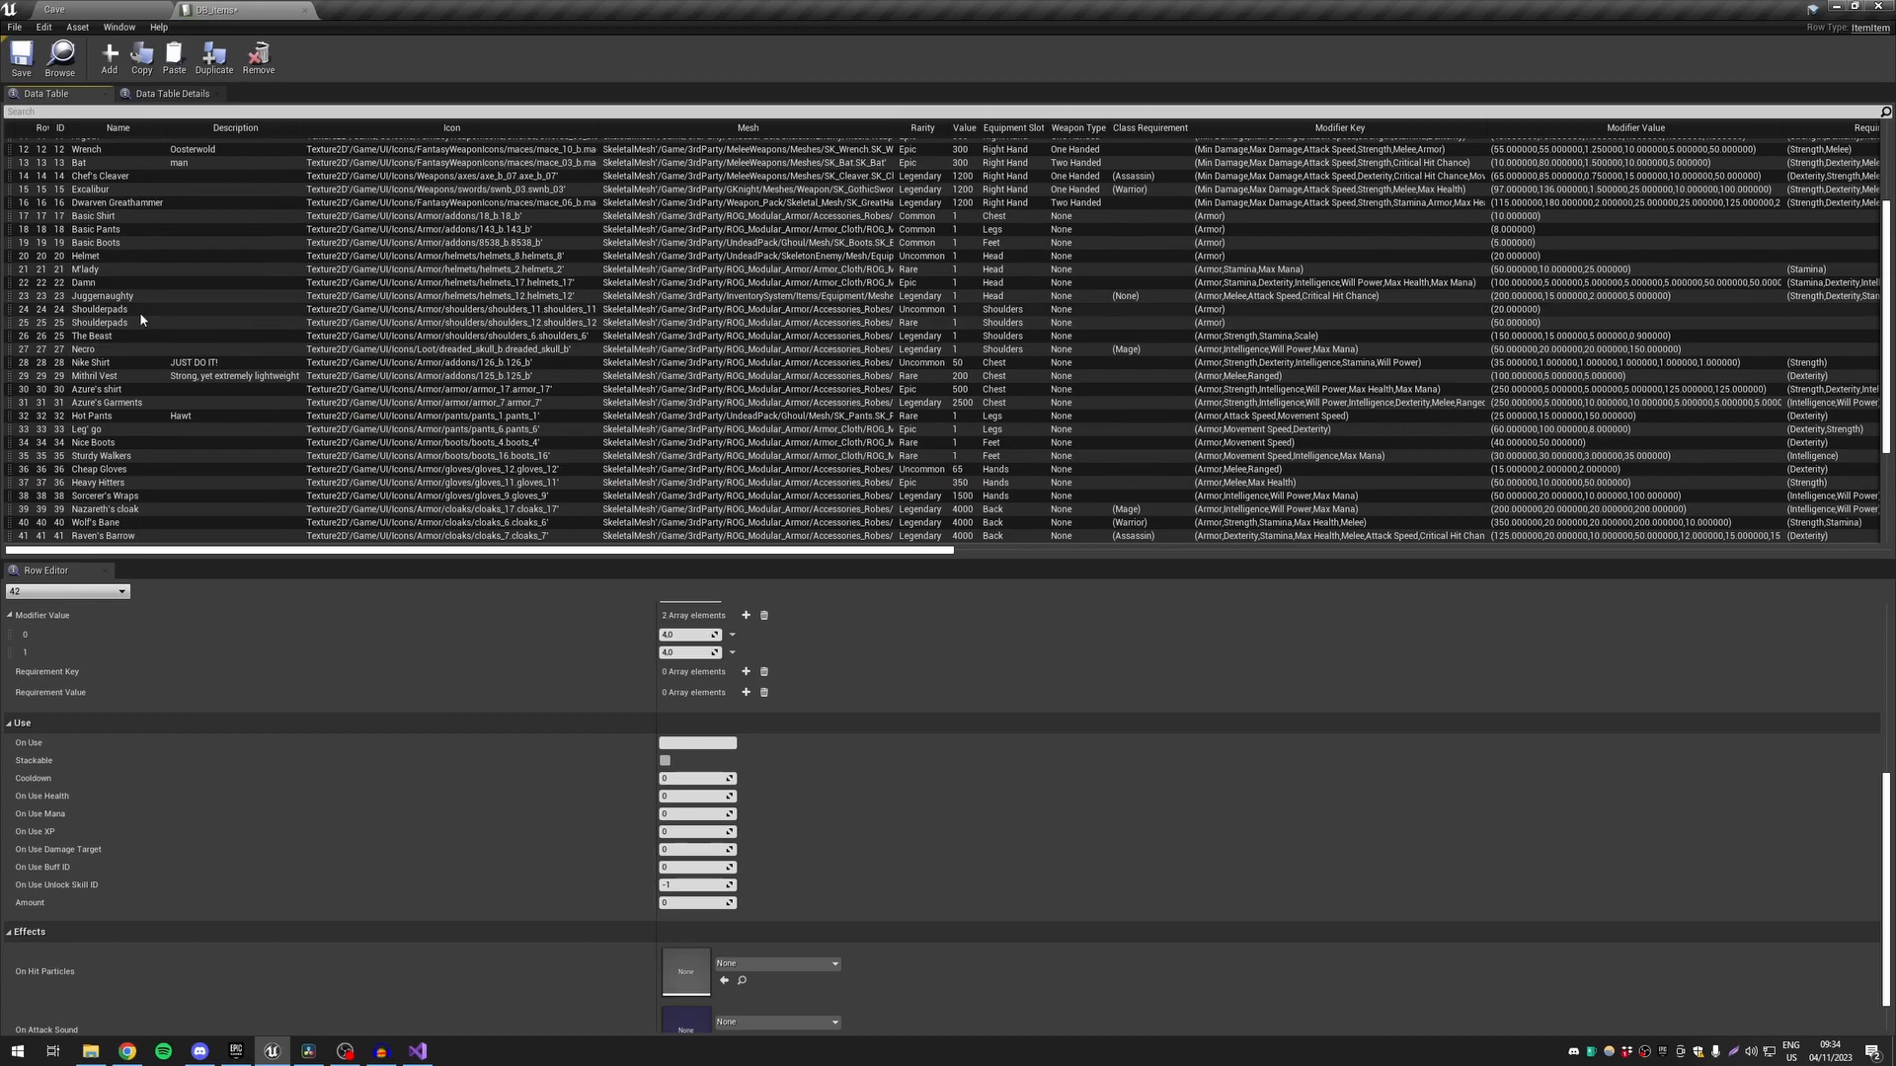
{"action": "scroll", "coordinate": [146, 321], "scroll_direction": "up", "scroll_amount": 4}
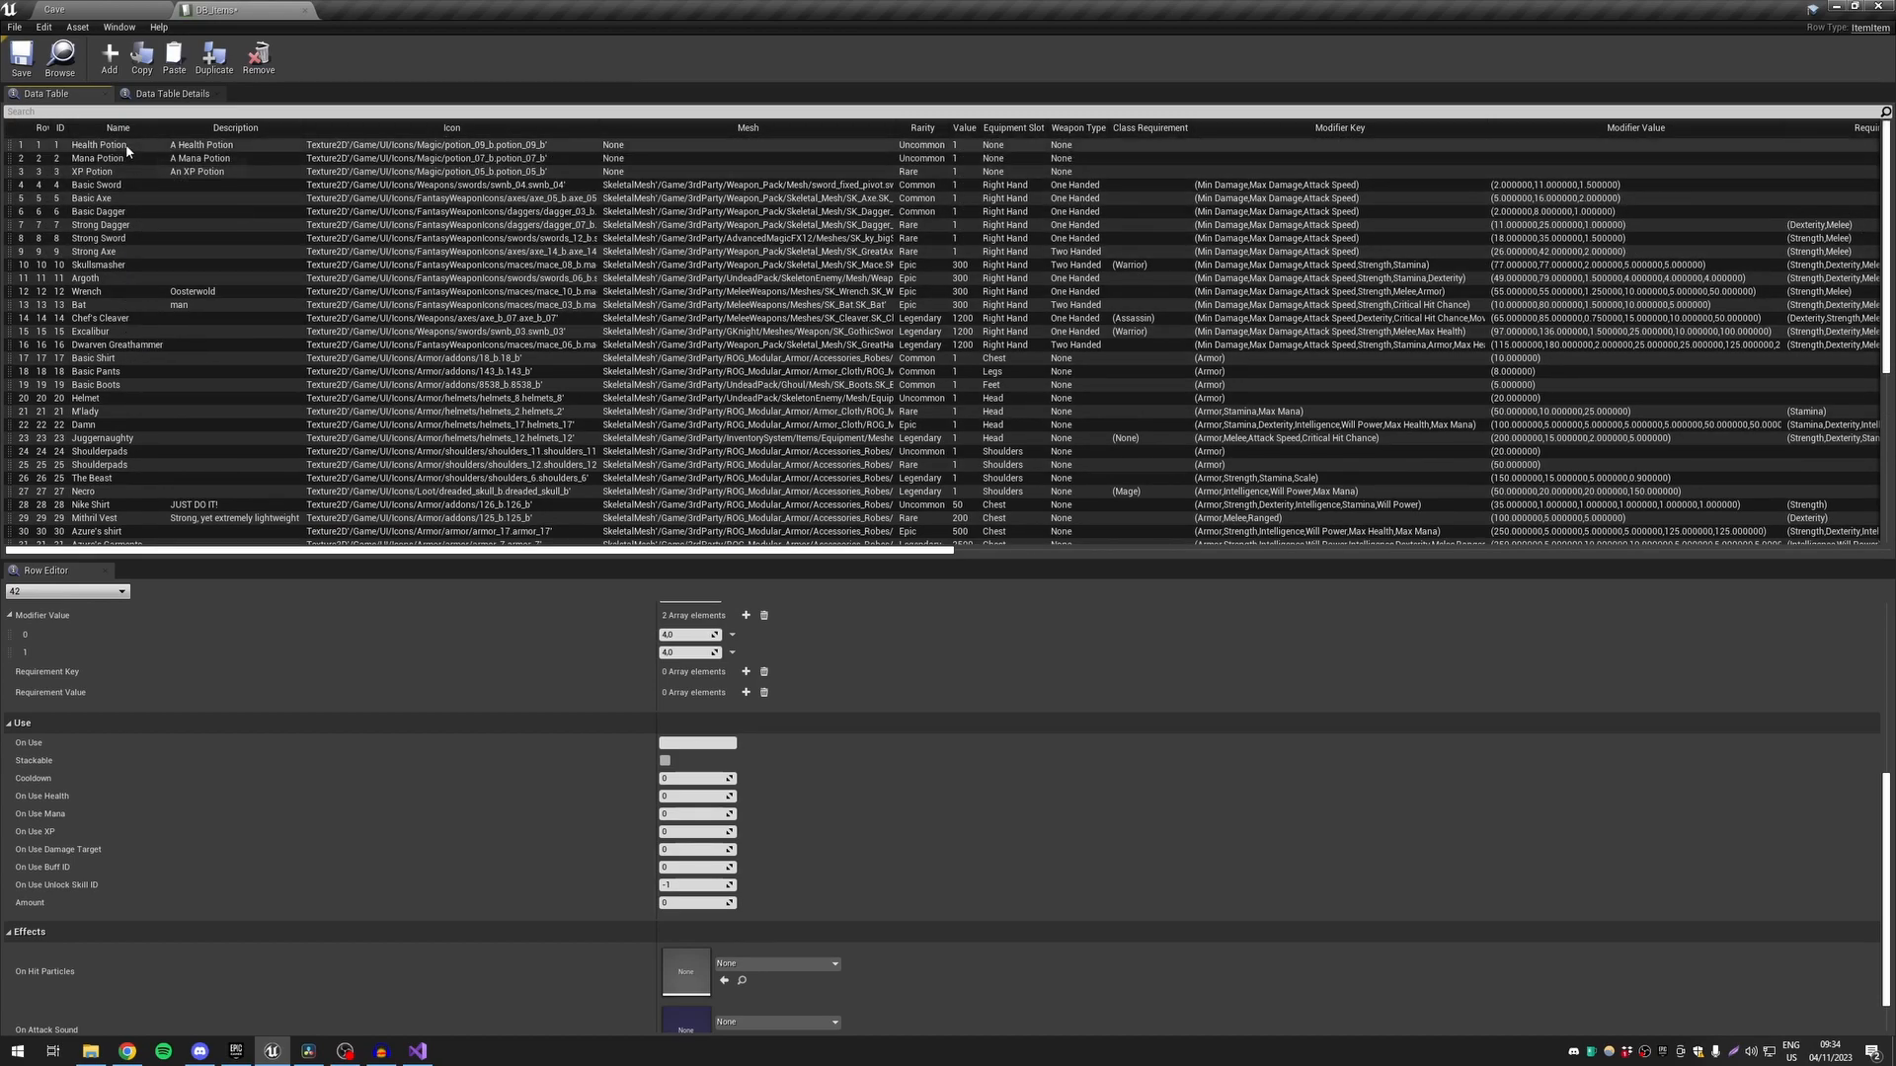
{"action": "left_click", "coordinate": [109, 145]}
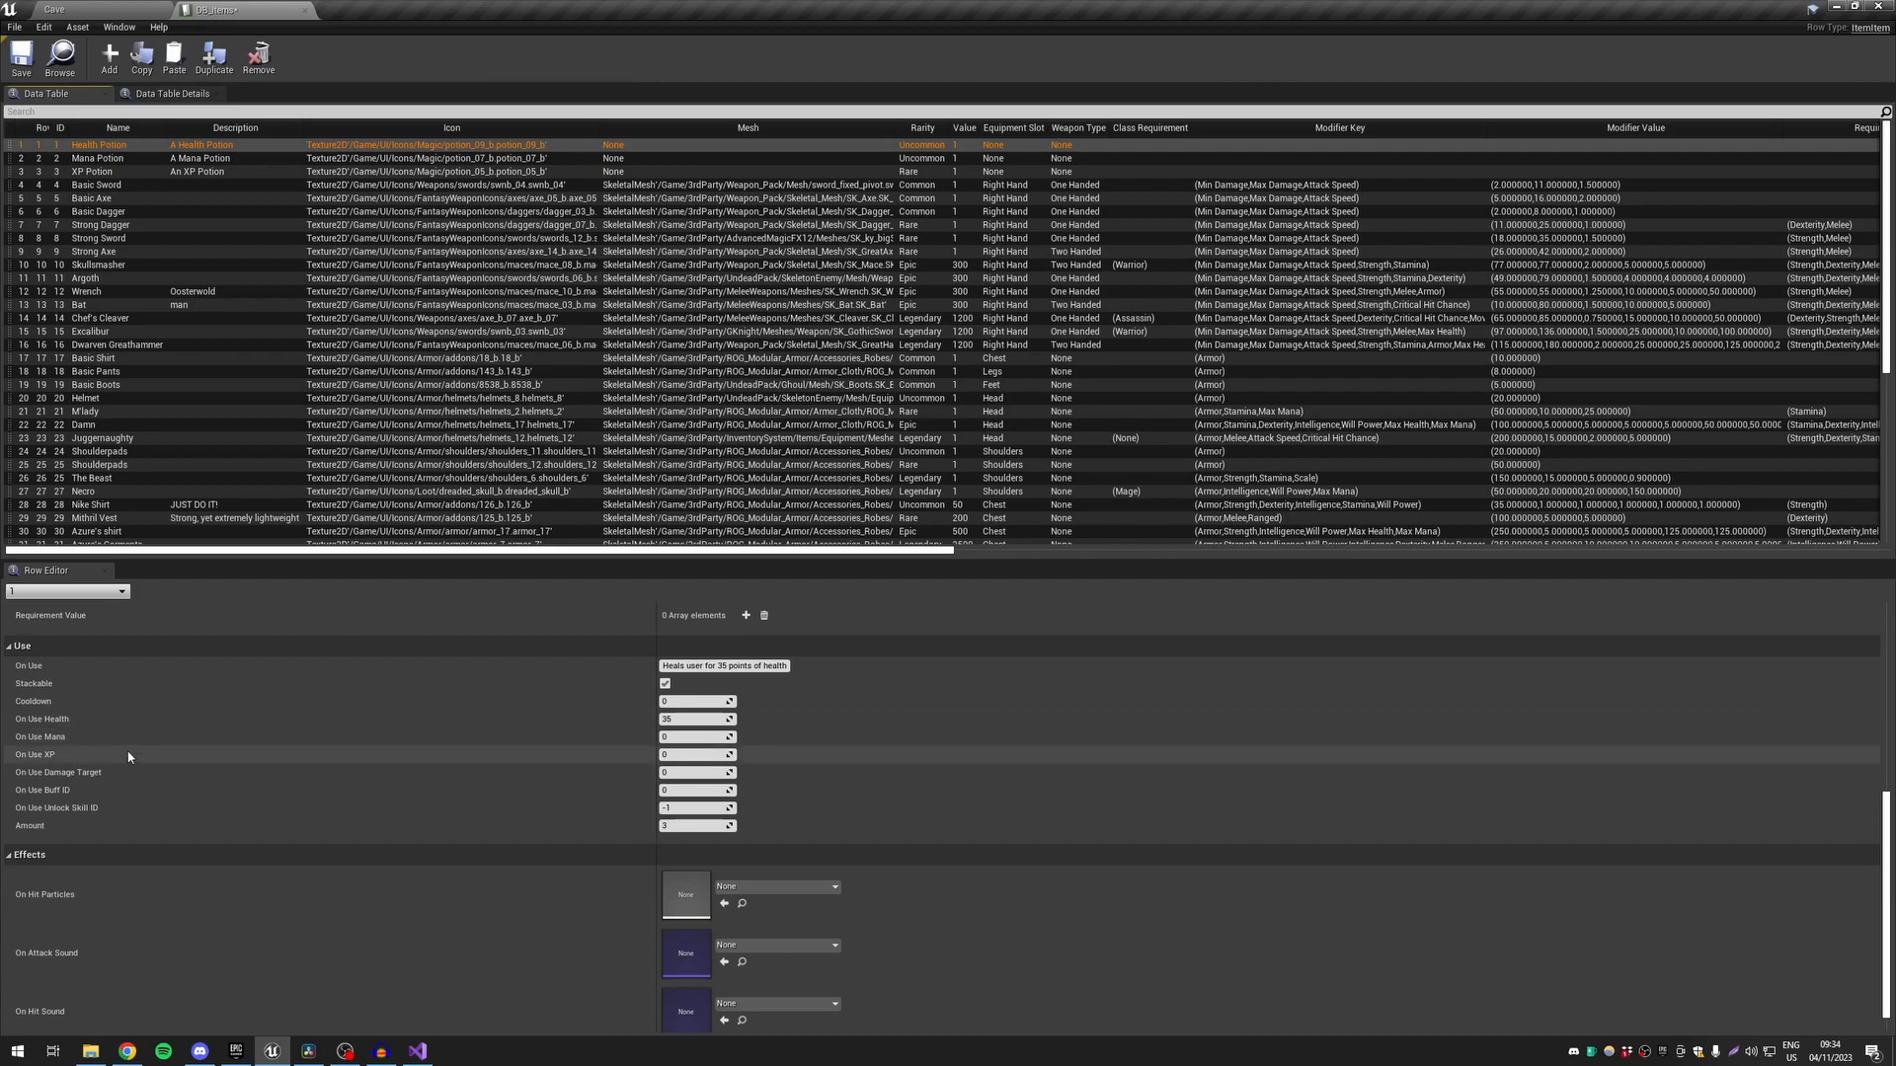
{"action": "scroll", "coordinate": [130, 754], "scroll_direction": "down", "scroll_amount": 1}
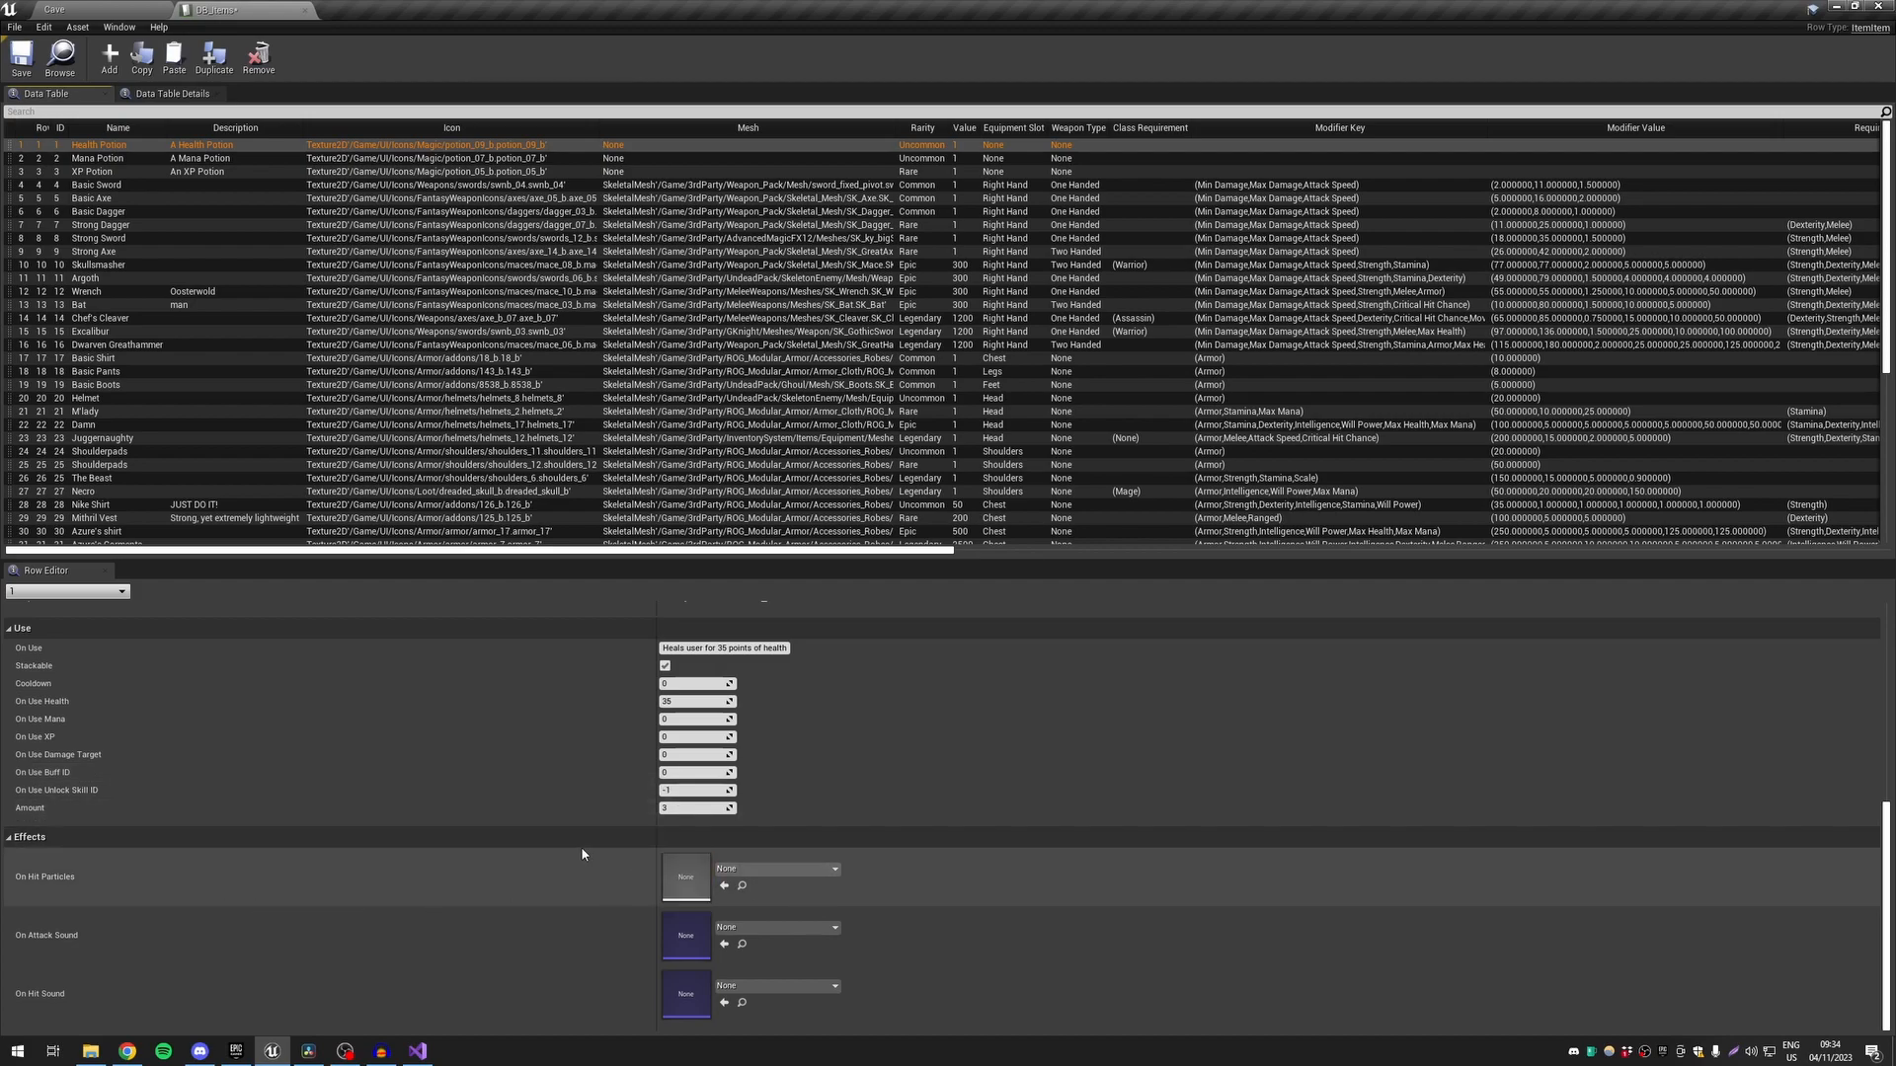
{"action": "left_click", "coordinate": [32, 838]}
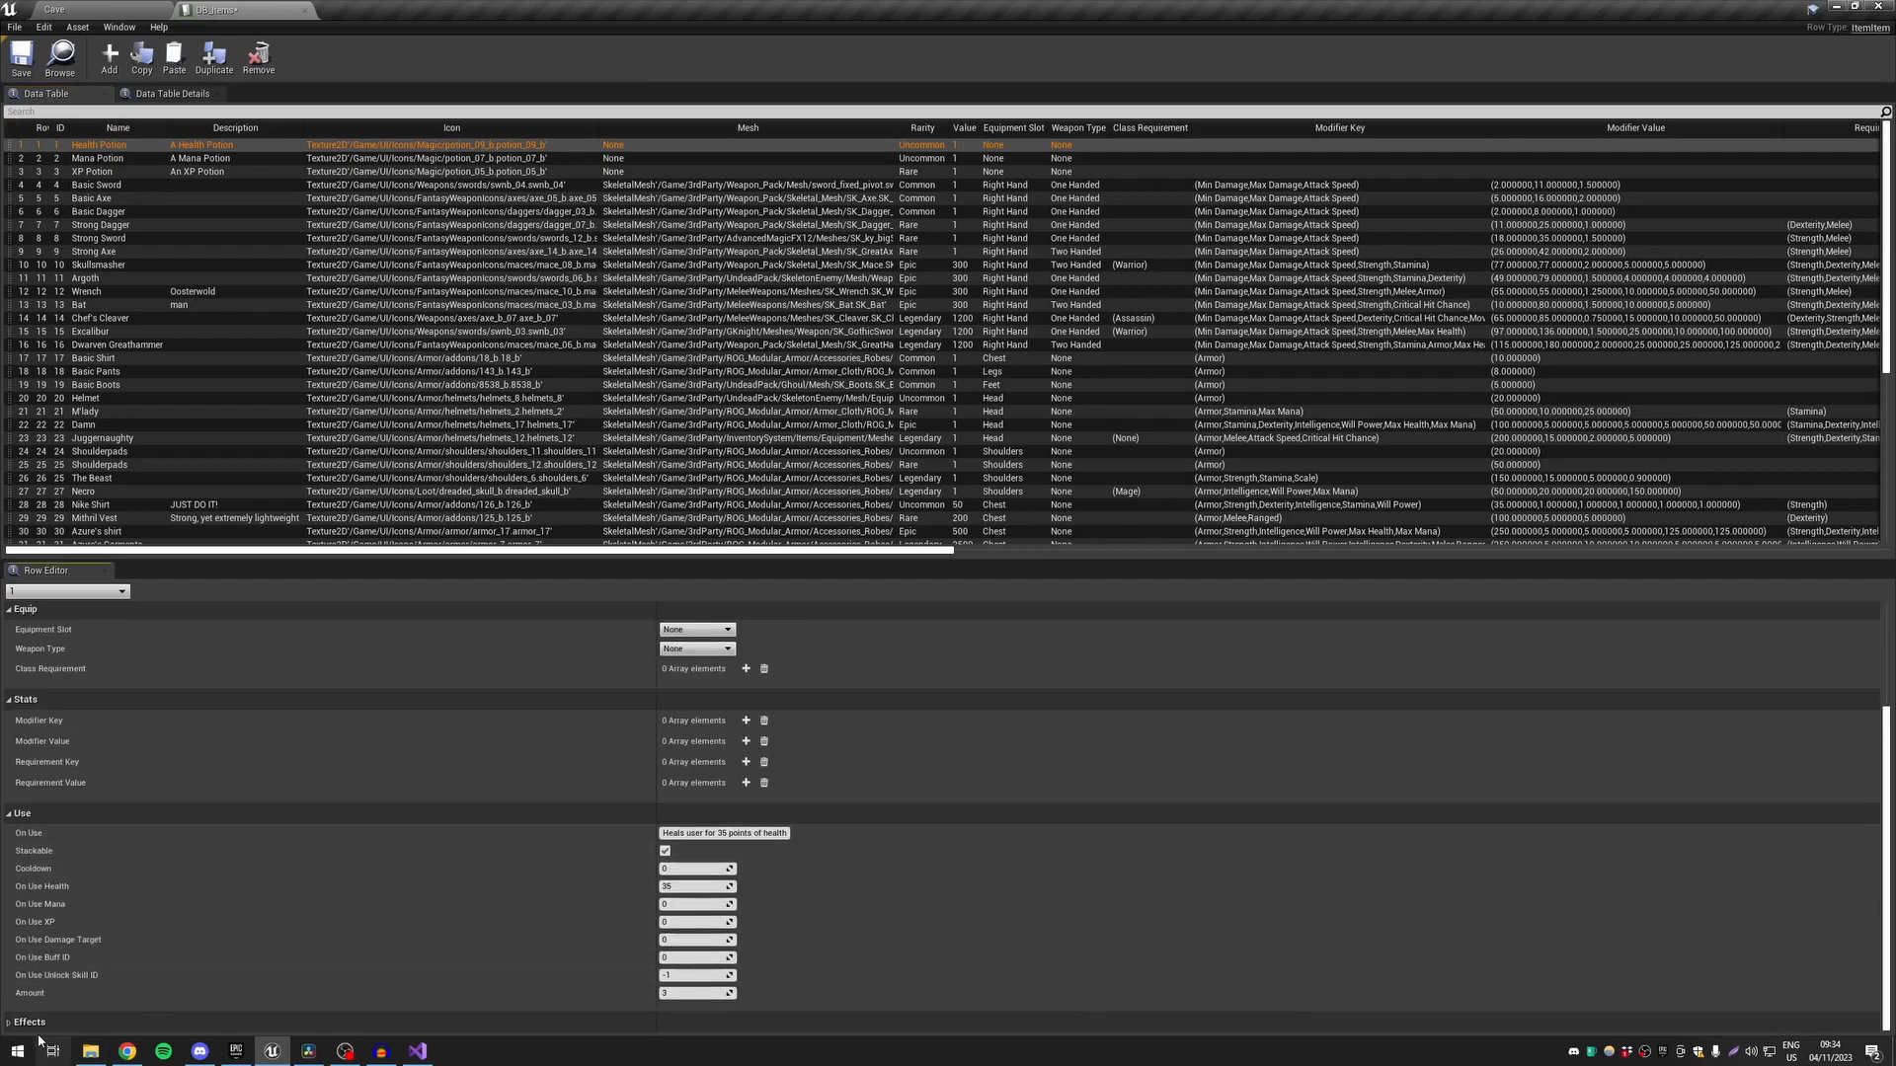
Review the Health Potion's Item fields and the last rows of the item table, and return to the Cave level
{"action": "scroll", "coordinate": [219, 907], "scroll_direction": "up", "scroll_amount": 3}
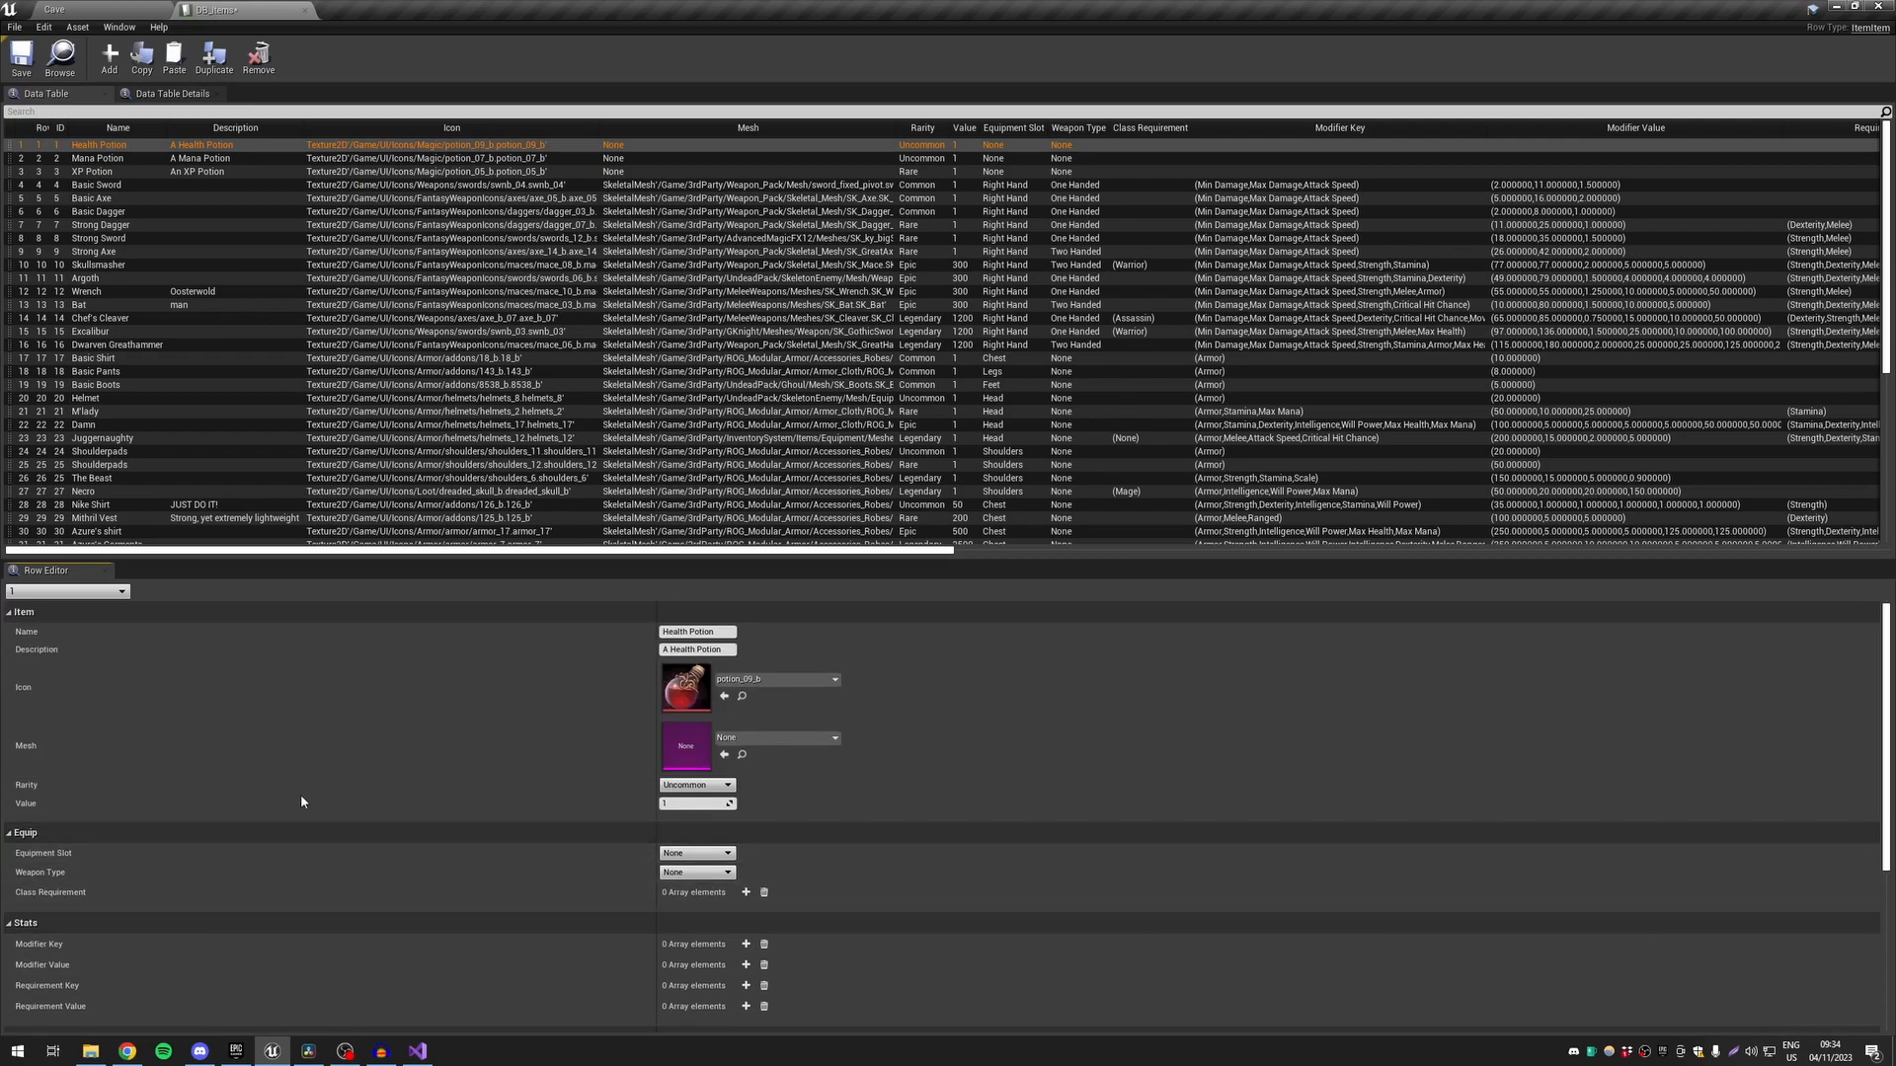
{"action": "scroll", "coordinate": [262, 428], "scroll_direction": "down", "scroll_amount": 7}
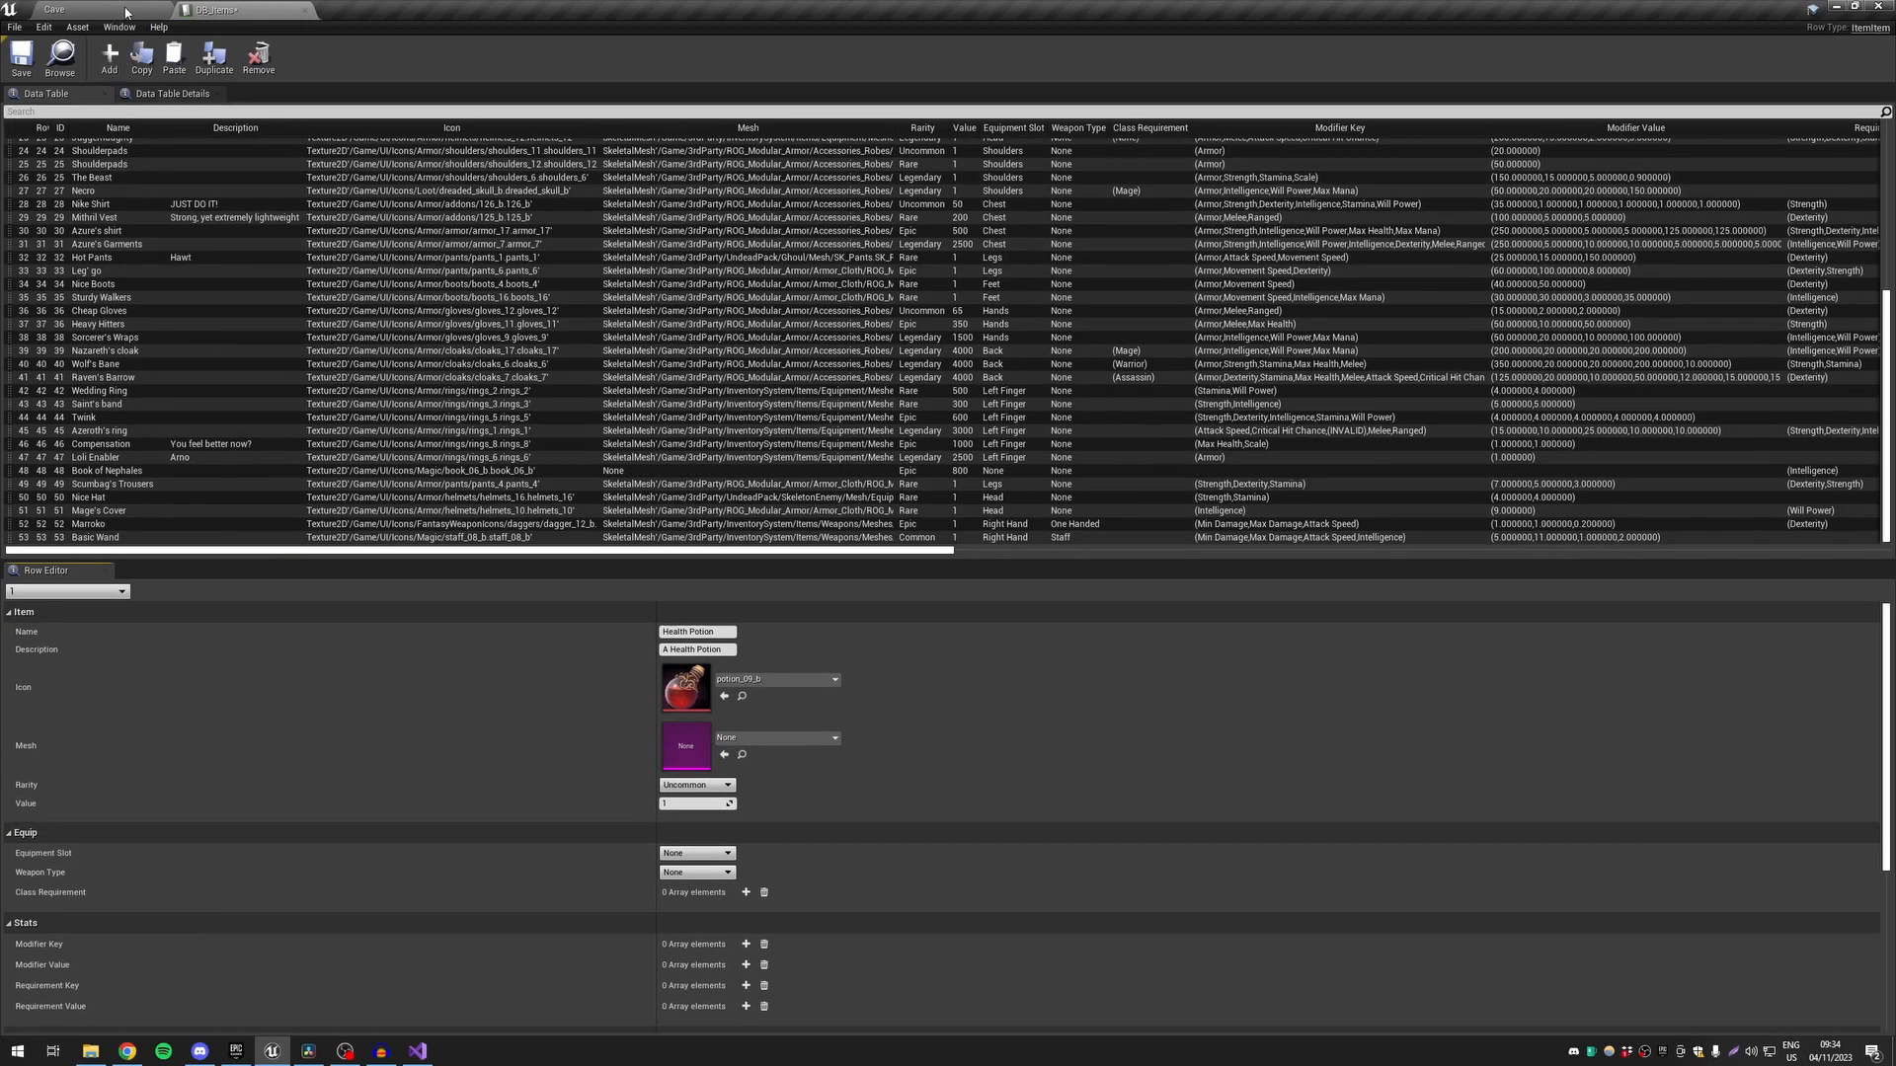
{"action": "left_click", "coordinate": [125, 14]}
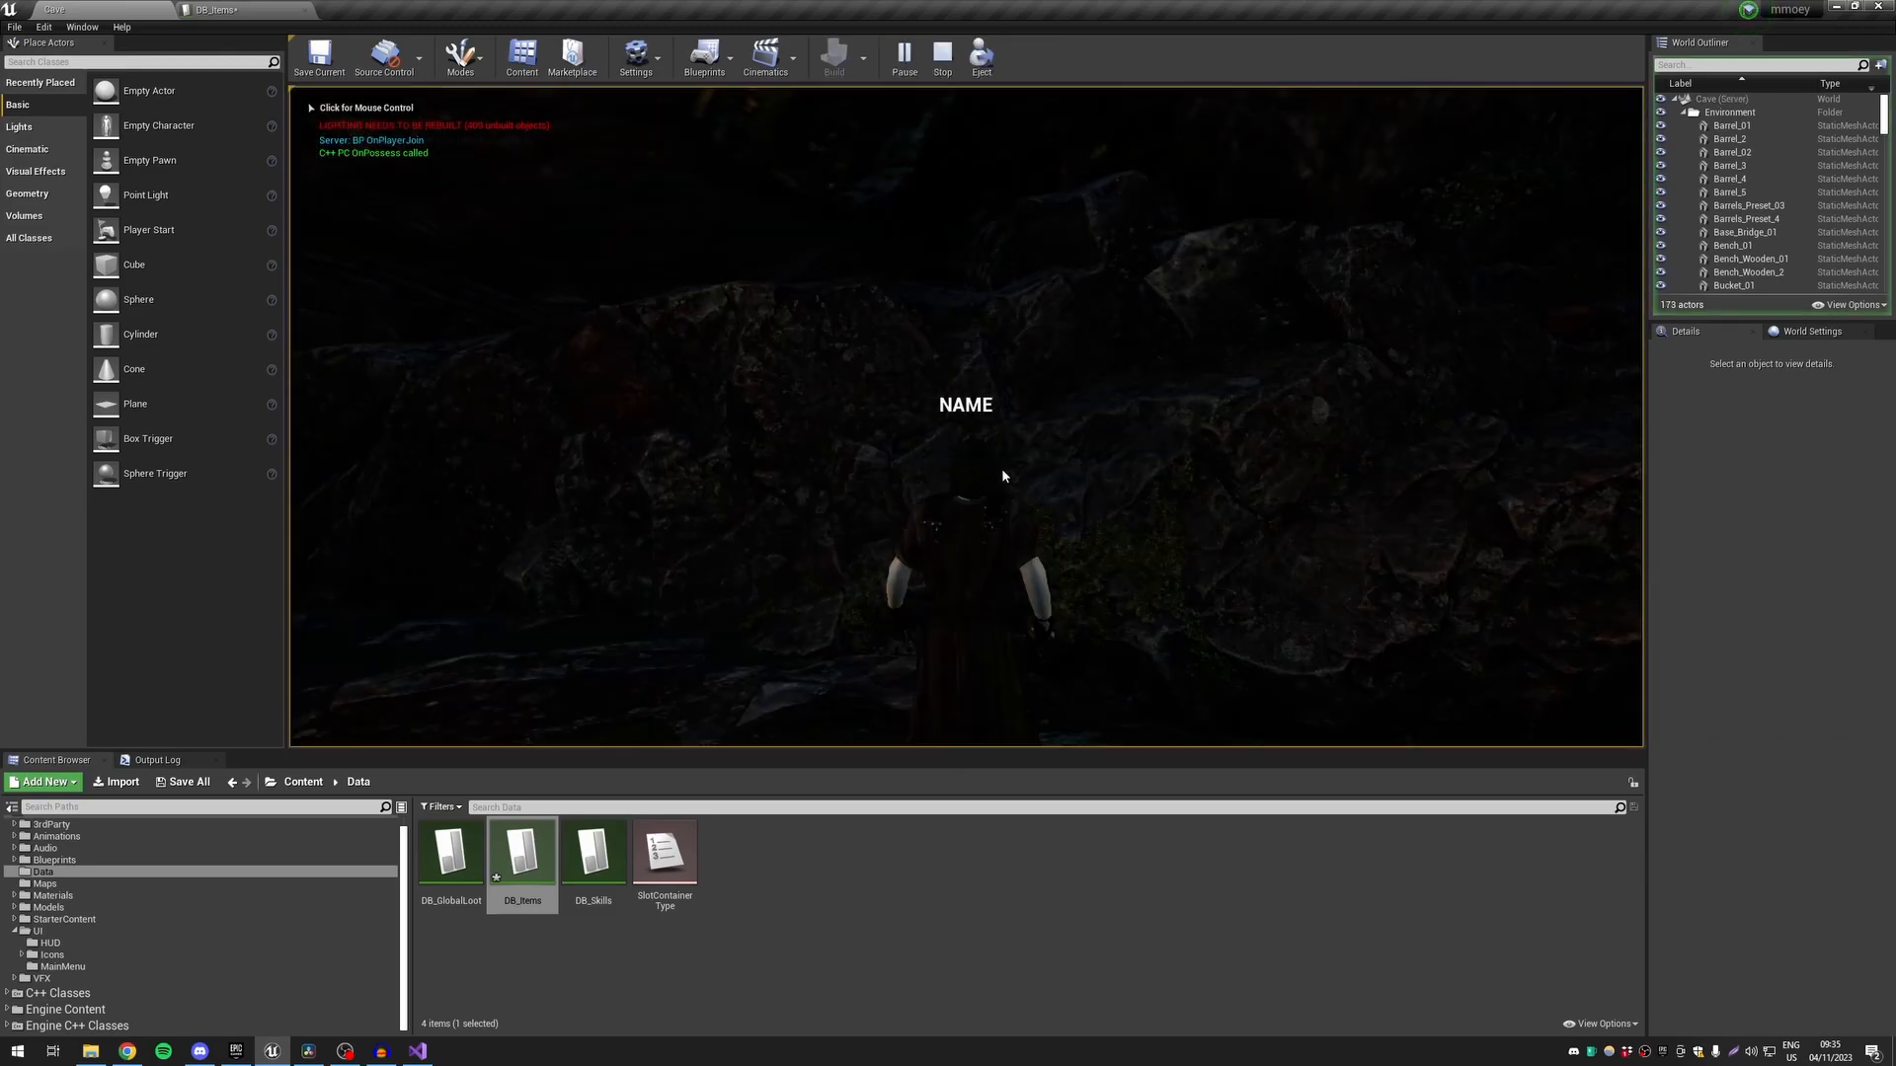
Open the character's inventory in the running game, equip the Hot Pants, and swap the previous pants back in
{"action": "left_click", "coordinate": [1003, 476]}
{"action": "key", "text": "i"}
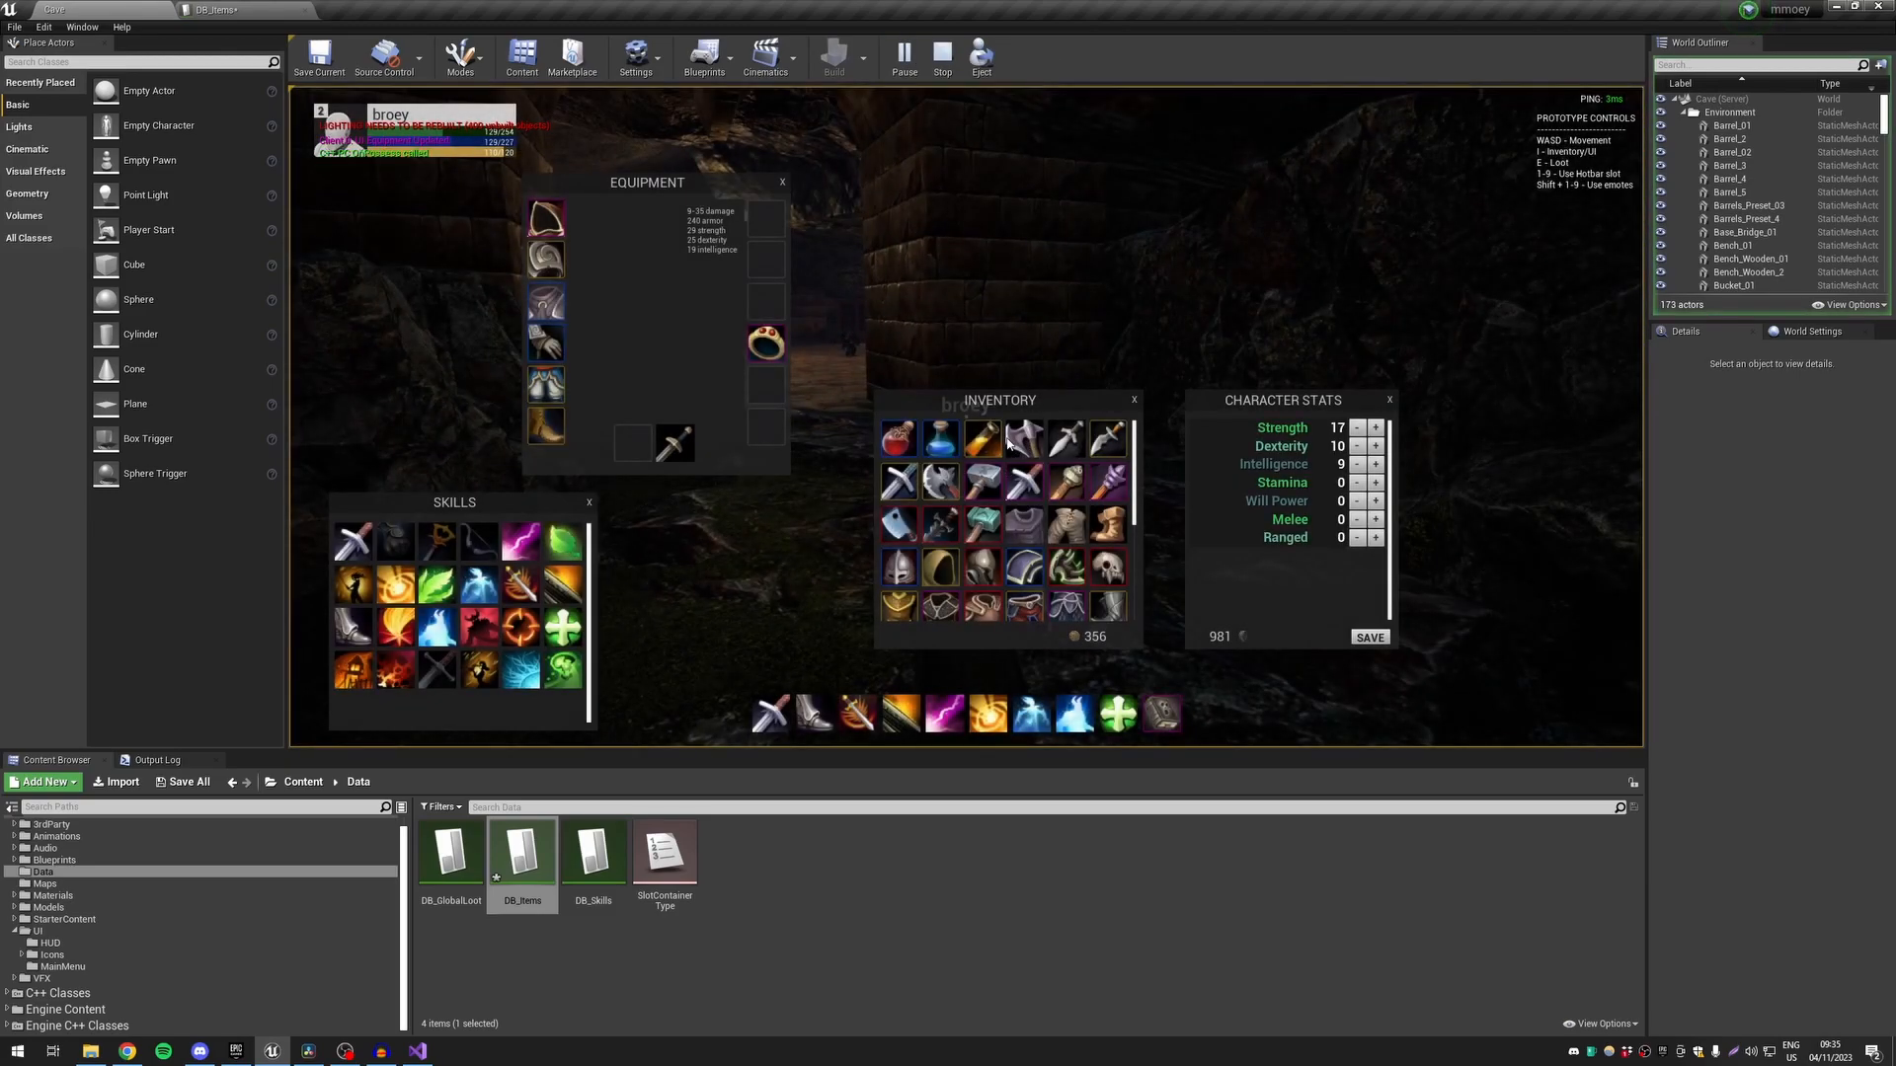
{"action": "scroll", "coordinate": [1027, 494], "scroll_direction": "down", "scroll_amount": 2}
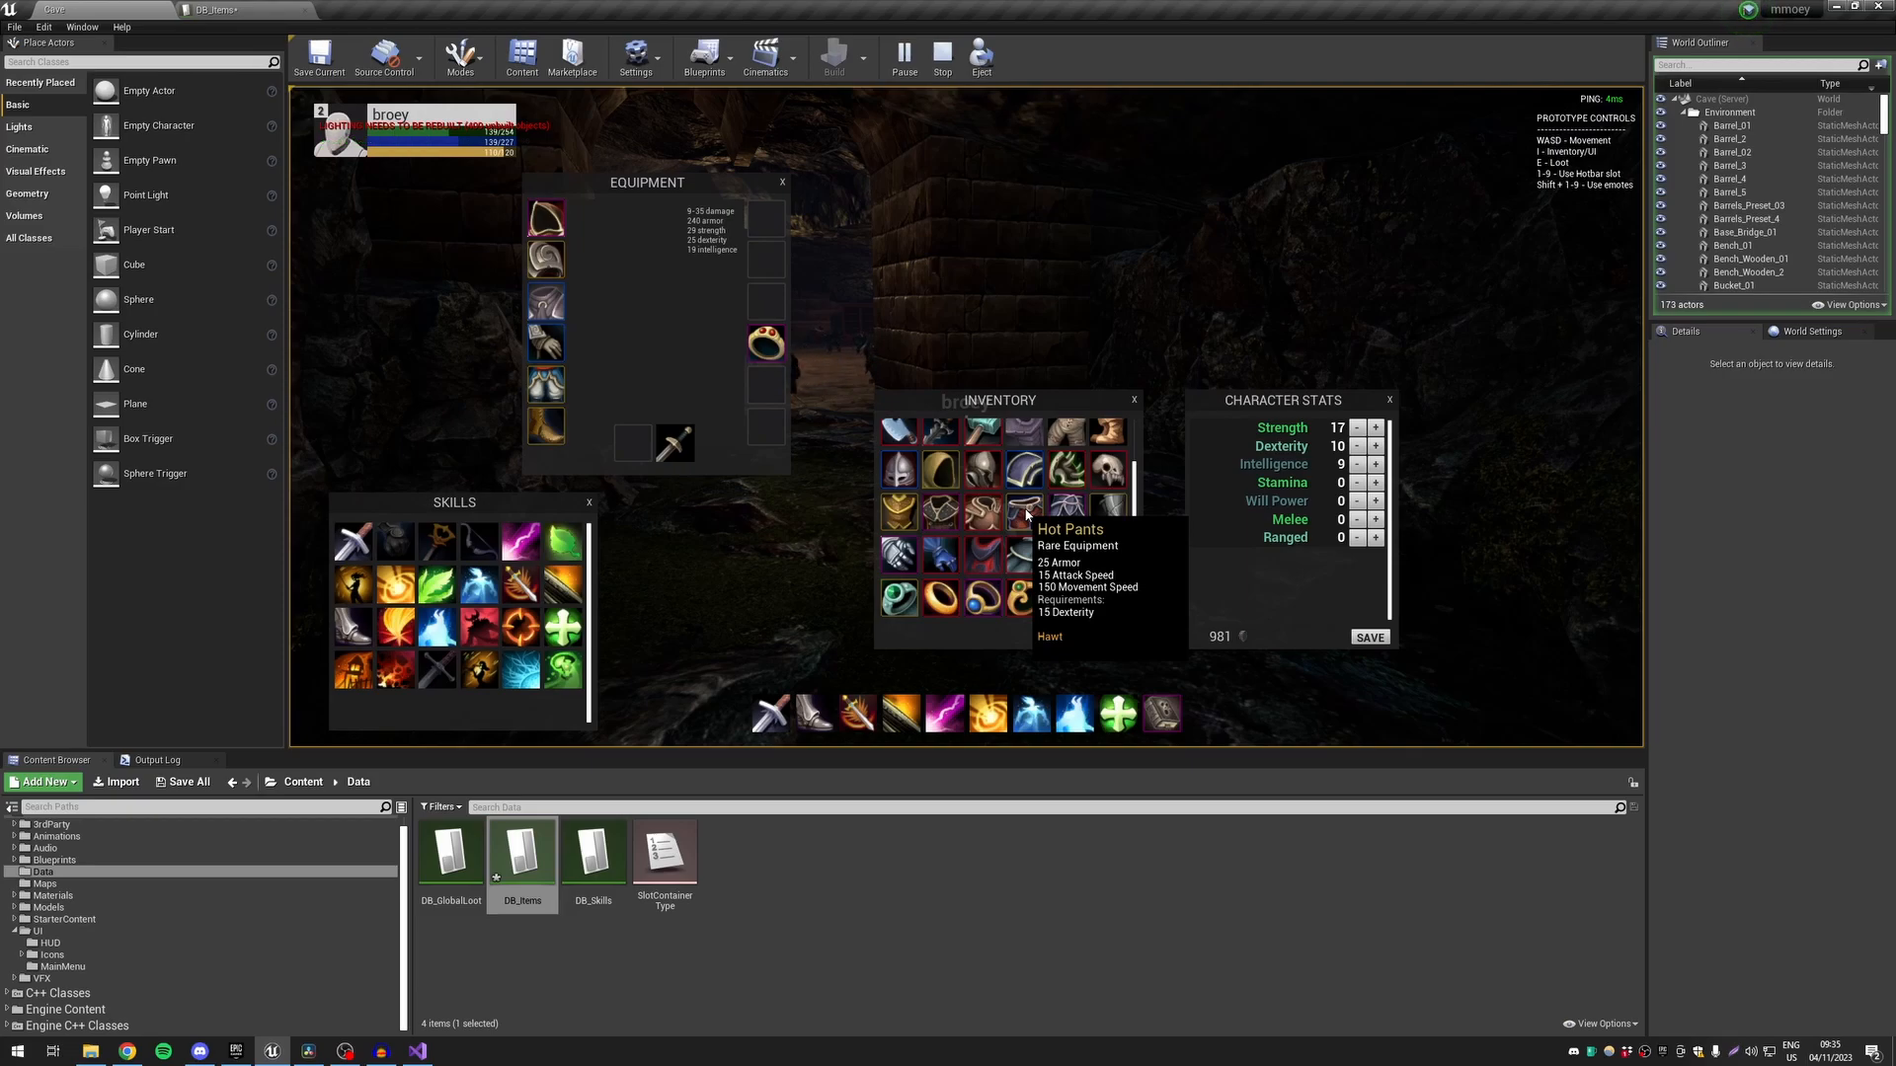
{"action": "mouse_move", "coordinate": [943, 477]}
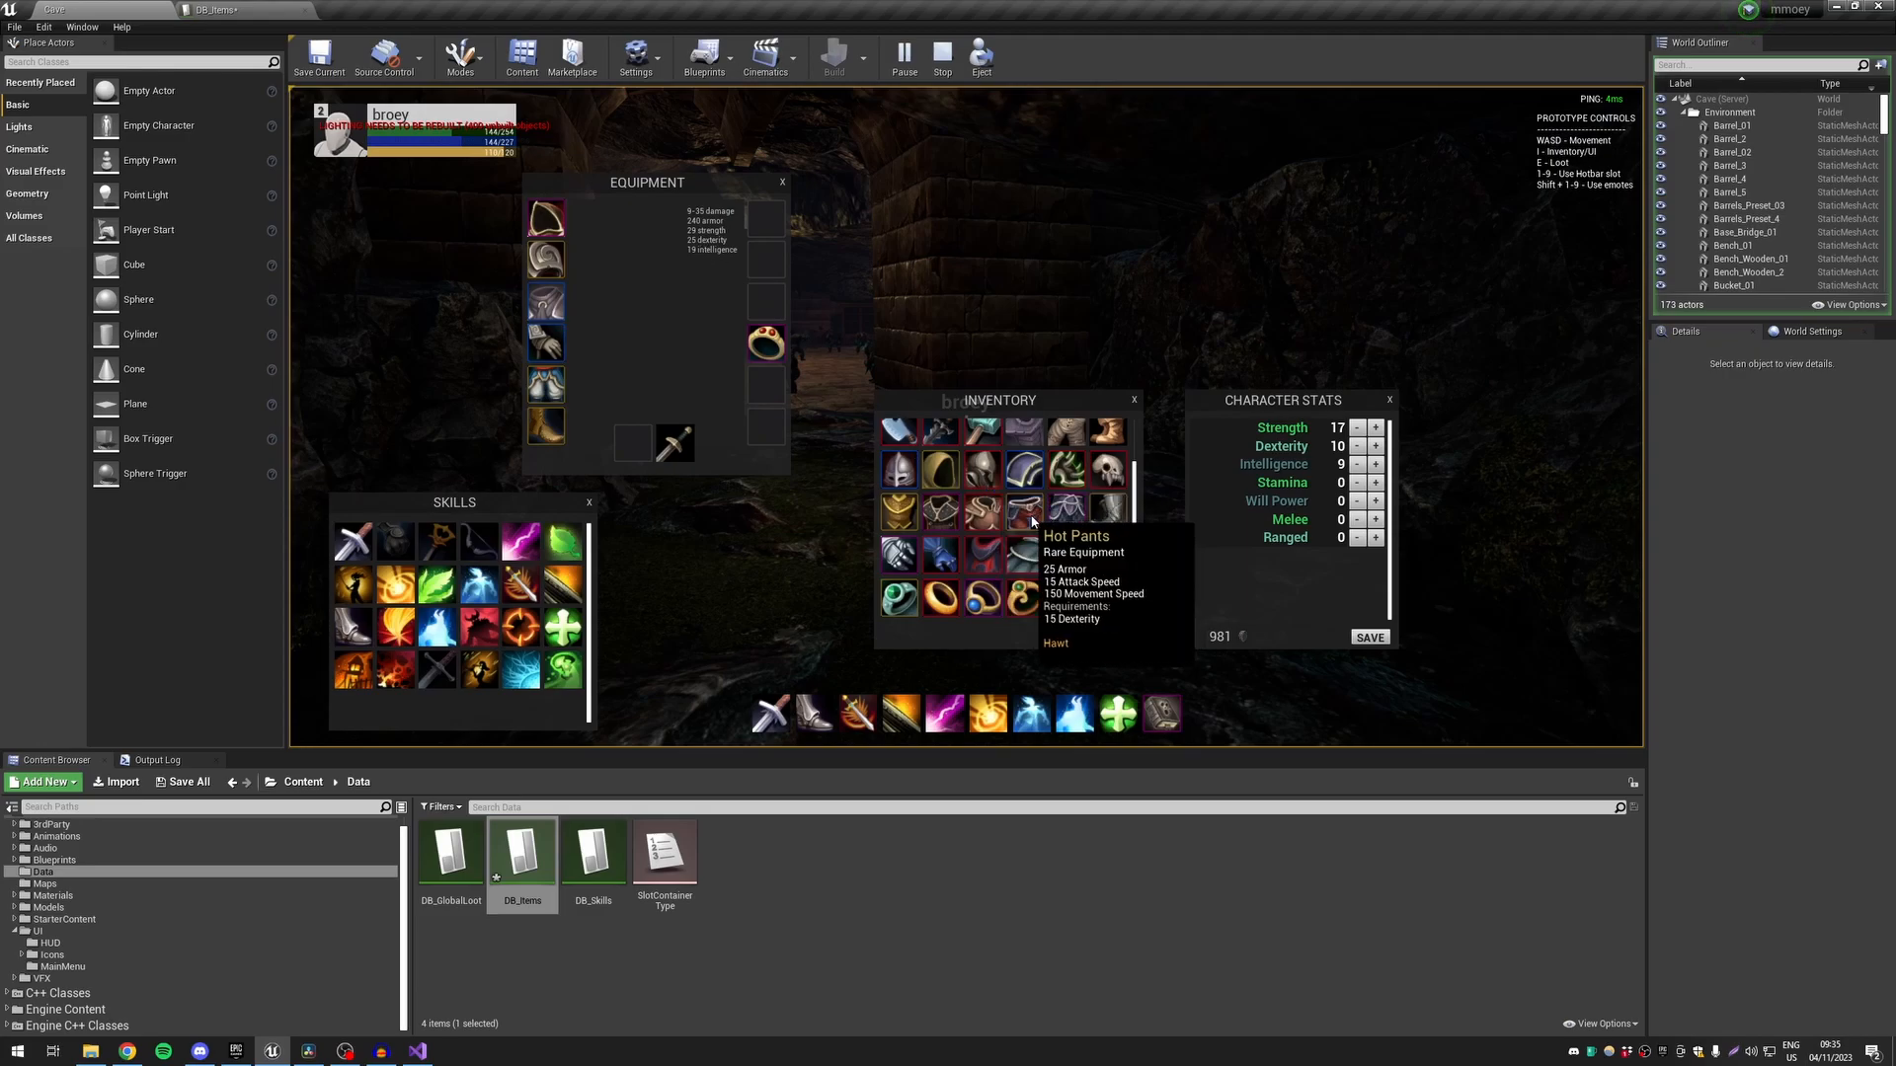
{"action": "right_click", "coordinate": [1032, 522]}
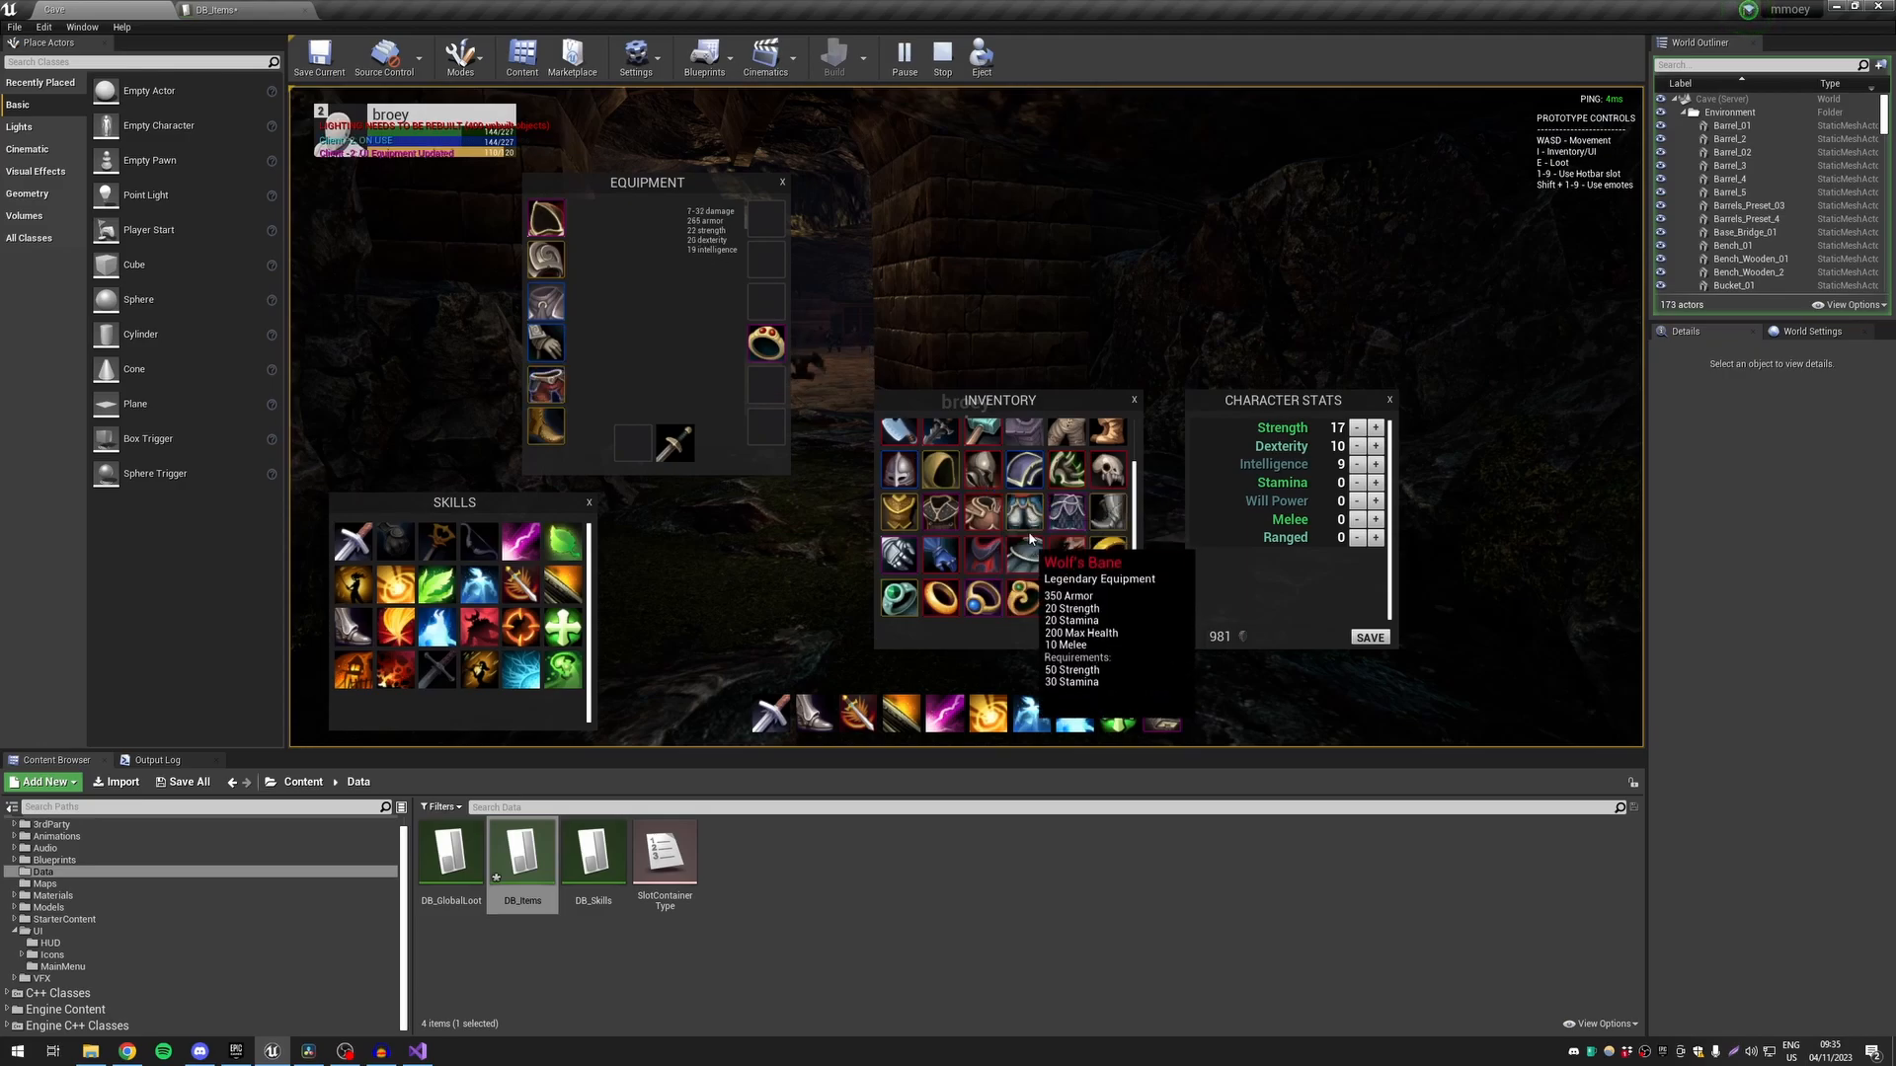
{"action": "right_click", "coordinate": [1025, 512]}
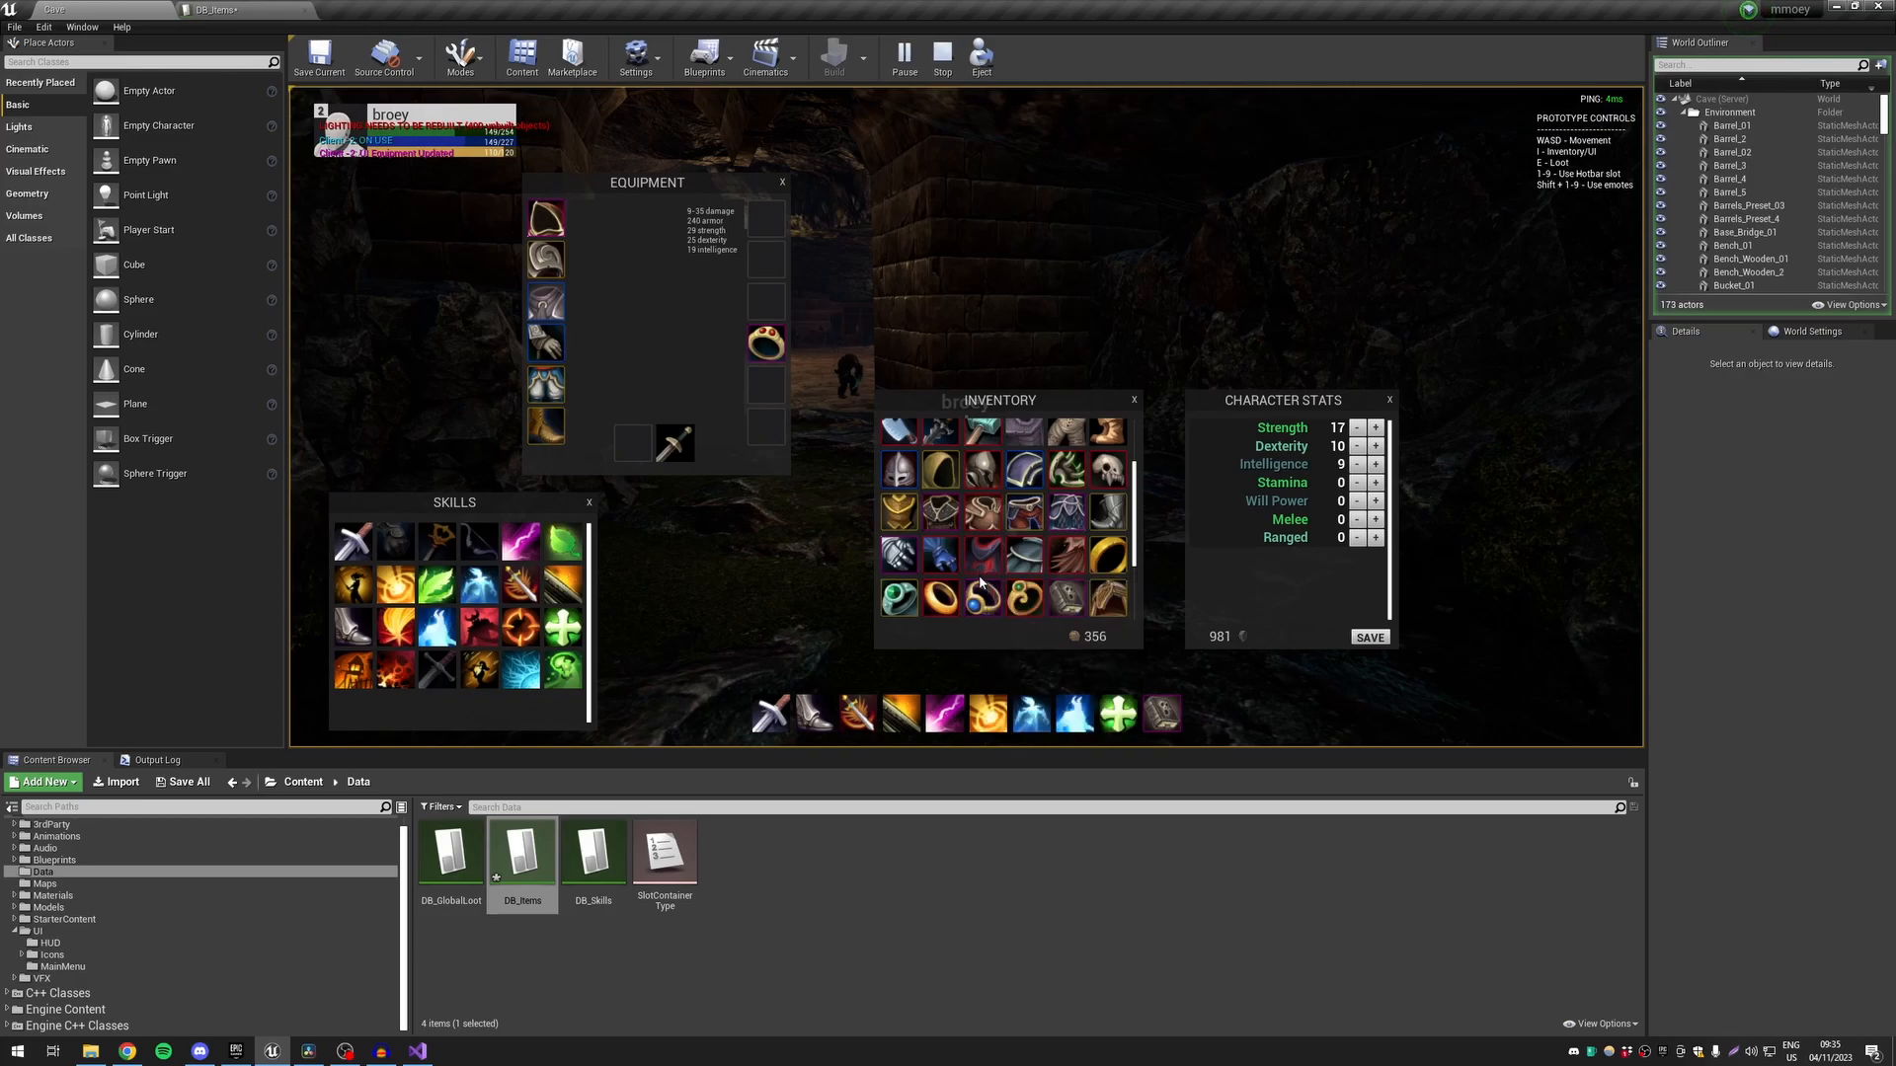
Read the inventory tooltips of the Book of Nephales, the Wedding Ring and The Beast
{"action": "mouse_move", "coordinate": [1081, 603]}
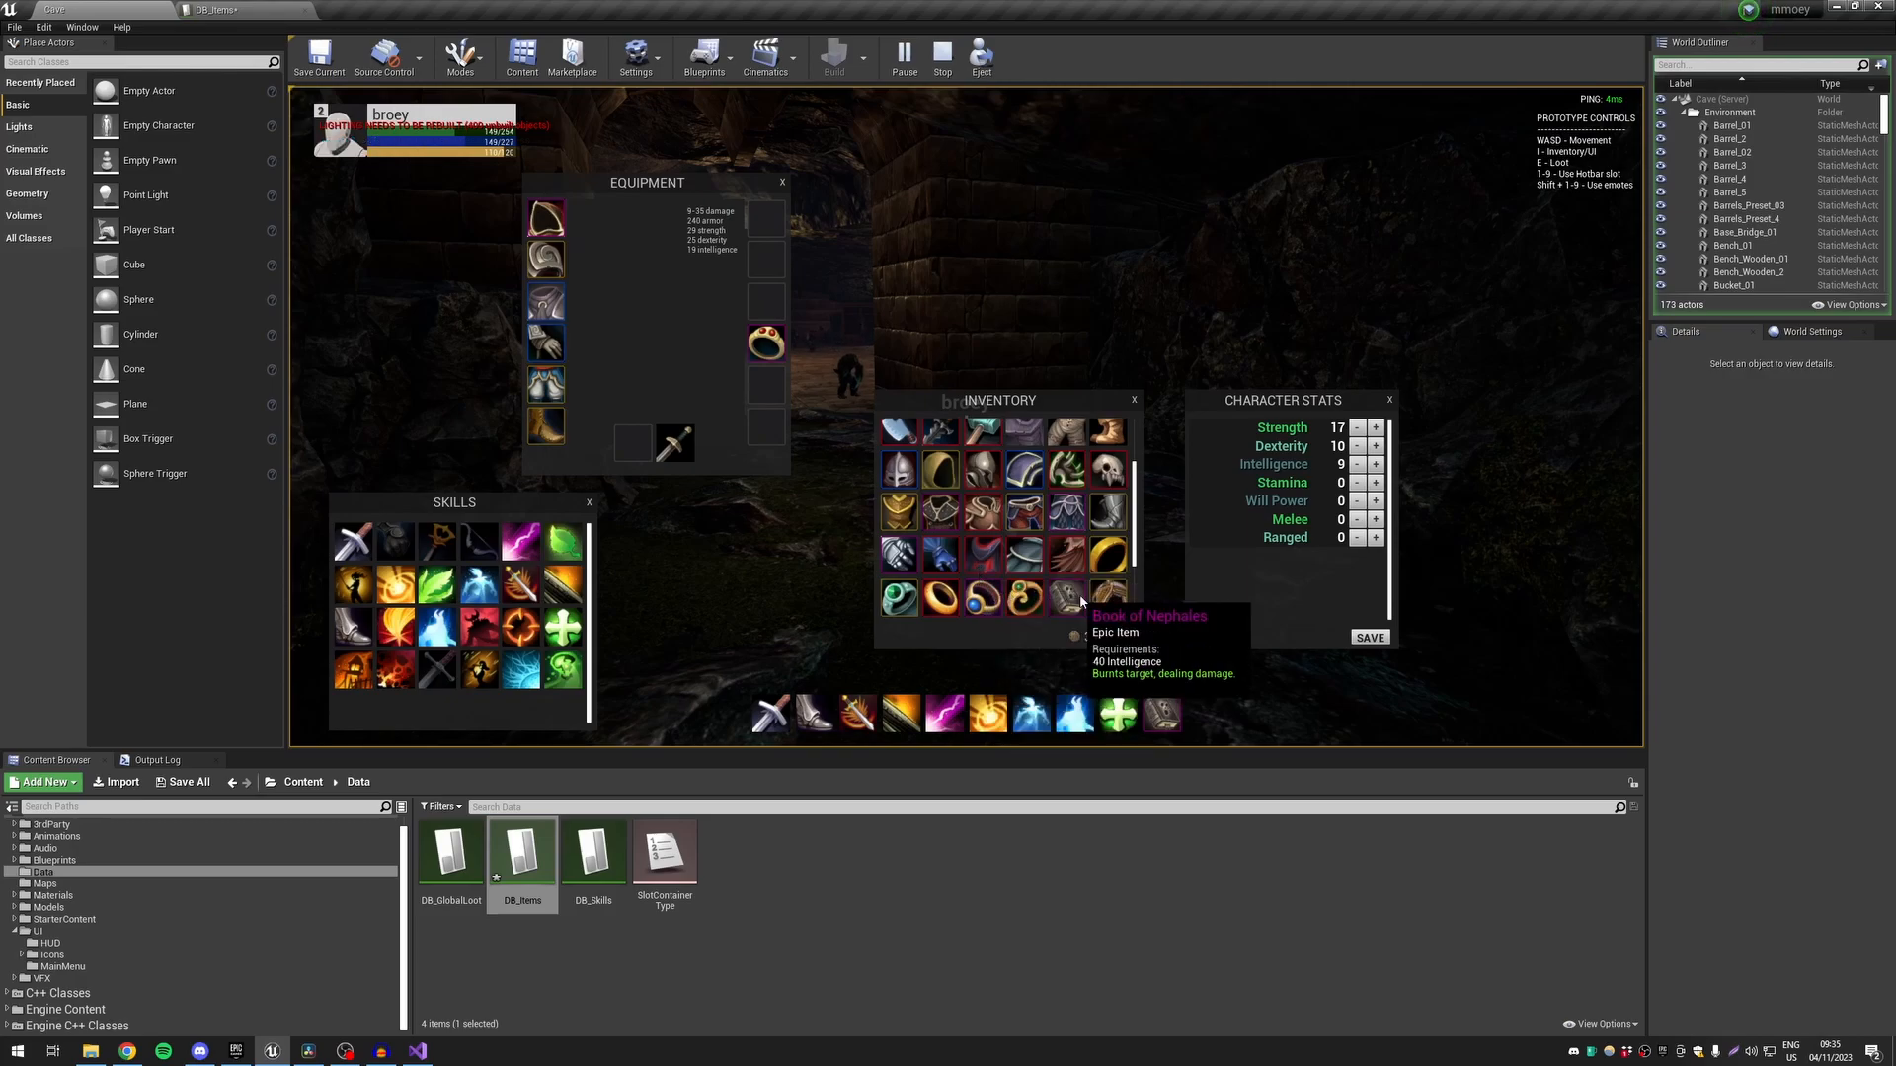
{"action": "mouse_move", "coordinate": [1093, 565]}
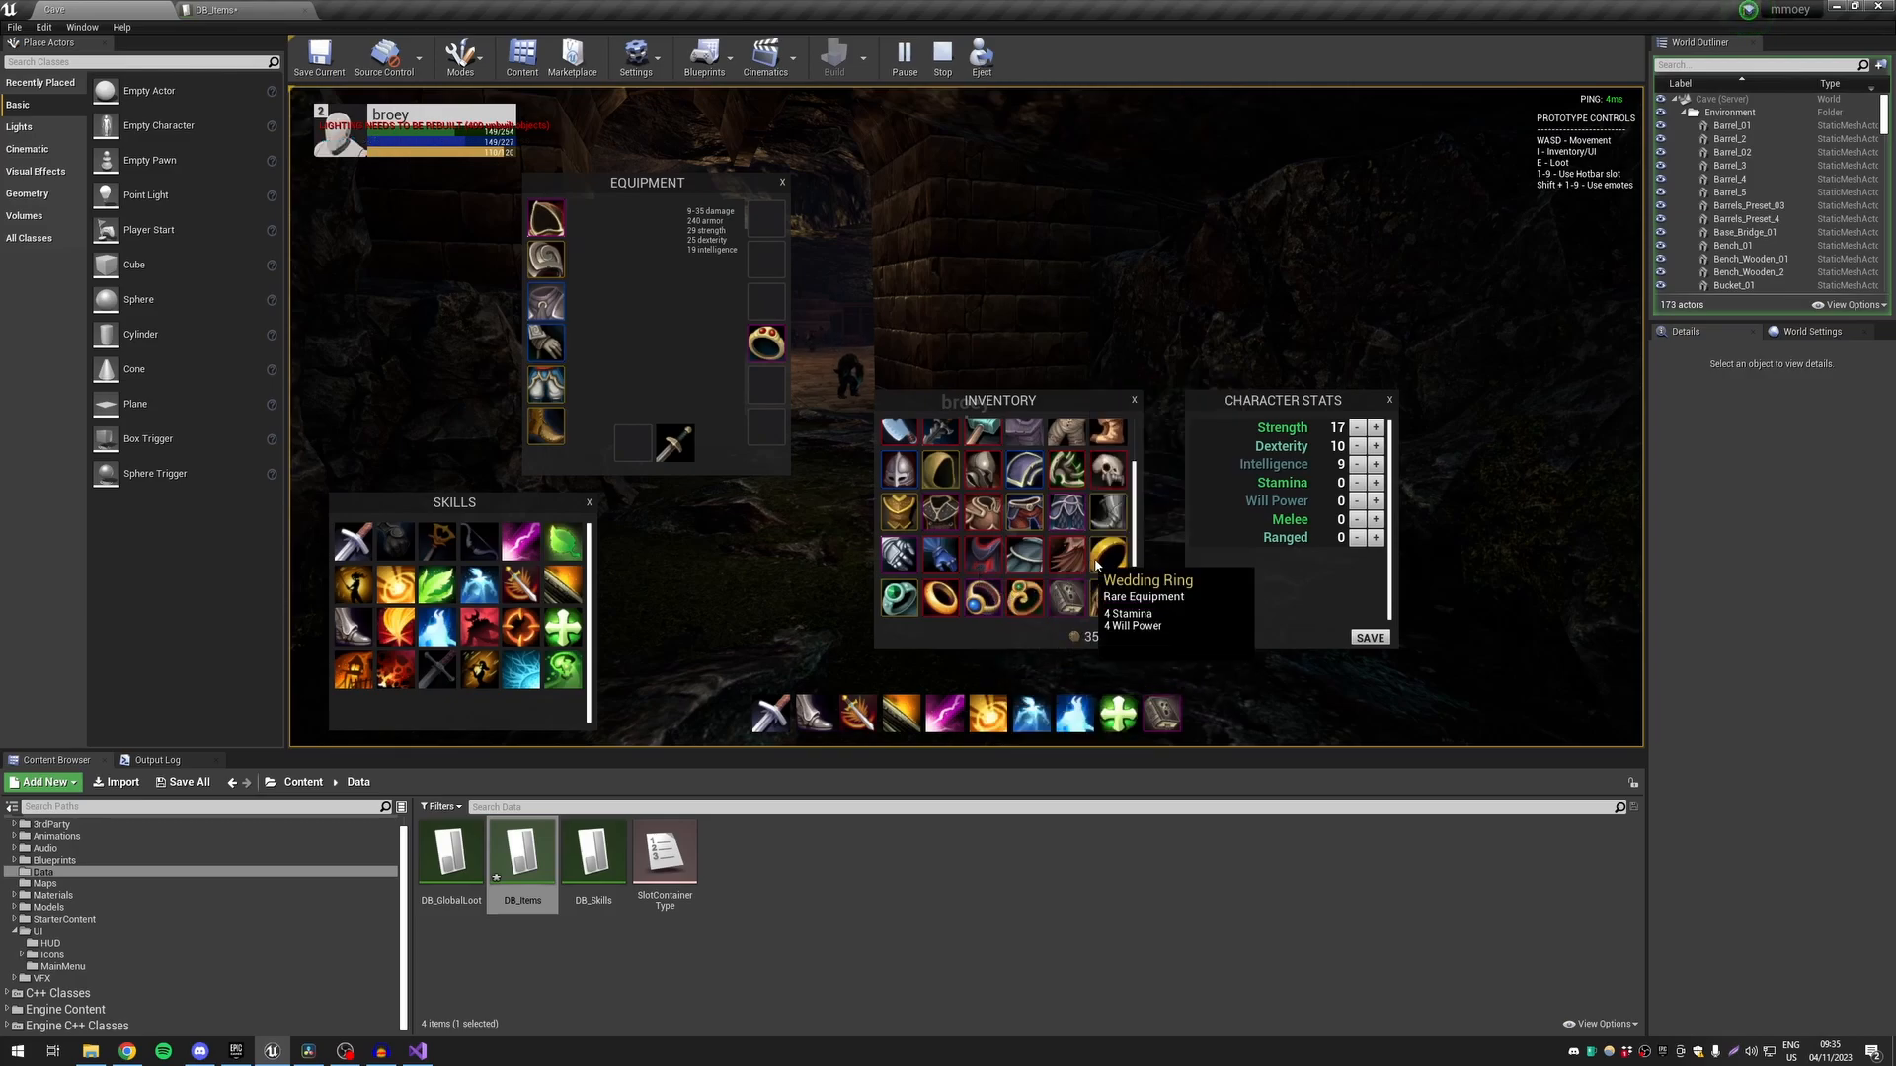
{"action": "mouse_move", "coordinate": [1082, 481]}
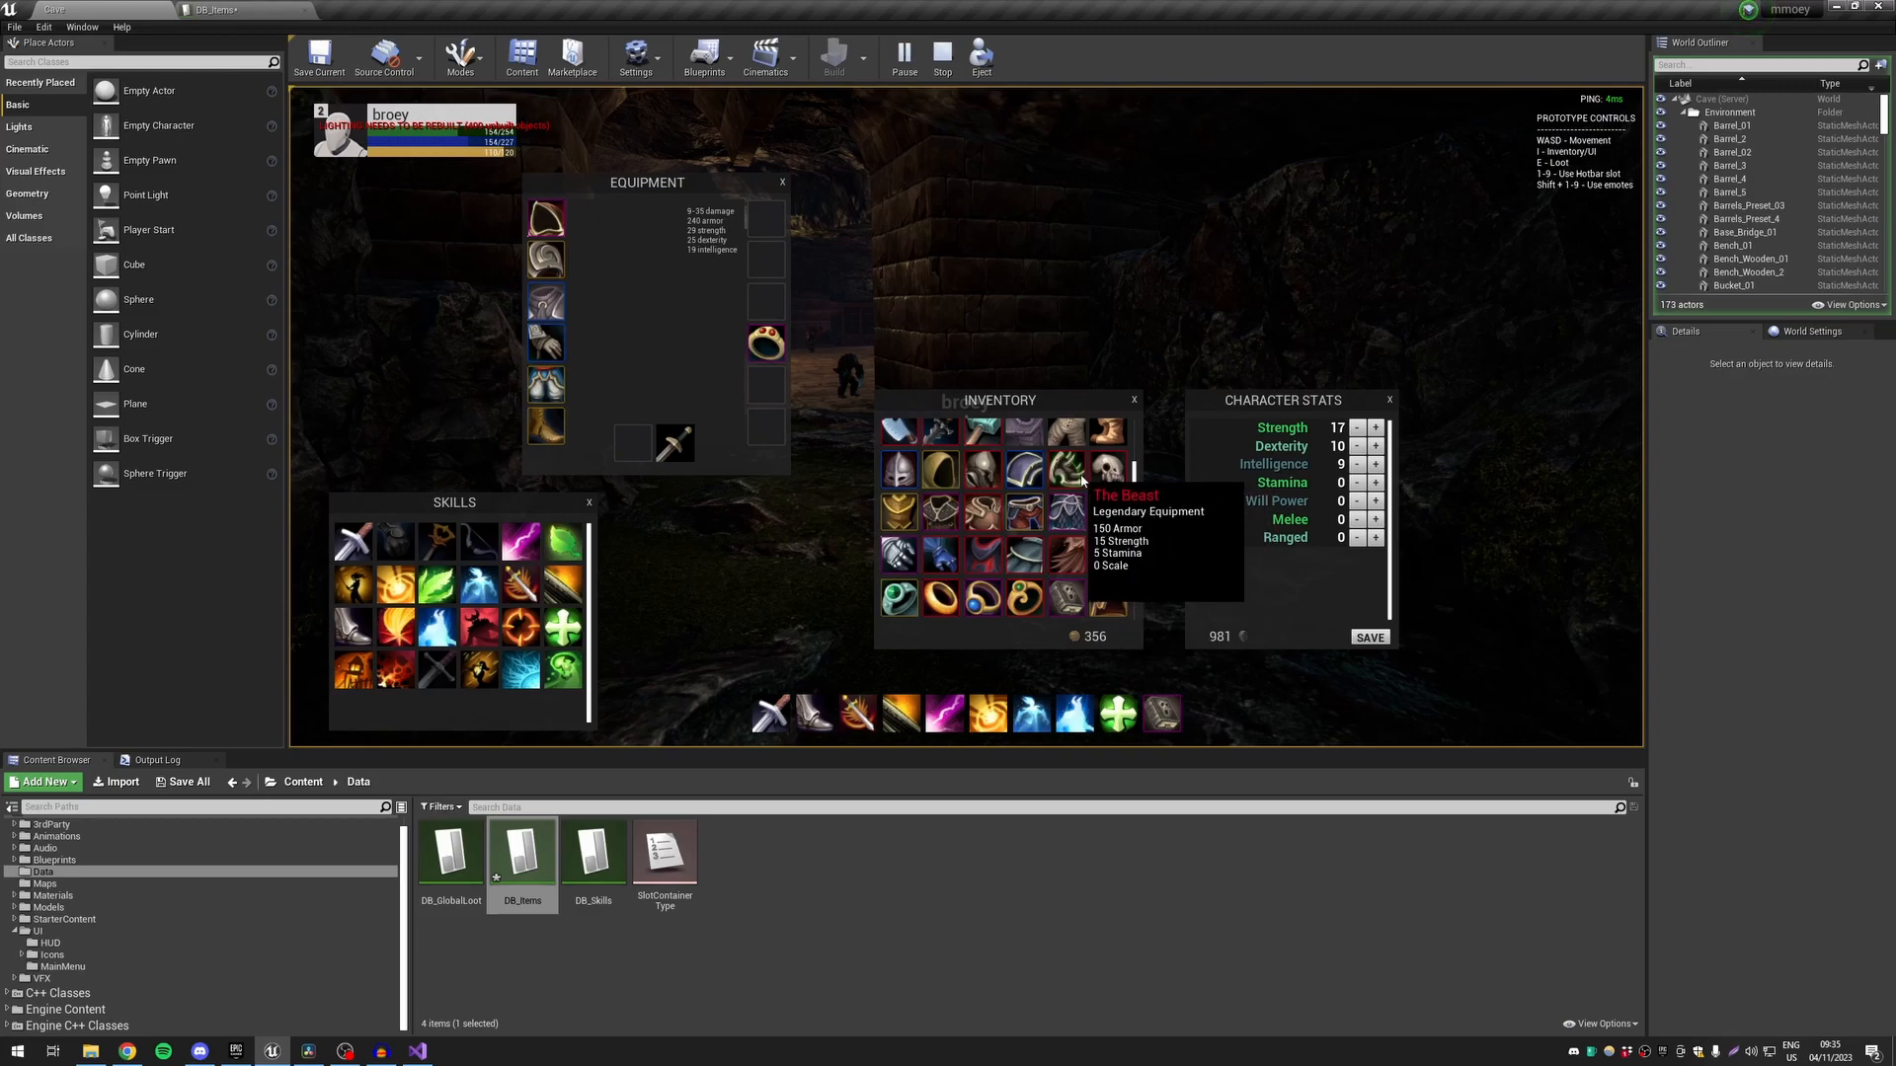
{"action": "mouse_move", "coordinate": [927, 475]}
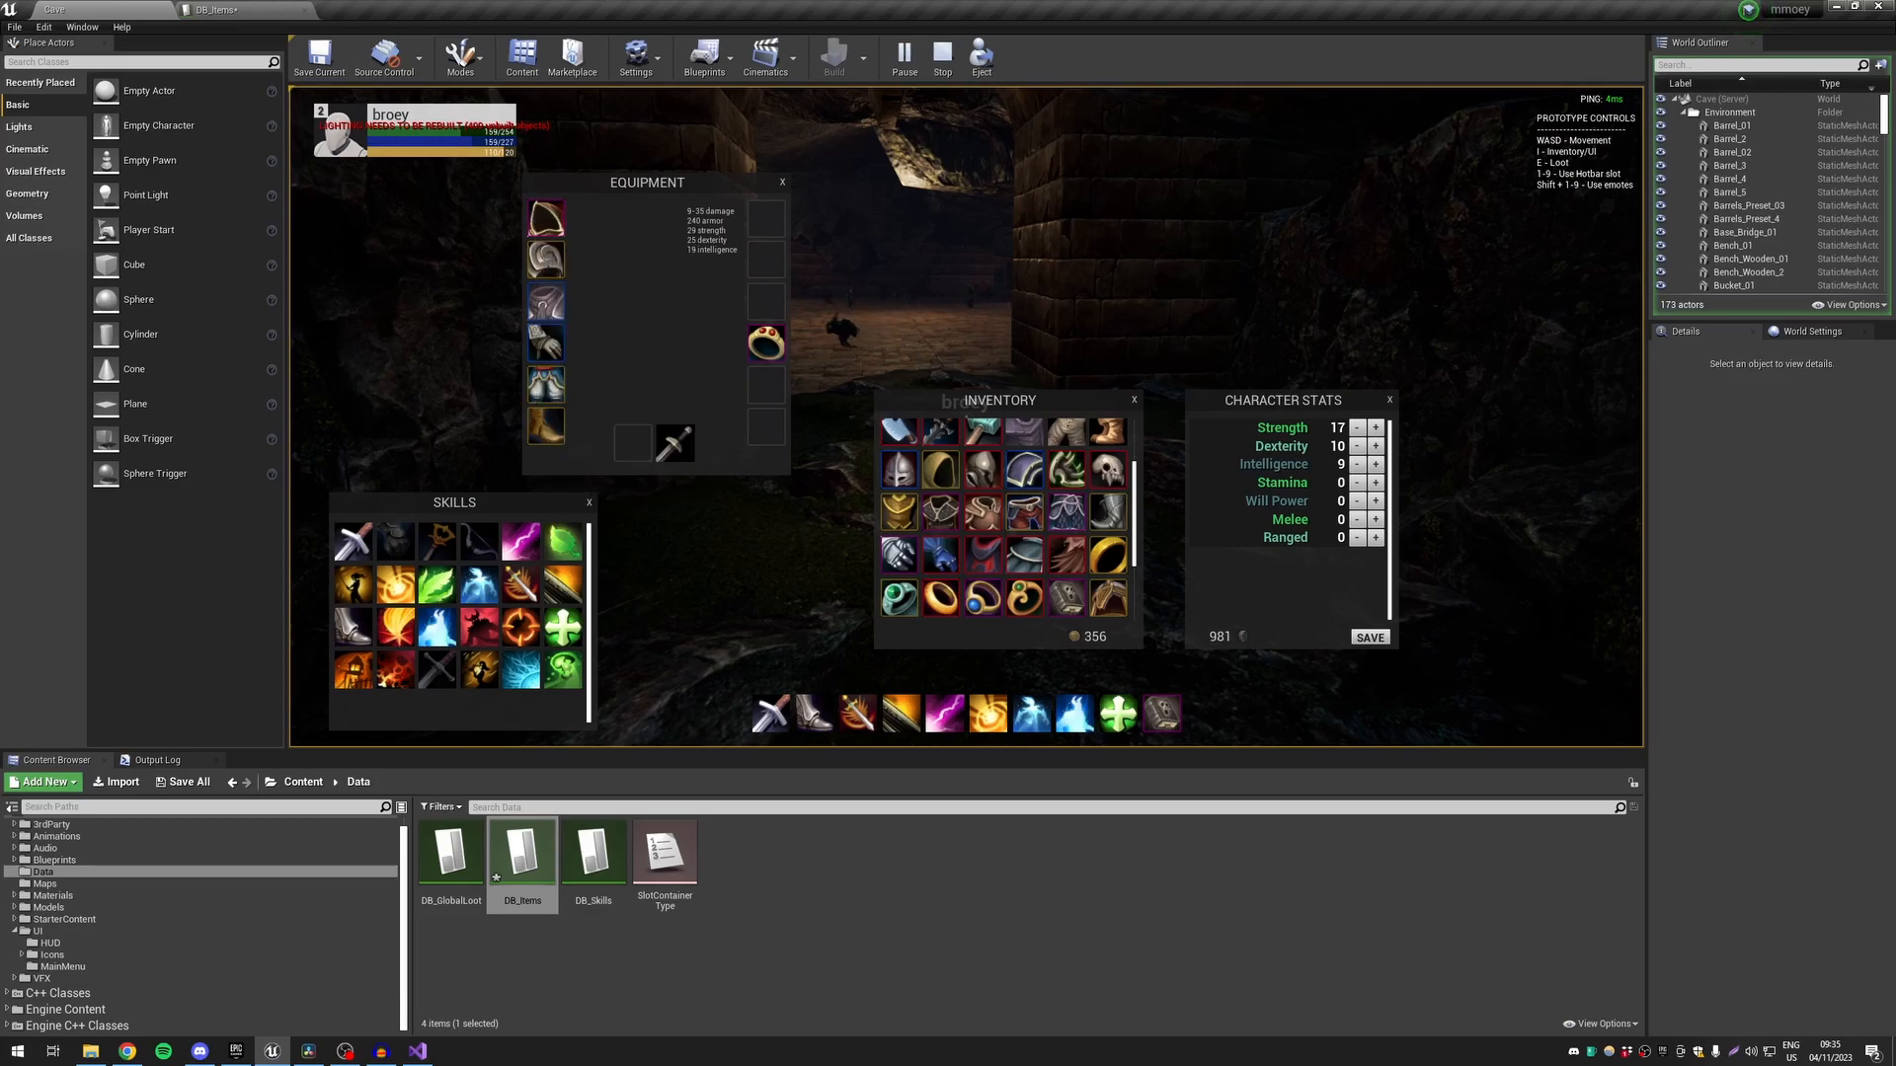
{"action": "key", "text": "i"}
{"action": "key", "text": "i"}
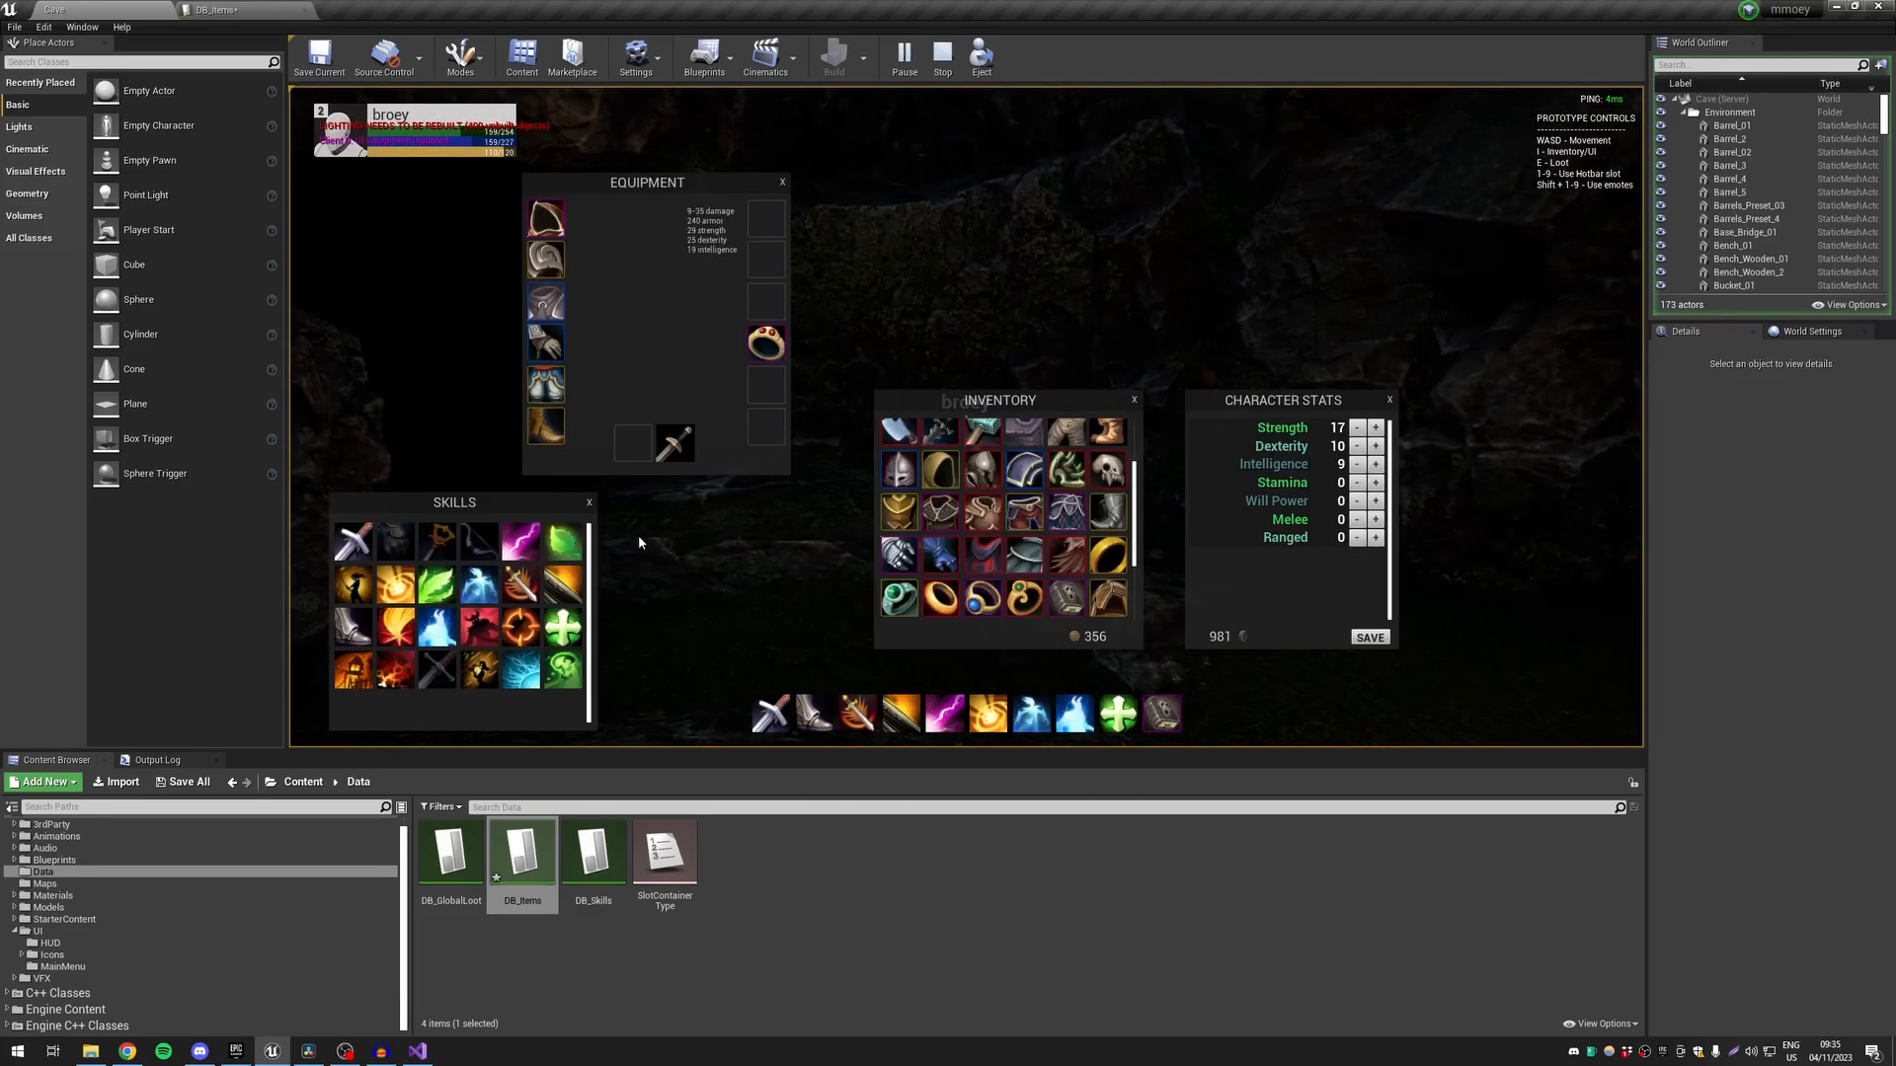
Equip the red cloak from the inventory, view it on the character, and replace it with Wolf's Bane
{"action": "right_click", "coordinate": [985, 556]}
{"action": "key", "text": "i"}
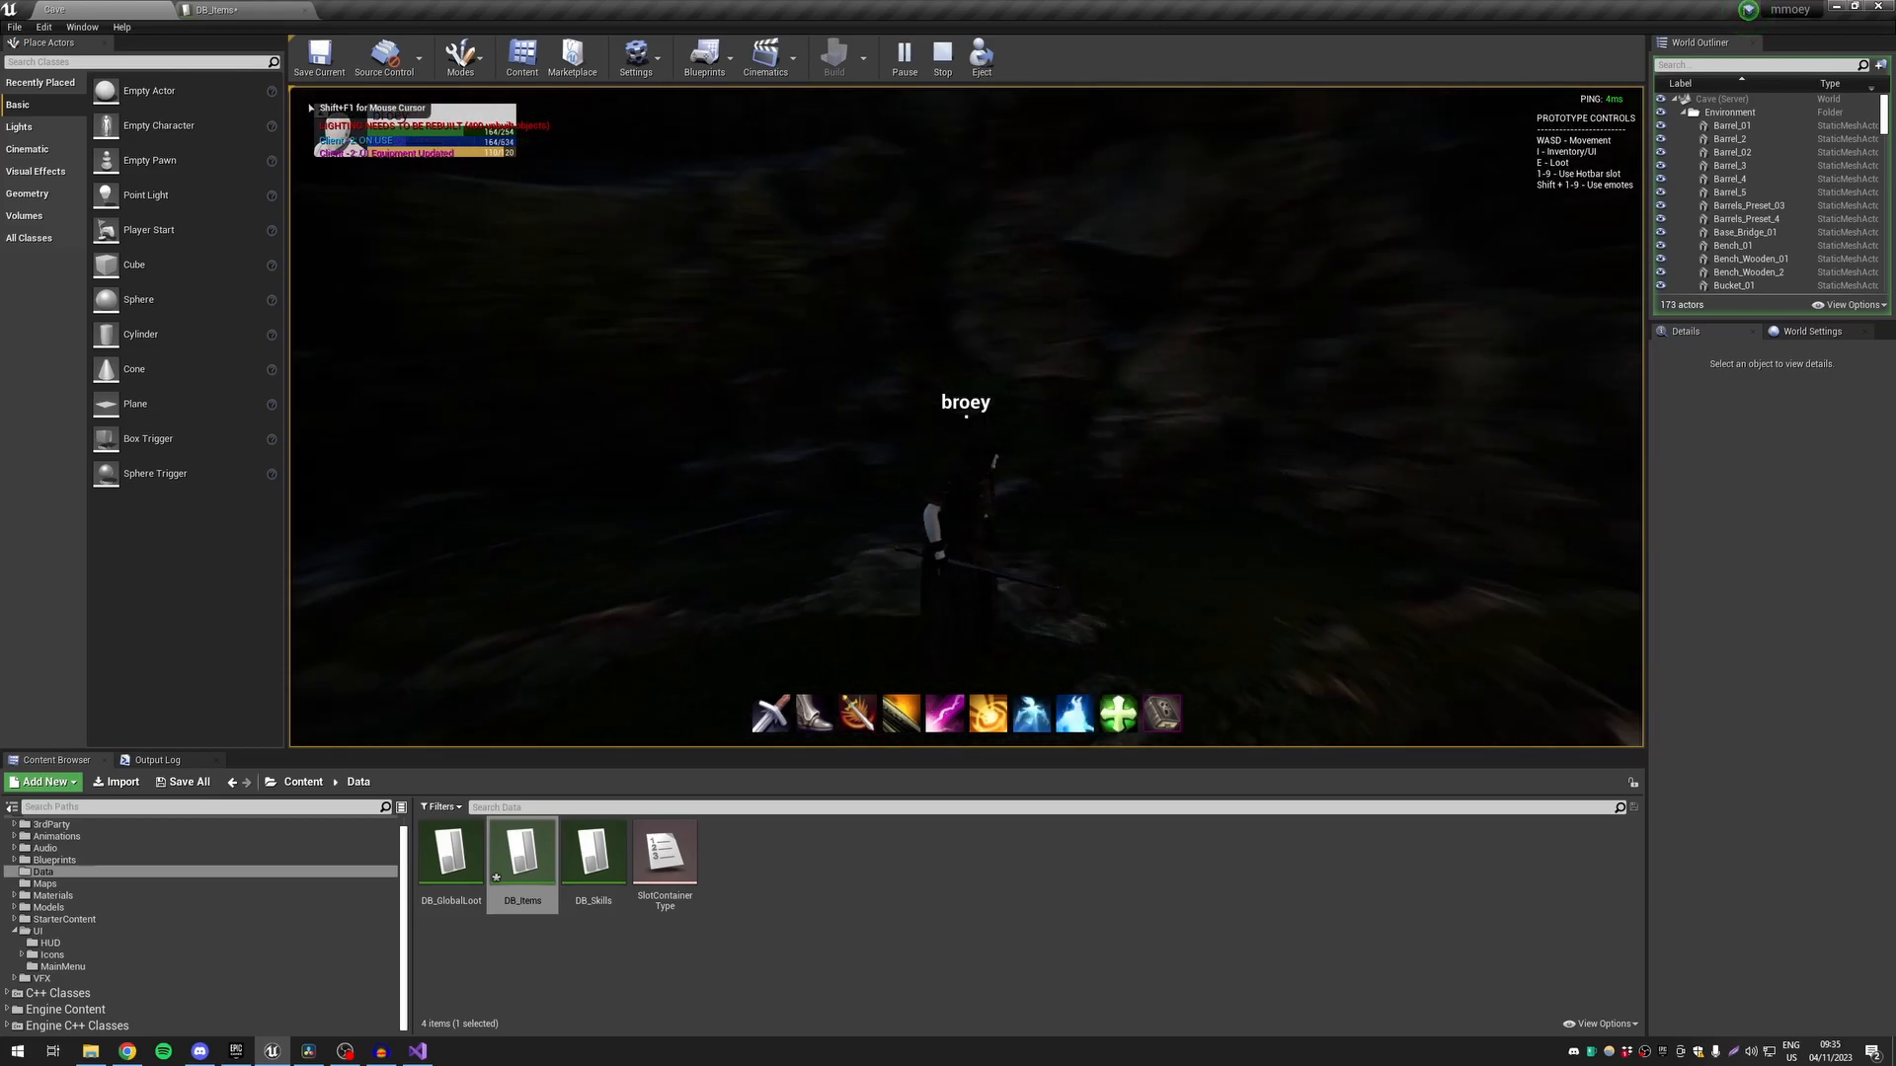
{"action": "key", "text": "w"}
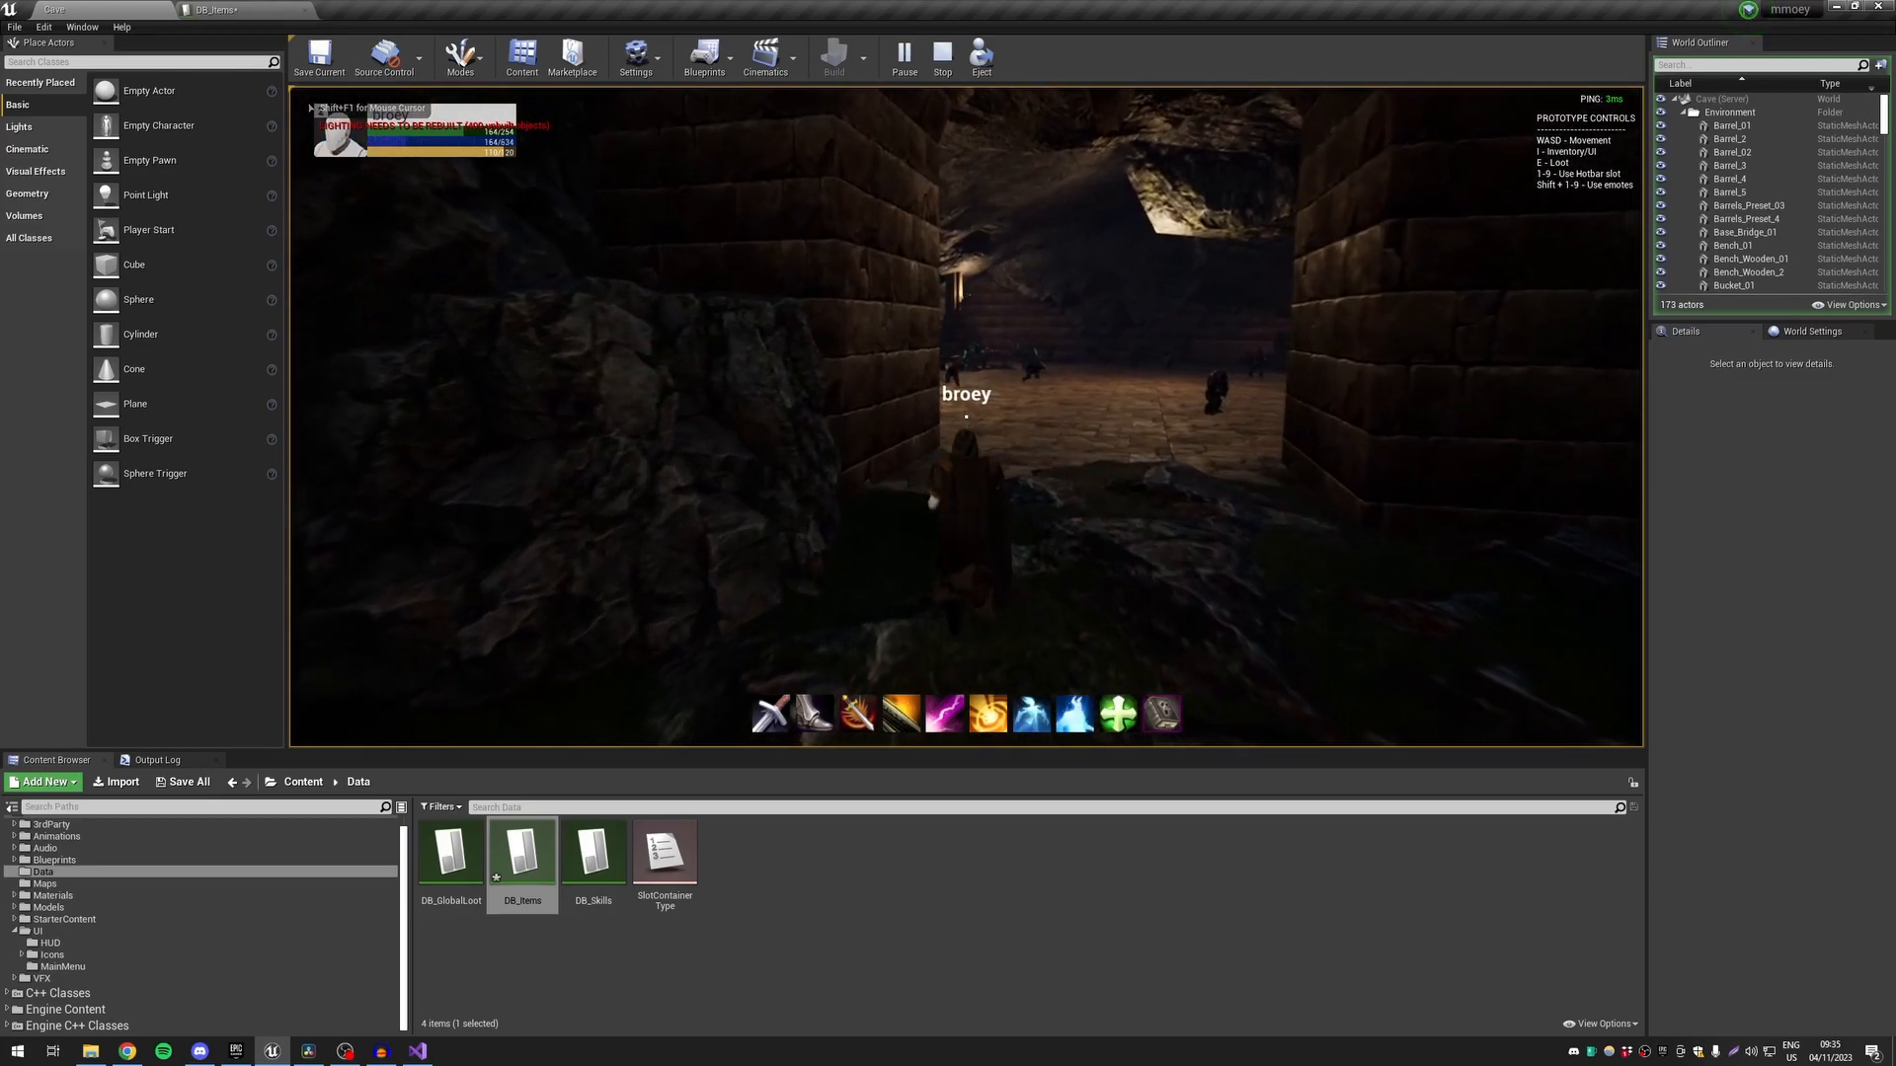
{"action": "key", "text": "i"}
{"action": "mouse_move", "coordinate": [1017, 559]}
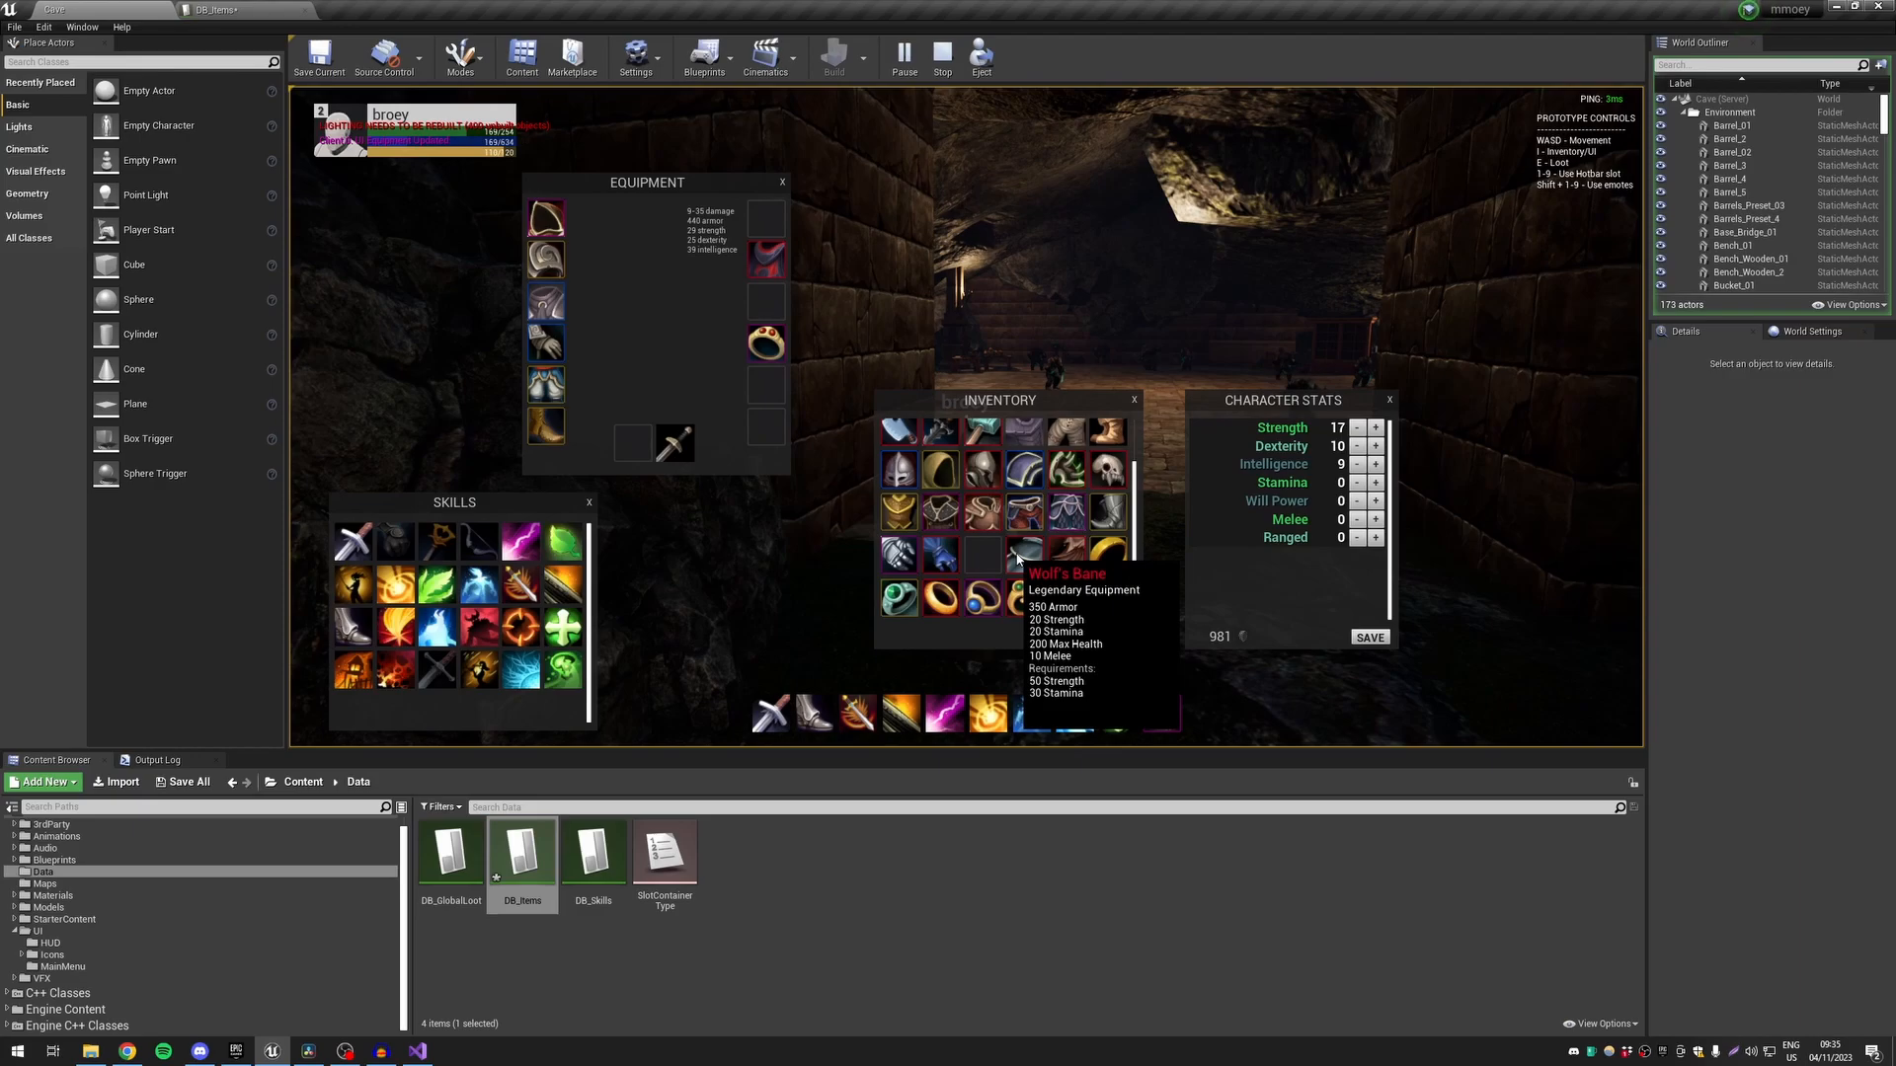
{"action": "key", "text": "i"}
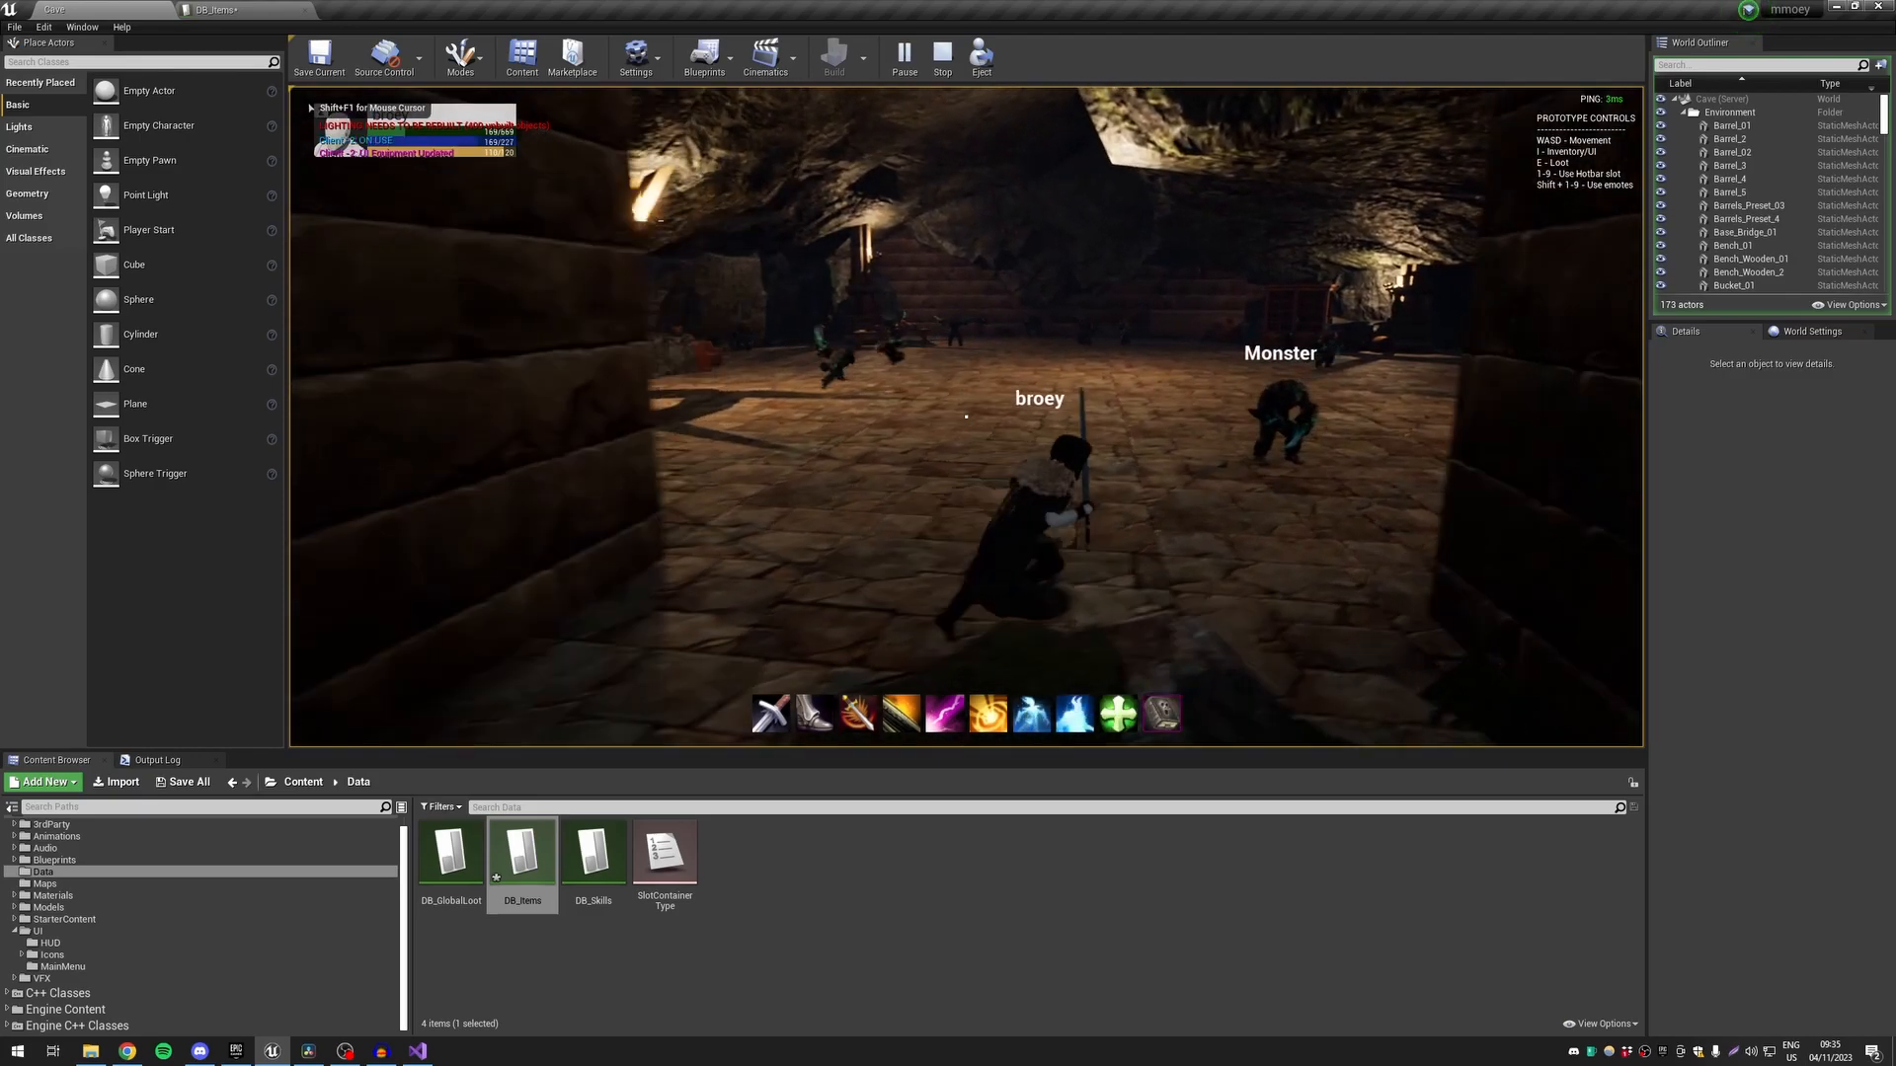
Try out weapons from the inventory, including the Dwarven Greathammer, and leave the blue axe equipped
{"action": "key", "text": "i"}
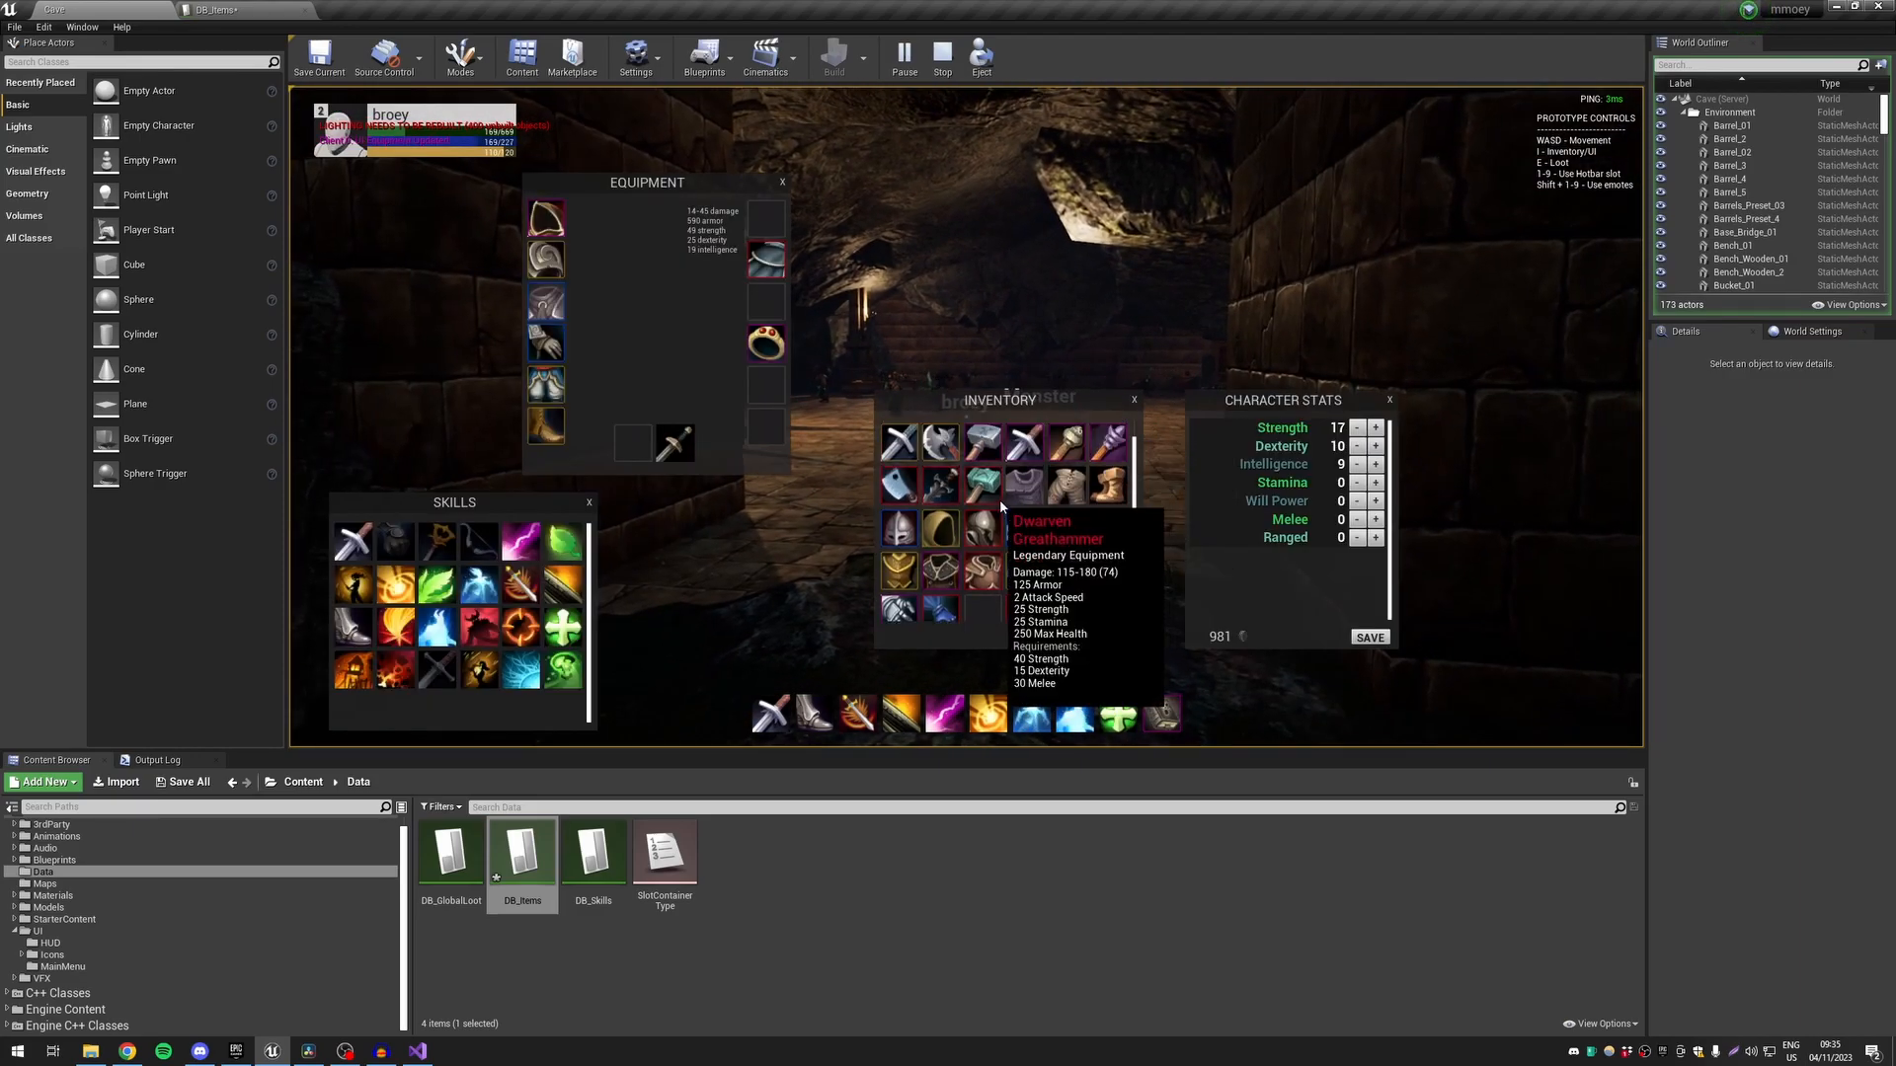
{"action": "right_click", "coordinate": [985, 497]}
{"action": "right_click", "coordinate": [945, 497]}
{"action": "key", "text": "i"}
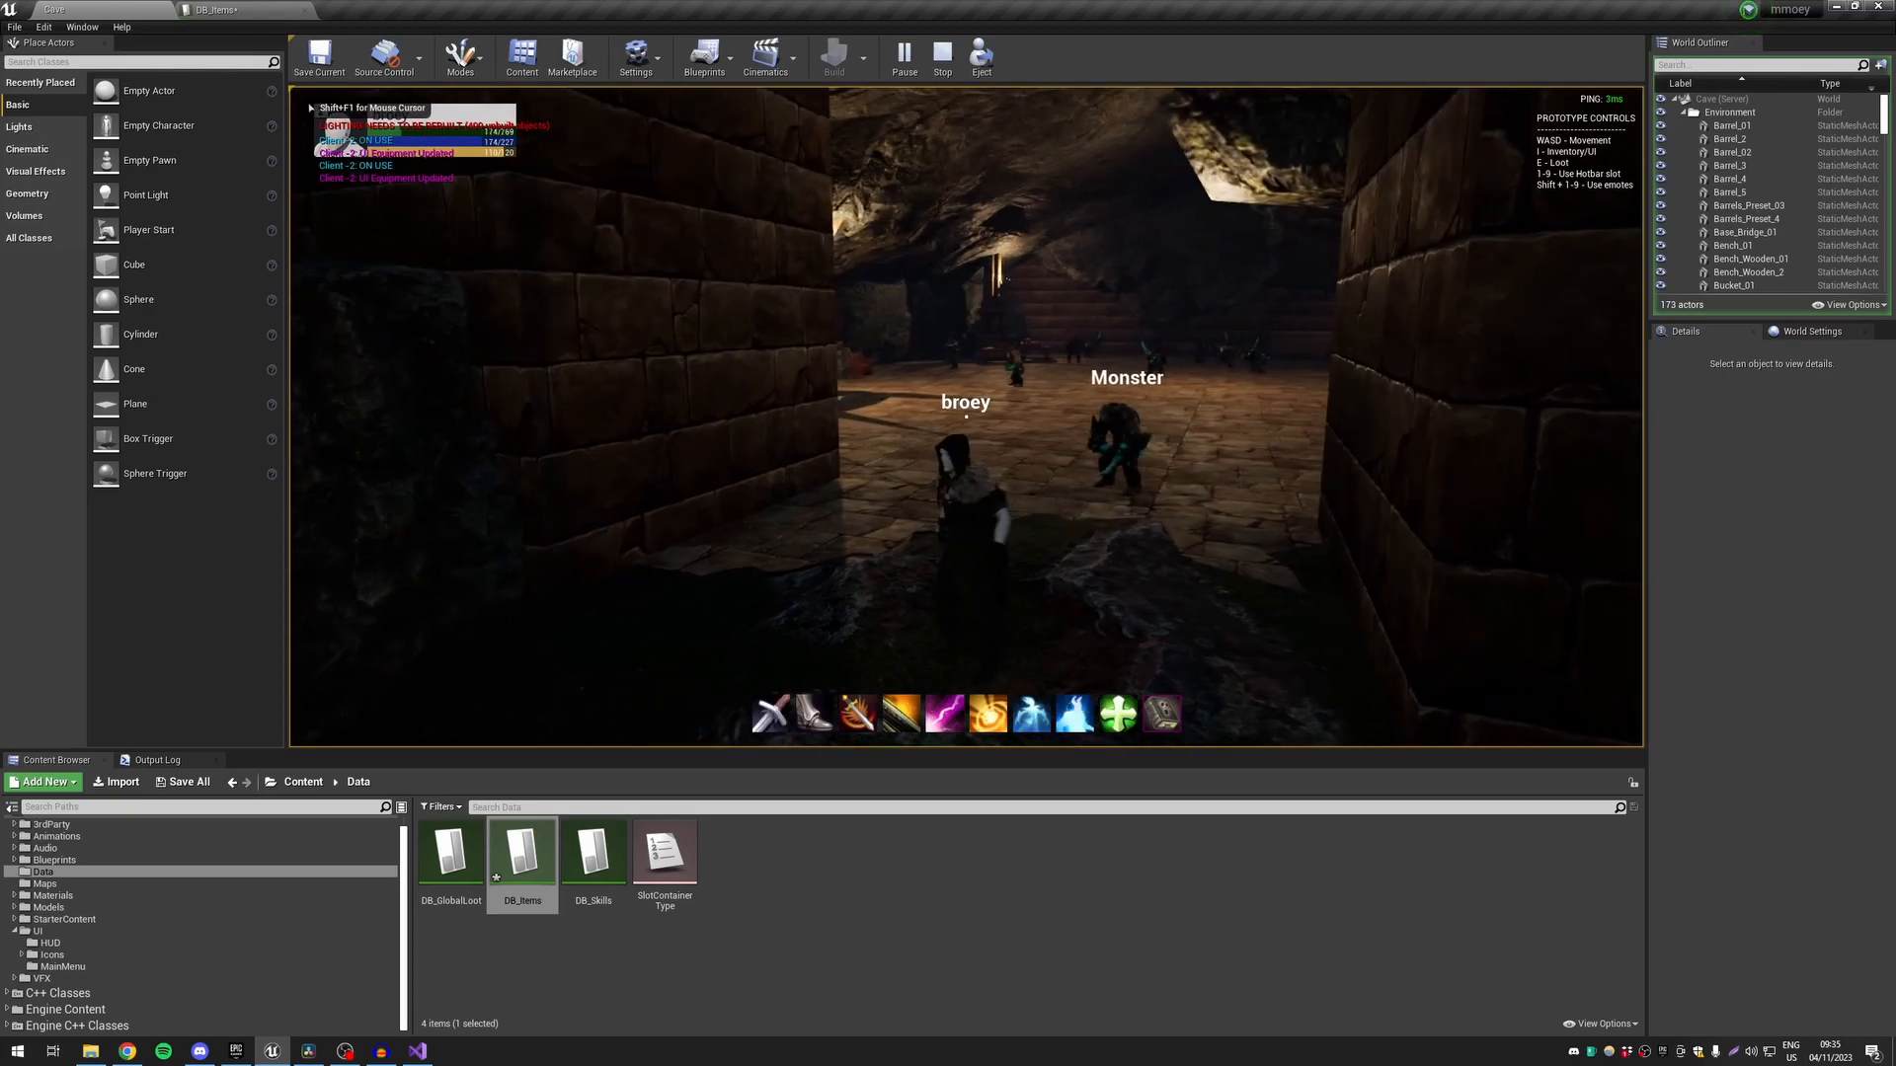
{"action": "key", "text": "i"}
{"action": "key", "text": "i"}
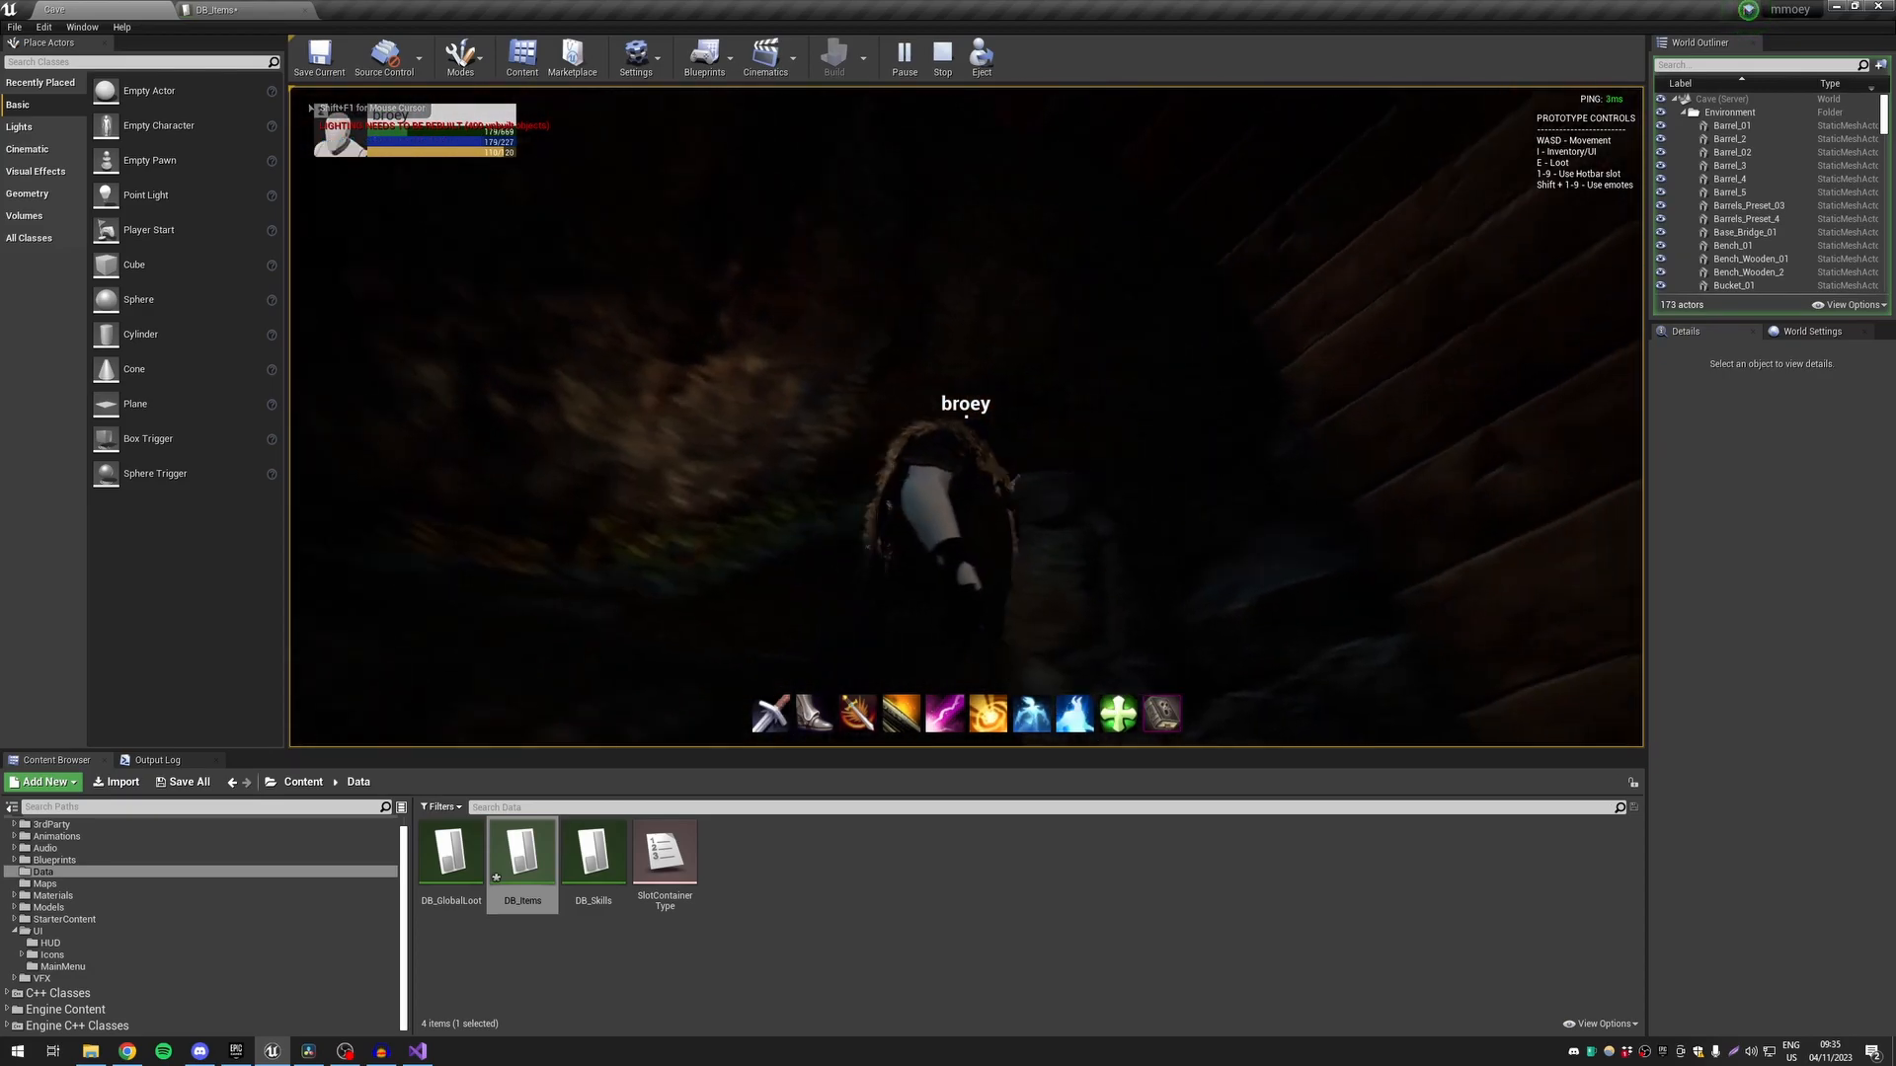
Run the character around the cave to view the equipped gear, check the equipment once more, and end the play session
{"action": "key", "text": "w"}
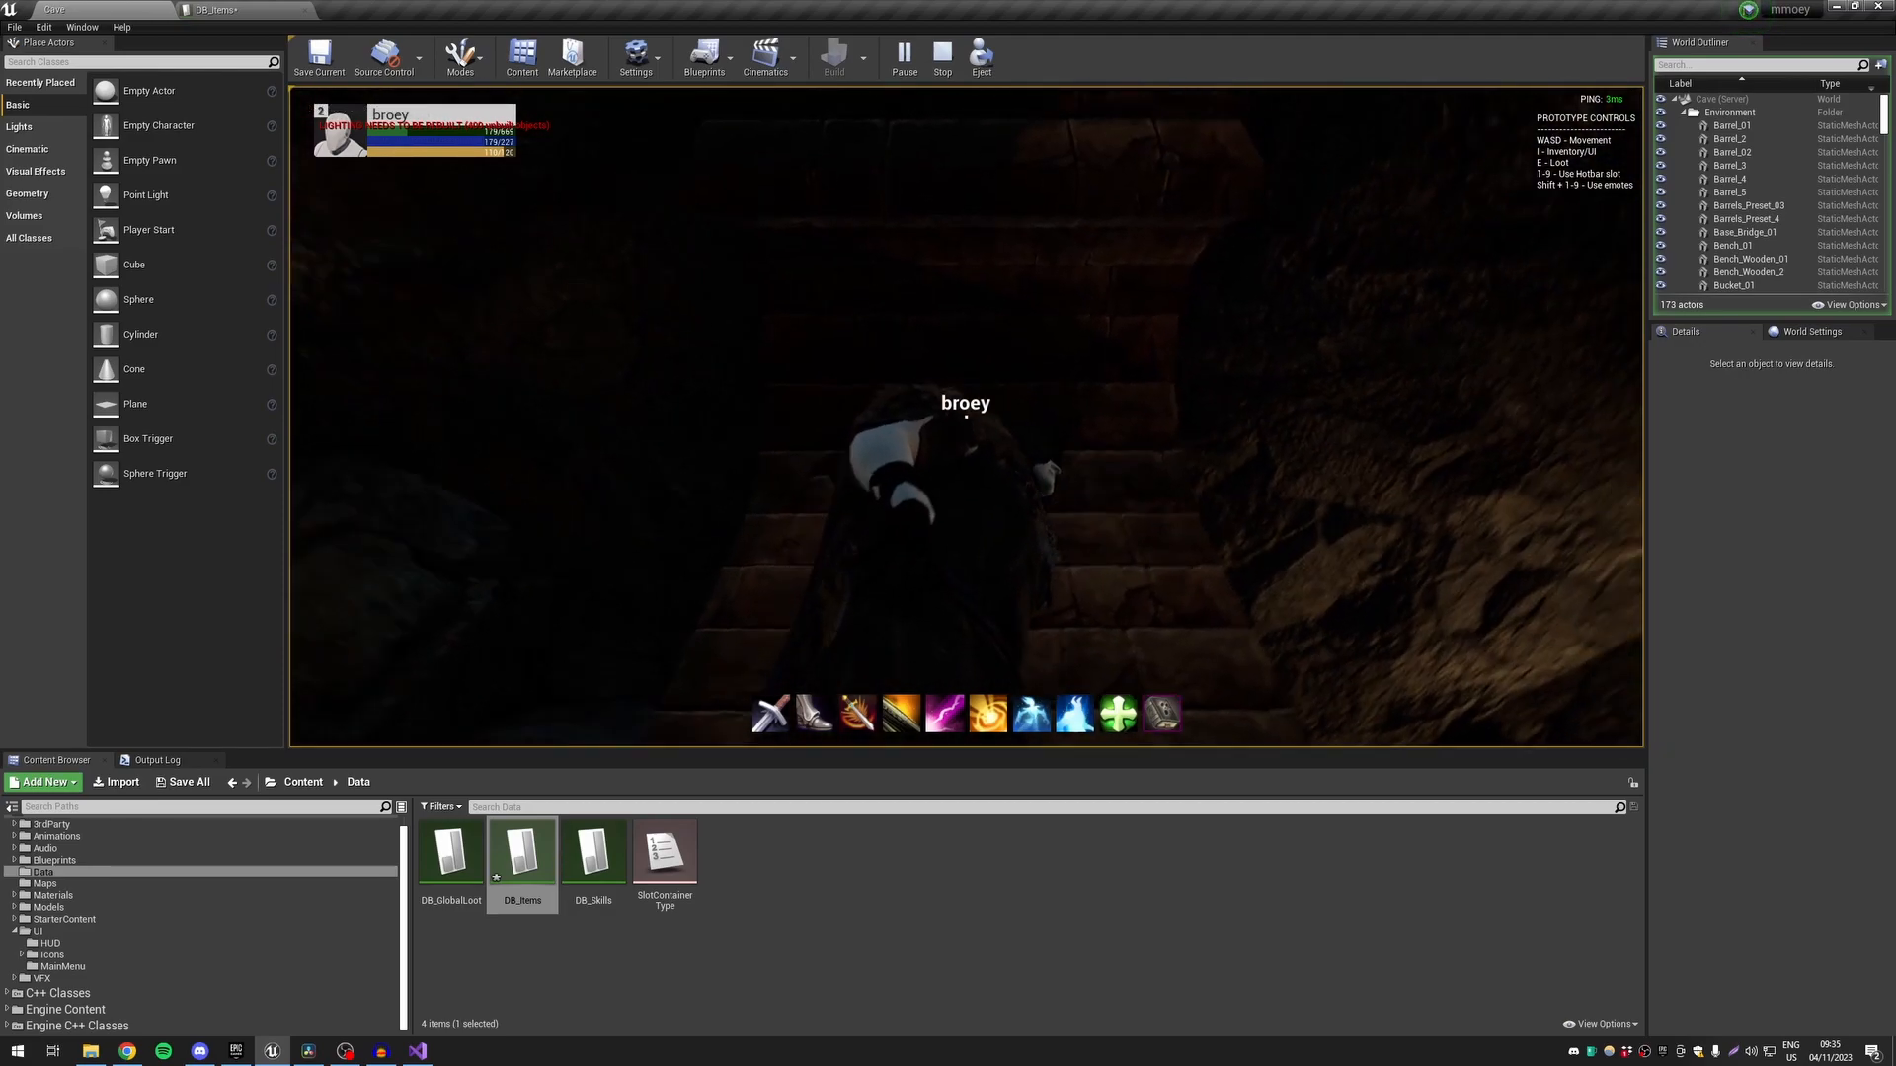
{"action": "key", "text": "w"}
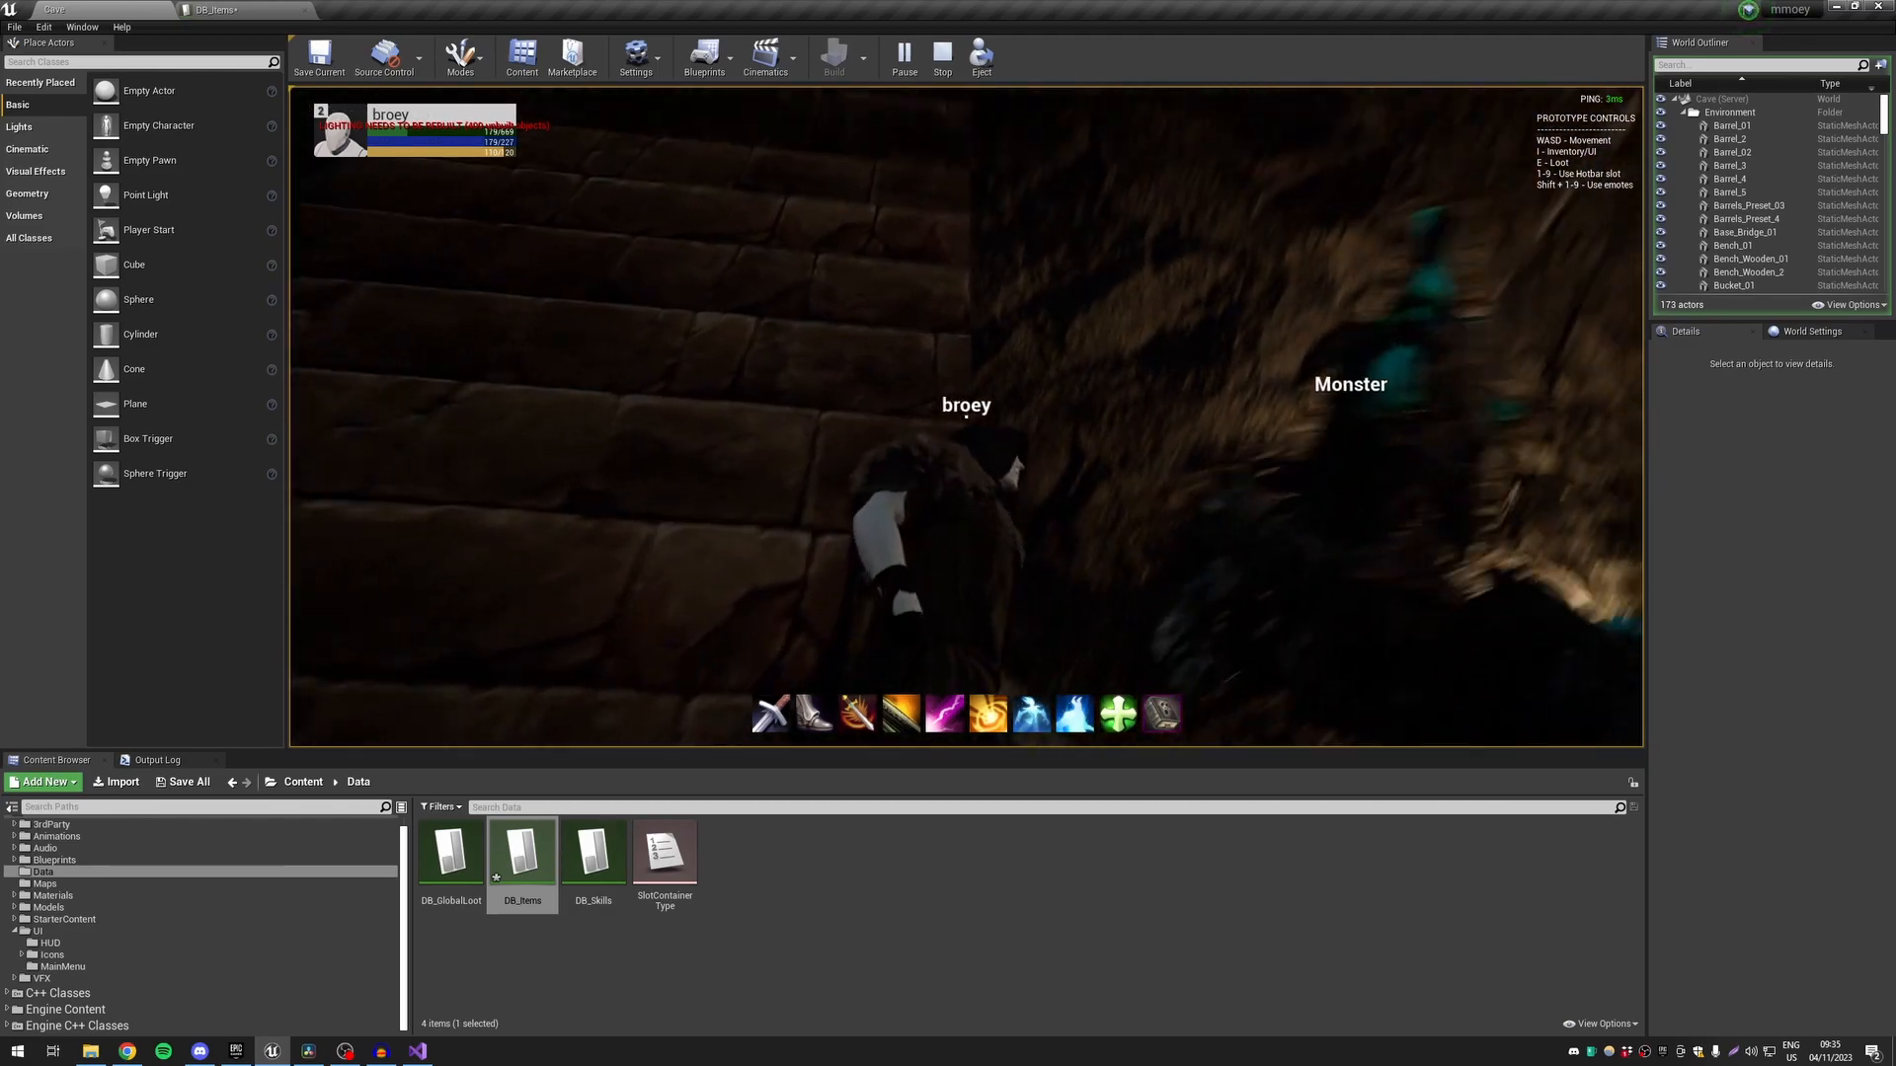
{"action": "key", "text": "w"}
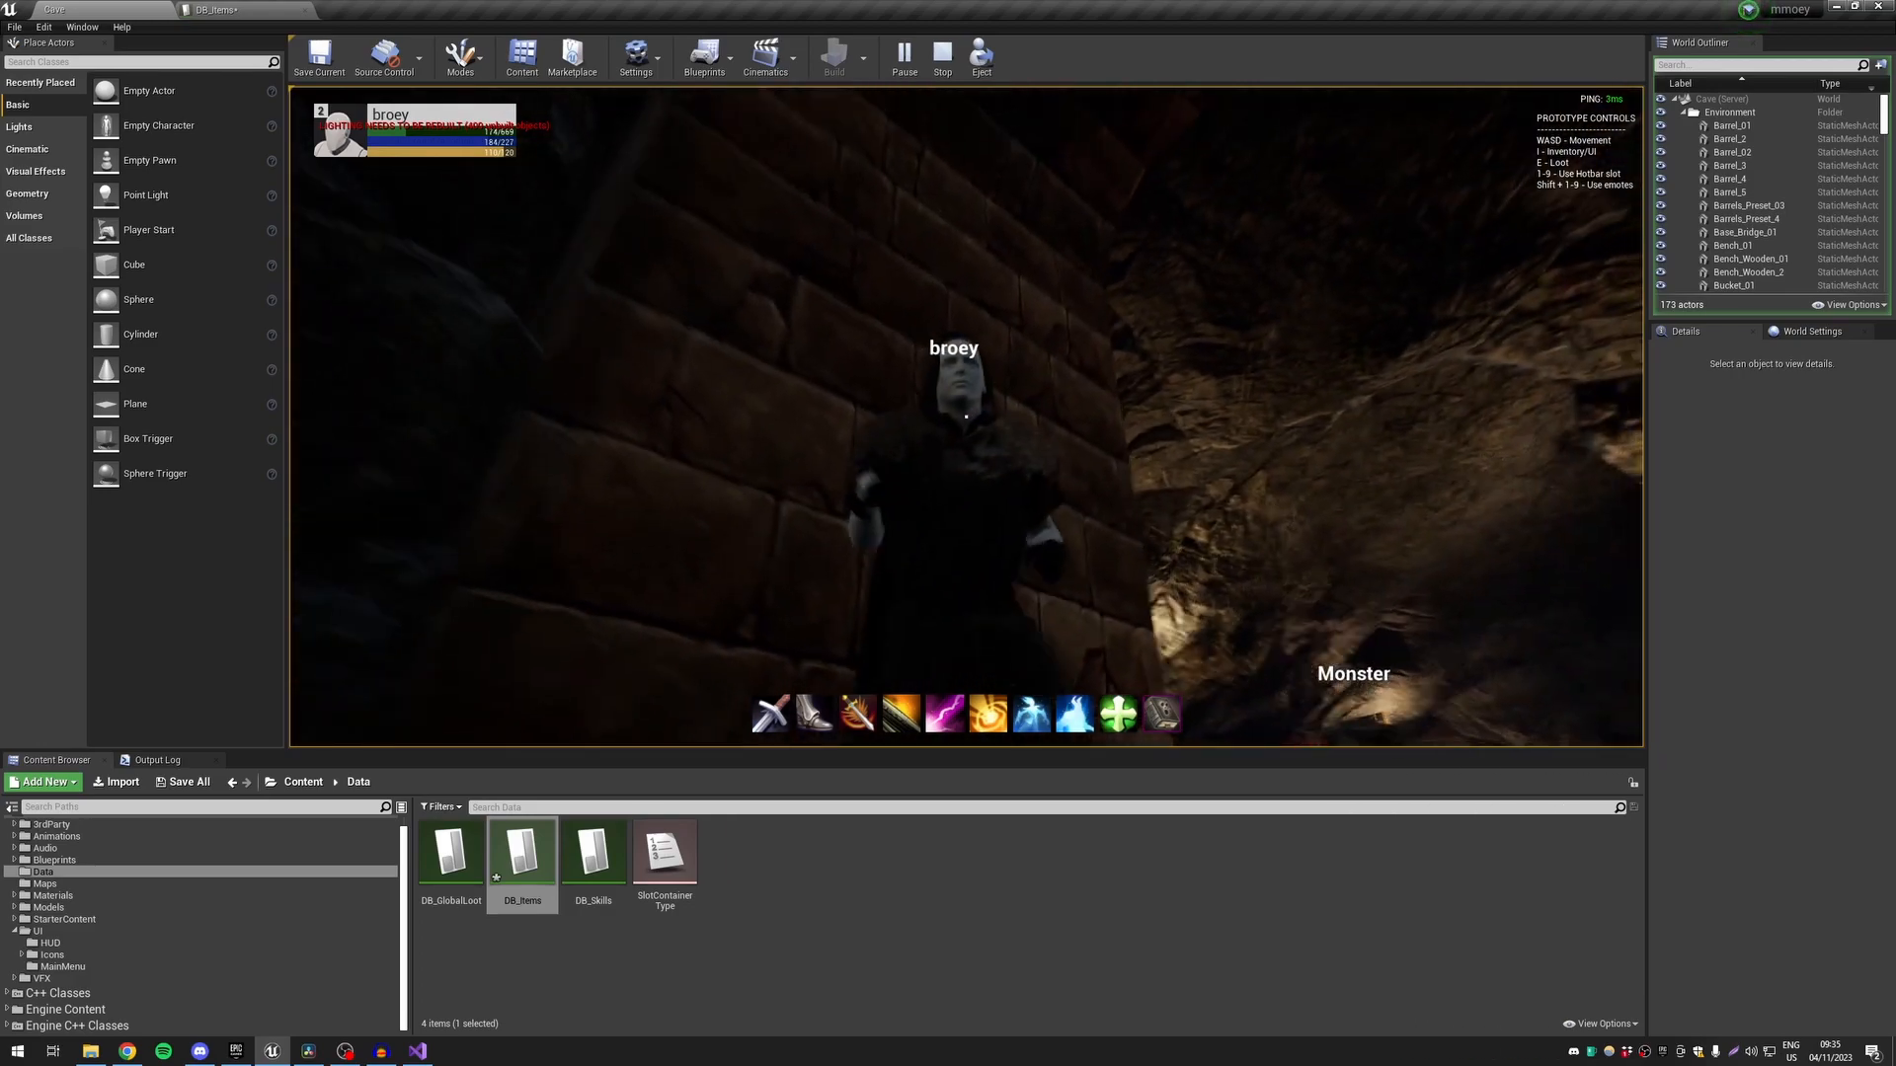
{"action": "key", "text": "w"}
{"action": "key", "text": "i"}
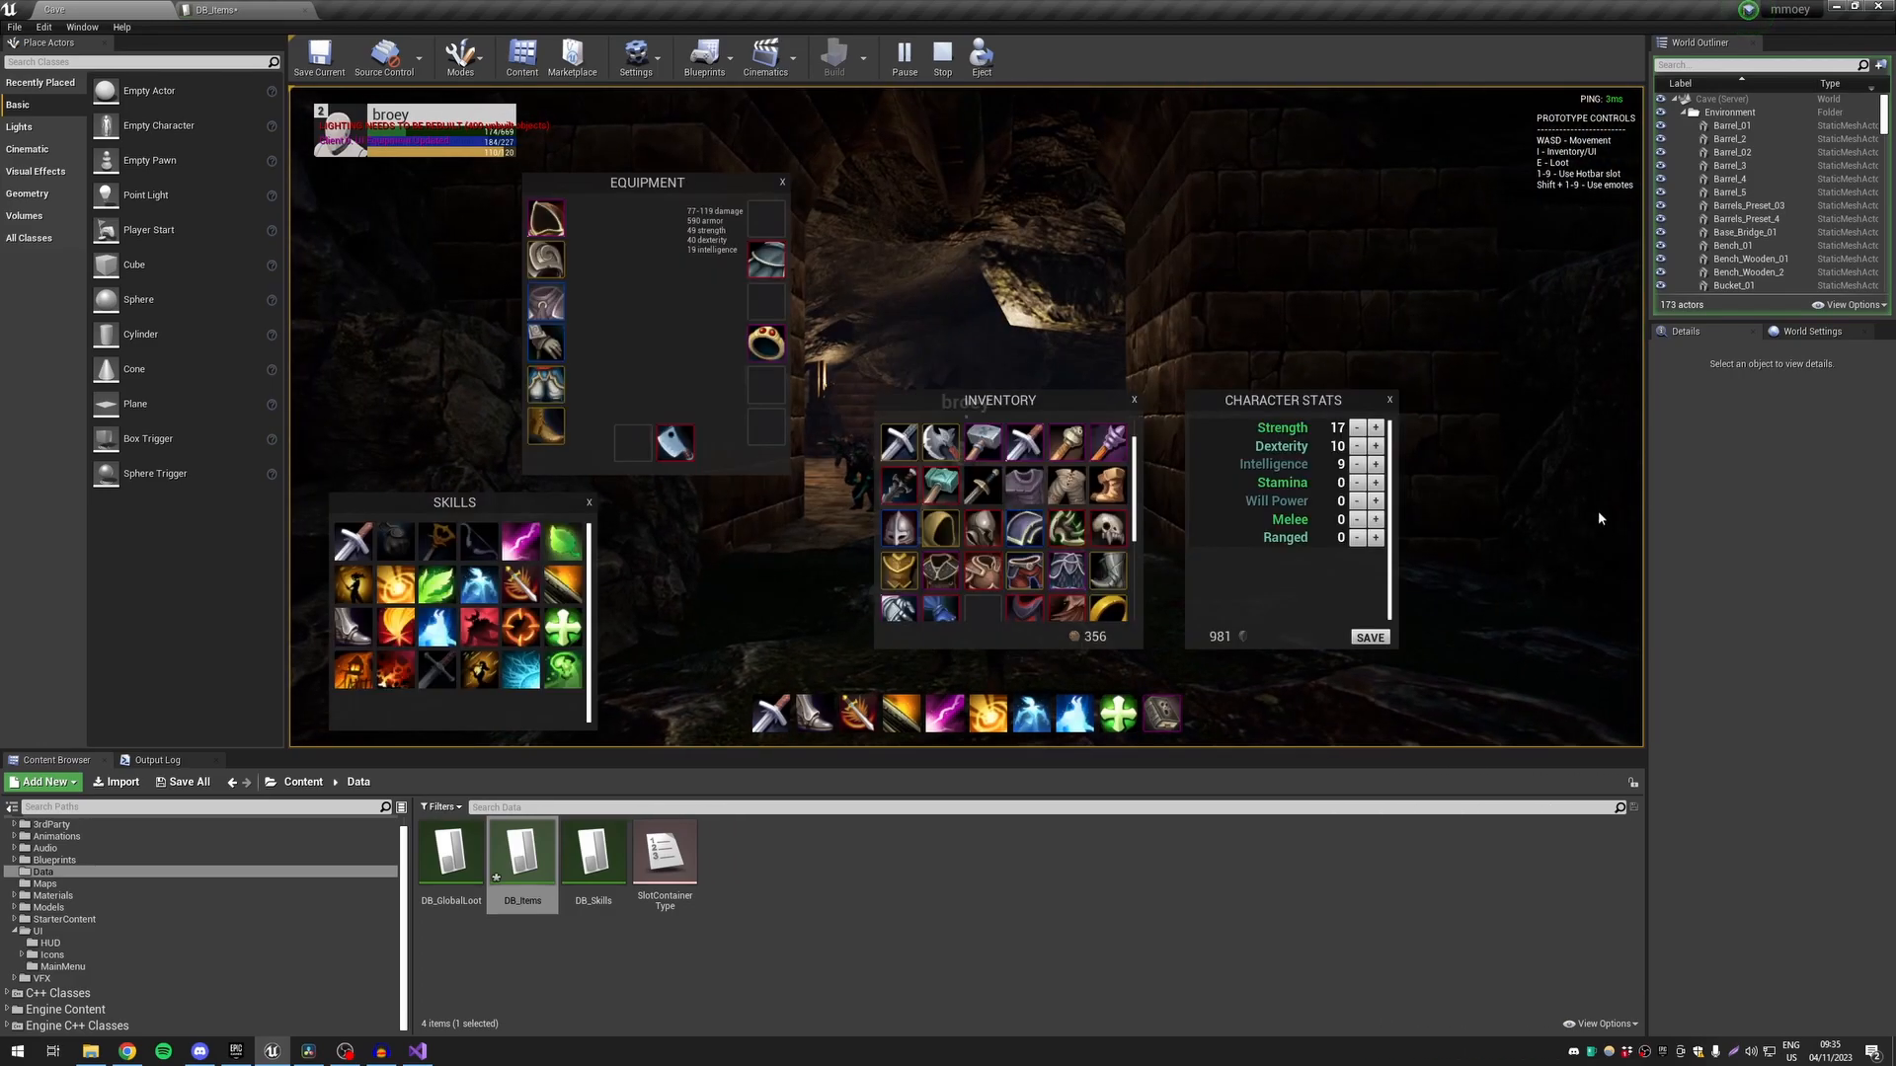
{"action": "key", "text": "i"}
{"action": "key", "text": "w"}
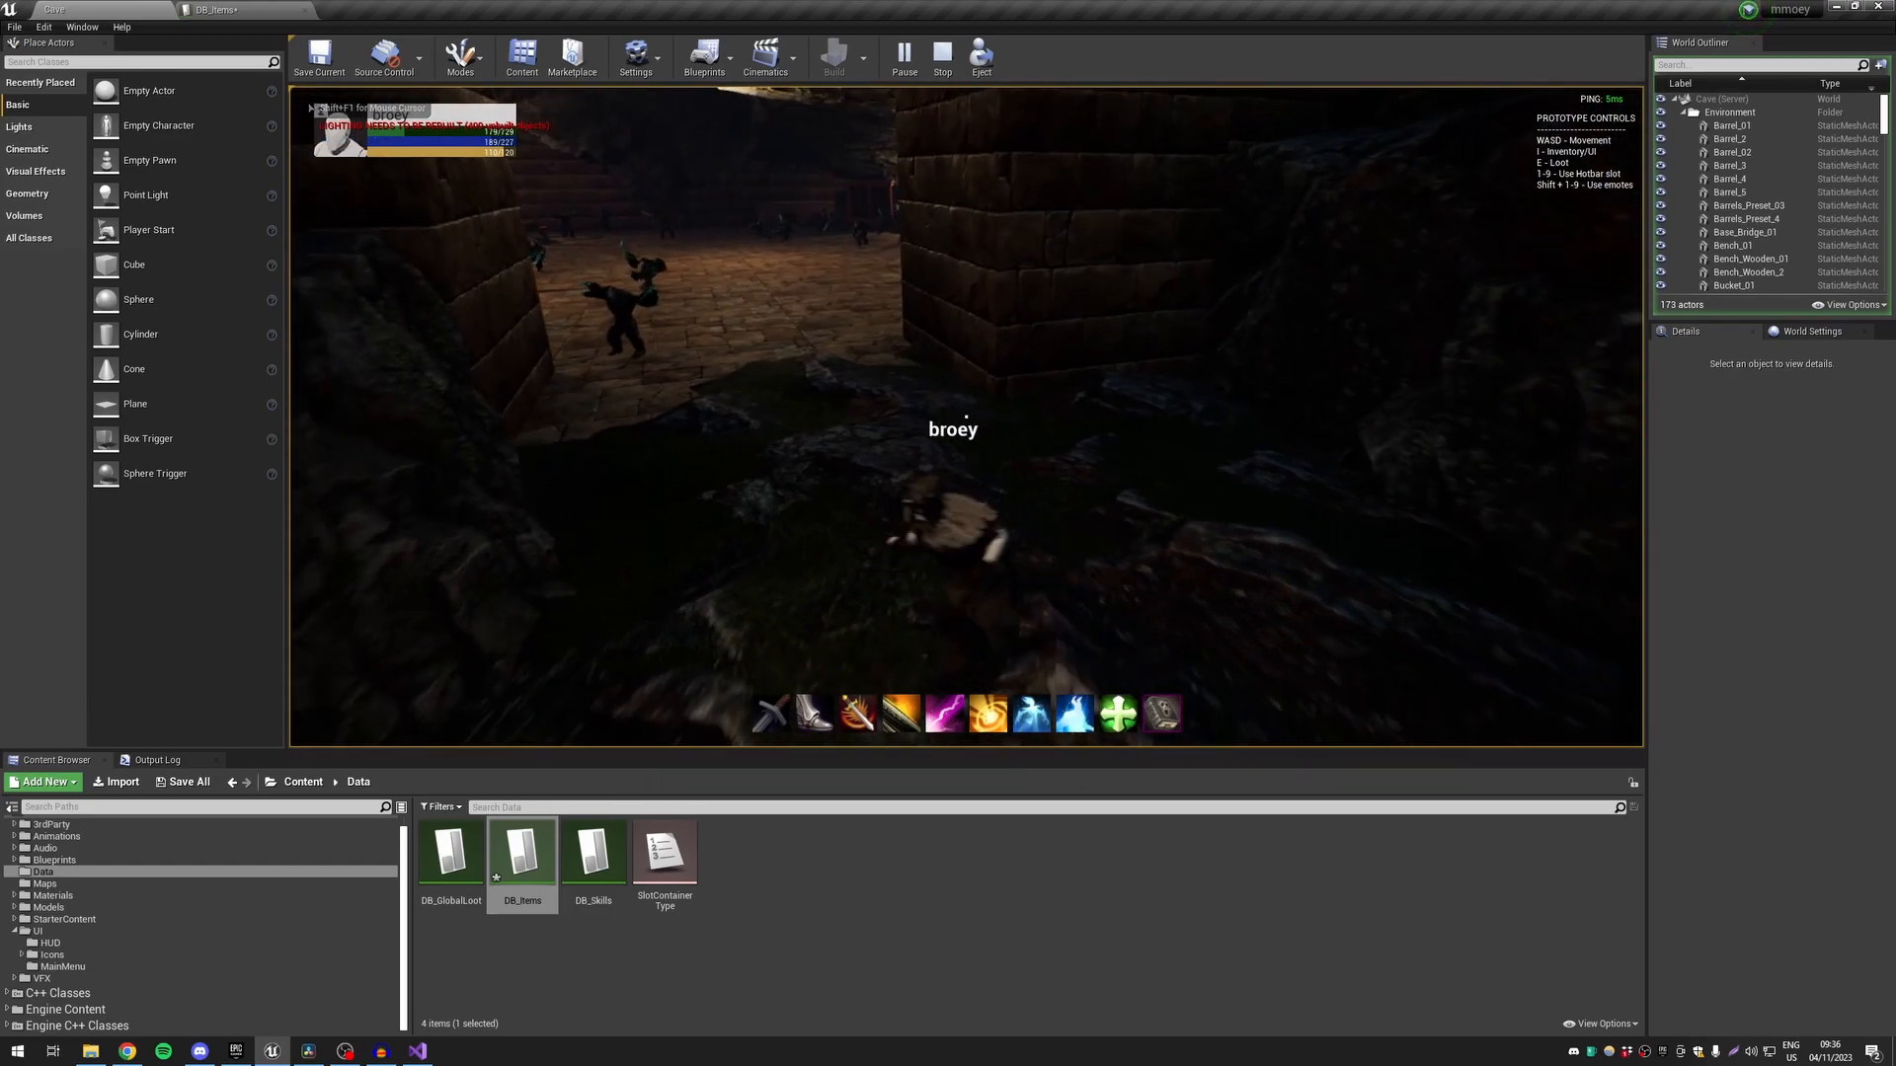
{"action": "key", "text": "w"}
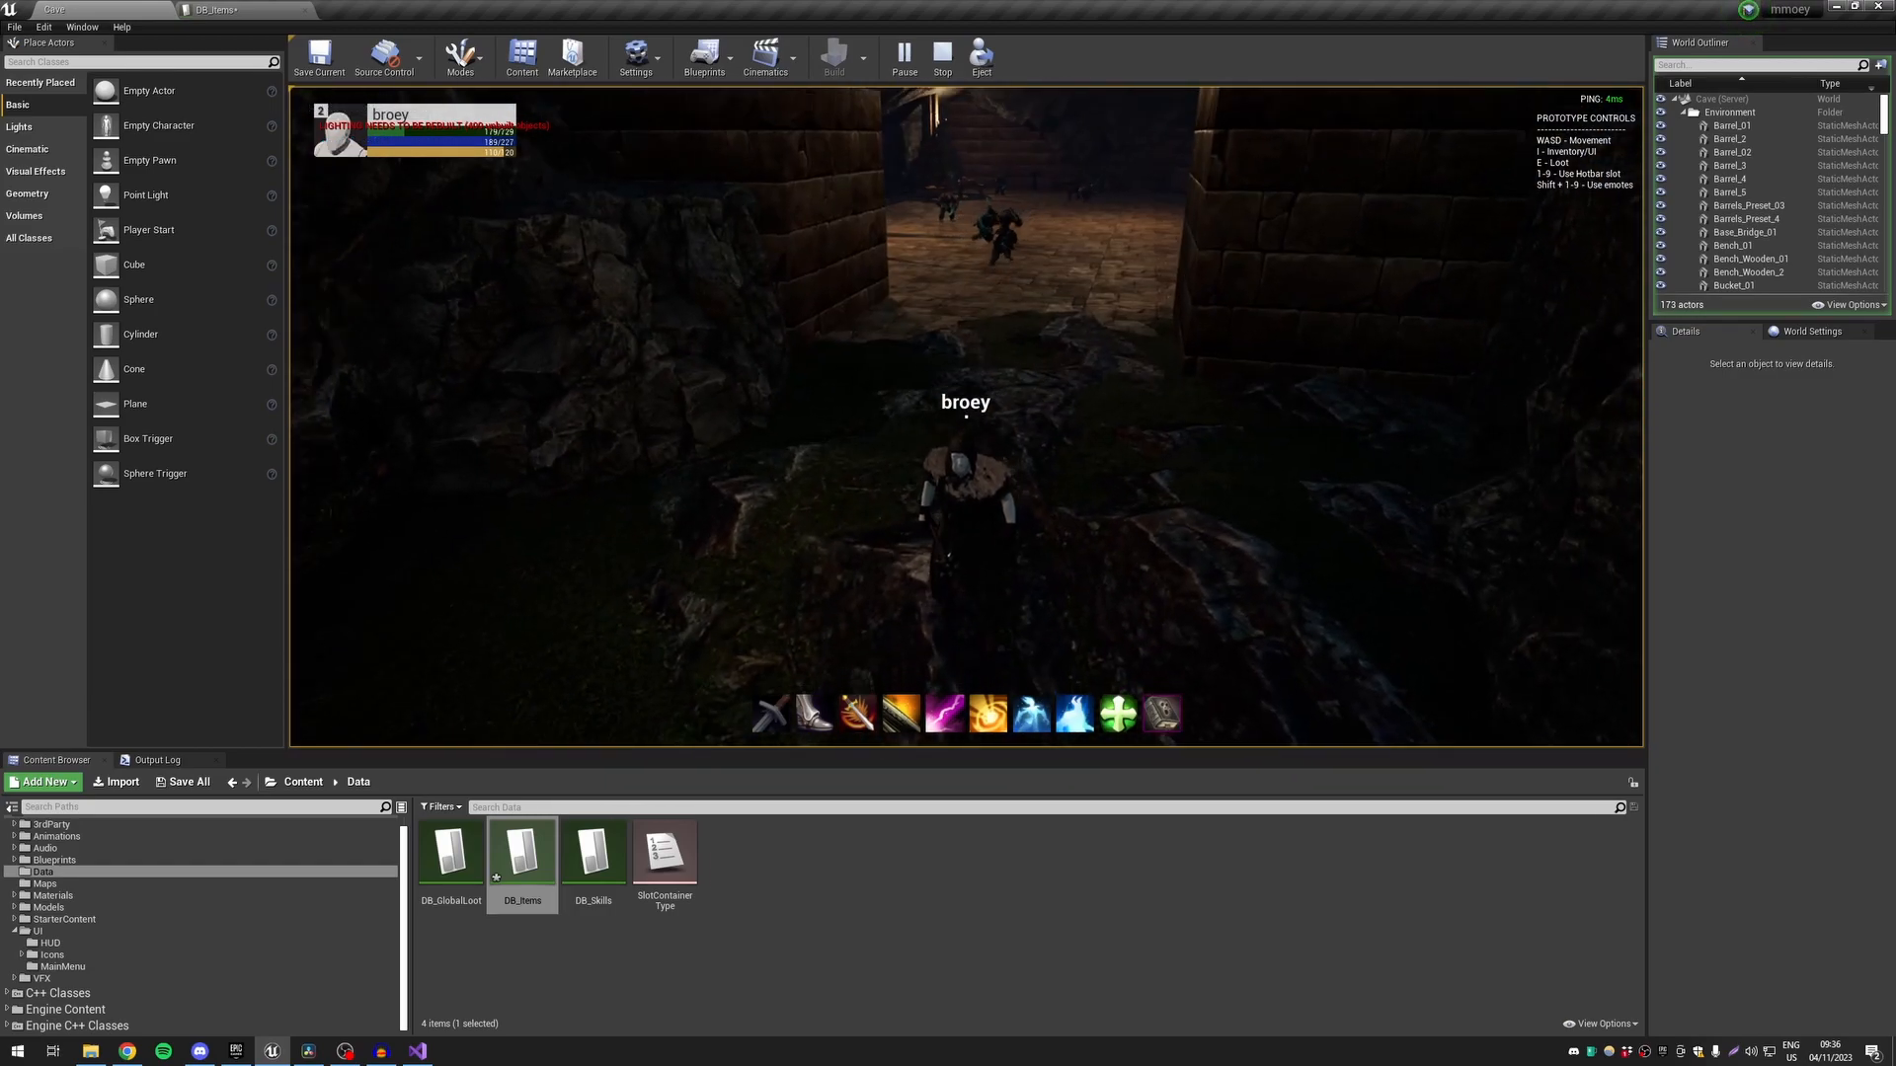
{"action": "key", "text": "Escape"}
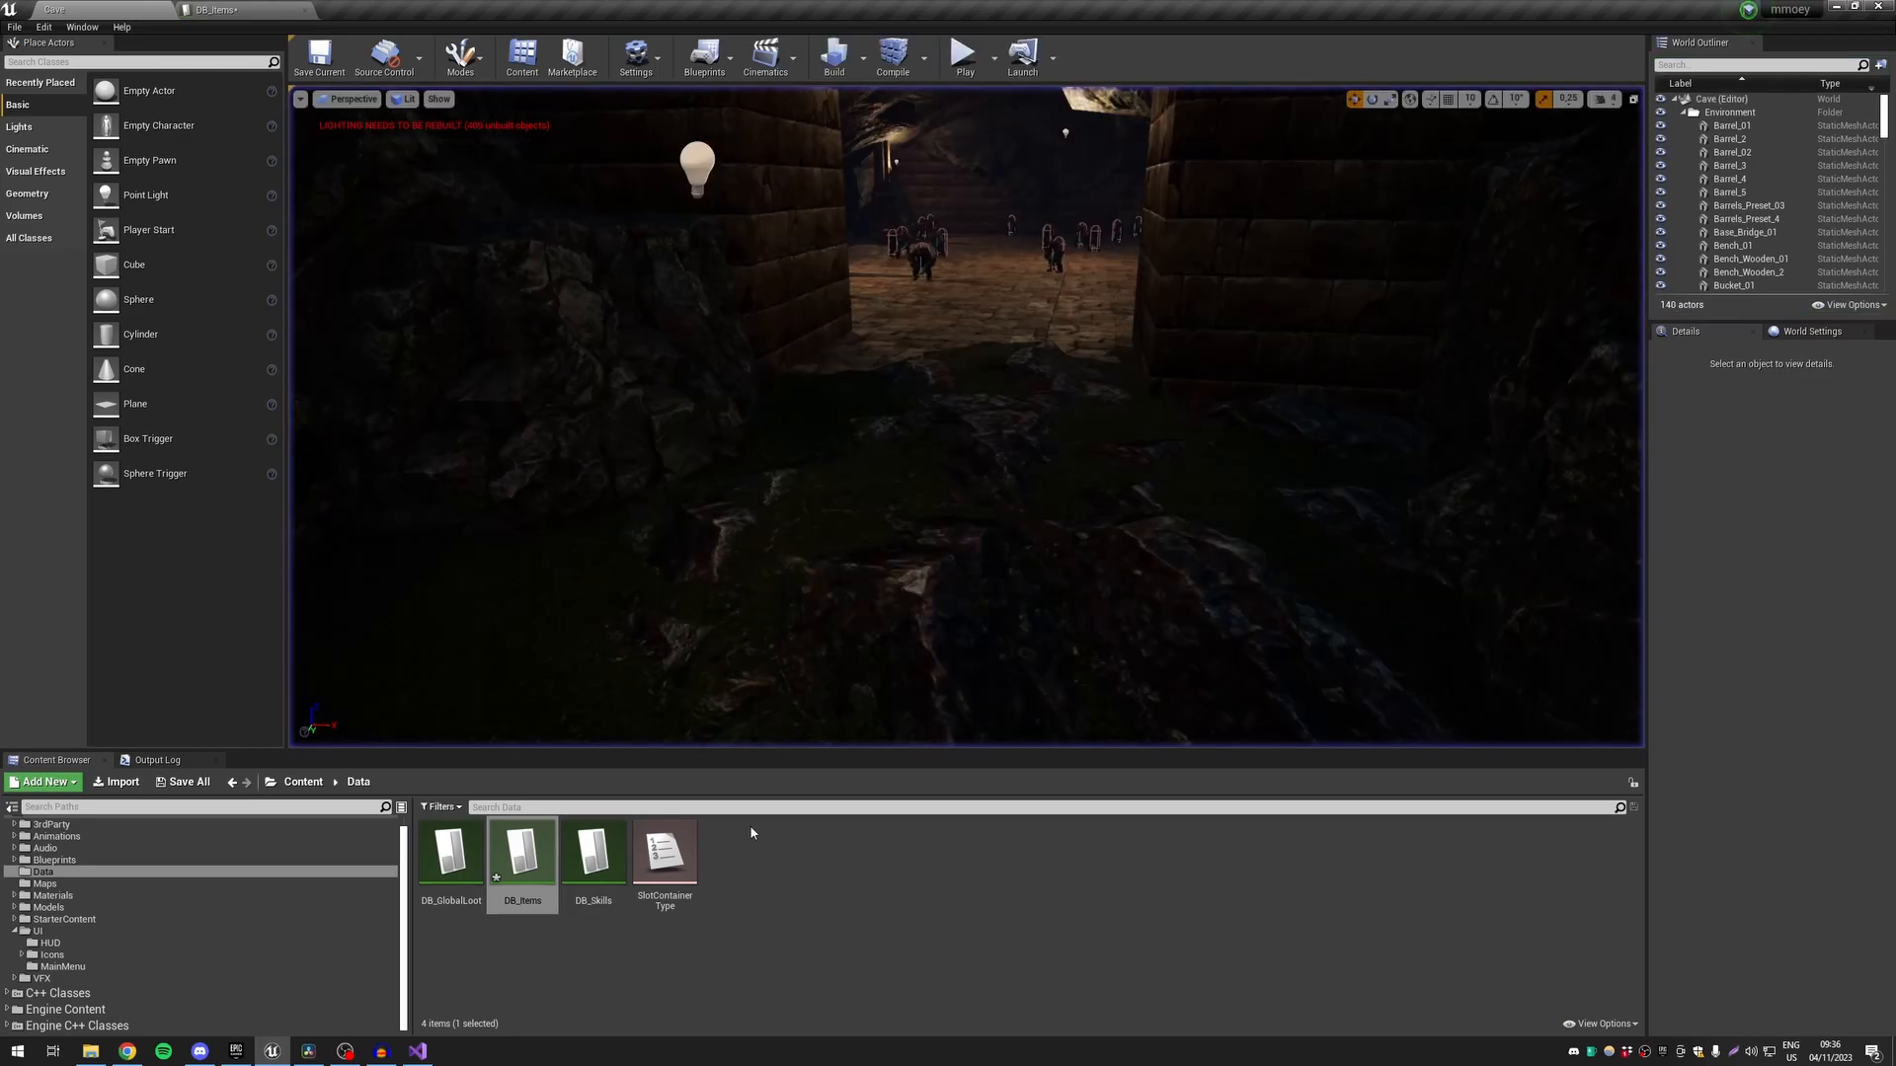
Open the DB_Skills data table, then switch to Visual Studio and examine the includes and Skill properties of FSkill in Skill.h
{"action": "double_click", "coordinate": [597, 852]}
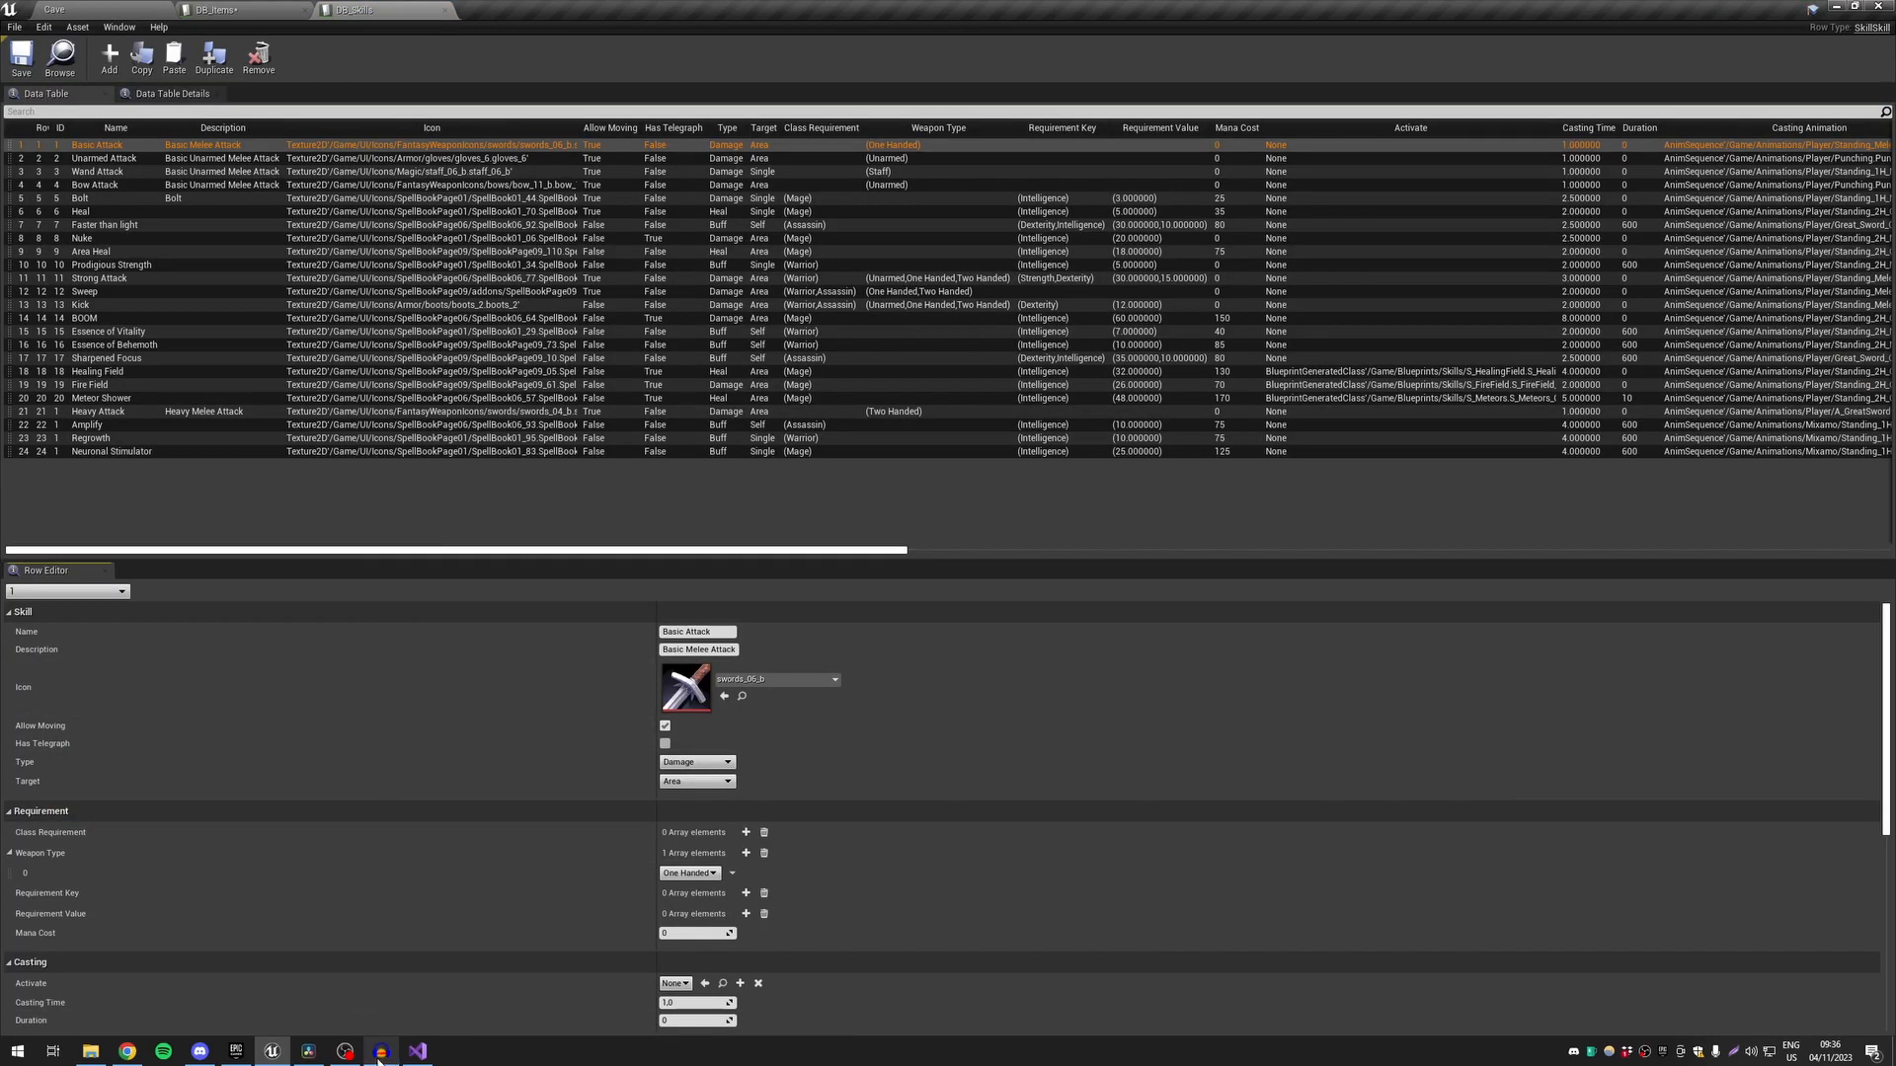
{"action": "key", "text": "alt+Tab"}
{"action": "left_click", "coordinate": [573, 61]}
{"action": "scroll", "coordinate": [696, 276], "scroll_direction": "down", "scroll_amount": 6}
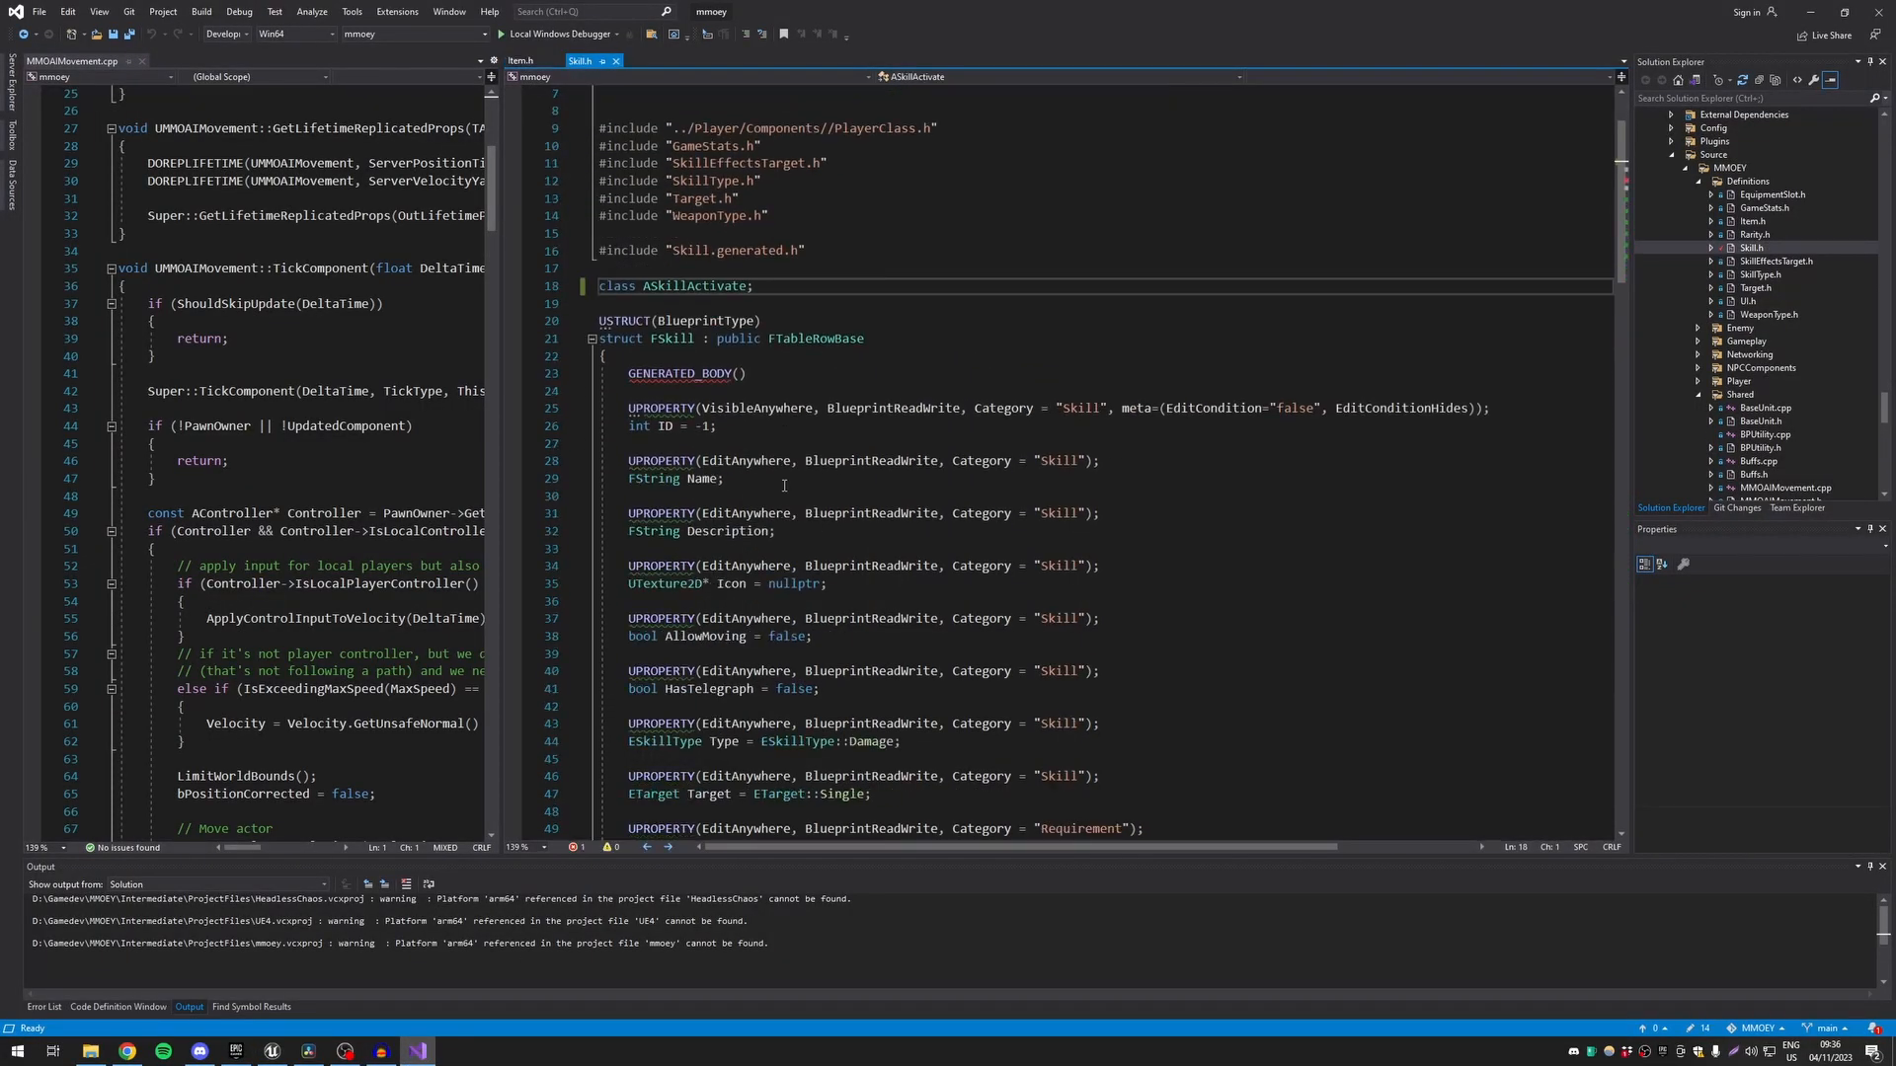
{"action": "left_click_drag", "start_coordinate": [647, 199], "coordinate": [938, 636]}
{"action": "left_click", "coordinate": [780, 394]}
Review FSkill's Requirement, Casting, Effects and Logic properties, and return to the skills table in Unreal Editor
{"action": "scroll", "coordinate": [865, 326], "scroll_direction": "down", "scroll_amount": 4}
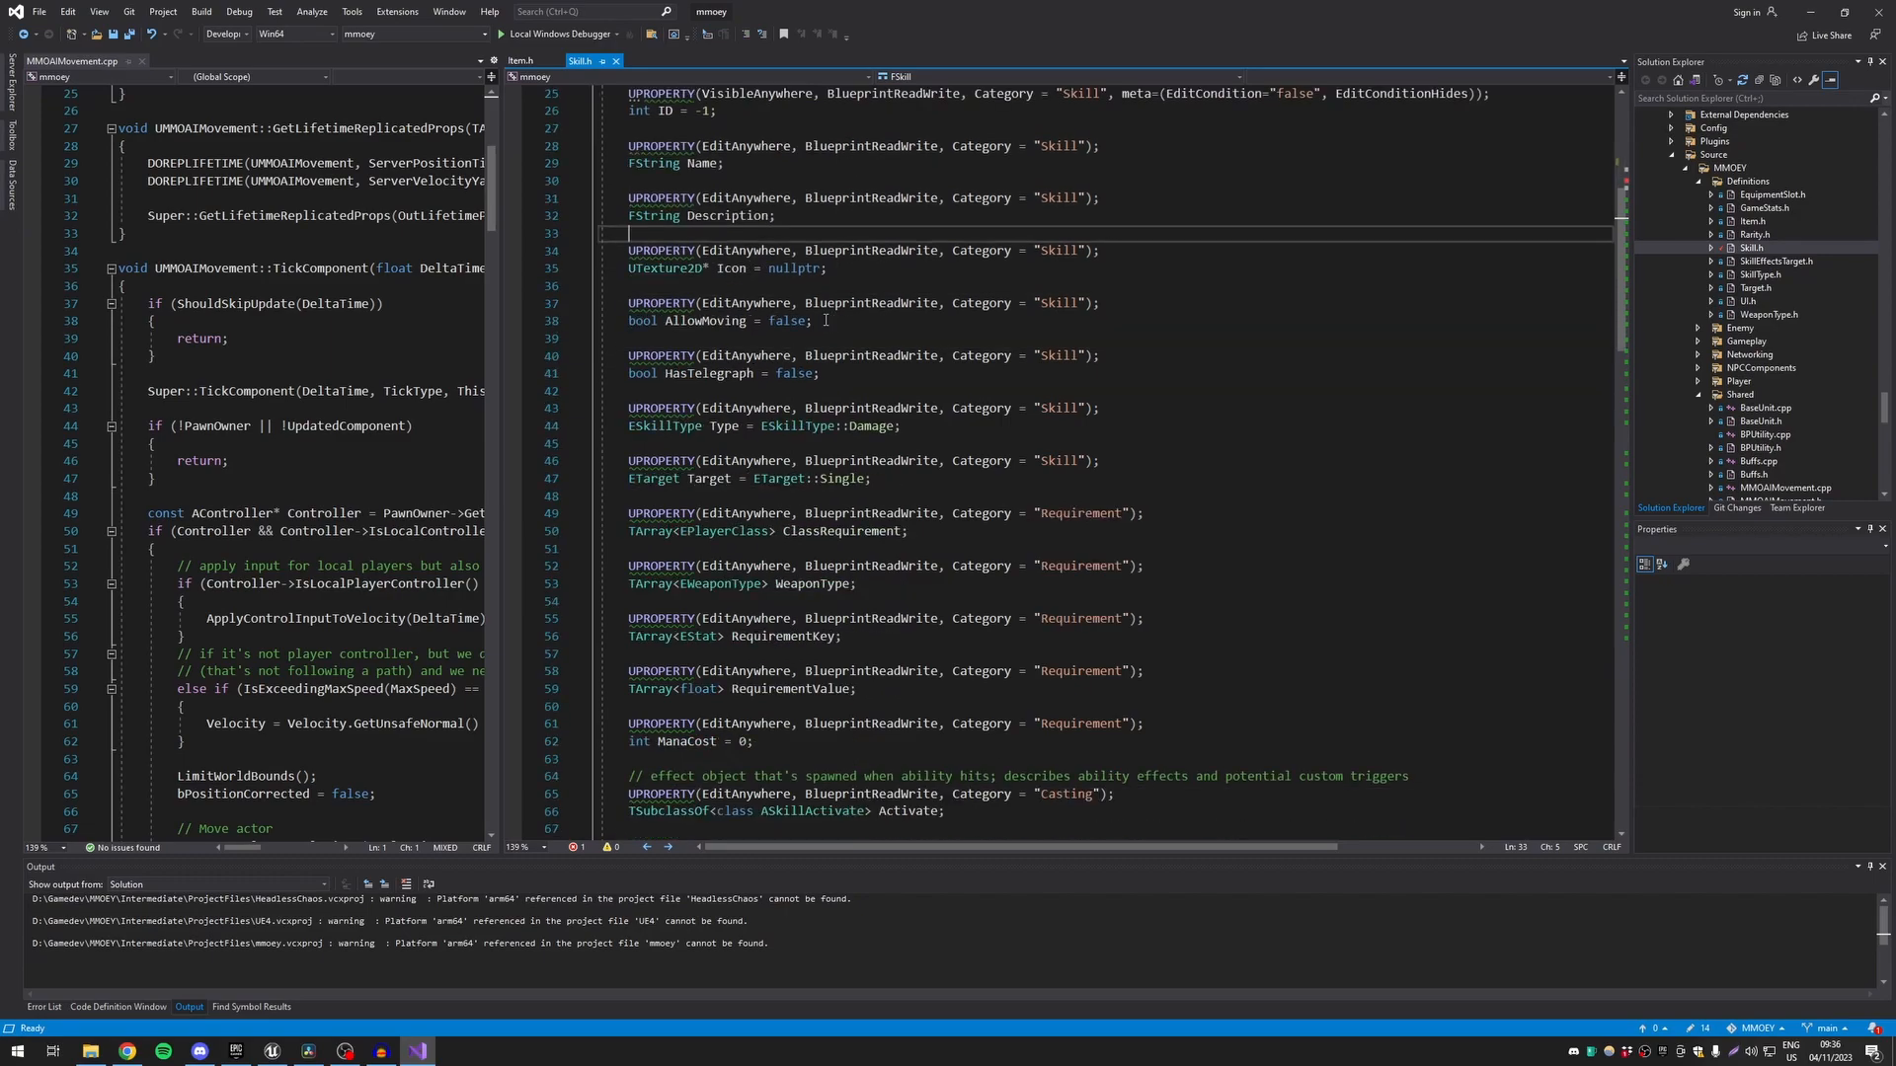
{"action": "scroll", "coordinate": [742, 280], "scroll_direction": "down", "scroll_amount": 20}
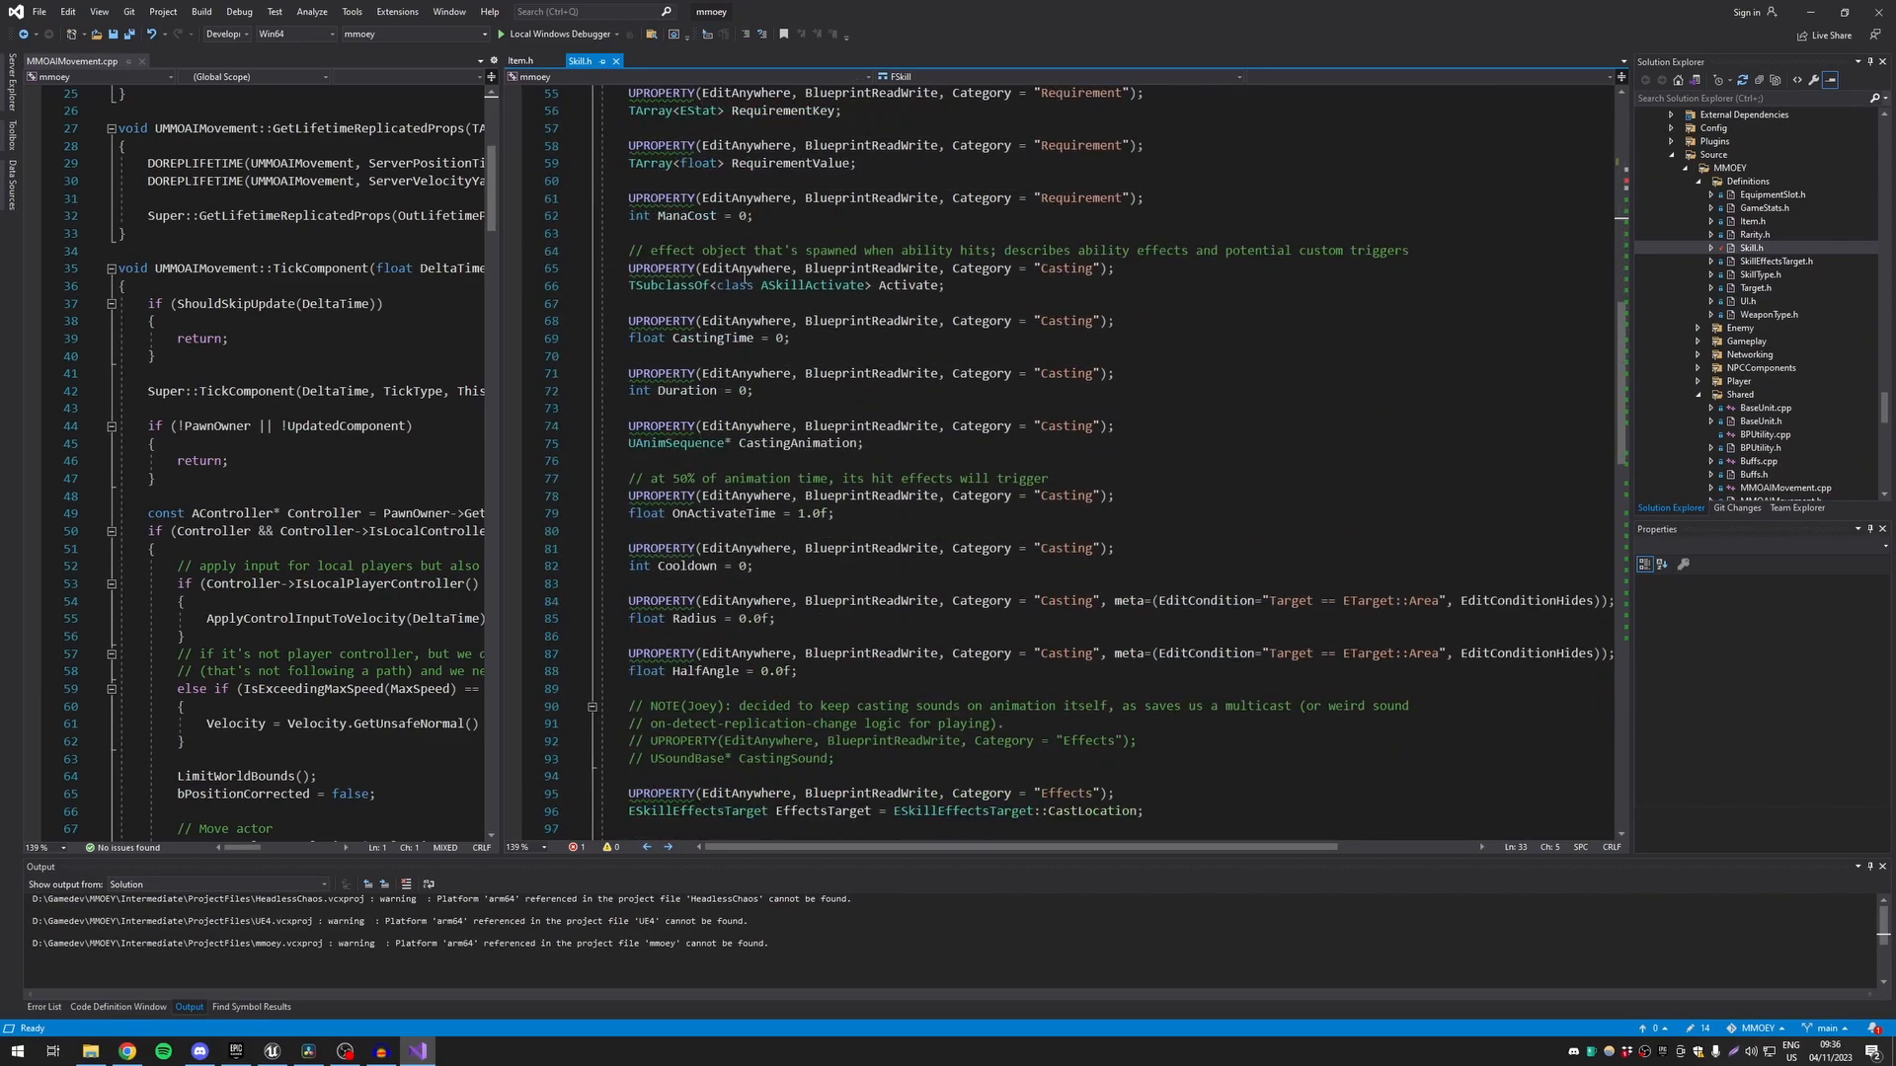
{"action": "scroll", "coordinate": [745, 287], "scroll_direction": "up", "scroll_amount": 20}
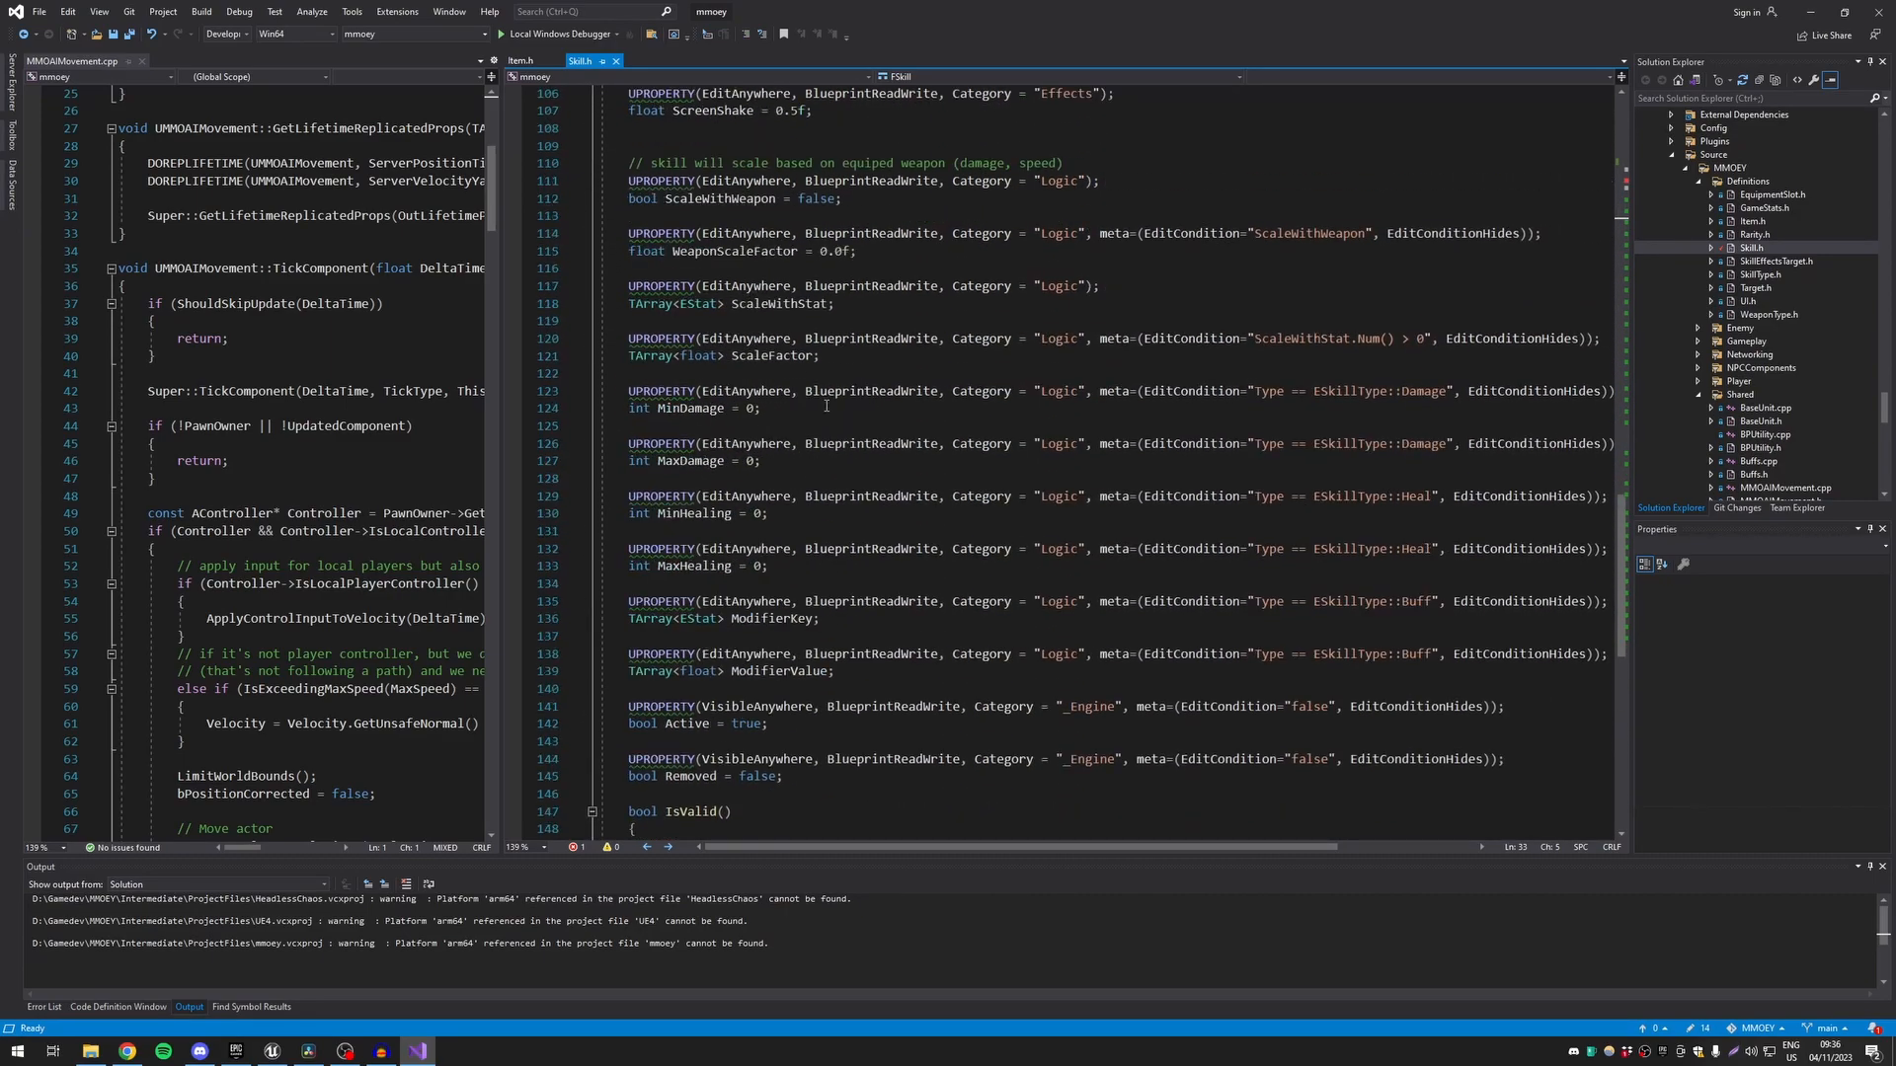
{"action": "key", "text": "alt+Tab"}
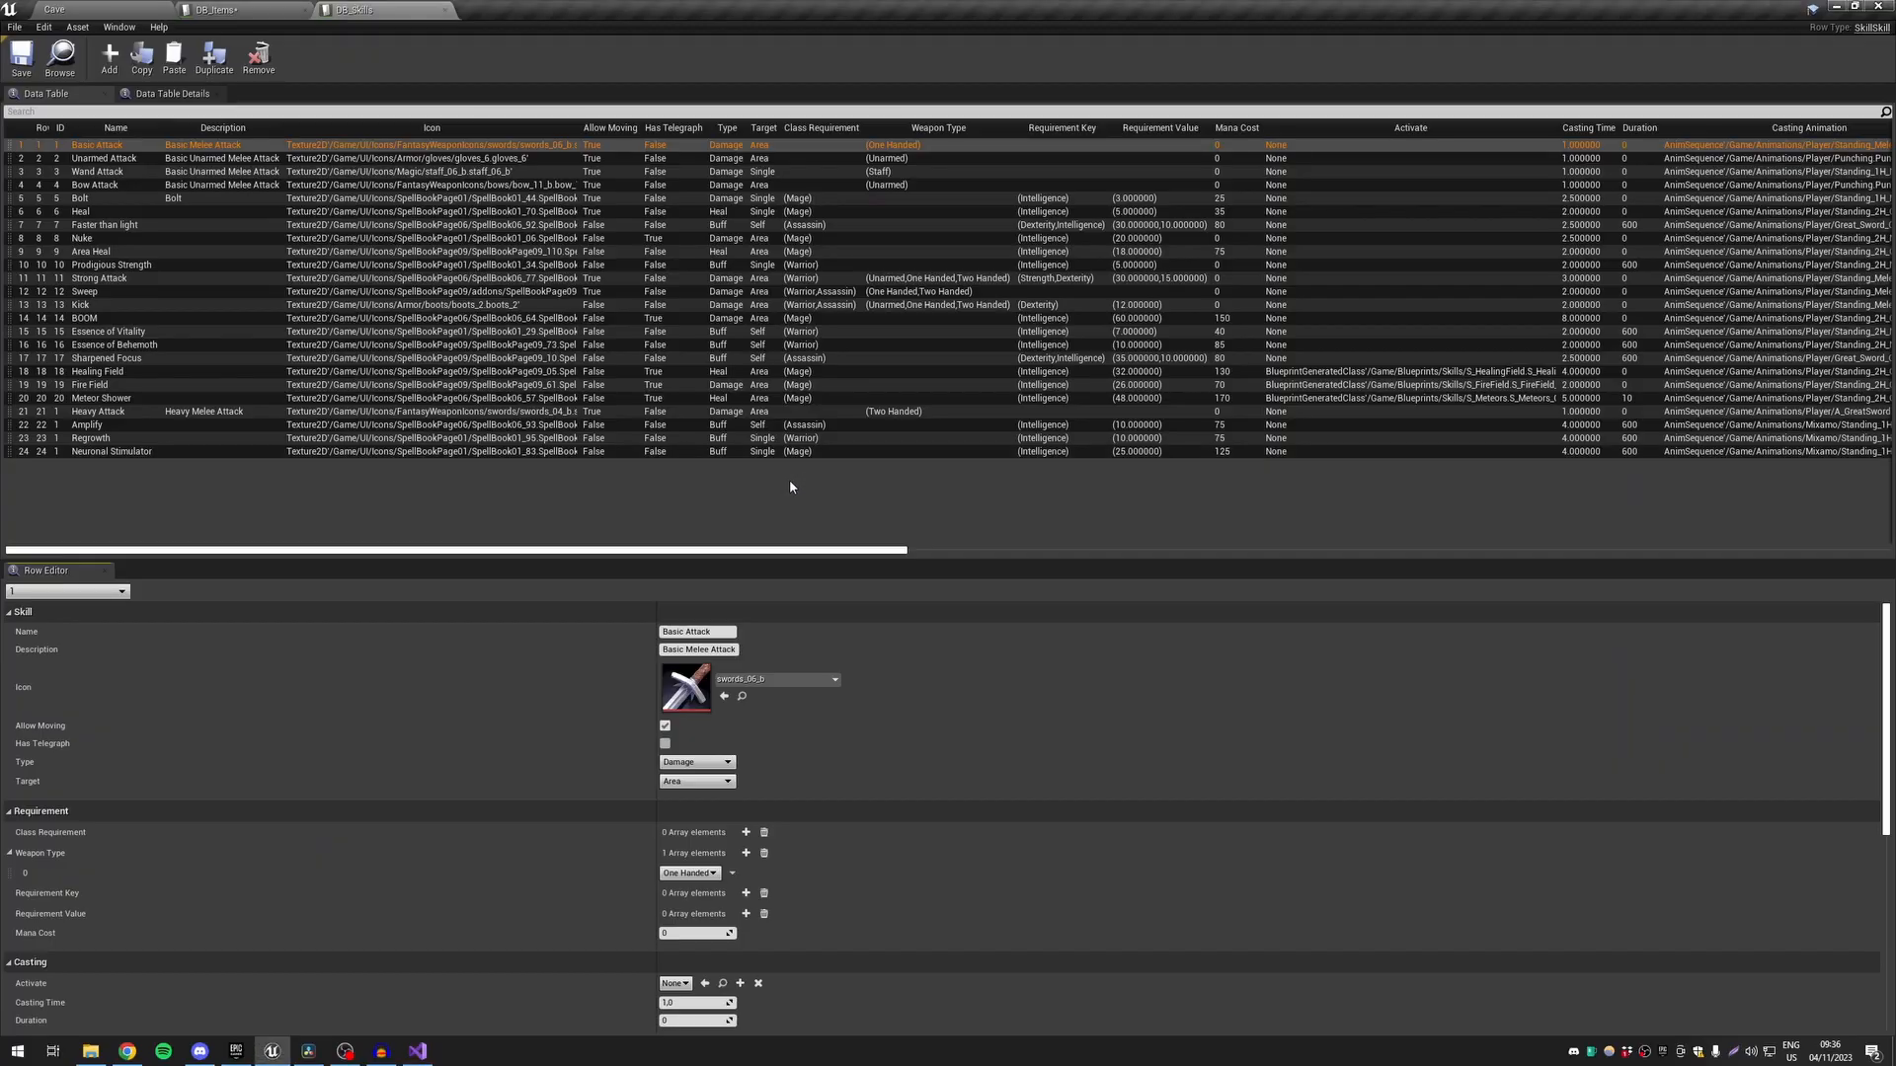
Select the Bolt skill and examine its row fields, including the available Type and Target options
{"action": "left_click", "coordinate": [140, 204]}
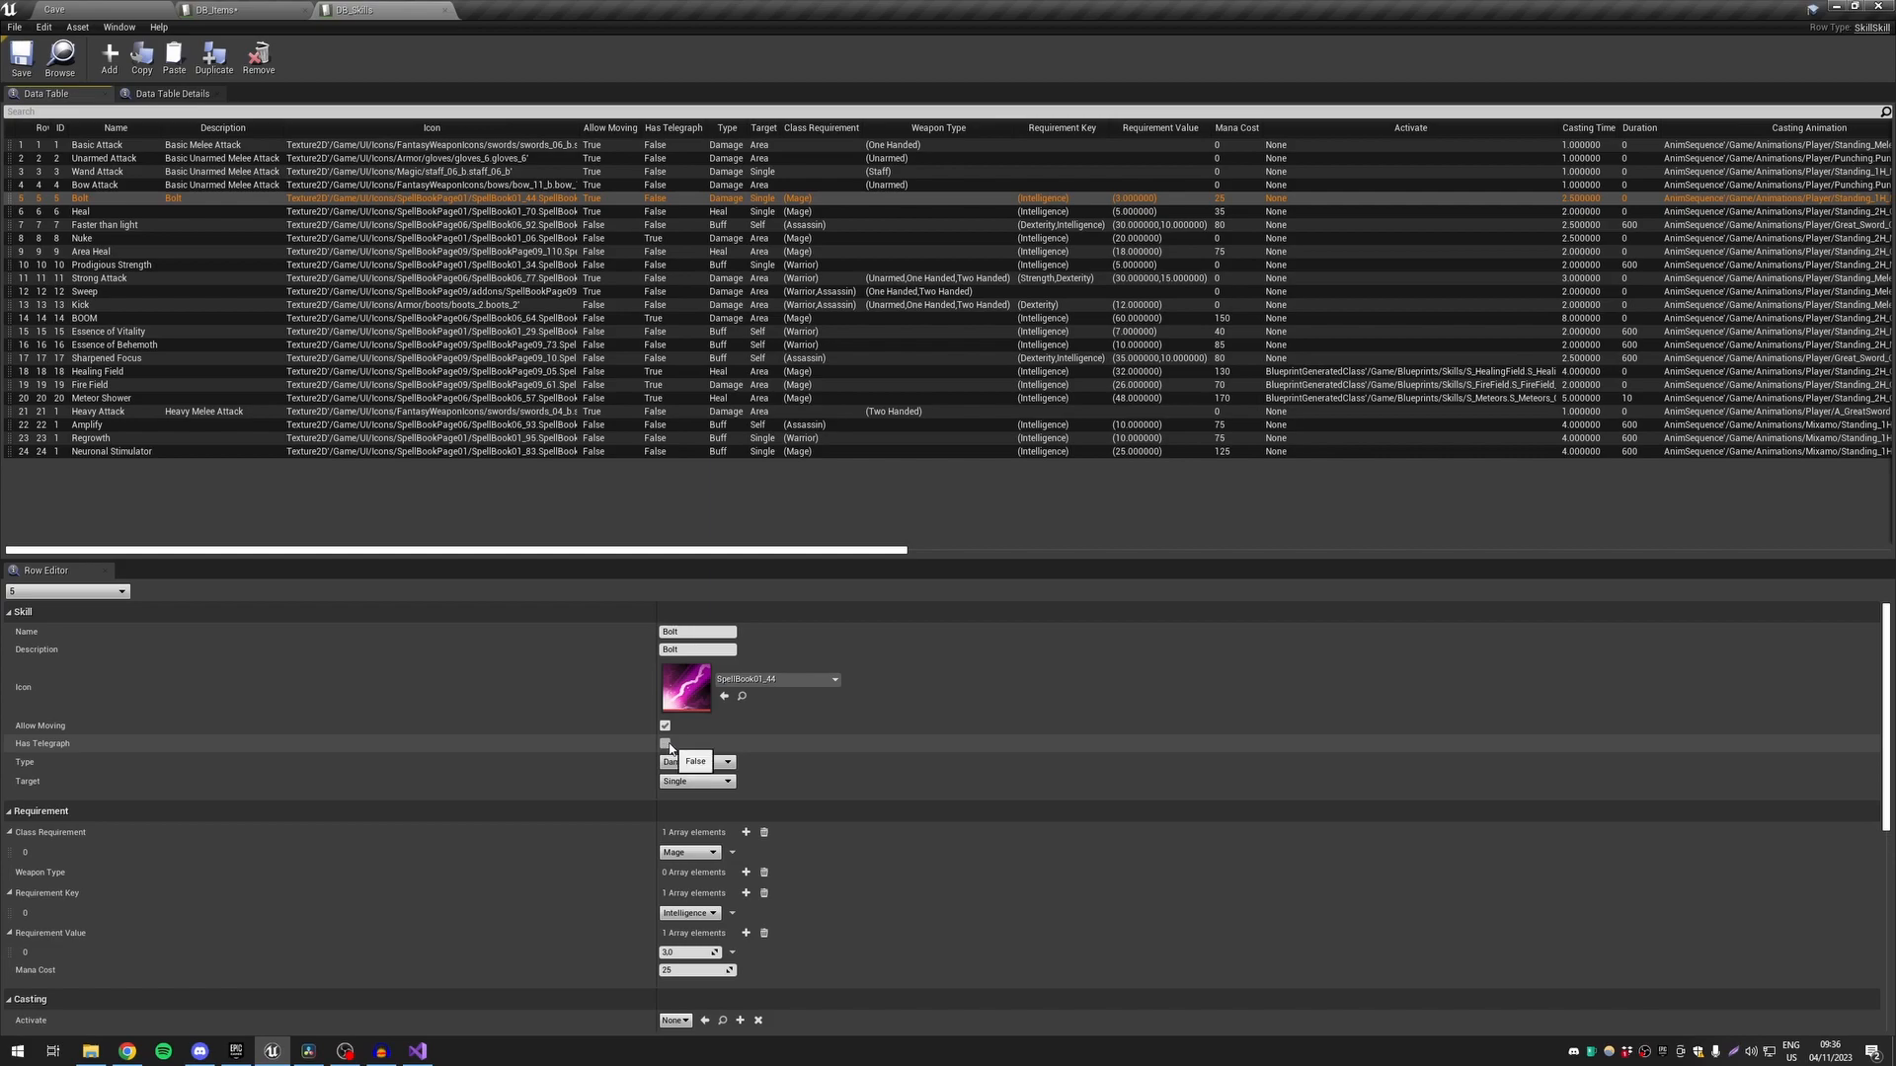
{"action": "scroll", "coordinate": [499, 728], "scroll_direction": "down", "scroll_amount": 1}
{"action": "scroll", "coordinate": [423, 753], "scroll_direction": "down", "scroll_amount": 2}
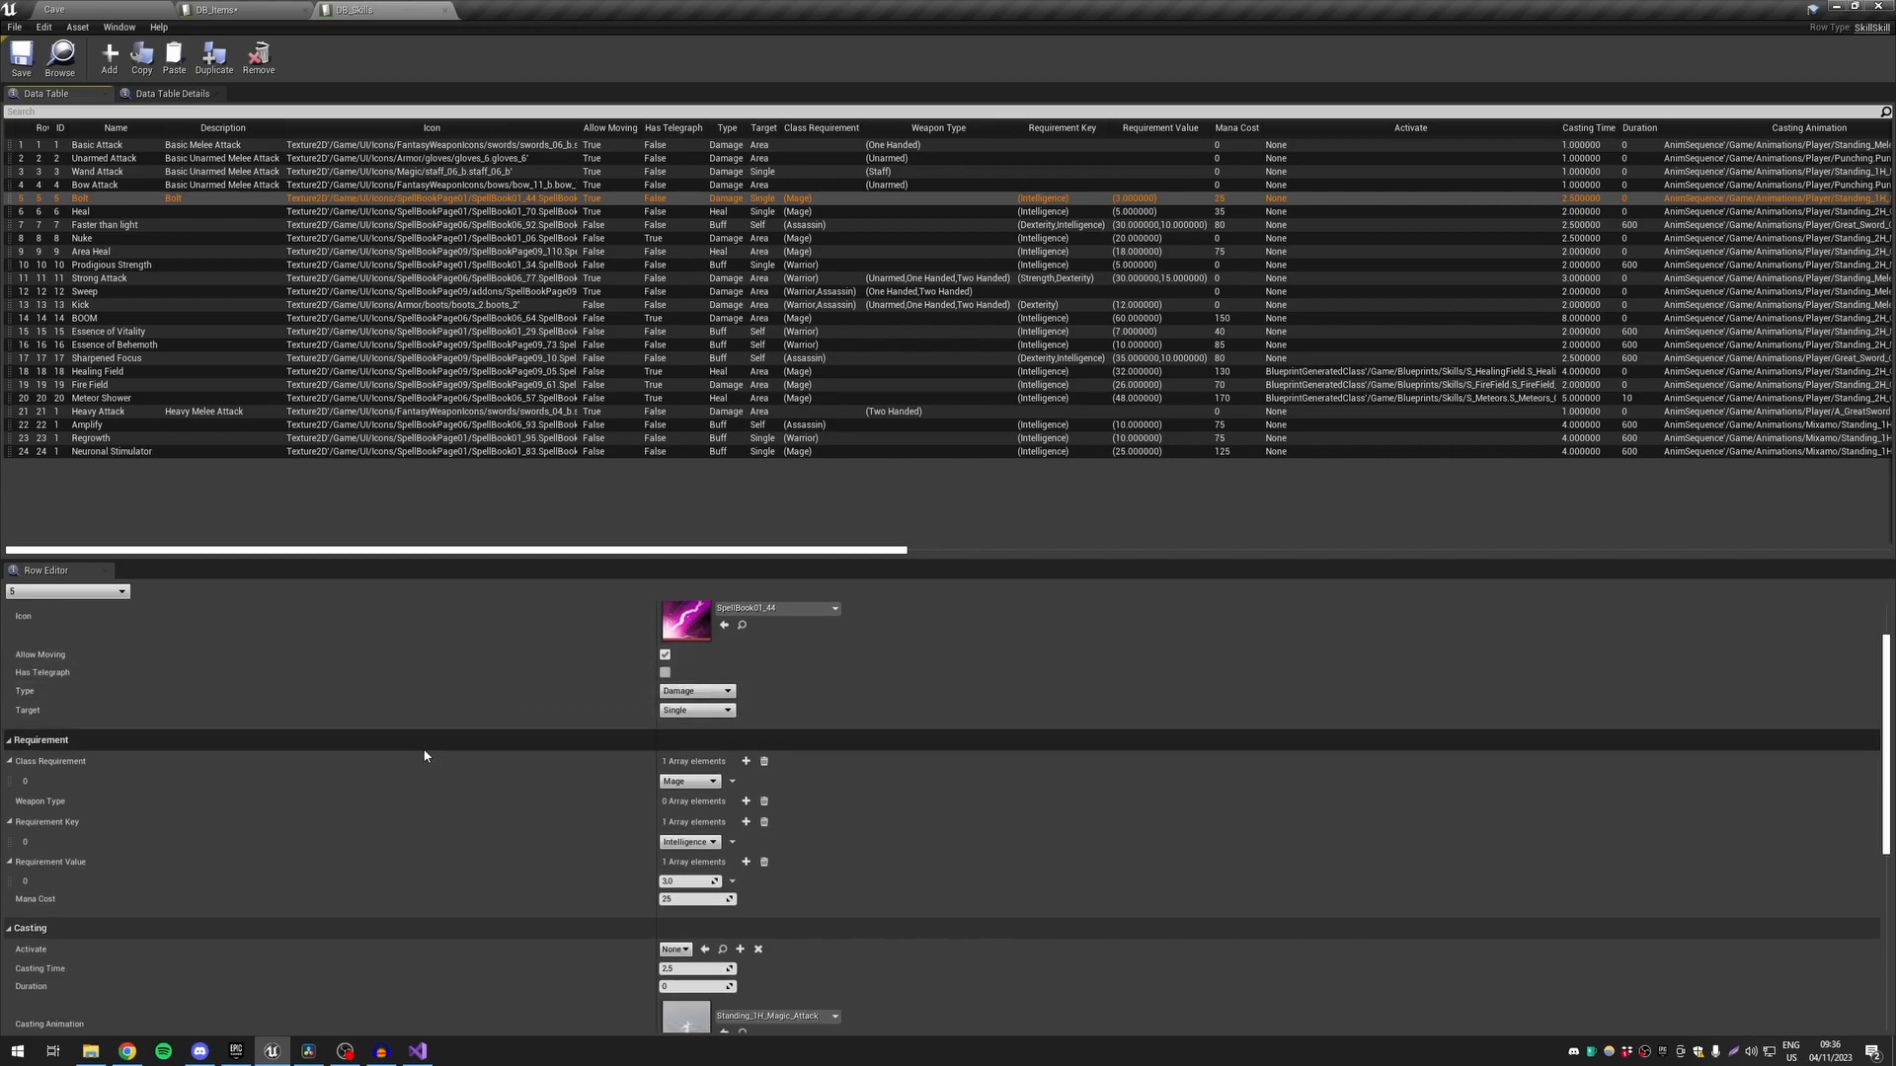
{"action": "left_click", "coordinate": [731, 692]}
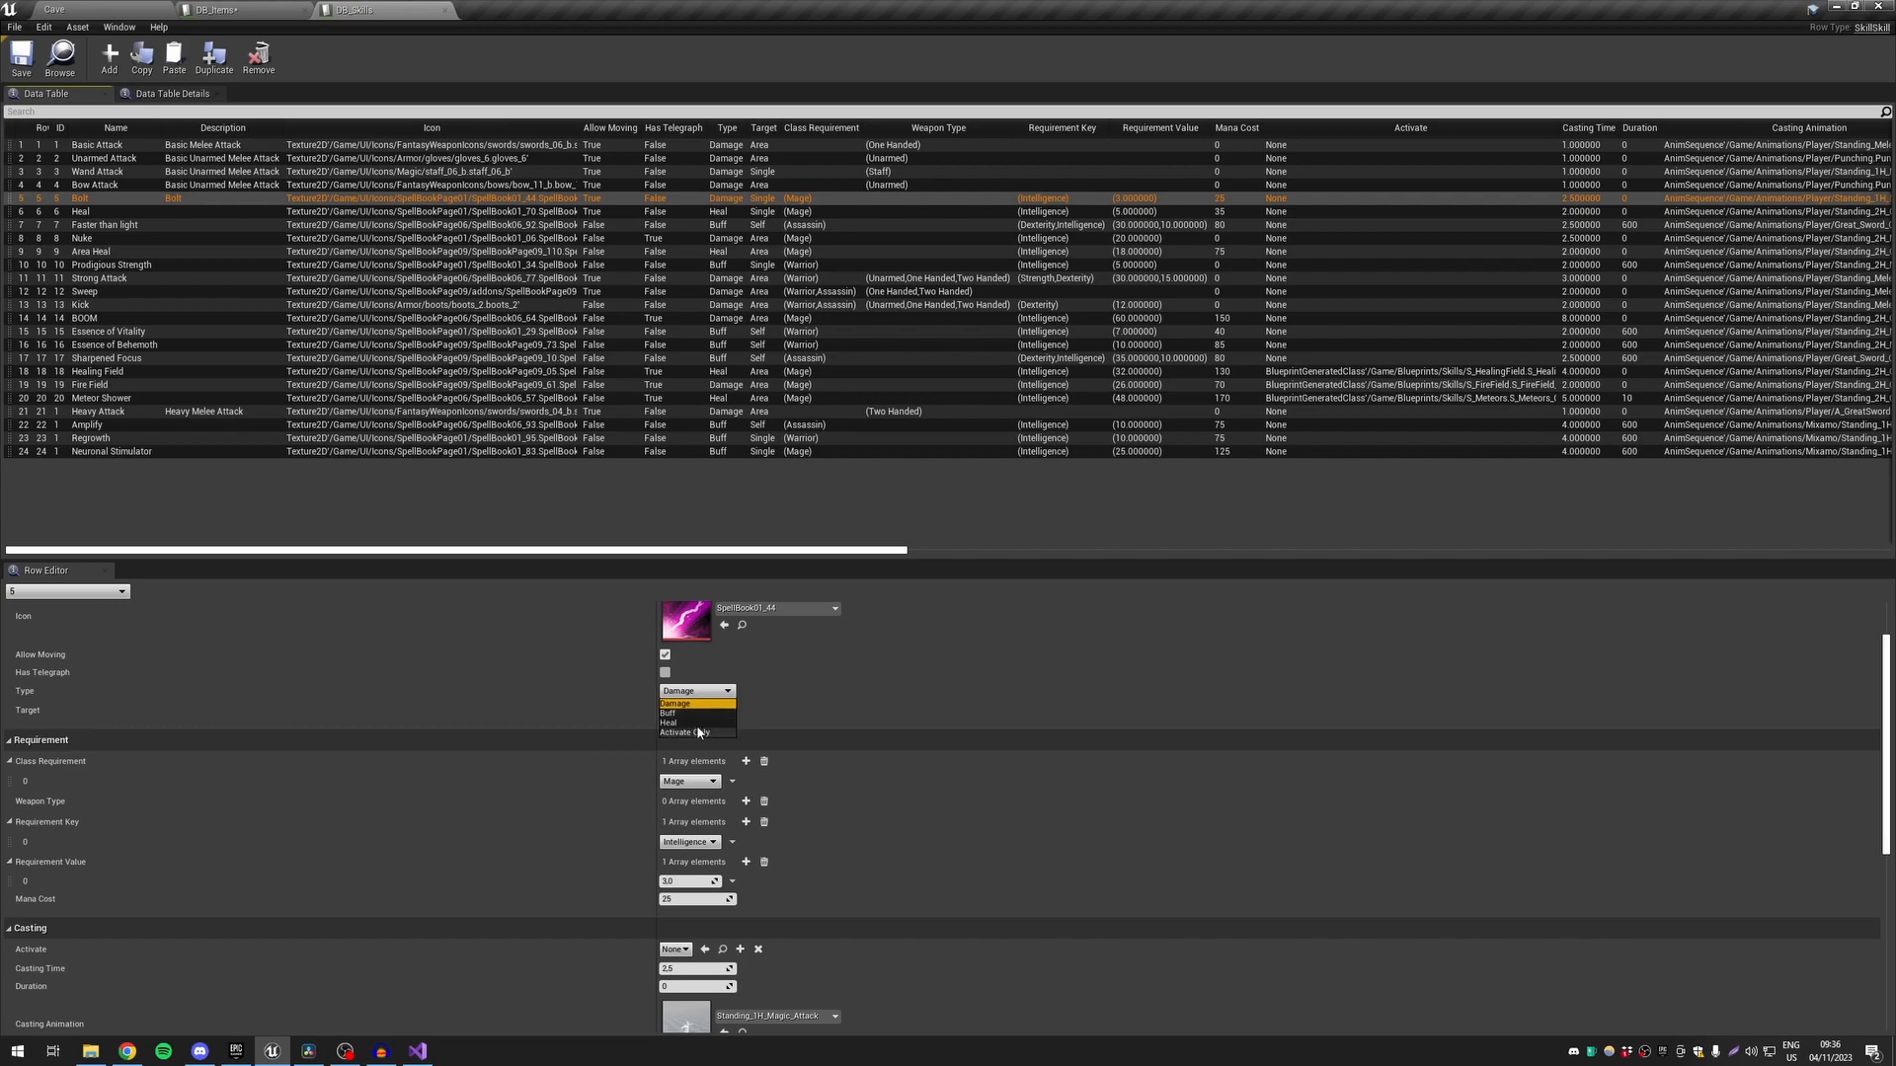
{"action": "left_click", "coordinate": [486, 664]}
{"action": "left_click", "coordinate": [706, 711]}
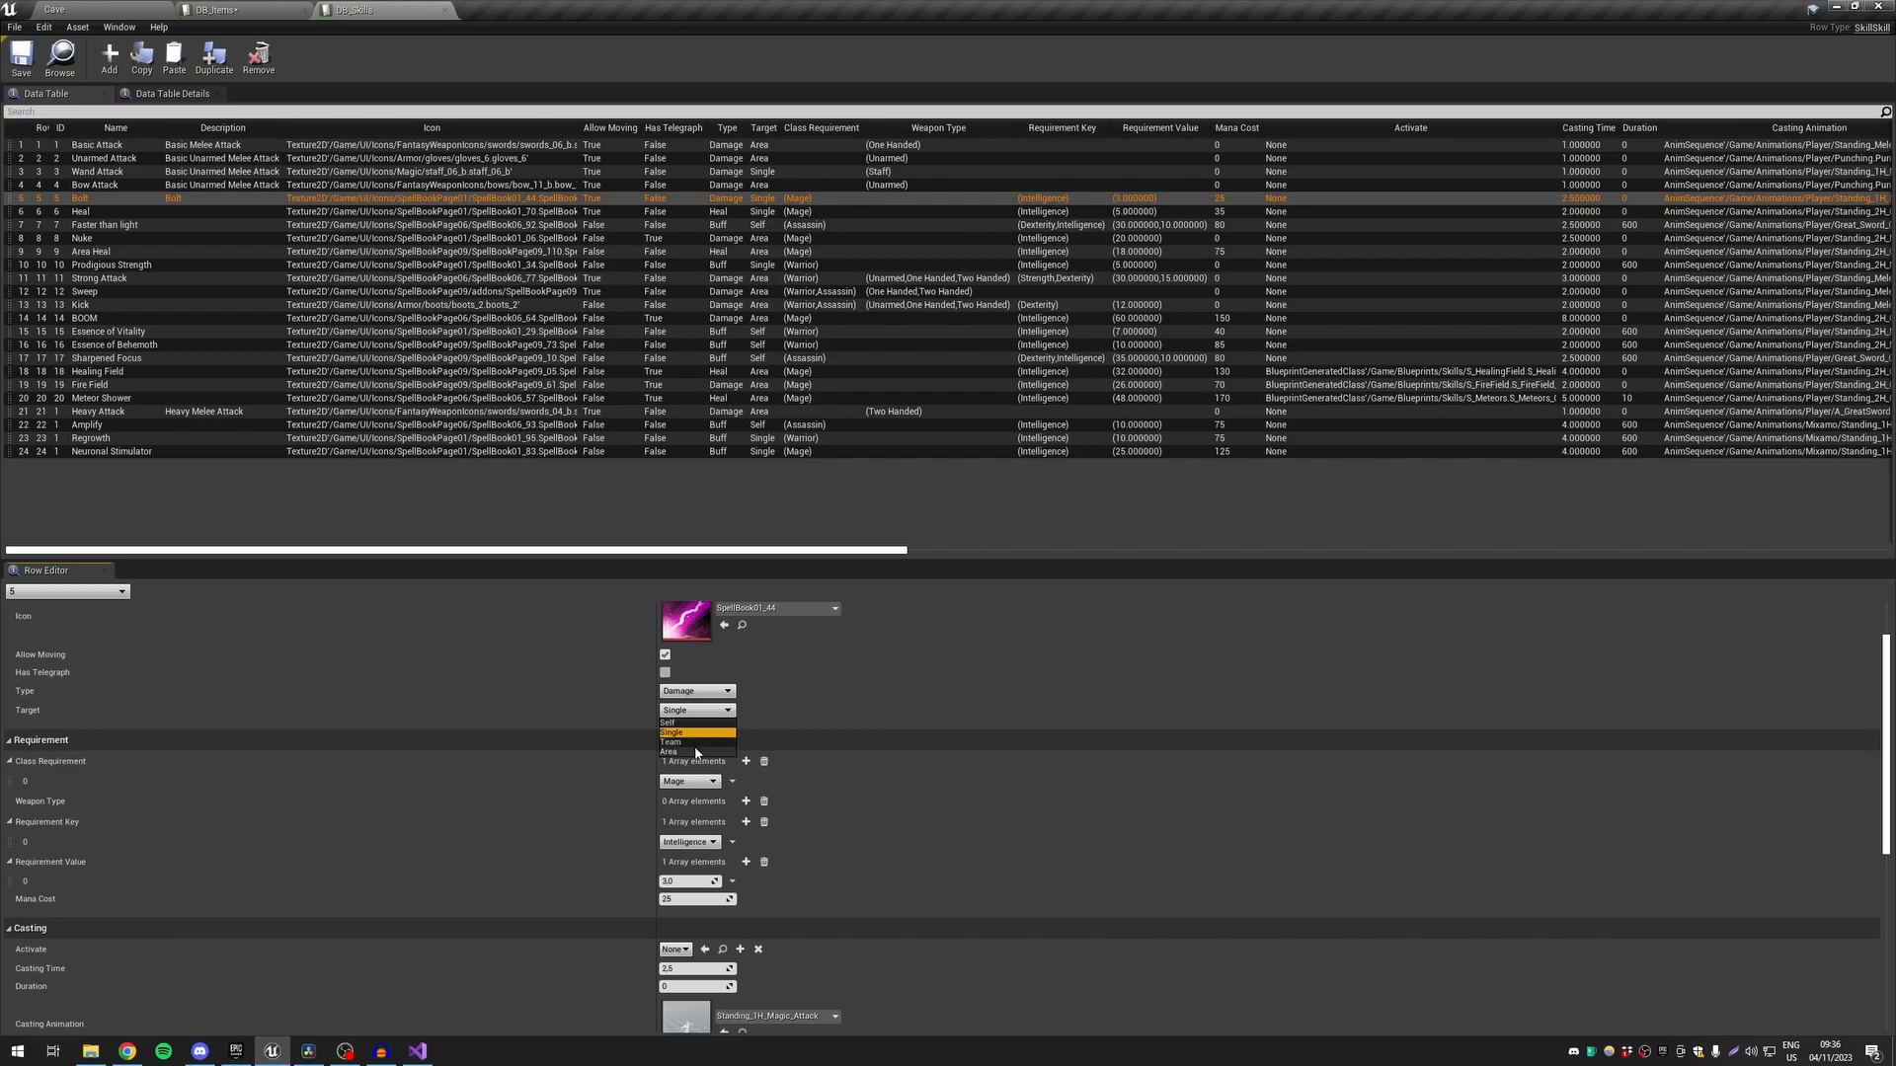
{"action": "left_click", "coordinate": [341, 632]}
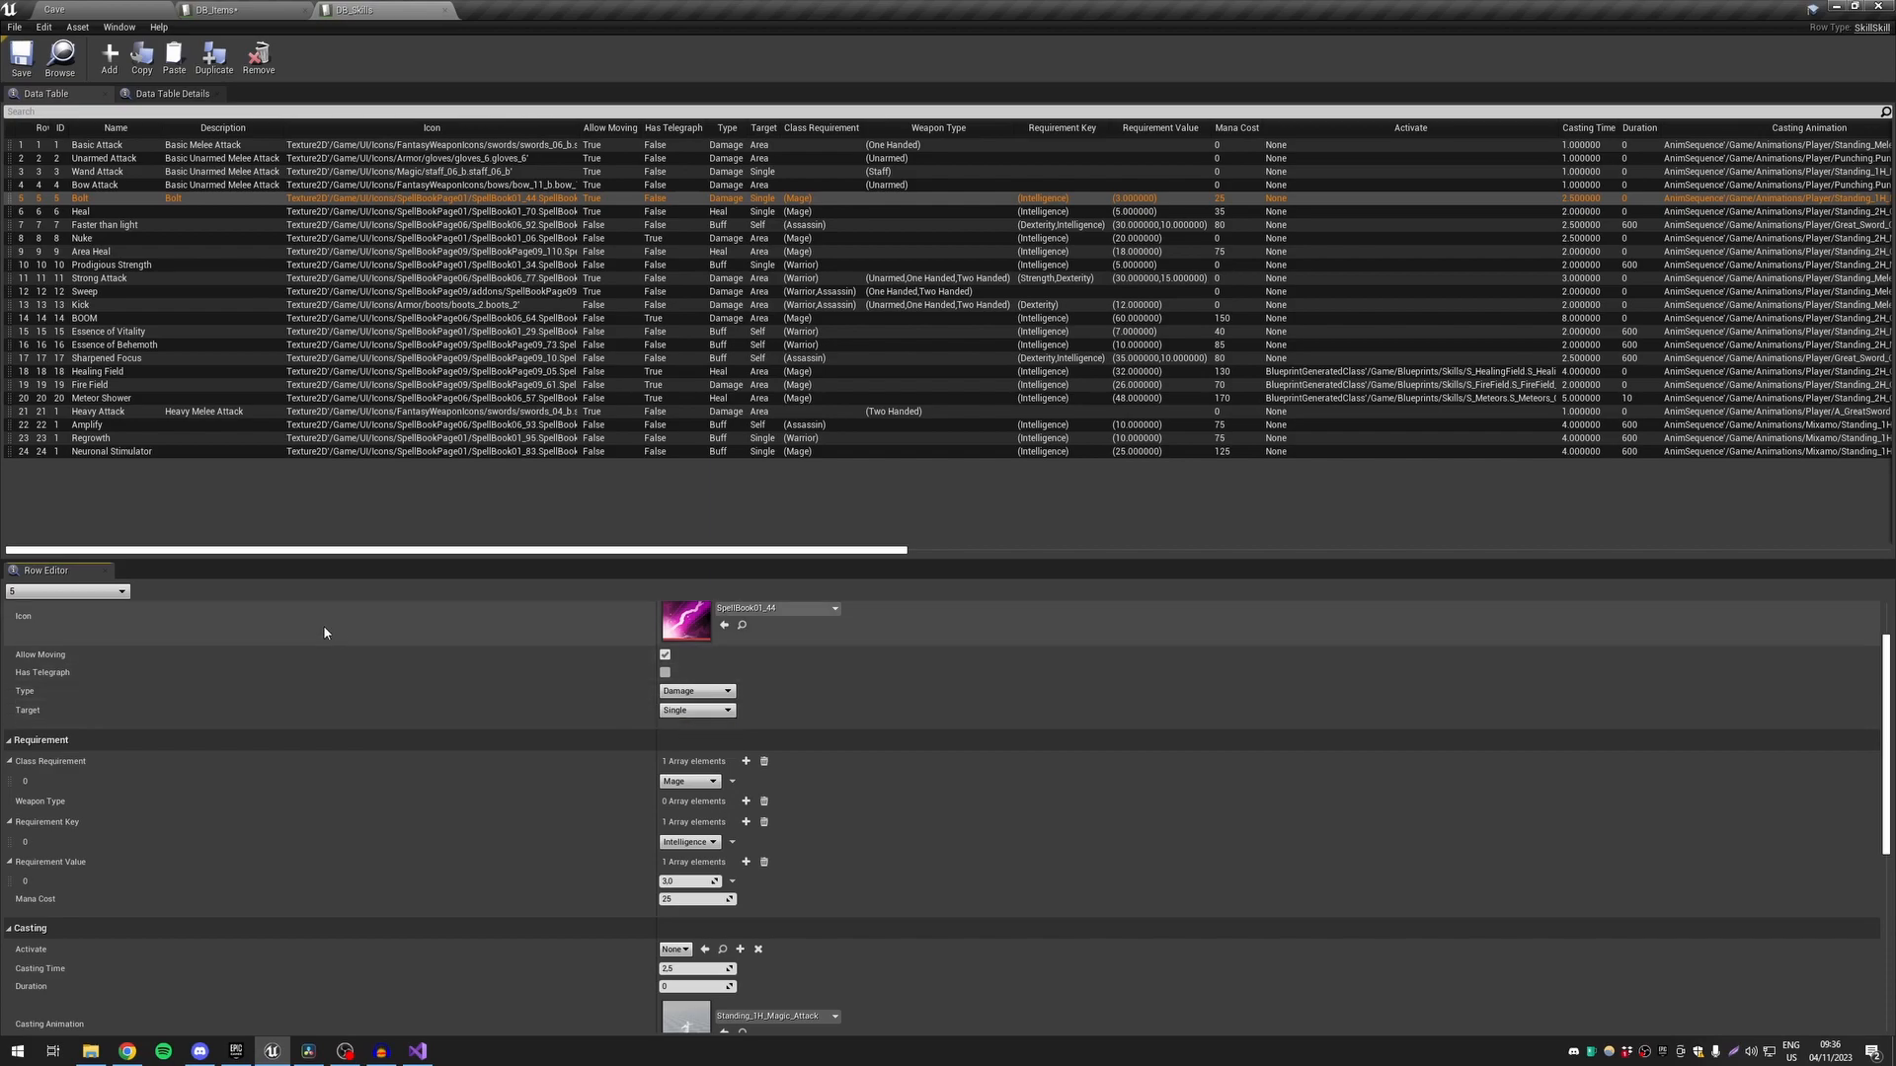
Try One Handed and Two Handed as Bolt's Weapon Type requirements, and clear the array
{"action": "scroll", "coordinate": [375, 656], "scroll_direction": "down", "scroll_amount": 1}
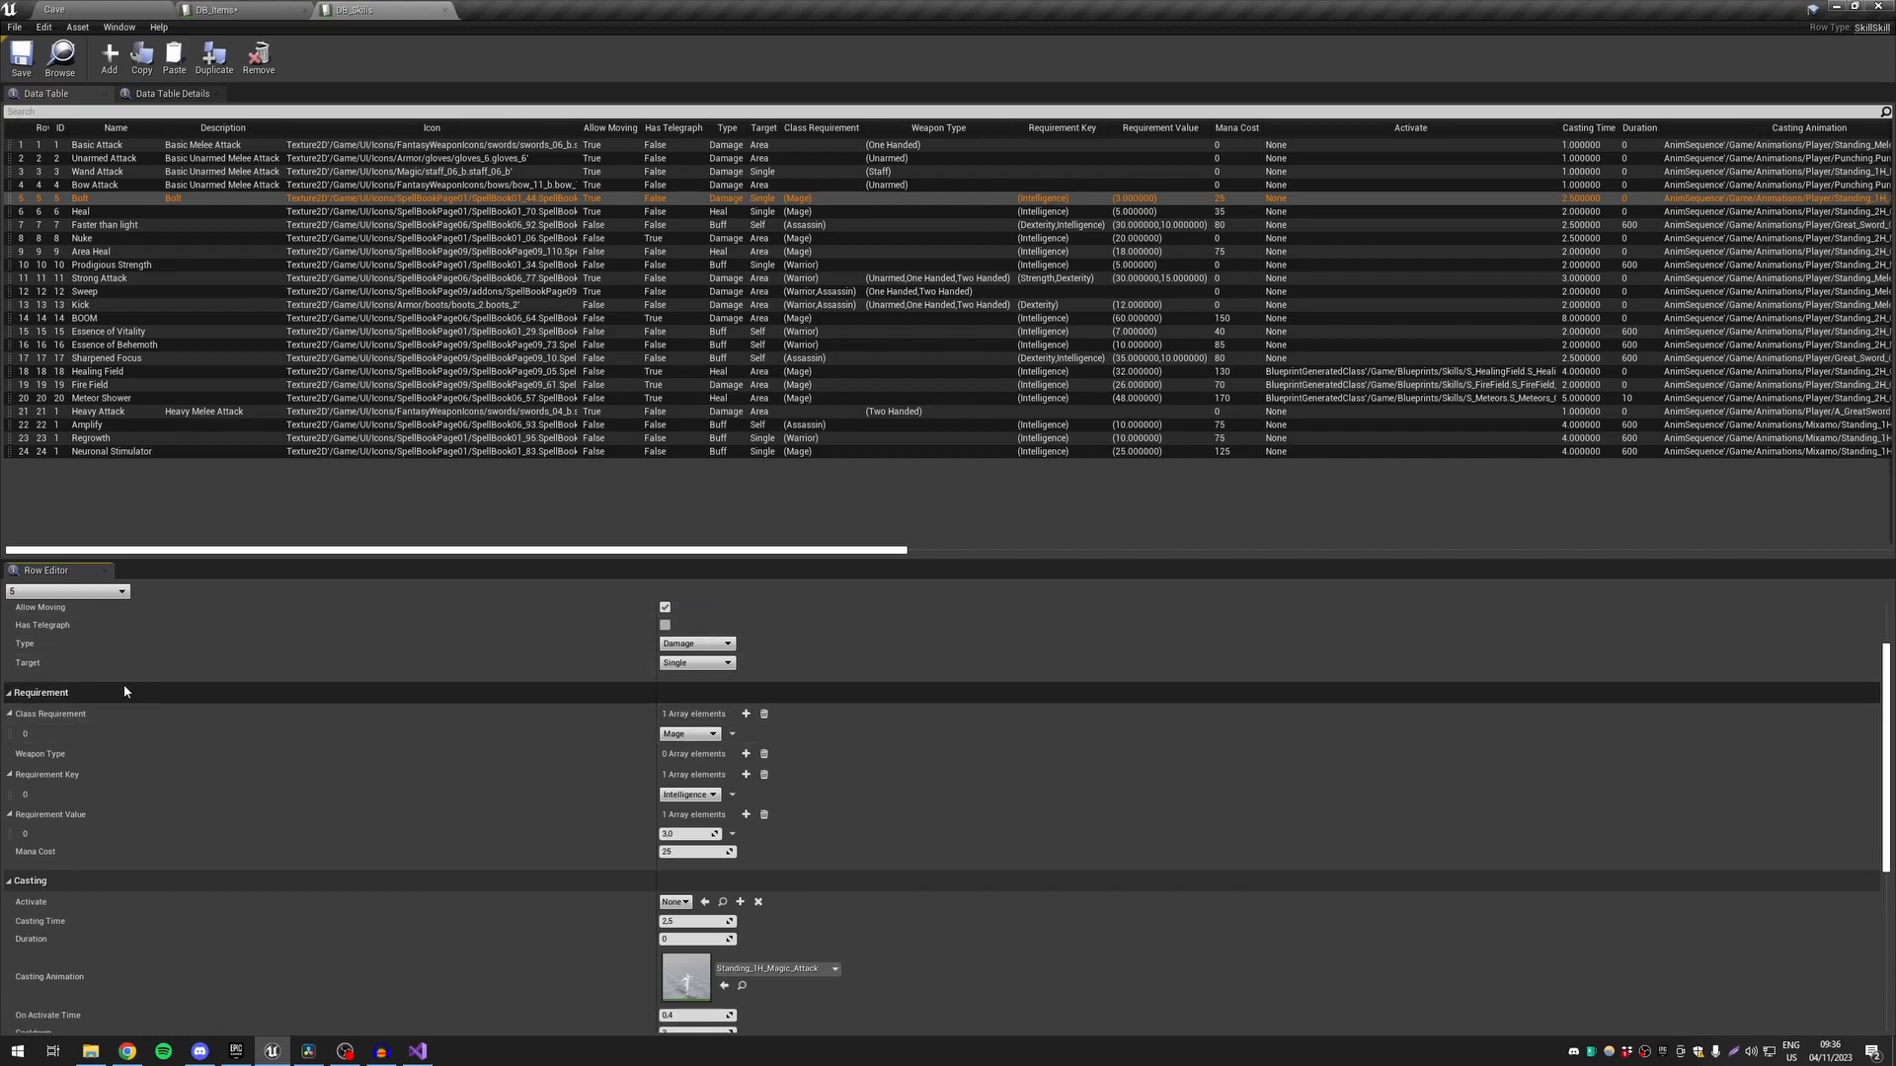
{"action": "scroll", "coordinate": [74, 709], "scroll_direction": "down", "scroll_amount": 1}
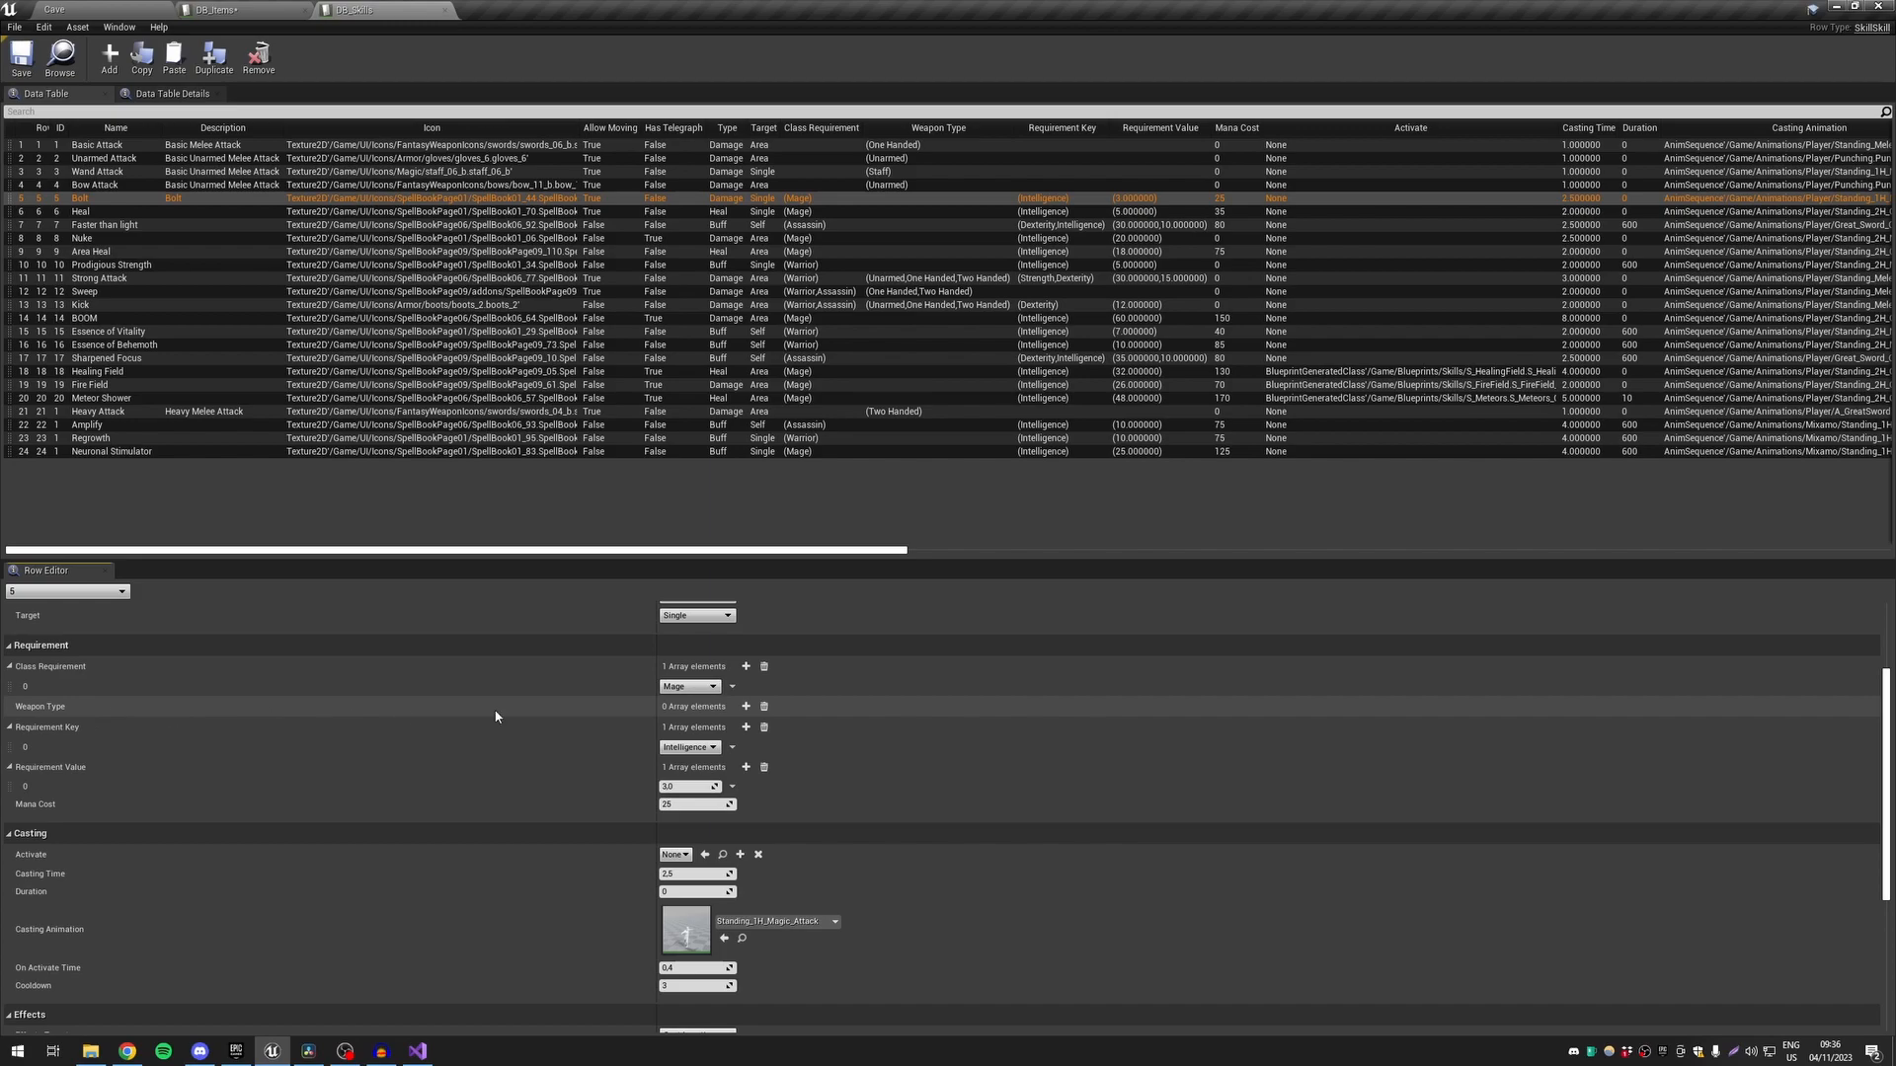
{"action": "left_click", "coordinate": [746, 707]}
{"action": "left_click", "coordinate": [688, 727]}
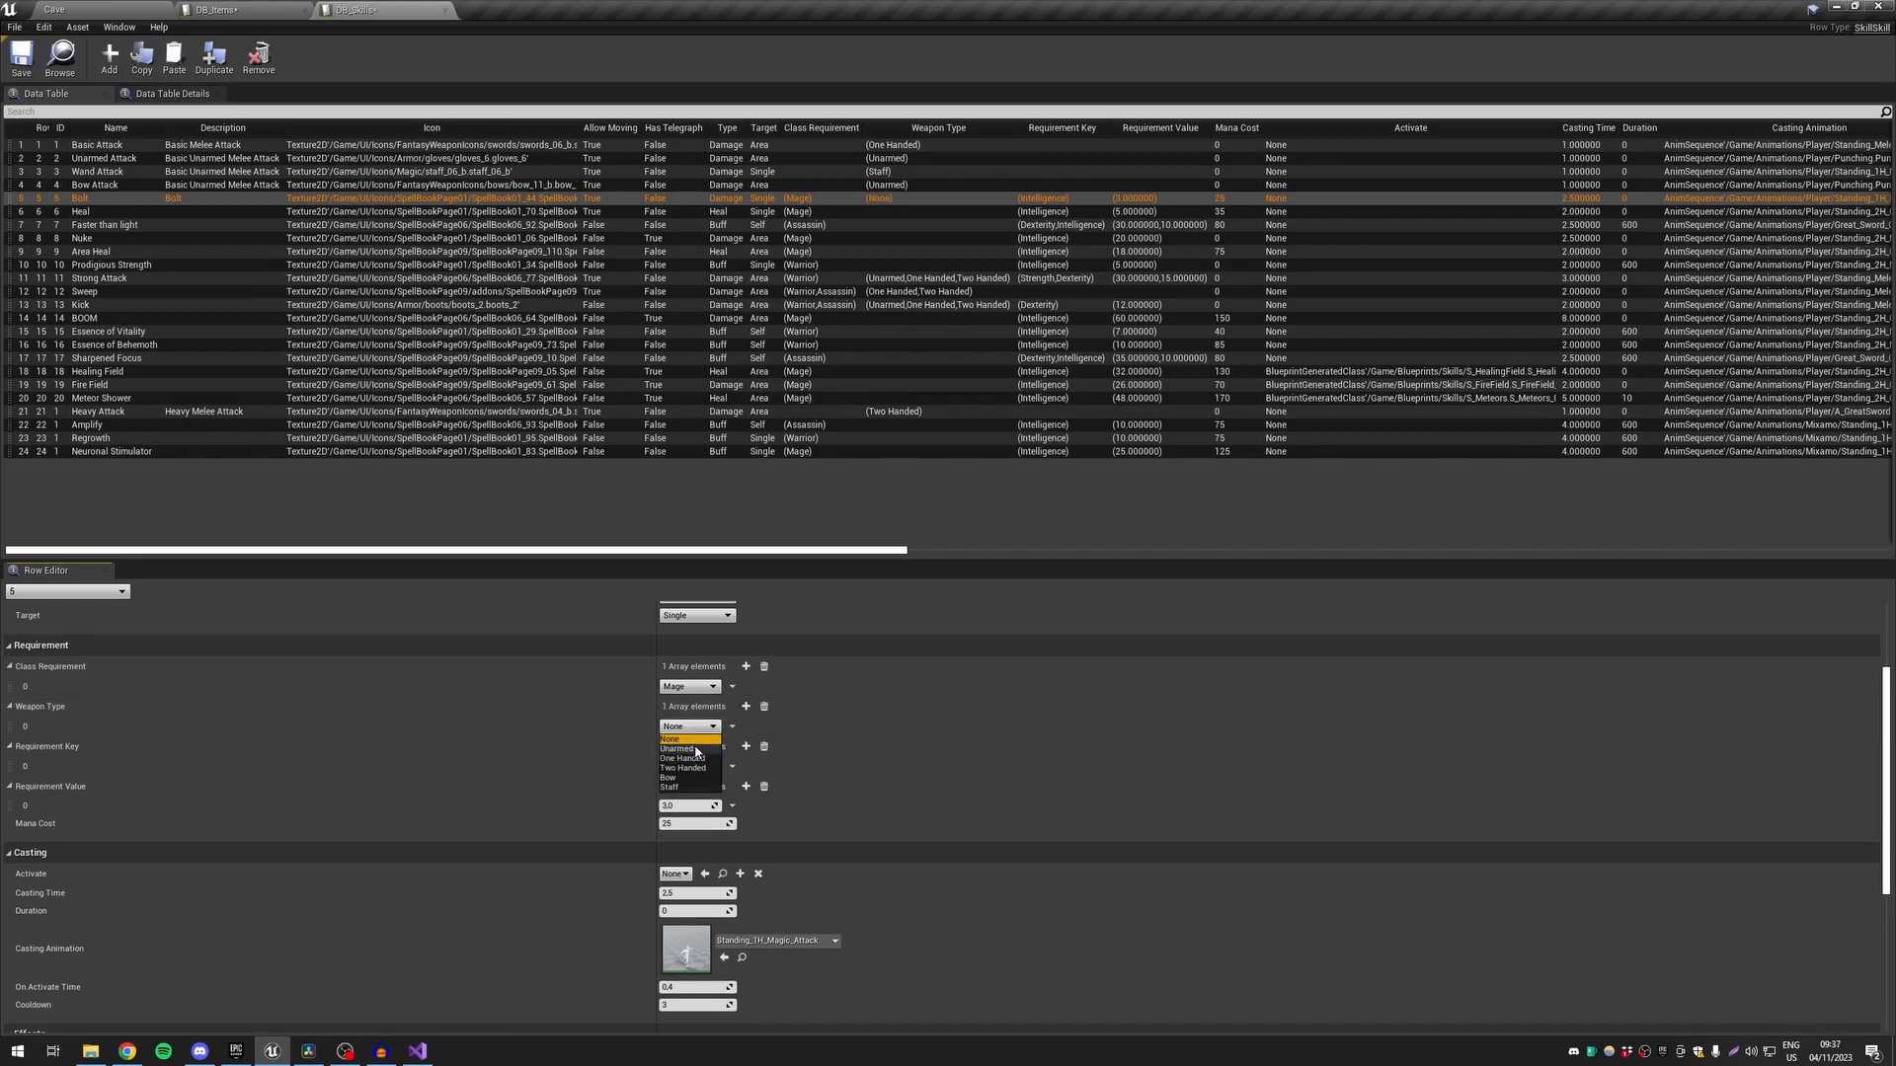
{"action": "left_click", "coordinate": [681, 758]}
{"action": "left_click", "coordinate": [732, 726]}
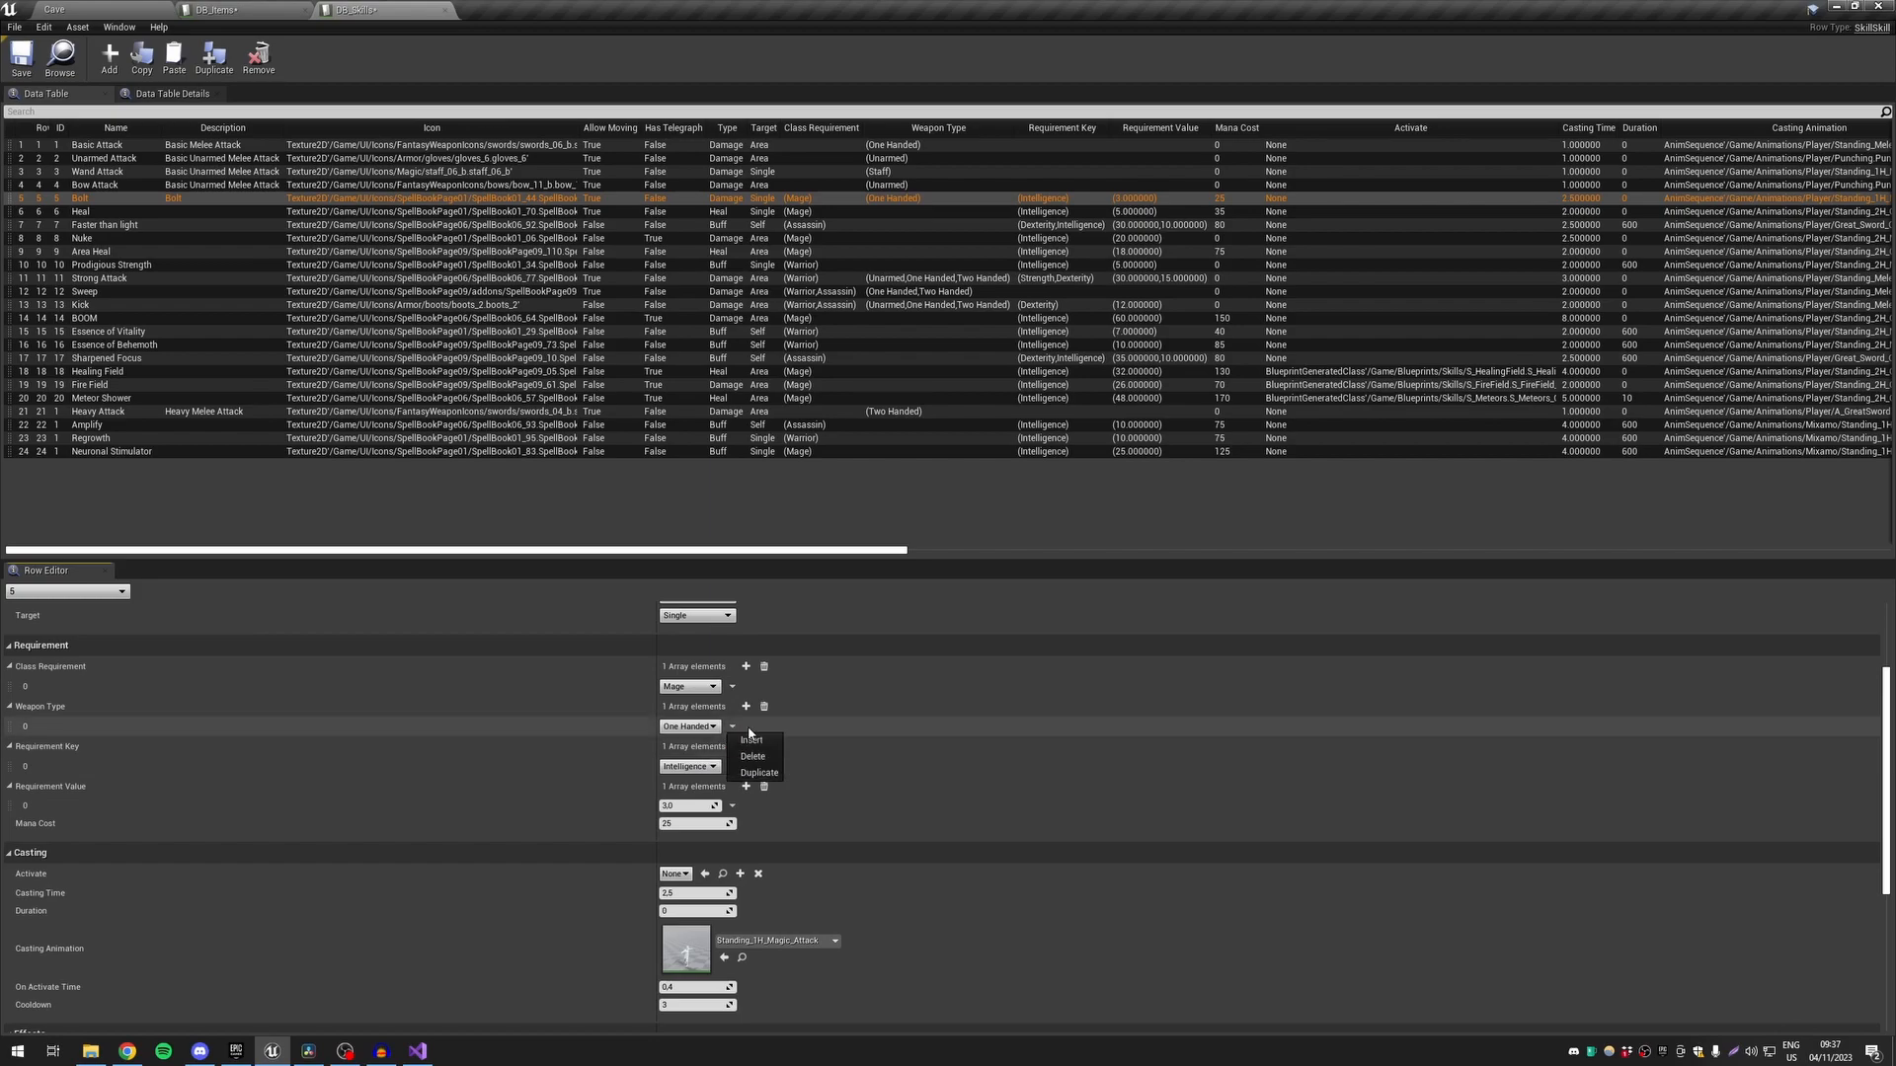
{"action": "left_click", "coordinate": [759, 773]}
{"action": "left_click", "coordinate": [688, 746]}
{"action": "left_click", "coordinate": [682, 785]}
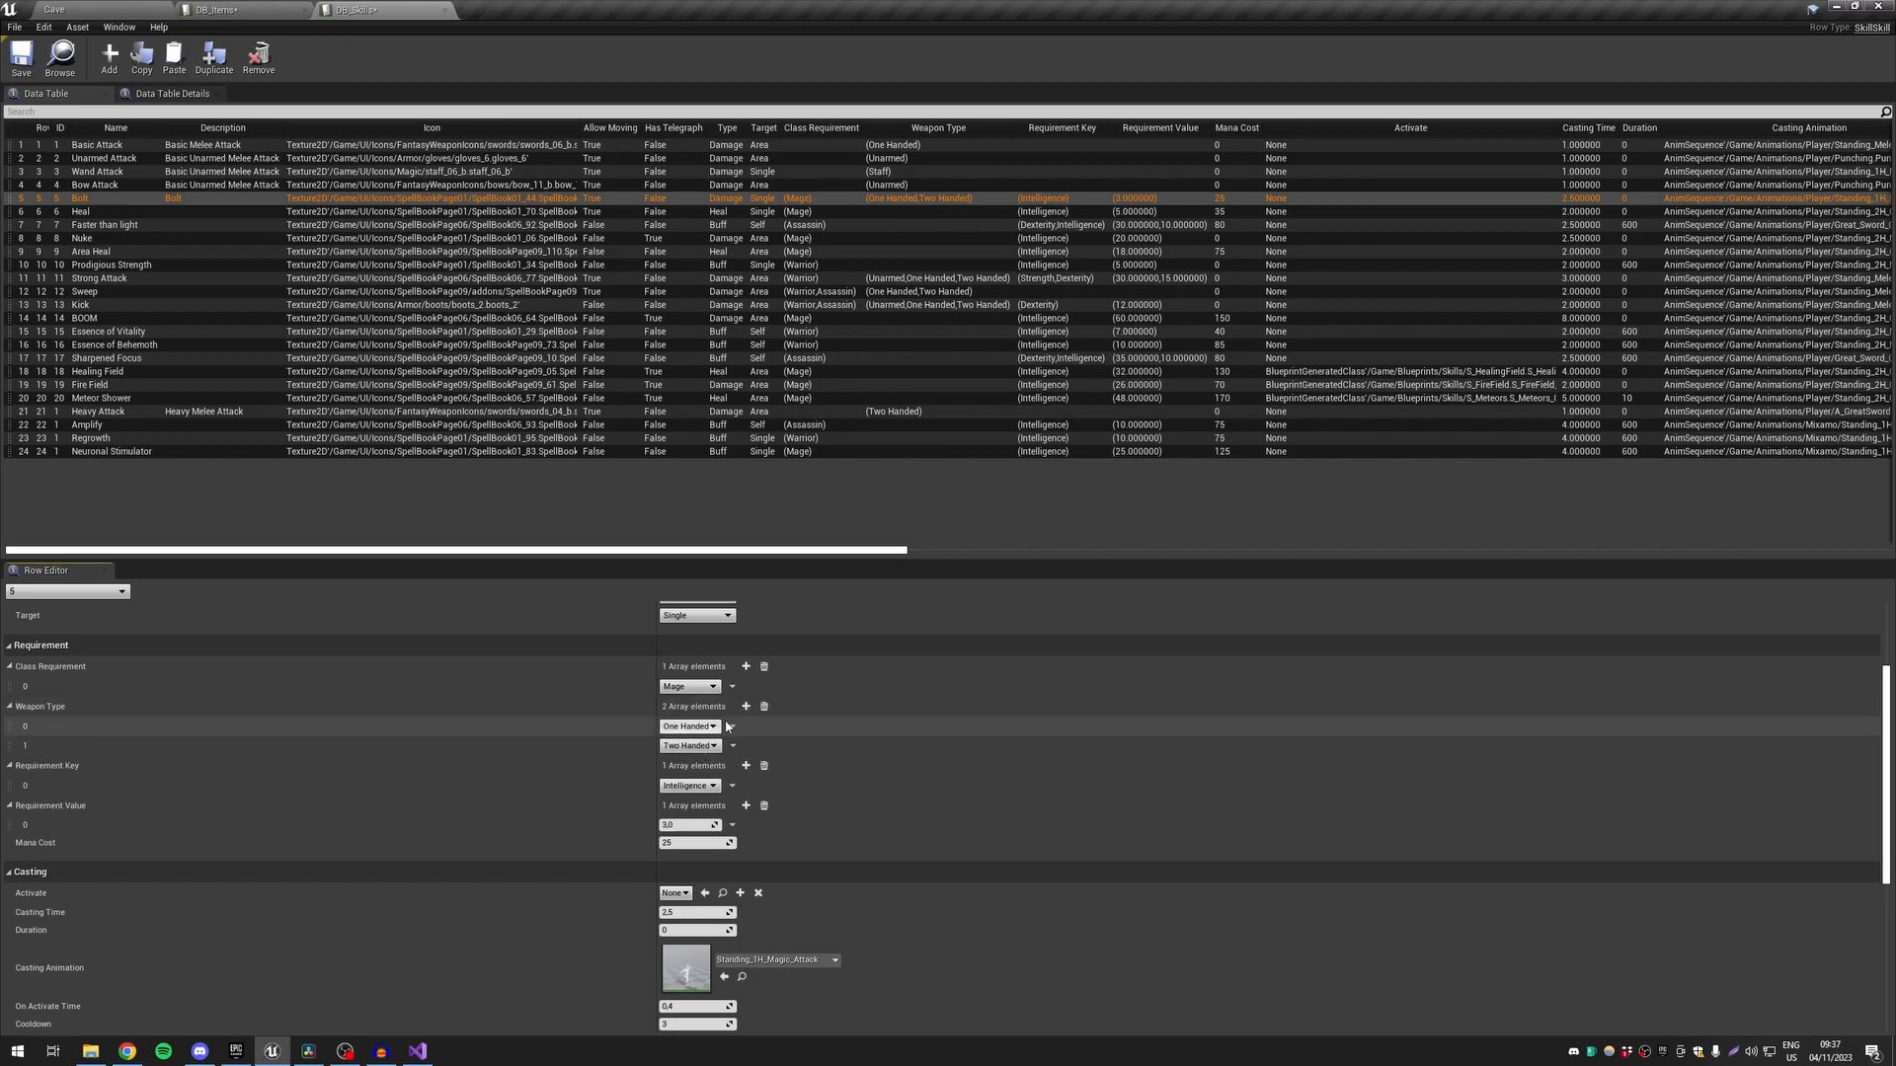
{"action": "left_click", "coordinate": [764, 707]}
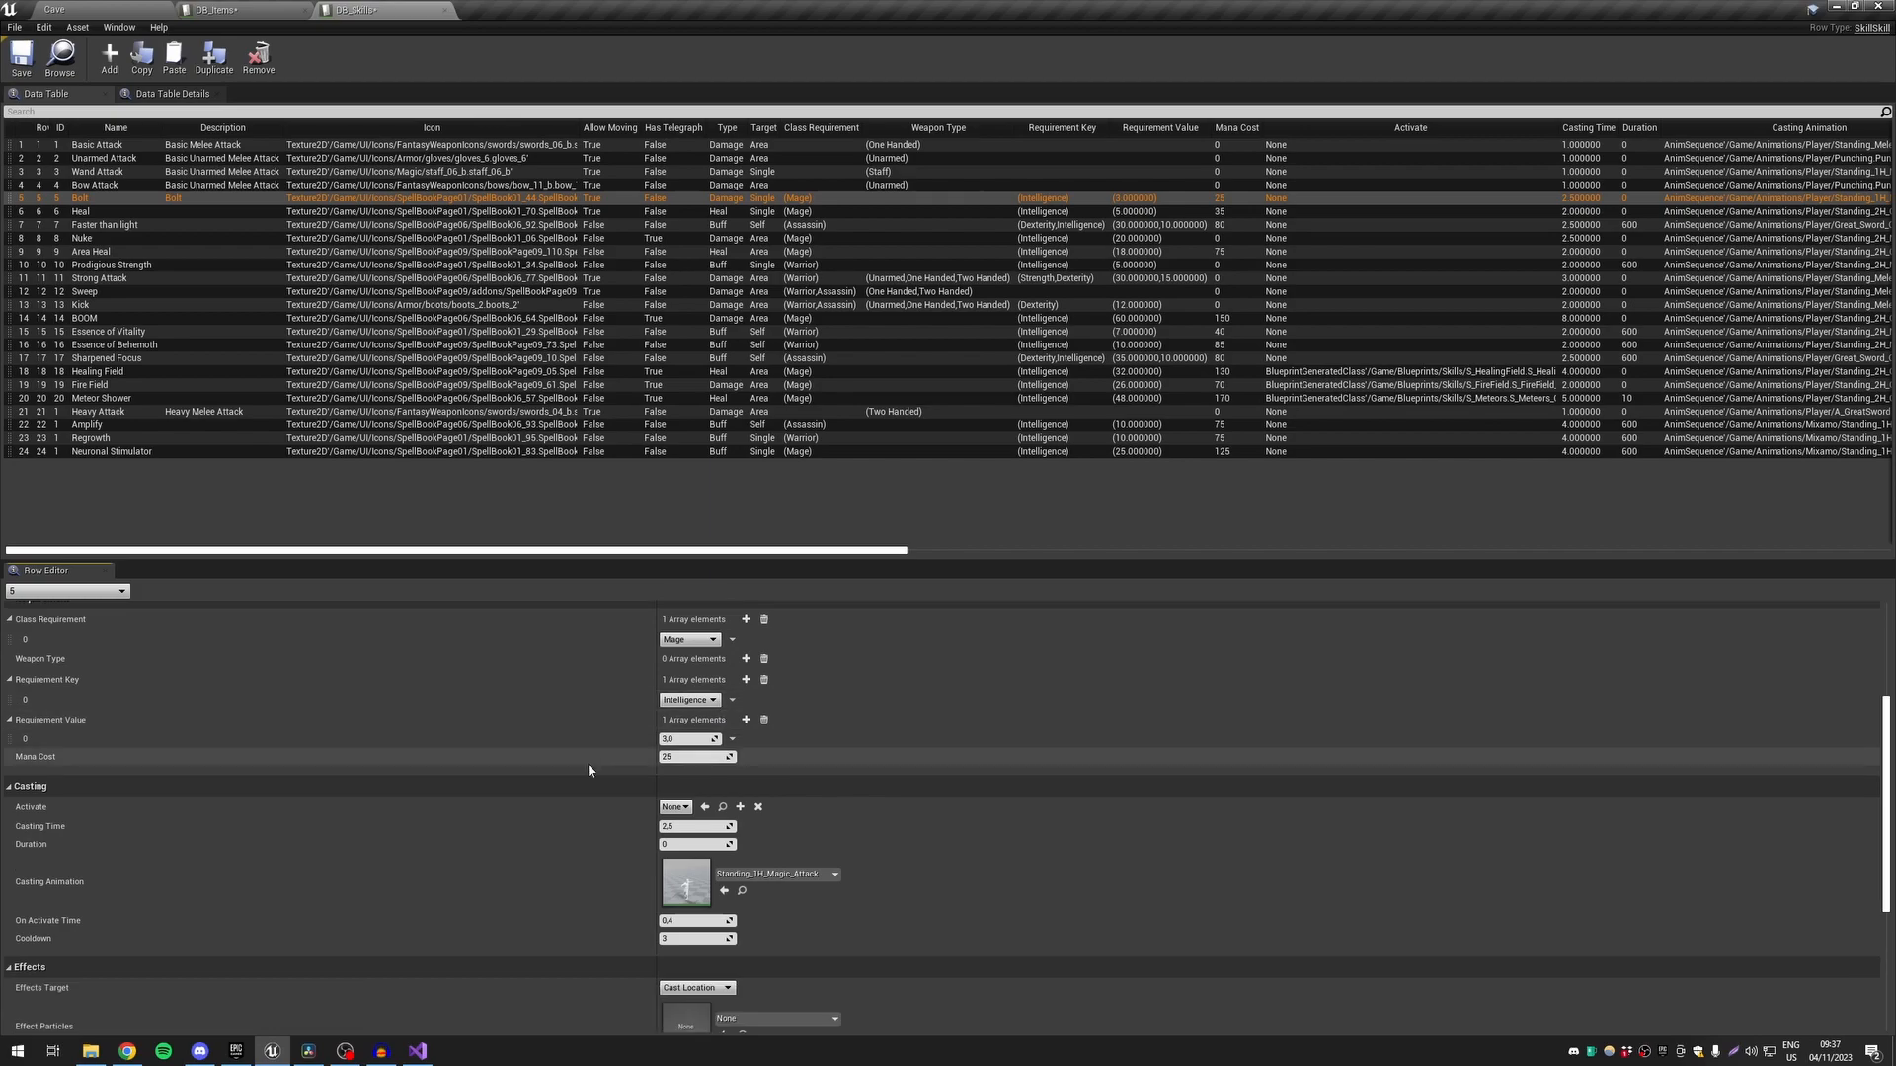
Review Bolt's Casting and Effects fields, including the available Activate classes
{"action": "scroll", "coordinate": [316, 761], "scroll_direction": "down", "scroll_amount": 3}
{"action": "scroll", "coordinate": [316, 762], "scroll_direction": "down", "scroll_amount": 2}
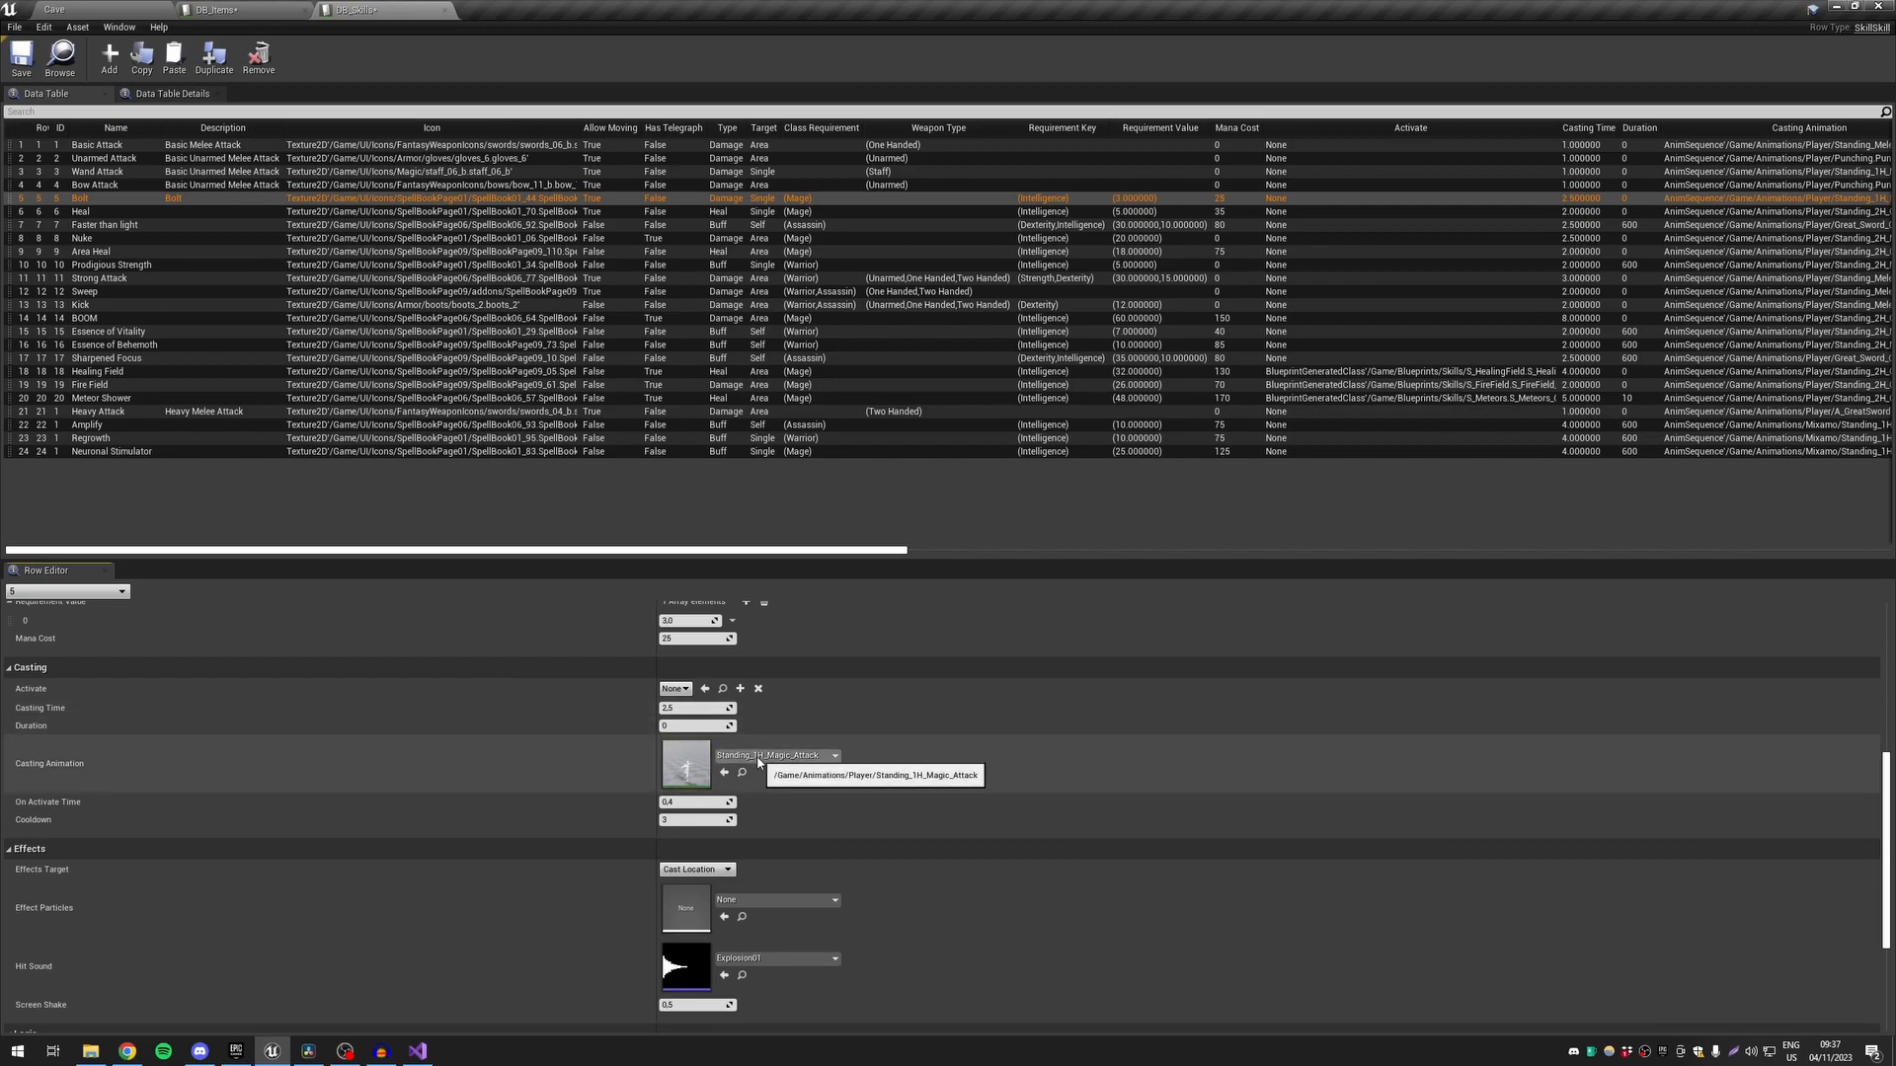
{"action": "mouse_move", "coordinate": [62, 809]}
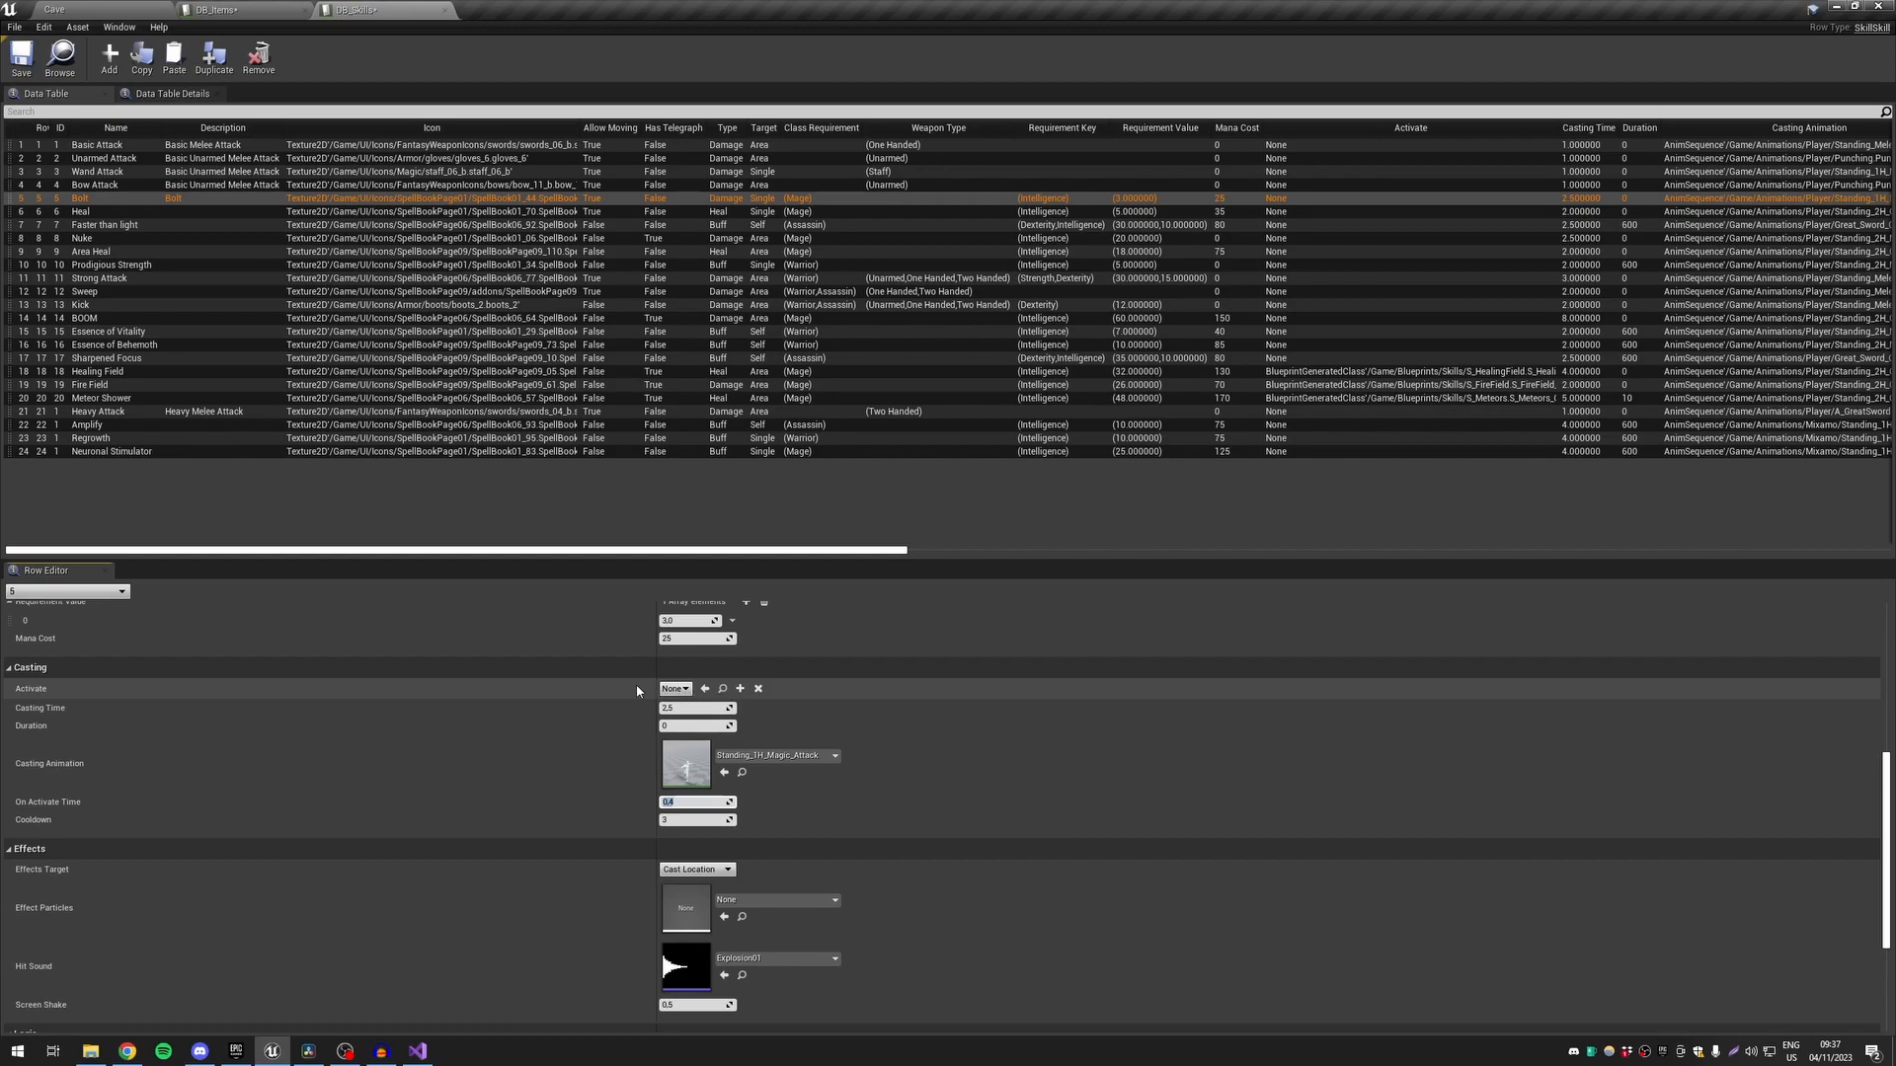
{"action": "left_click", "coordinate": [676, 691]}
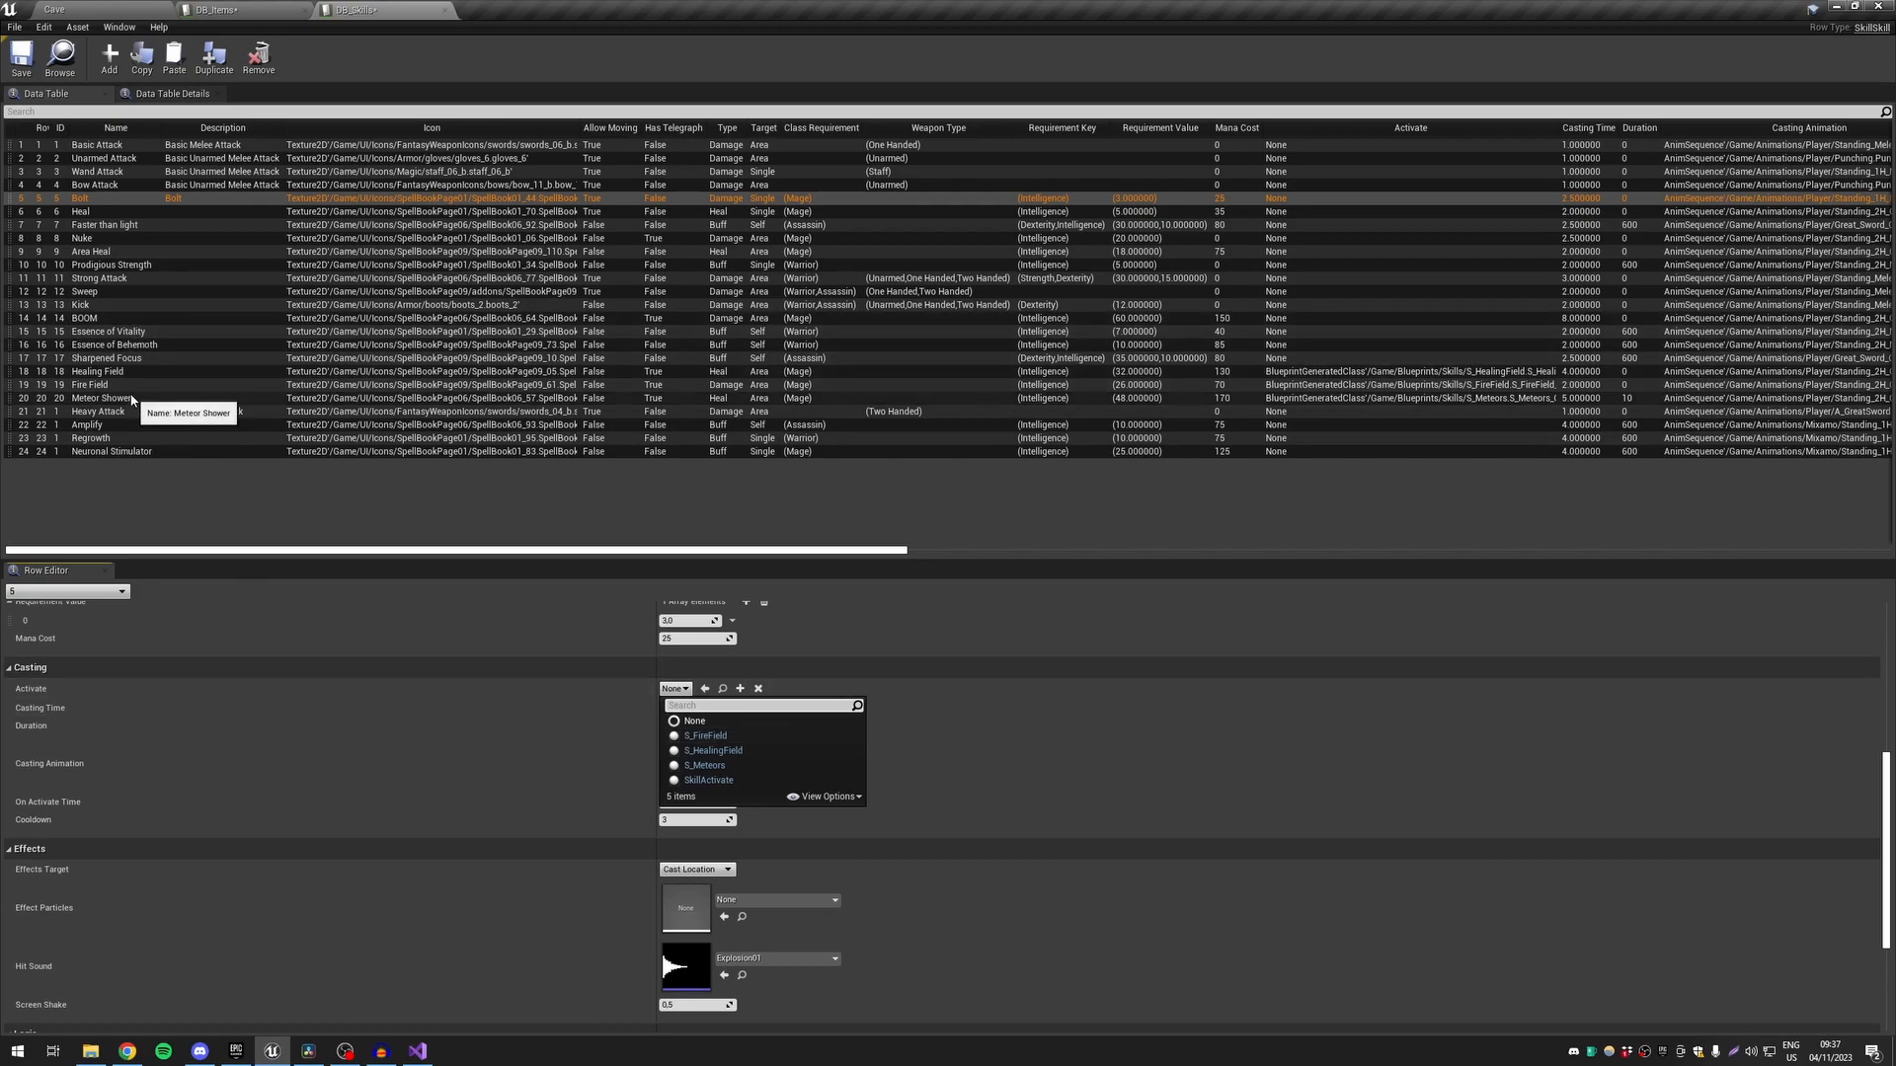
Select the Meteor Shower skill and review its Requirement and Casting fields
{"action": "left_click", "coordinate": [131, 399]}
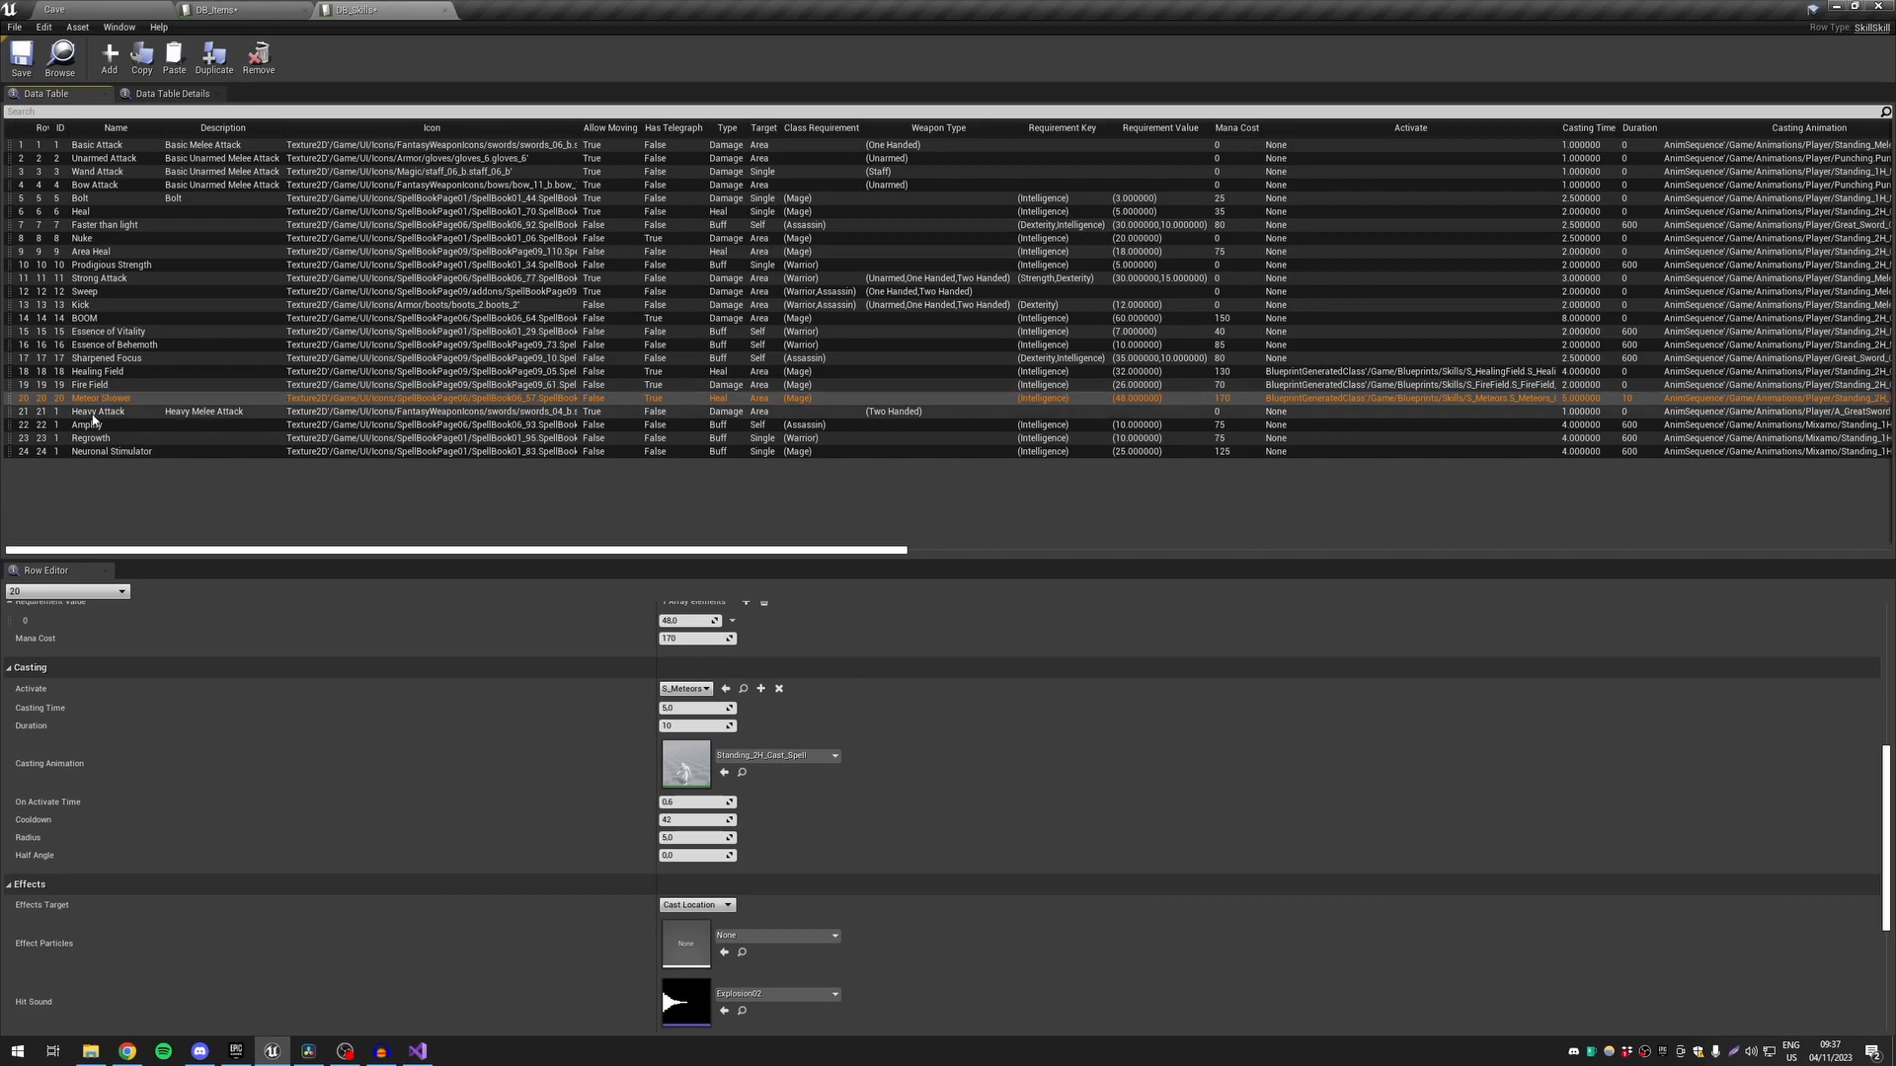
{"action": "scroll", "coordinate": [477, 691], "scroll_direction": "up", "scroll_amount": 1}
{"action": "scroll", "coordinate": [570, 721], "scroll_direction": "up", "scroll_amount": 2}
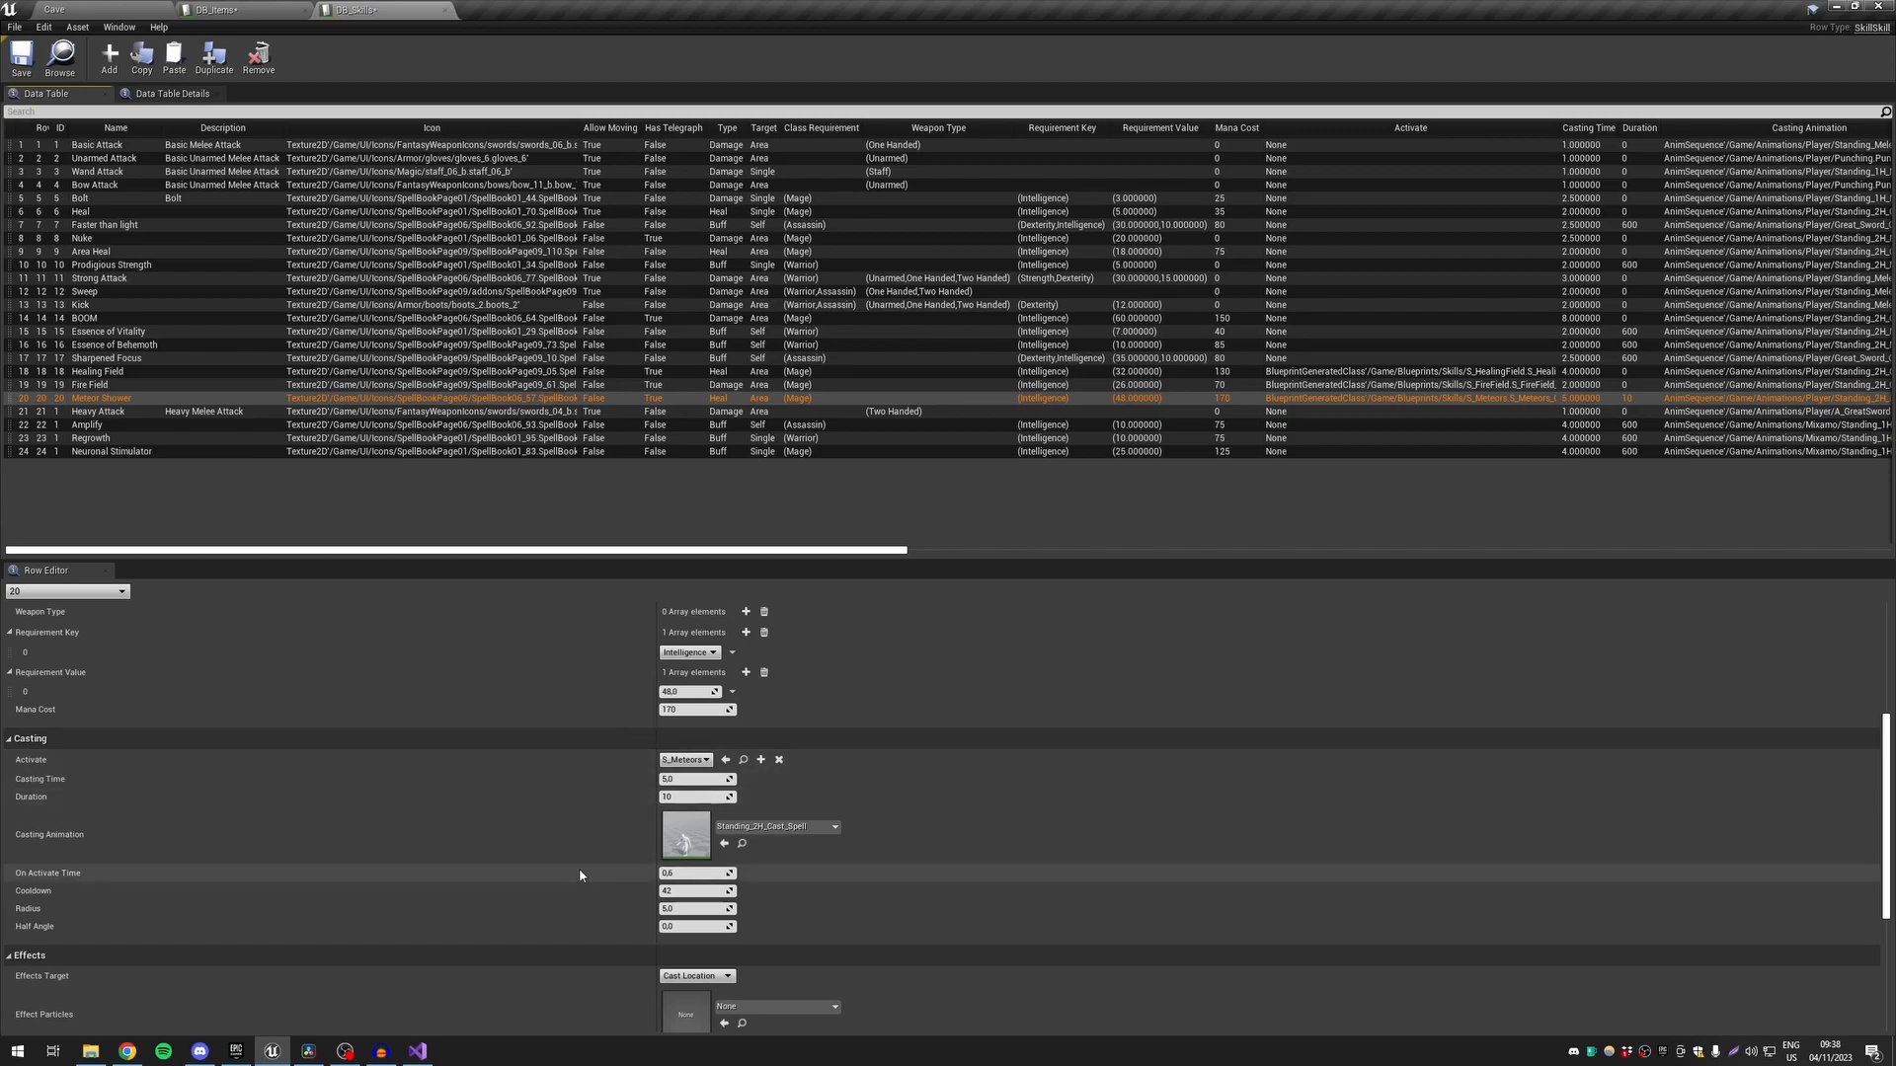
{"action": "scroll", "coordinate": [596, 761], "scroll_direction": "down", "scroll_amount": 2}
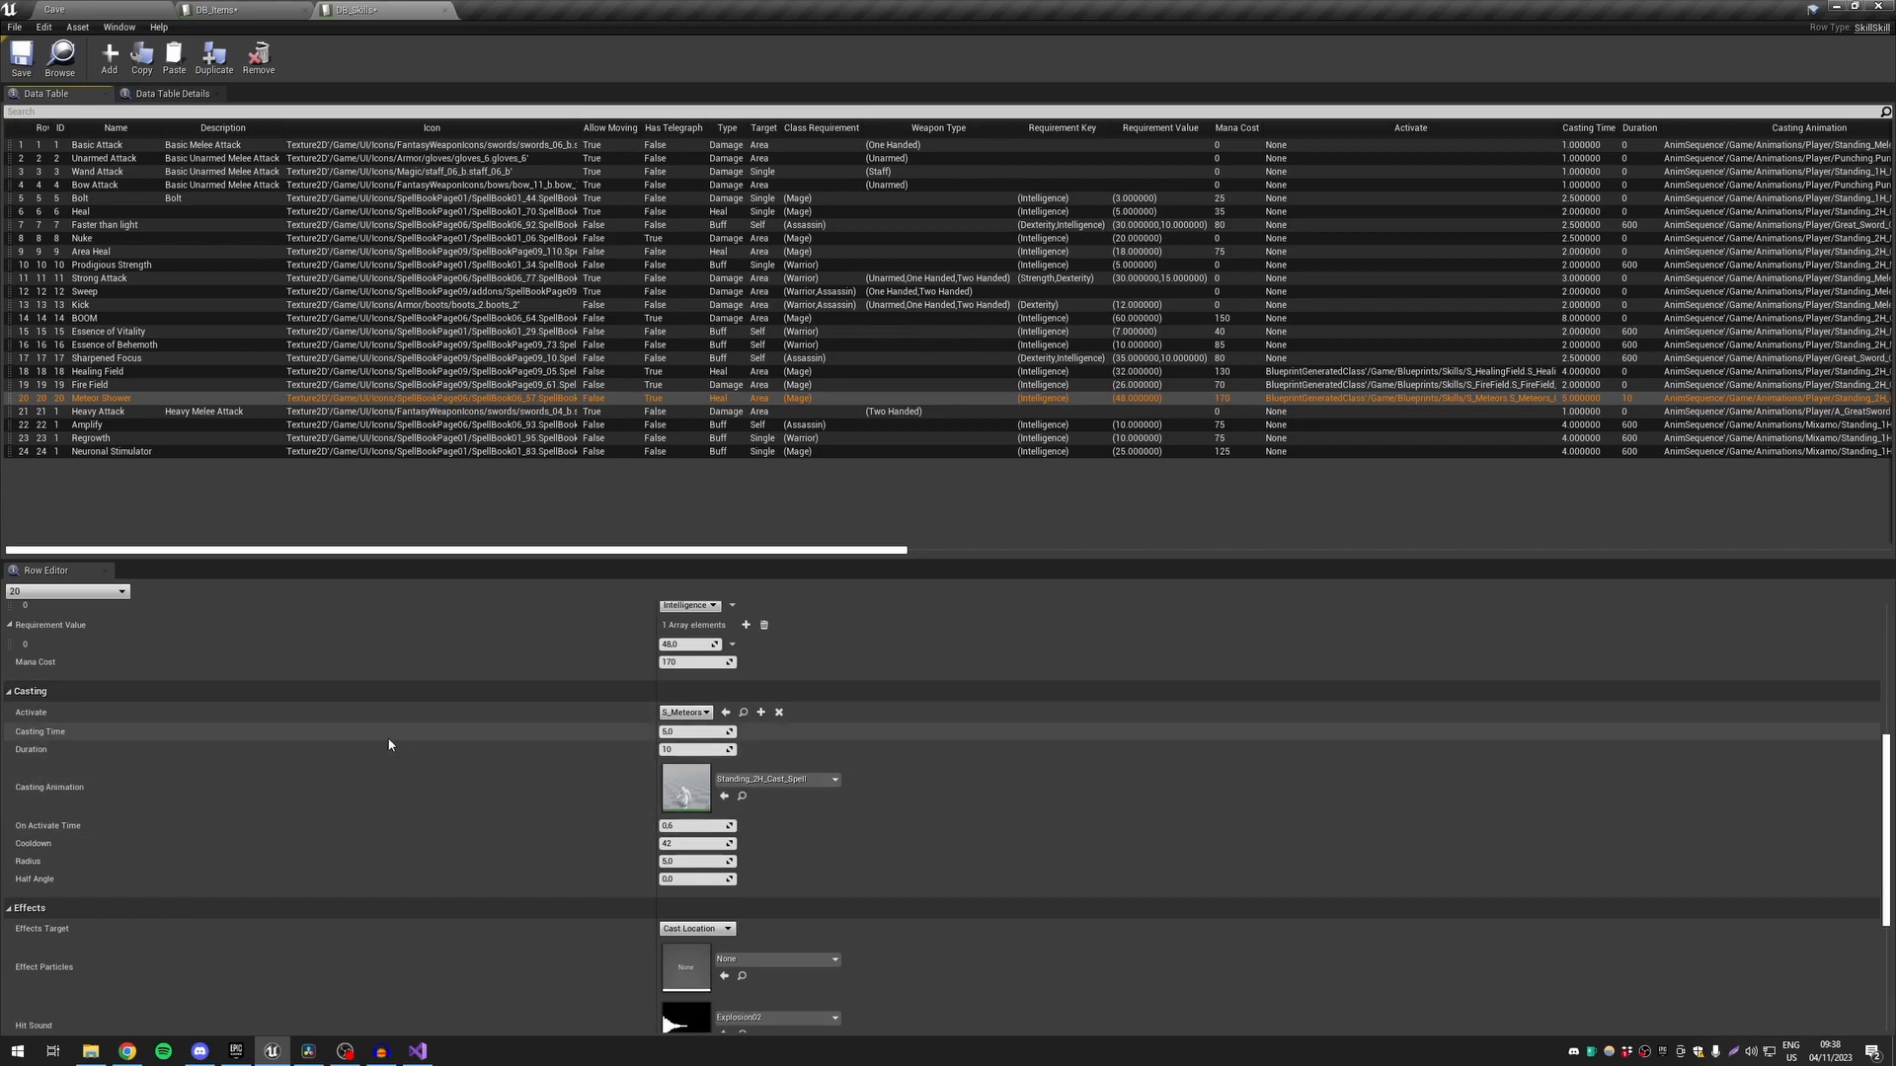
Locate the S_Meteors class assigned to Meteor Shower, open its blueprint, and dock it in the main editor window
{"action": "left_click", "coordinate": [742, 713]}
{"action": "double_click", "coordinate": [657, 861]}
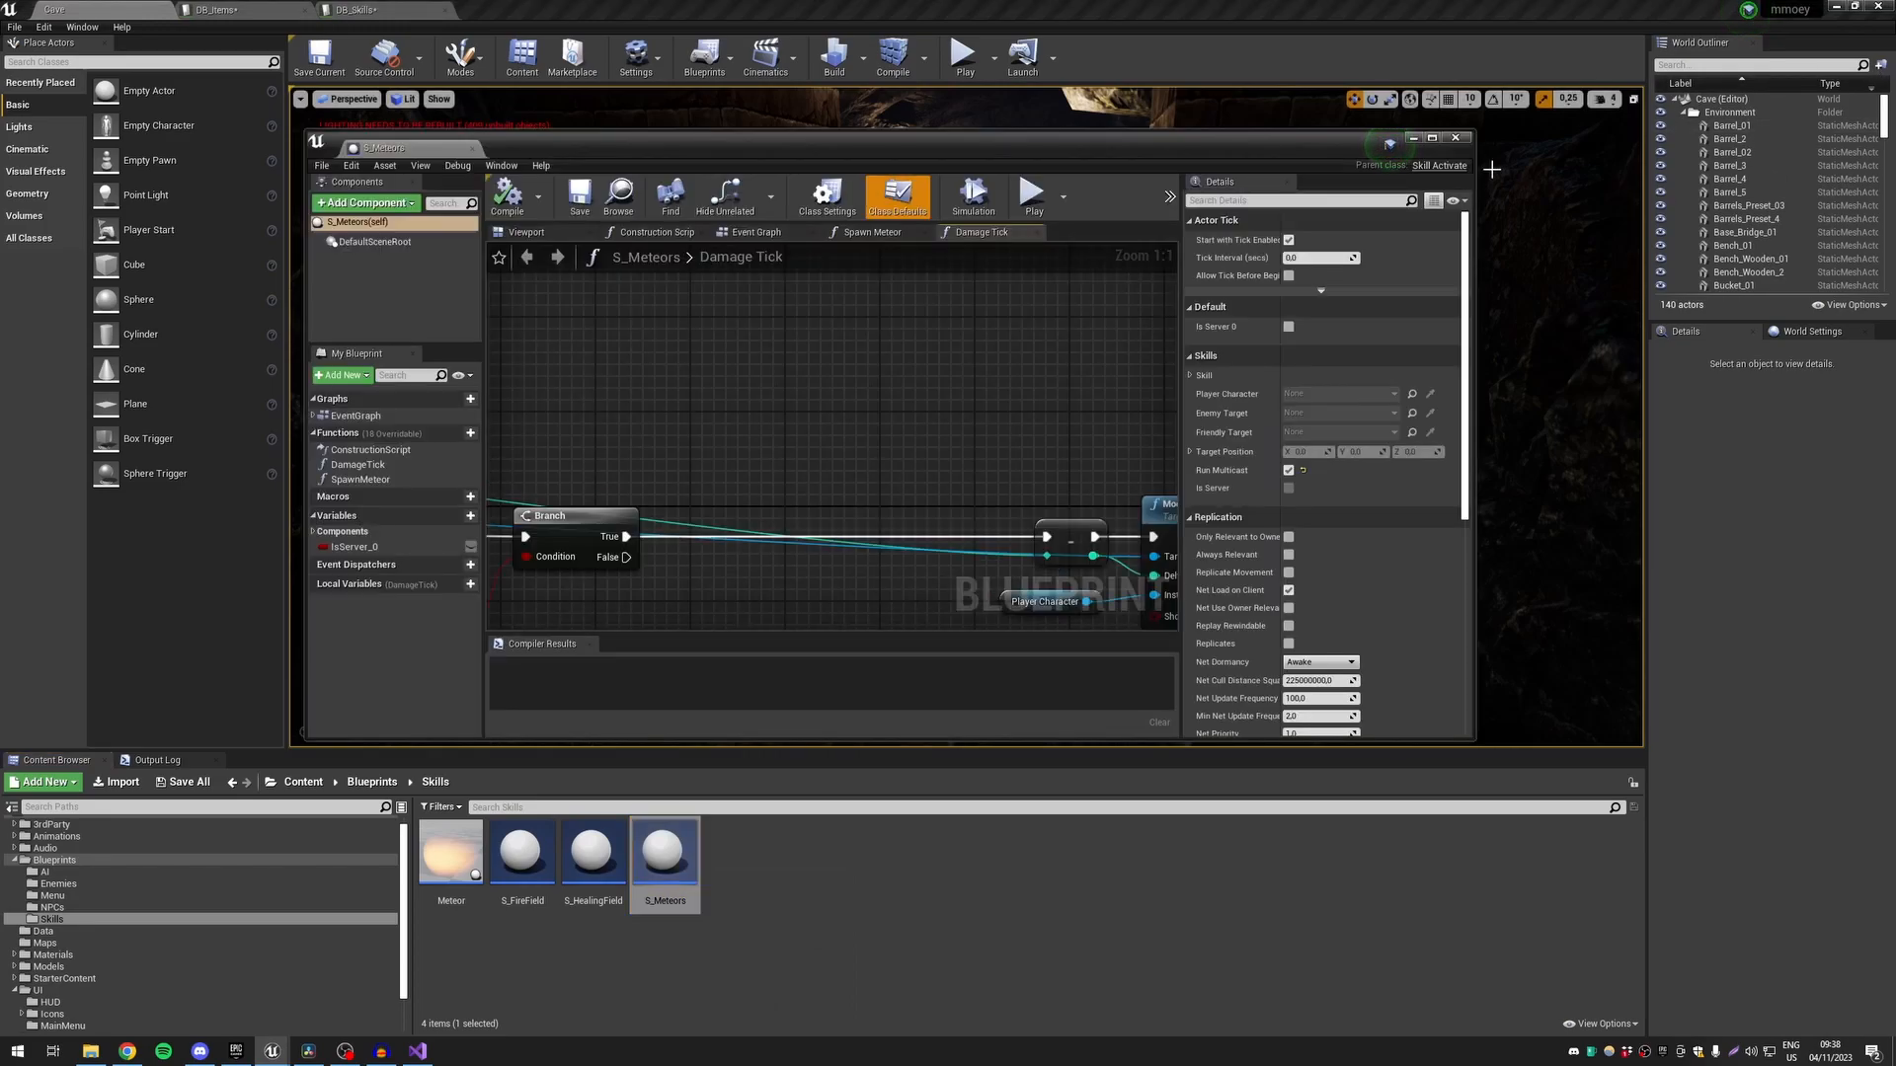
{"action": "left_click_drag", "start_coordinate": [422, 148], "coordinate": [272, 22]}
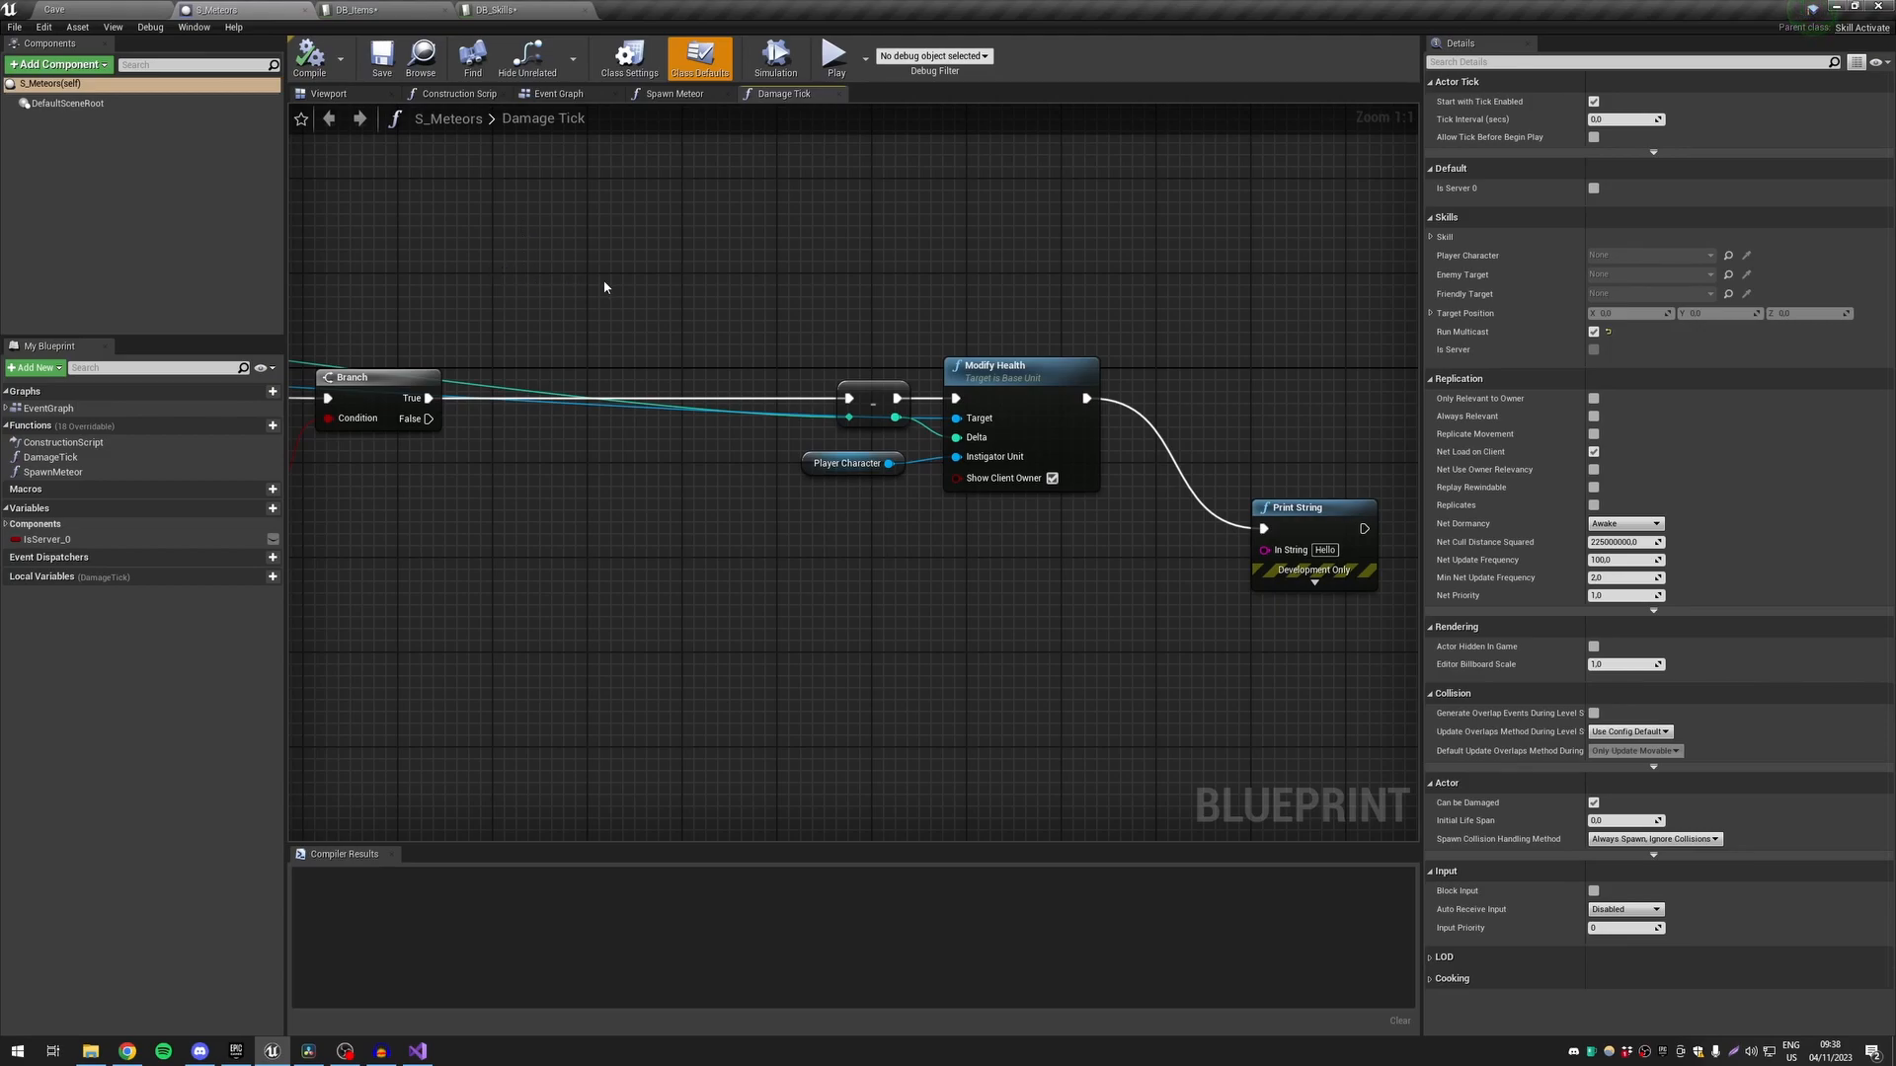
Open the Event Graph of S_Meteors and examine the client skill activation event with its SpawnMeteor timer
{"action": "right_click_drag", "start_coordinate": [484, 256], "coordinate": [1412, 300]}
{"action": "mouse_move", "coordinate": [632, 277]}
{"action": "right_mouse_down"}
{"action": "mouse_move", "coordinate": [1354, 313]}
{"action": "mouse_move", "coordinate": [1414, 290]}
{"action": "right_mouse_up"}
{"action": "right_click_drag", "start_coordinate": [786, 413], "coordinate": [852, 498]}
{"action": "left_click", "coordinate": [567, 94]}
{"action": "right_click_drag", "start_coordinate": [674, 350], "coordinate": [534, 549]}
{"action": "right_click_drag", "start_coordinate": [700, 538], "coordinate": [557, 286]}
{"action": "left_click", "coordinate": [608, 336]}
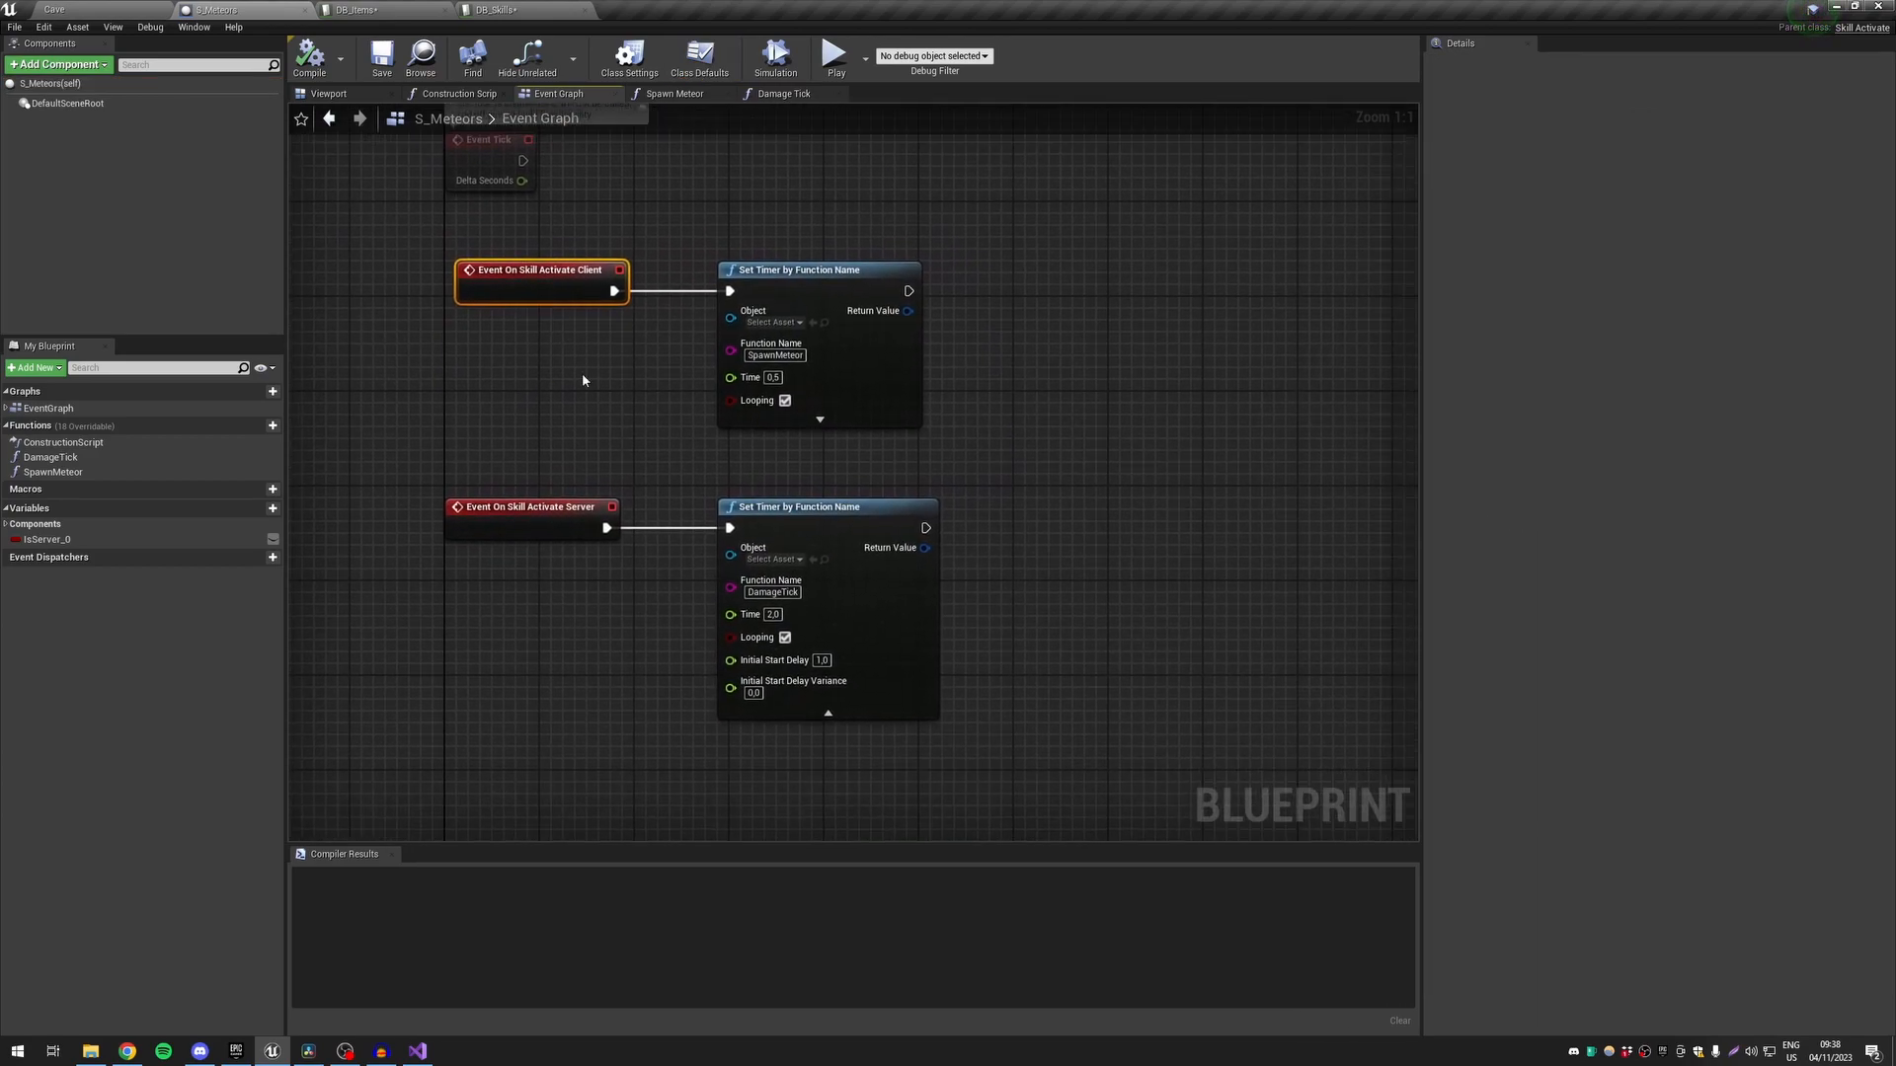
{"action": "left_click_drag", "start_coordinate": [695, 241], "coordinate": [883, 395]}
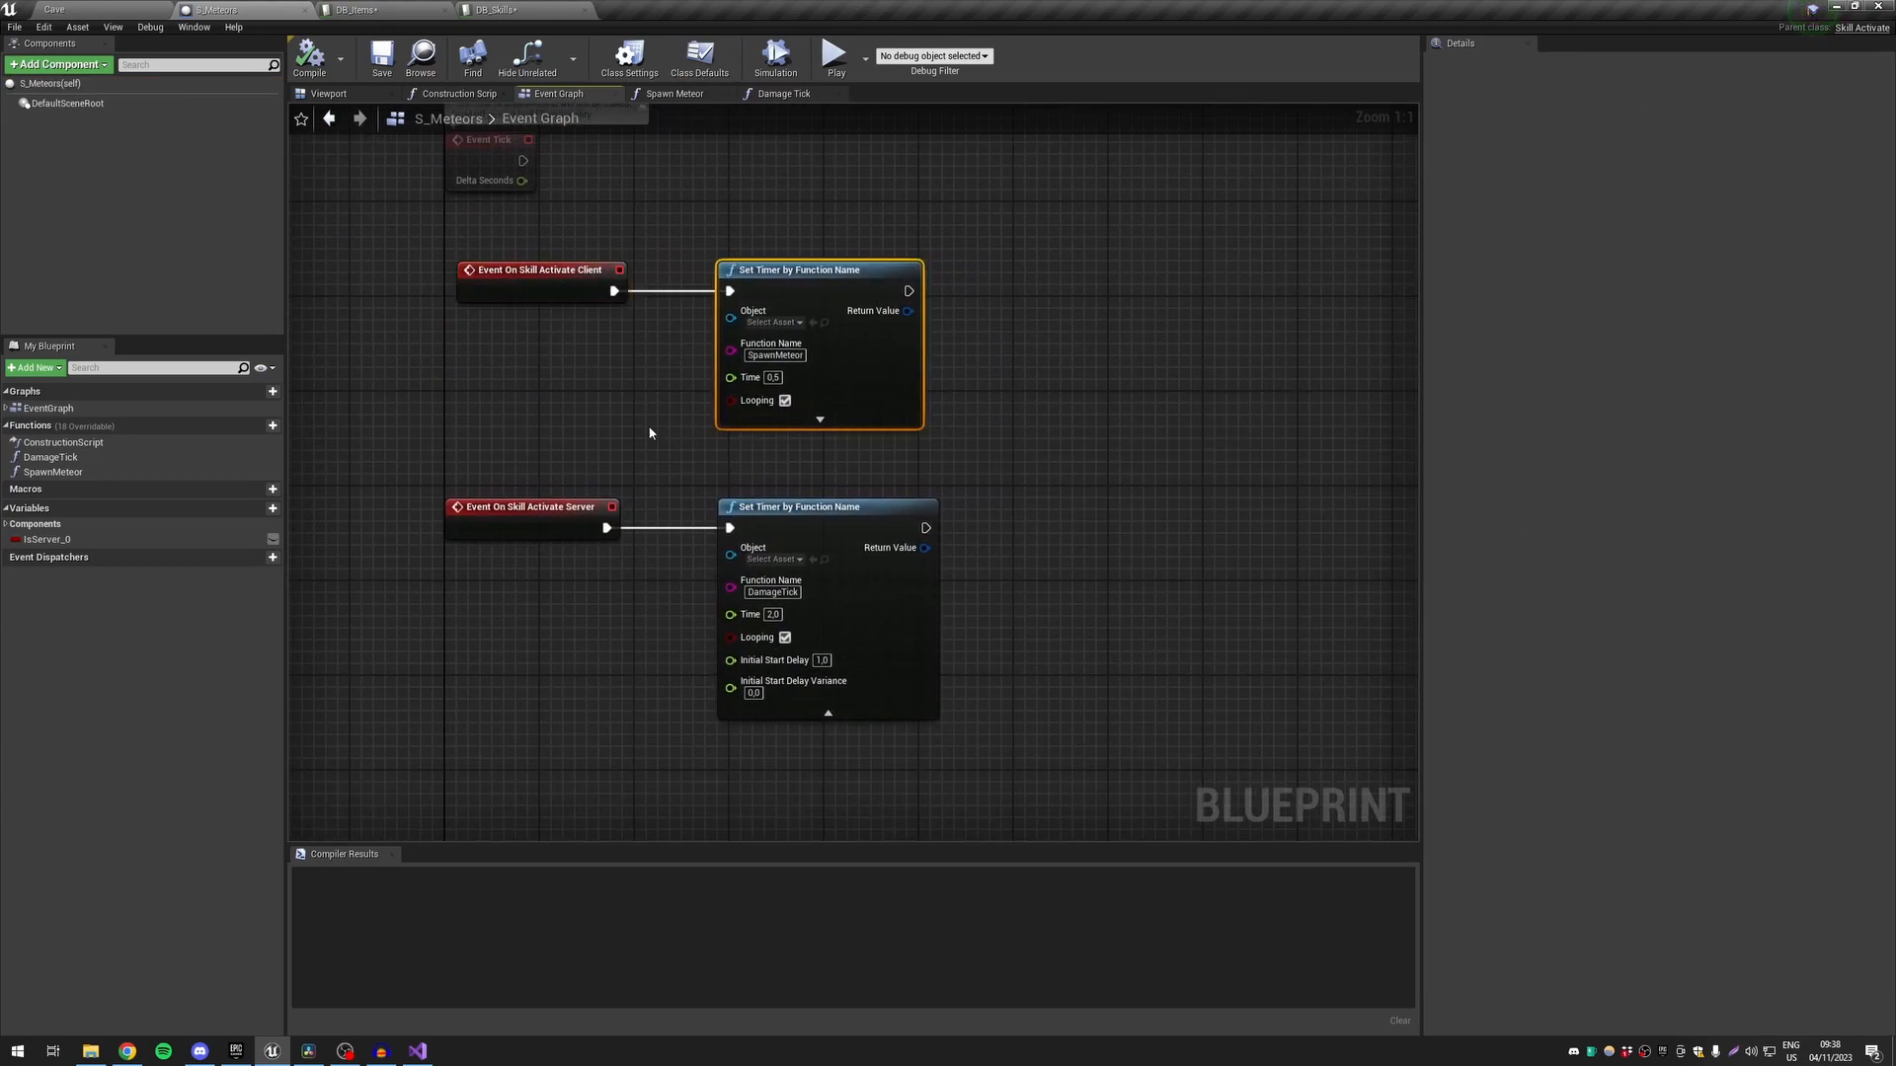
Examine the server skill activation event with its DamageTick timer, and compare both timers
{"action": "left_click", "coordinate": [540, 510]}
{"action": "left_click_drag", "start_coordinate": [723, 463], "coordinate": [938, 817]}
{"action": "left_click", "coordinate": [1021, 566]}
{"action": "right_click_drag", "start_coordinate": [1017, 403], "coordinate": [965, 474]}
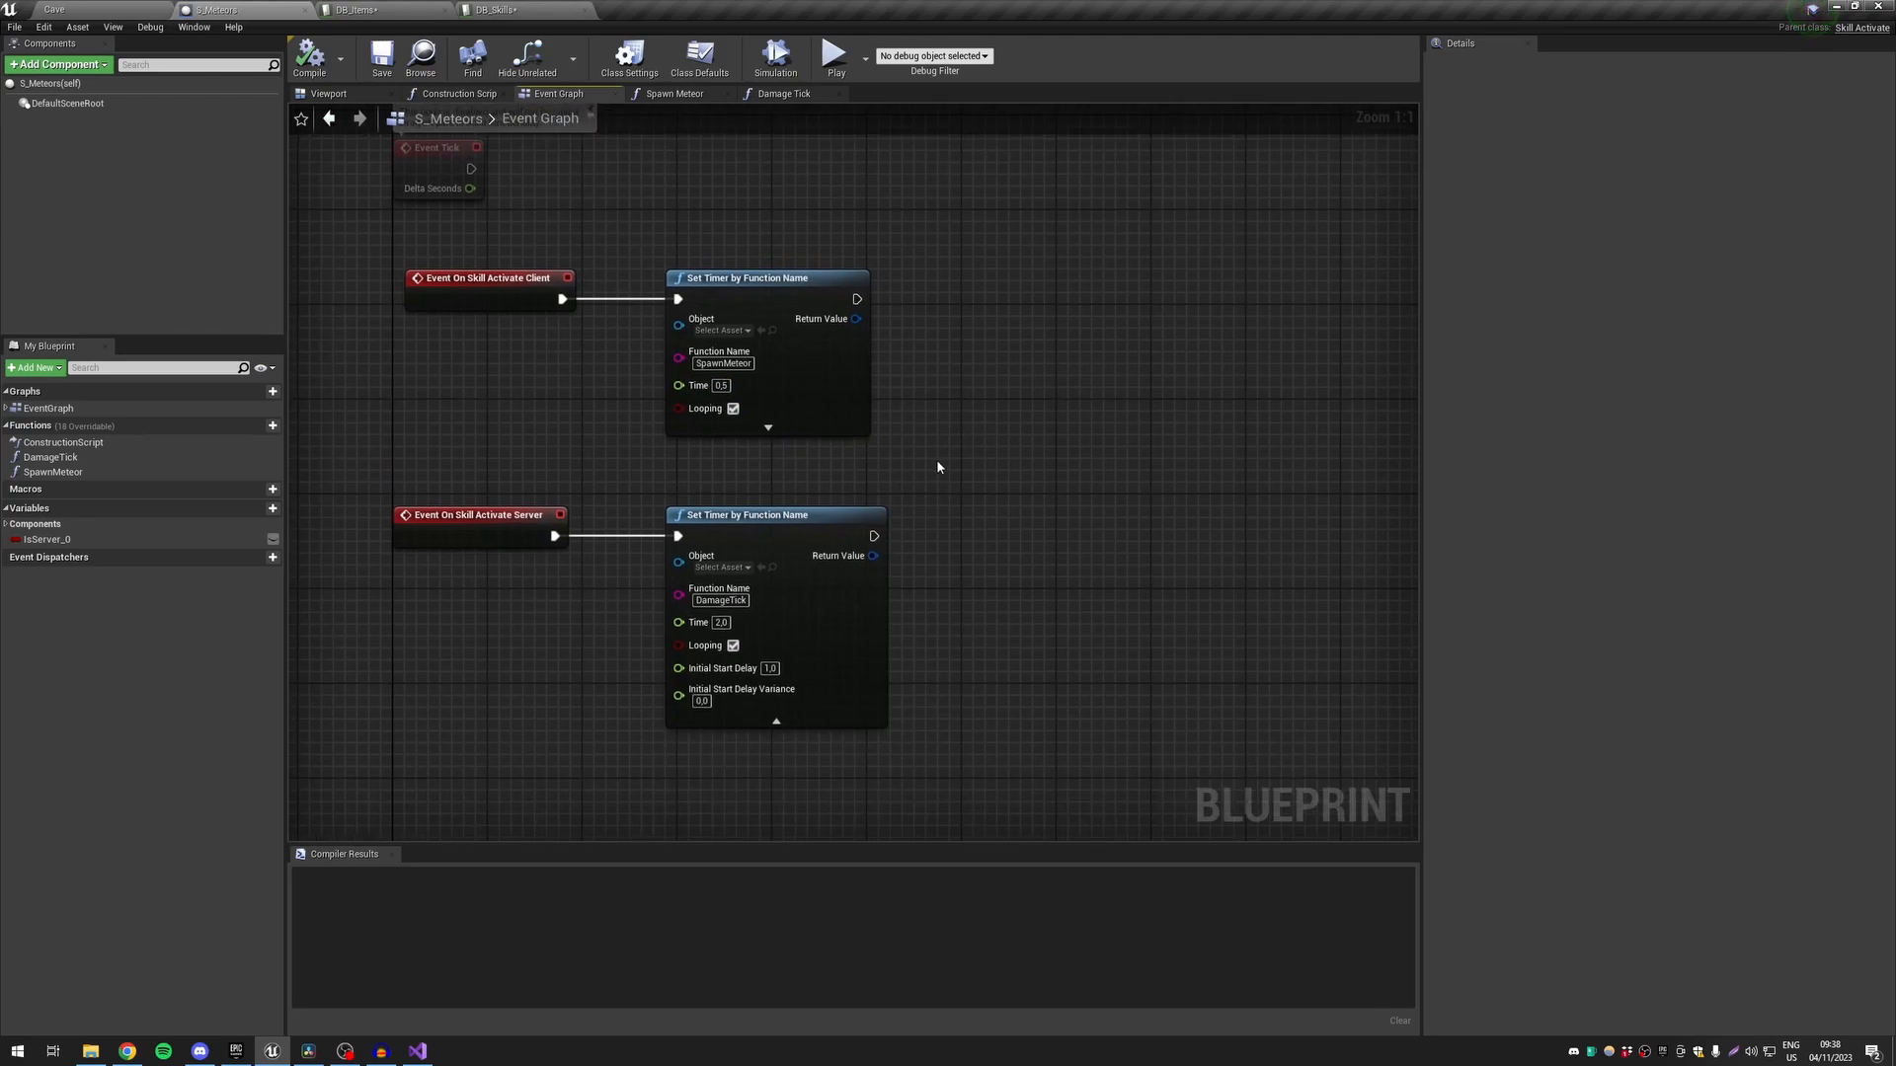
{"action": "left_click_drag", "start_coordinate": [606, 212], "coordinate": [958, 804]}
{"action": "left_click", "coordinate": [967, 592]}
Open the SpawnMeteor function and examine its target position, radius, random point and SpawnActor nodes
{"action": "double_click", "coordinate": [97, 475]}
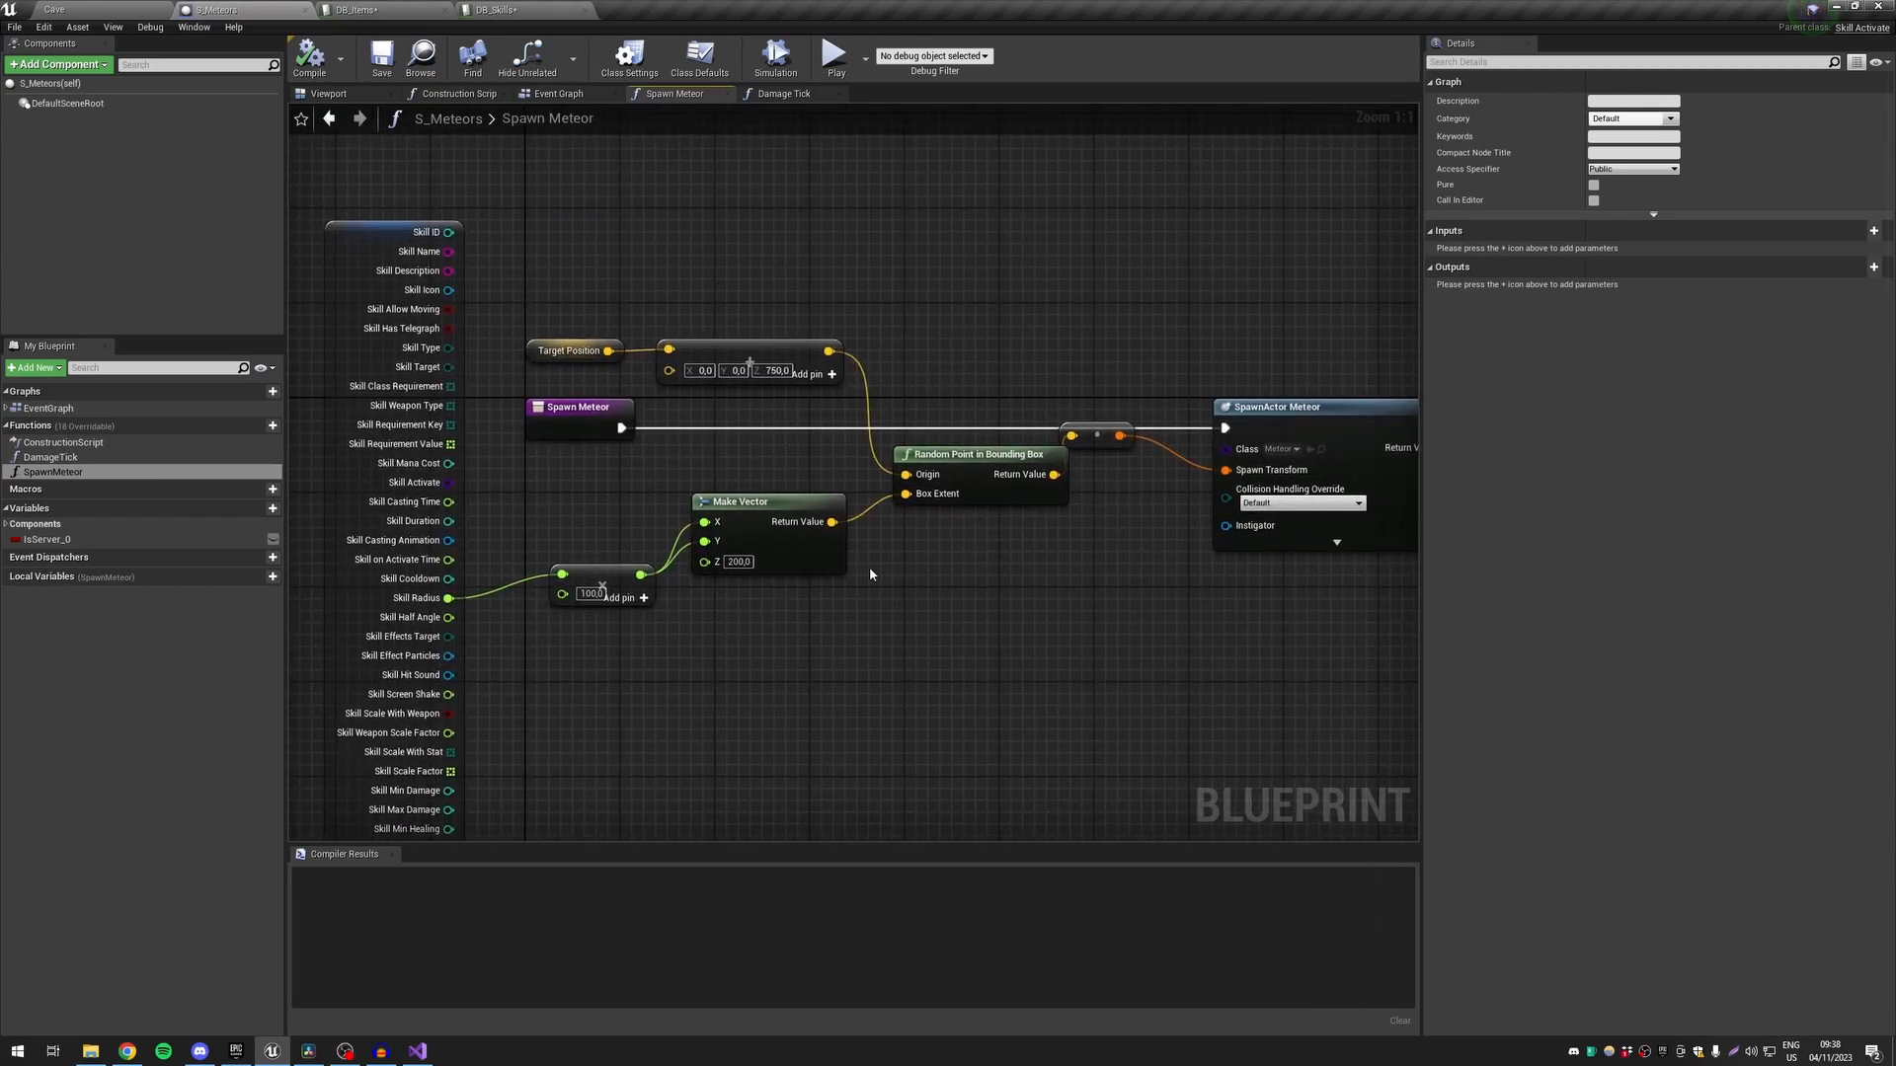
{"action": "right_click_drag", "start_coordinate": [1001, 627], "coordinate": [829, 563]}
{"action": "right_click_drag", "start_coordinate": [829, 355], "coordinate": [983, 336]}
{"action": "right_click_drag", "start_coordinate": [823, 446], "coordinate": [946, 442]}
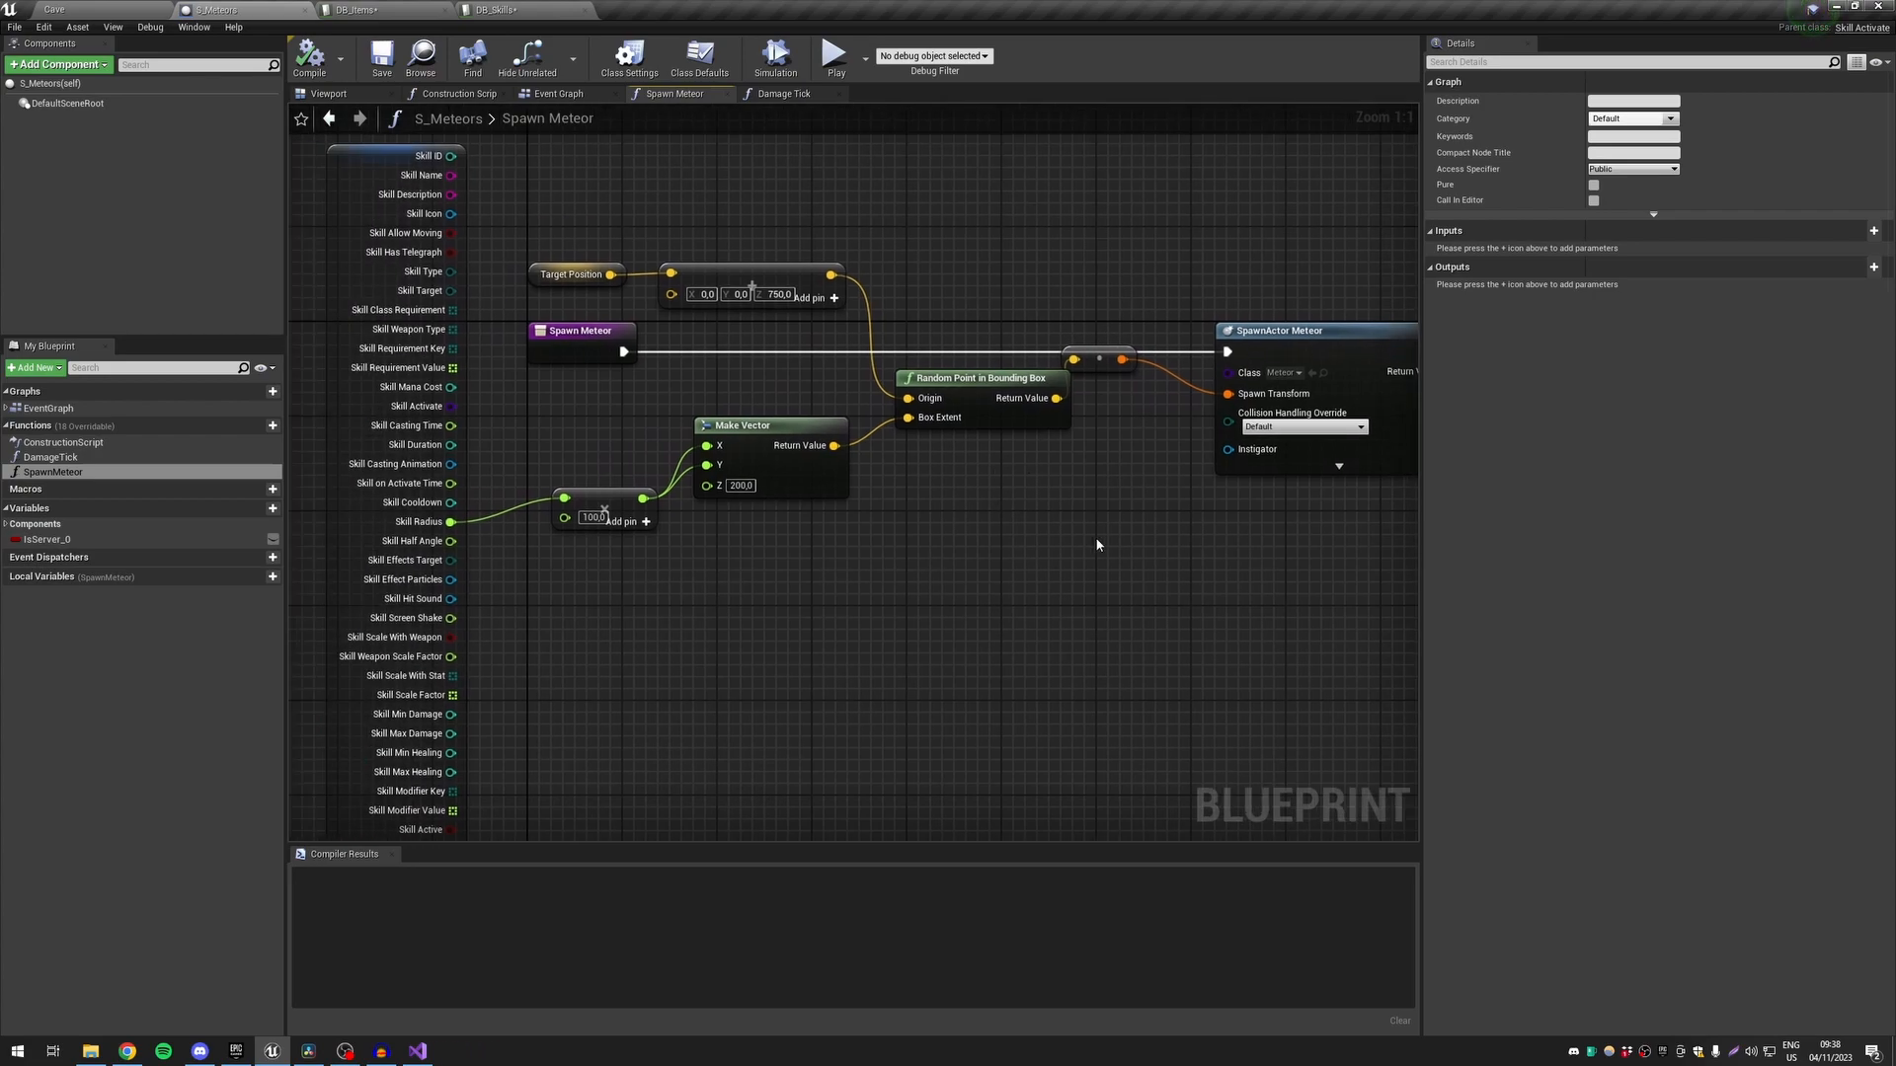
{"action": "right_click_drag", "start_coordinate": [1075, 472], "coordinate": [922, 460]}
{"action": "right_click_drag", "start_coordinate": [738, 266], "coordinate": [920, 274]}
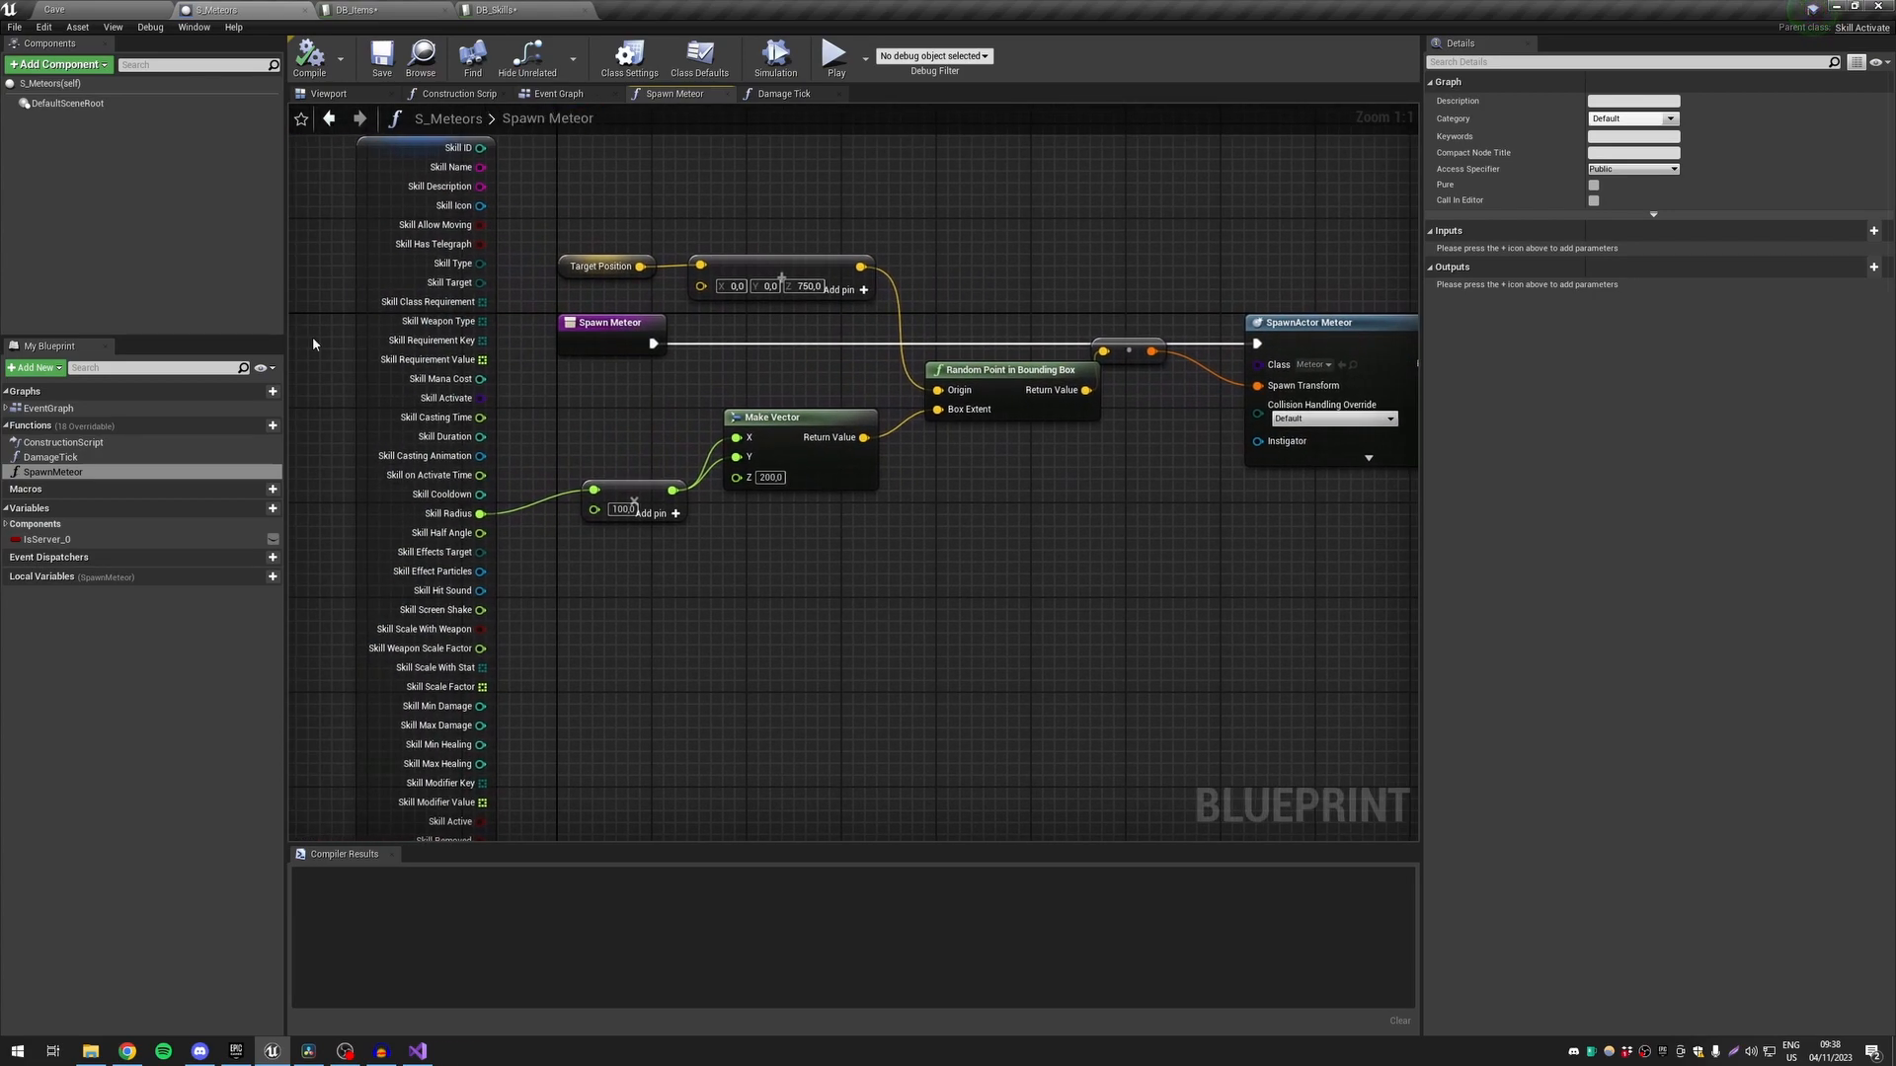
Open the DamageTick function and examine its BoxOverlapActors, loop, BaseUnit cast, friendly check and Modify Health nodes
{"action": "double_click", "coordinate": [50, 457]}
{"action": "right_click_drag", "start_coordinate": [1155, 554], "coordinate": [859, 579]}
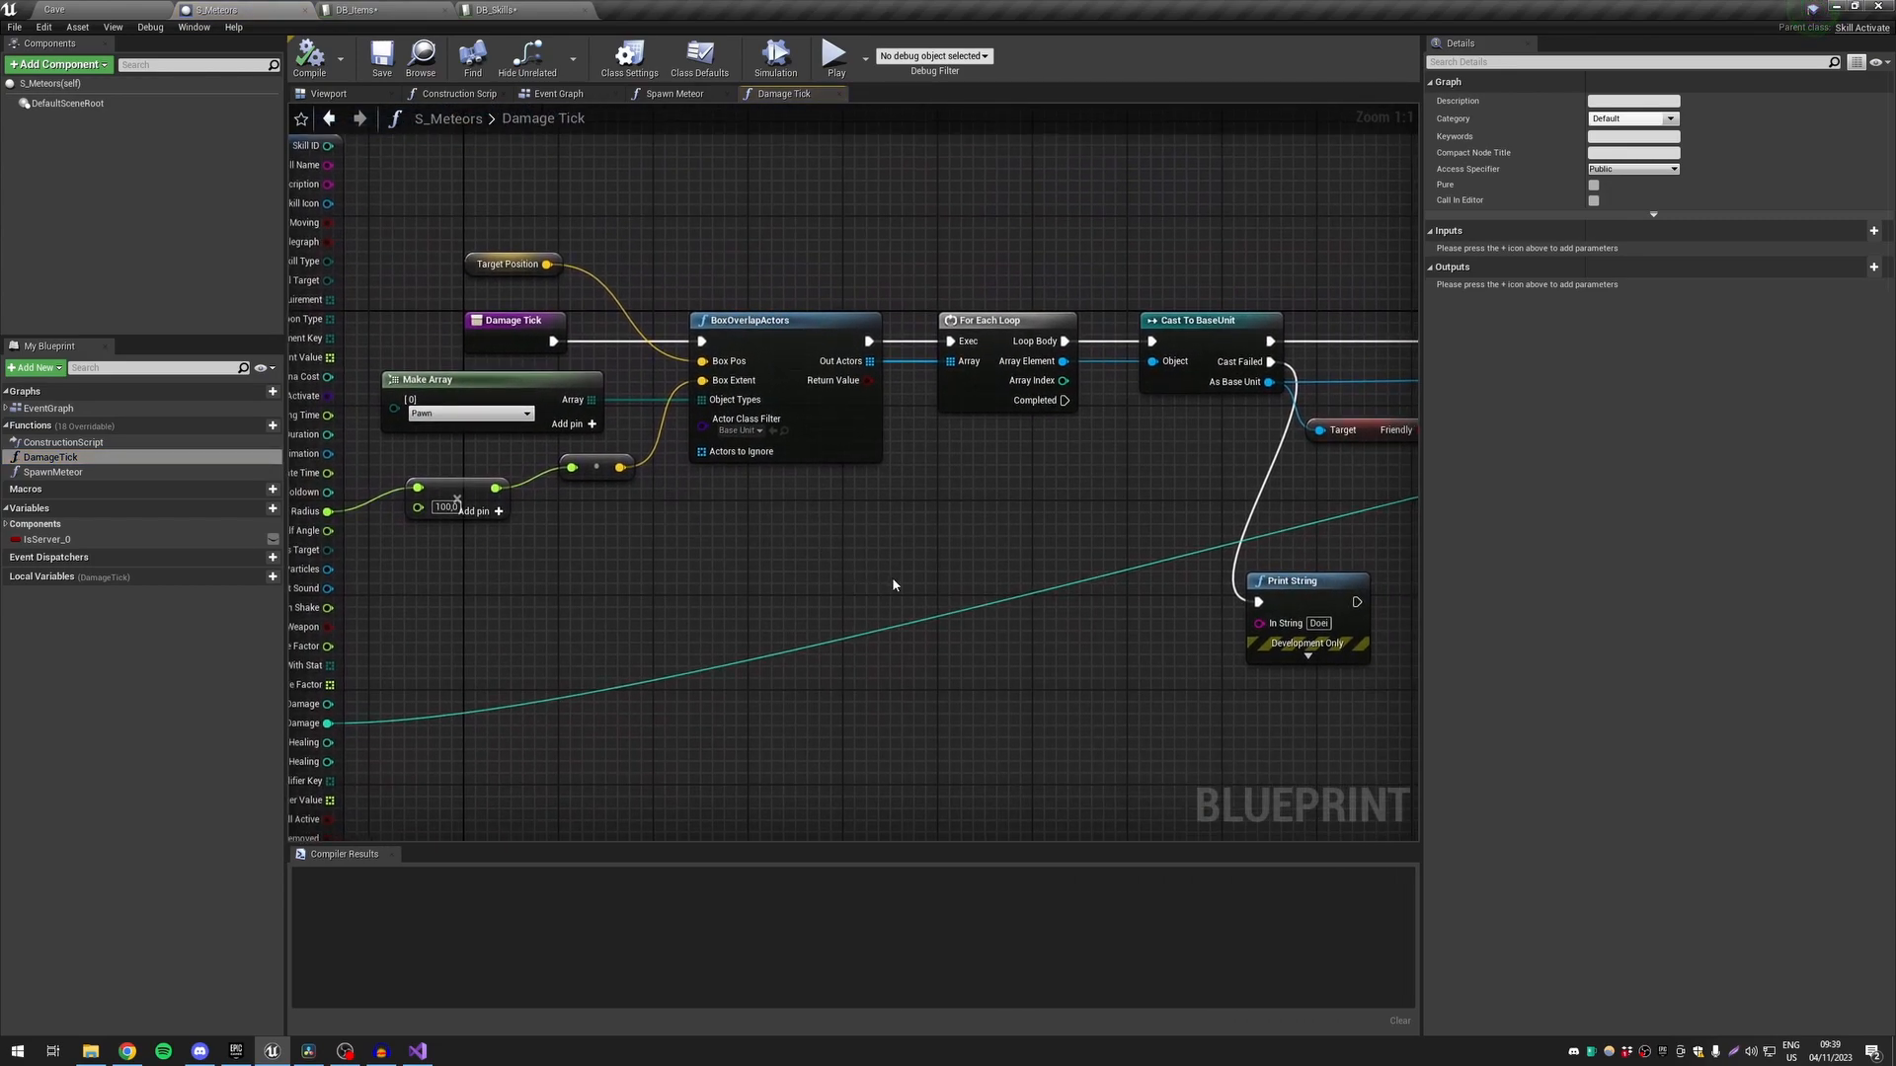
{"action": "left_click_drag", "start_coordinate": [748, 281], "coordinate": [877, 525]}
{"action": "right_click_drag", "start_coordinate": [1084, 591], "coordinate": [502, 517]}
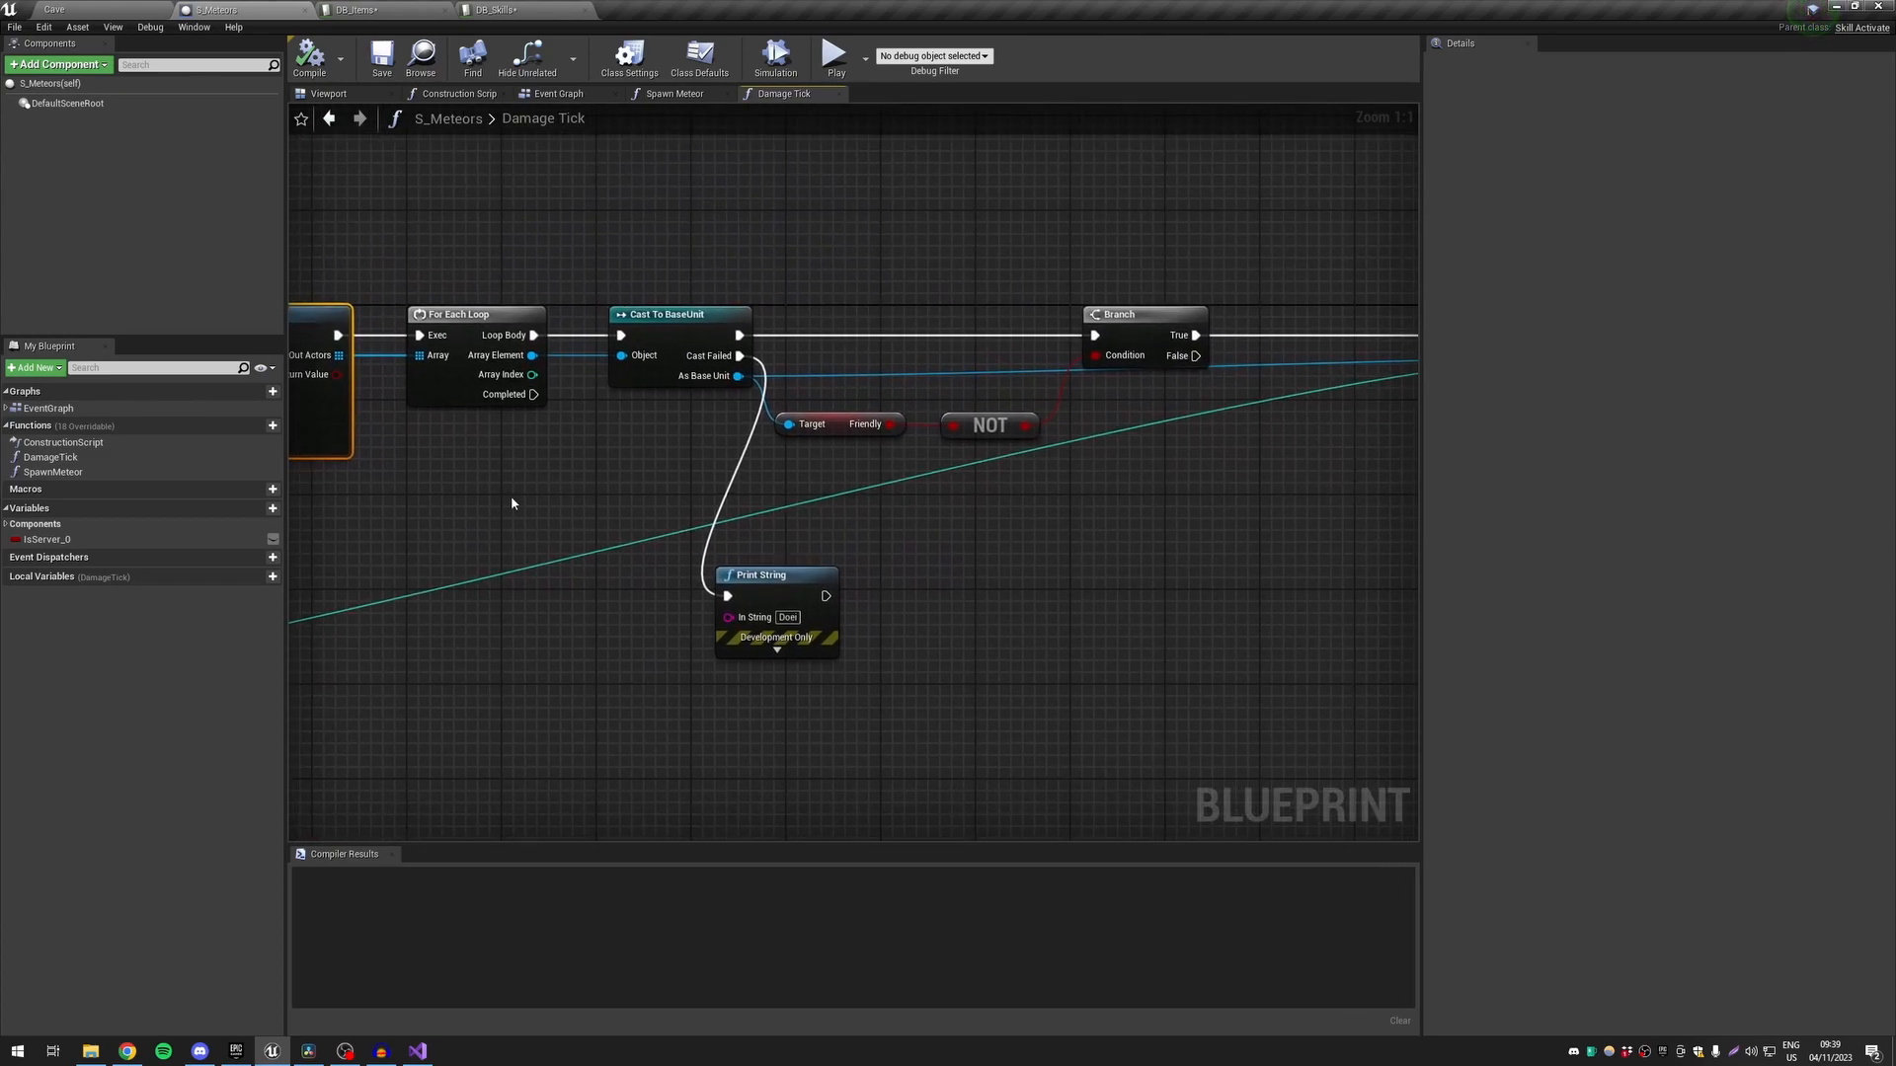
{"action": "left_click", "coordinate": [667, 337]}
{"action": "right_click_drag", "start_coordinate": [1166, 450], "coordinate": [453, 451]}
{"action": "right_click_drag", "start_coordinate": [720, 474], "coordinate": [369, 446]}
{"action": "left_click_drag", "start_coordinate": [484, 221], "coordinate": [896, 544]}
{"action": "right_click_drag", "start_coordinate": [485, 663], "coordinate": [1414, 711]}
{"action": "right_click_drag", "start_coordinate": [682, 239], "coordinate": [955, 377]}
Return to the activation events in the Event Graph and compare them with Meteor Shower's row in DB_Skills
{"action": "left_click", "coordinate": [558, 93]}
{"action": "left_click_drag", "start_coordinate": [331, 222], "coordinate": [988, 862]}
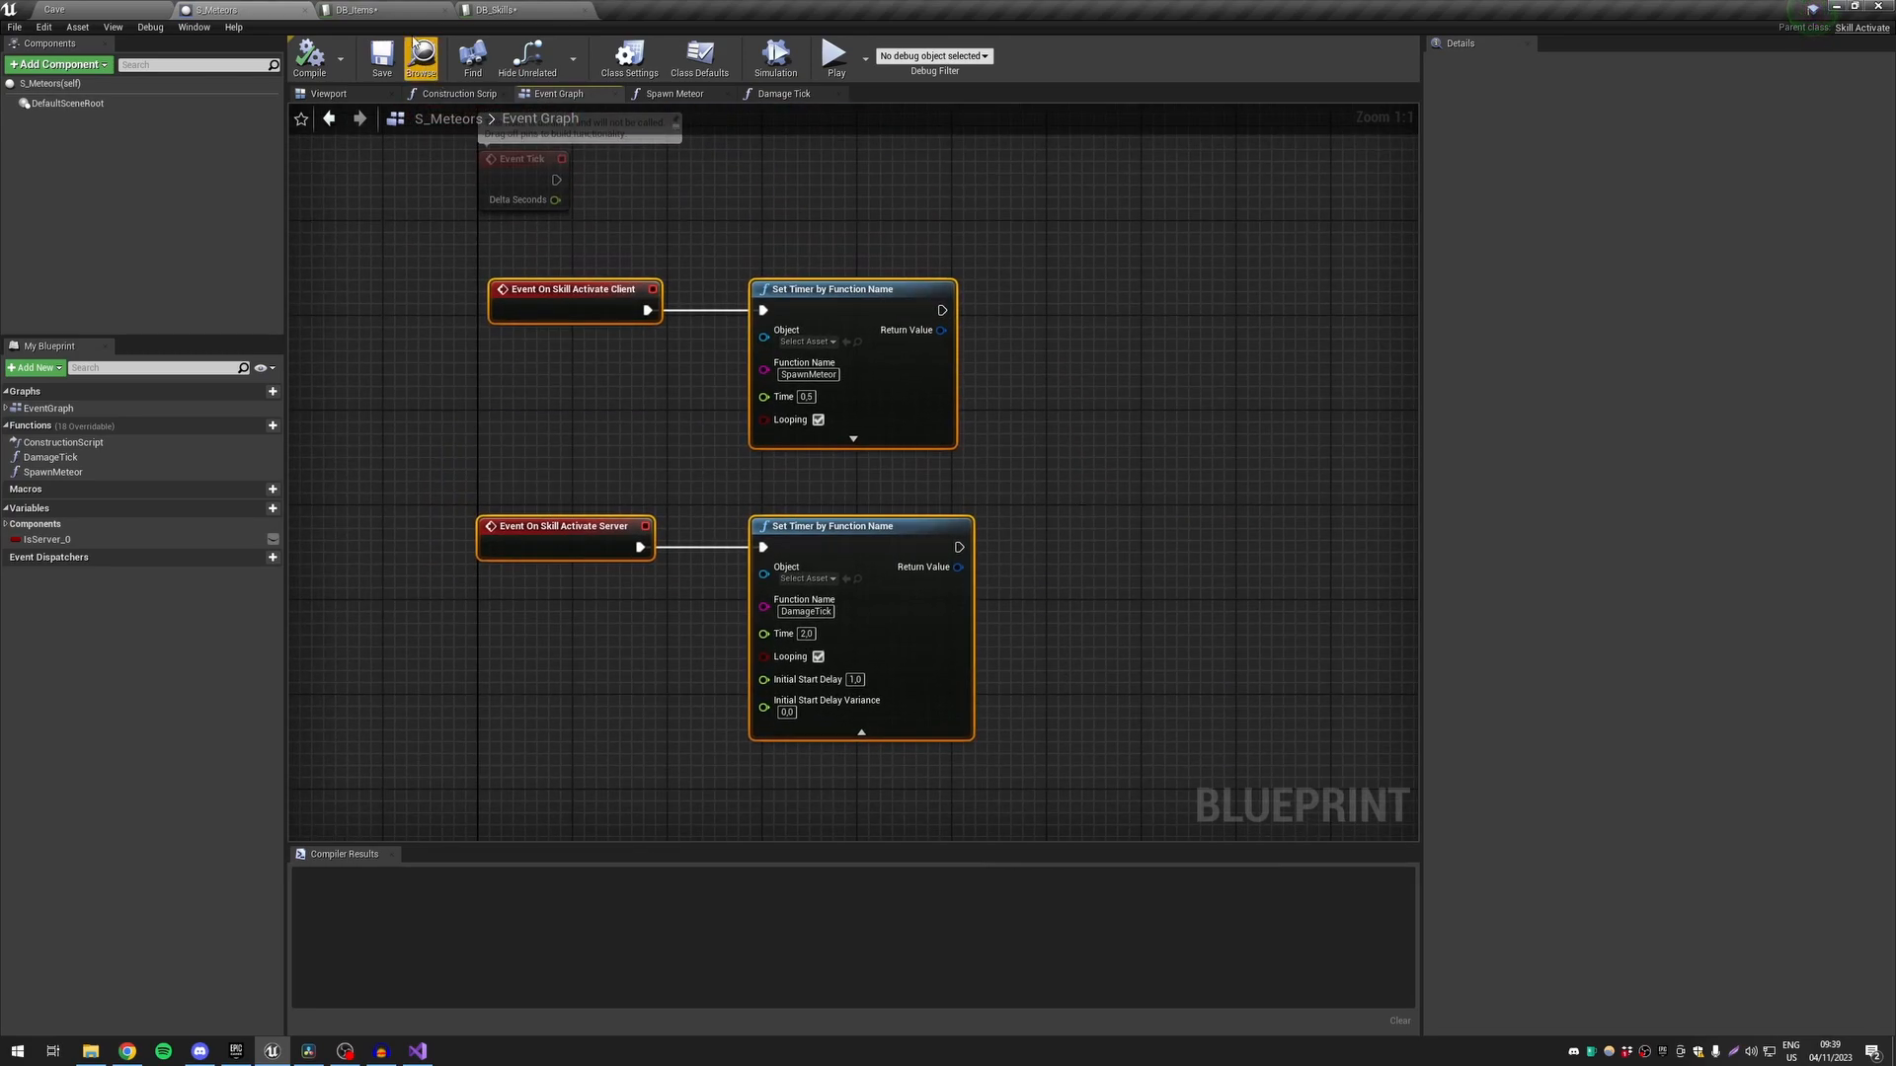
{"action": "left_click", "coordinate": [496, 10]}
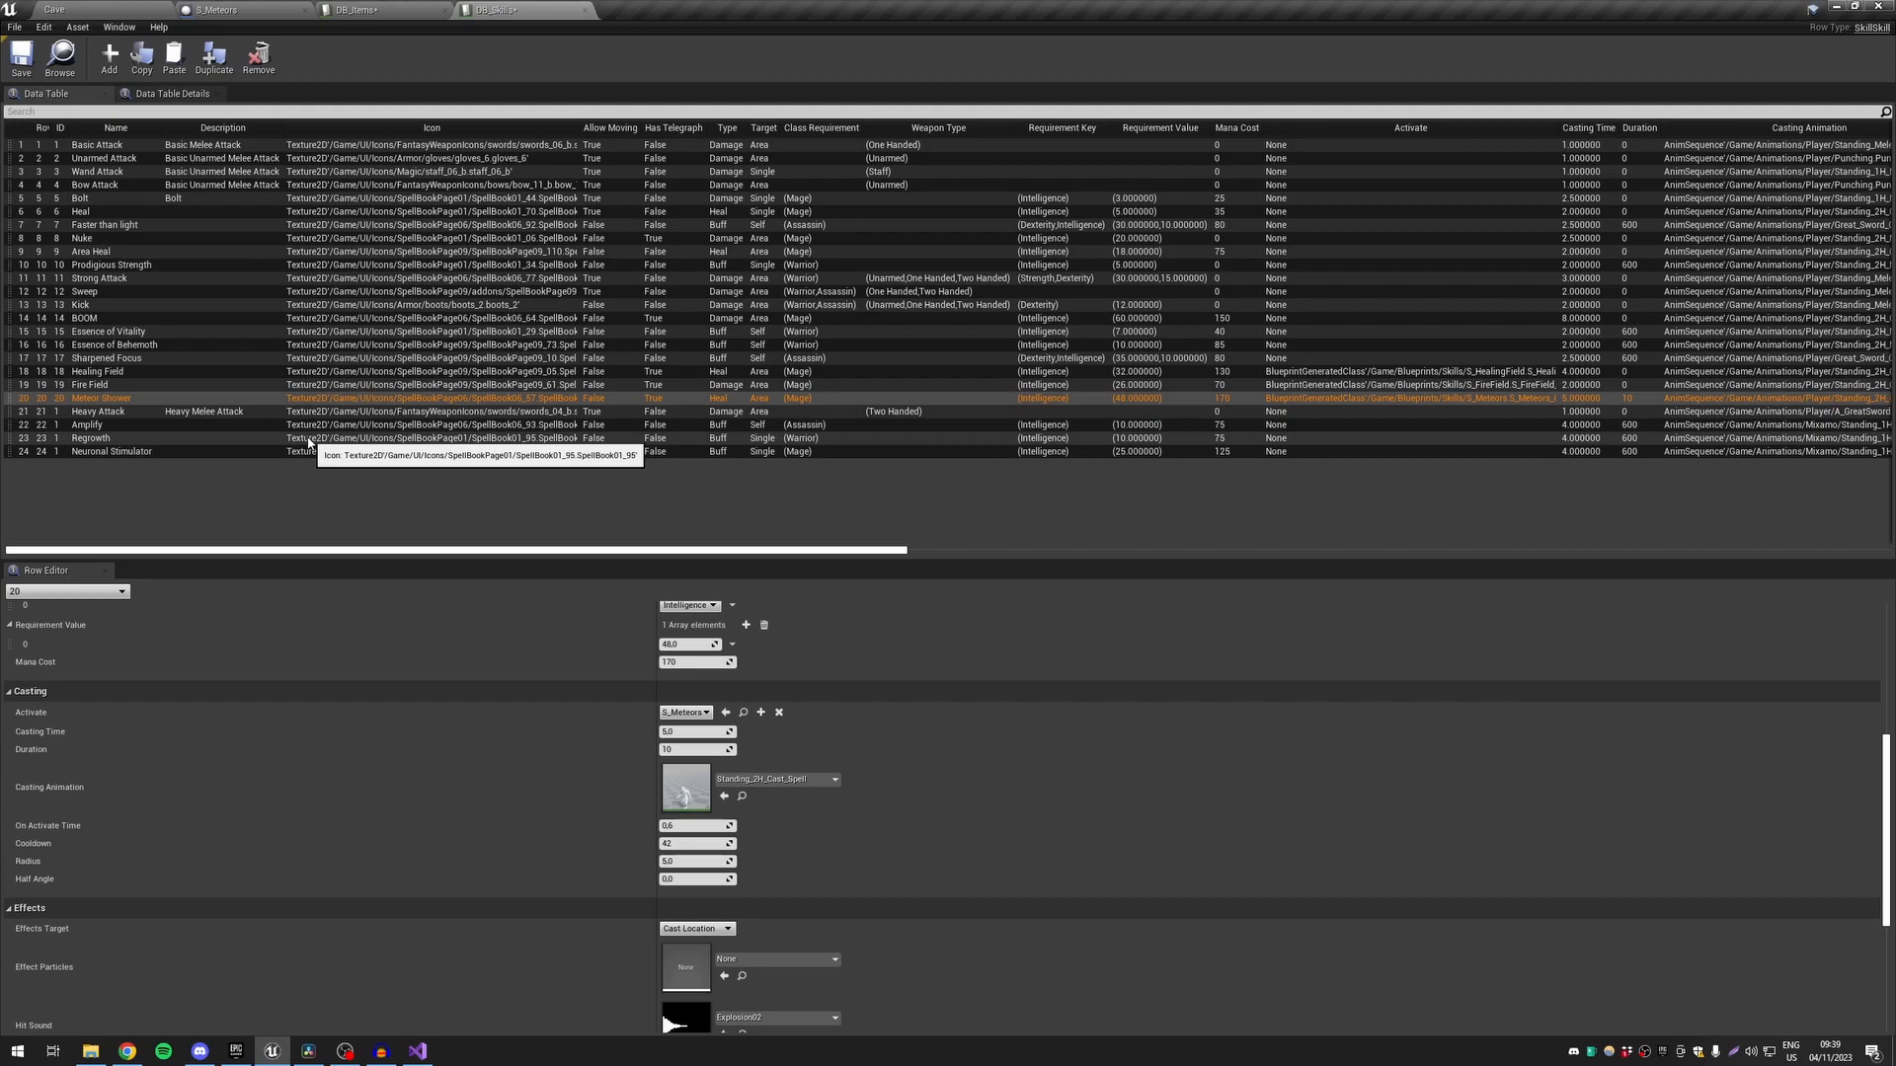
{"action": "scroll", "coordinate": [553, 725], "scroll_direction": "down", "scroll_amount": 4}
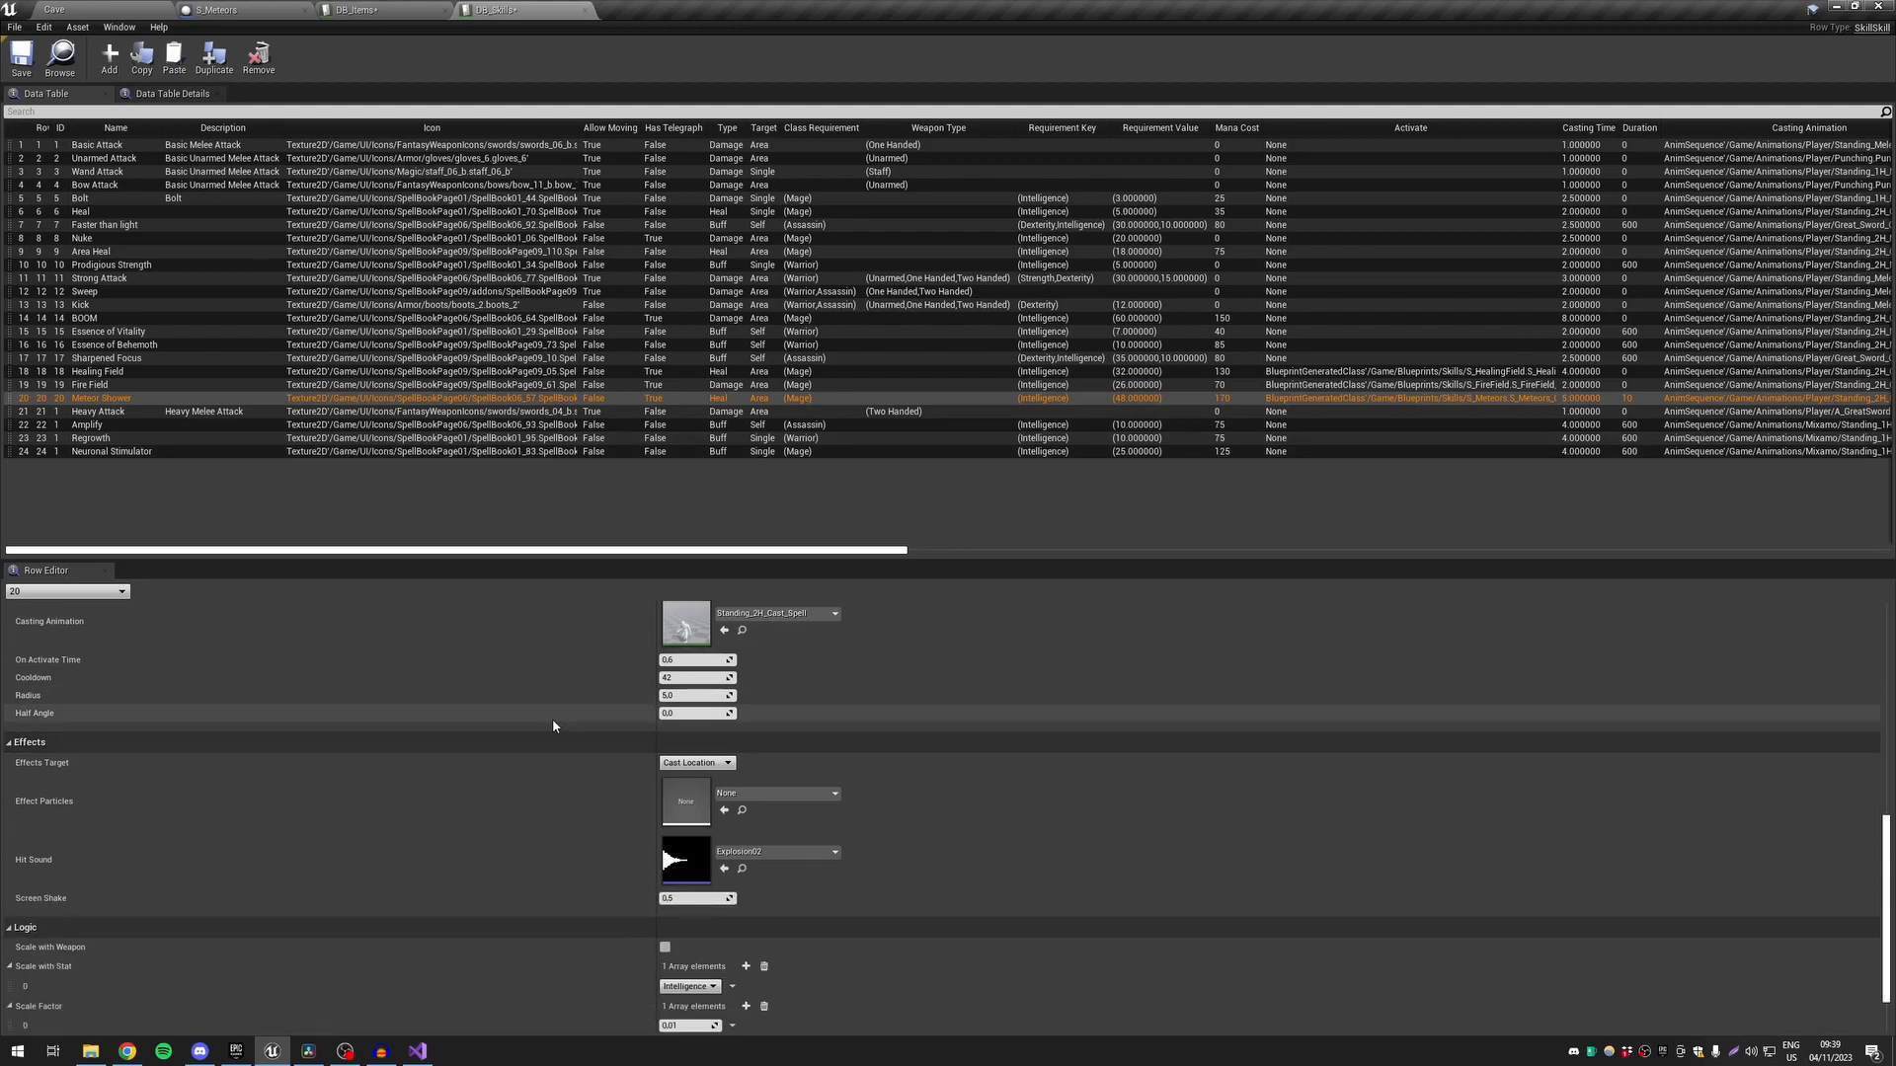
{"action": "scroll", "coordinate": [553, 726], "scroll_direction": "up", "scroll_amount": 4}
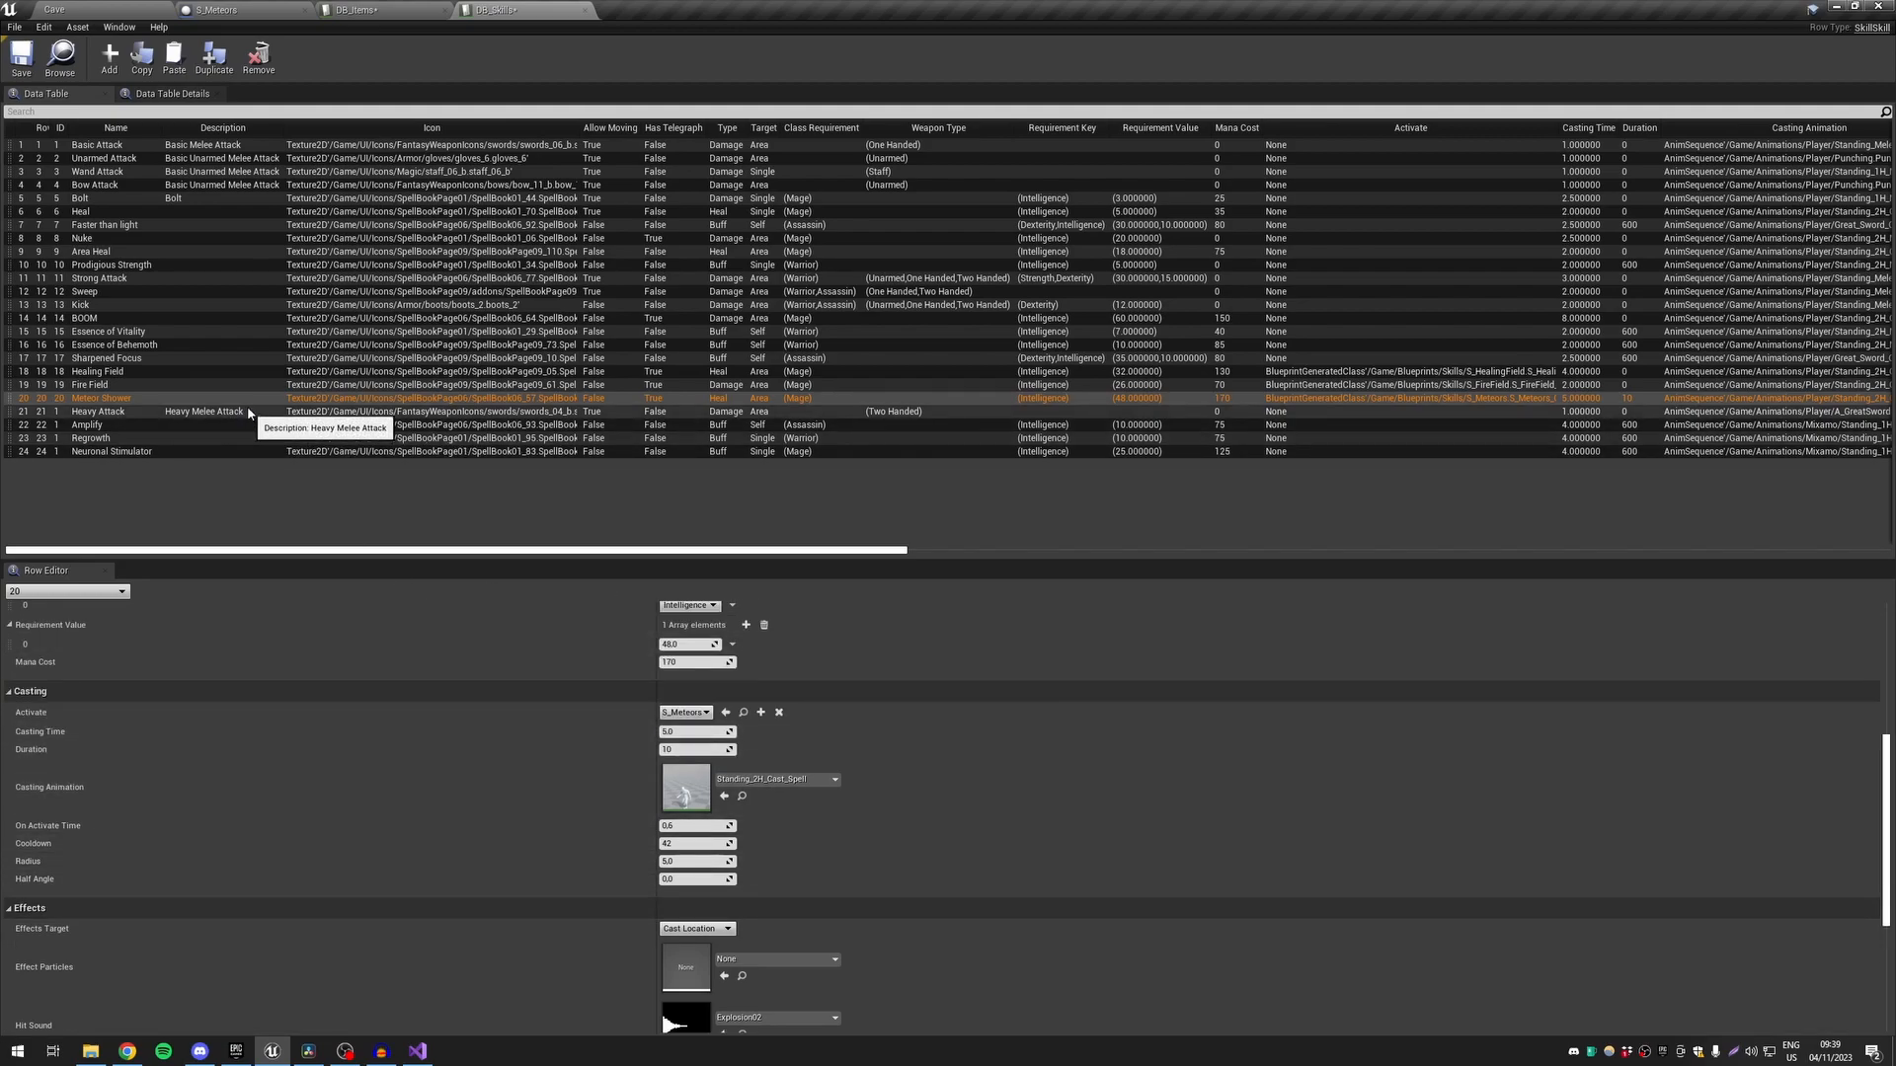
{"action": "left_click", "coordinate": [223, 10]}
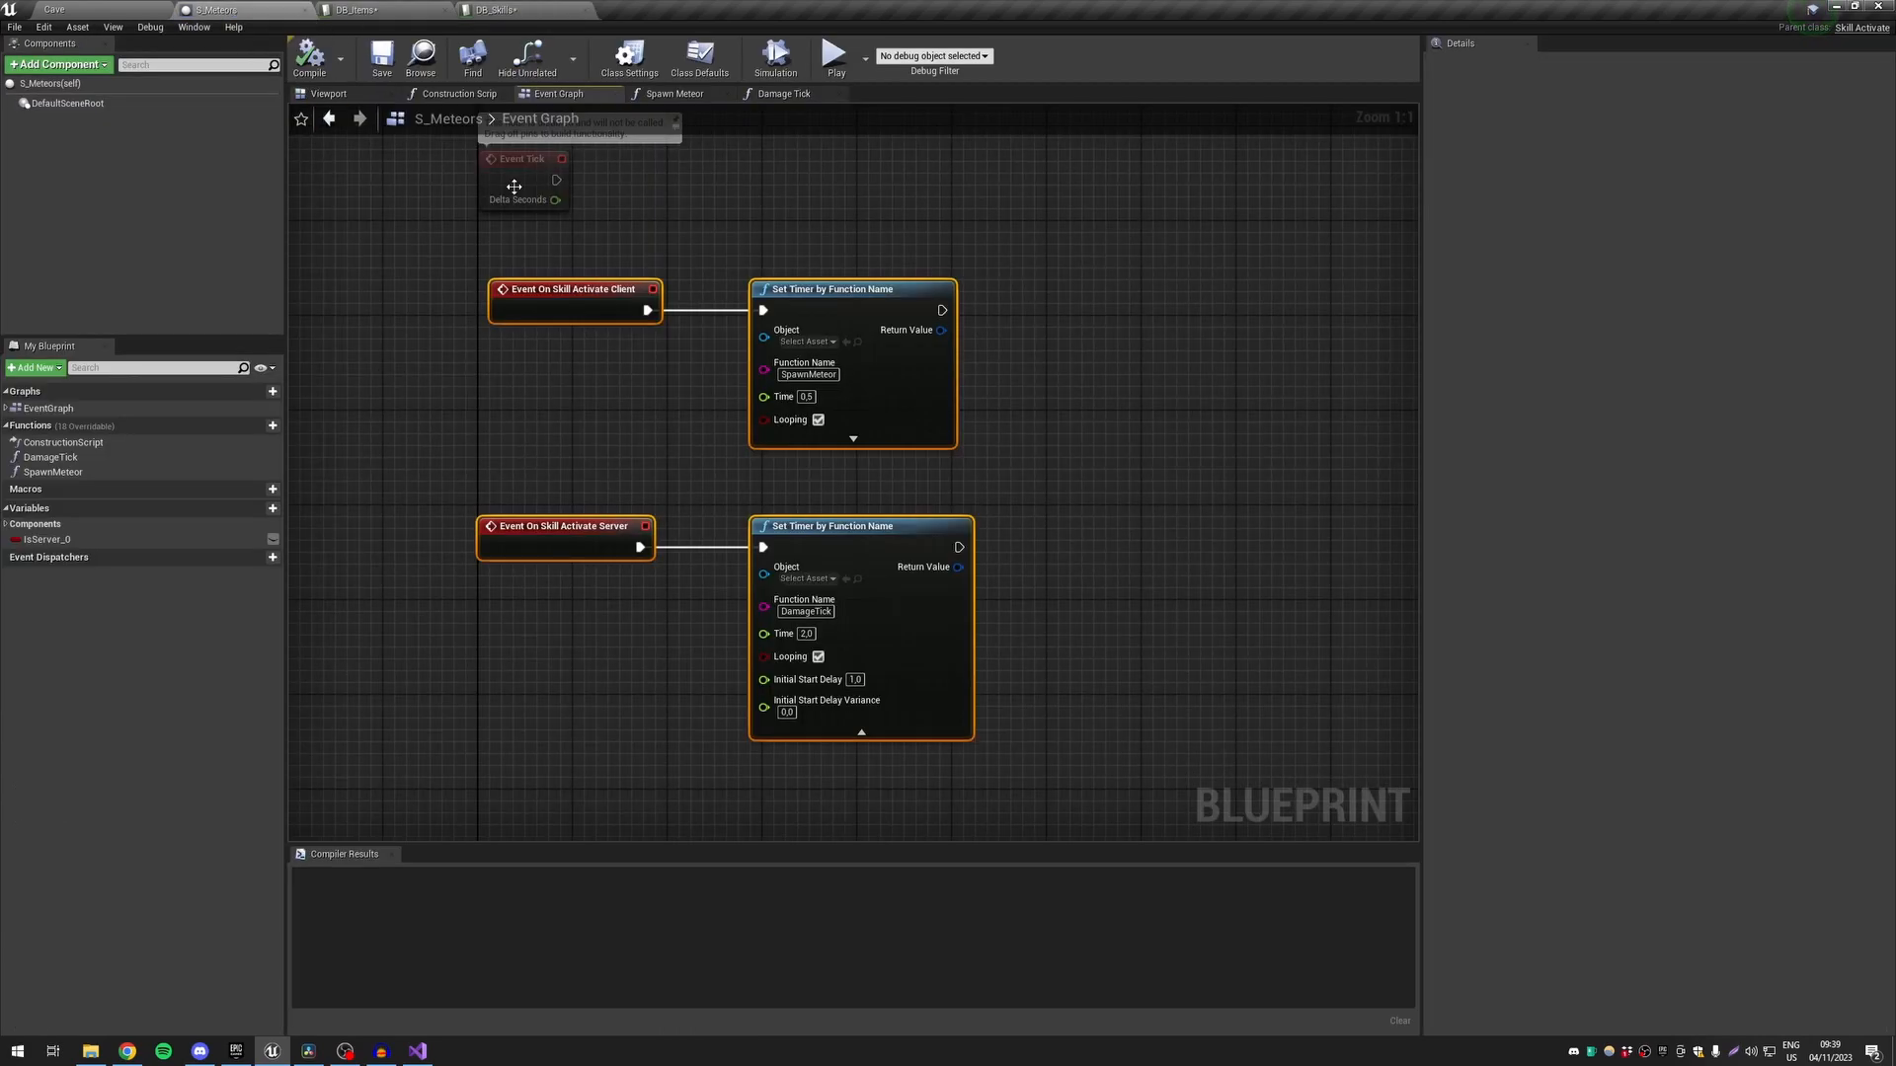
{"action": "left_click", "coordinate": [1063, 472]}
Return to the DB_Skills data table and save it
{"action": "left_click", "coordinate": [516, 11]}
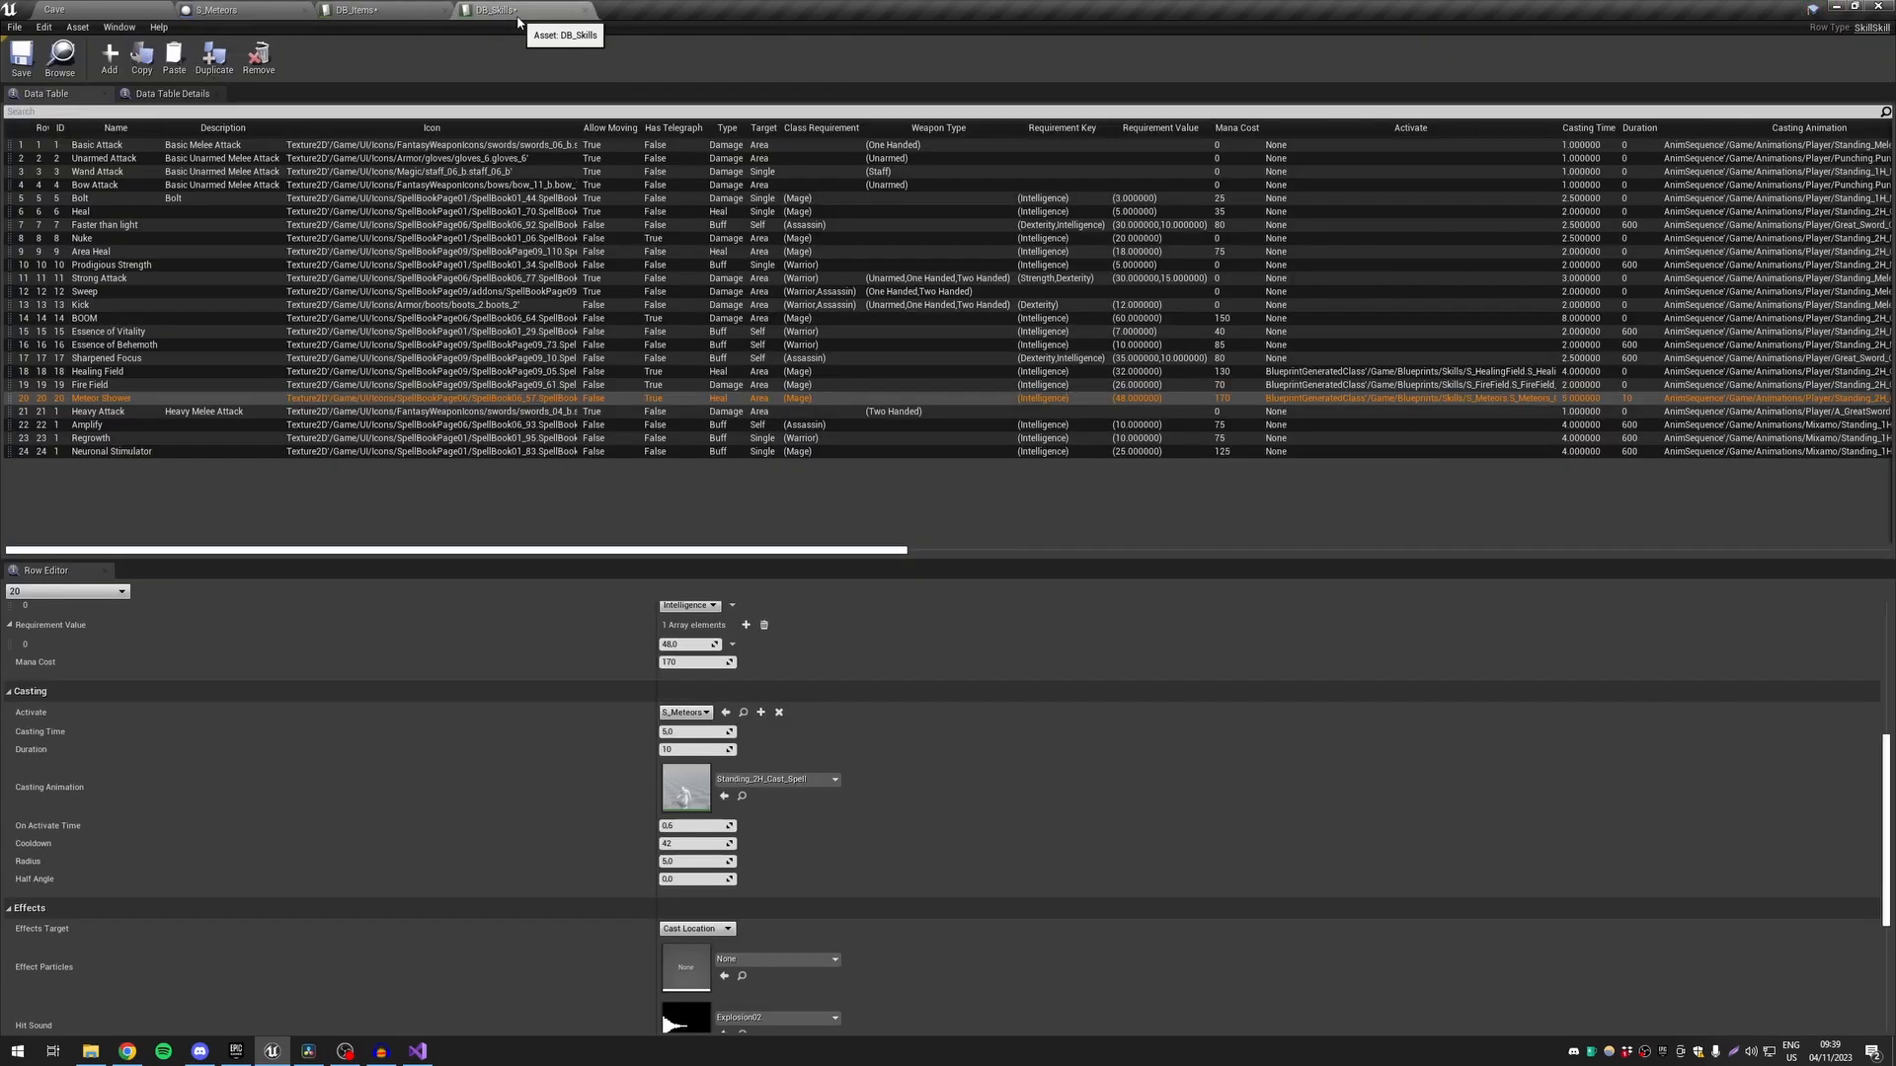
{"action": "left_click", "coordinate": [20, 57]}
Look over the items table and the DamageTick timer in S_Meteors, and return to DB_Skills
{"action": "left_click", "coordinate": [357, 12]}
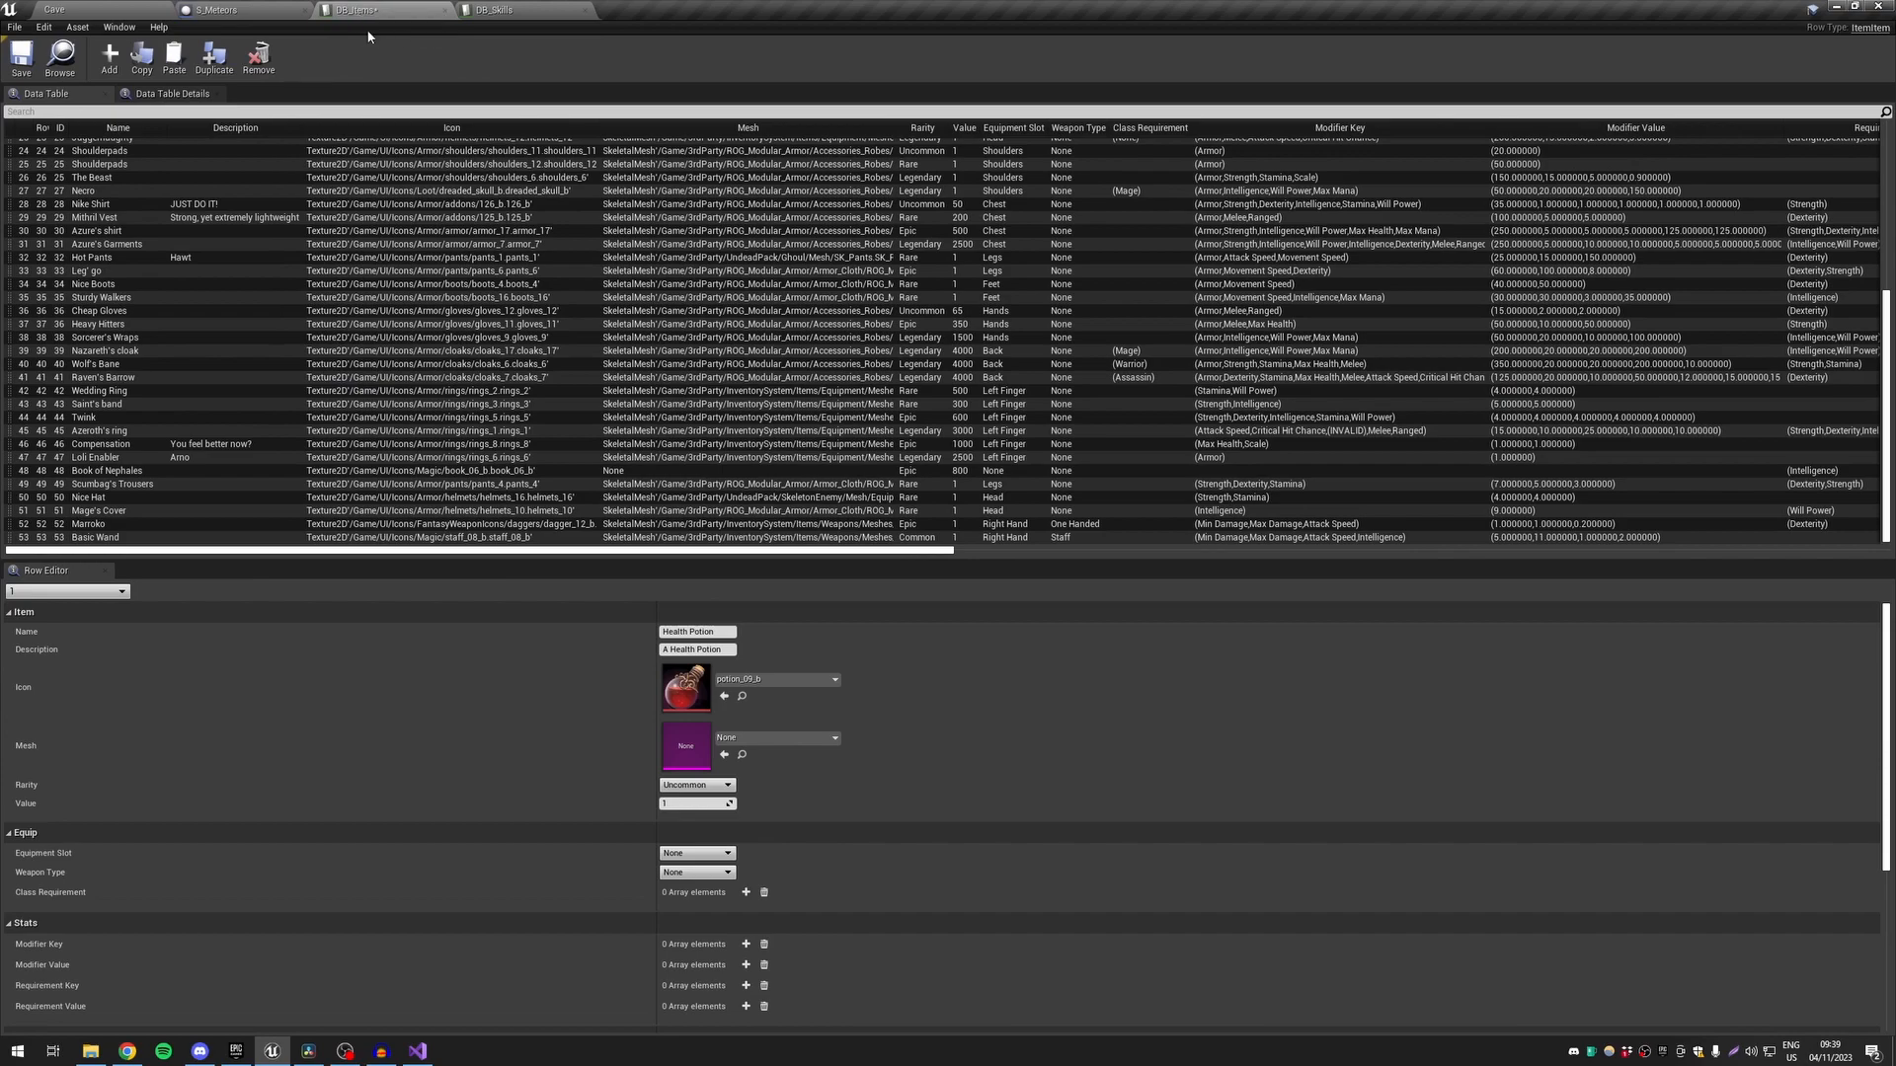
{"action": "left_click", "coordinate": [220, 10]}
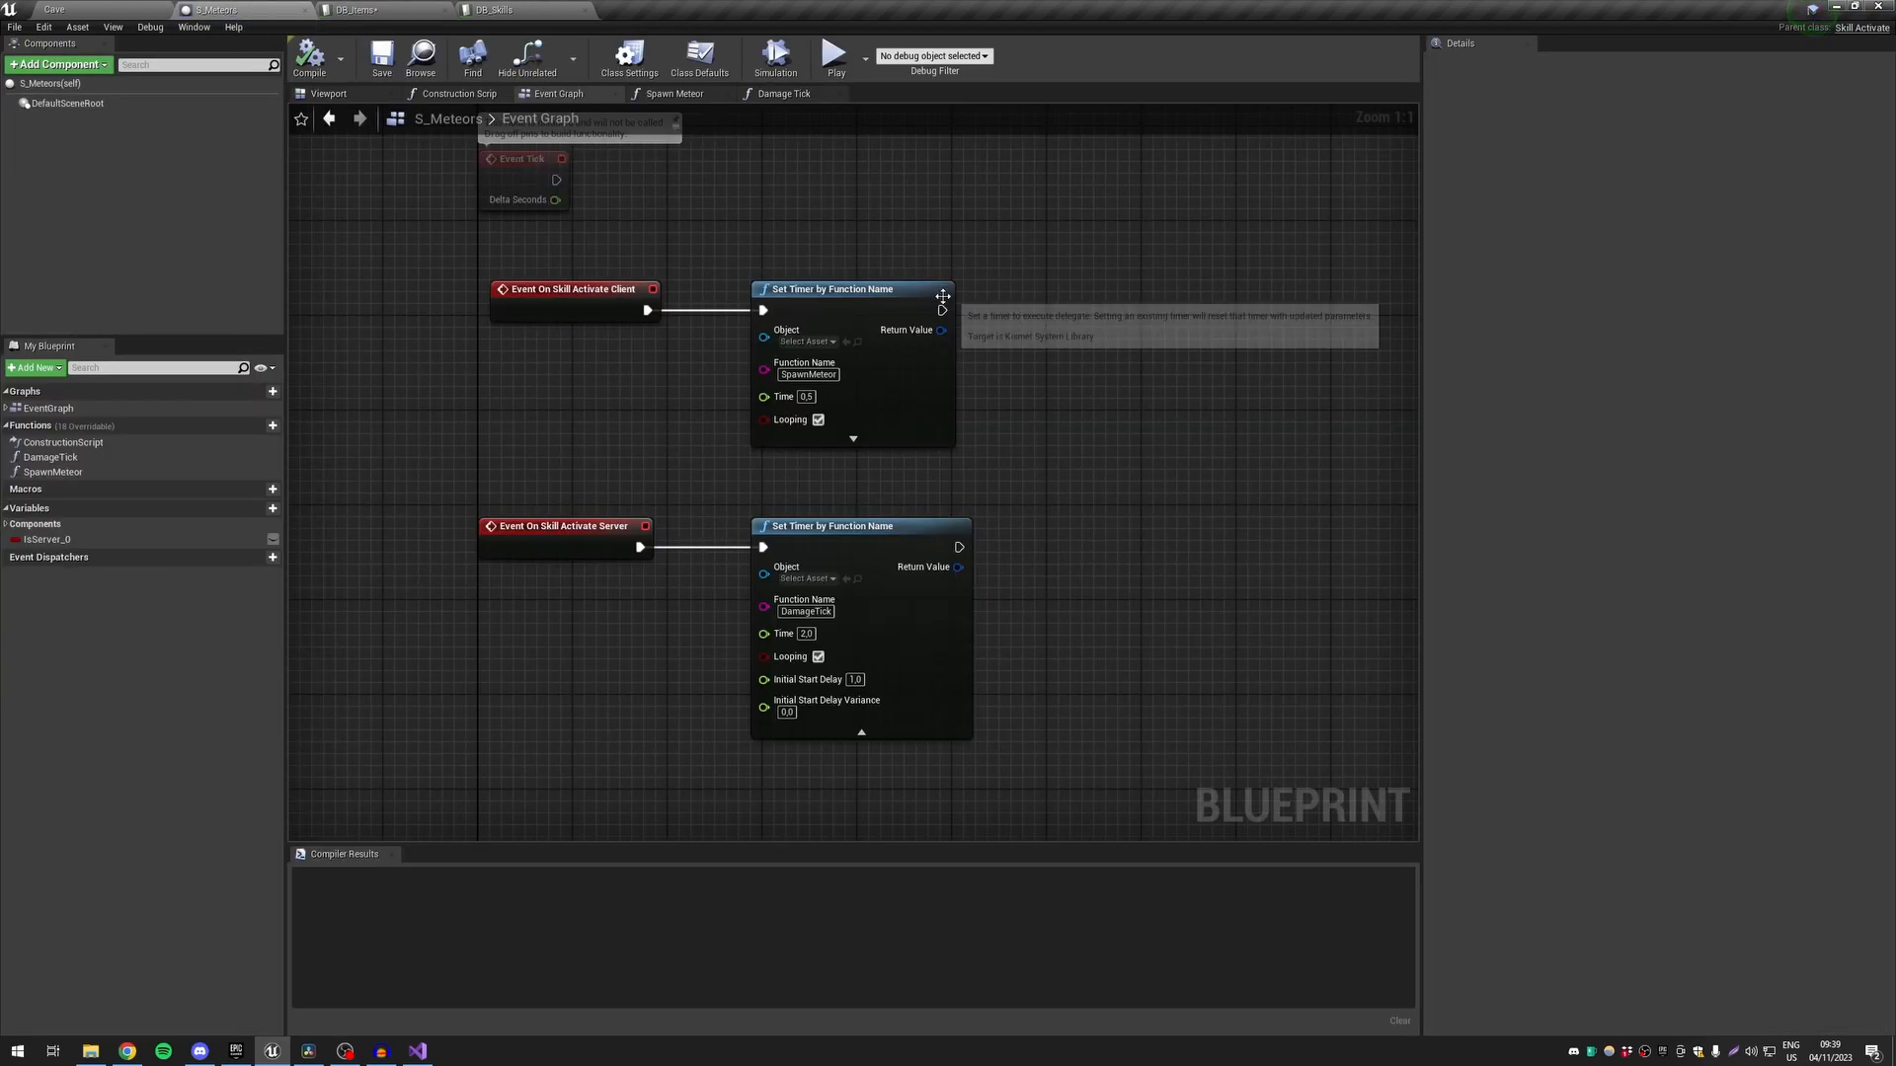
{"action": "left_click_drag", "start_coordinate": [680, 515], "coordinate": [908, 697]}
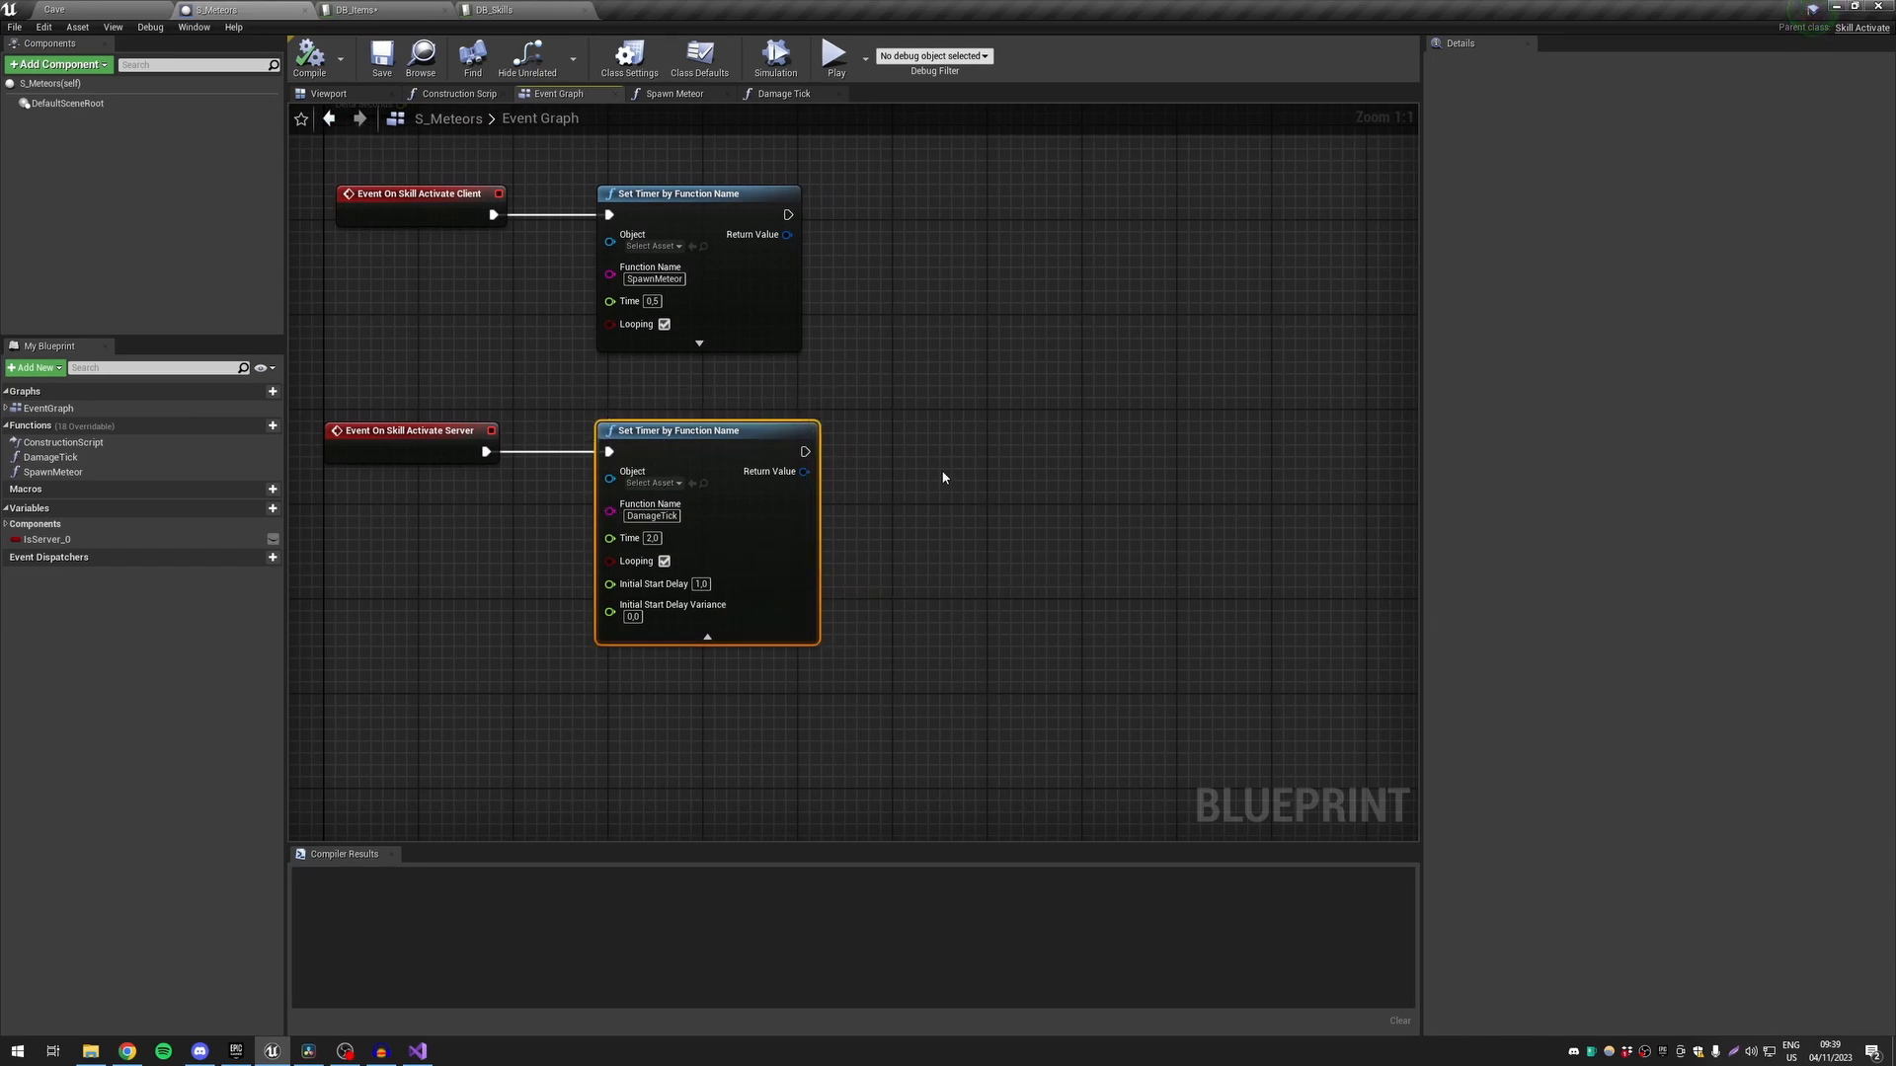
{"action": "left_click", "coordinate": [499, 10]}
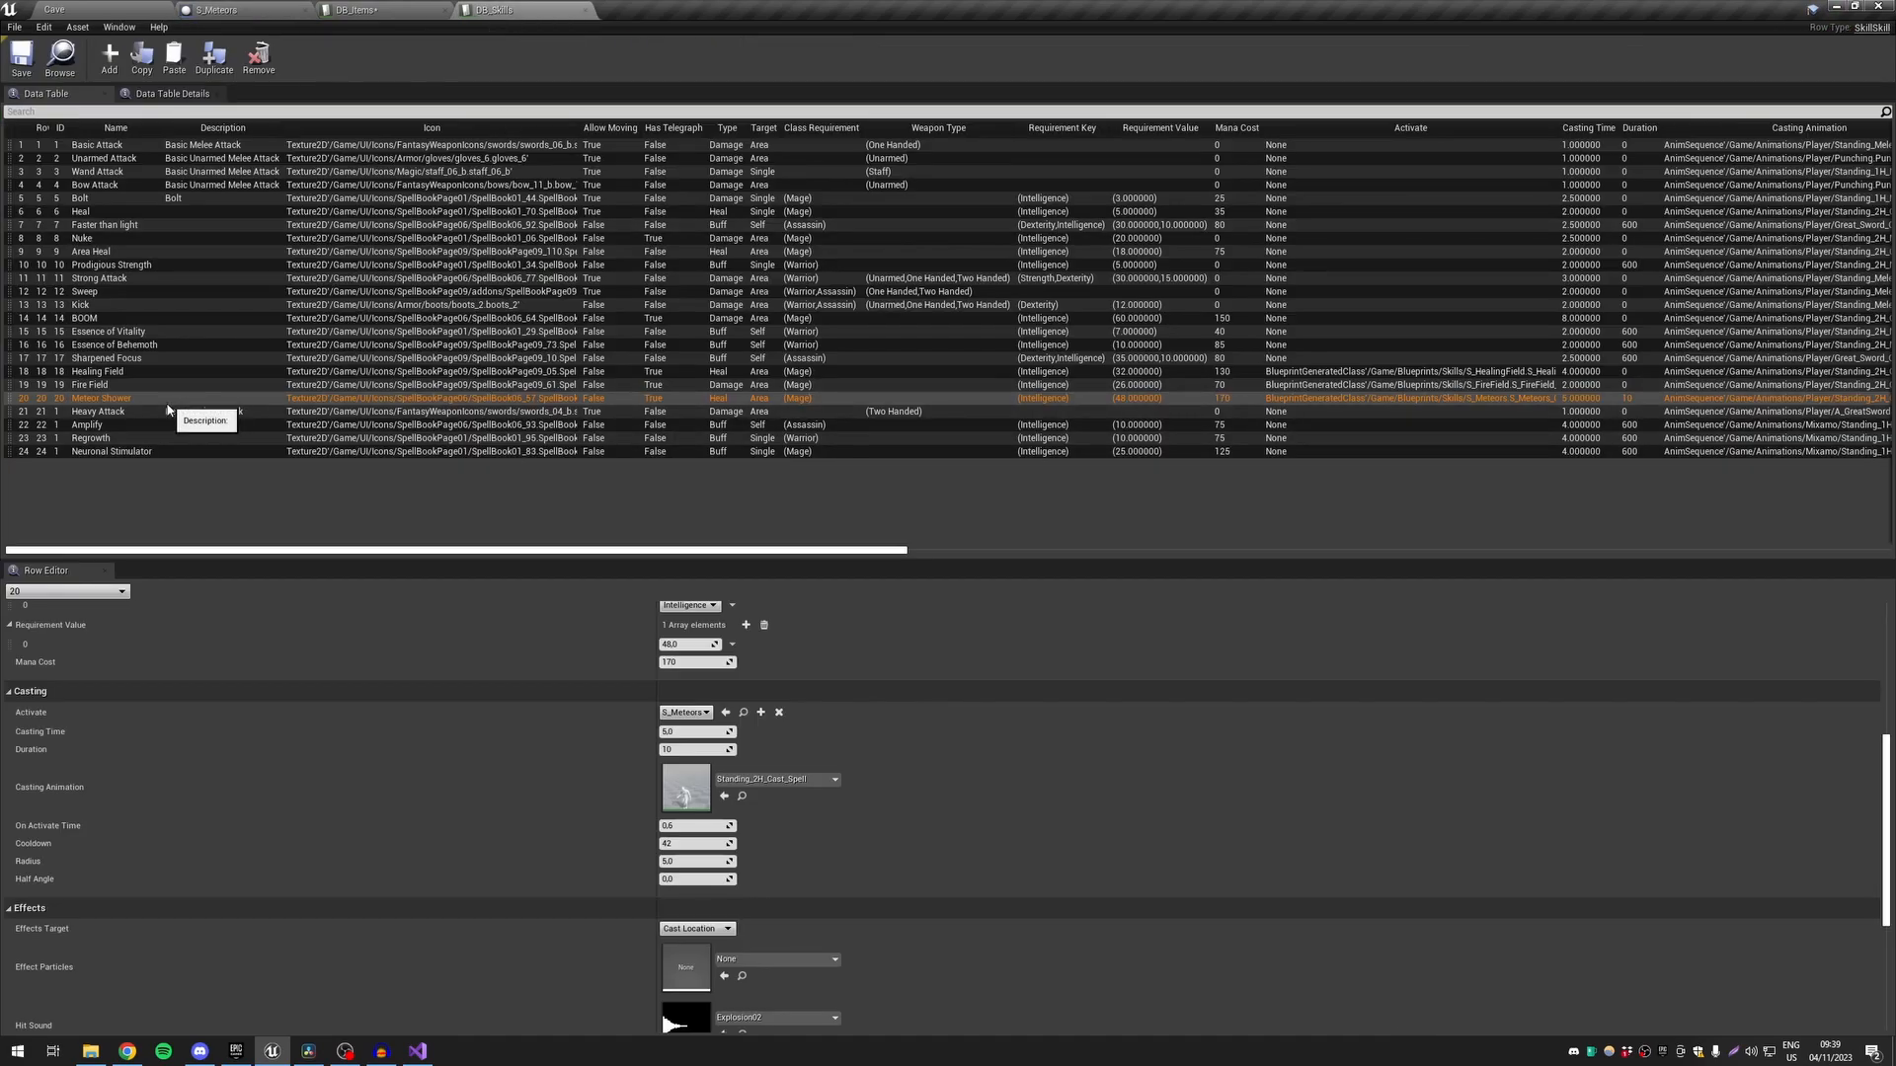
Return to the Cave level, start a play session, and open the character's inventory, equipment, stats and skills windows
{"action": "left_click", "coordinate": [74, 13]}
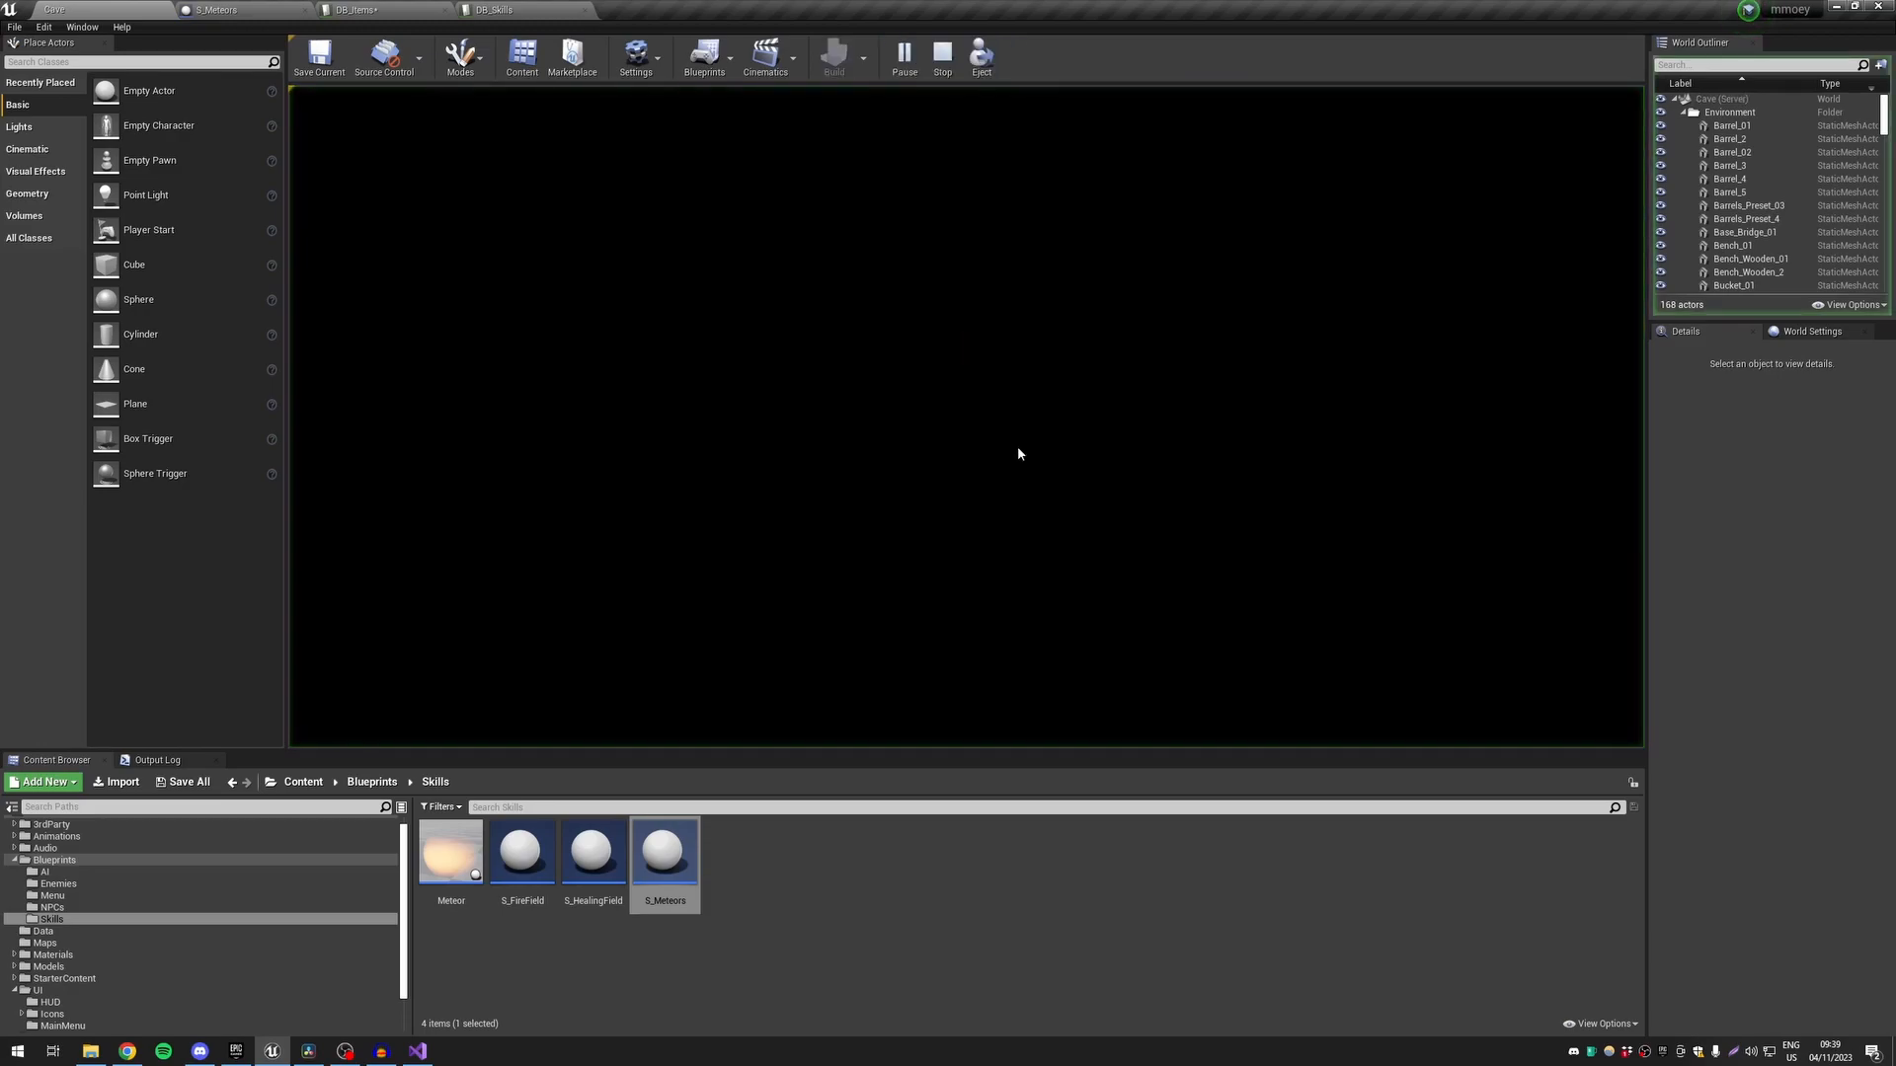
{"action": "left_click", "coordinate": [1016, 451]}
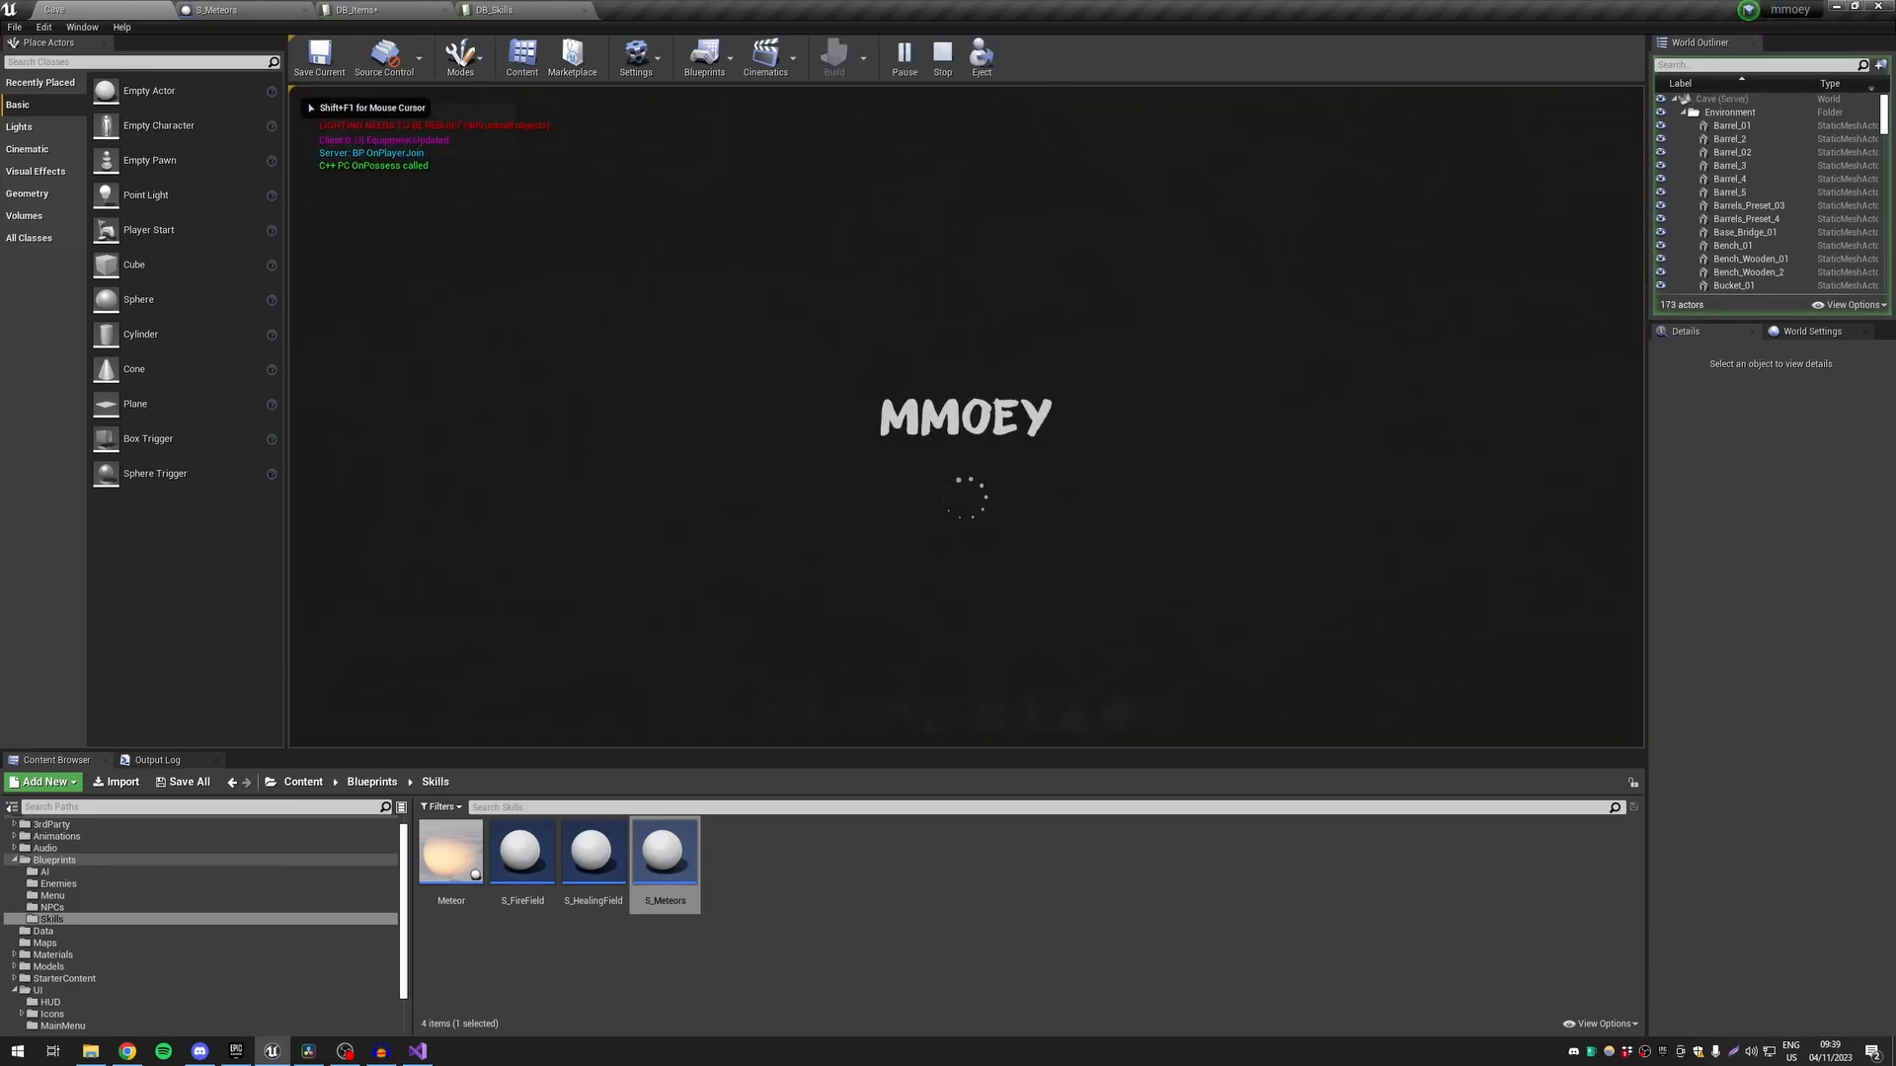
{"action": "key", "text": "i"}
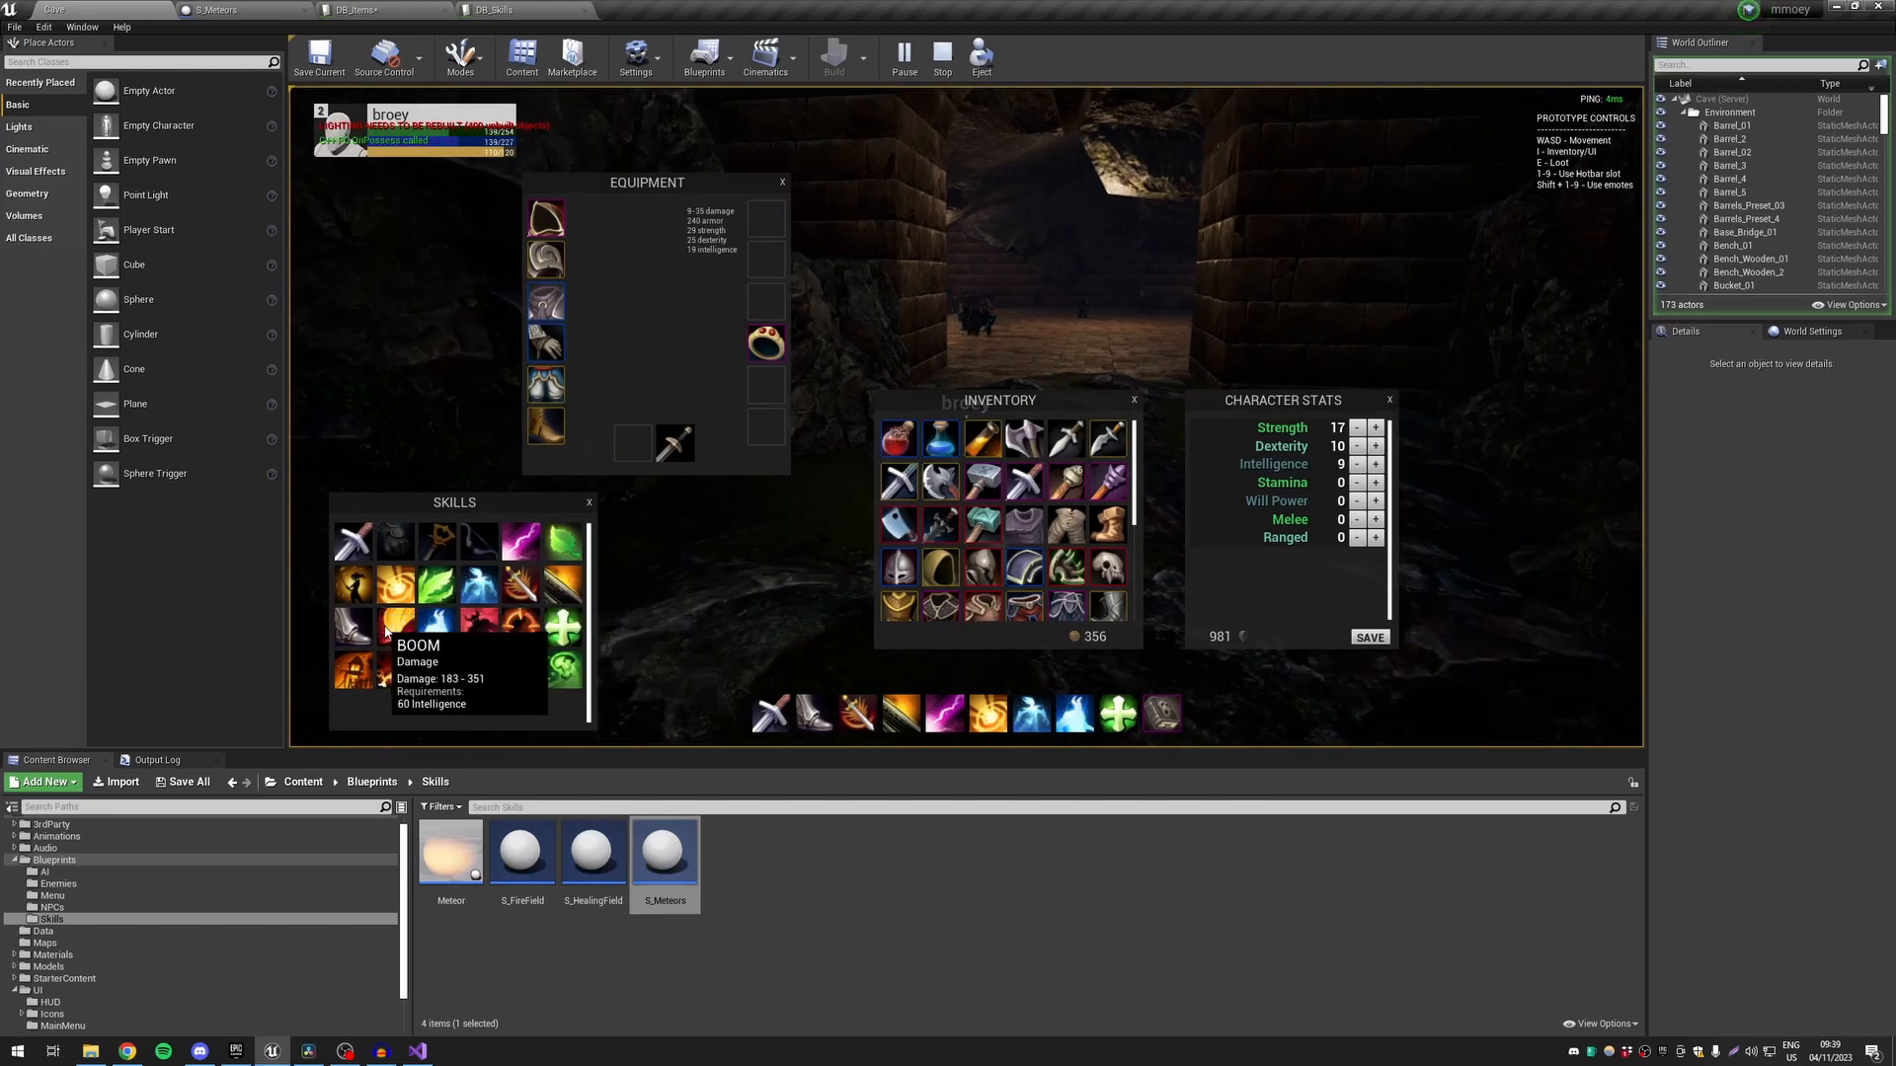
Assign the Meteor Shower skill to hotbar slot 5, then cast it on the monsters in the cave hall
{"action": "left_click_drag", "start_coordinate": [391, 677], "coordinate": [944, 713]}
{"action": "key", "text": "i"}
{"action": "key", "text": "w"}
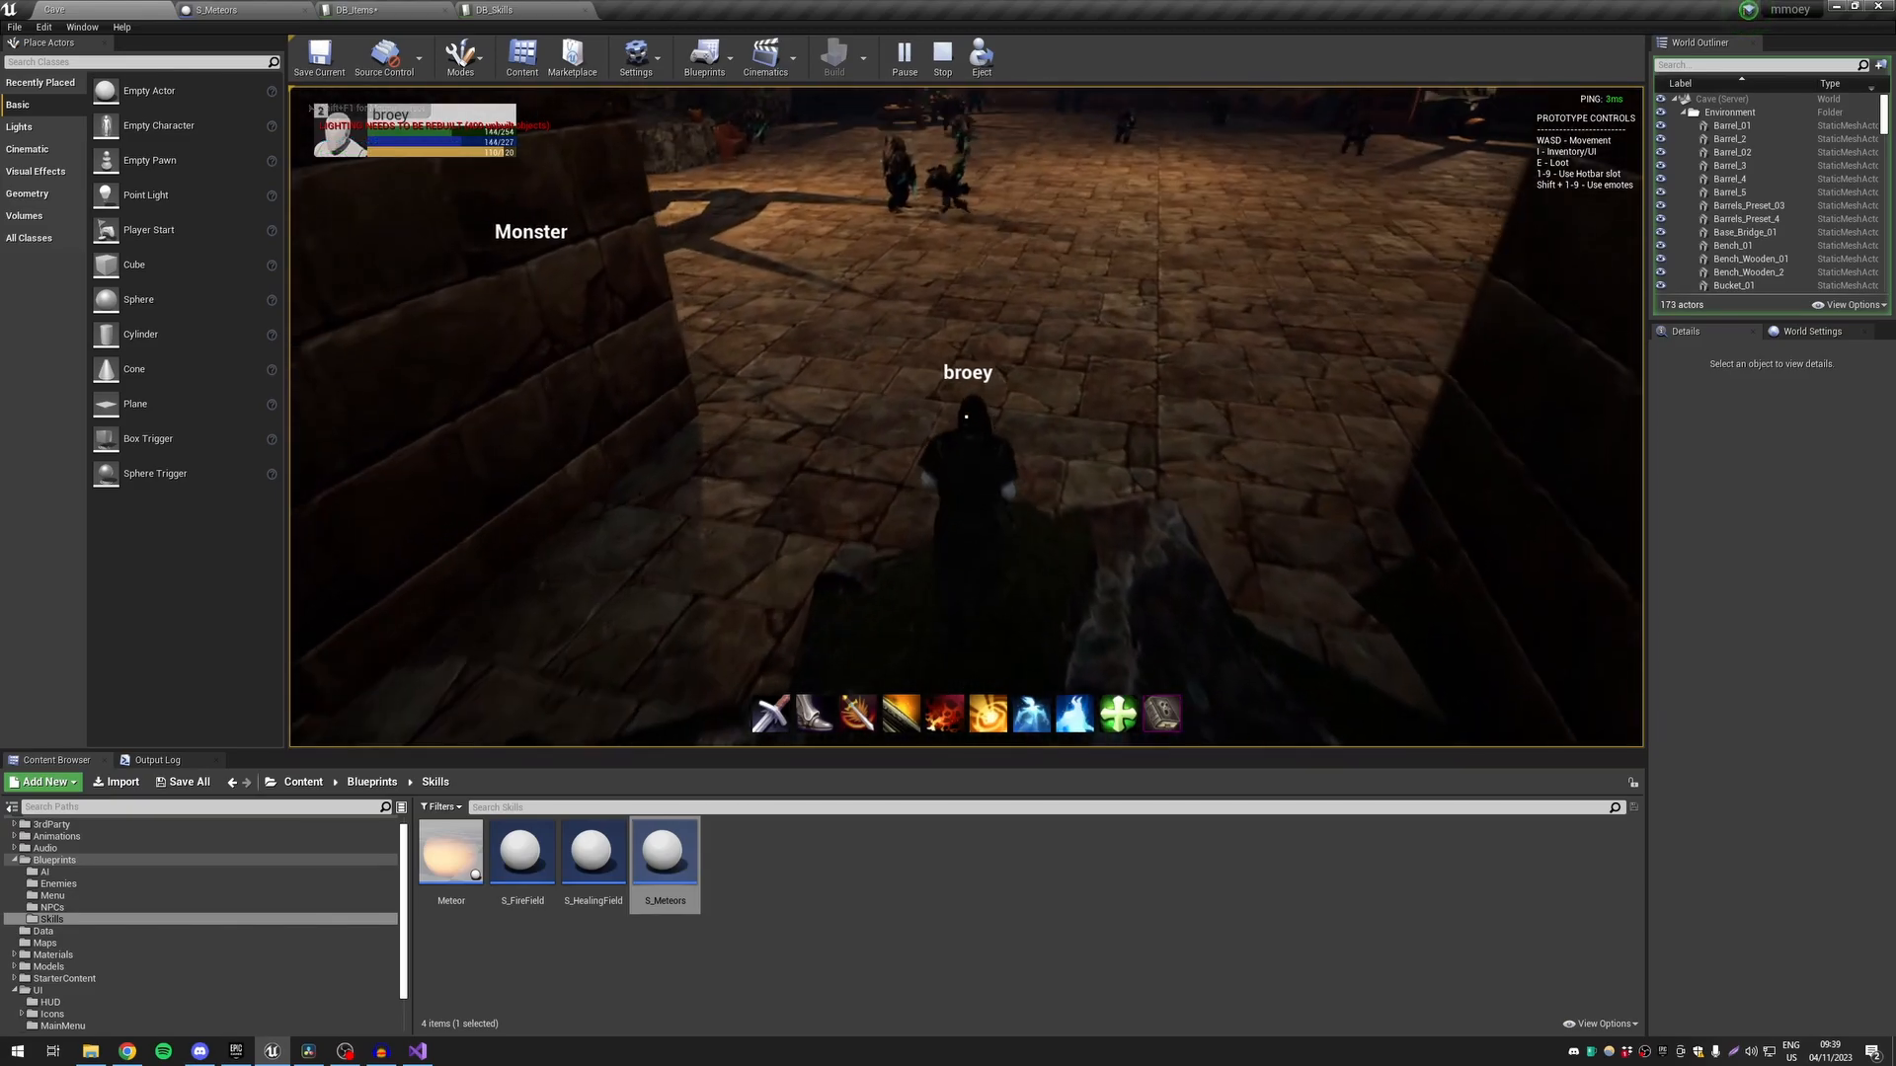
{"action": "key", "text": "5"}
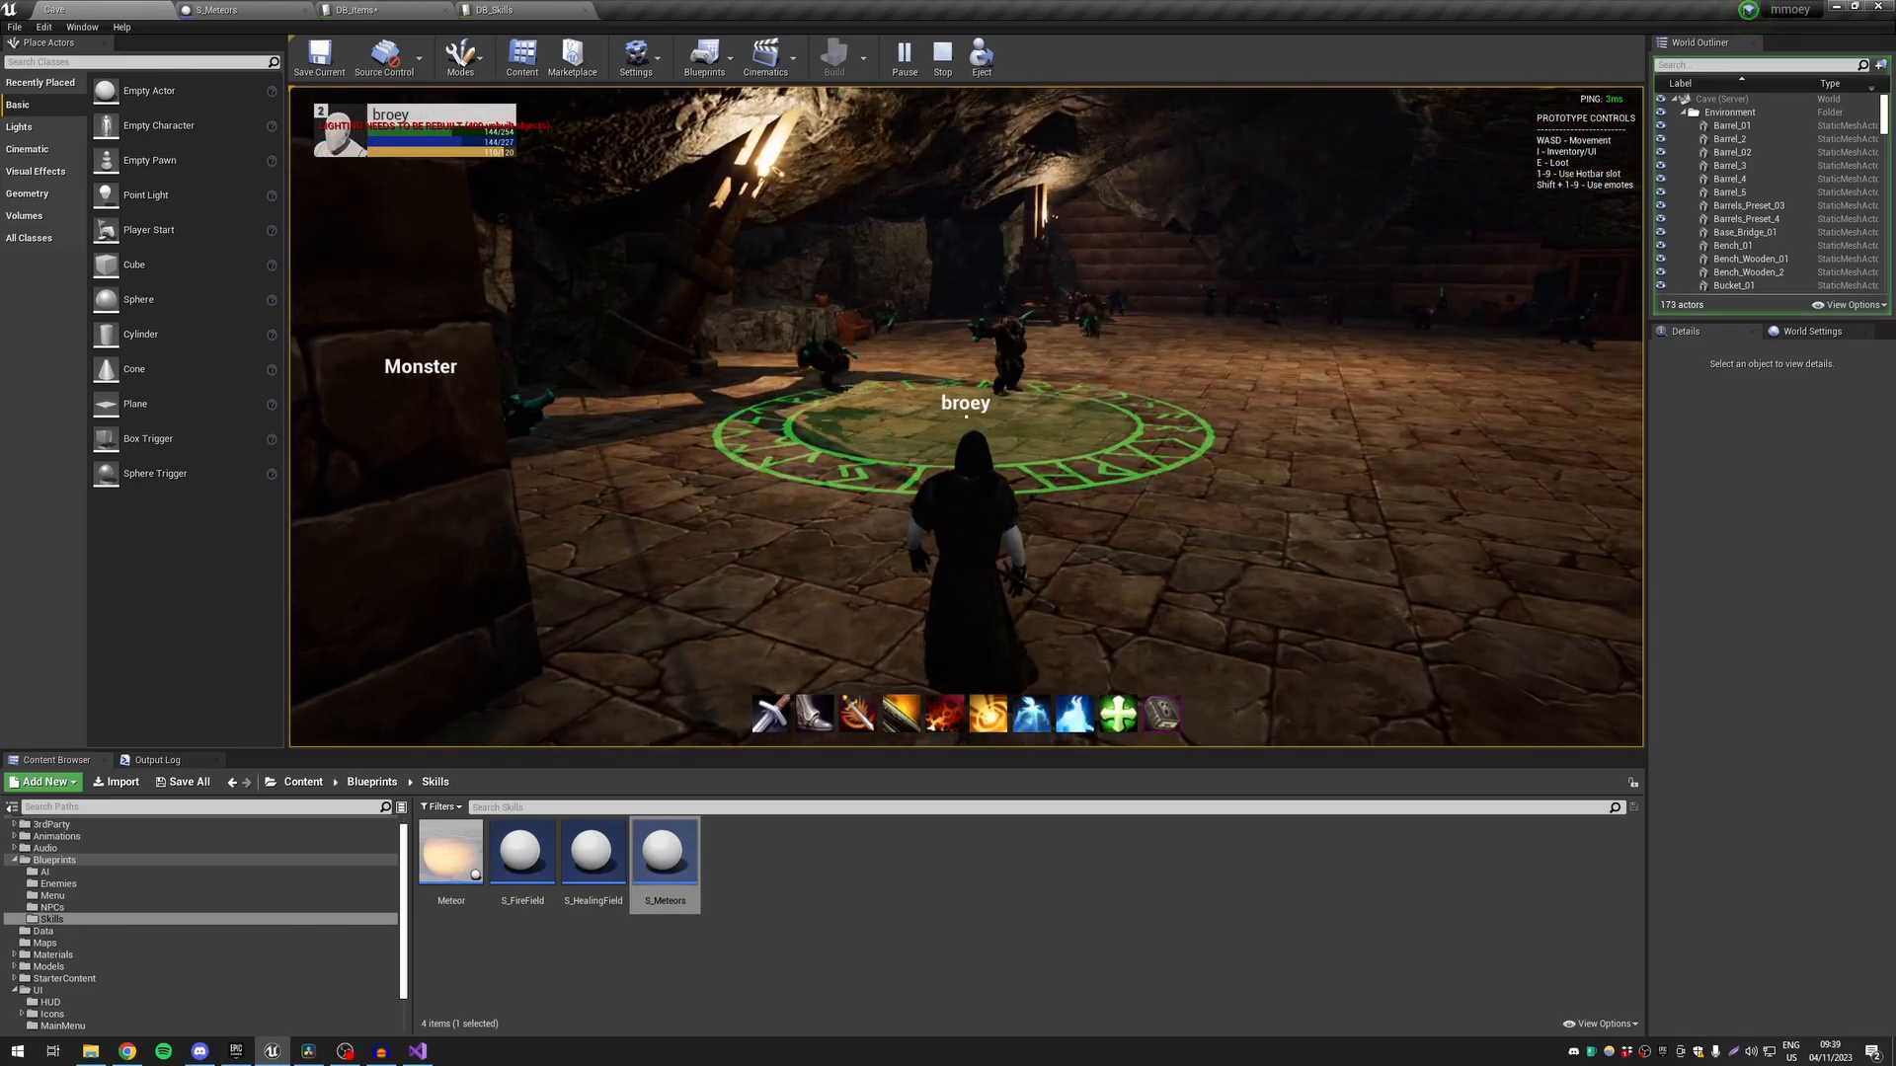
{"action": "key", "text": "s"}
{"action": "left_click", "coordinate": [966, 416]}
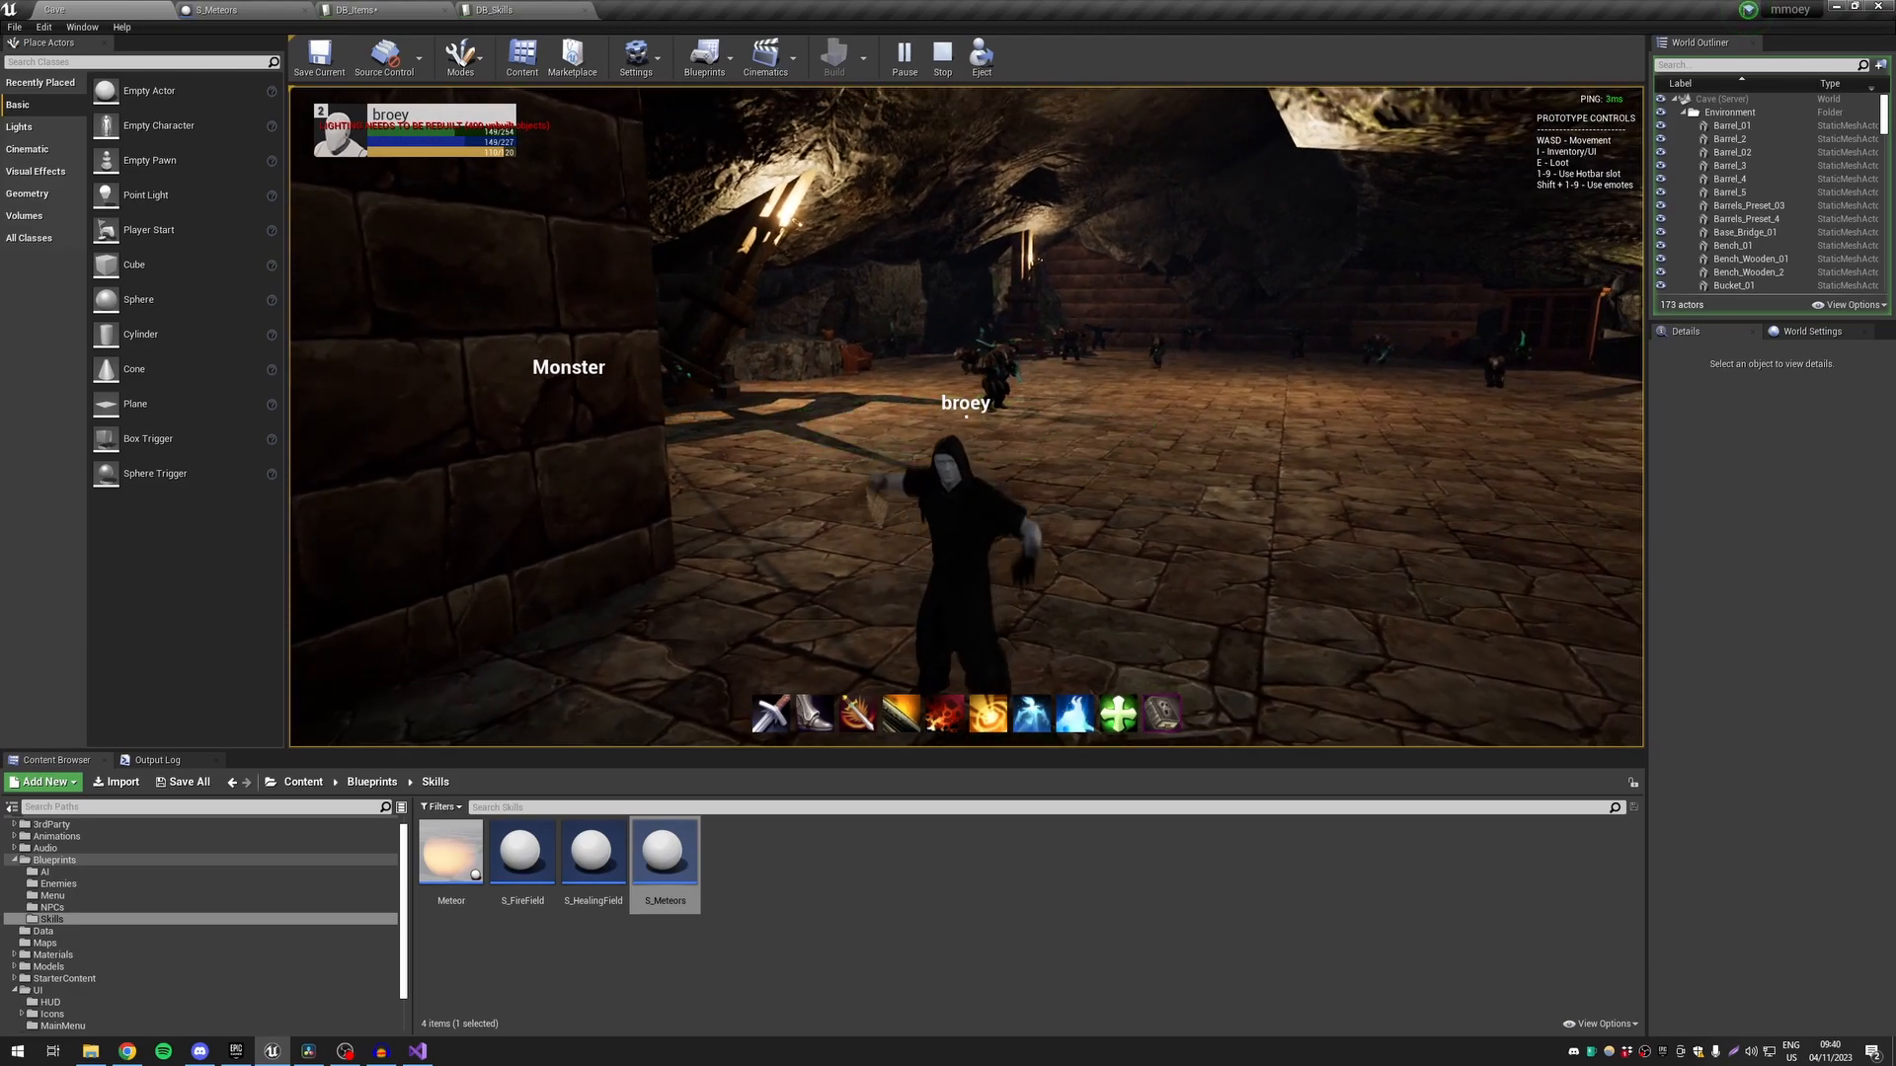
{"action": "key", "text": "s"}
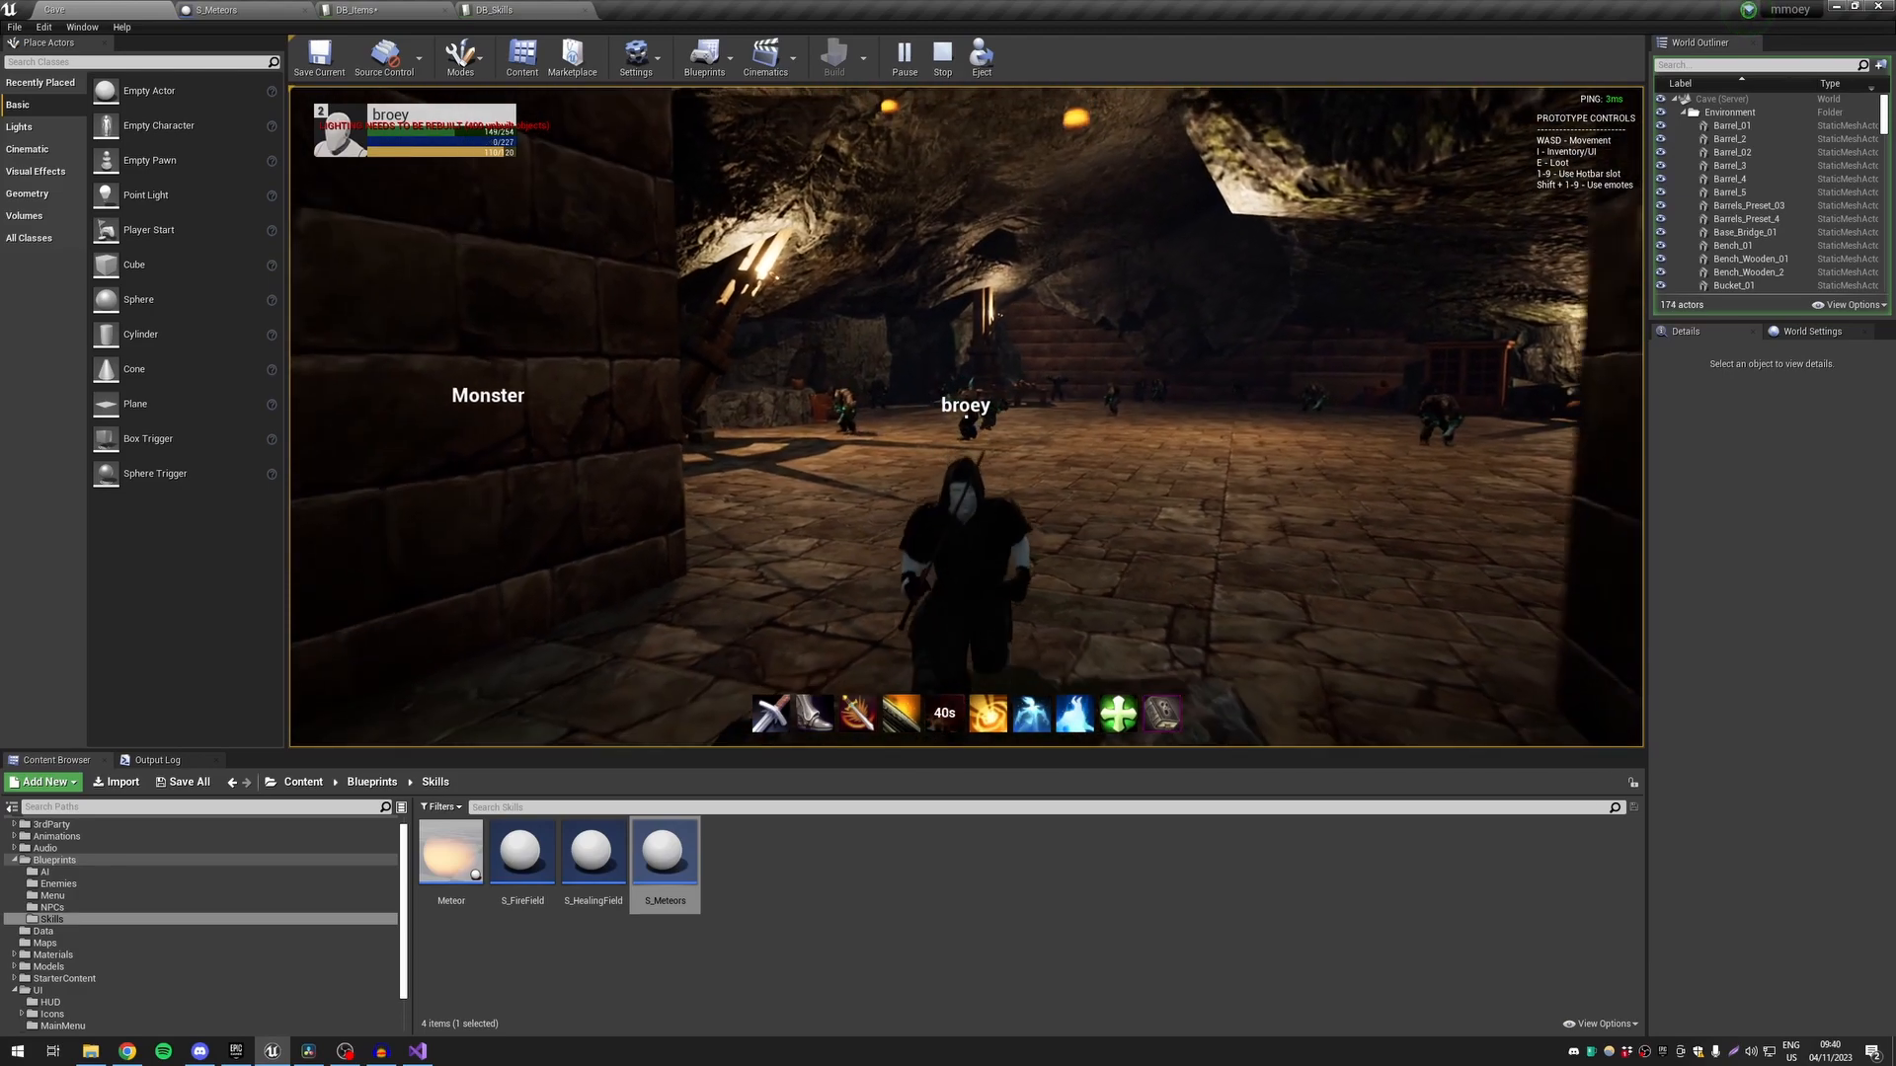
Move the character back through the cave entrance while the meteors fall, and end the play session
{"action": "key", "text": "a"}
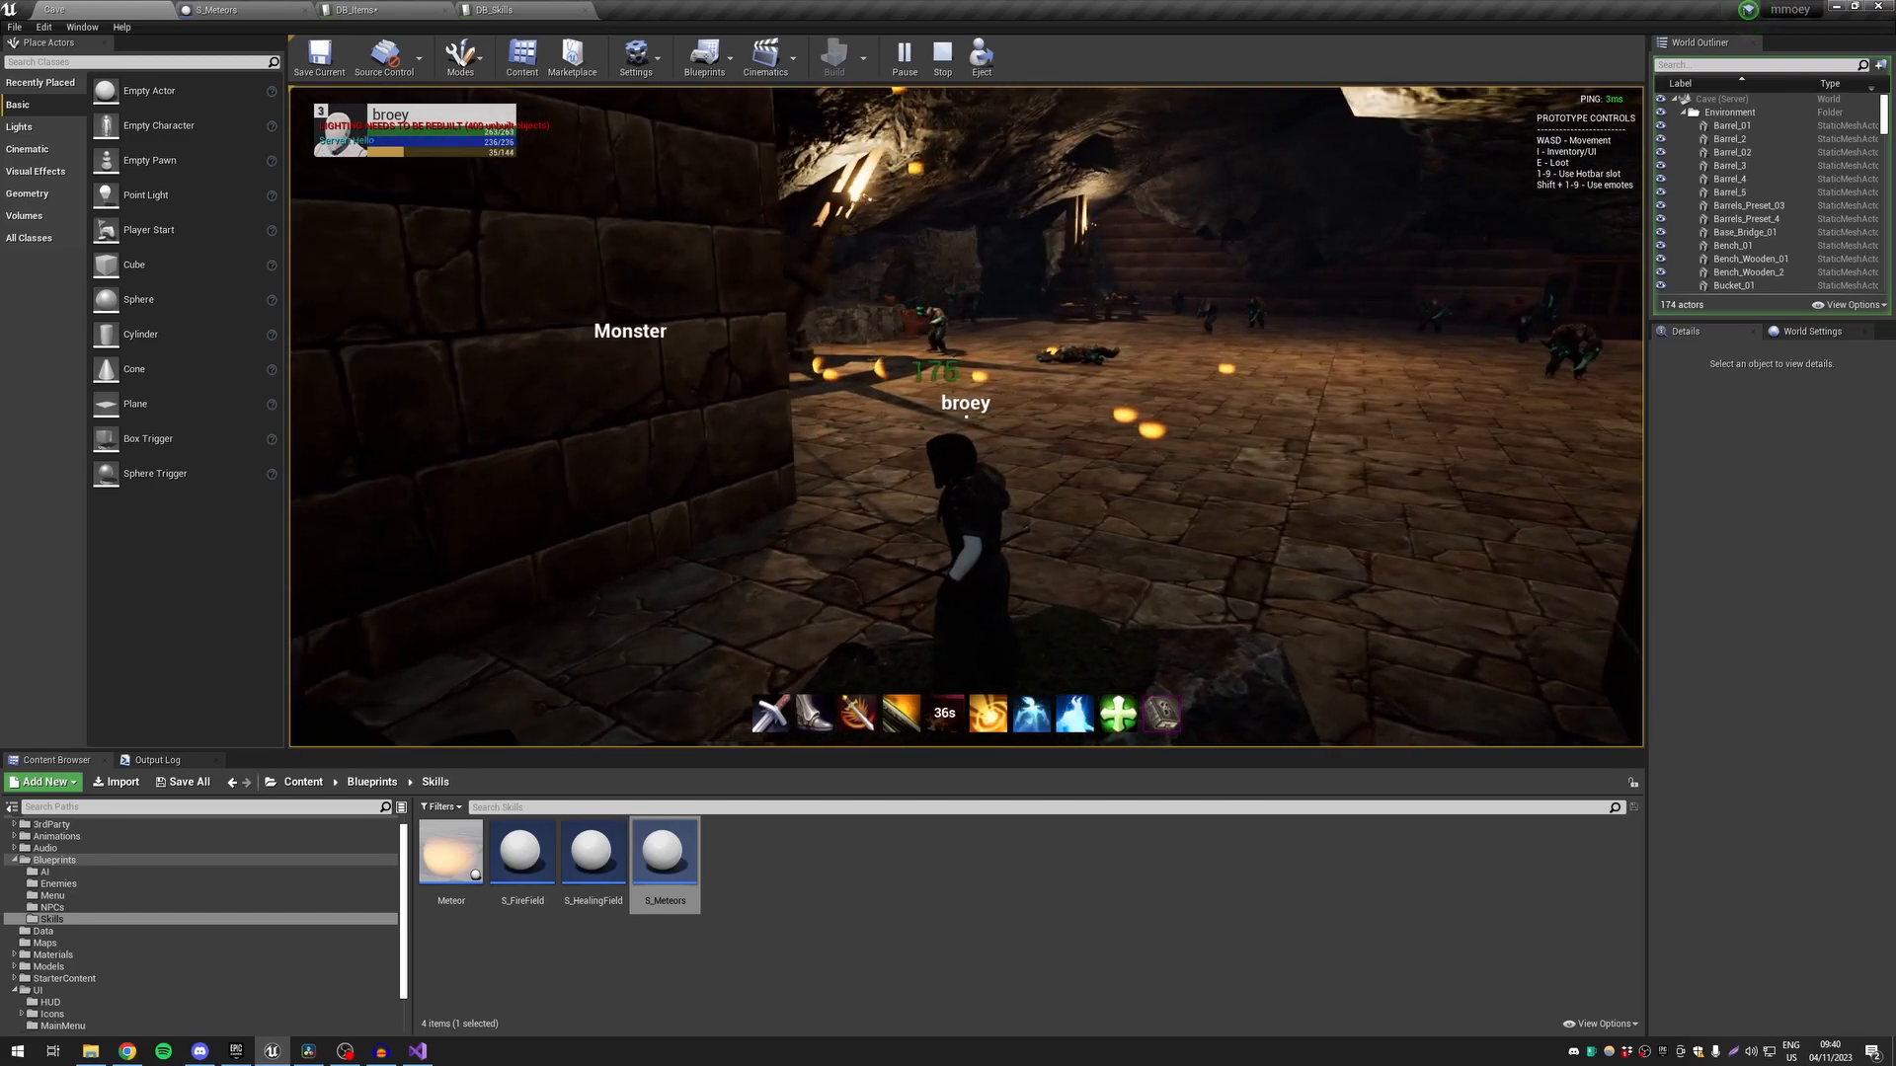
{"action": "key", "text": "d"}
{"action": "key", "text": "s"}
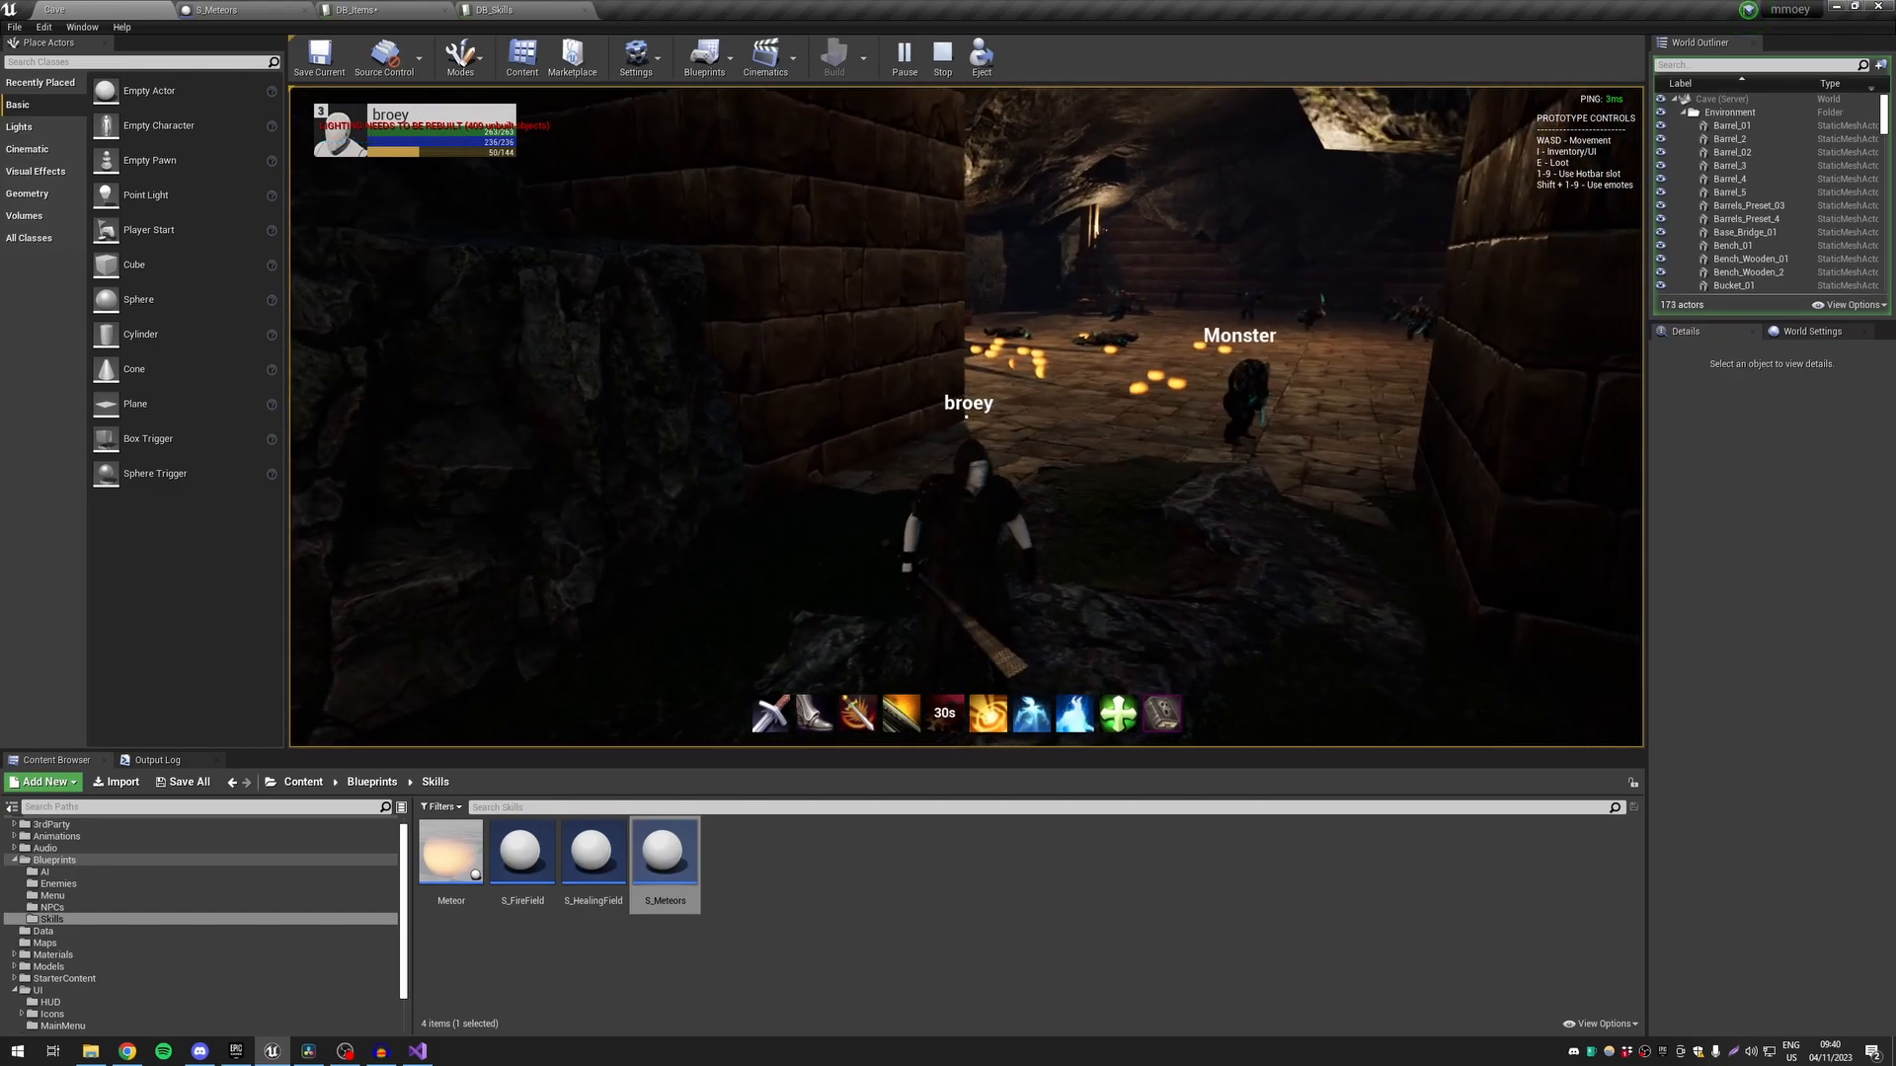
{"action": "key", "text": "Escape"}
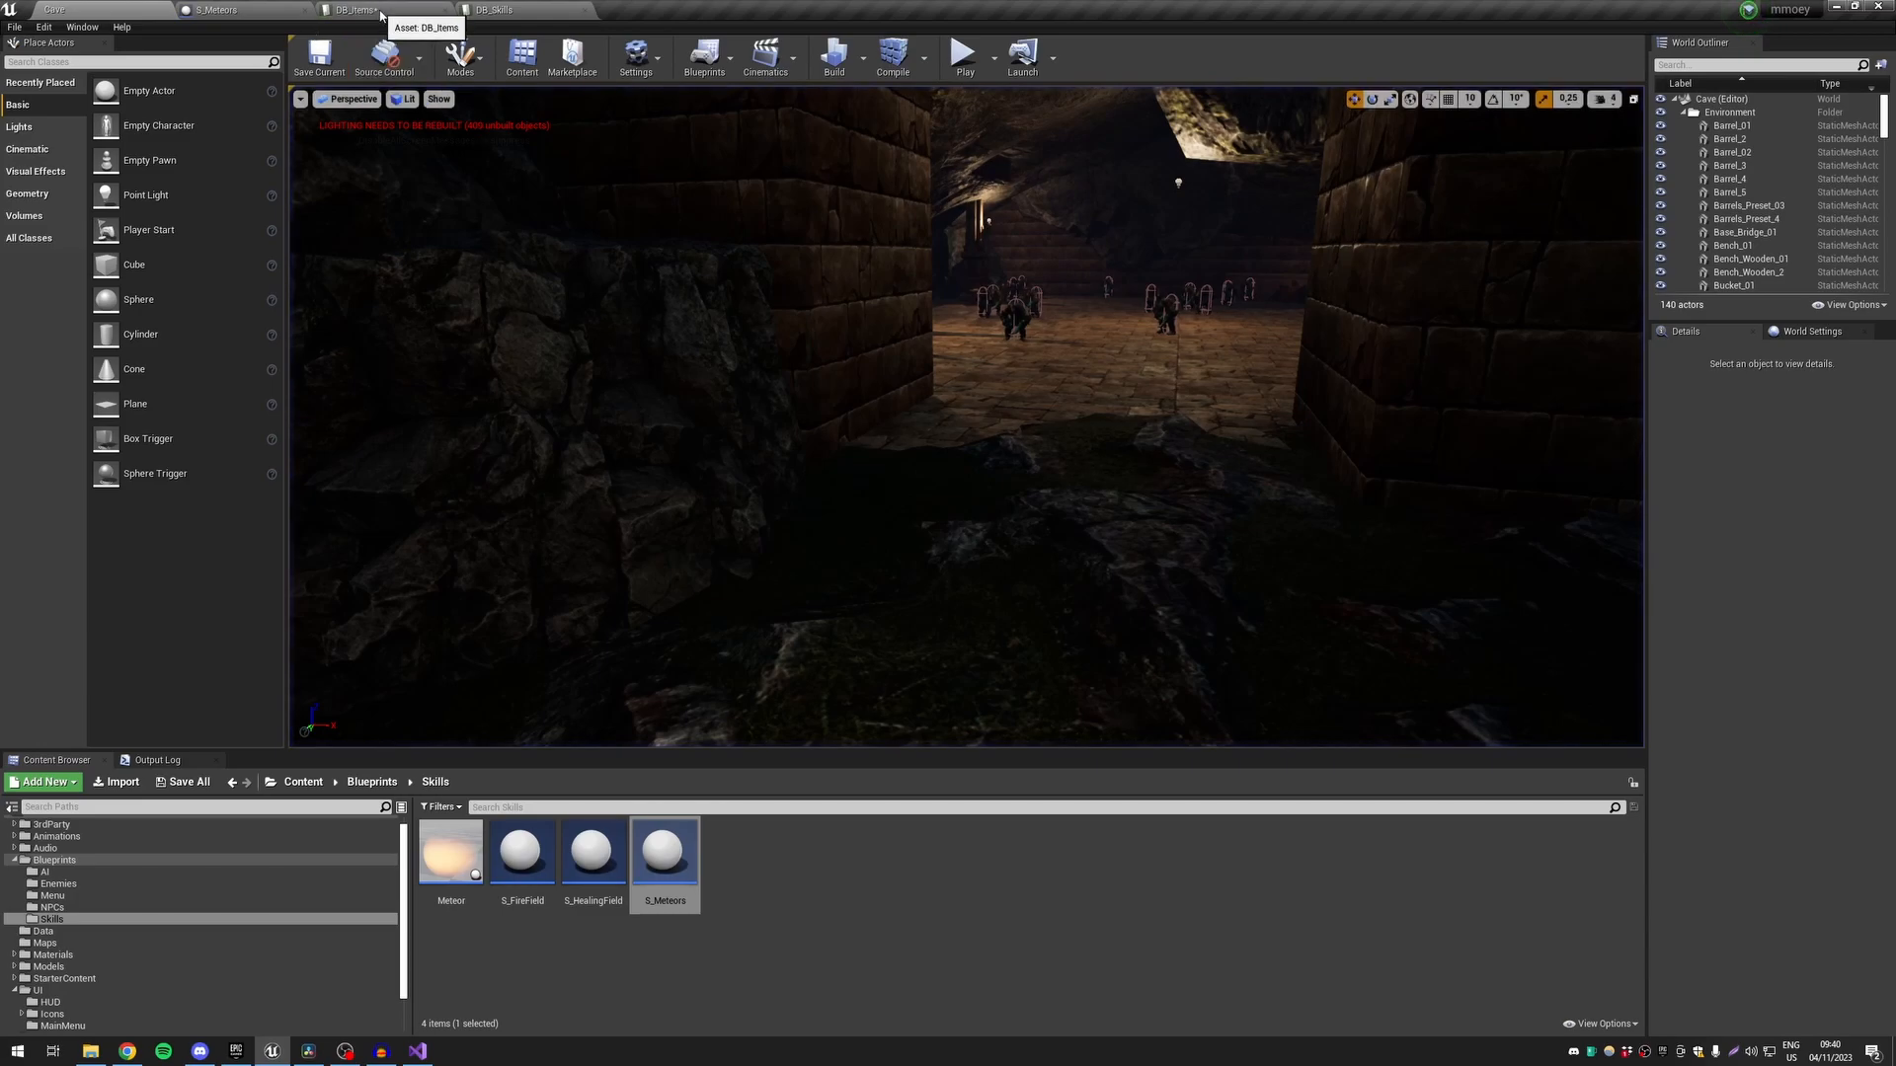
Return to DB_Skills and examine the casting and effects settings of the Healing Field and Fire Field rows
{"action": "left_click", "coordinate": [490, 10]}
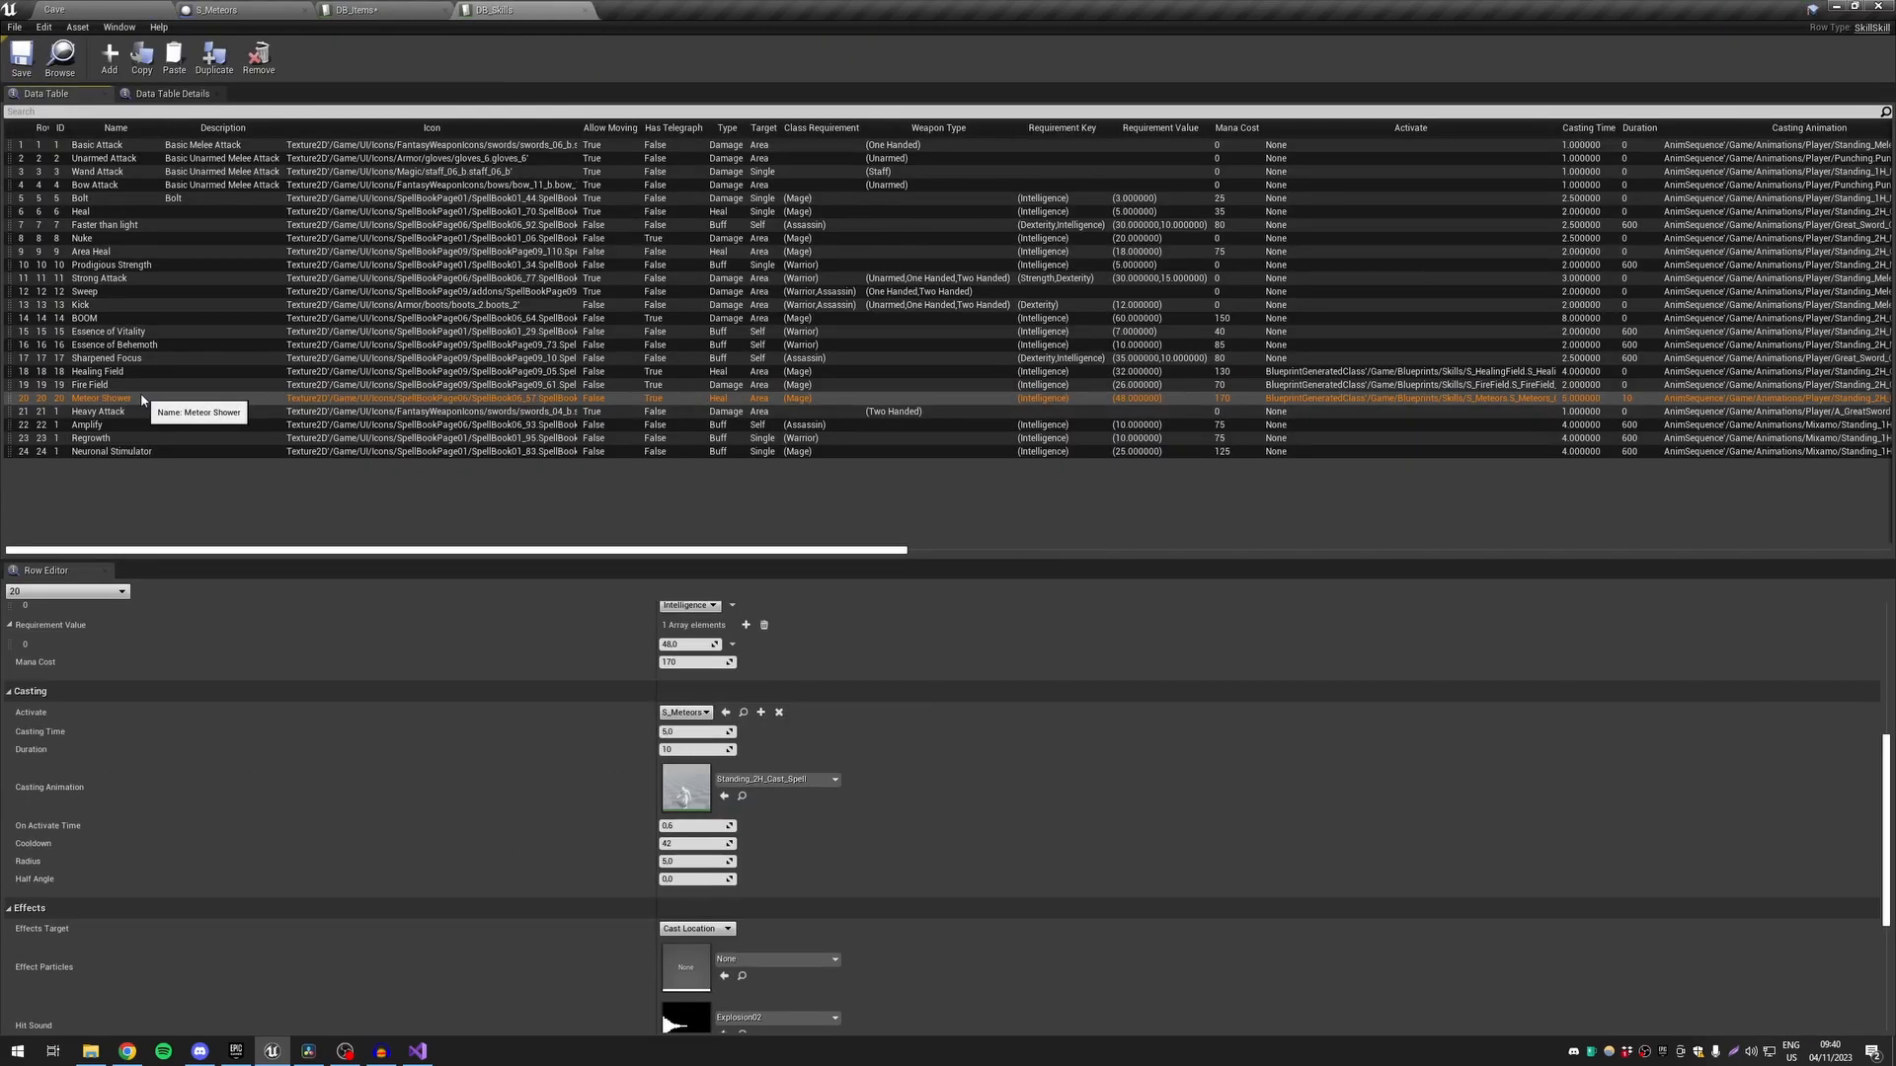
{"action": "left_click", "coordinate": [107, 373]}
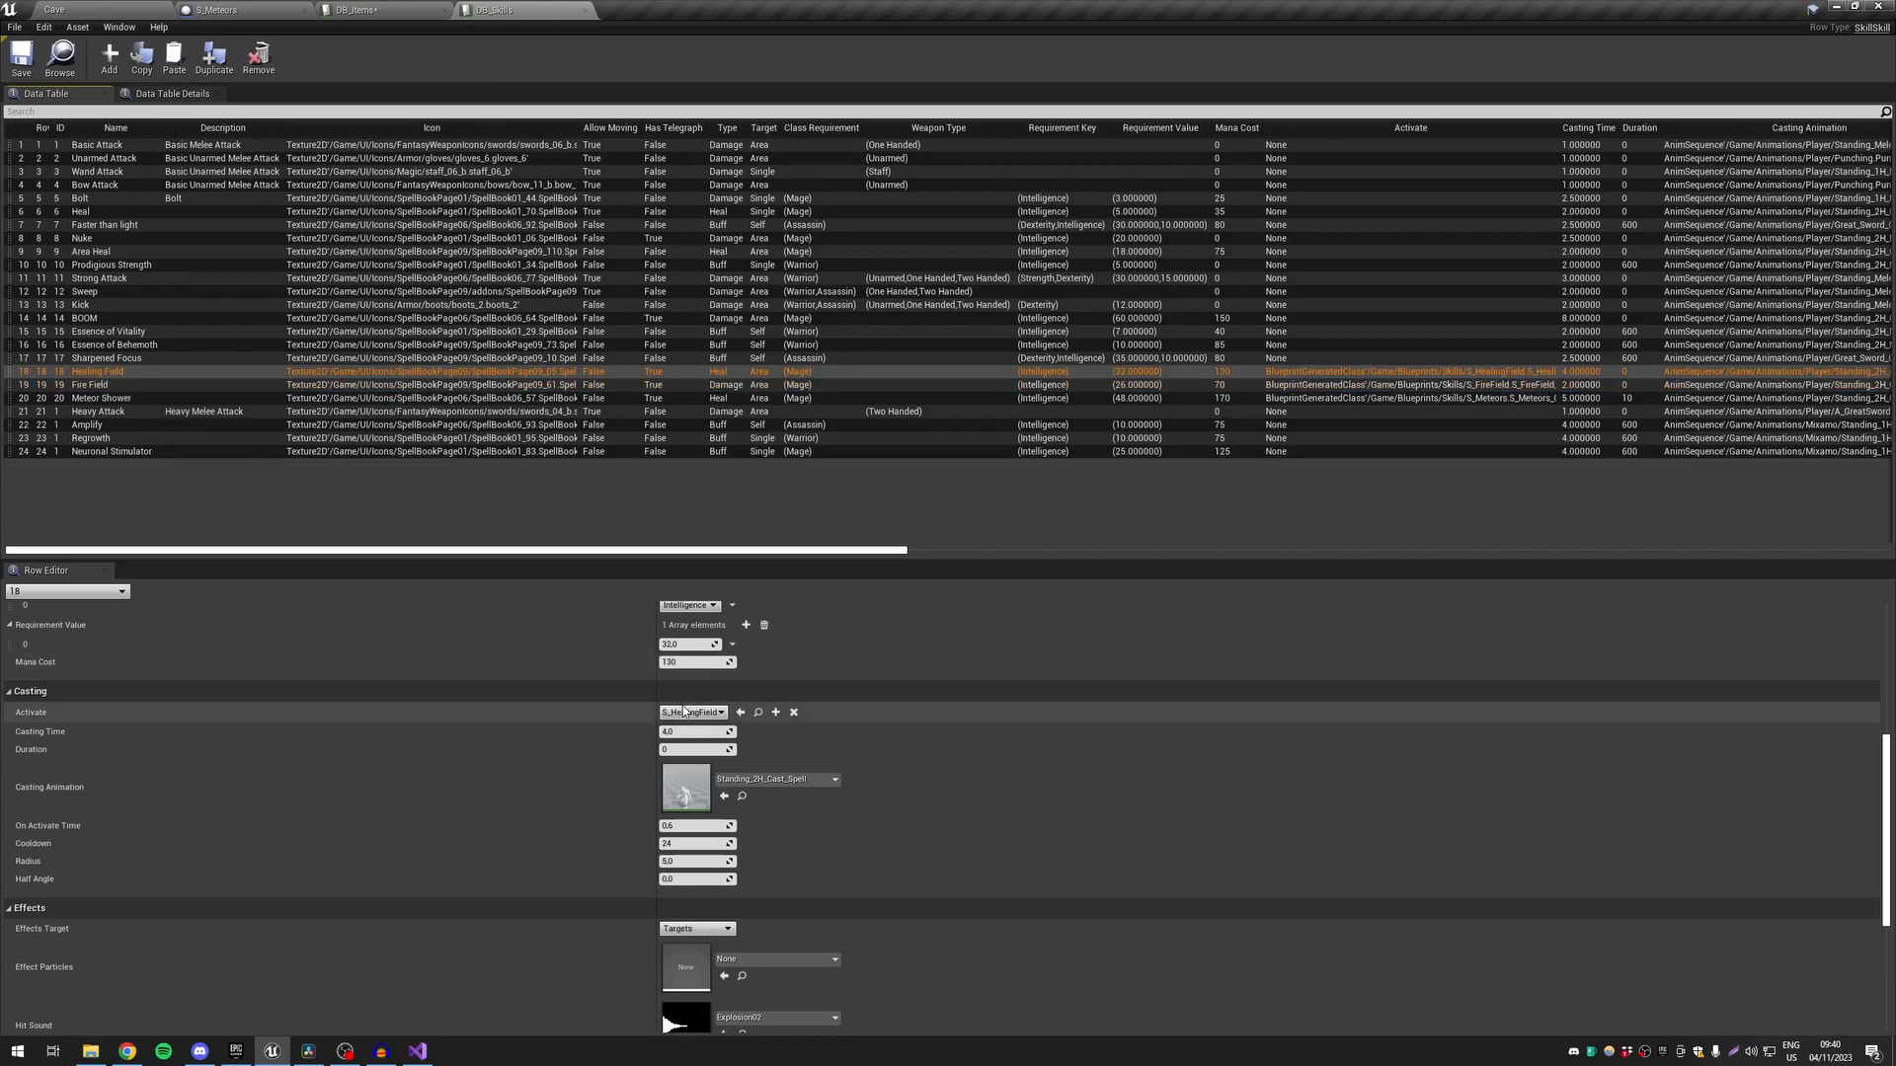
{"action": "left_click", "coordinate": [102, 386]}
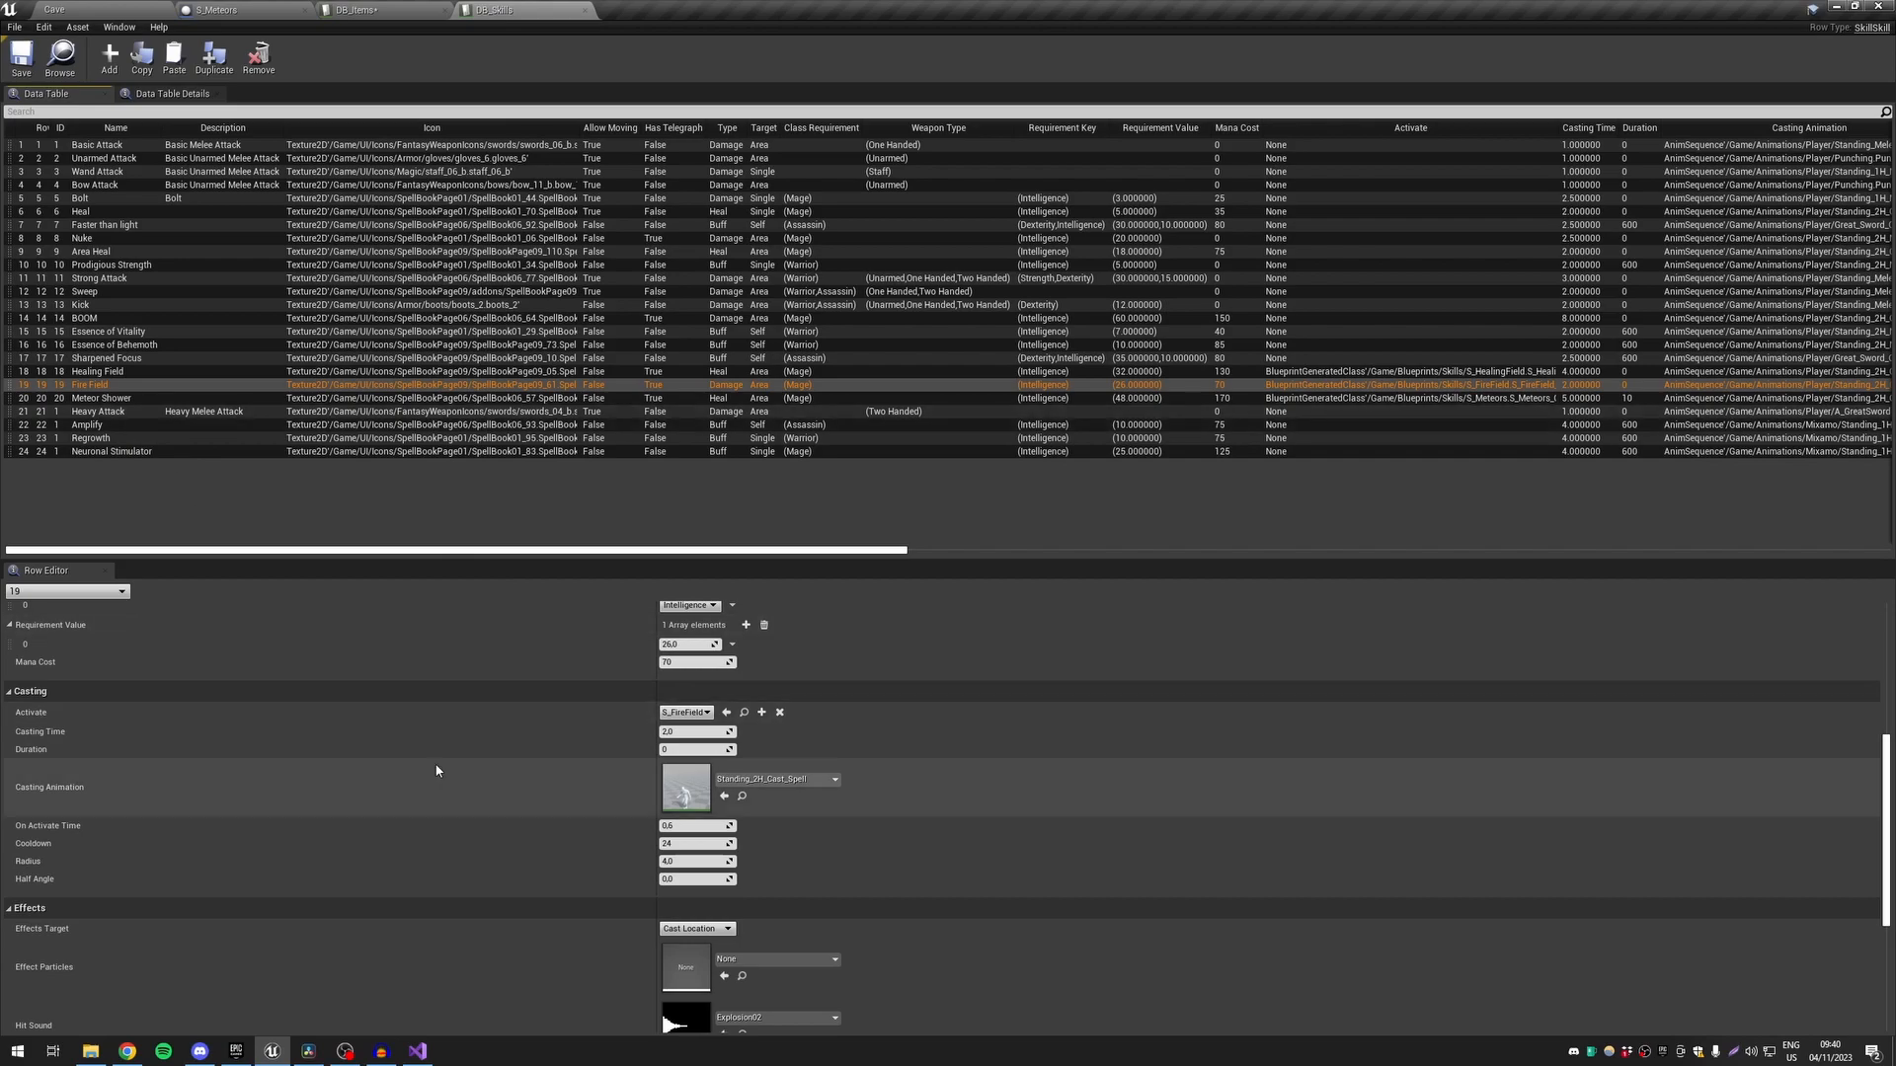
{"action": "scroll", "coordinate": [435, 770], "scroll_direction": "down", "scroll_amount": 3}
Examine the Prodigious Strength row's casting settings, Effects Target options and logic modifiers, and collapse the Effects category
{"action": "left_click", "coordinate": [133, 266]}
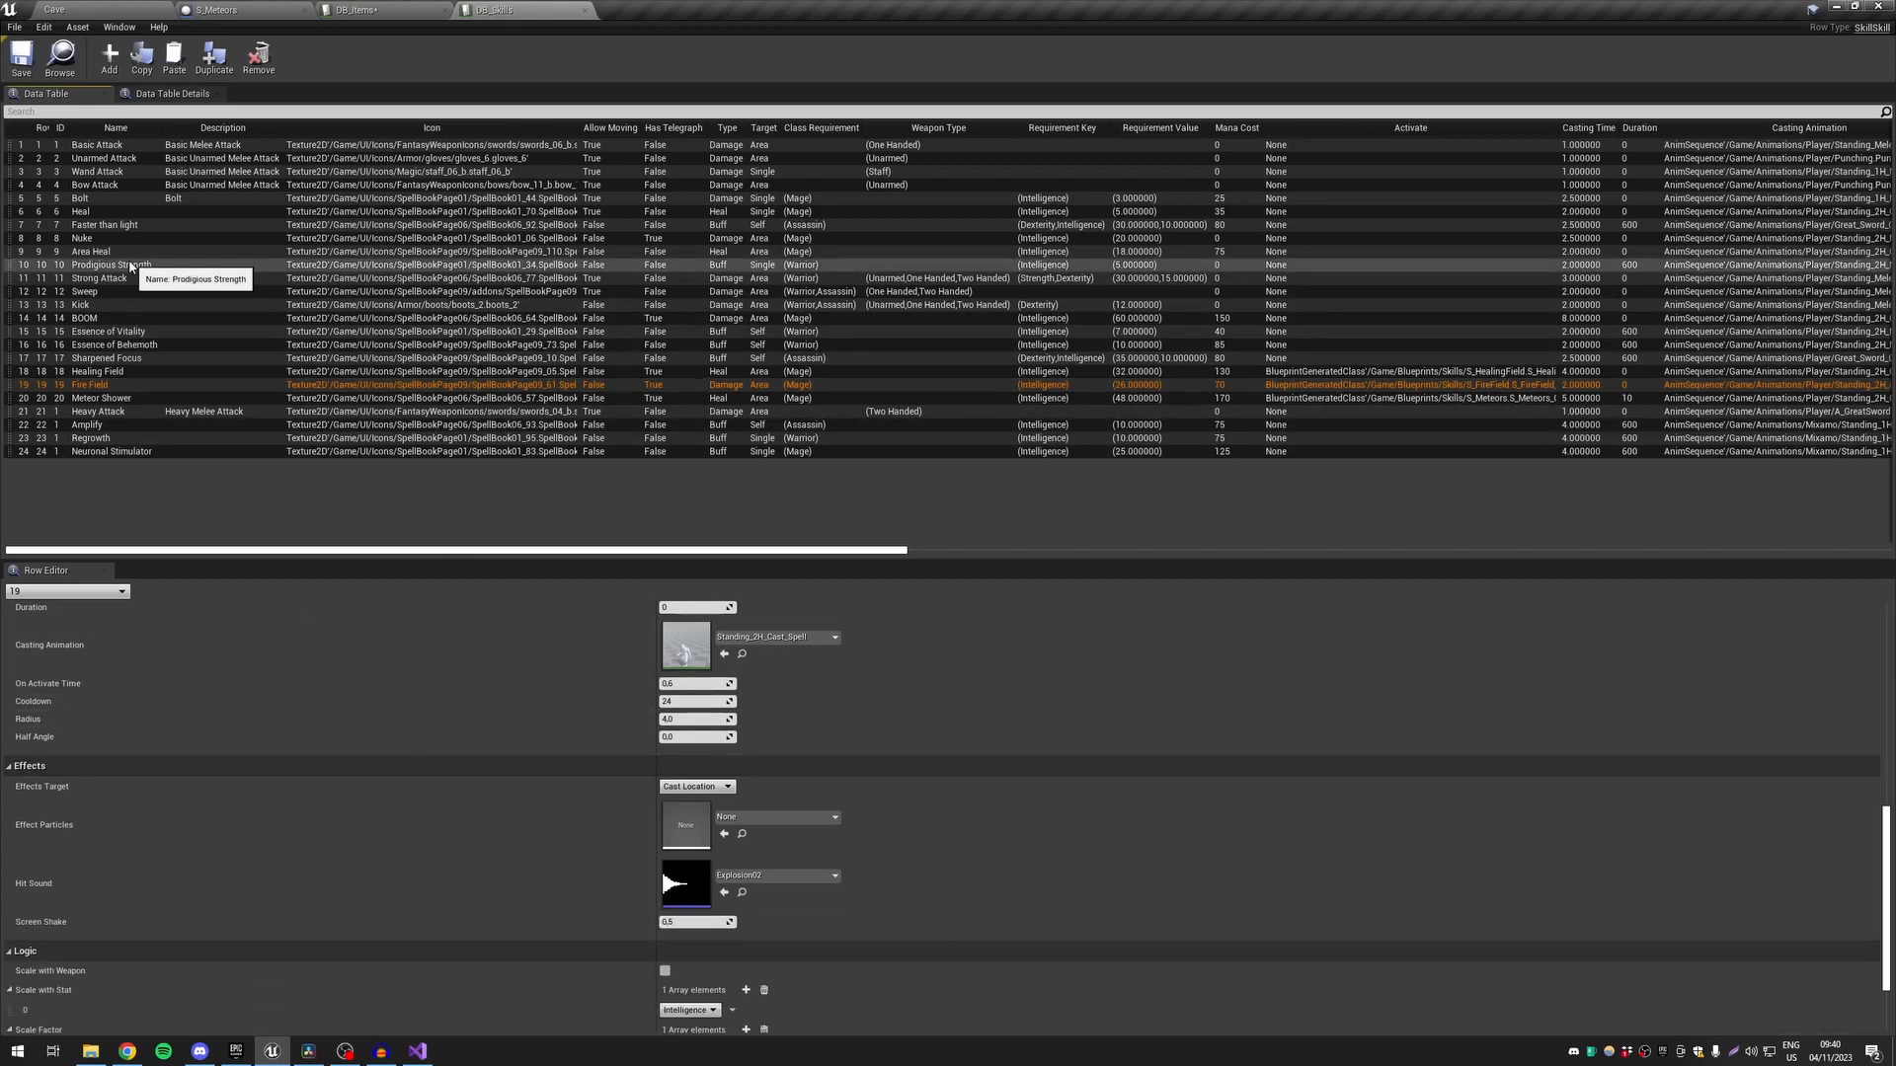
{"action": "scroll", "coordinate": [478, 722], "scroll_direction": "down", "scroll_amount": 1}
{"action": "scroll", "coordinate": [346, 764], "scroll_direction": "up", "scroll_amount": 3}
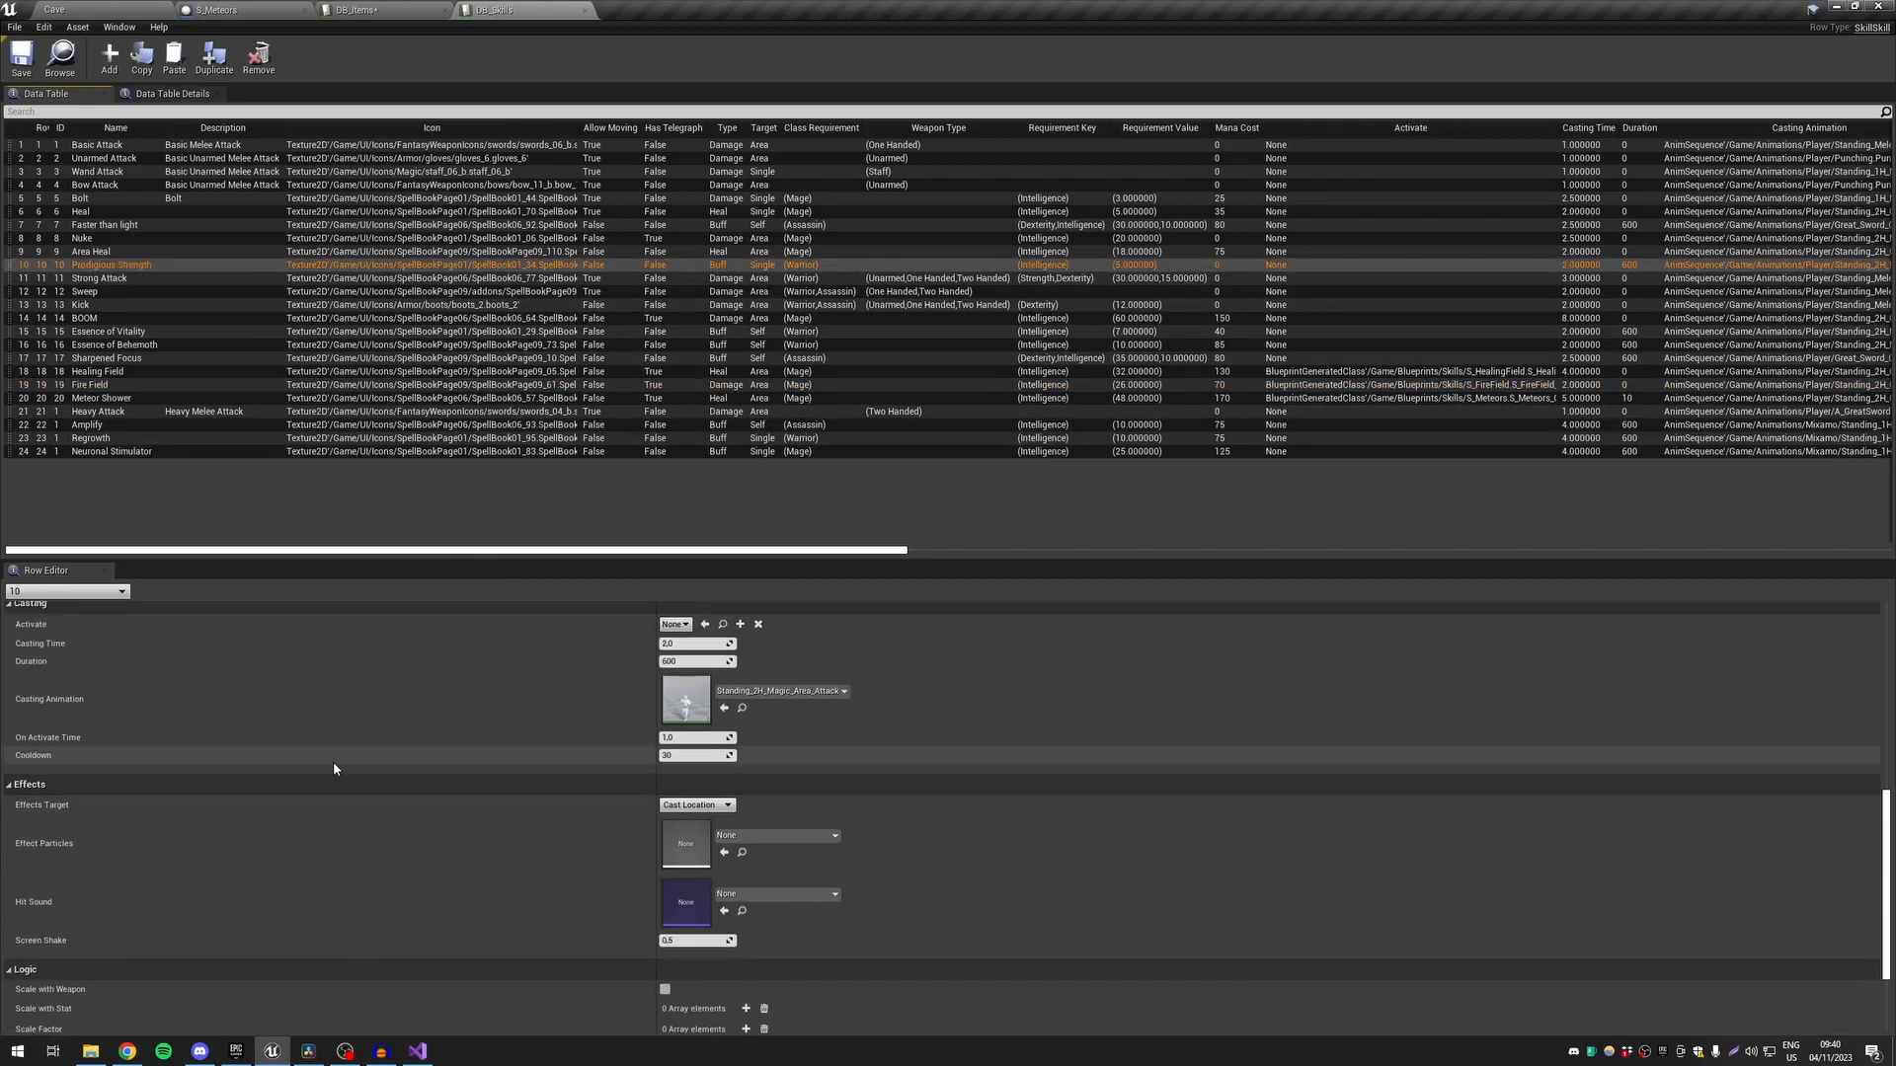
{"action": "left_click", "coordinate": [697, 829]}
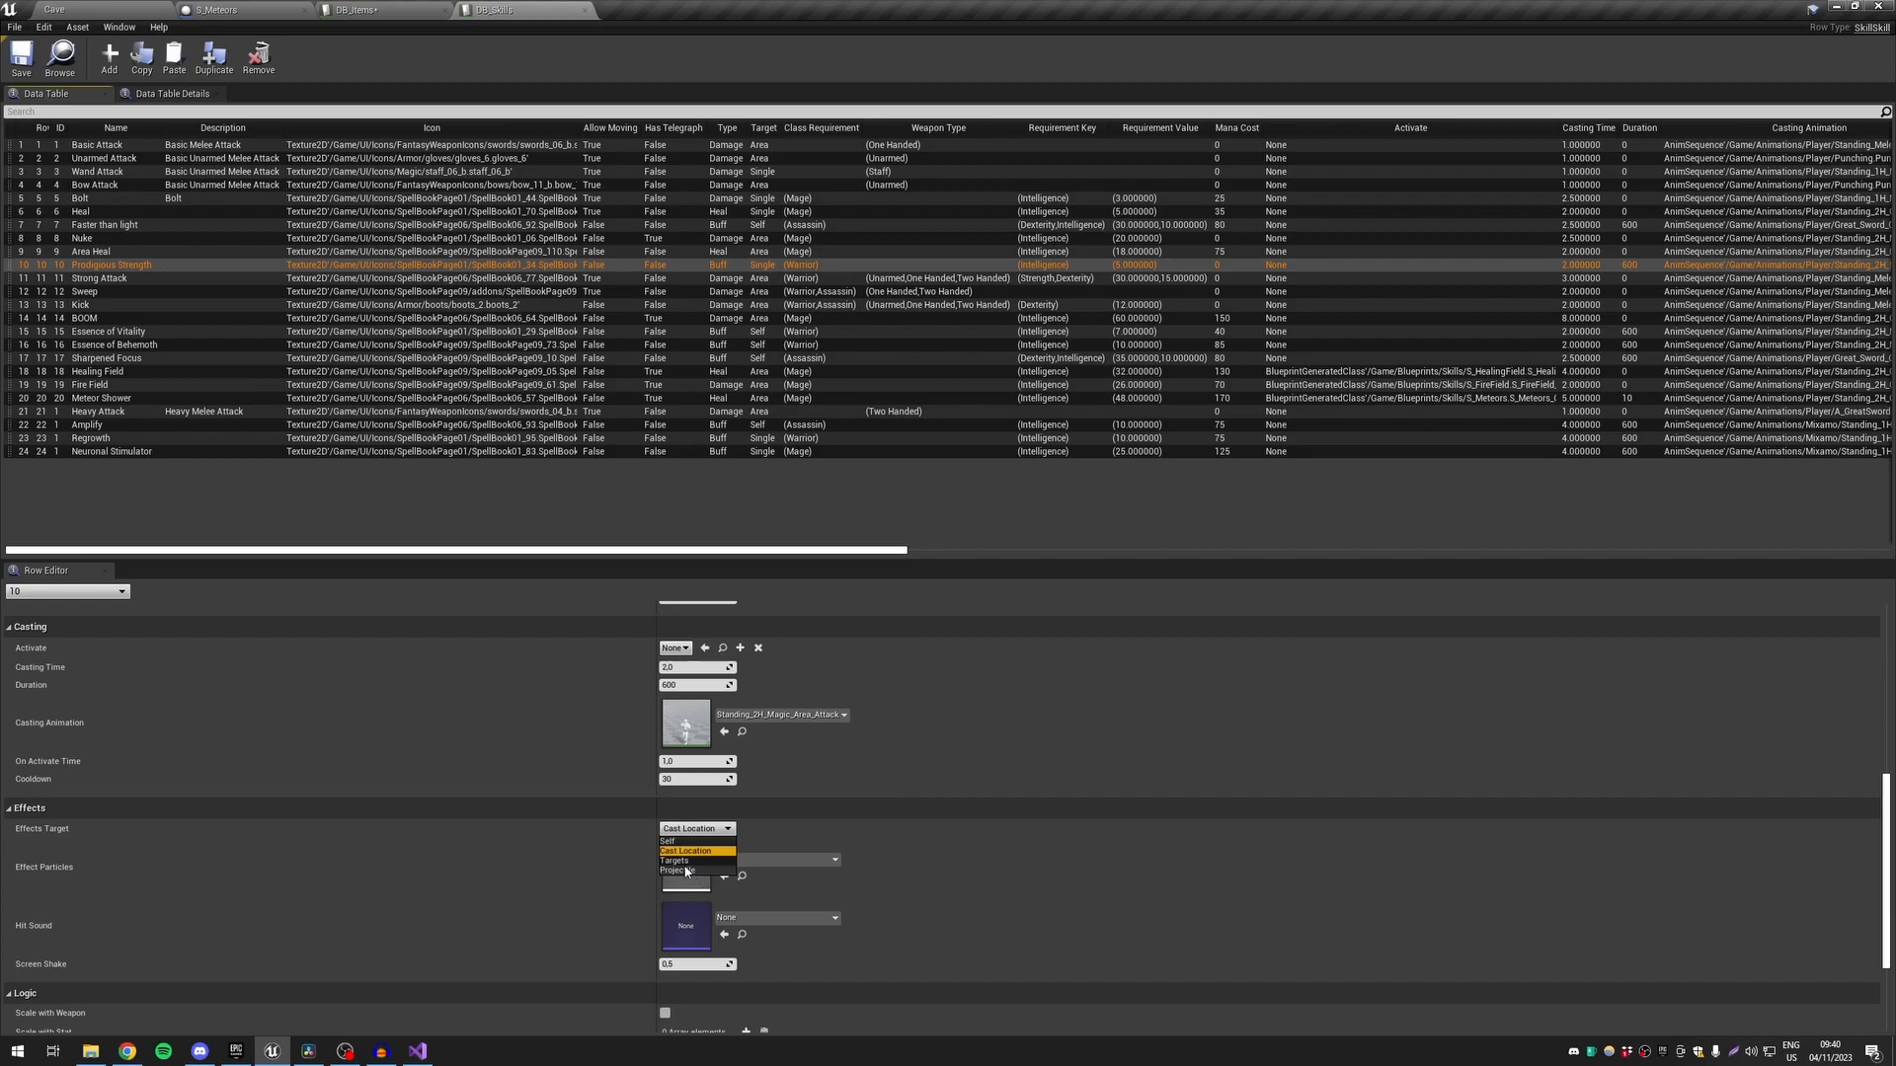
{"action": "scroll", "coordinate": [612, 825], "scroll_direction": "up", "scroll_amount": 1}
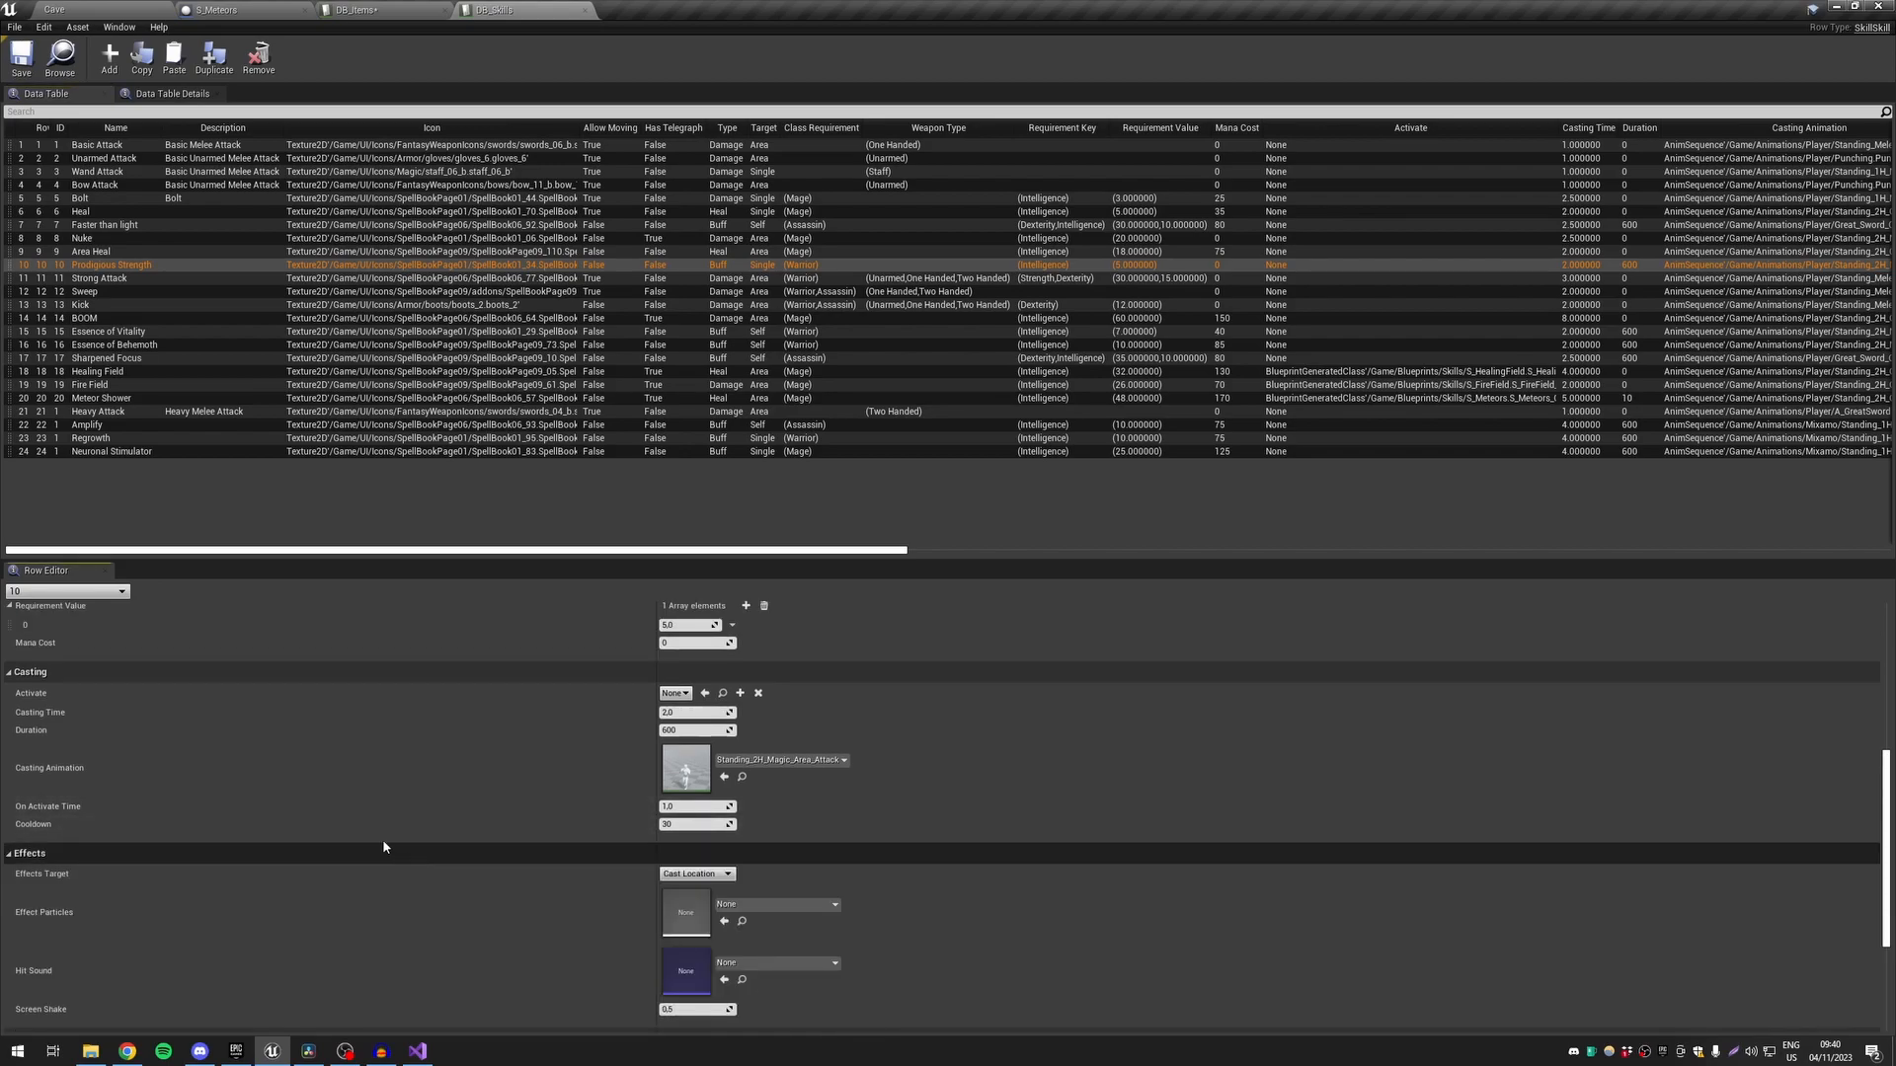
{"action": "scroll", "coordinate": [389, 849], "scroll_direction": "down", "scroll_amount": 4}
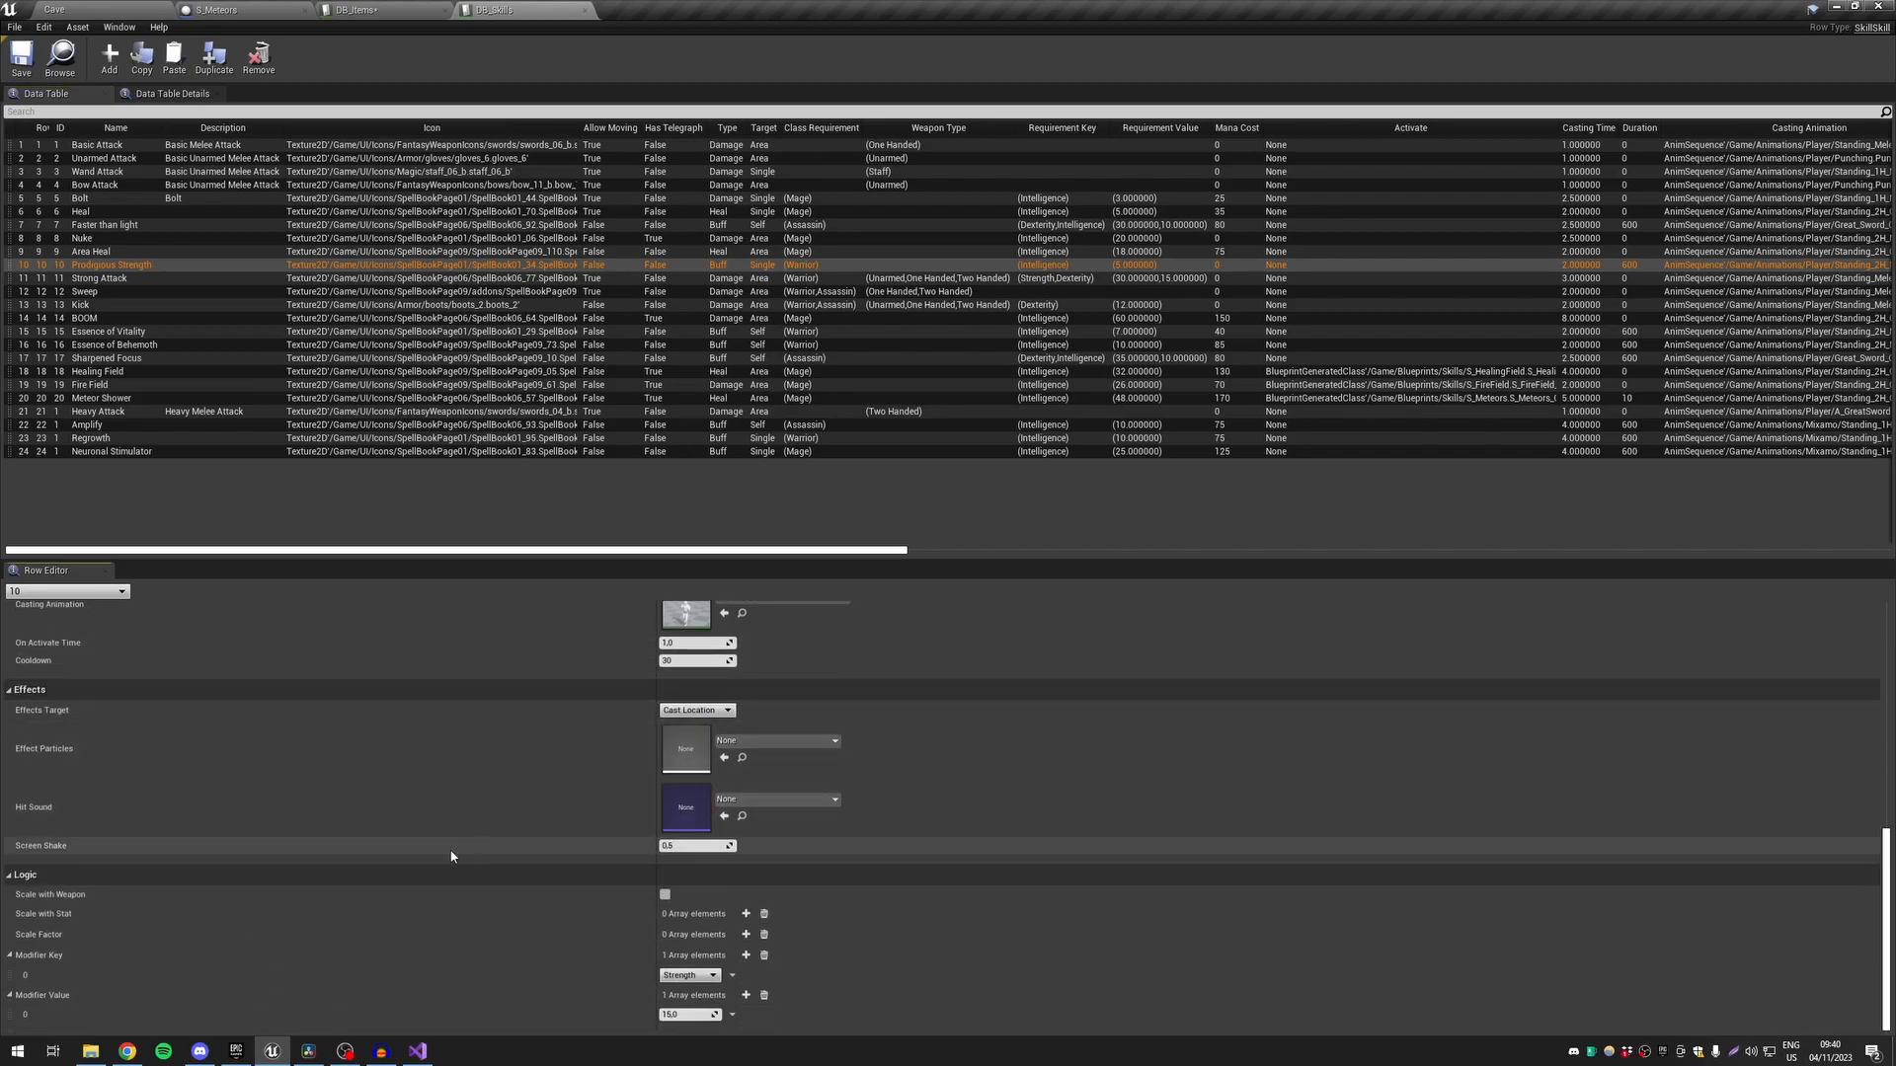
{"action": "left_click", "coordinate": [46, 691]}
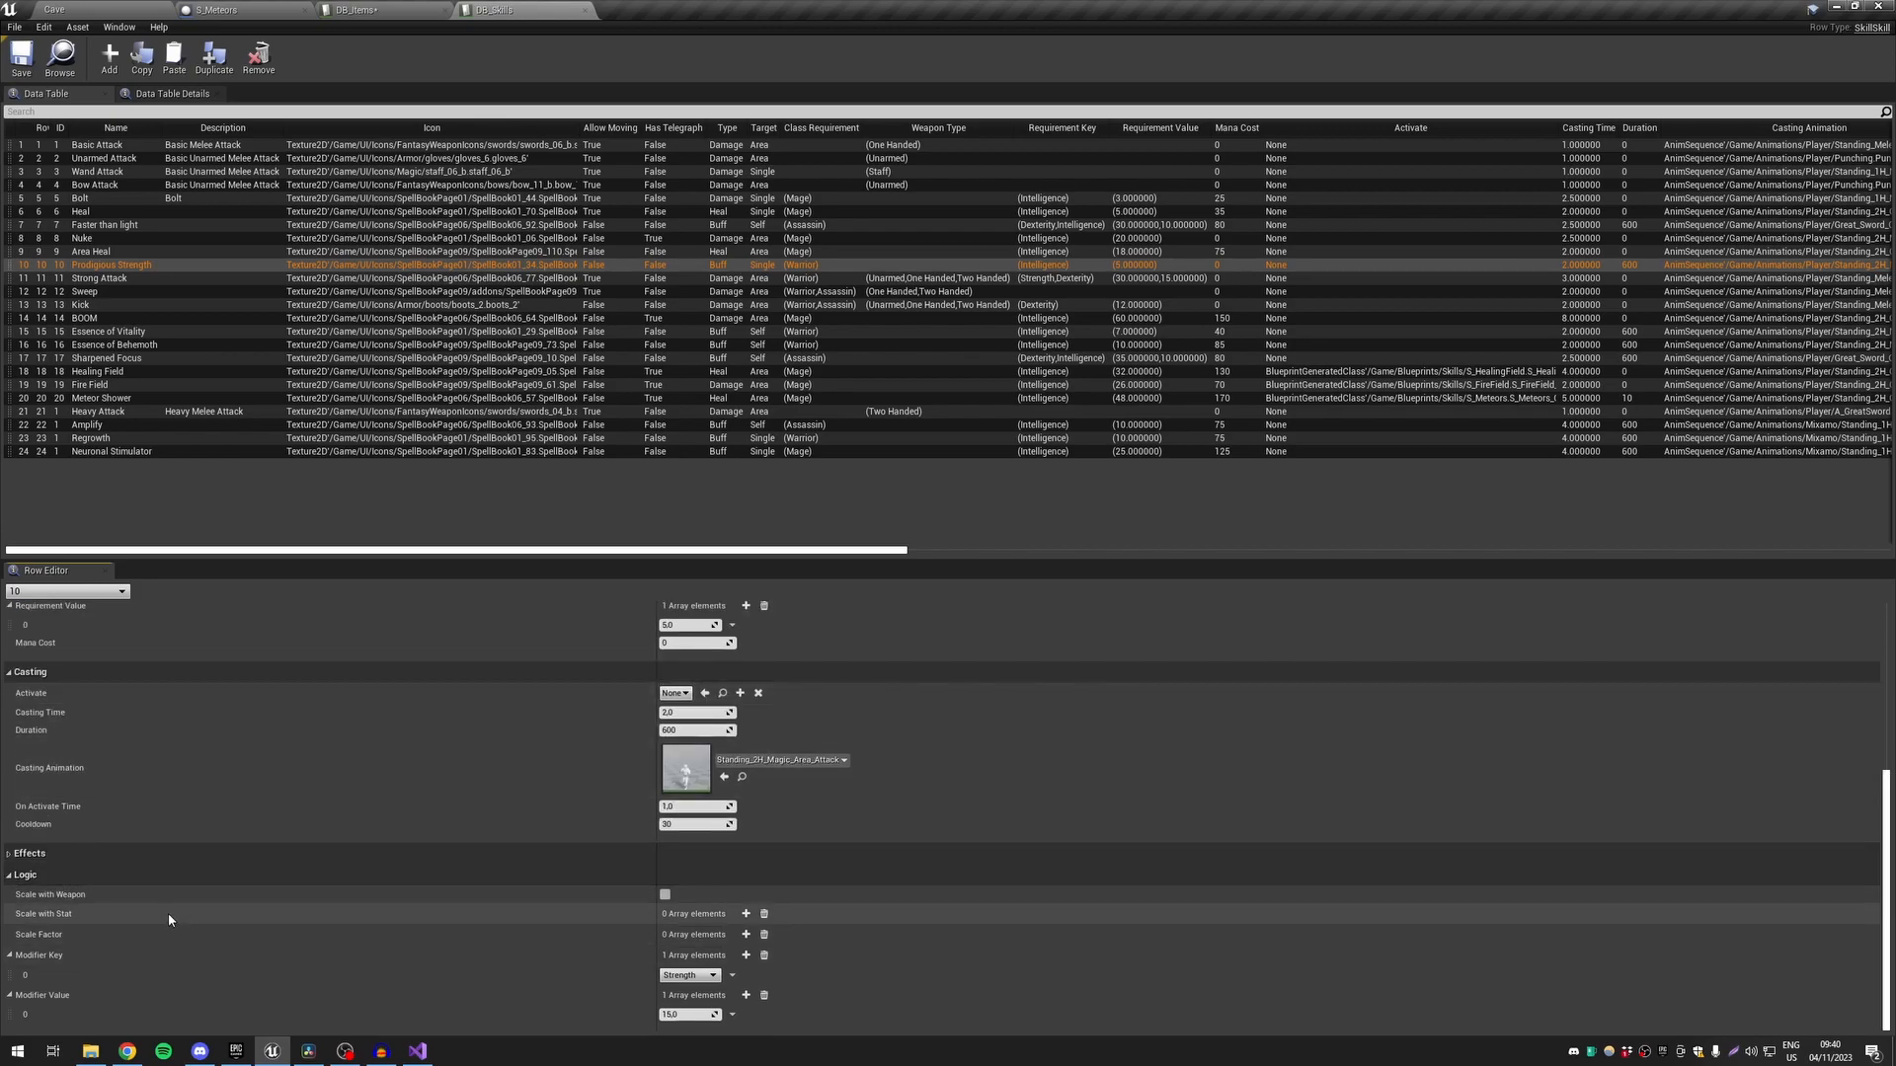
Select the Bolt skill, set its Type to Heal and check its Logic fields
{"action": "left_click", "coordinate": [111, 196]}
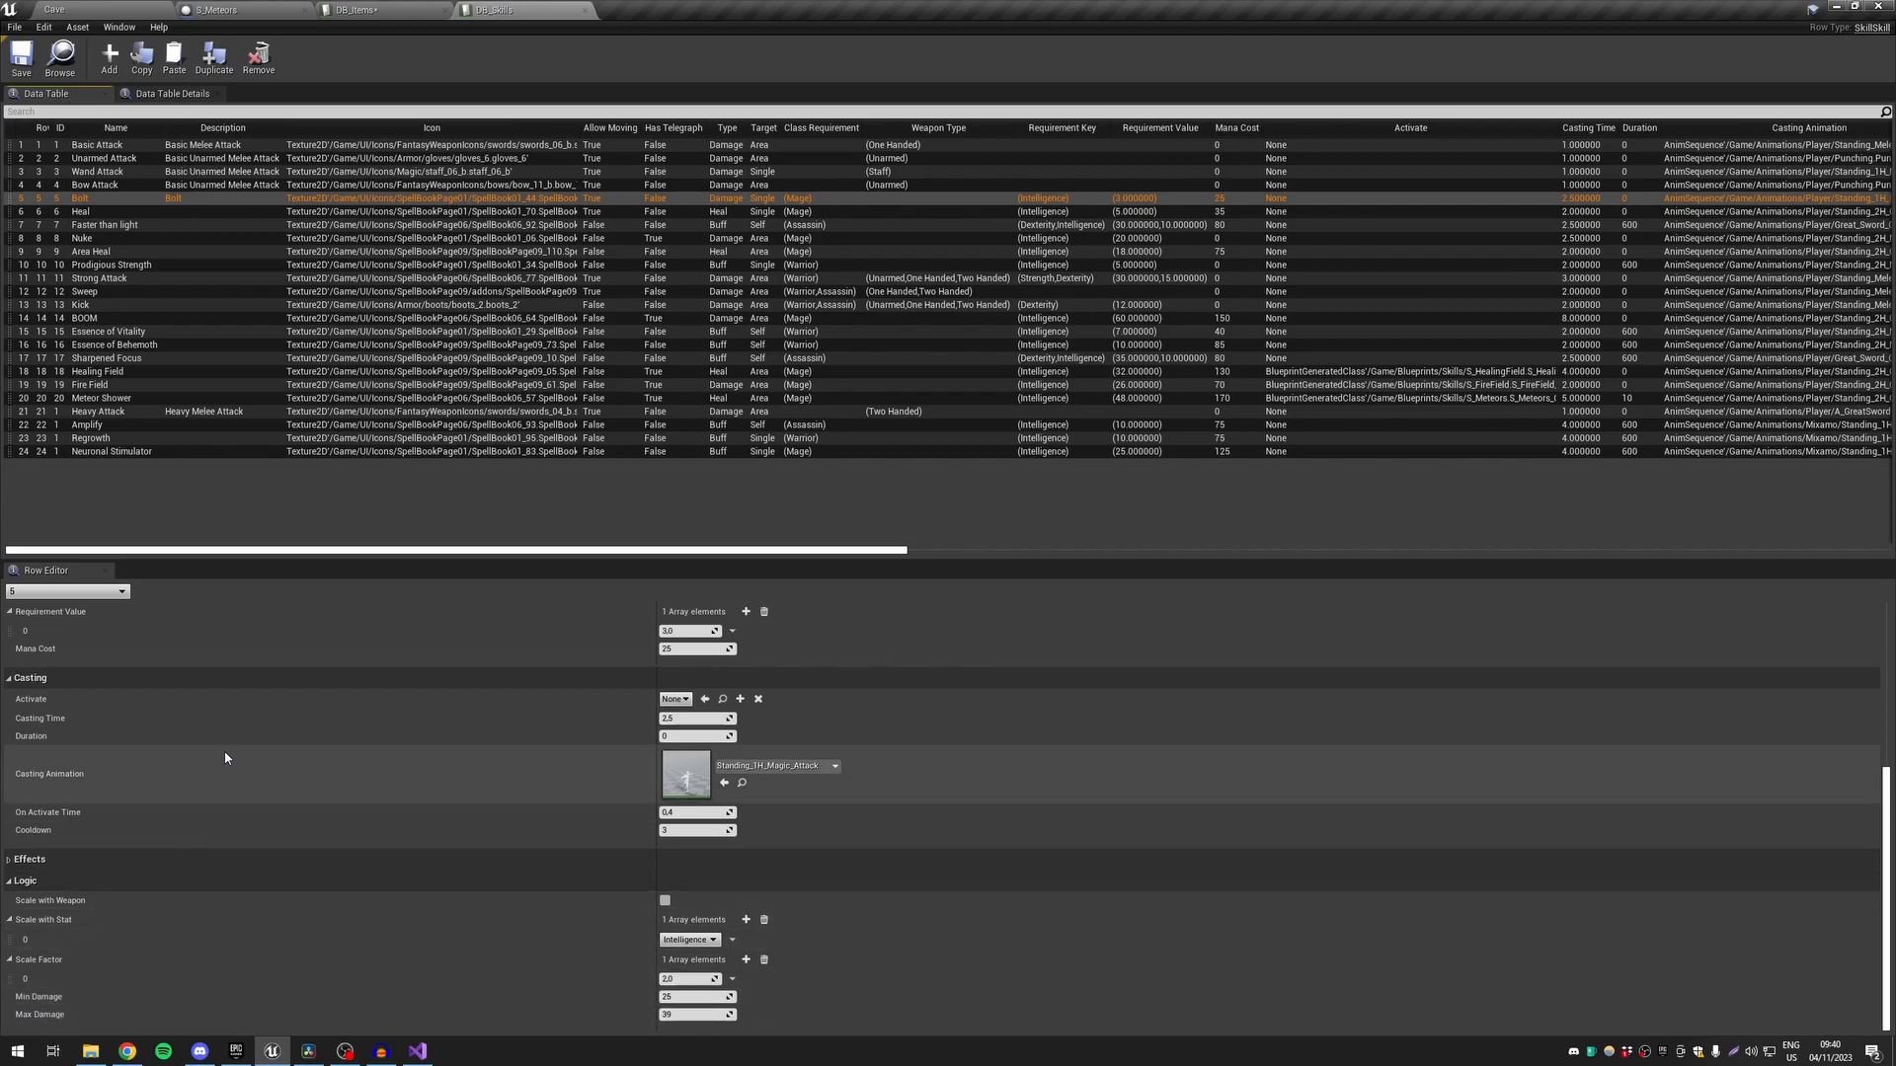
{"action": "scroll", "coordinate": [208, 781], "scroll_direction": "up", "scroll_amount": 5}
{"action": "left_click", "coordinate": [701, 781]}
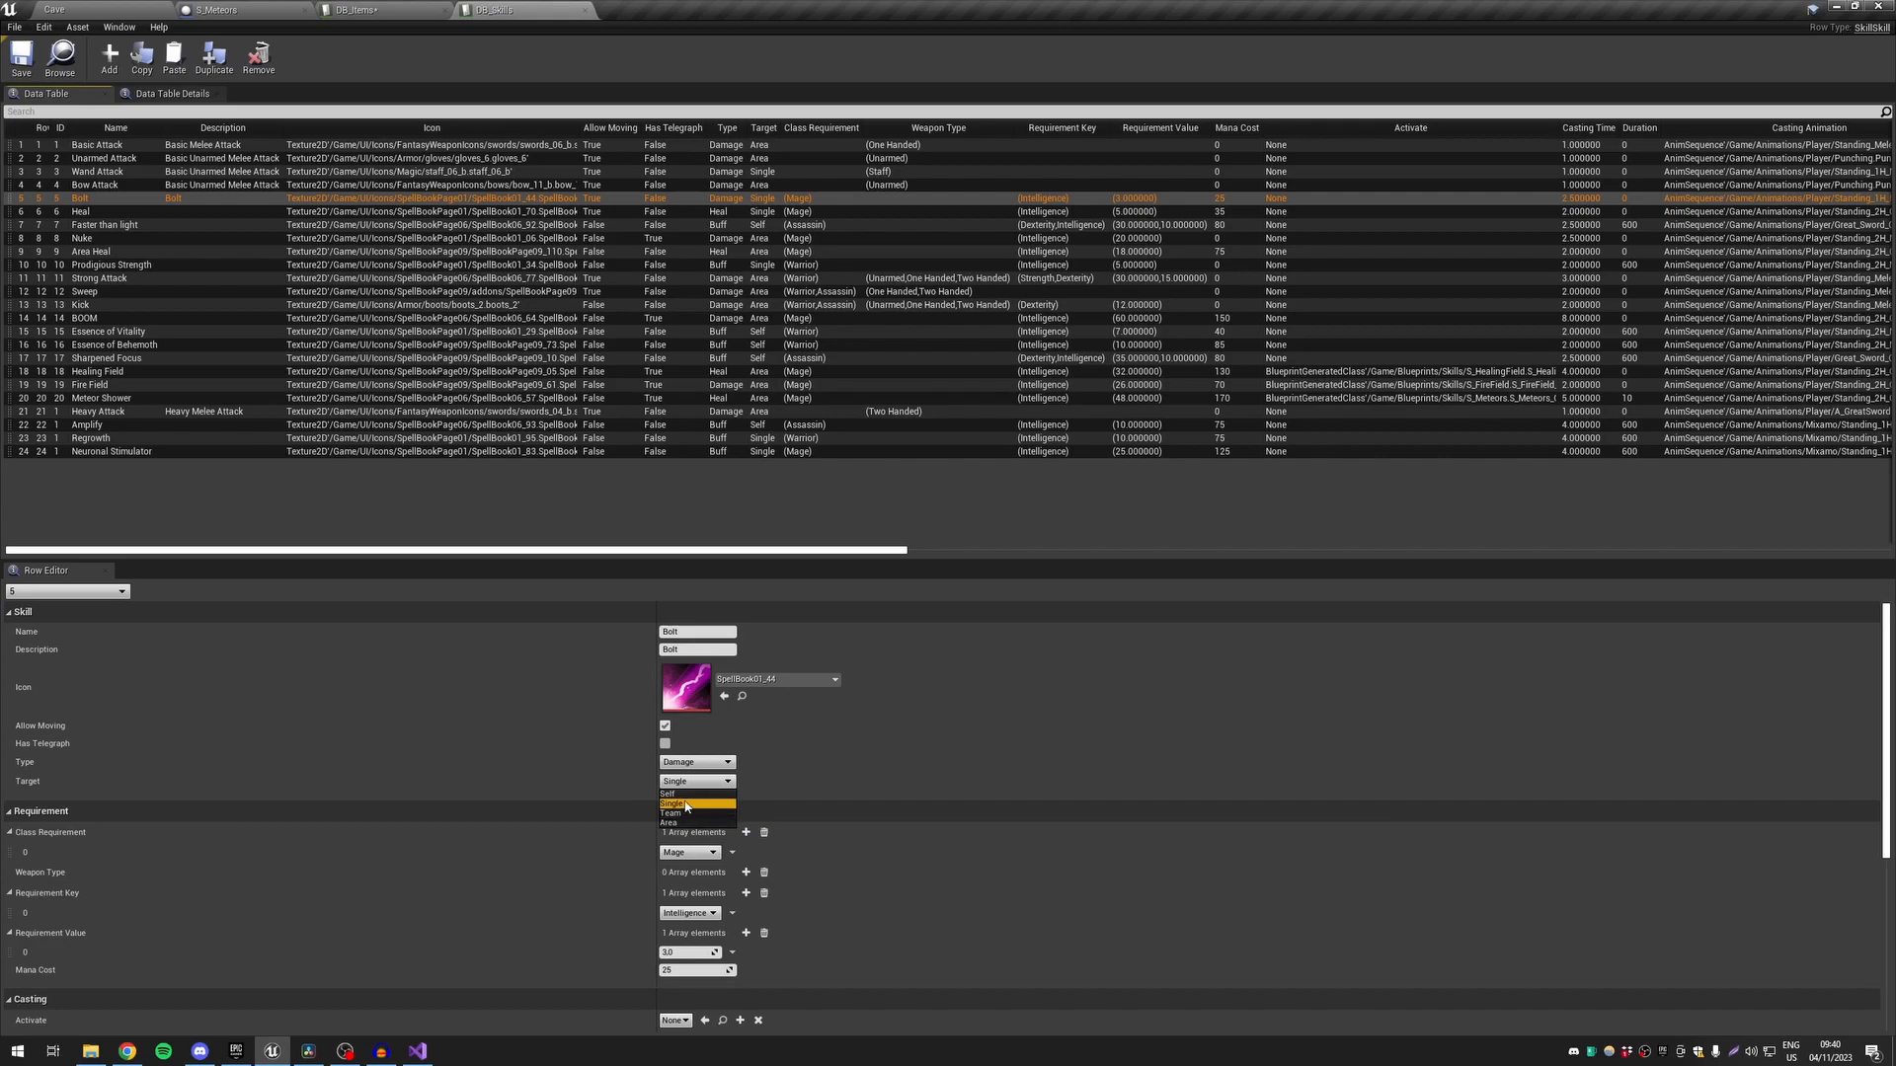
{"action": "left_click", "coordinate": [697, 763]}
{"action": "left_click", "coordinate": [695, 786]}
{"action": "scroll", "coordinate": [435, 835], "scroll_direction": "down", "scroll_amount": 5}
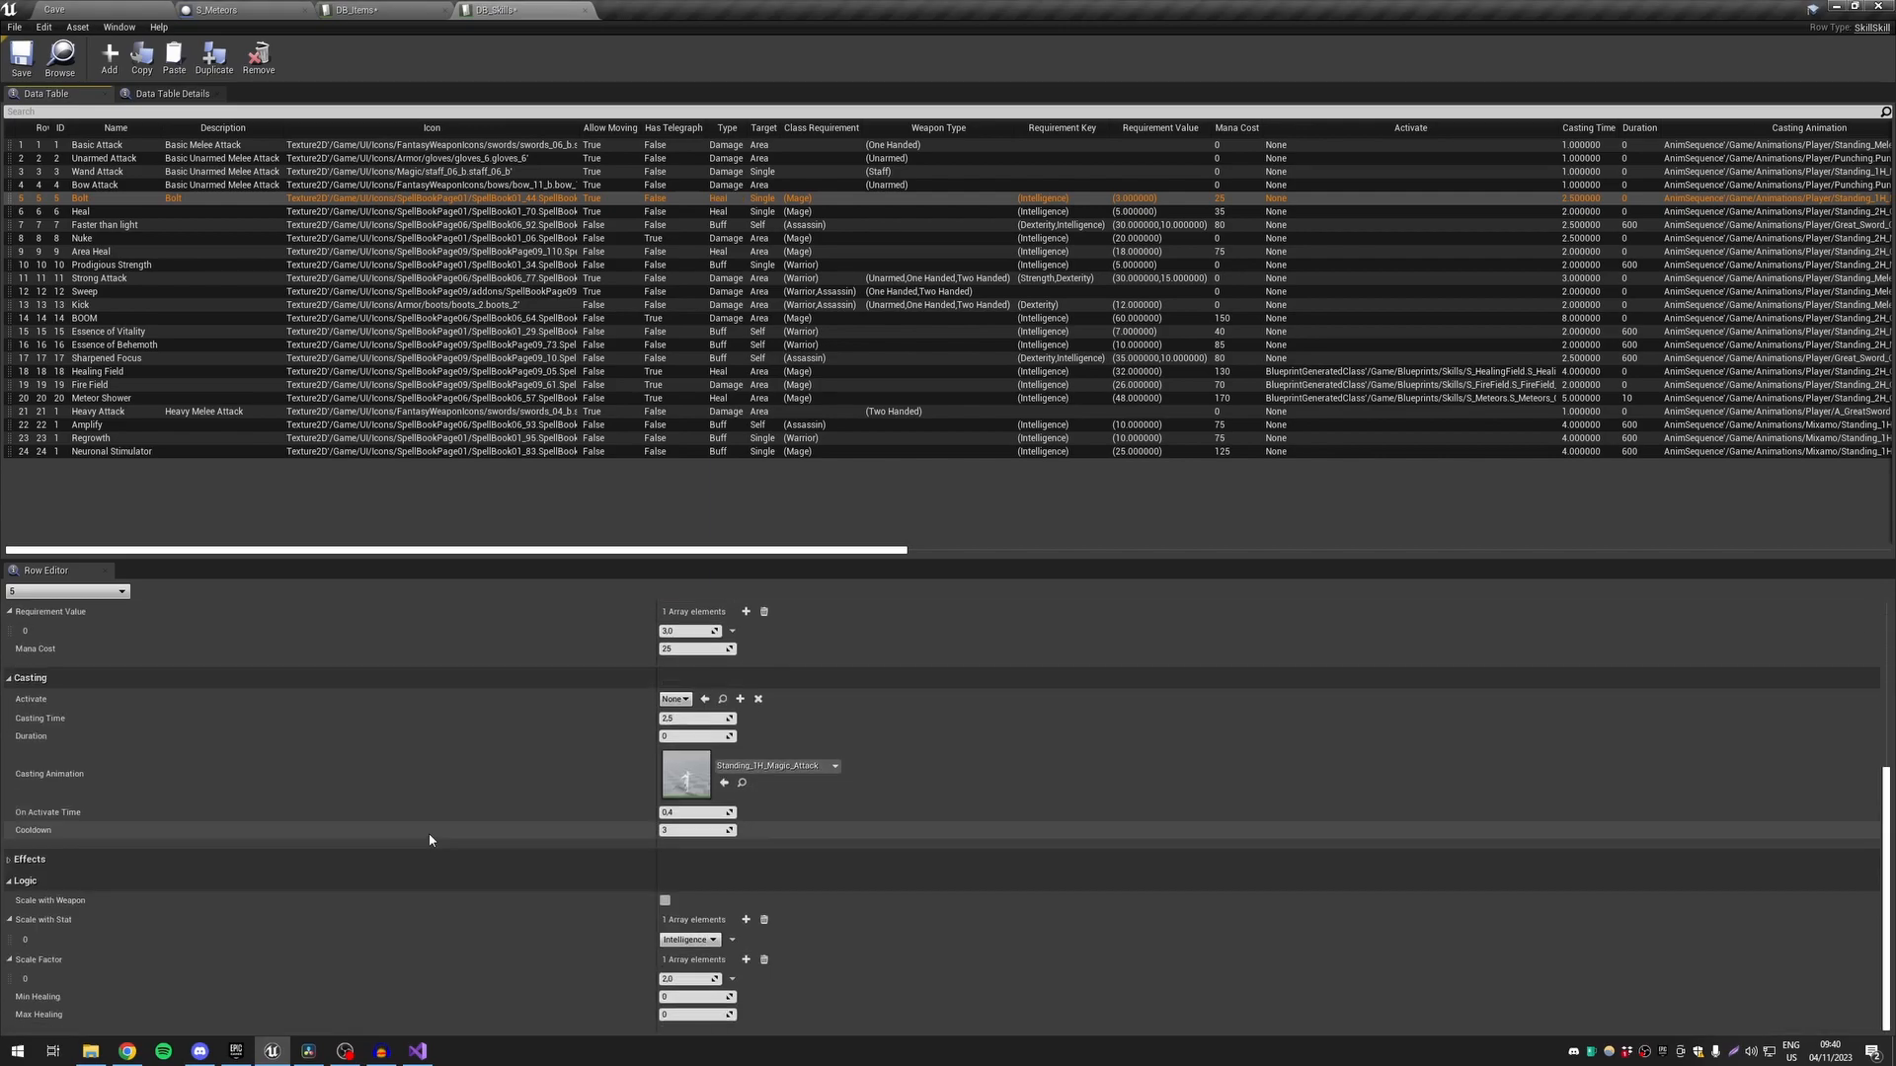
Check Bolt's Target options and set its Type back to Damage
{"action": "scroll", "coordinate": [298, 902], "scroll_direction": "up", "scroll_amount": 5}
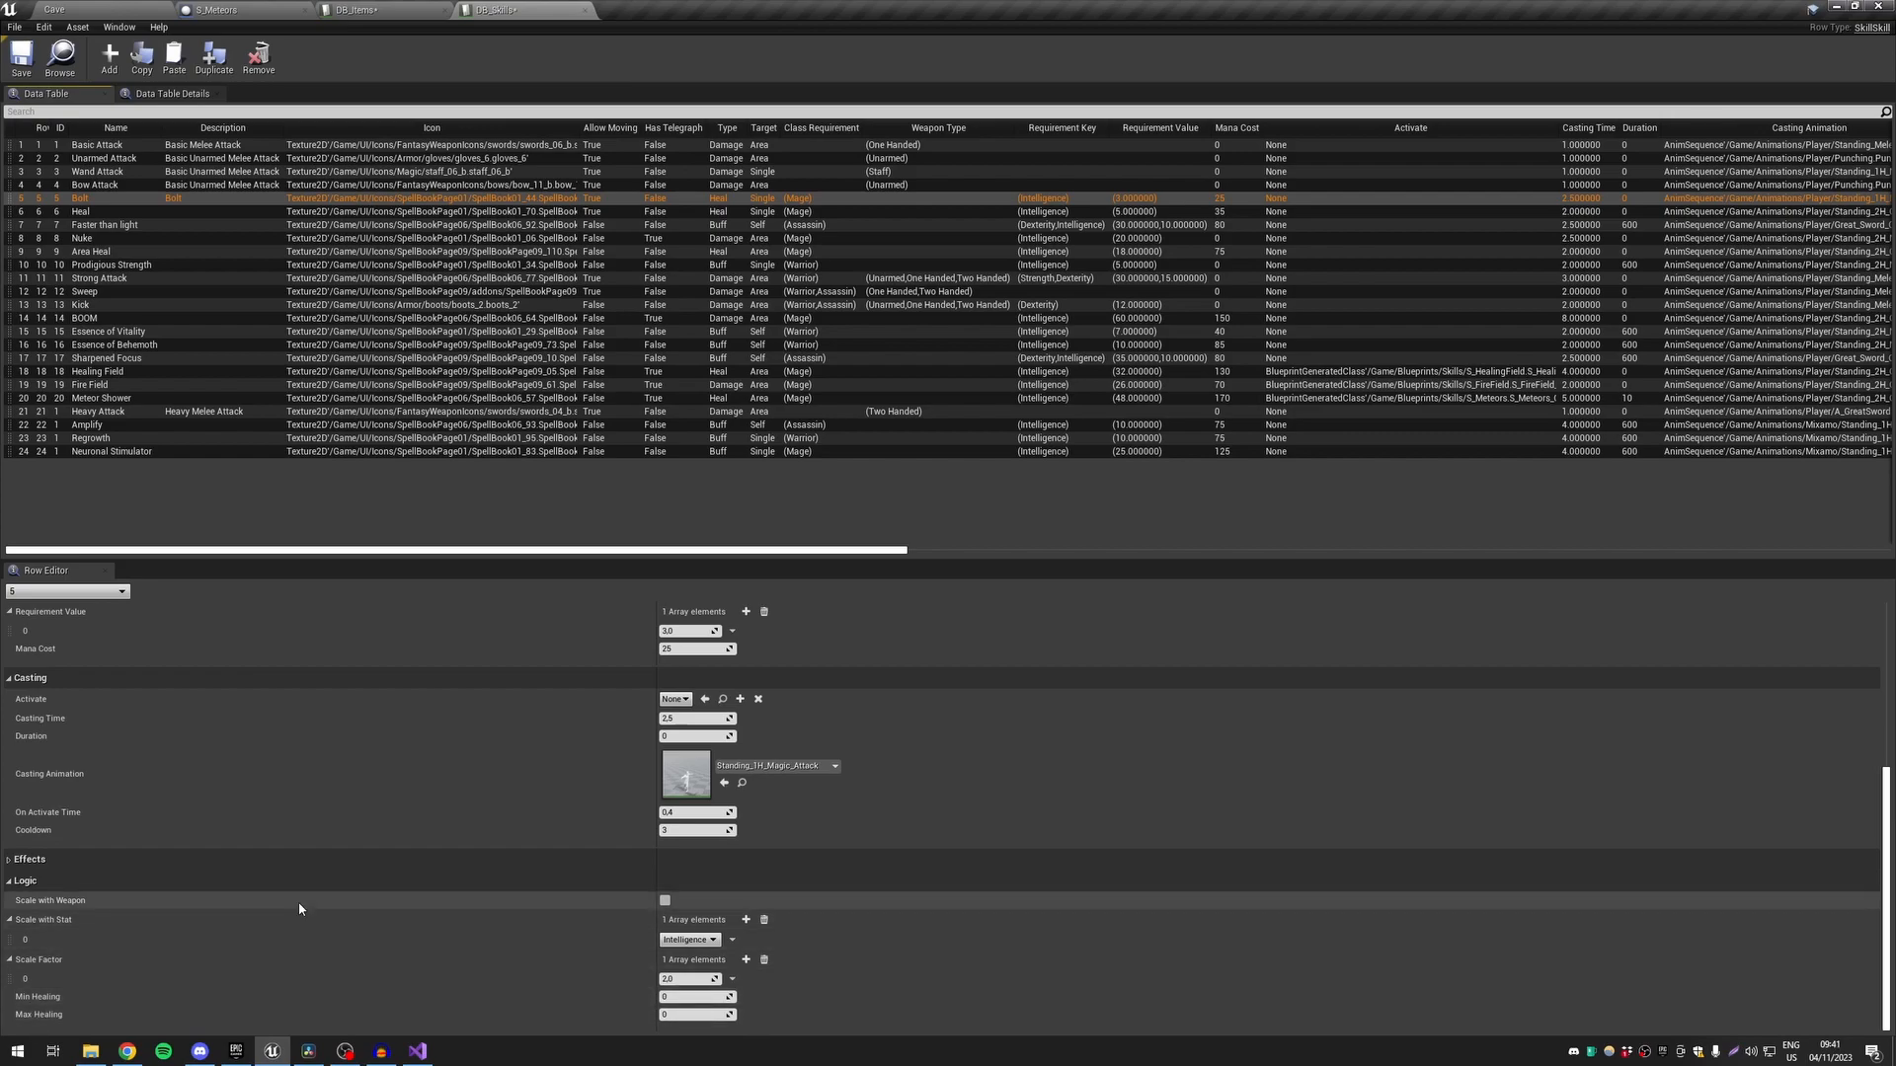
{"action": "left_click", "coordinate": [682, 747]}
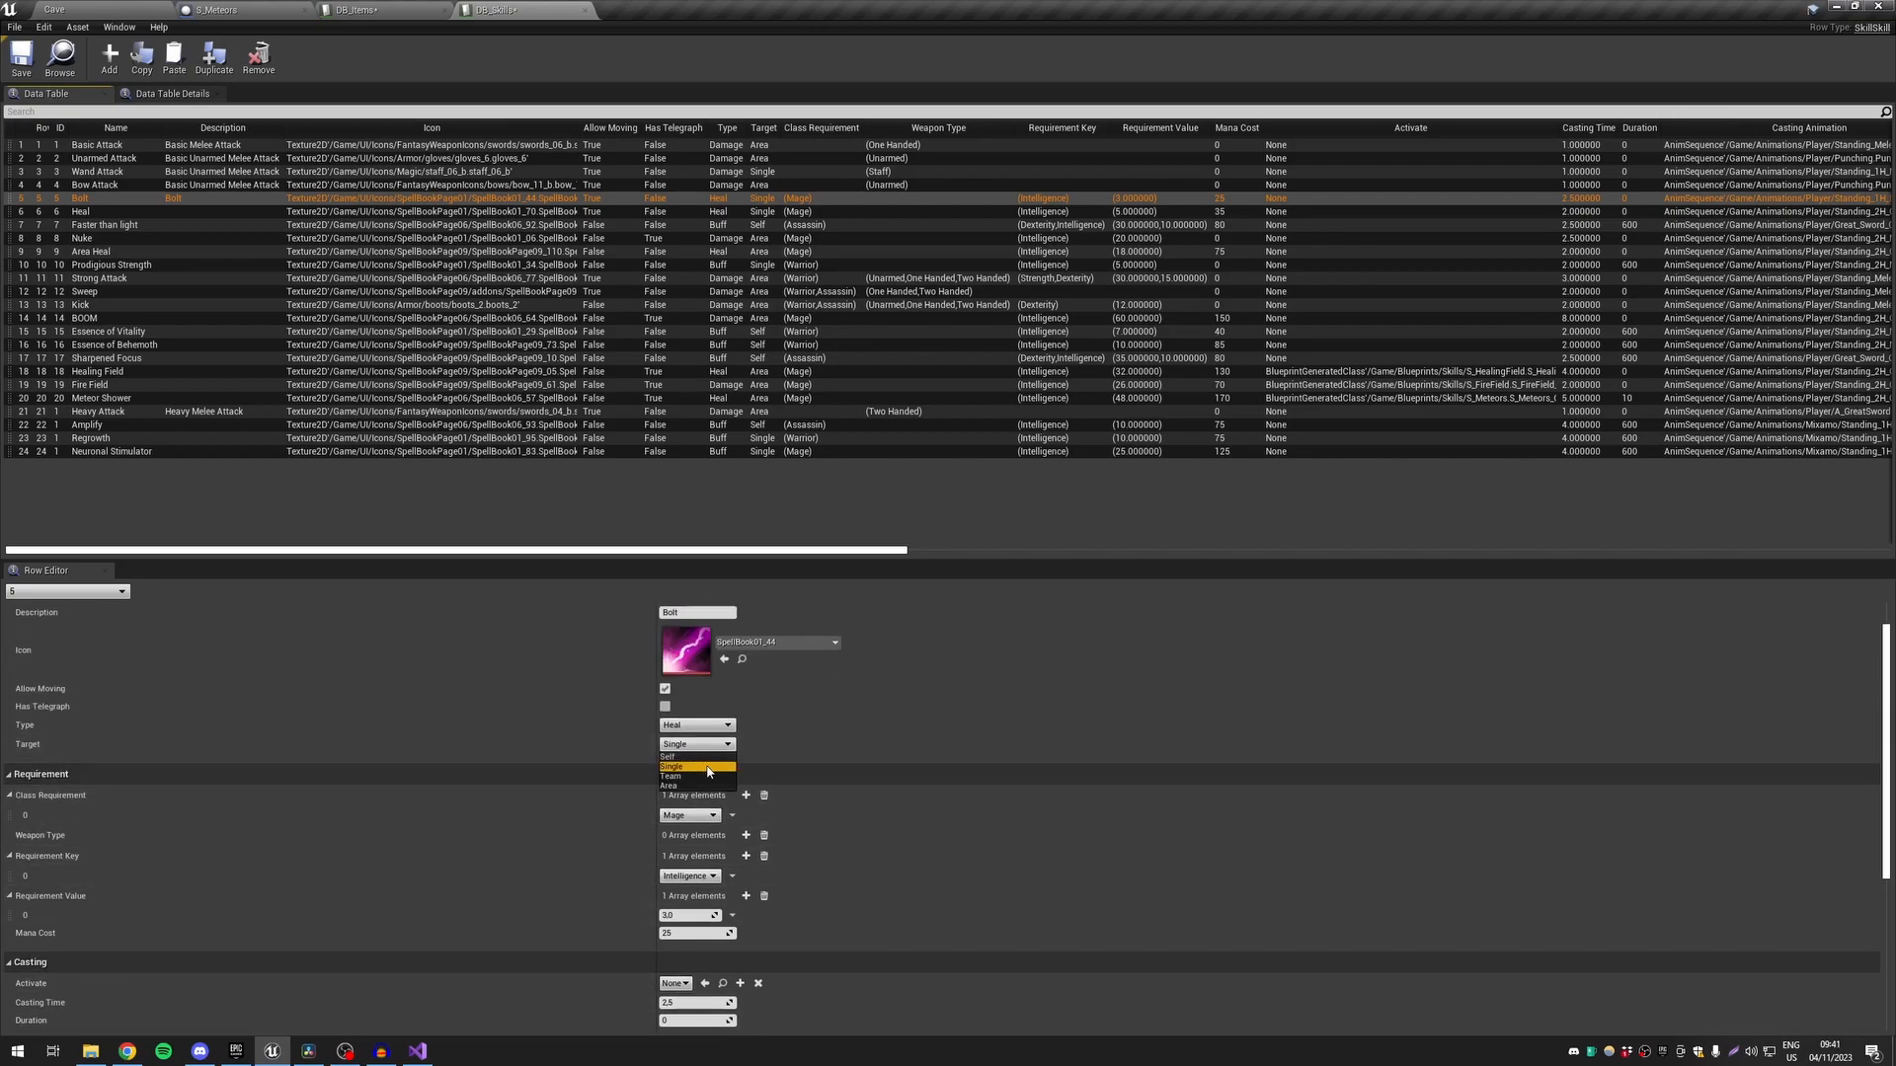
{"action": "left_click", "coordinate": [697, 725]}
{"action": "left_click", "coordinate": [676, 738]}
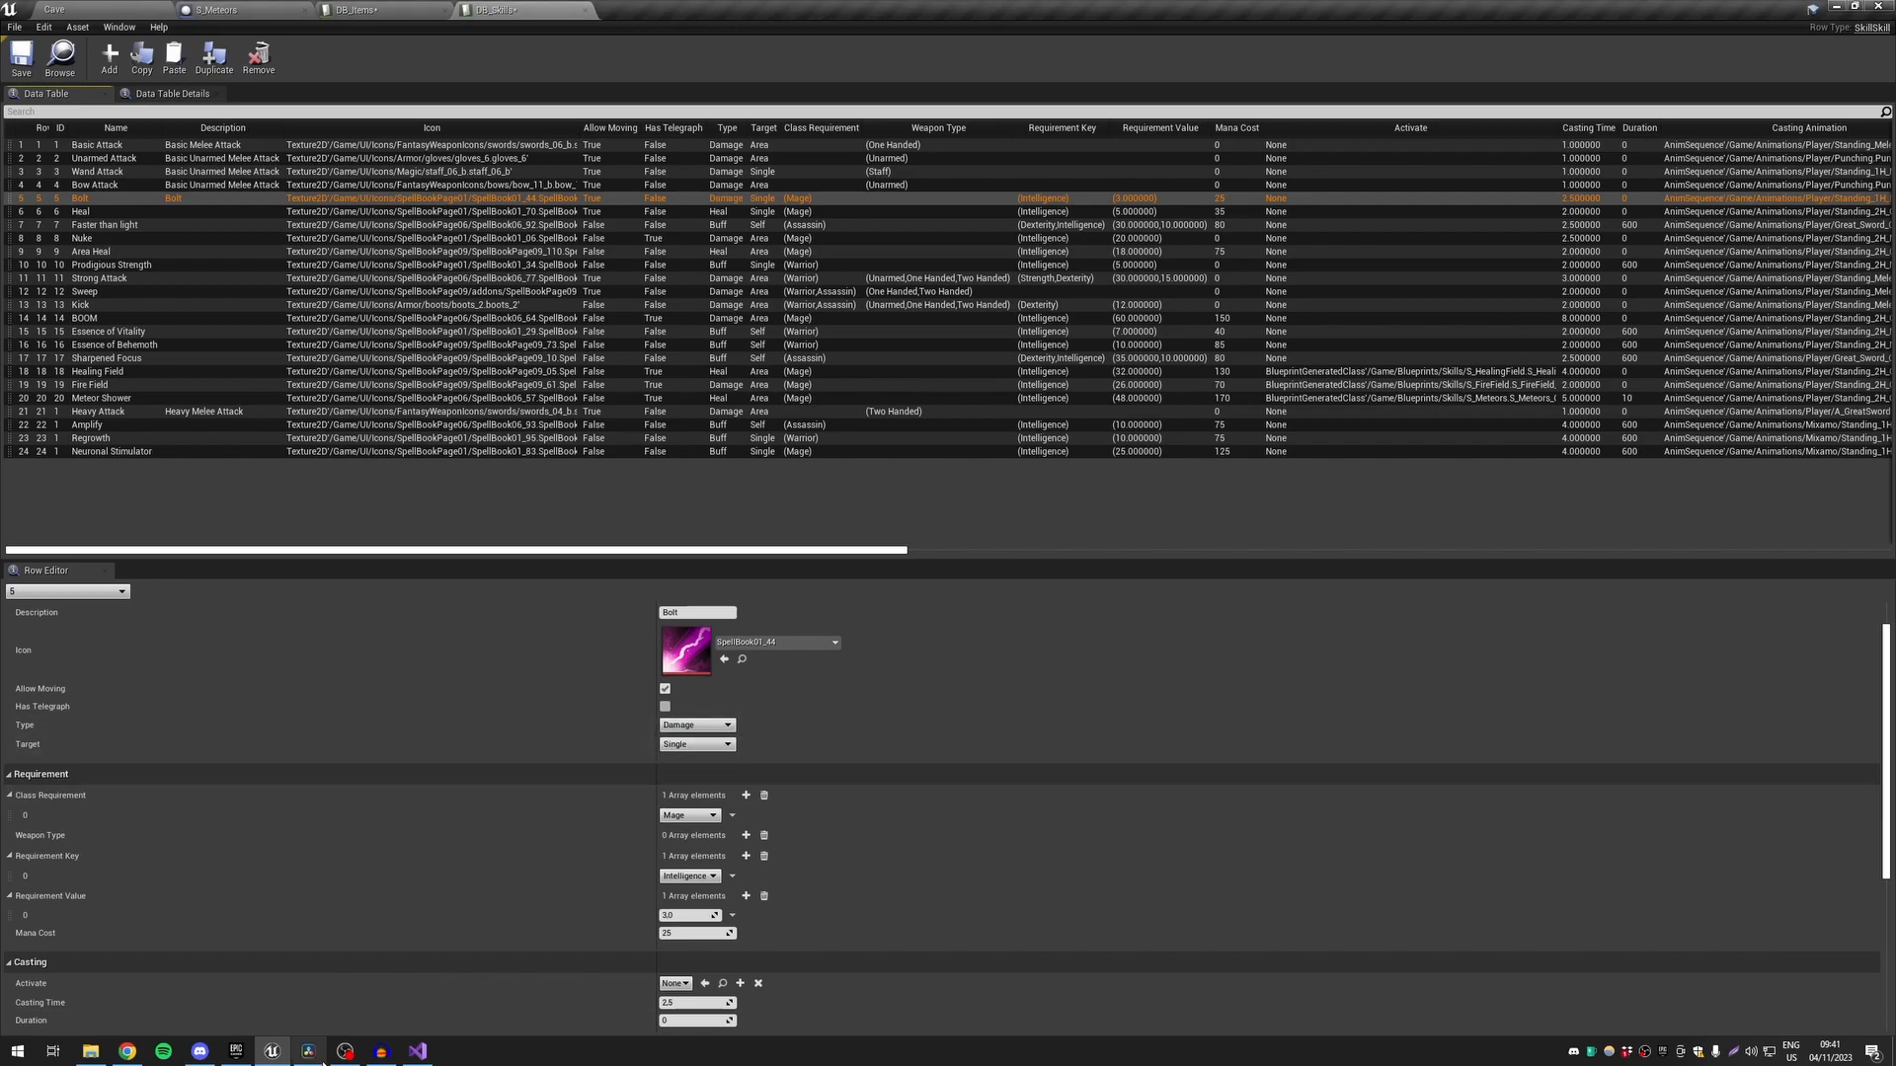
Switch to Visual Studio and examine the ScaleFactor, MinDamage and MaxDamage properties with their edit conditions in Skill.h
{"action": "left_click", "coordinate": [427, 1060]}
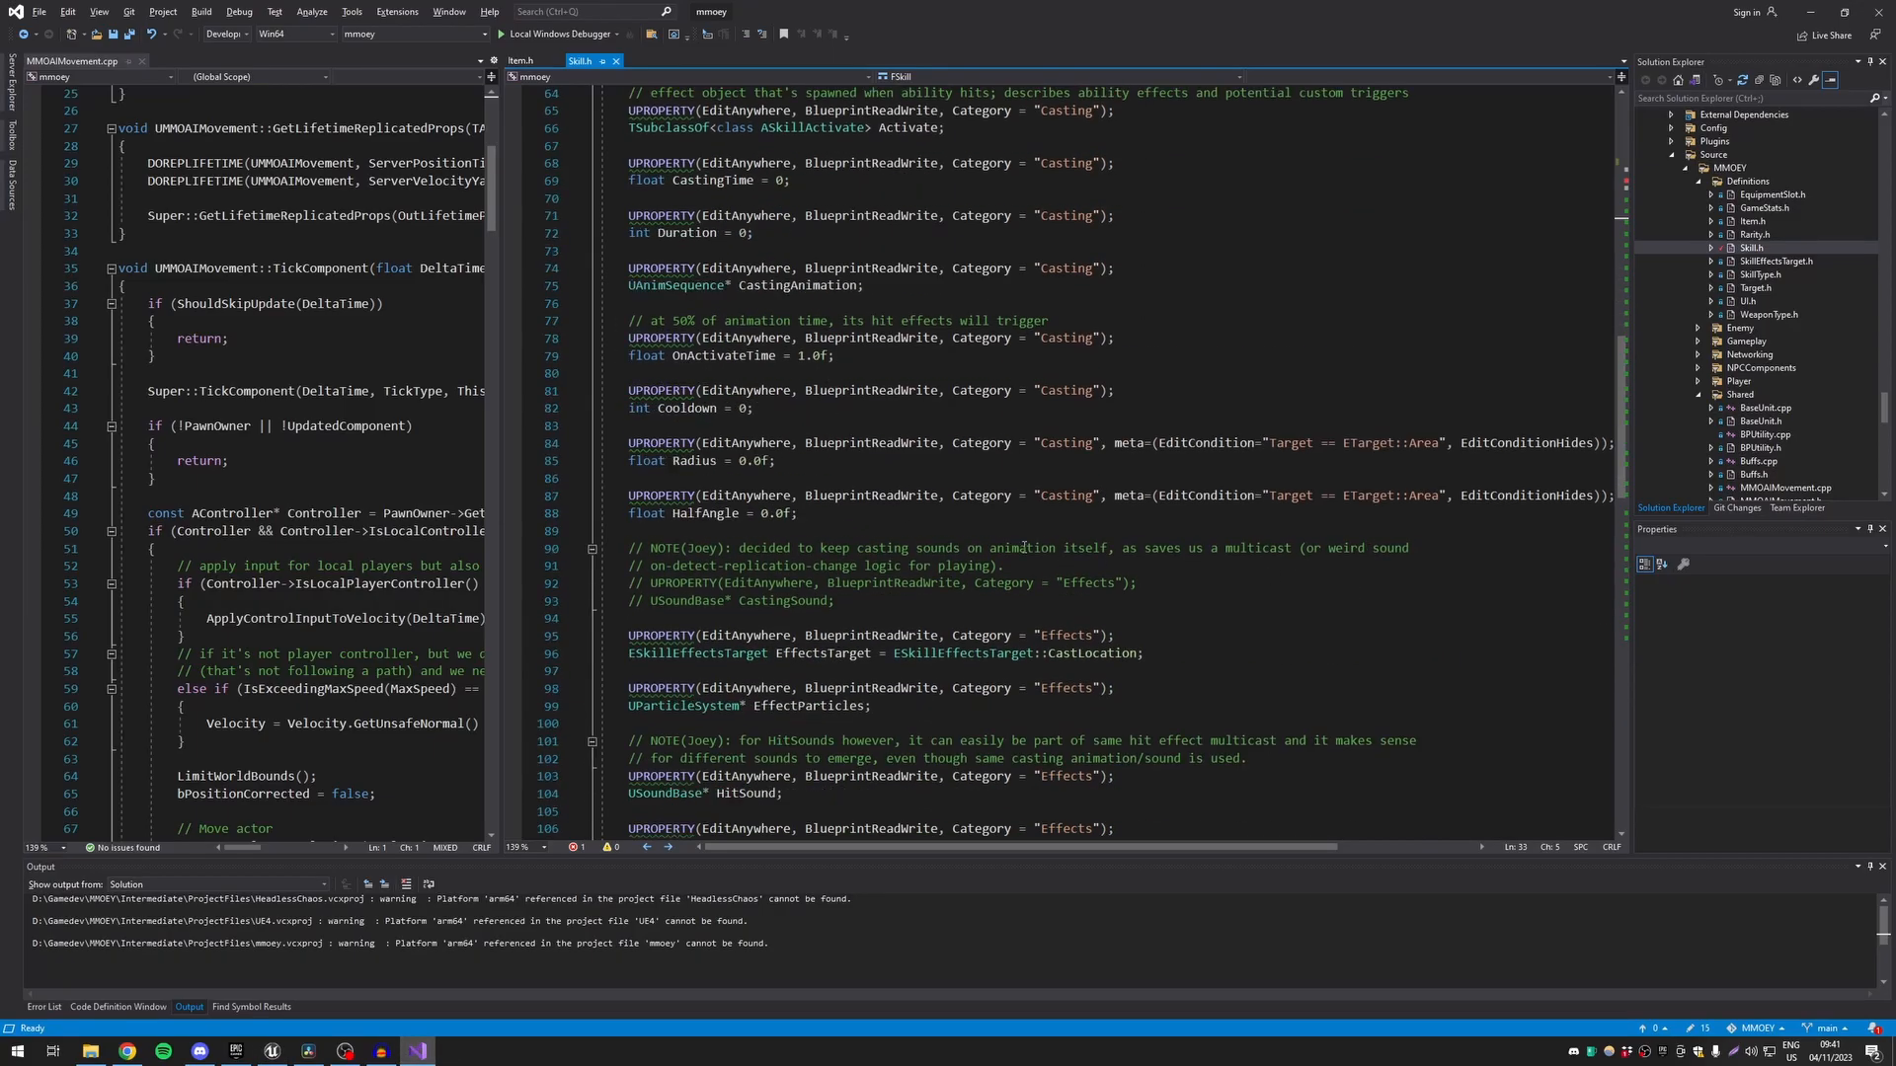
{"action": "scroll", "coordinate": [1062, 553], "scroll_direction": "down", "scroll_amount": 14}
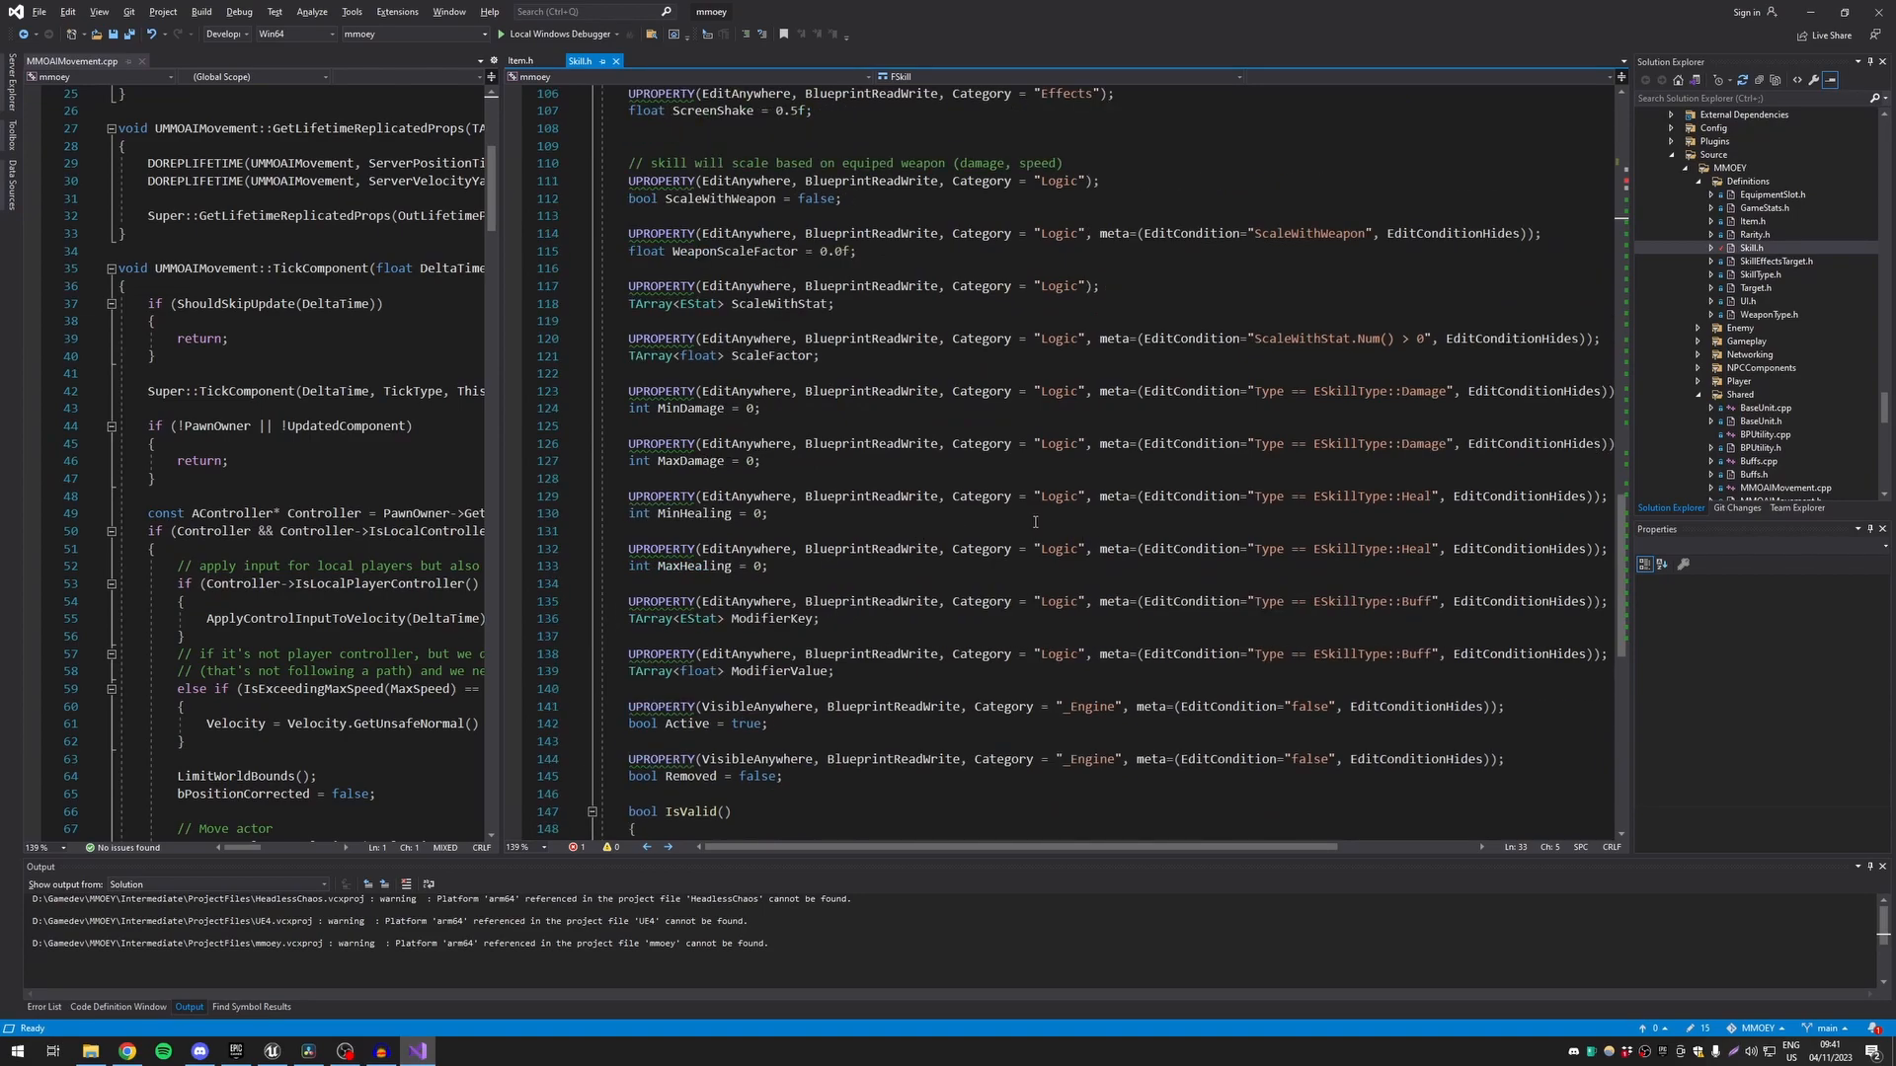
{"action": "left_click_drag", "start_coordinate": [1100, 338], "coordinate": [1351, 340]}
{"action": "left_click_drag", "start_coordinate": [1087, 393], "coordinate": [1300, 392]}
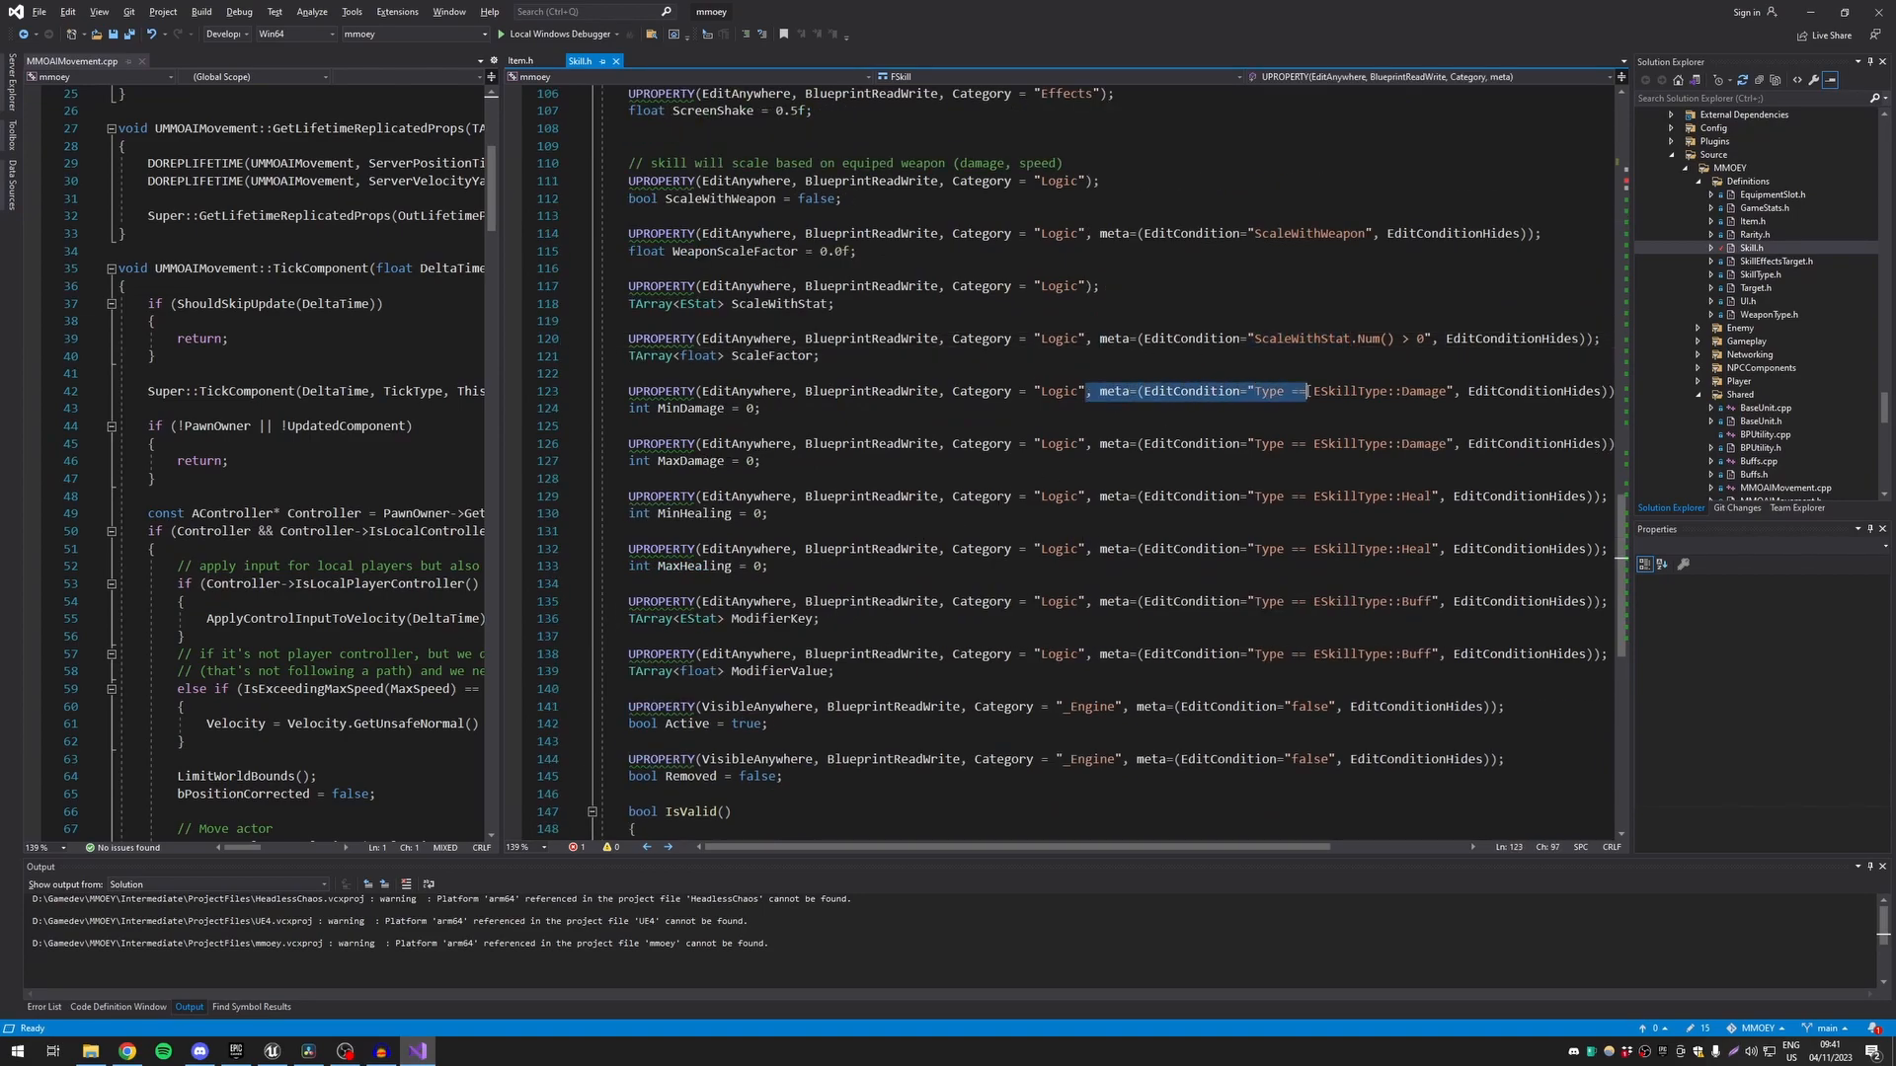
{"action": "double_click", "coordinate": [679, 409]}
{"action": "double_click", "coordinate": [691, 461]}
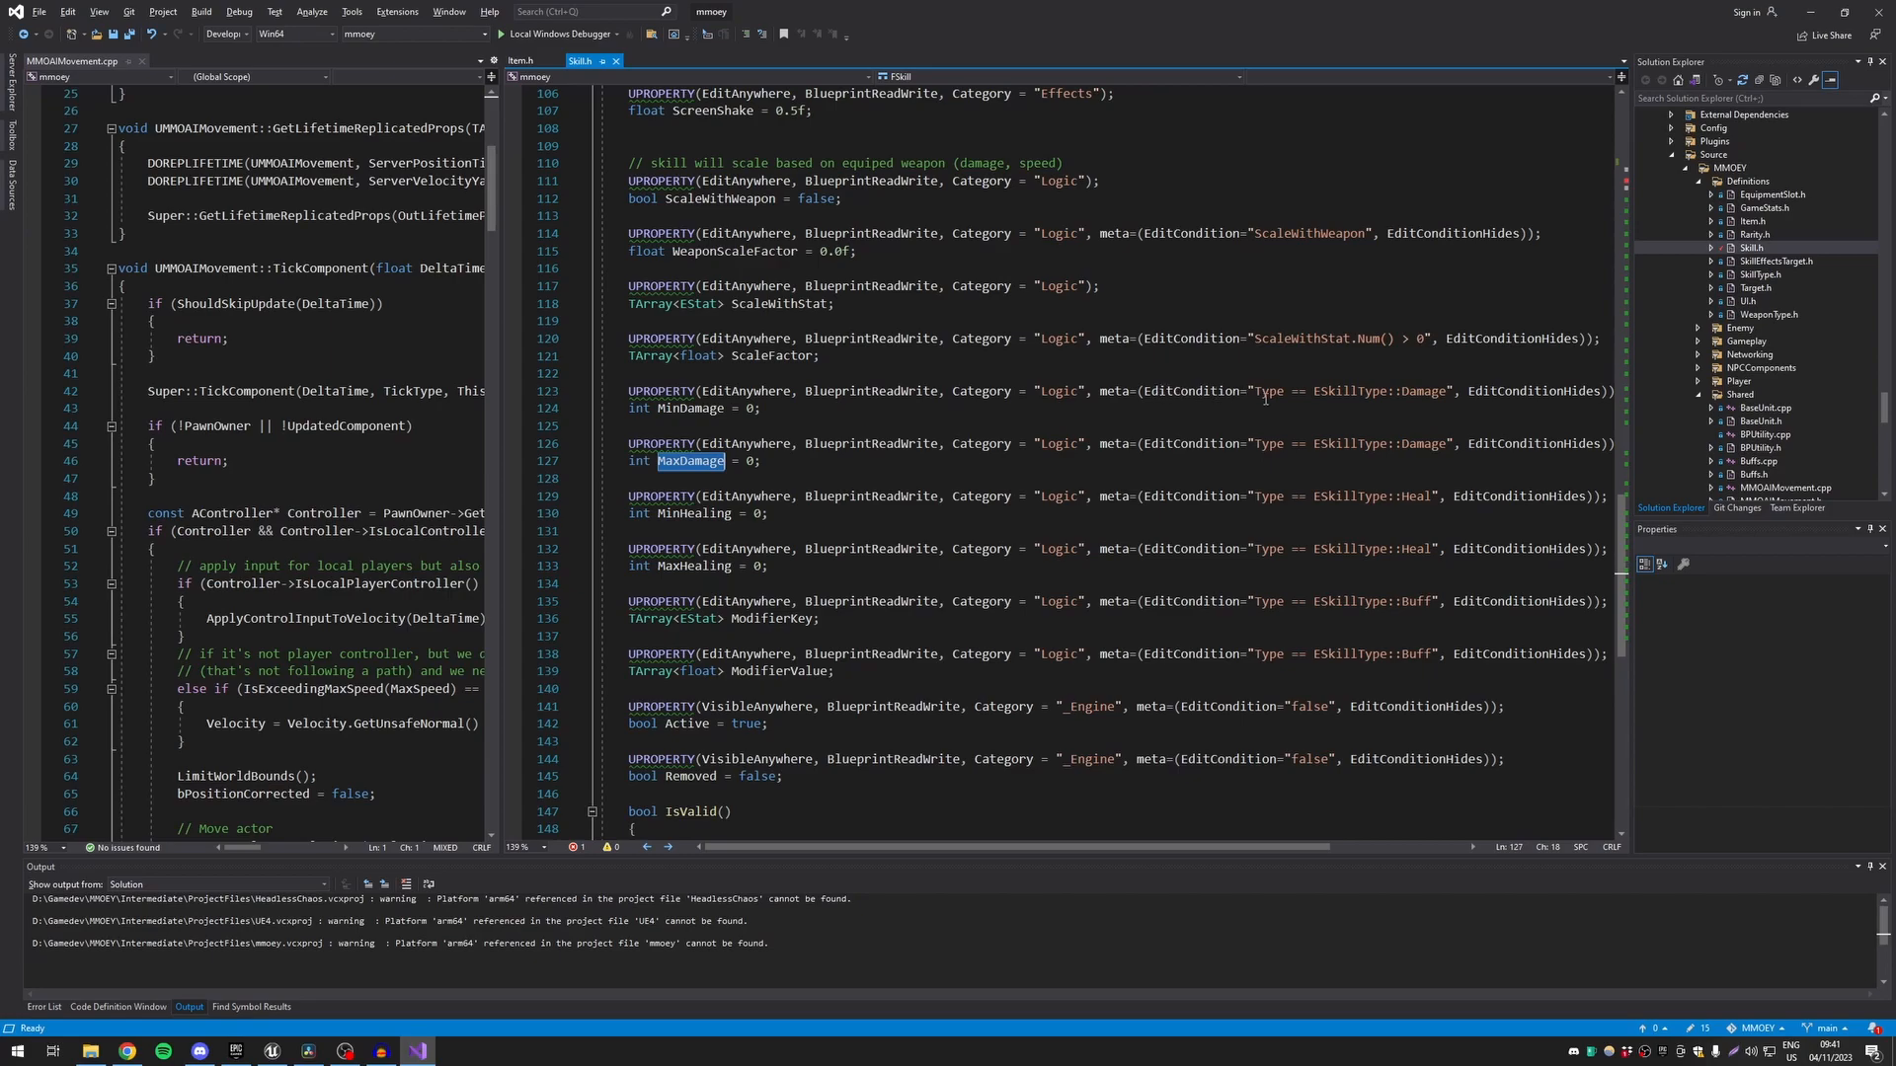
Compare the ESkillType Damage, Heal and Buff edit conditions on the skill struct's Logic properties
{"action": "double_click", "coordinate": [1280, 396]}
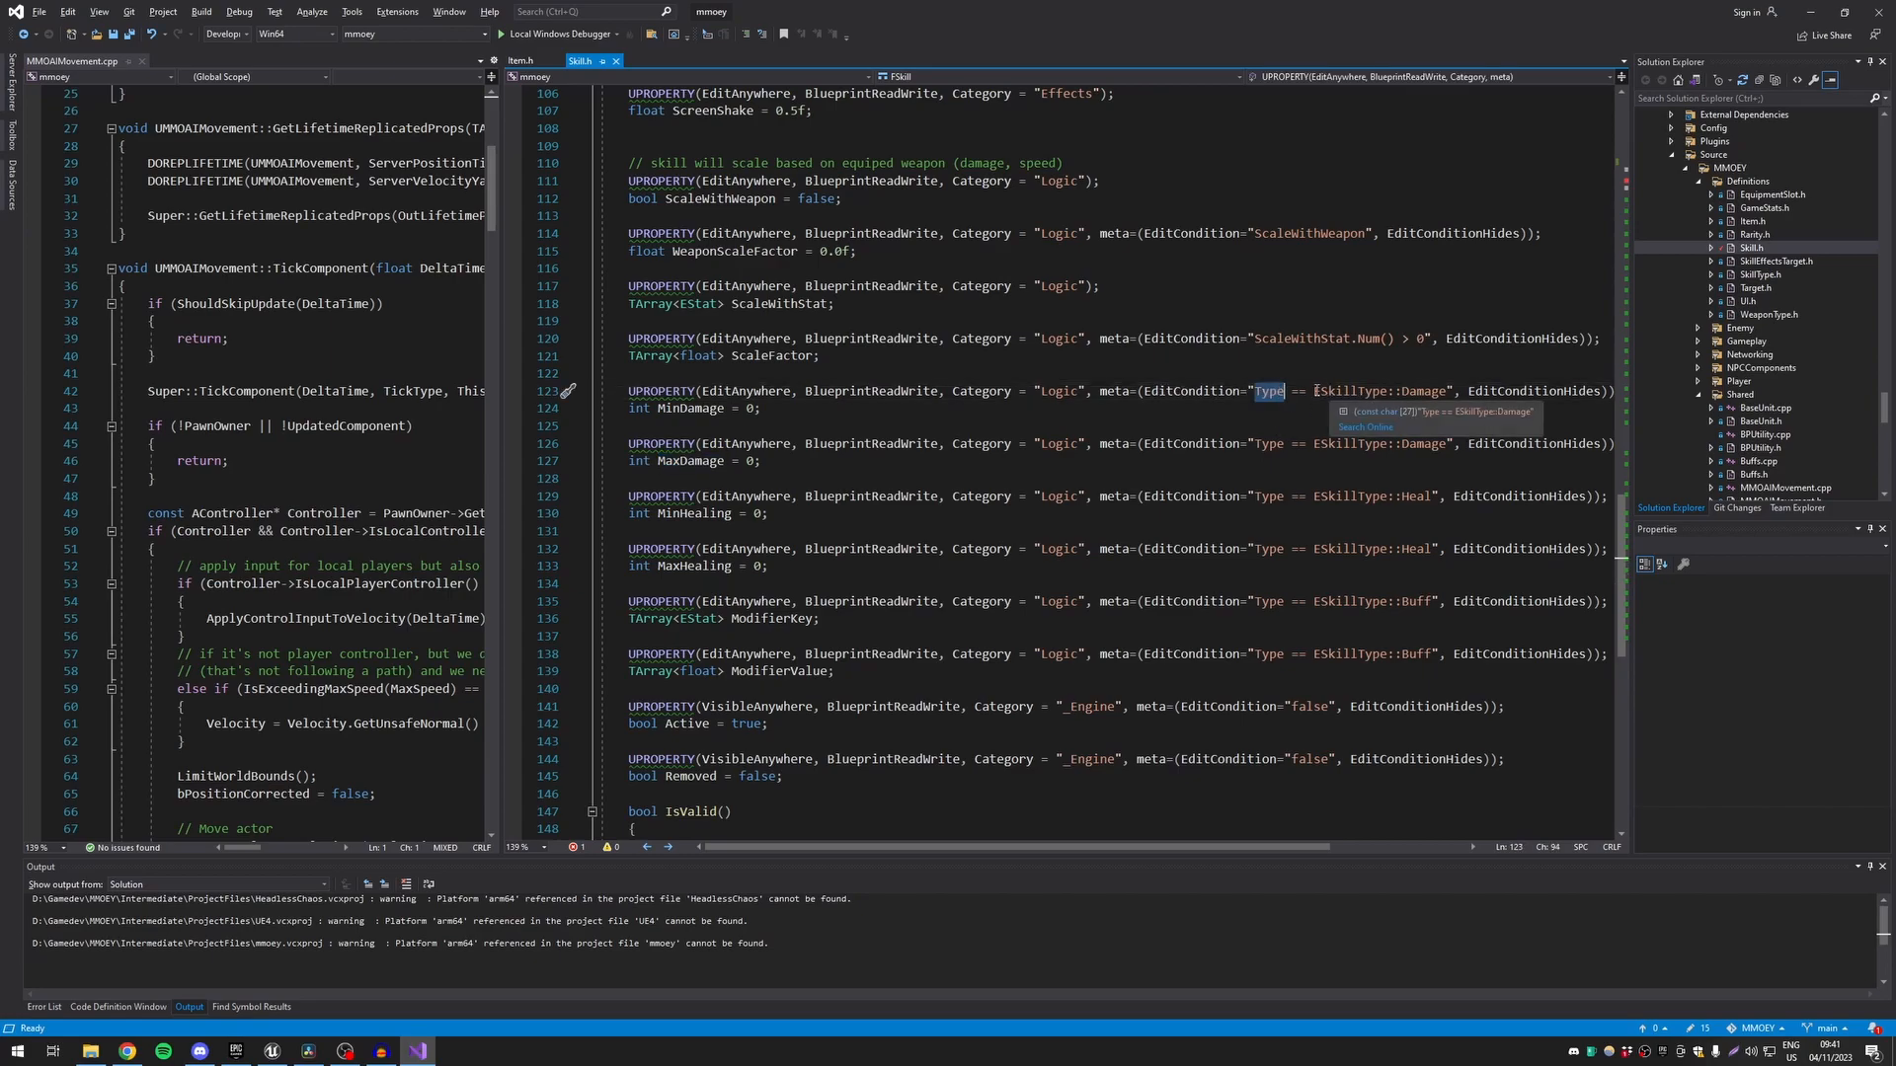
{"action": "left_click_drag", "start_coordinate": [1314, 393], "coordinate": [1448, 394]}
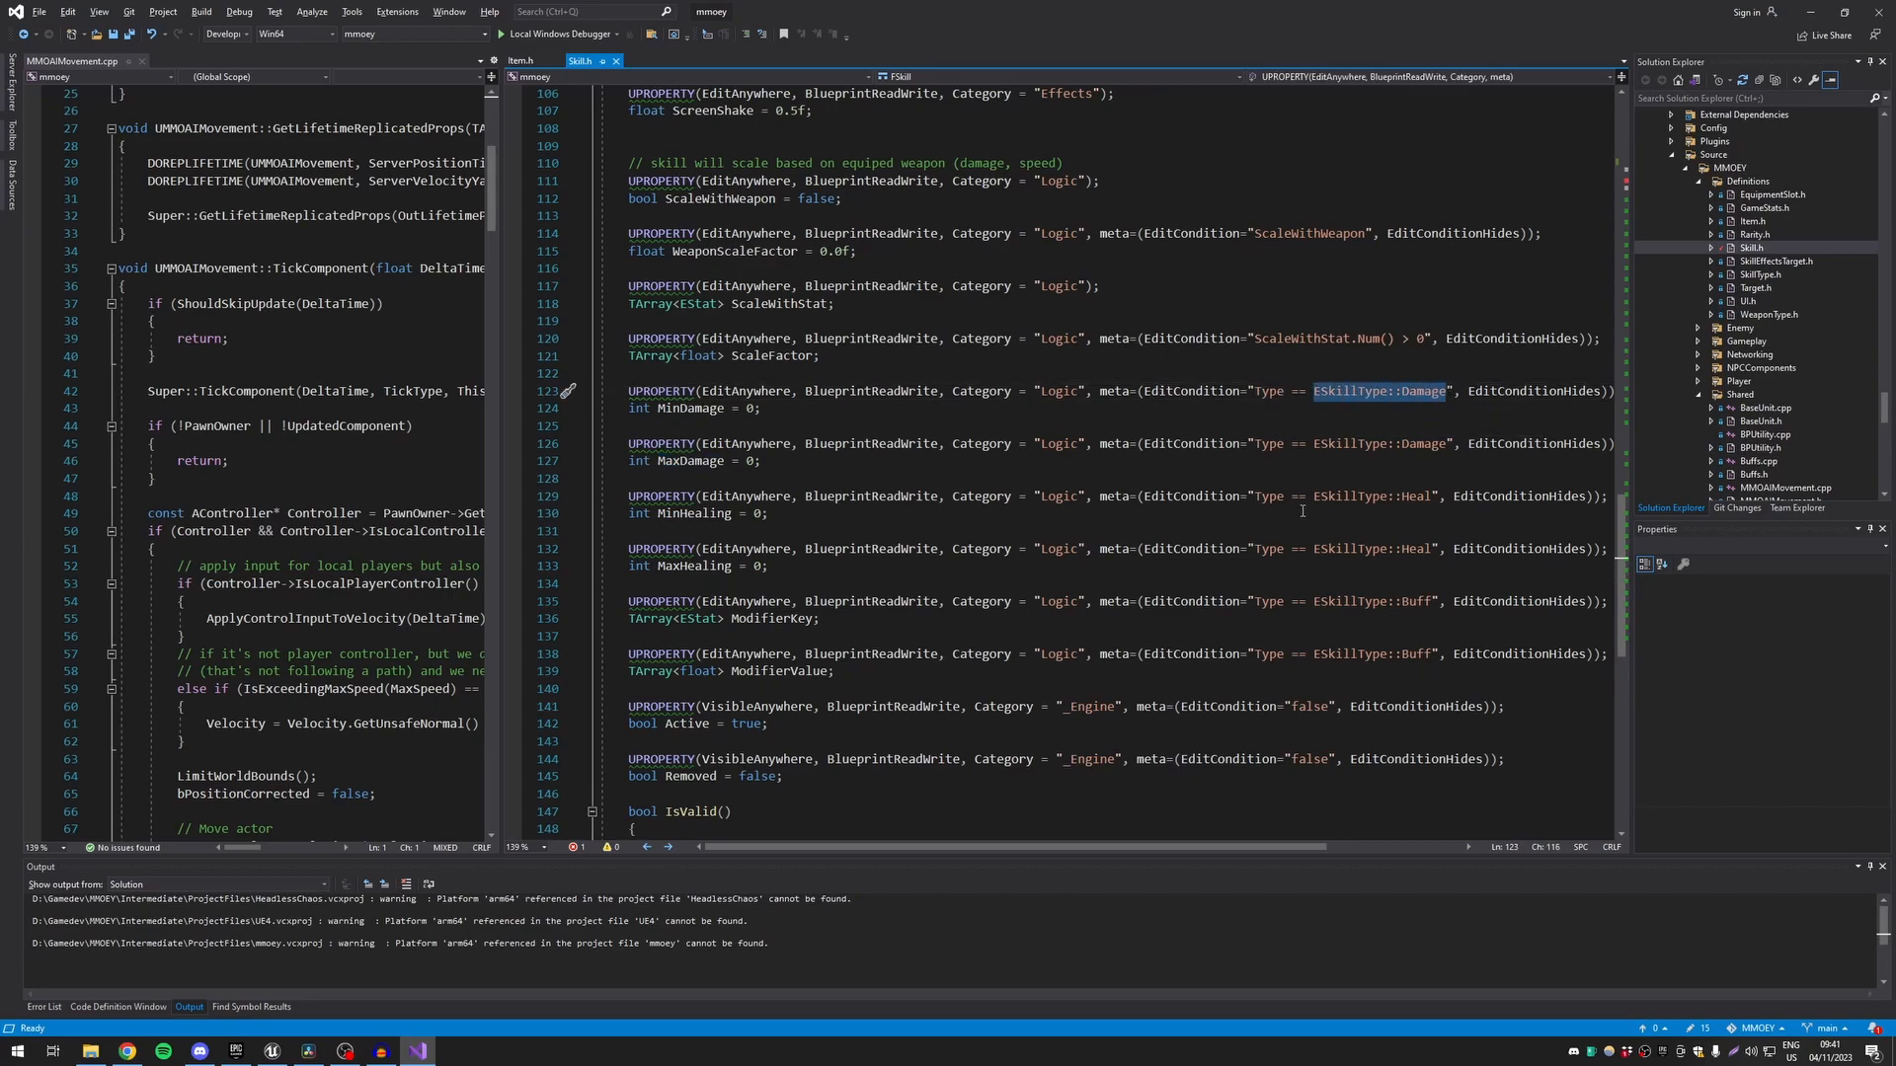
{"action": "left_click_drag", "start_coordinate": [1315, 497], "coordinate": [1440, 497]}
{"action": "left_click_drag", "start_coordinate": [1379, 604], "coordinate": [1404, 605]}
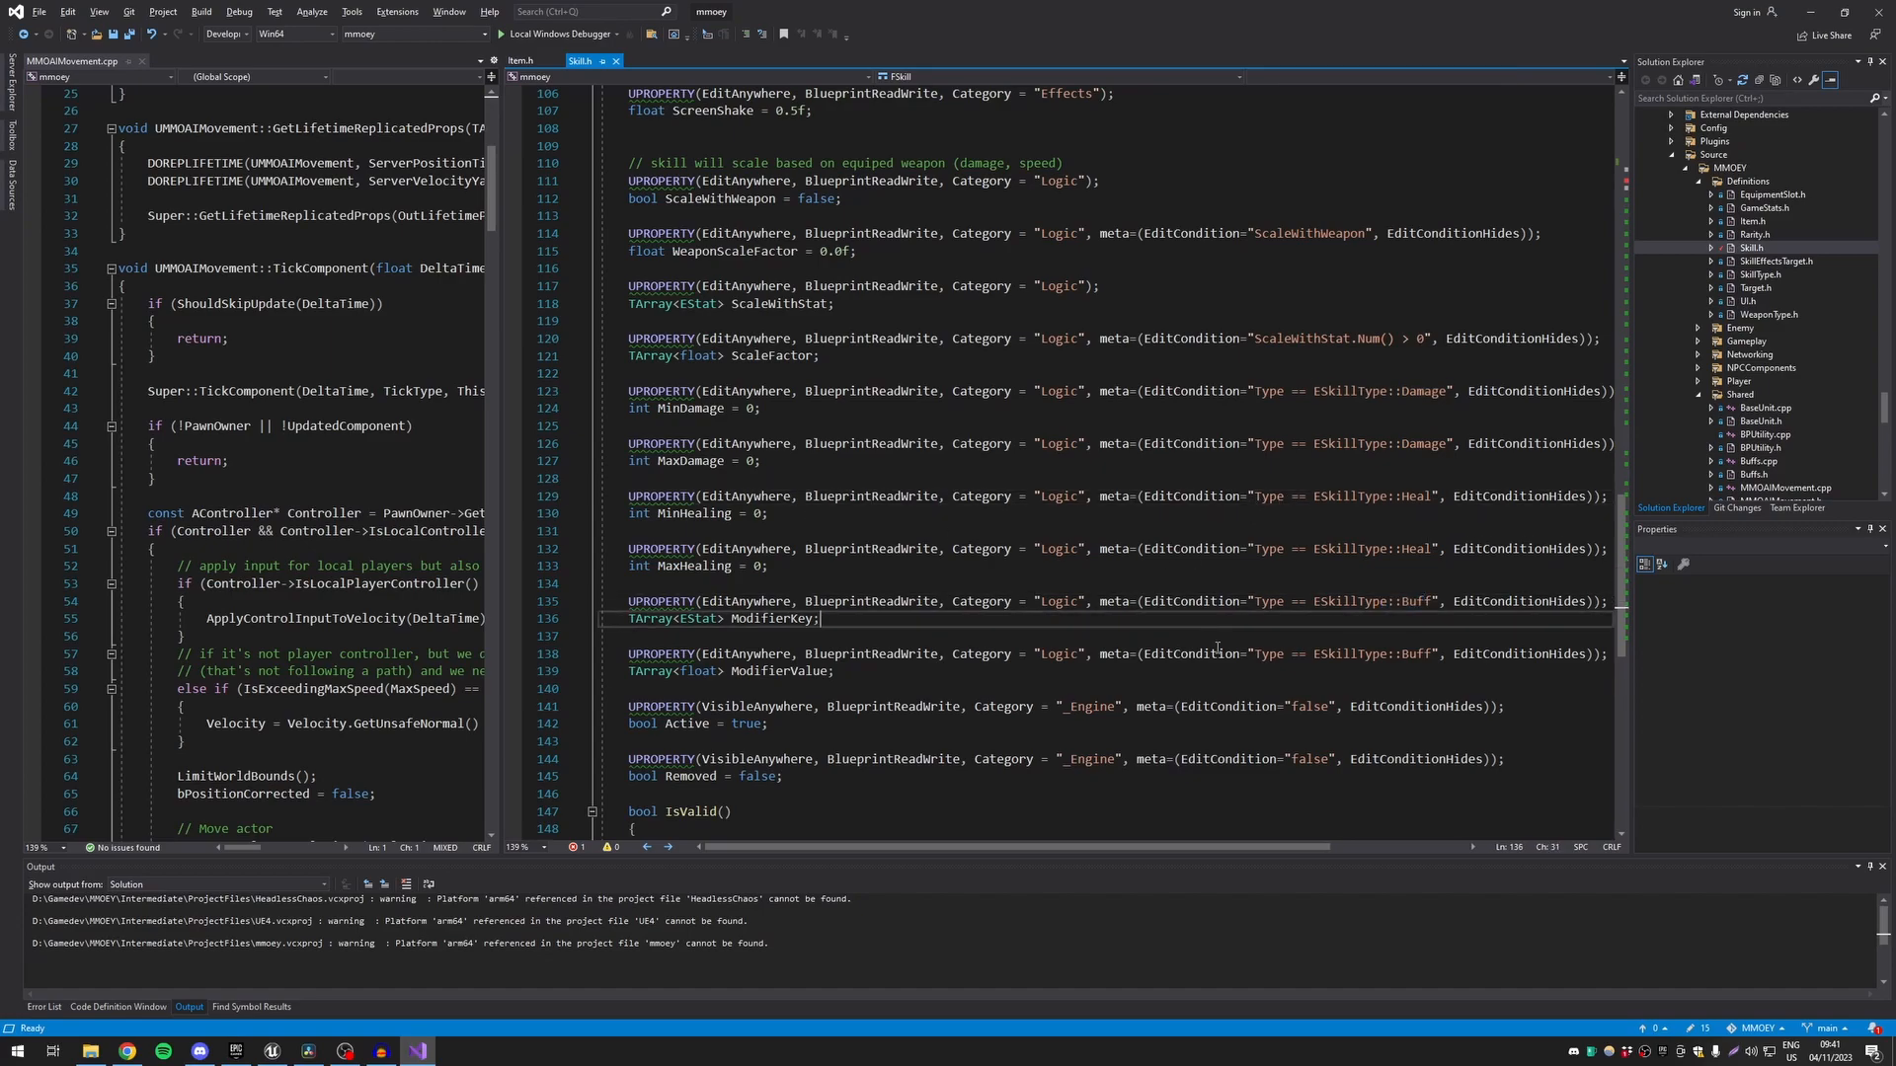
Return to DB_Skills in Unreal Editor and add two entries to Bolt's Scale with Stat array
{"action": "key", "text": "alt+Tab"}
{"action": "scroll", "coordinate": [383, 856], "scroll_direction": "down", "scroll_amount": 10}
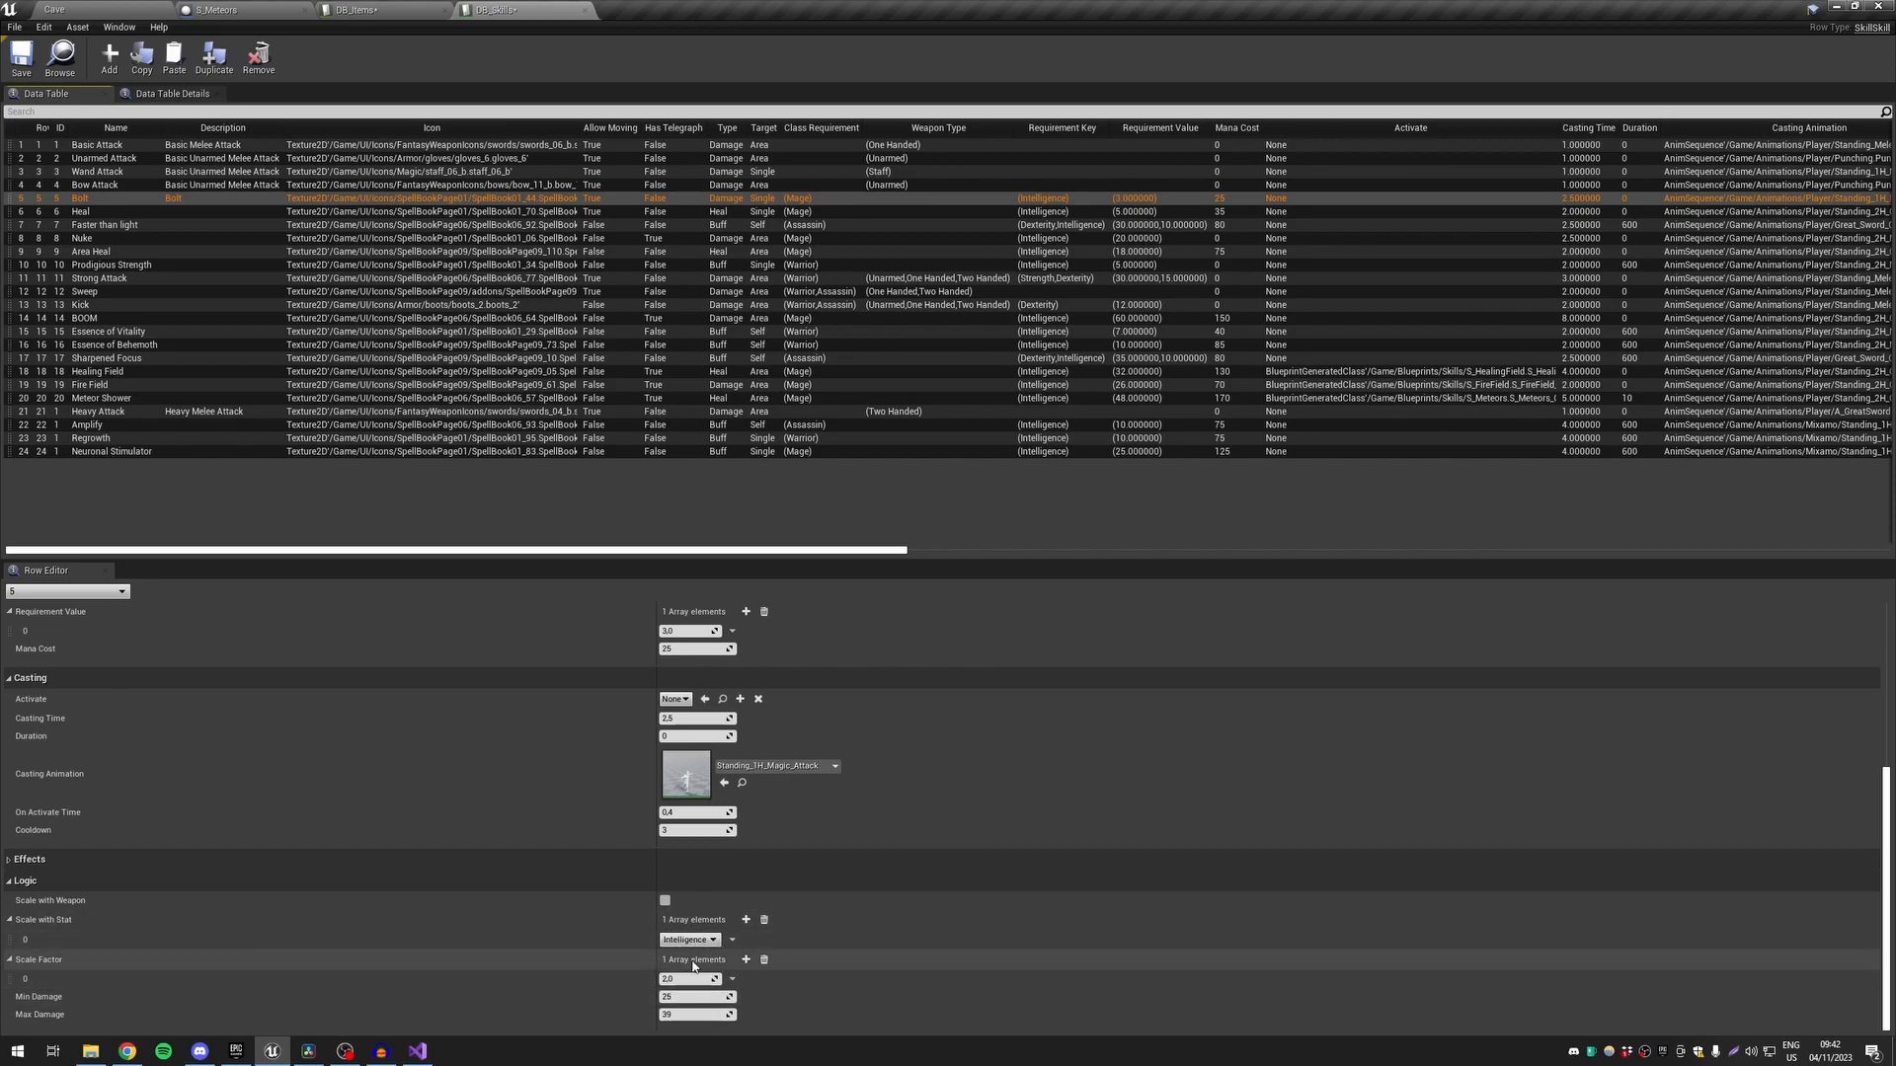
{"action": "left_click", "coordinate": [745, 919]}
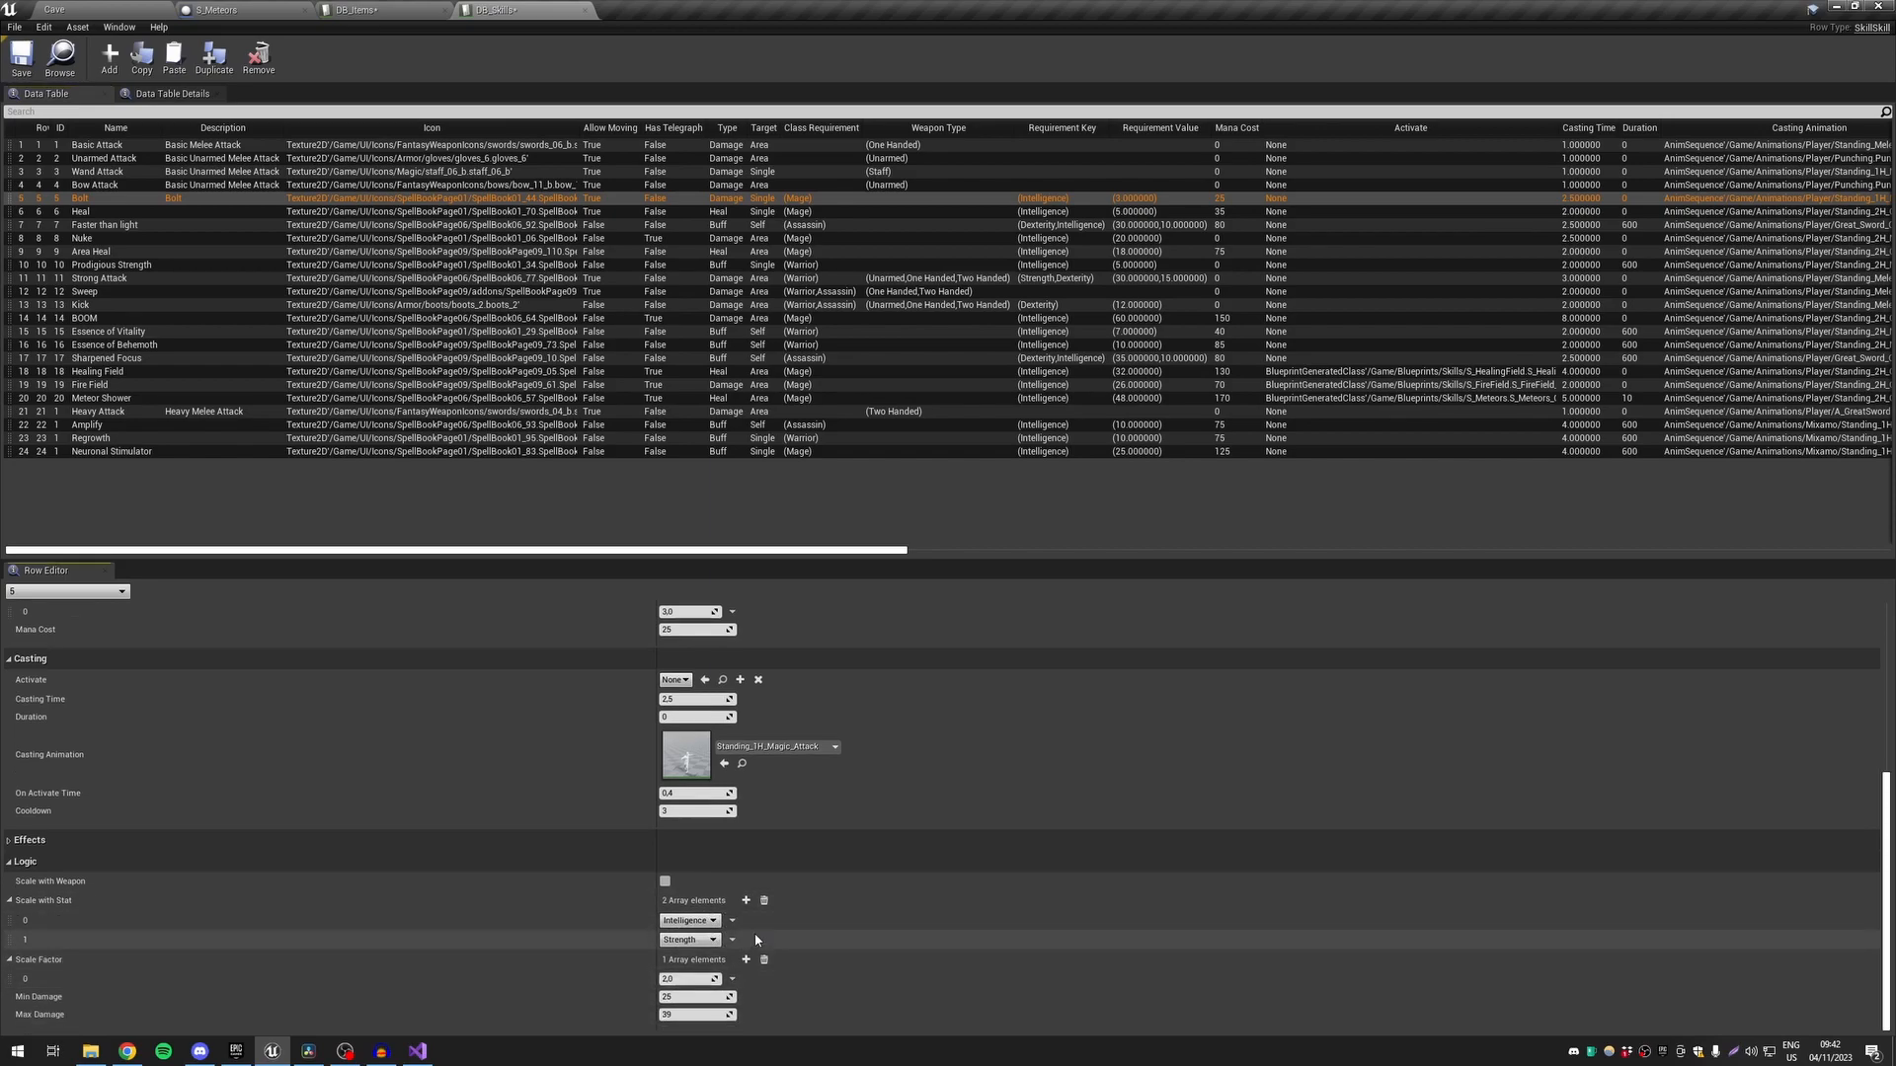
{"action": "left_click", "coordinate": [746, 899]}
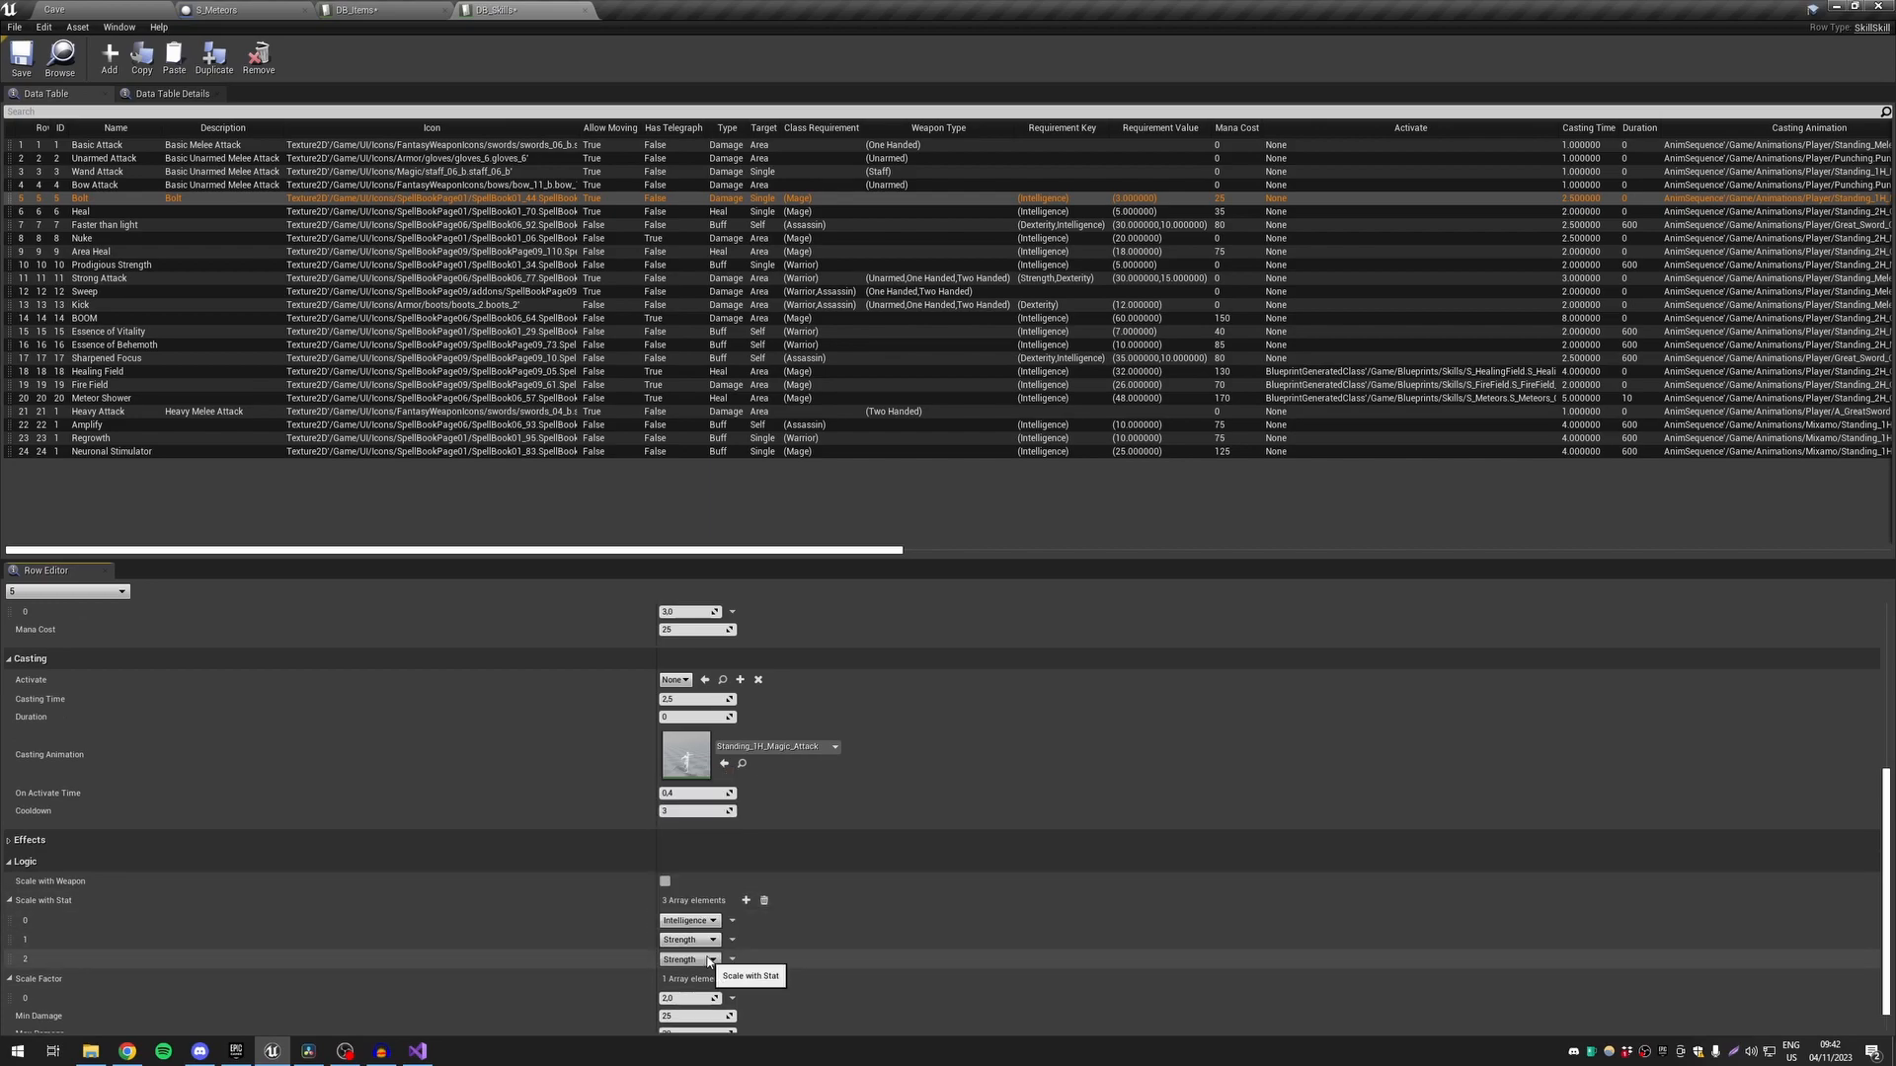
Delete the two added Strength entries from Bolt's Scale with Stat array
{"action": "left_click", "coordinate": [732, 959]}
{"action": "left_click", "coordinate": [751, 972]}
{"action": "left_click", "coordinate": [732, 939]}
{"action": "left_click", "coordinate": [754, 970]}
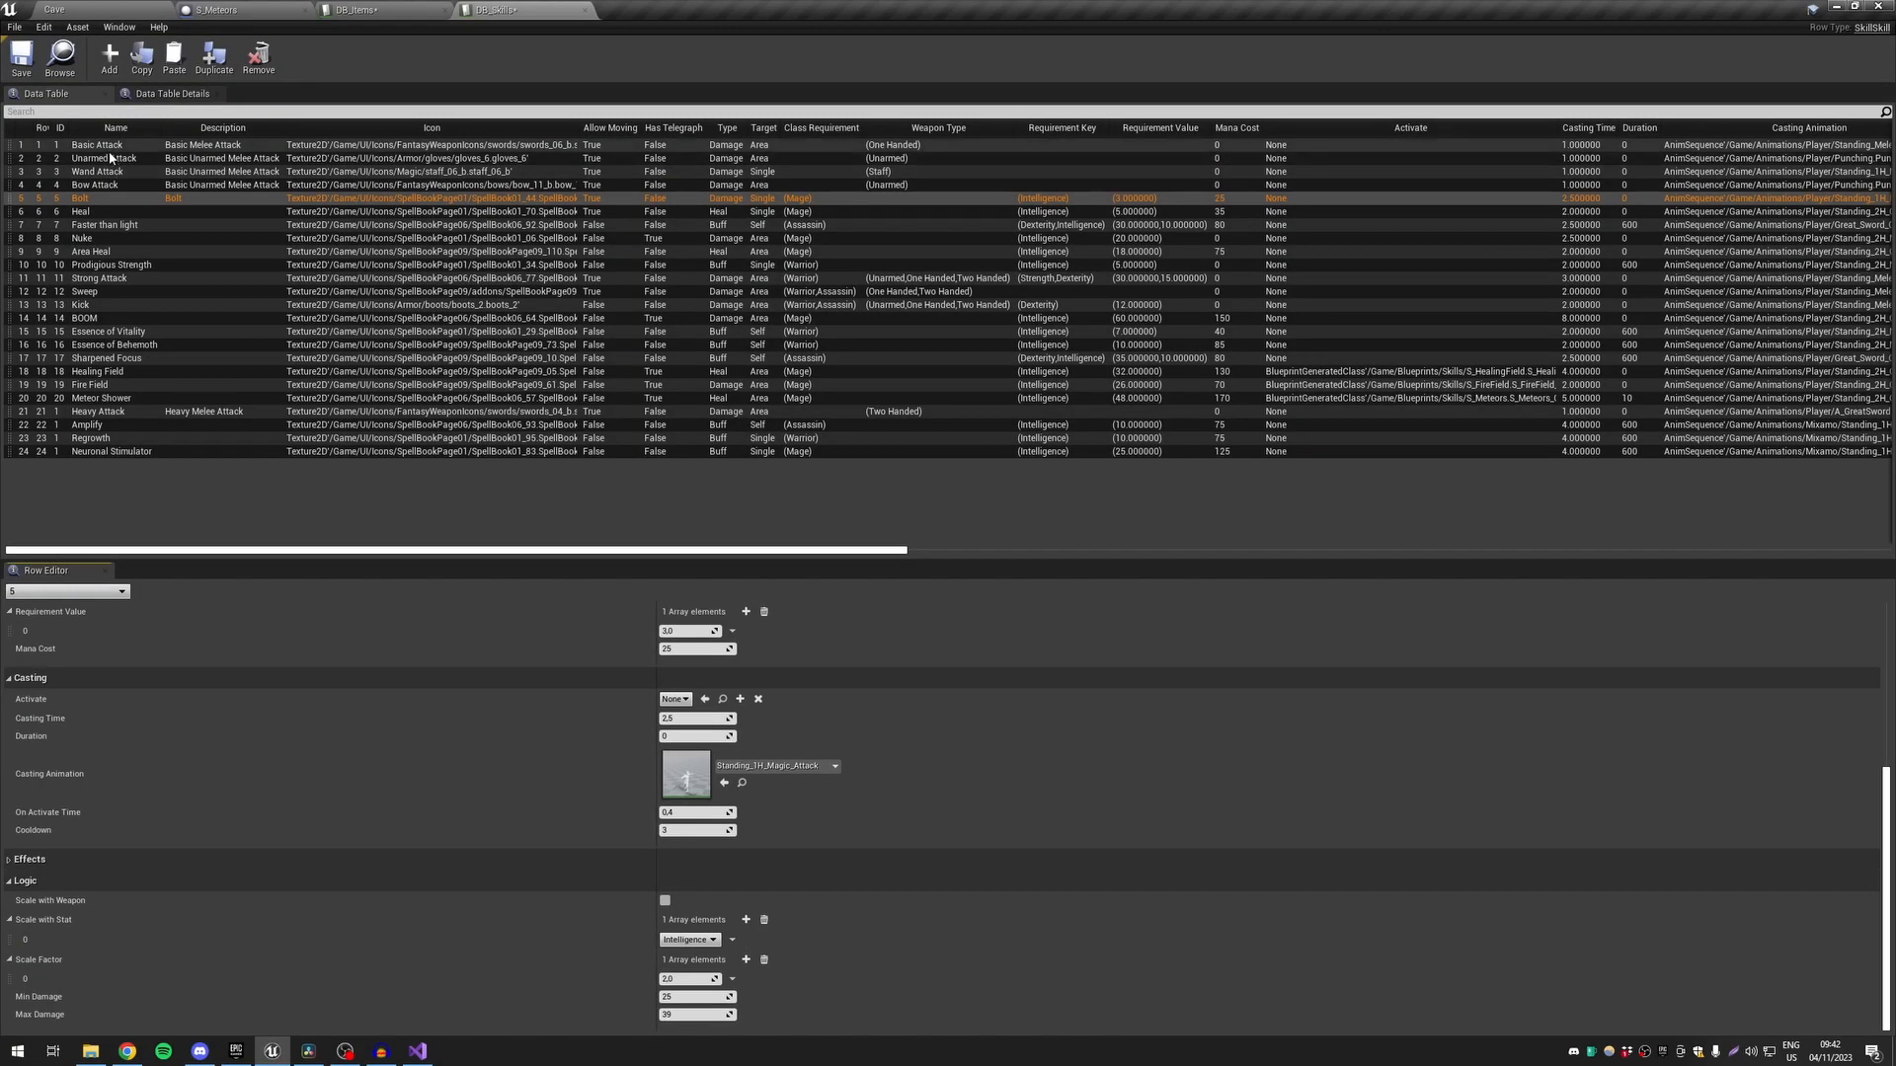
Compare the weapon and stat scaling settings of the Basic Attack and Unarmed Attack rows
{"action": "left_click", "coordinate": [103, 146]}
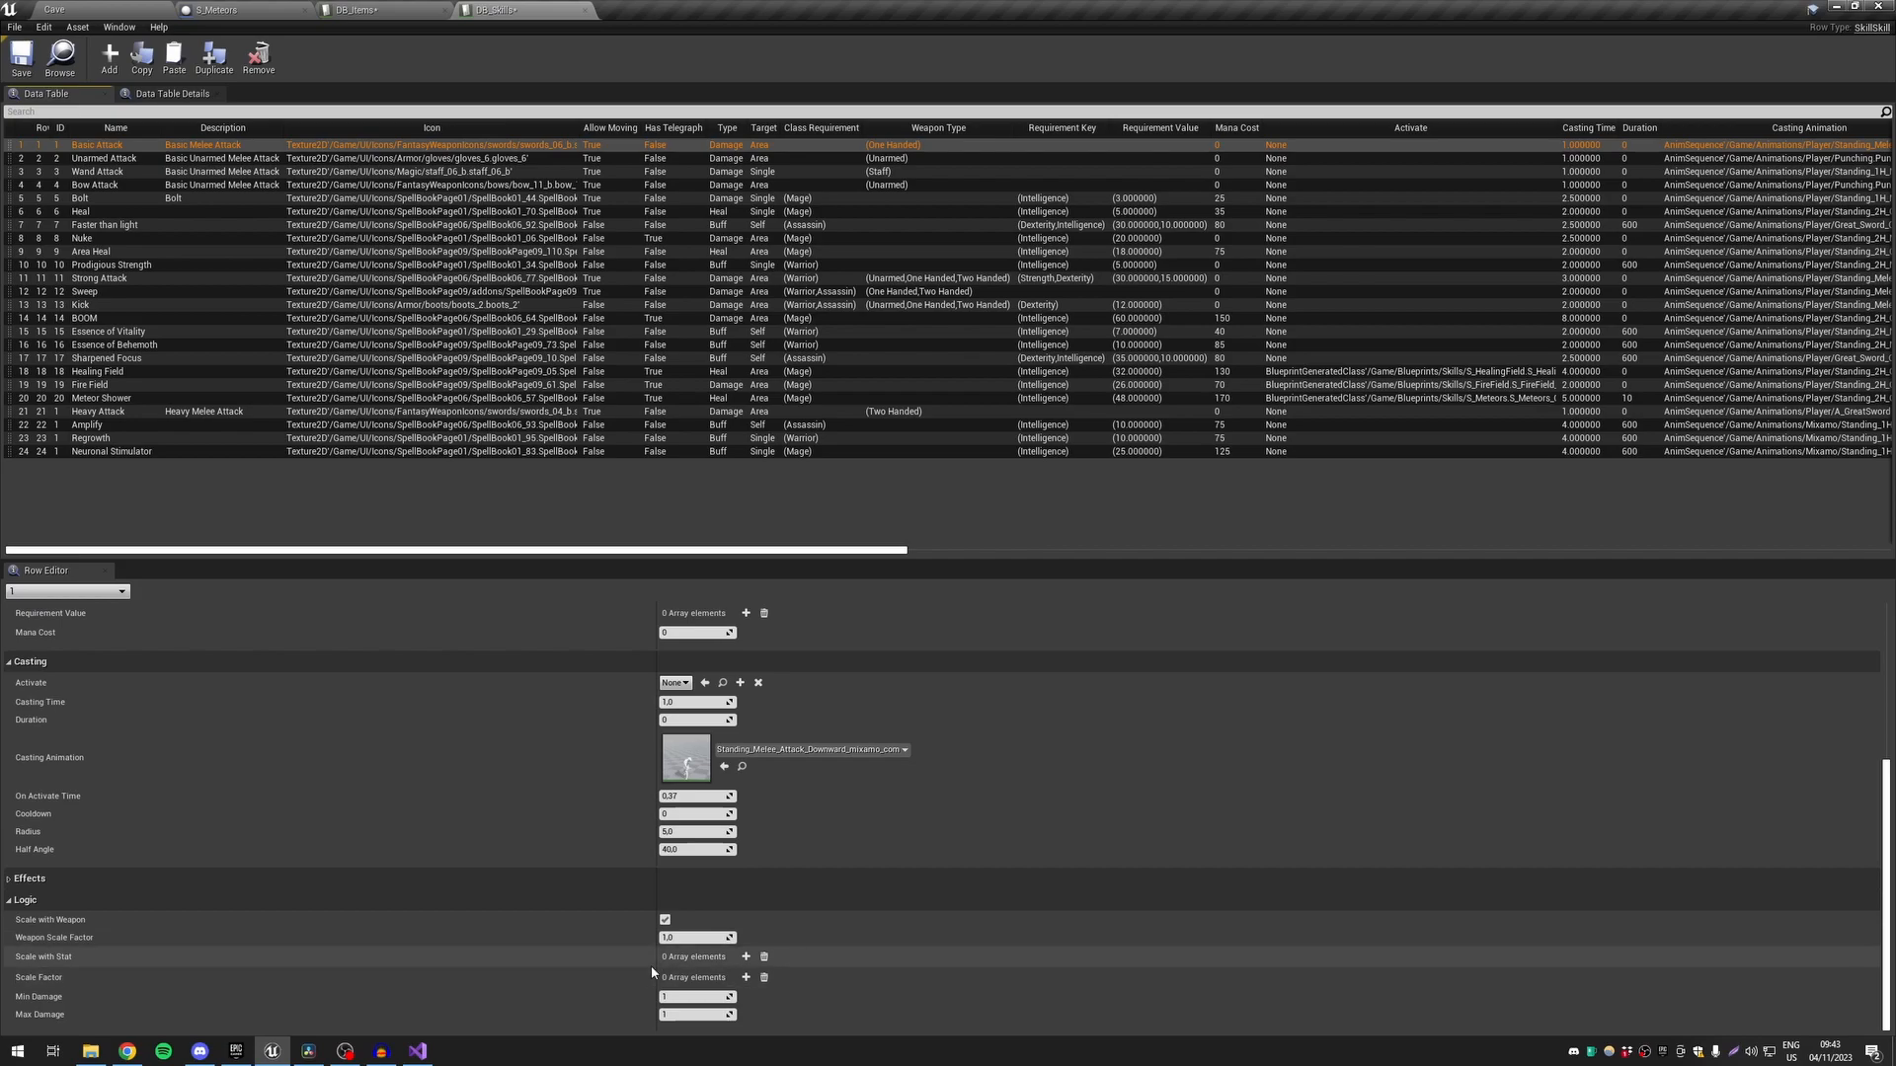
{"action": "left_click", "coordinate": [159, 161]}
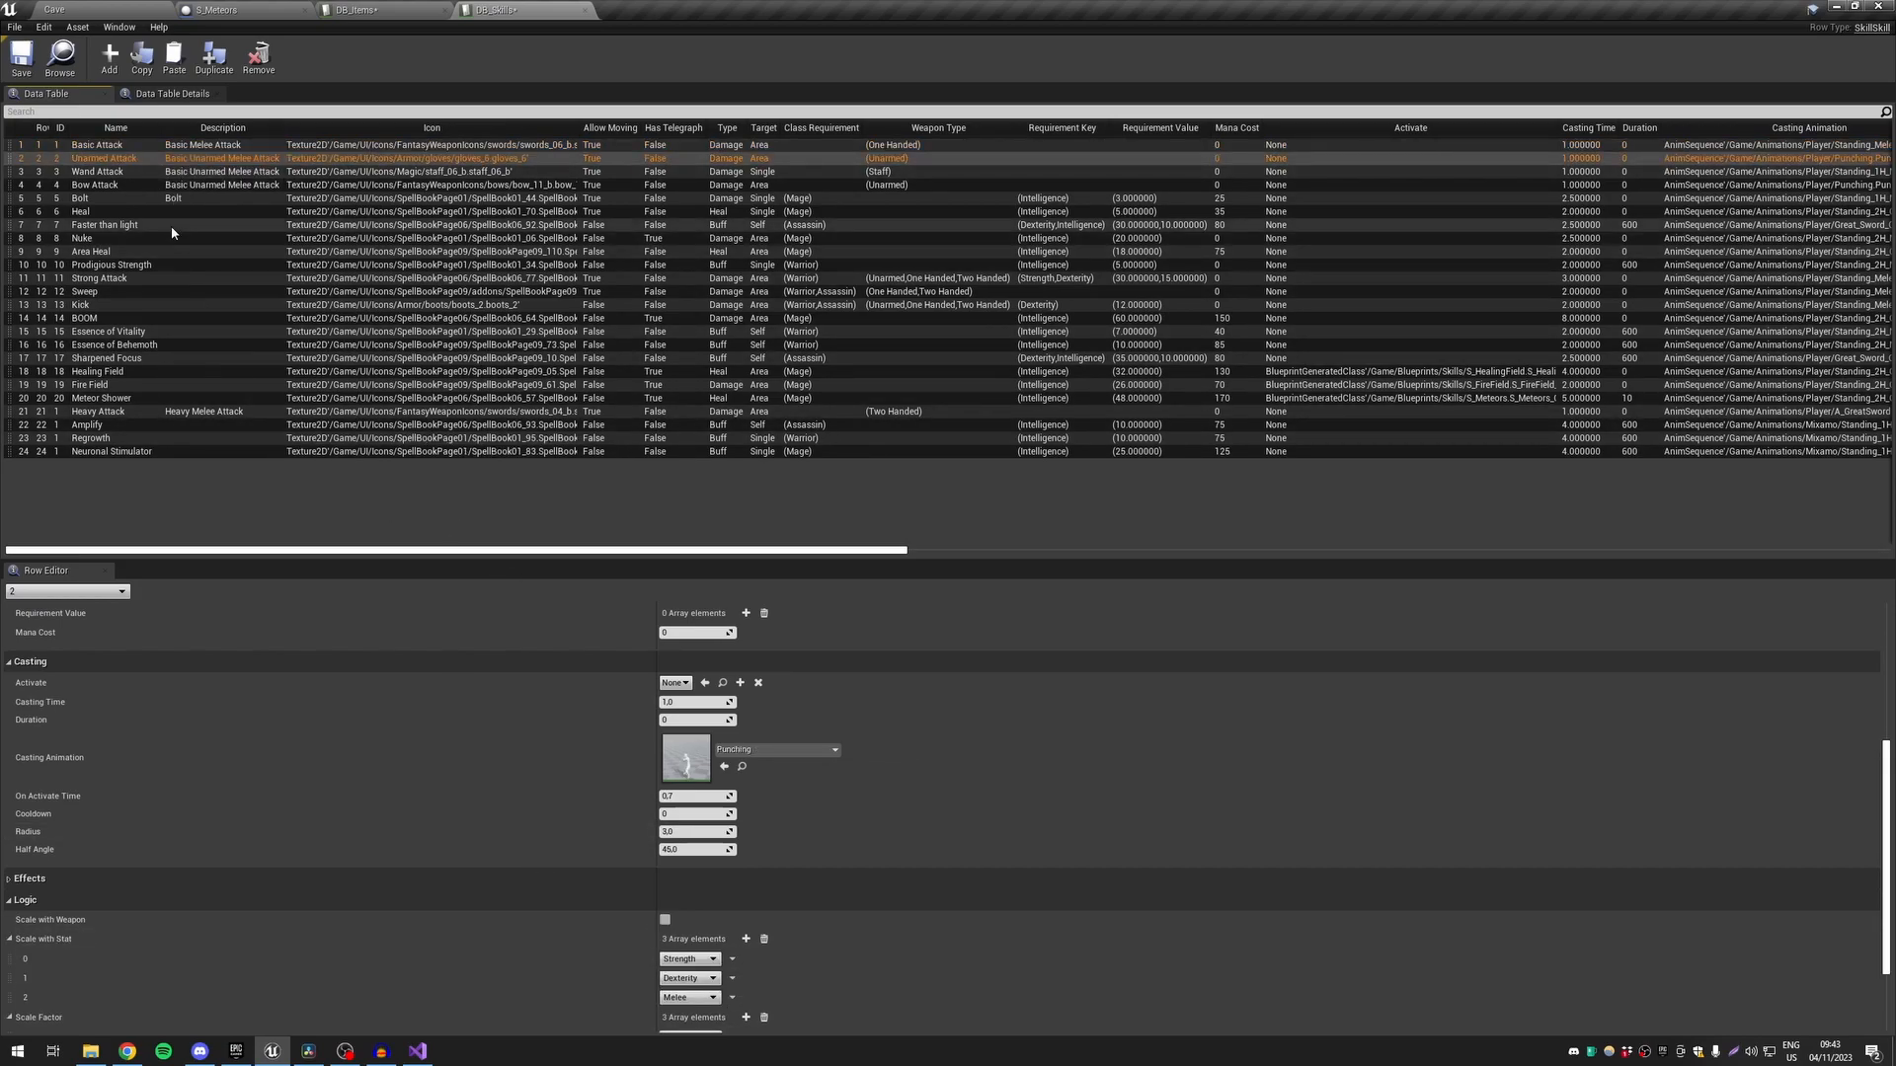
Compare the weapon scaling, stat scaling and damage range of the Unarmed, Wand, Bow and Basic Attack rows
{"action": "scroll", "coordinate": [494, 943], "scroll_direction": "down", "scroll_amount": 2}
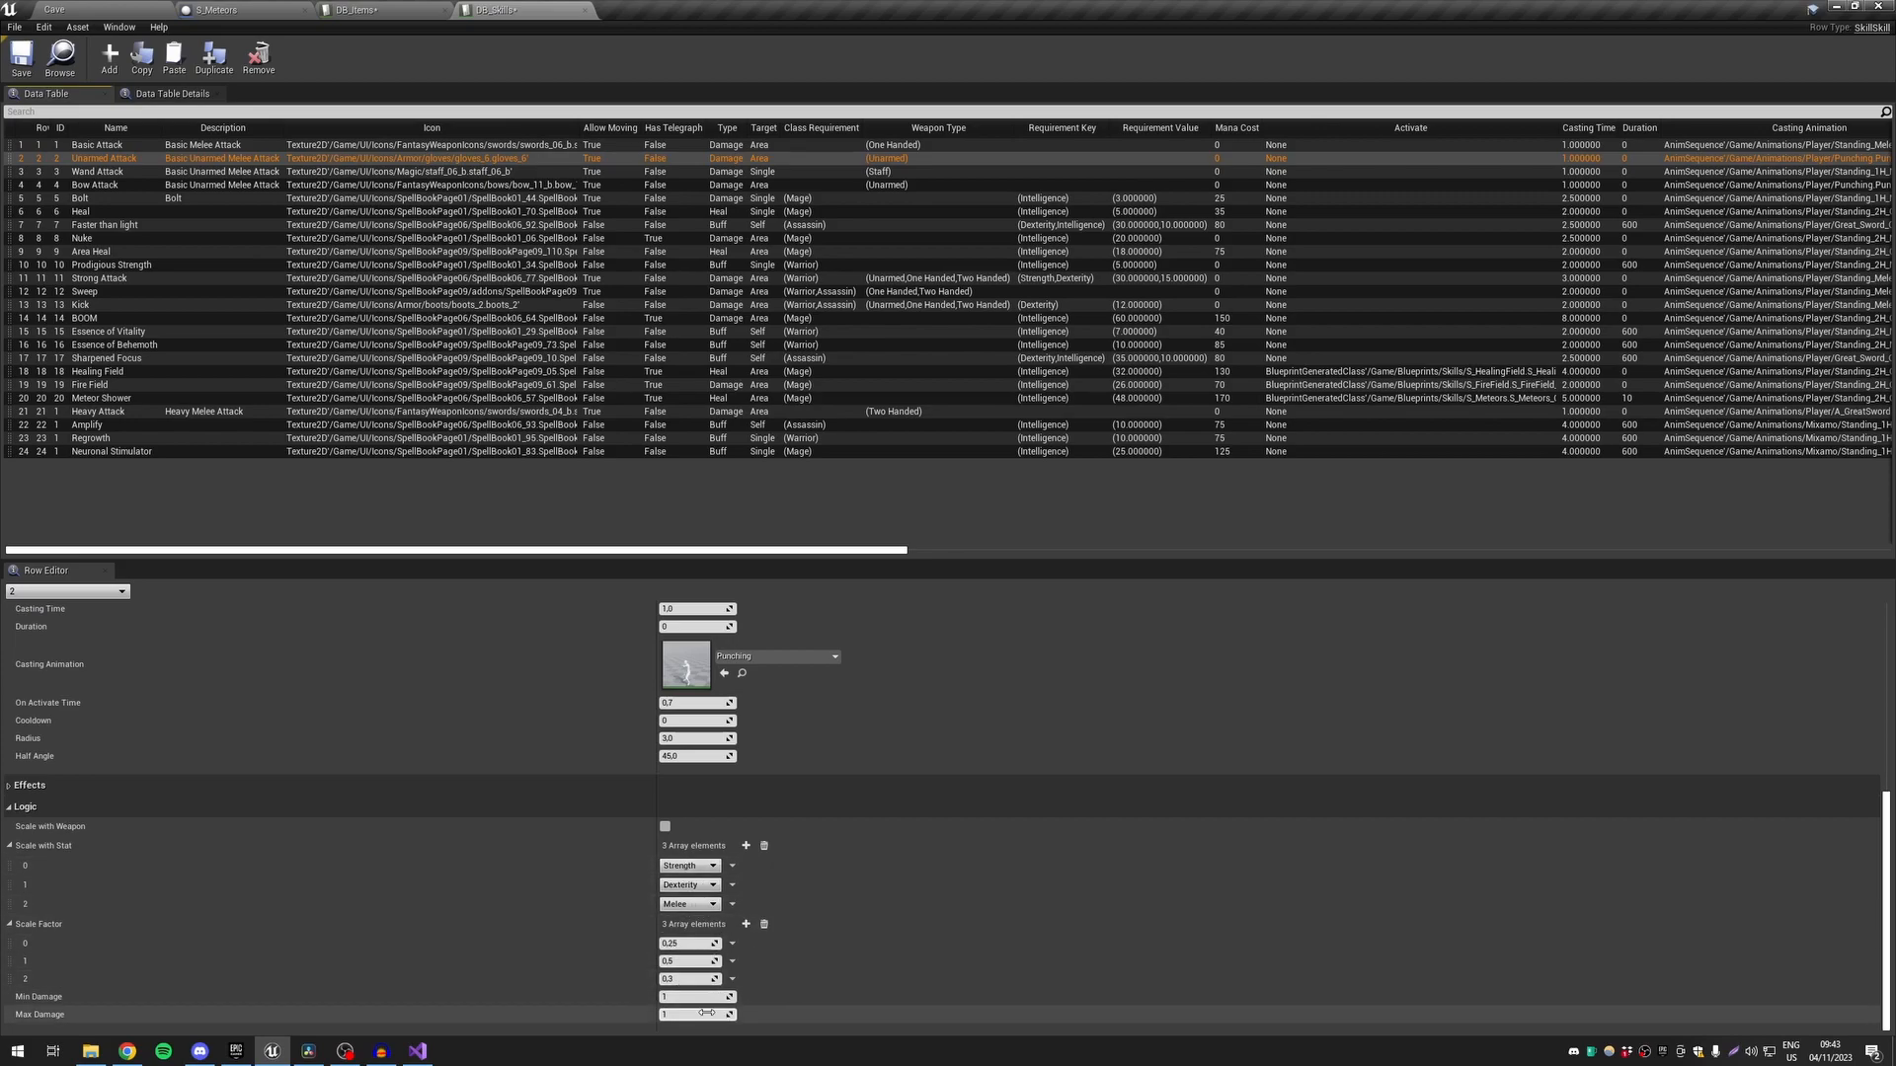
{"action": "left_click", "coordinate": [106, 173]}
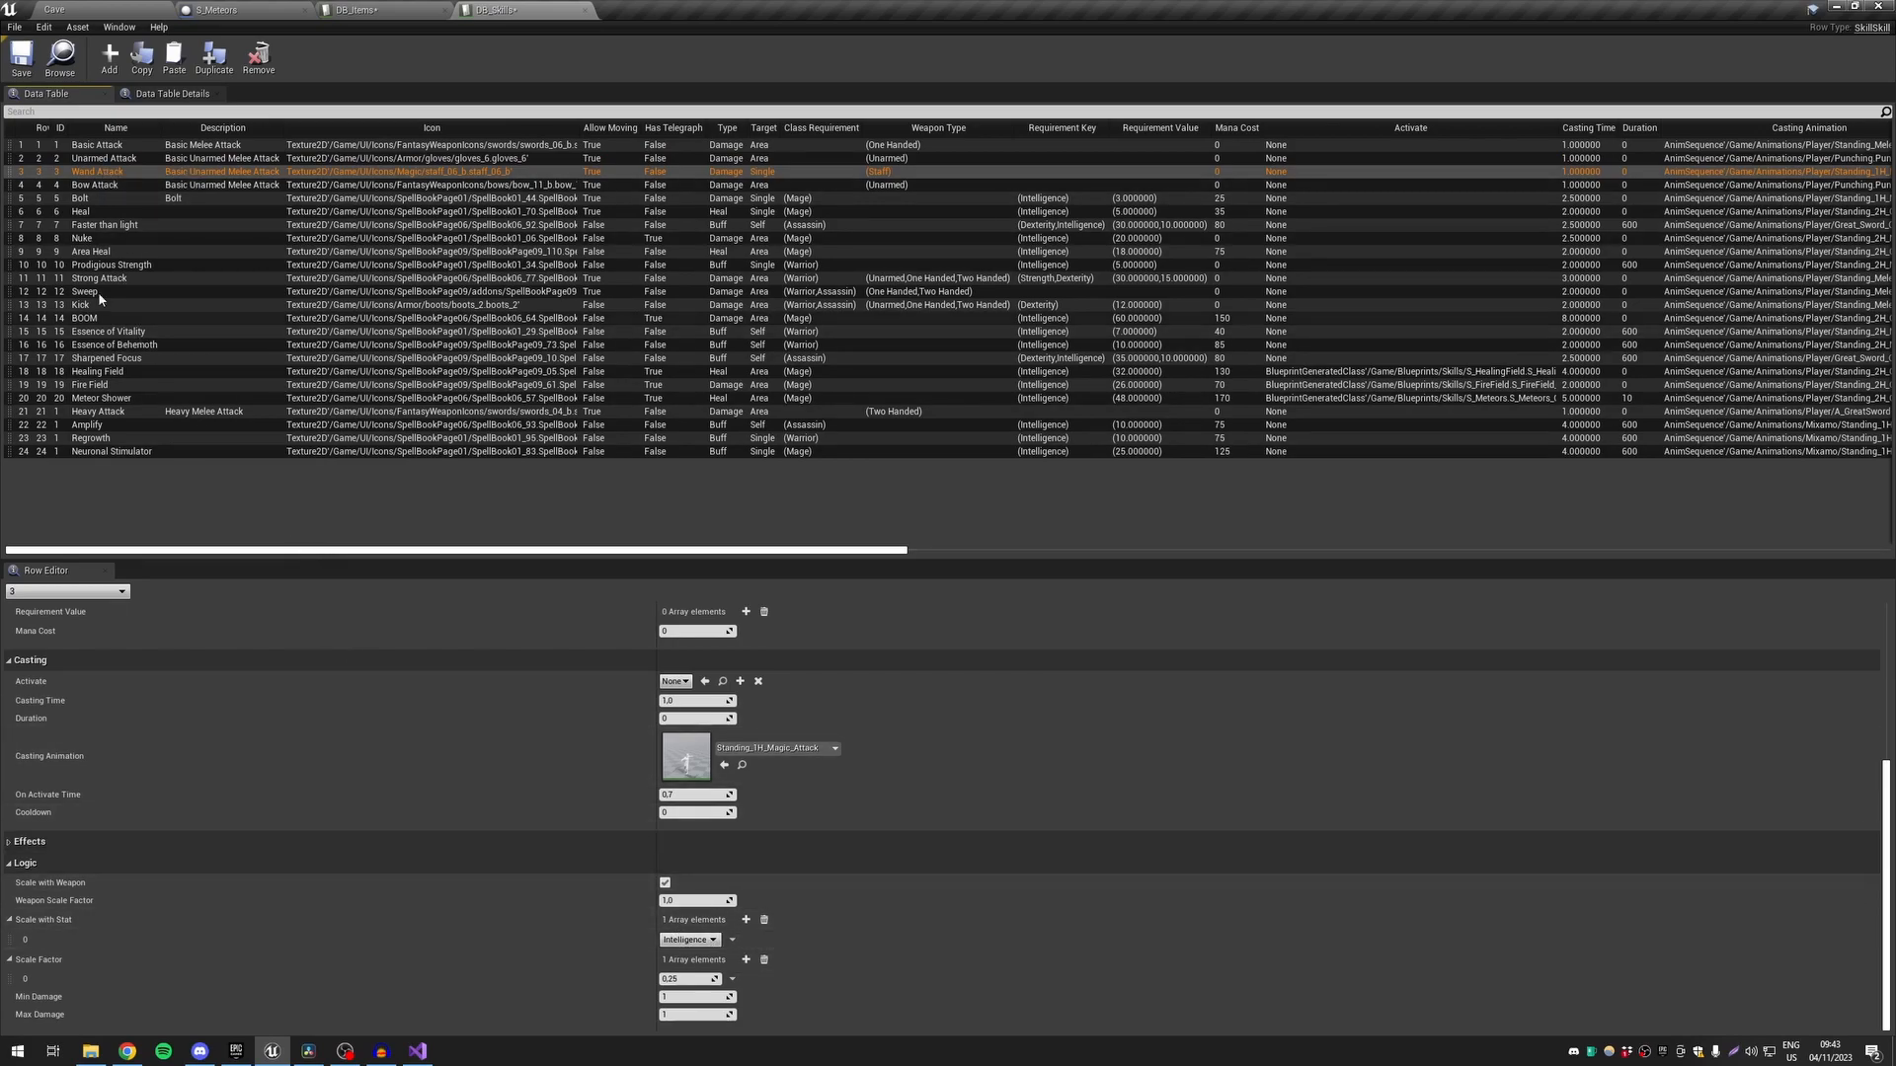
{"action": "left_click", "coordinate": [128, 185]}
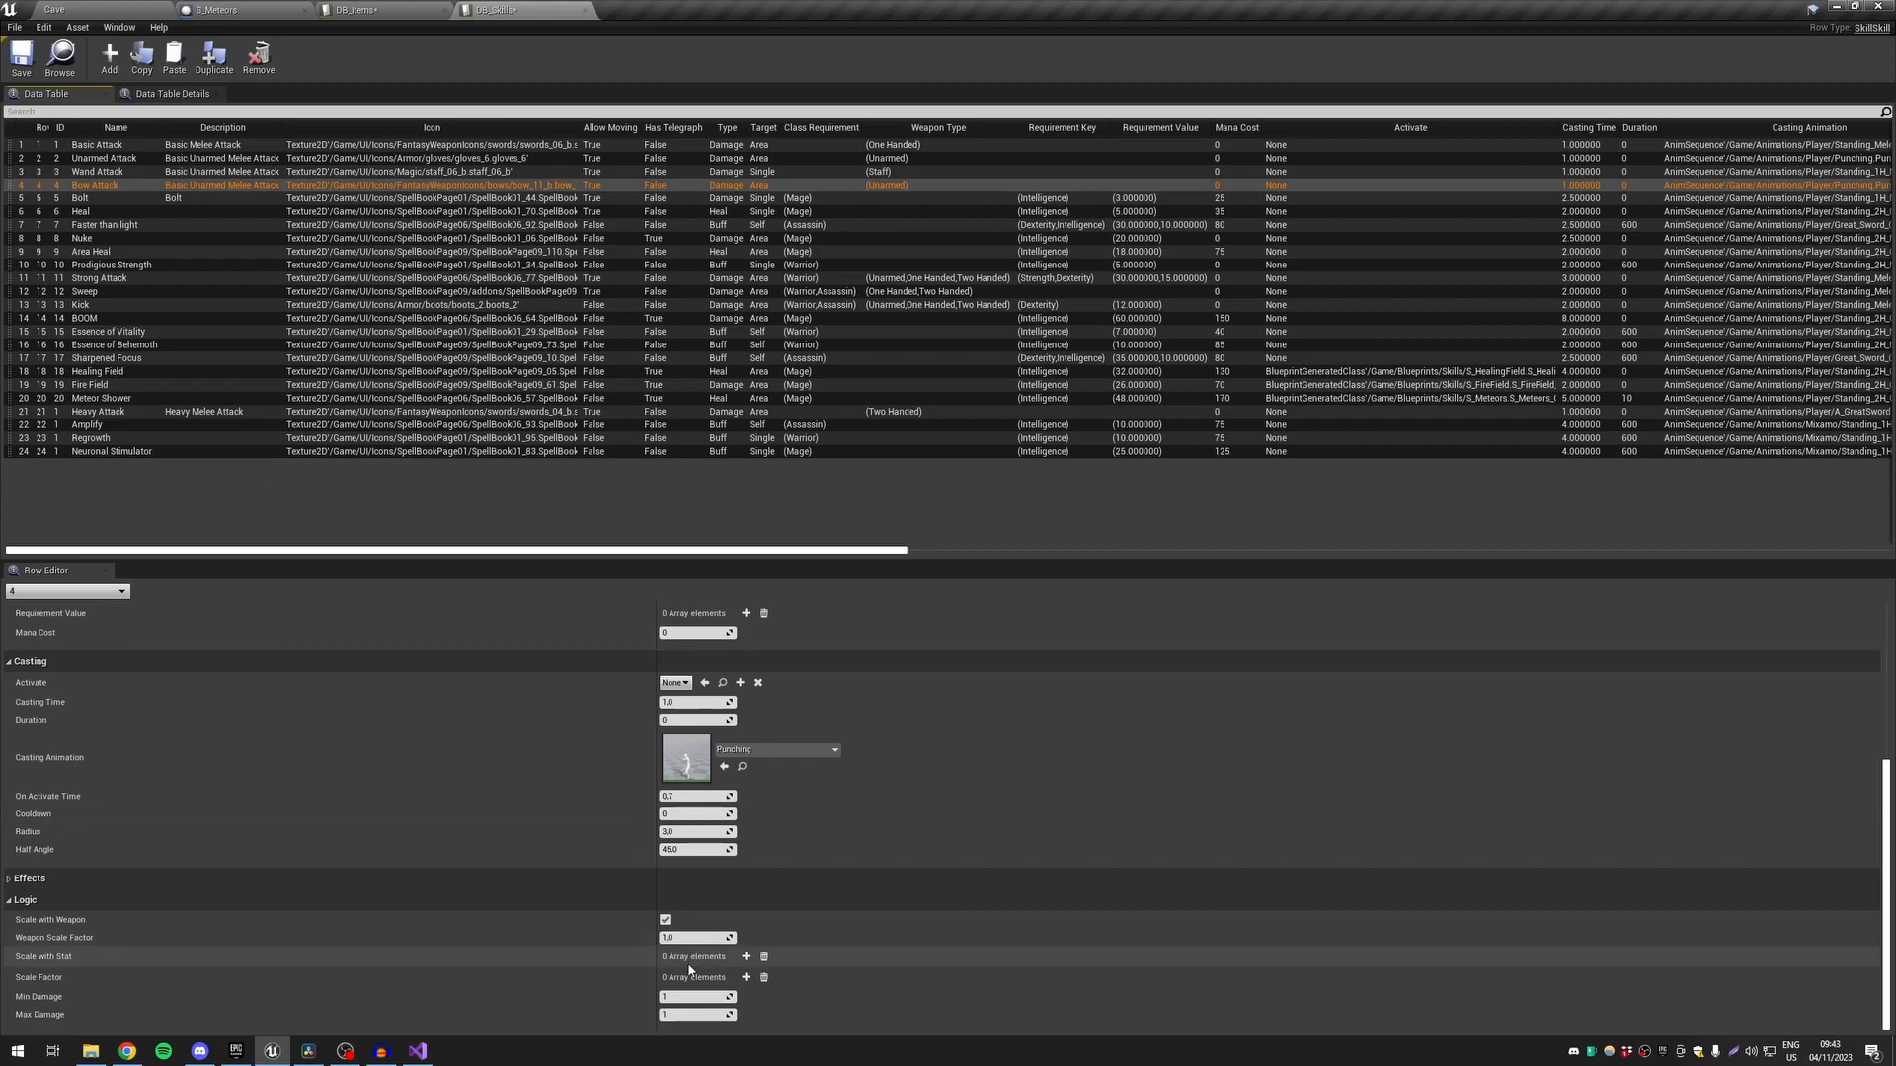
{"action": "left_click", "coordinate": [104, 145]}
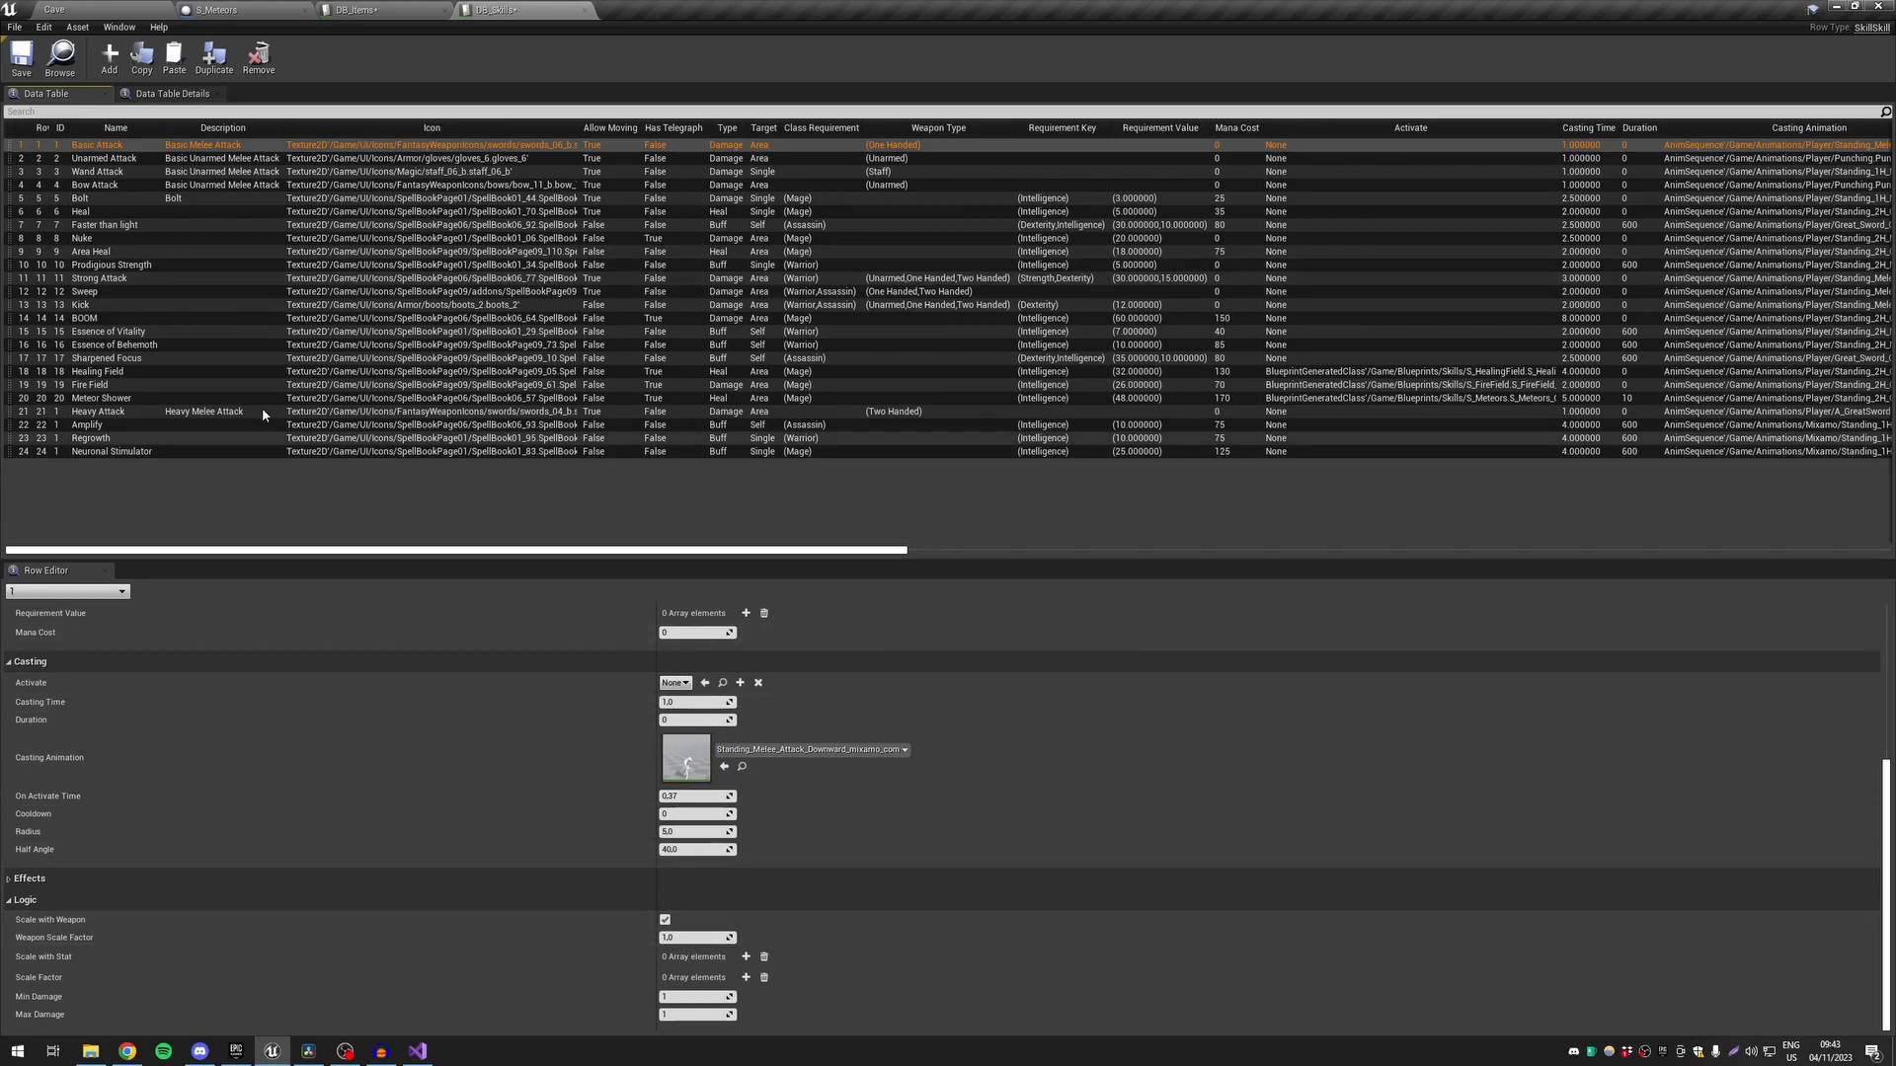
Inspect the casting settings, modifier key and modifier value of the Prodigious Strength buff row
{"action": "left_click", "coordinate": [132, 262]}
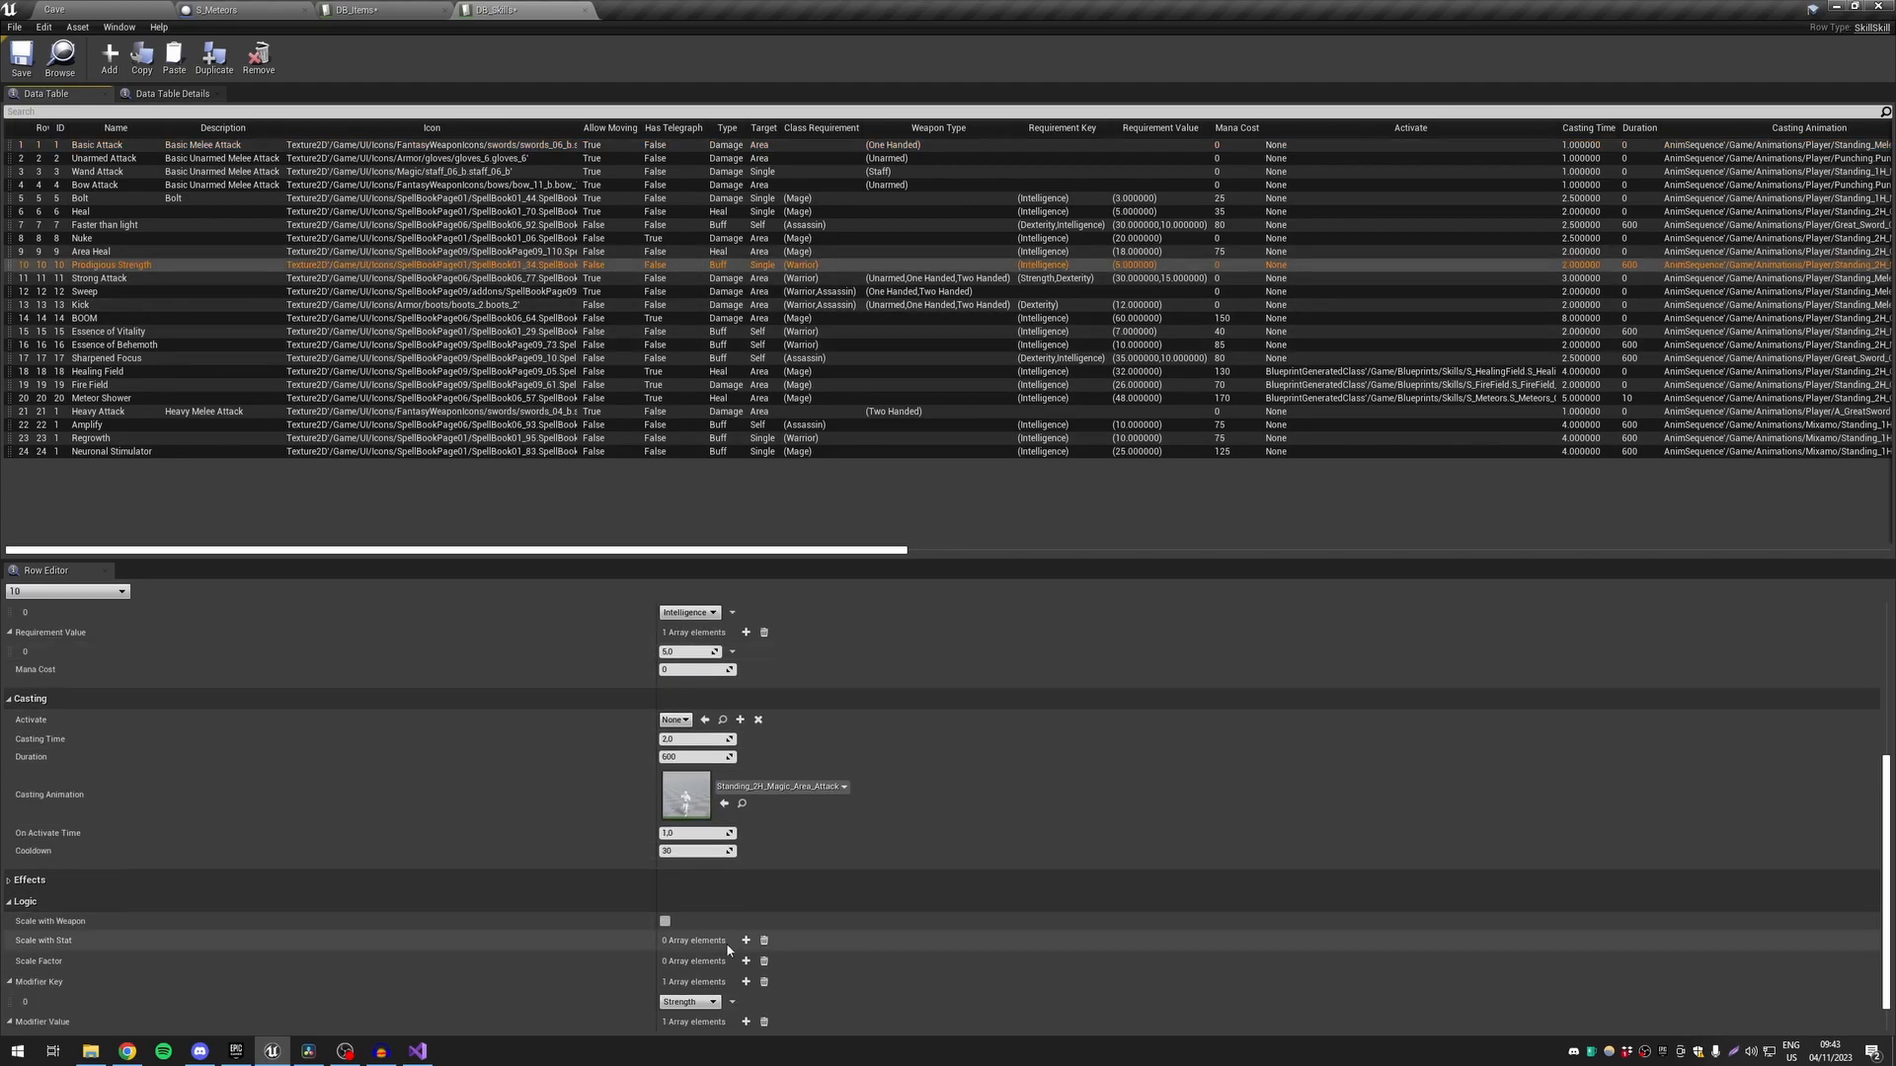
{"action": "scroll", "coordinate": [674, 915], "scroll_direction": "up", "scroll_amount": 2}
{"action": "scroll", "coordinate": [674, 915], "scroll_direction": "down", "scroll_amount": 2}
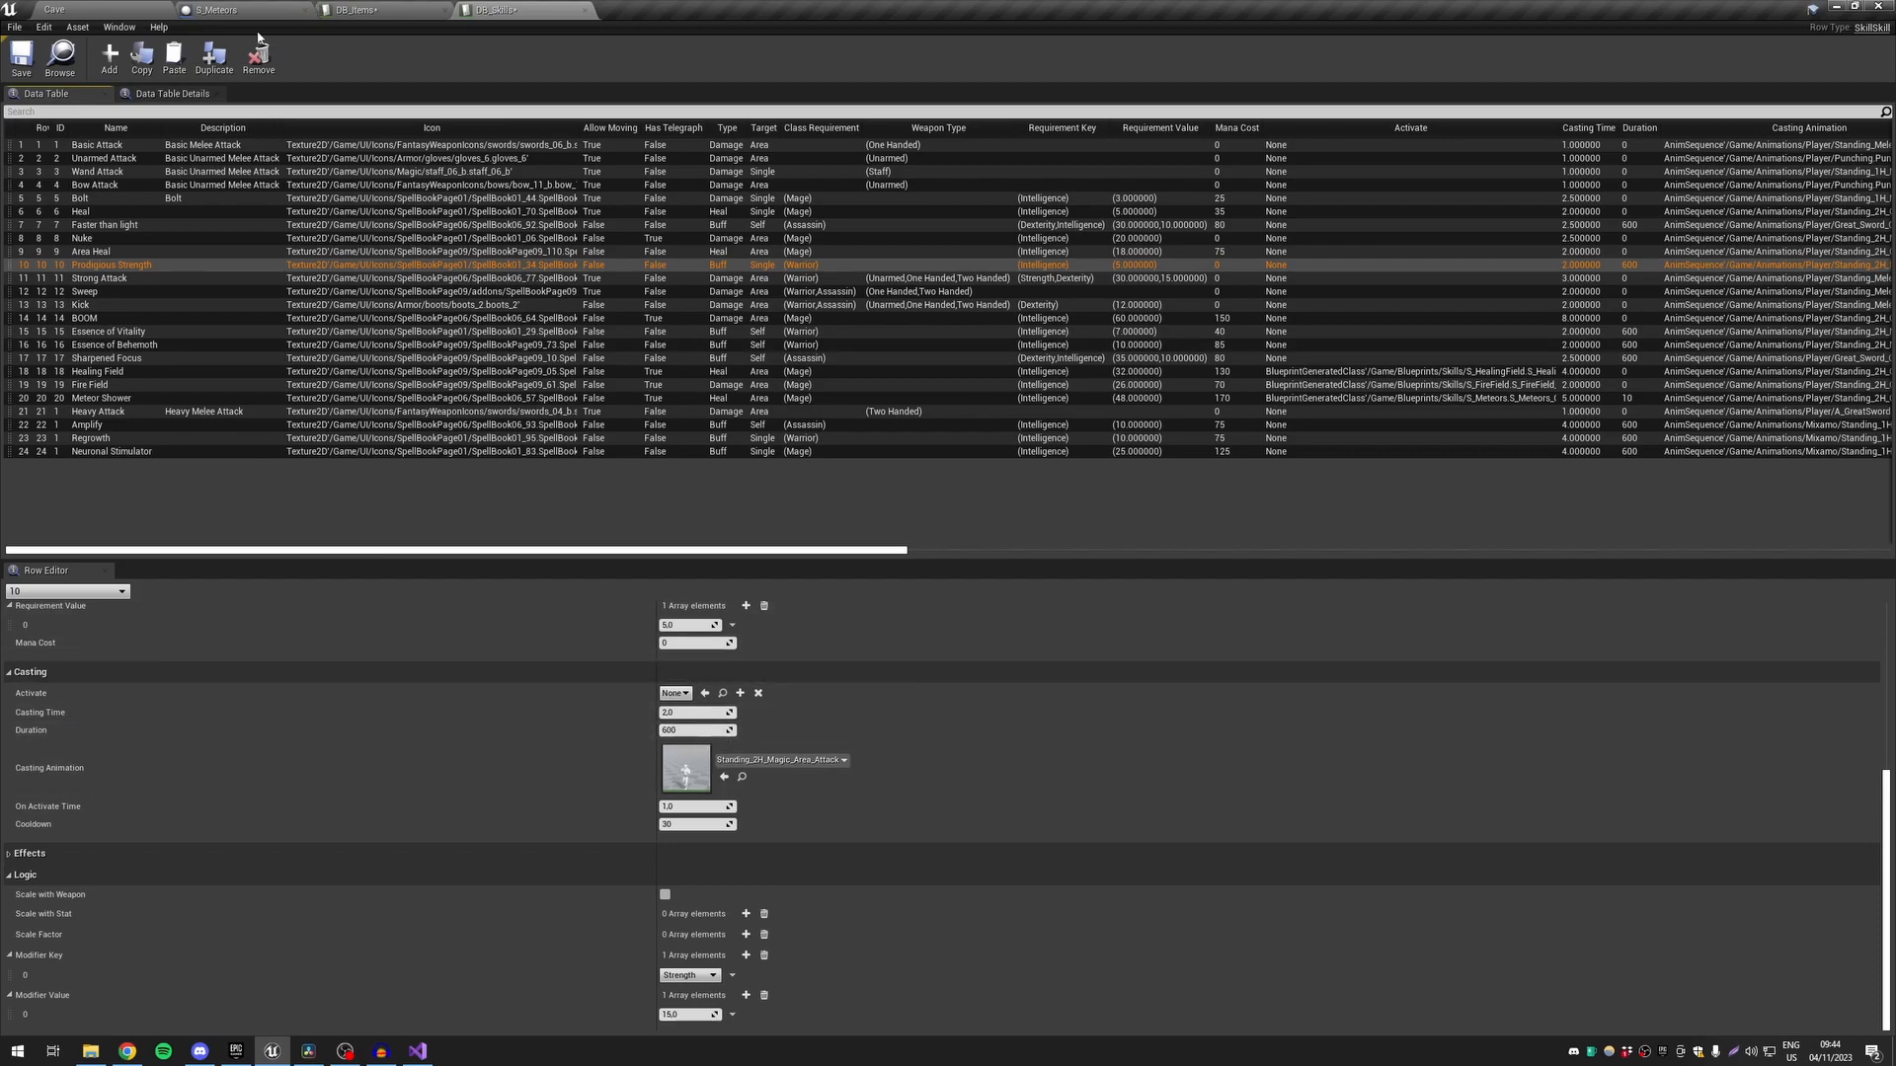
Return to the running game in the Cave level and turn the character toward the monster hall
{"action": "left_click", "coordinate": [128, 11]}
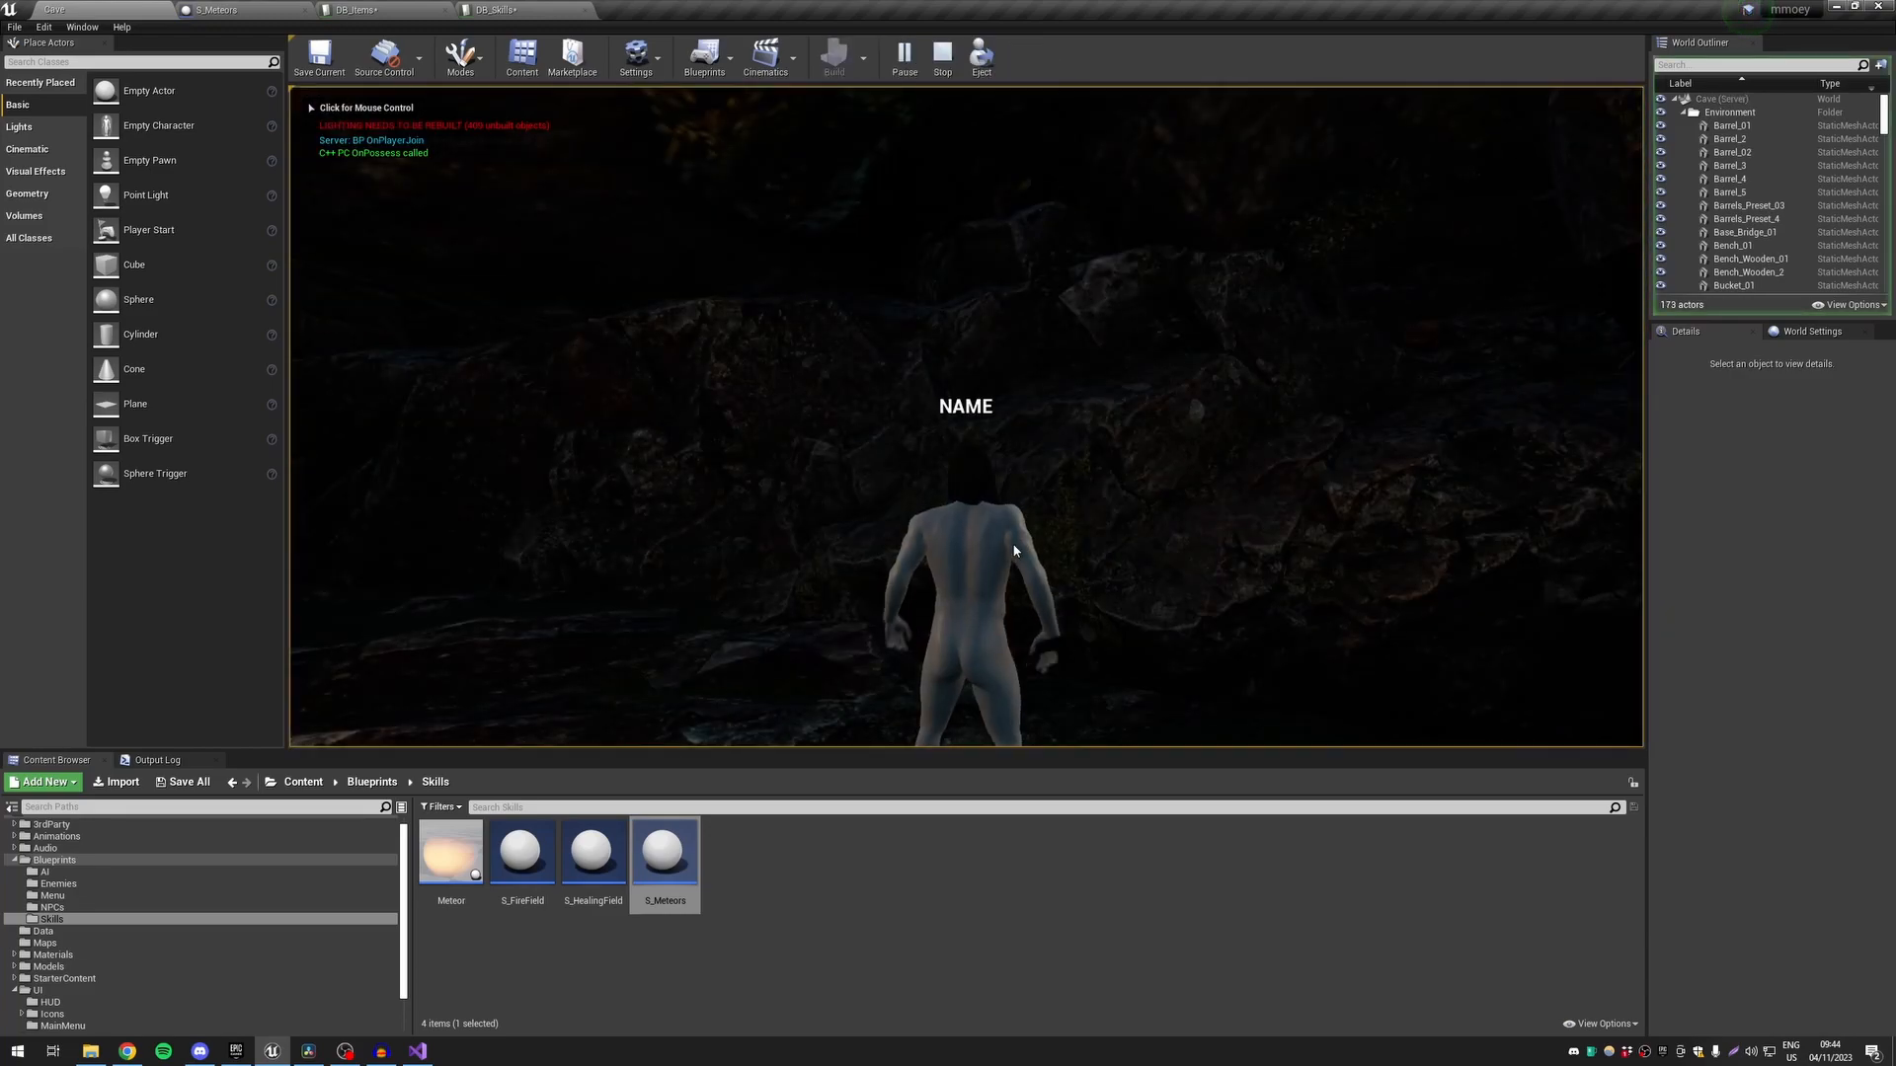
{"action": "key", "text": "i"}
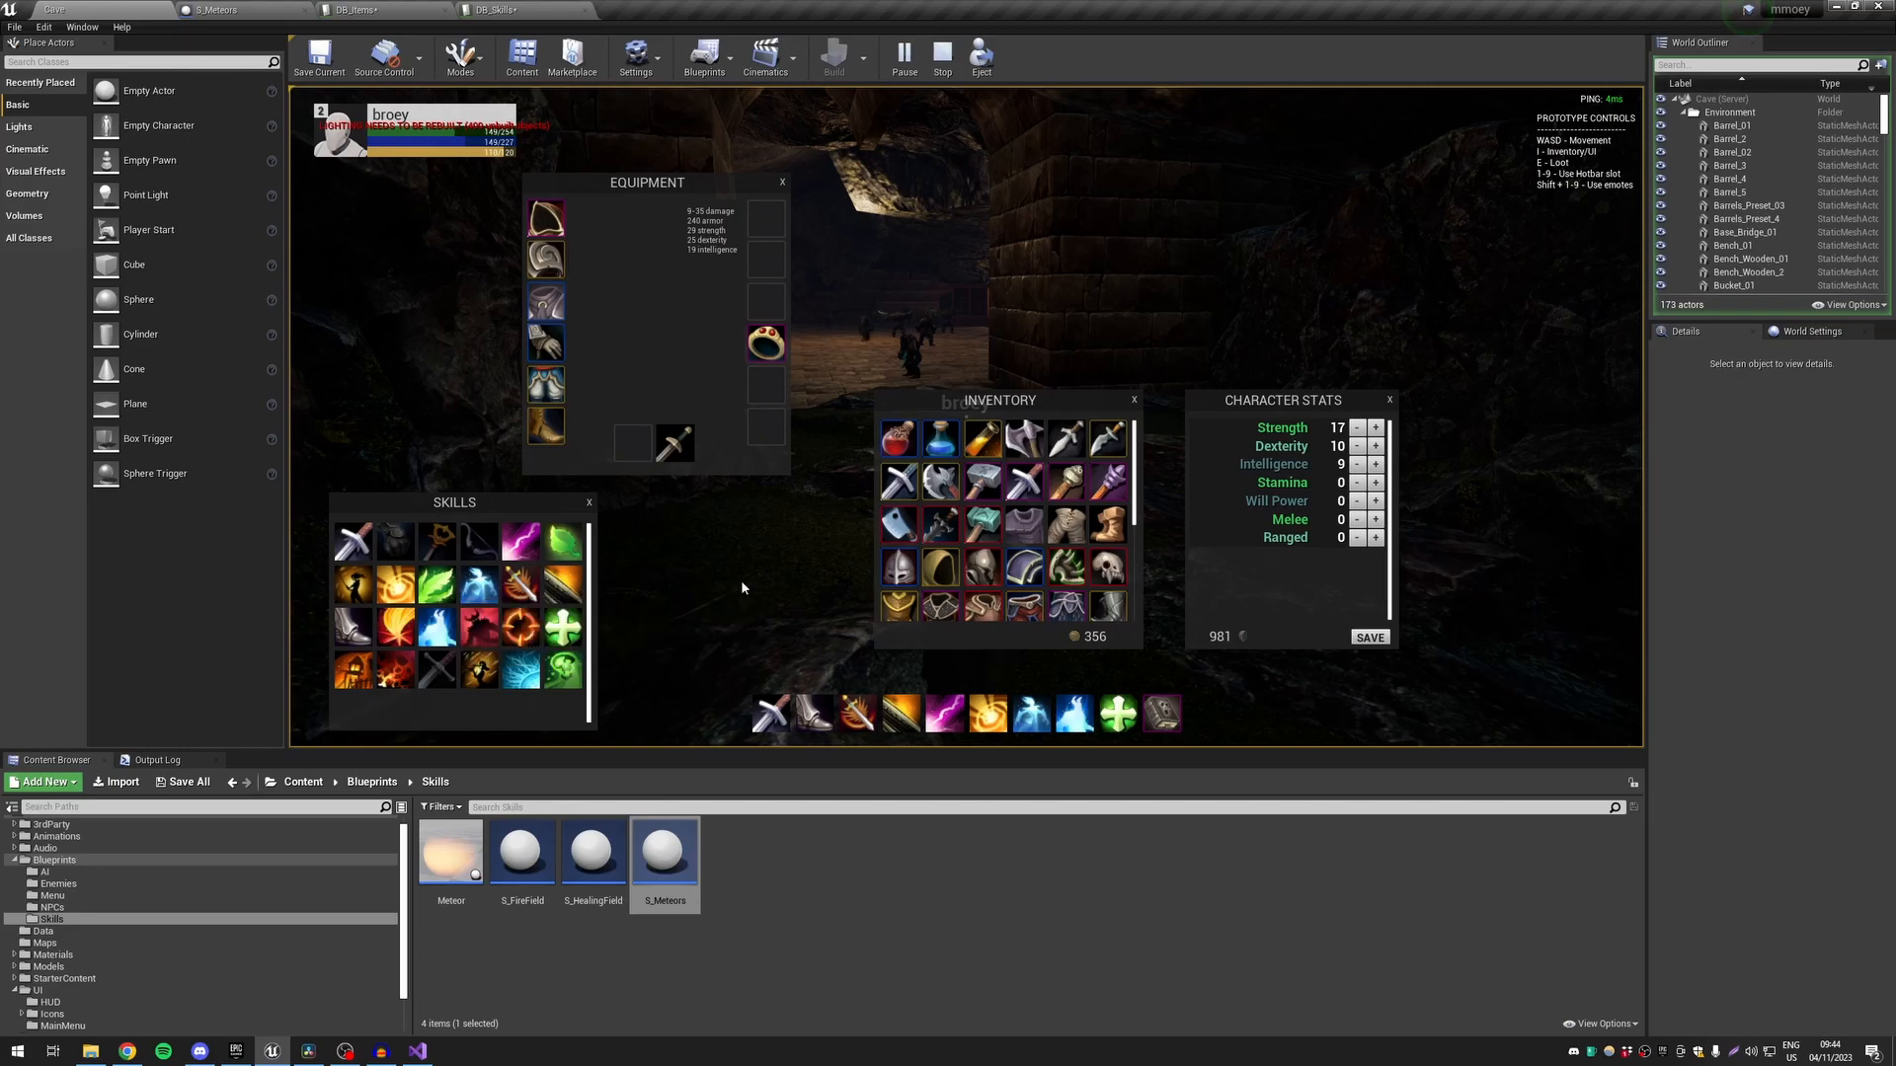
{"action": "right_click_drag", "start_coordinate": [821, 569], "coordinate": [494, 569]}
{"action": "right_click_drag", "start_coordinate": [894, 560], "coordinate": [830, 553]}
{"action": "key", "text": "i"}
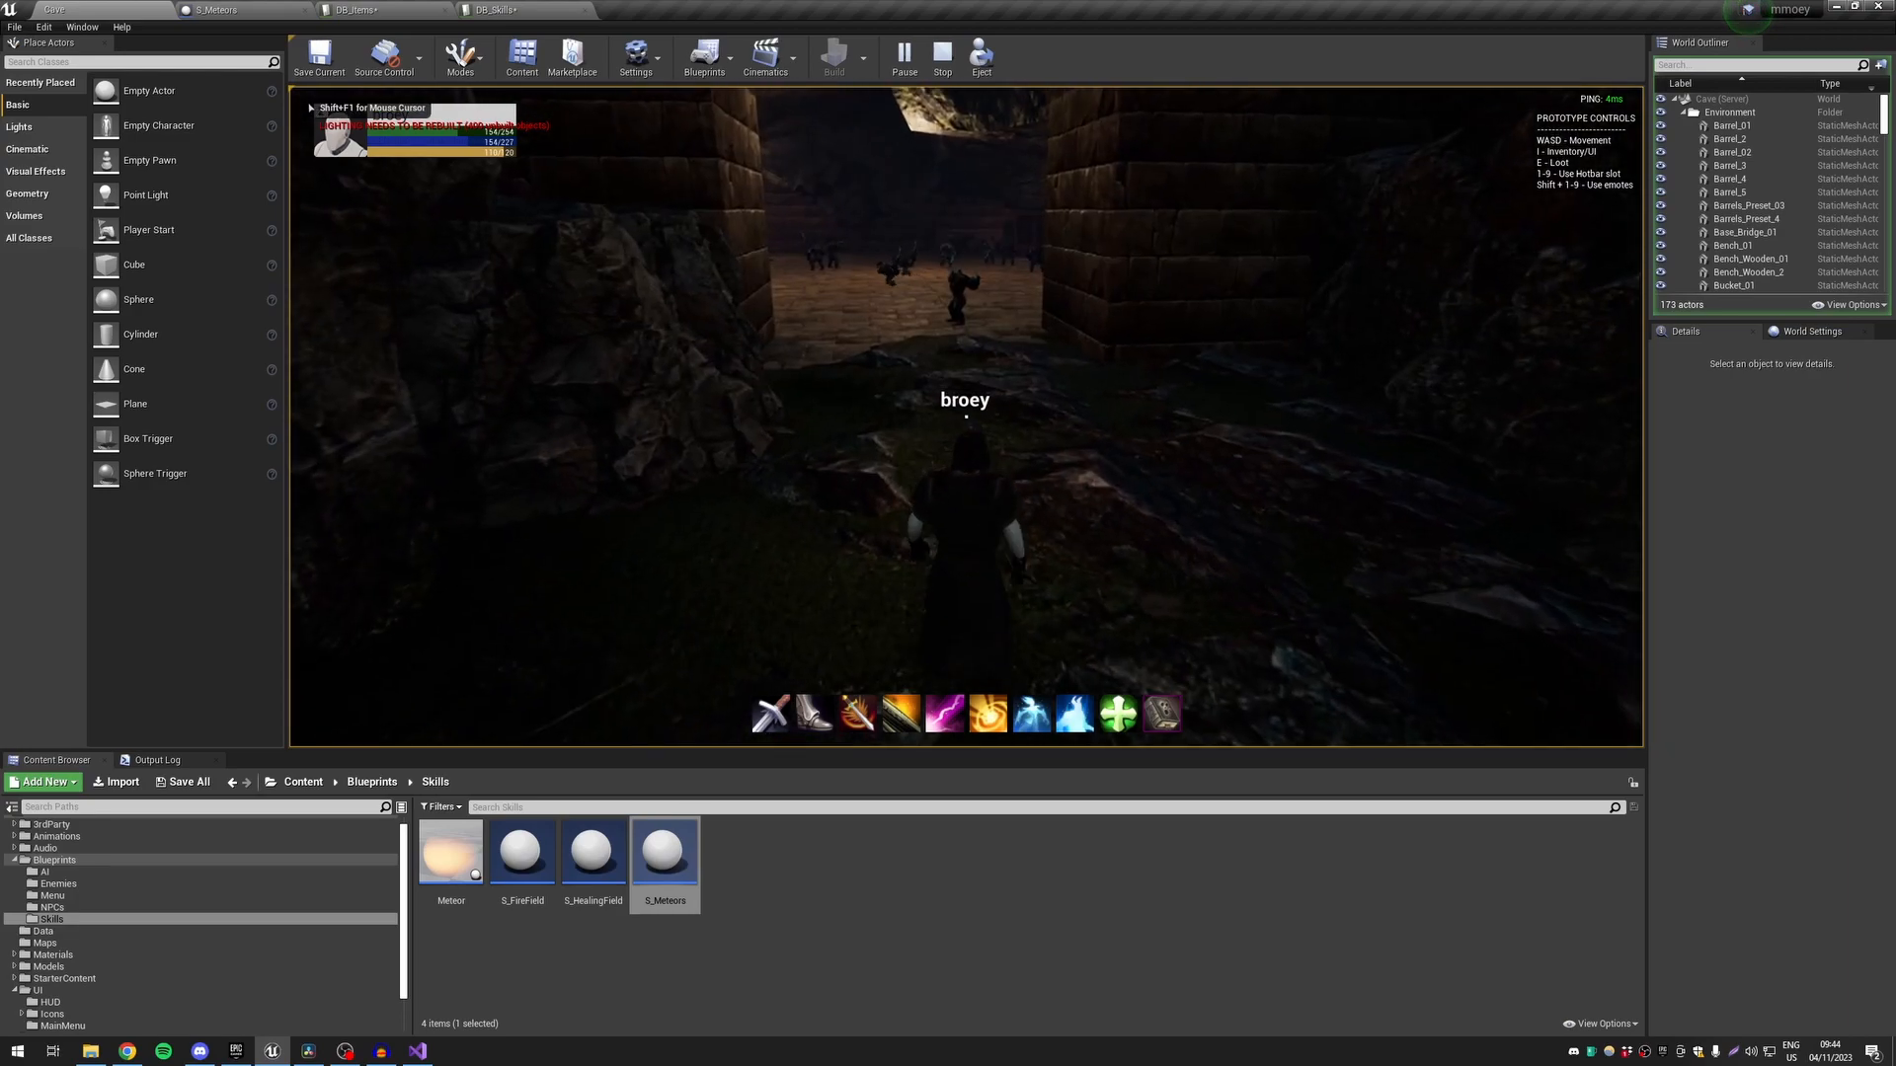
Equip the Basic Wand from the inventory and assign Wand Attack to the first hotbar slot
{"action": "key", "text": "i"}
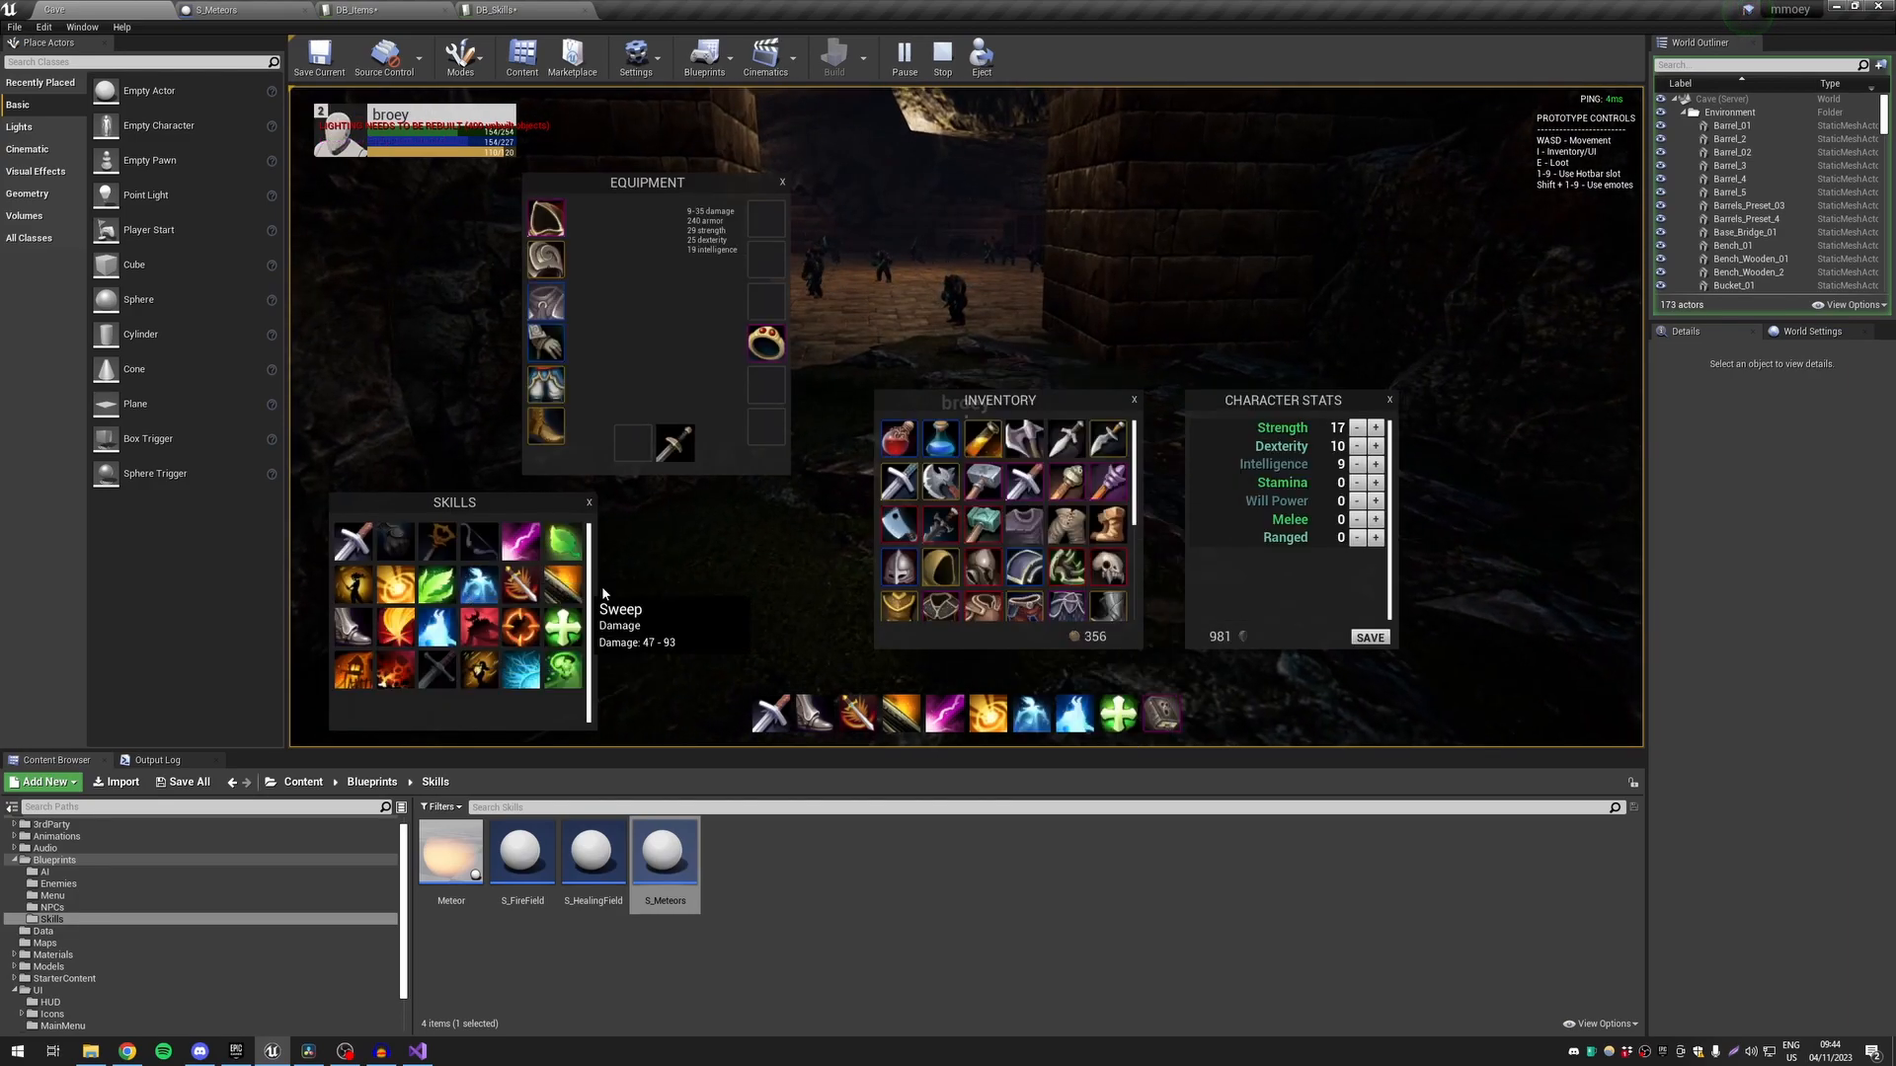
{"action": "scroll", "coordinate": [1053, 559], "scroll_direction": "down", "scroll_amount": 3}
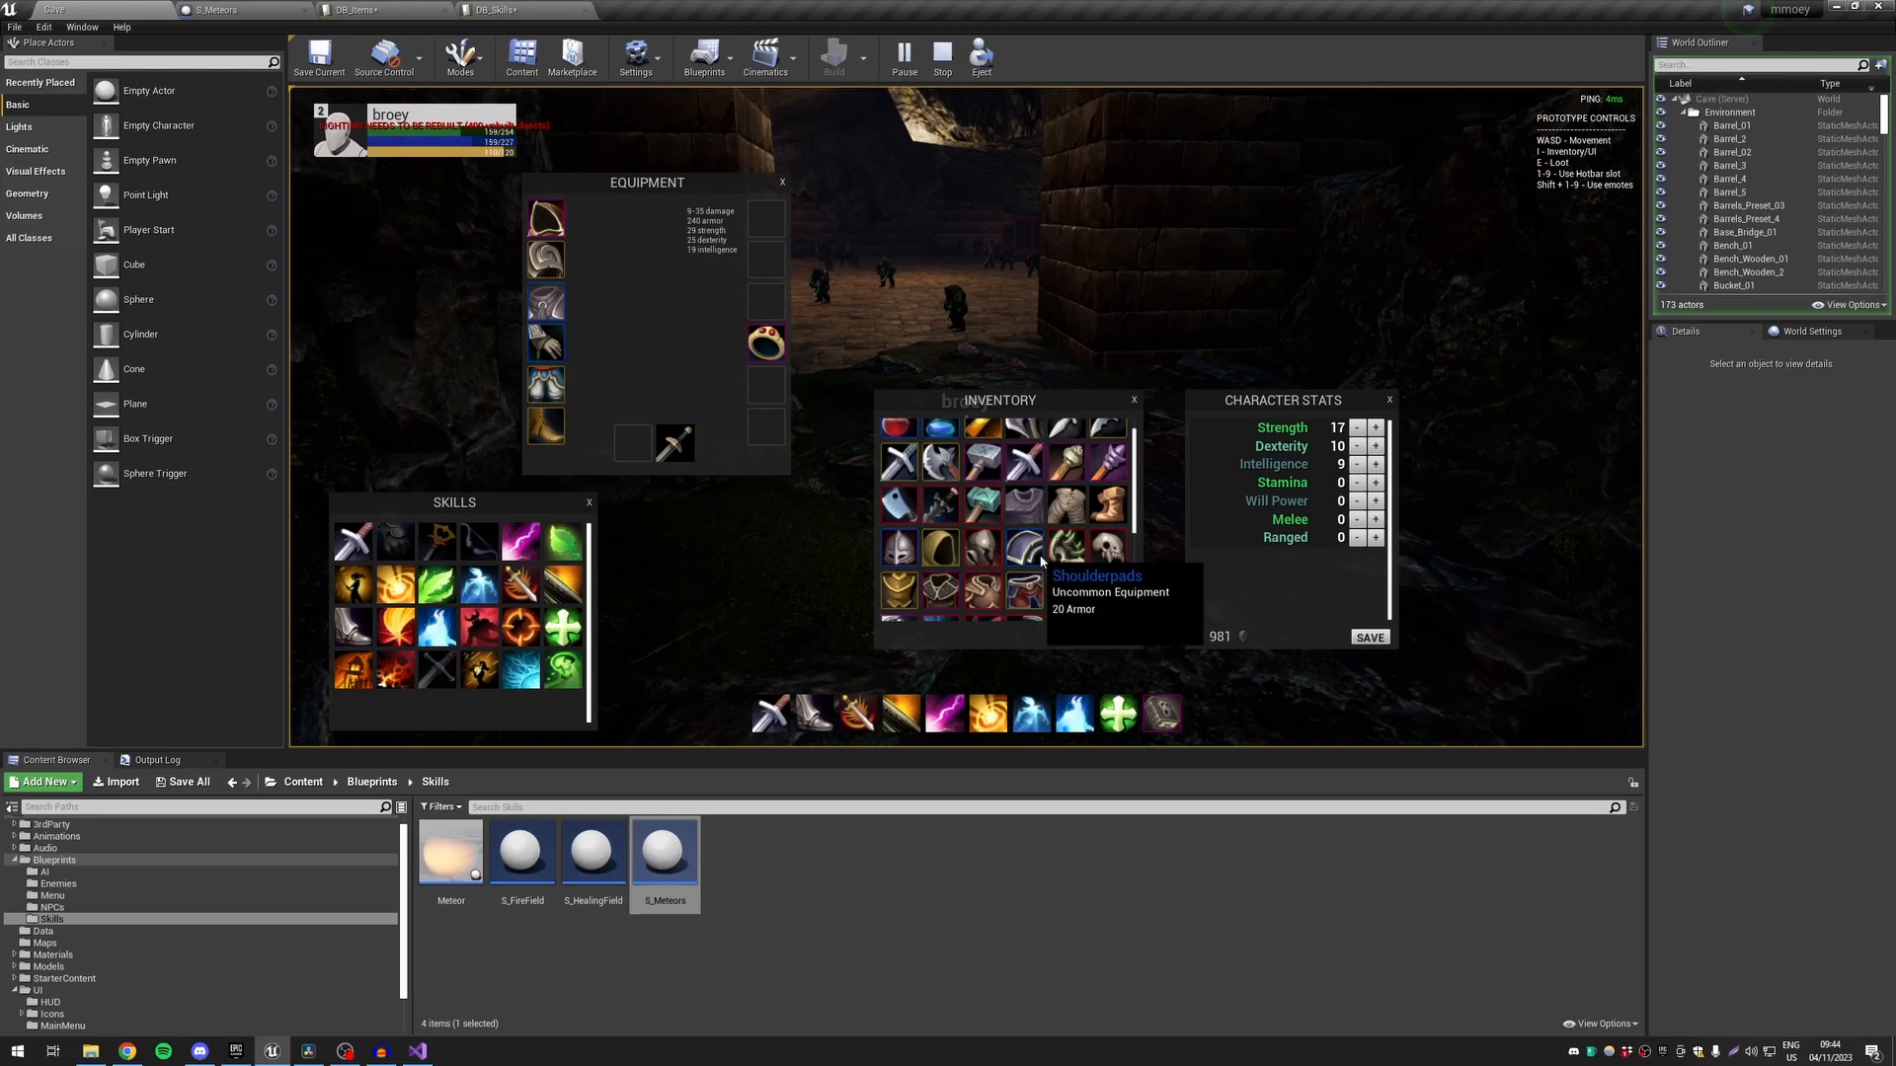
{"action": "scroll", "coordinate": [993, 578], "scroll_direction": "down", "scroll_amount": 2}
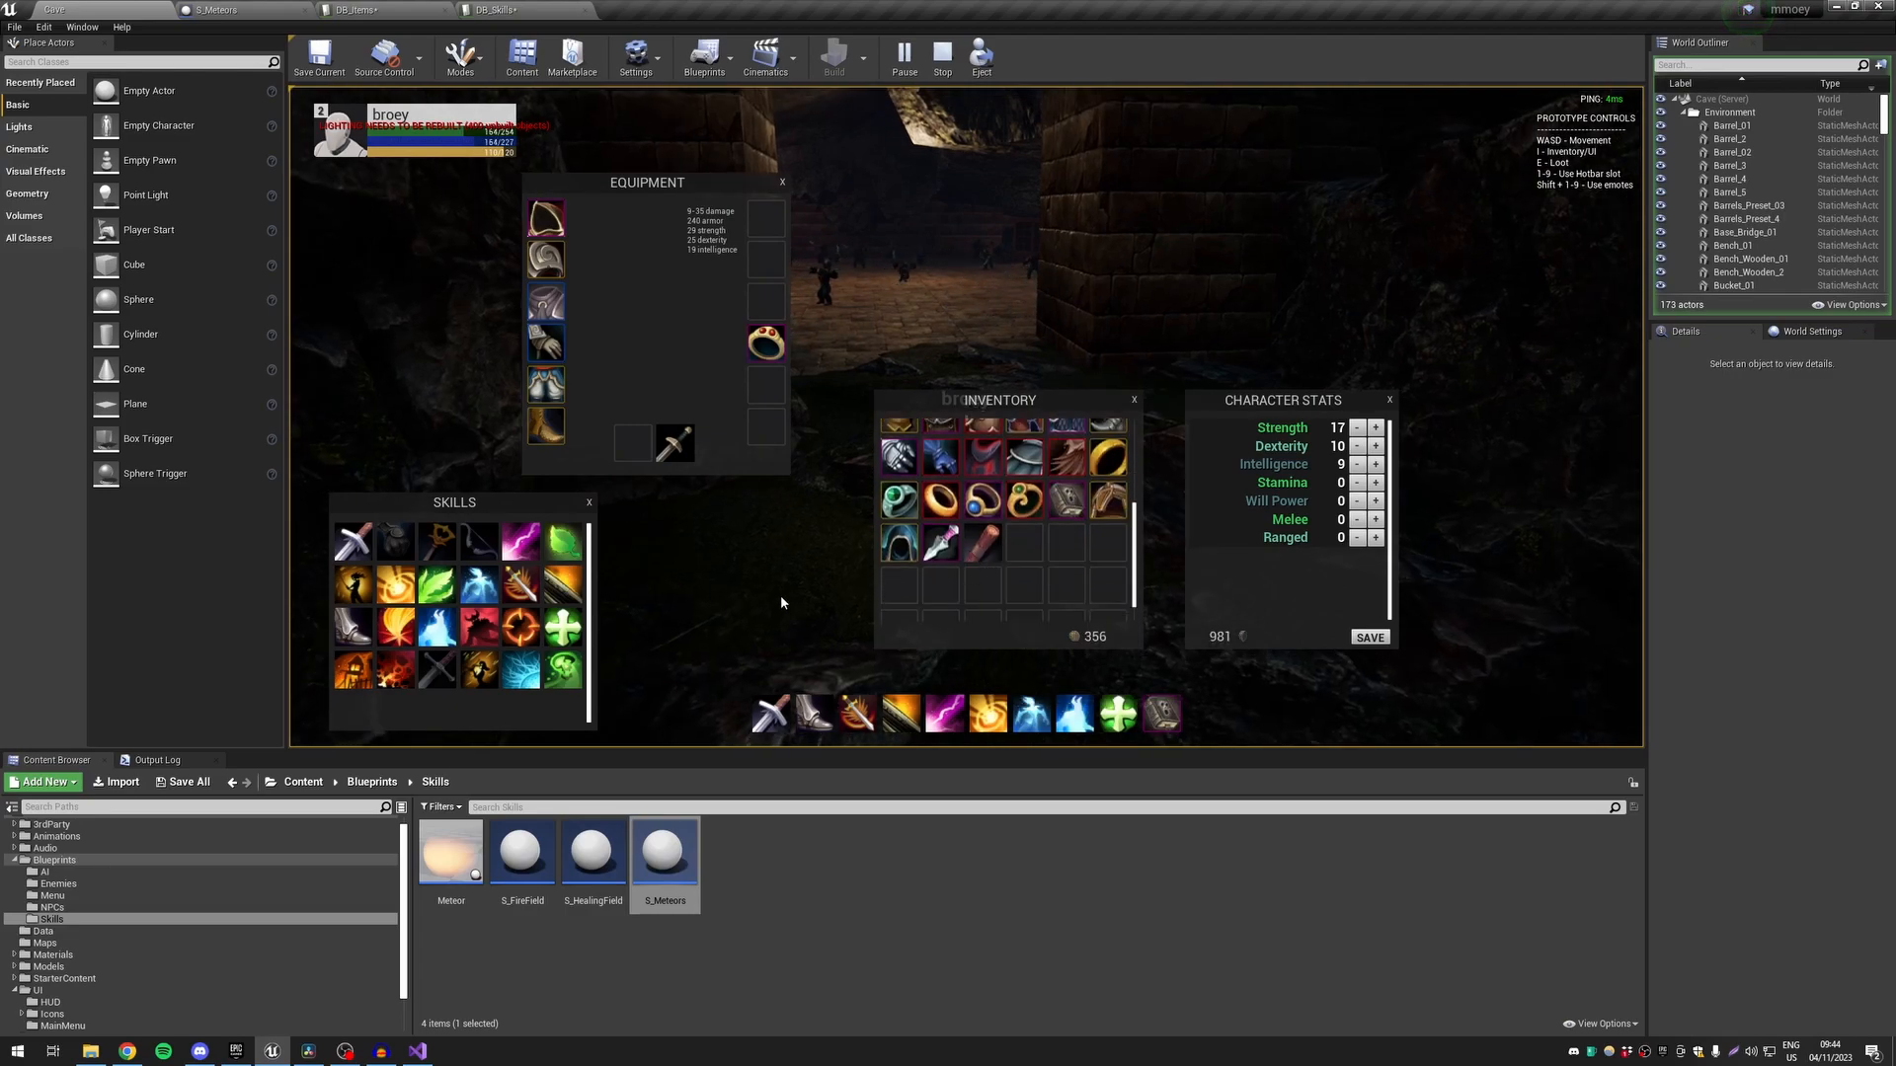
{"action": "mouse_move", "coordinate": [985, 556]}
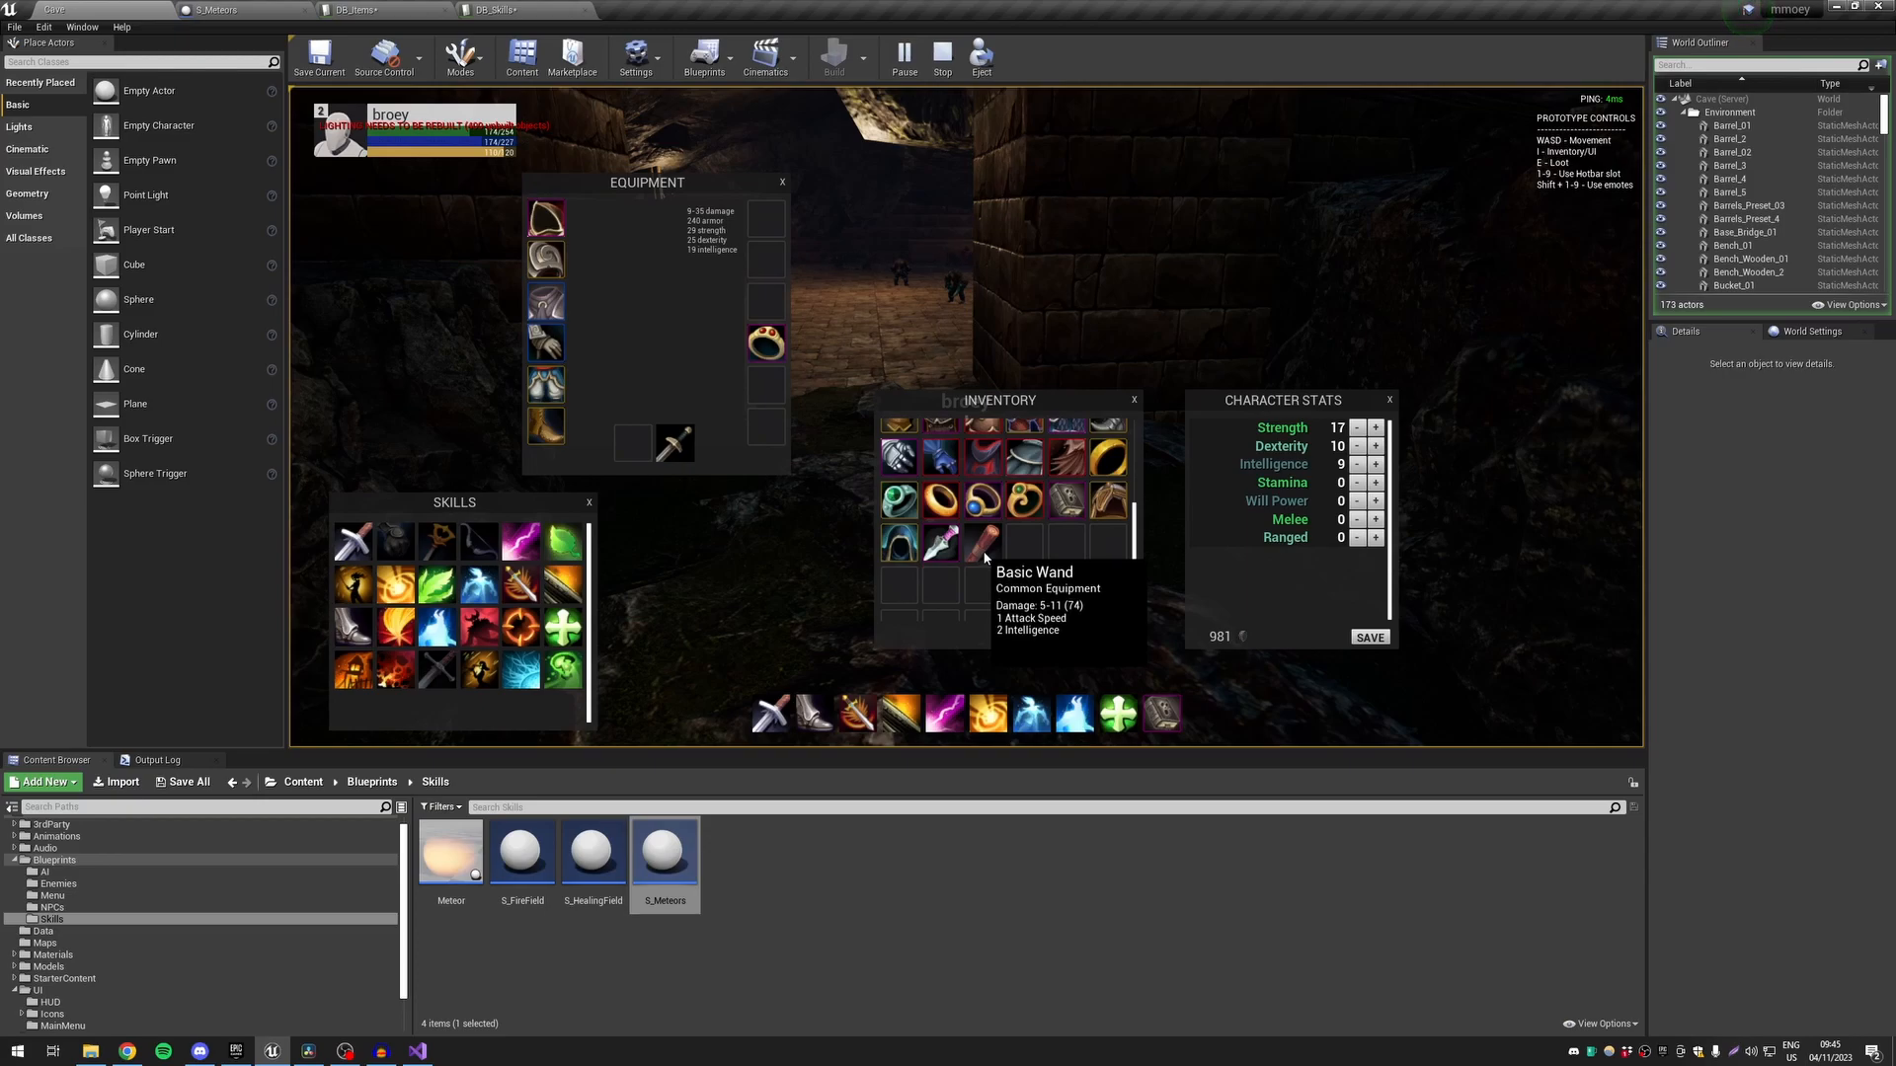
{"action": "right_click", "coordinate": [985, 558]}
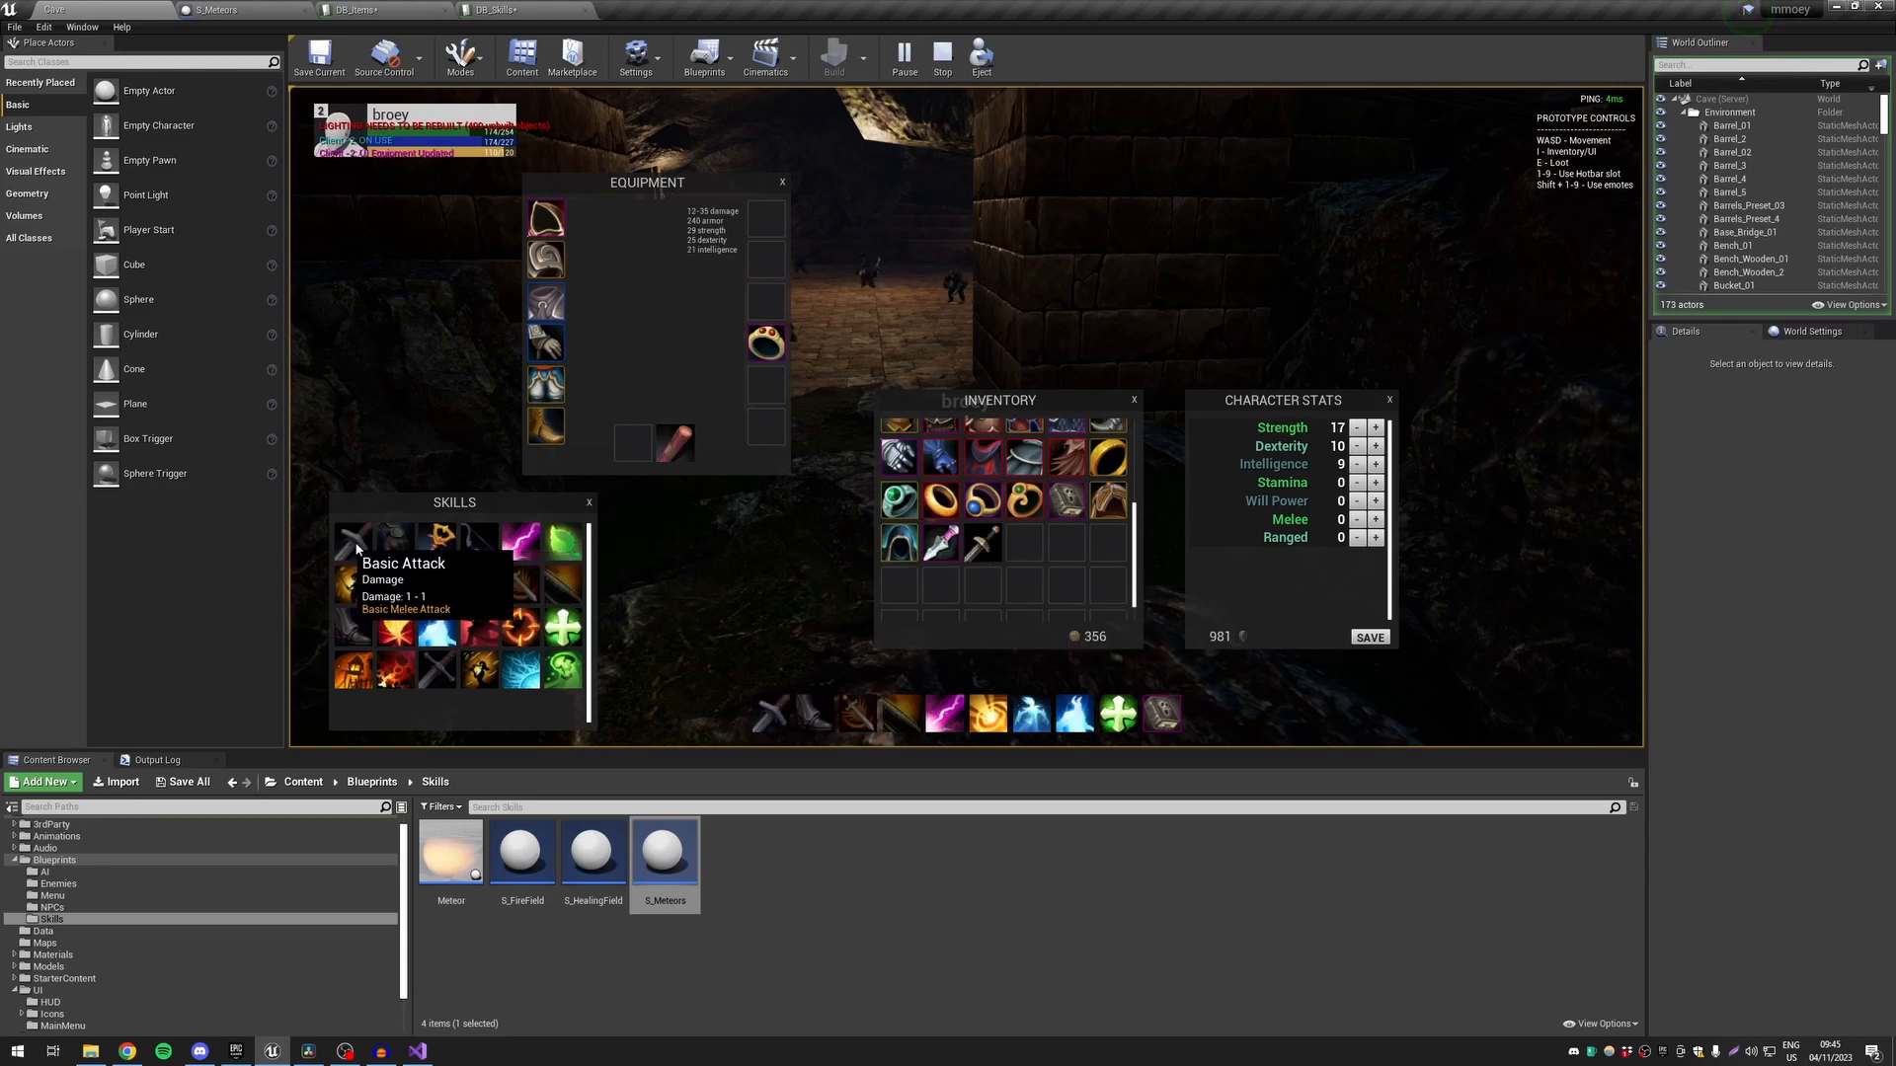
{"action": "right_click", "coordinate": [986, 550]}
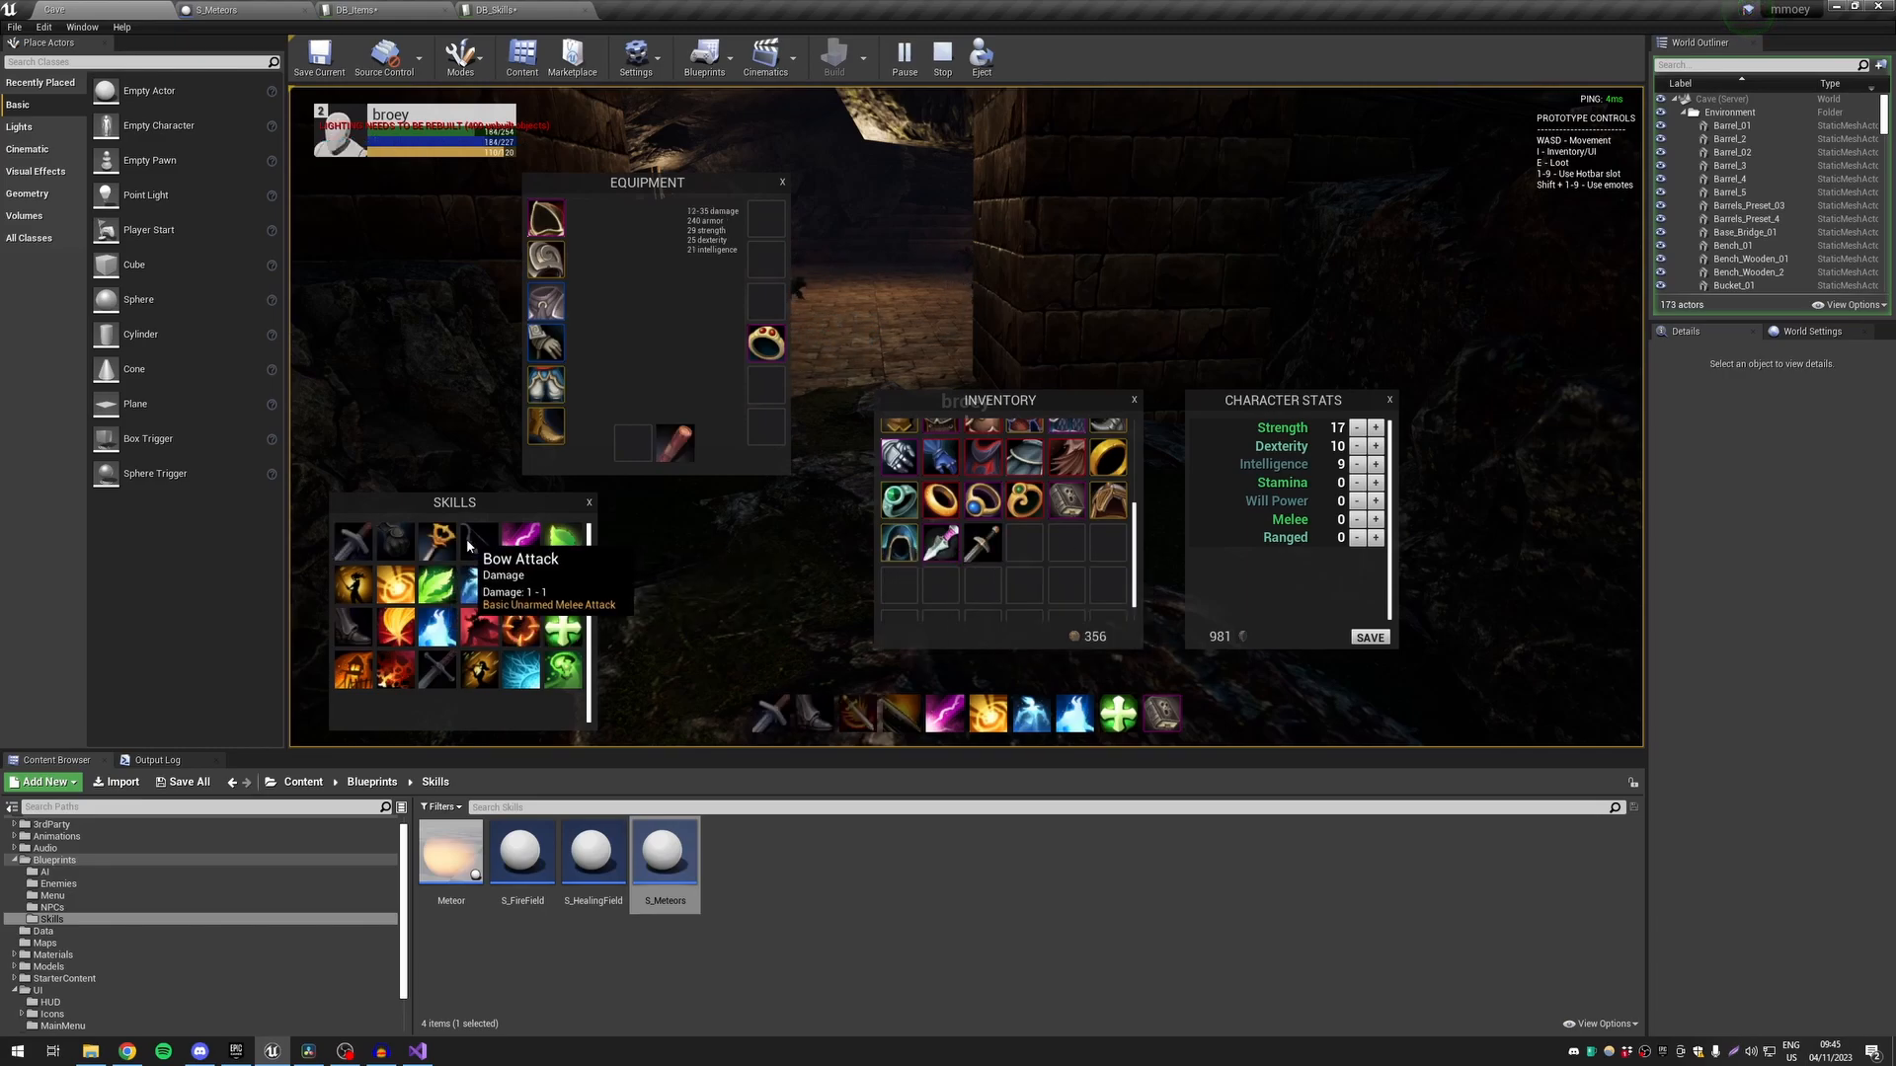
{"action": "left_click_drag", "start_coordinate": [443, 553], "coordinate": [771, 713]}
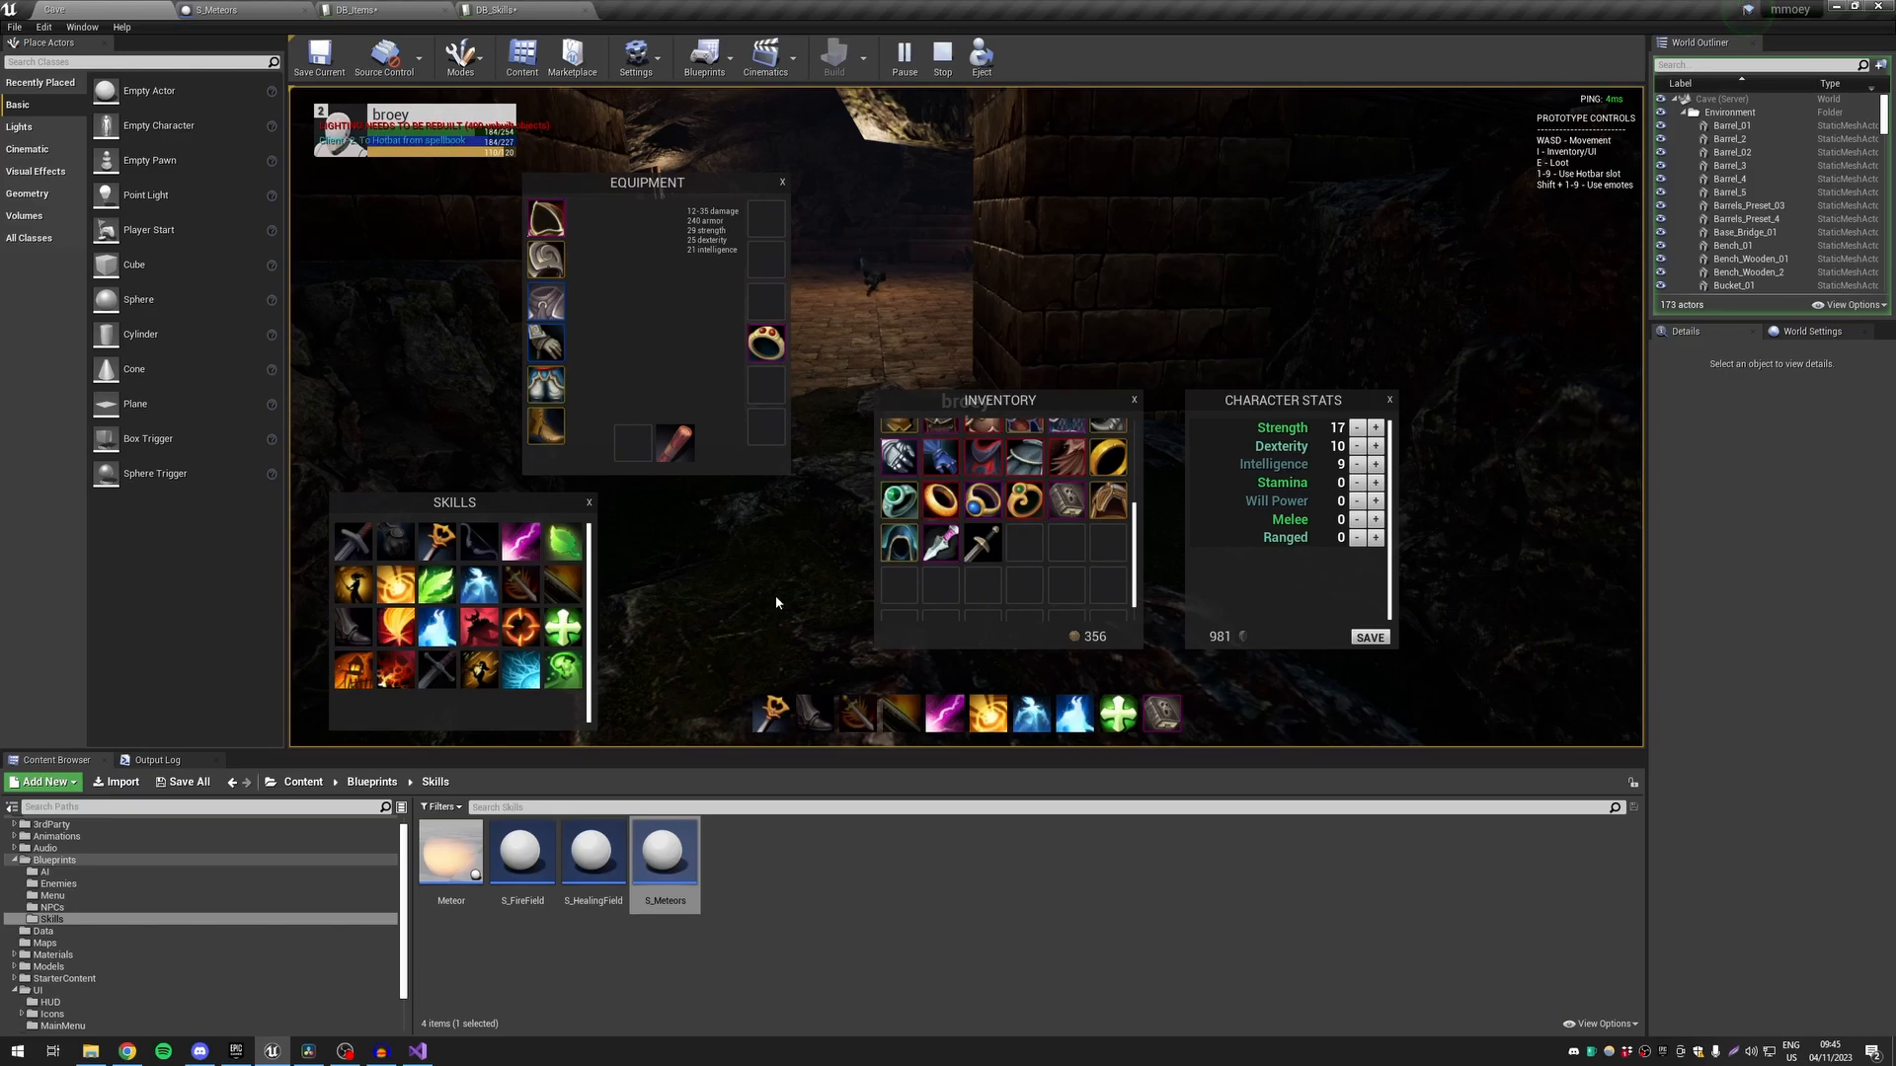
{"action": "key", "text": "i"}
Approach the monsters at the hall entrance and attack BP_Monster12 with Wand Attack while backing away
{"action": "key", "text": "w"}
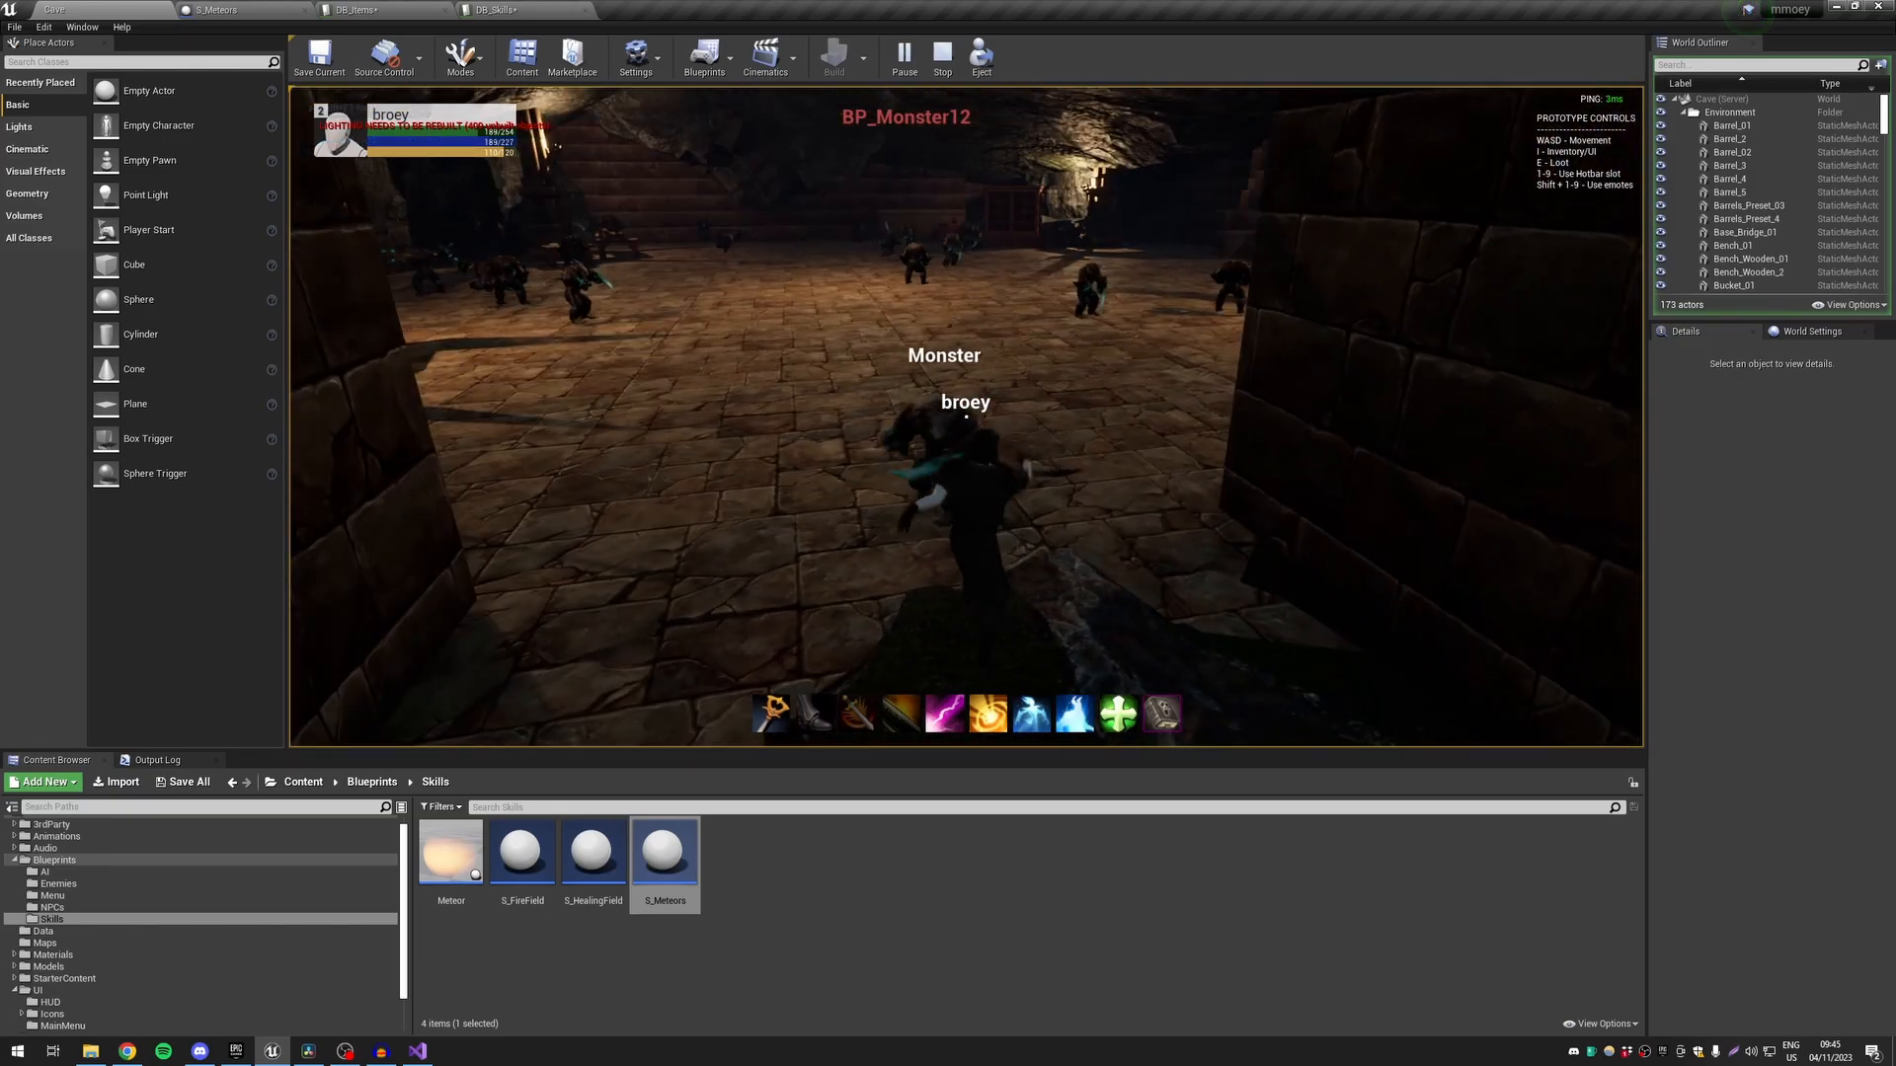
{"action": "key", "text": "1"}
{"action": "key", "text": "s"}
{"action": "key", "text": "1"}
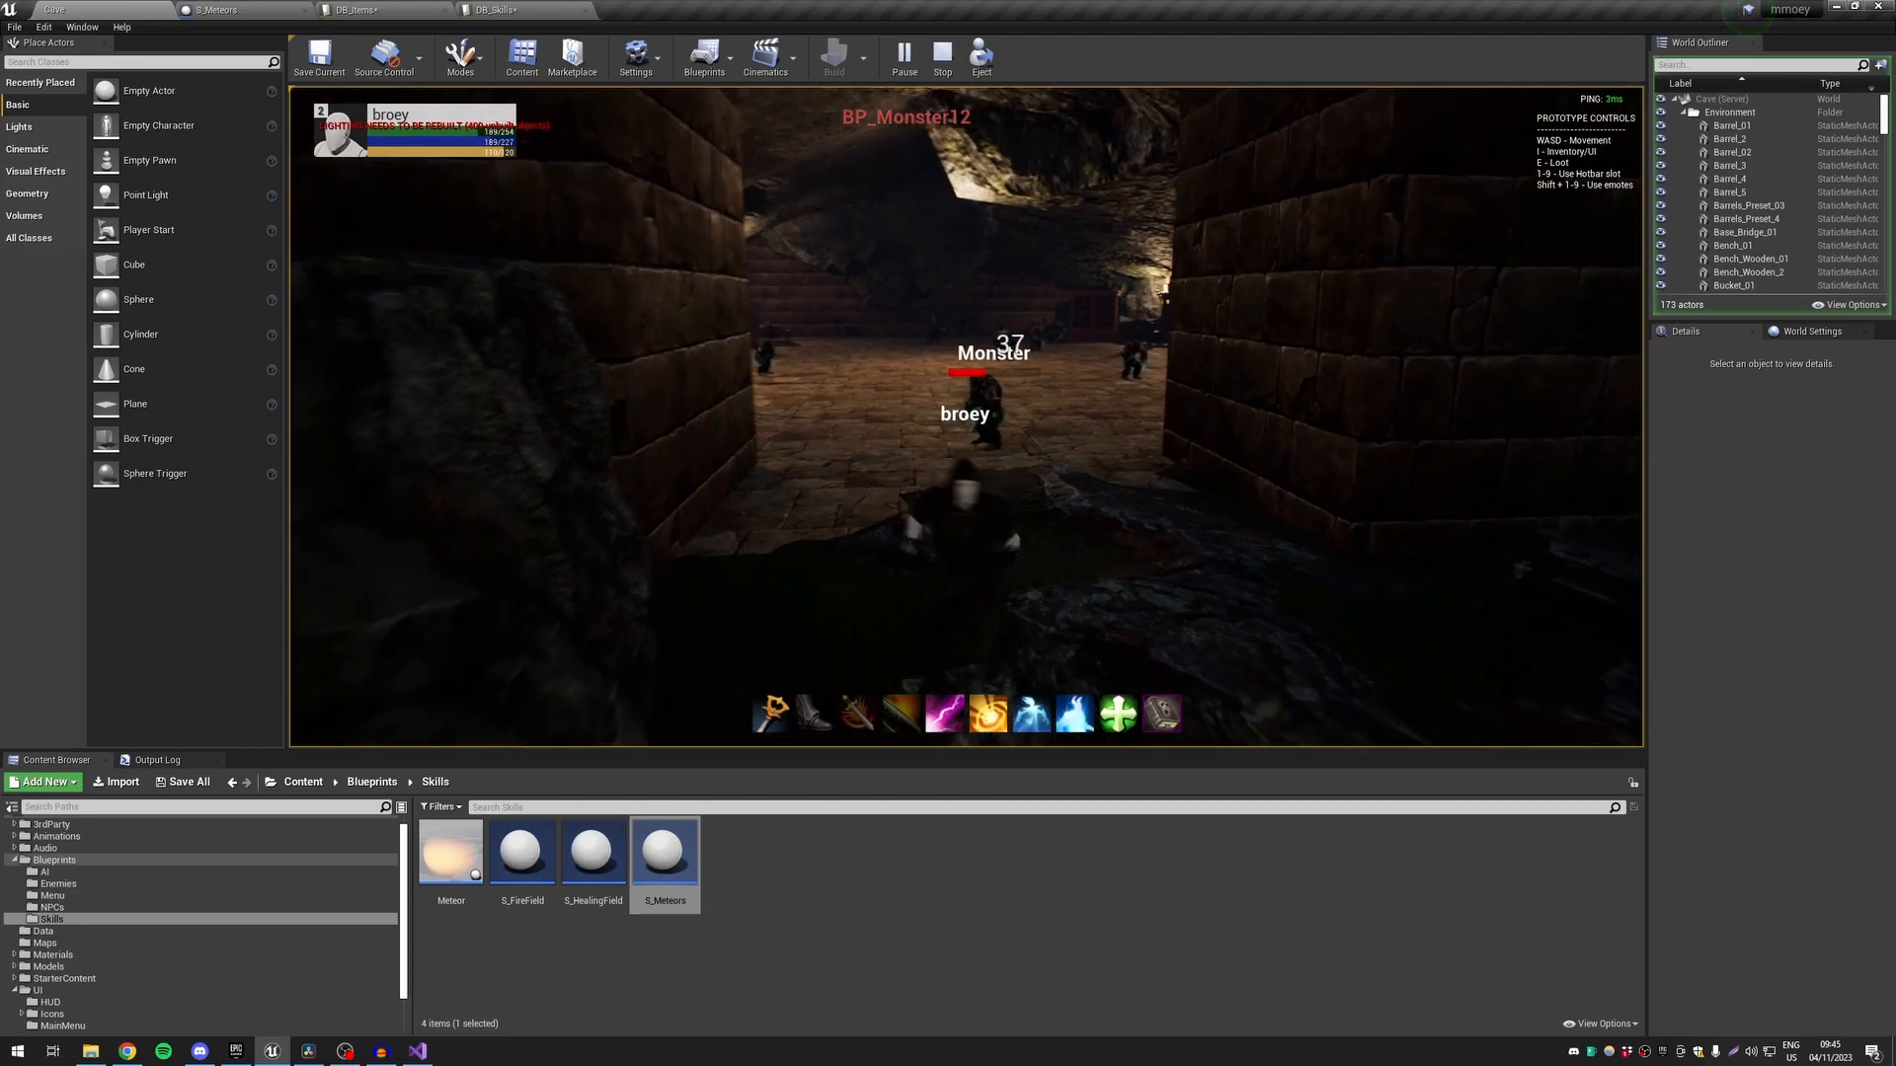
{"action": "key", "text": "1"}
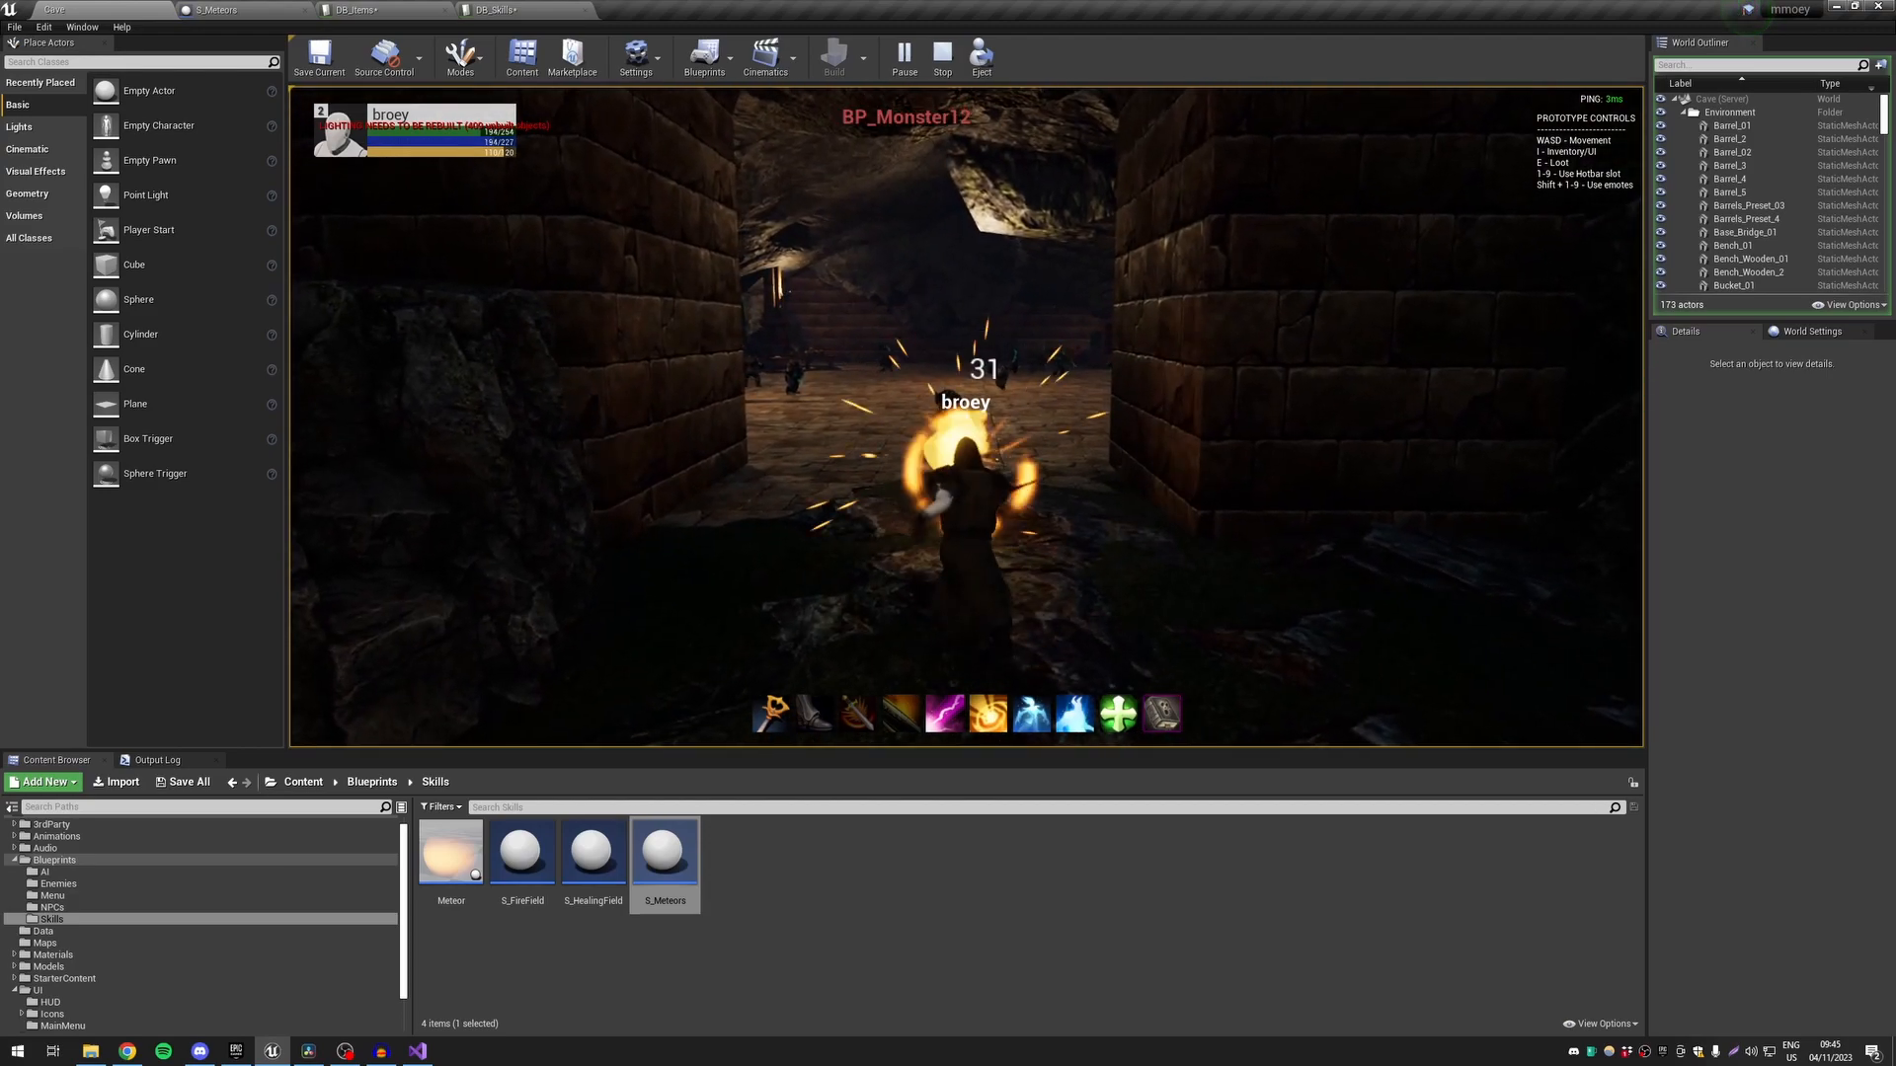
{"action": "key", "text": "1"}
Advance into the hall and fight BP_Monster13 with repeated Wand Attacks while retreating through the entrance
{"action": "key", "text": "w"}
{"action": "key", "text": "w"}
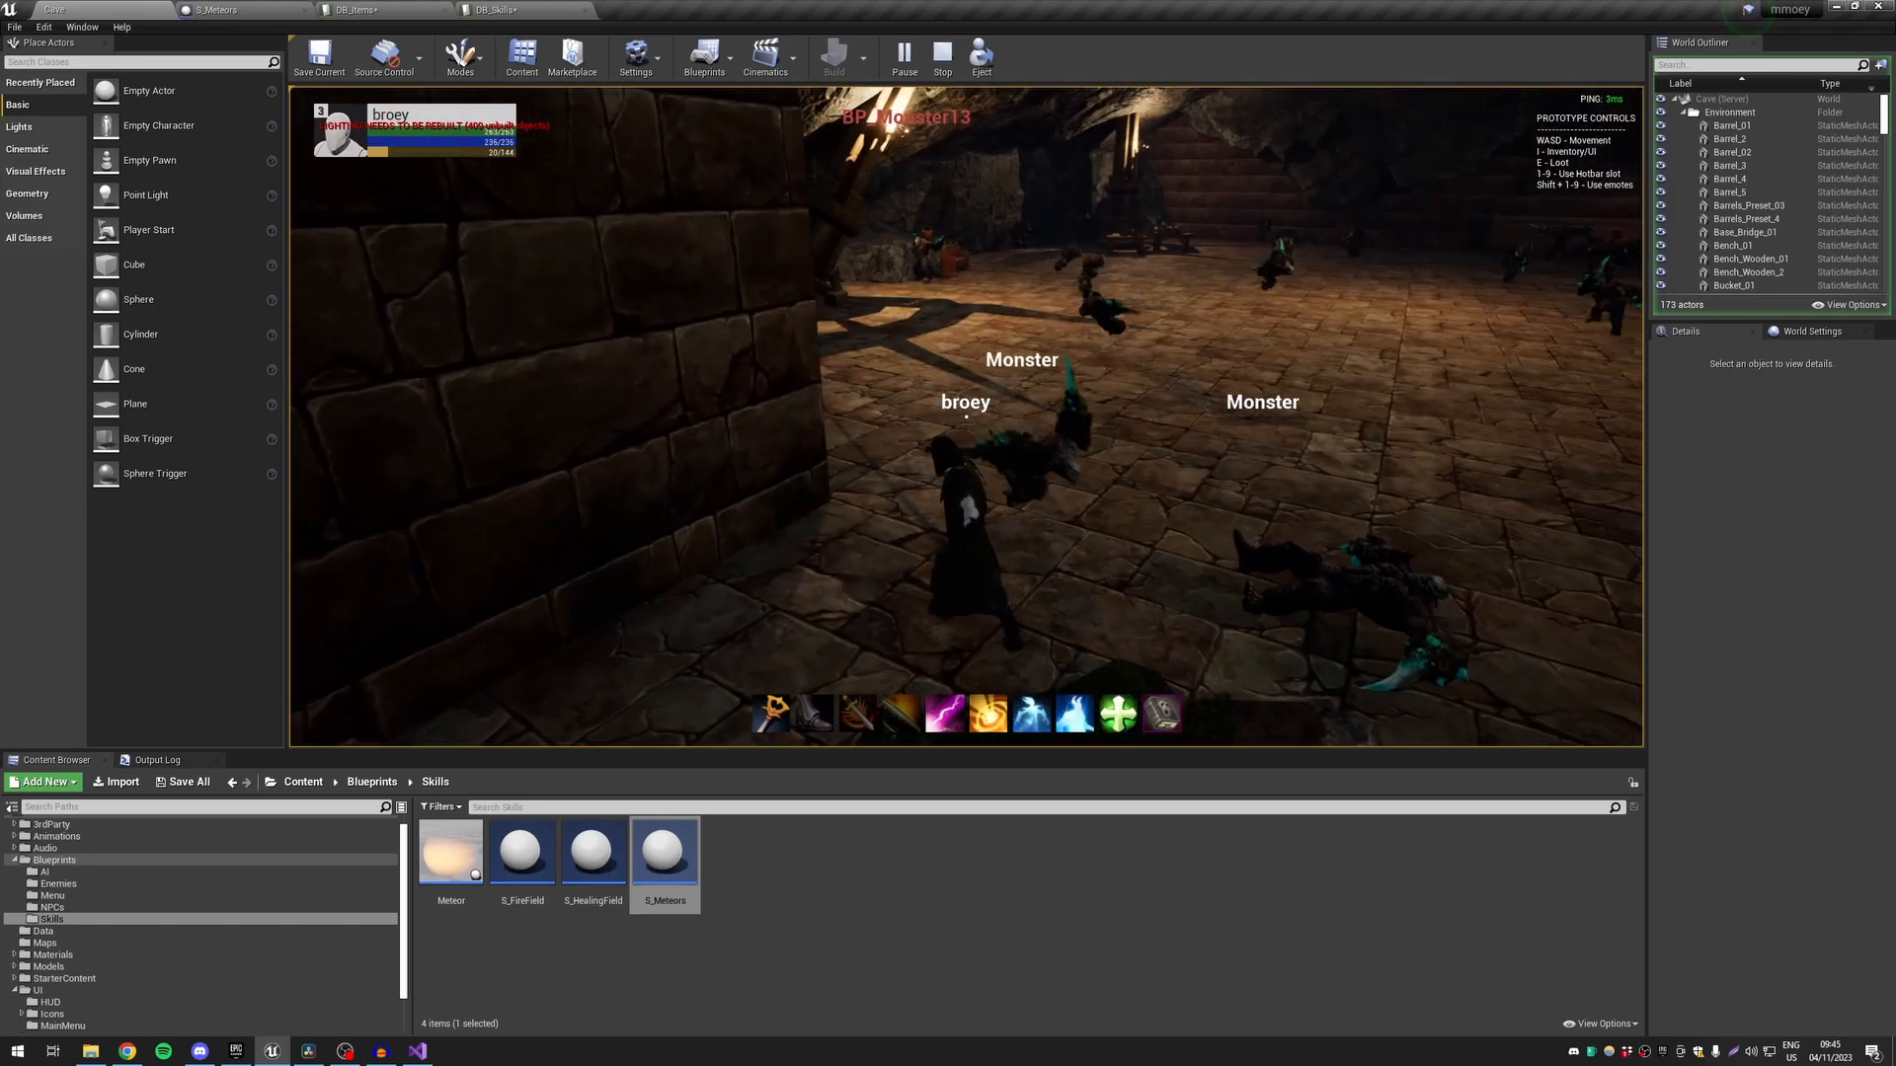
{"action": "key", "text": "1"}
{"action": "key", "text": "s"}
{"action": "key", "text": "1"}
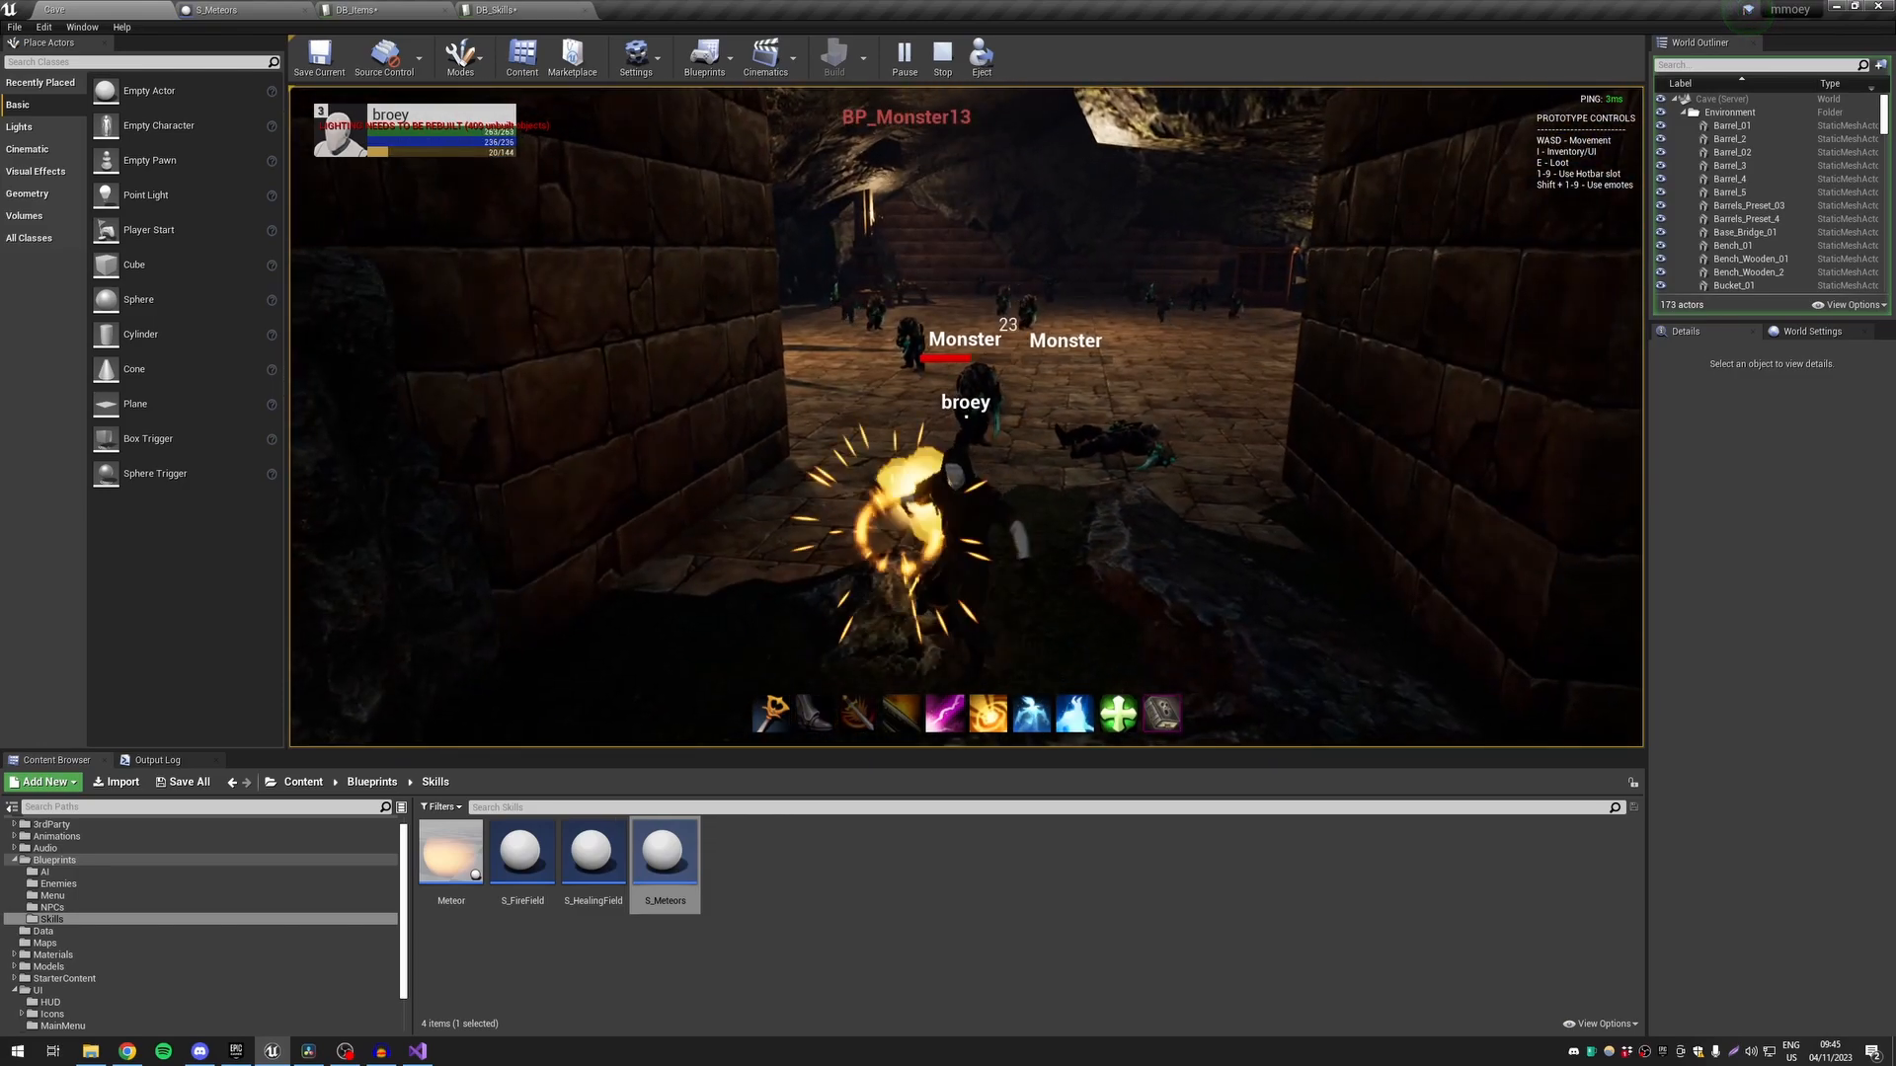
{"action": "key", "text": "s"}
{"action": "key", "text": "1"}
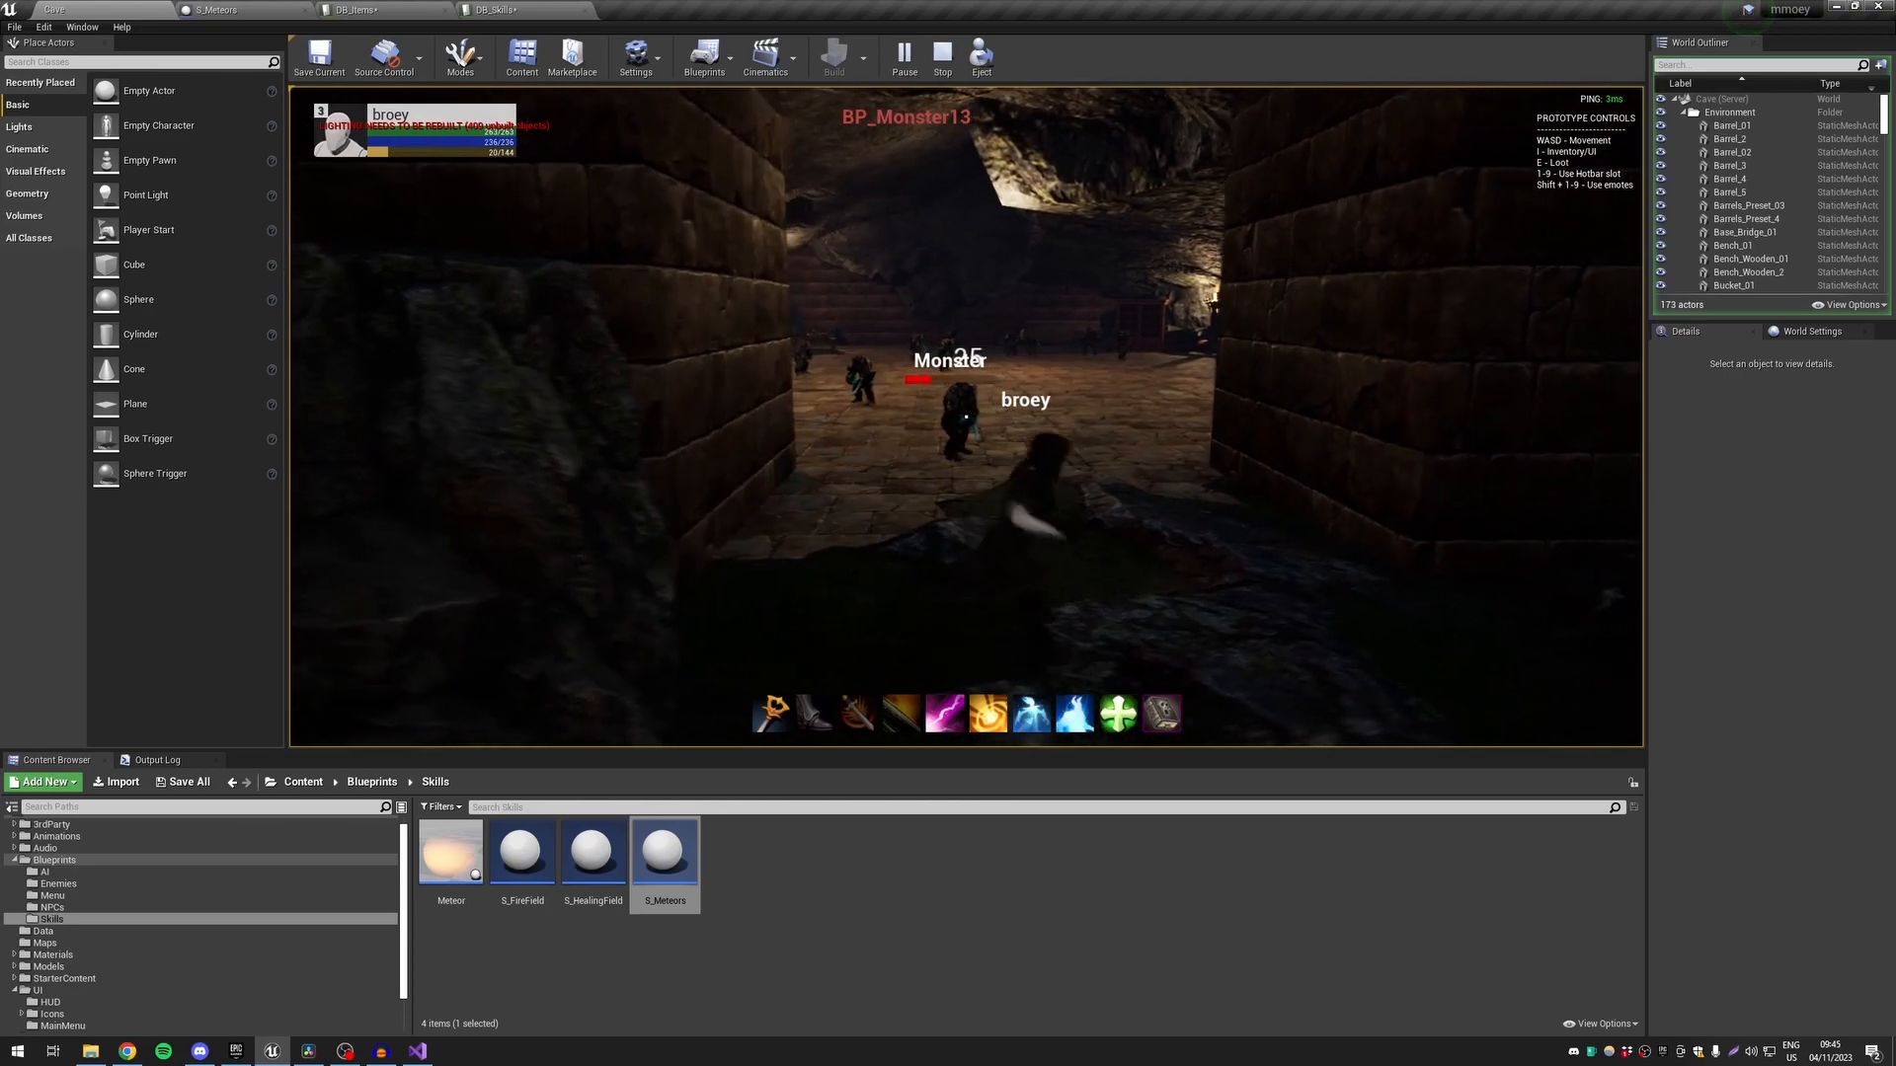
{"action": "key", "text": "1"}
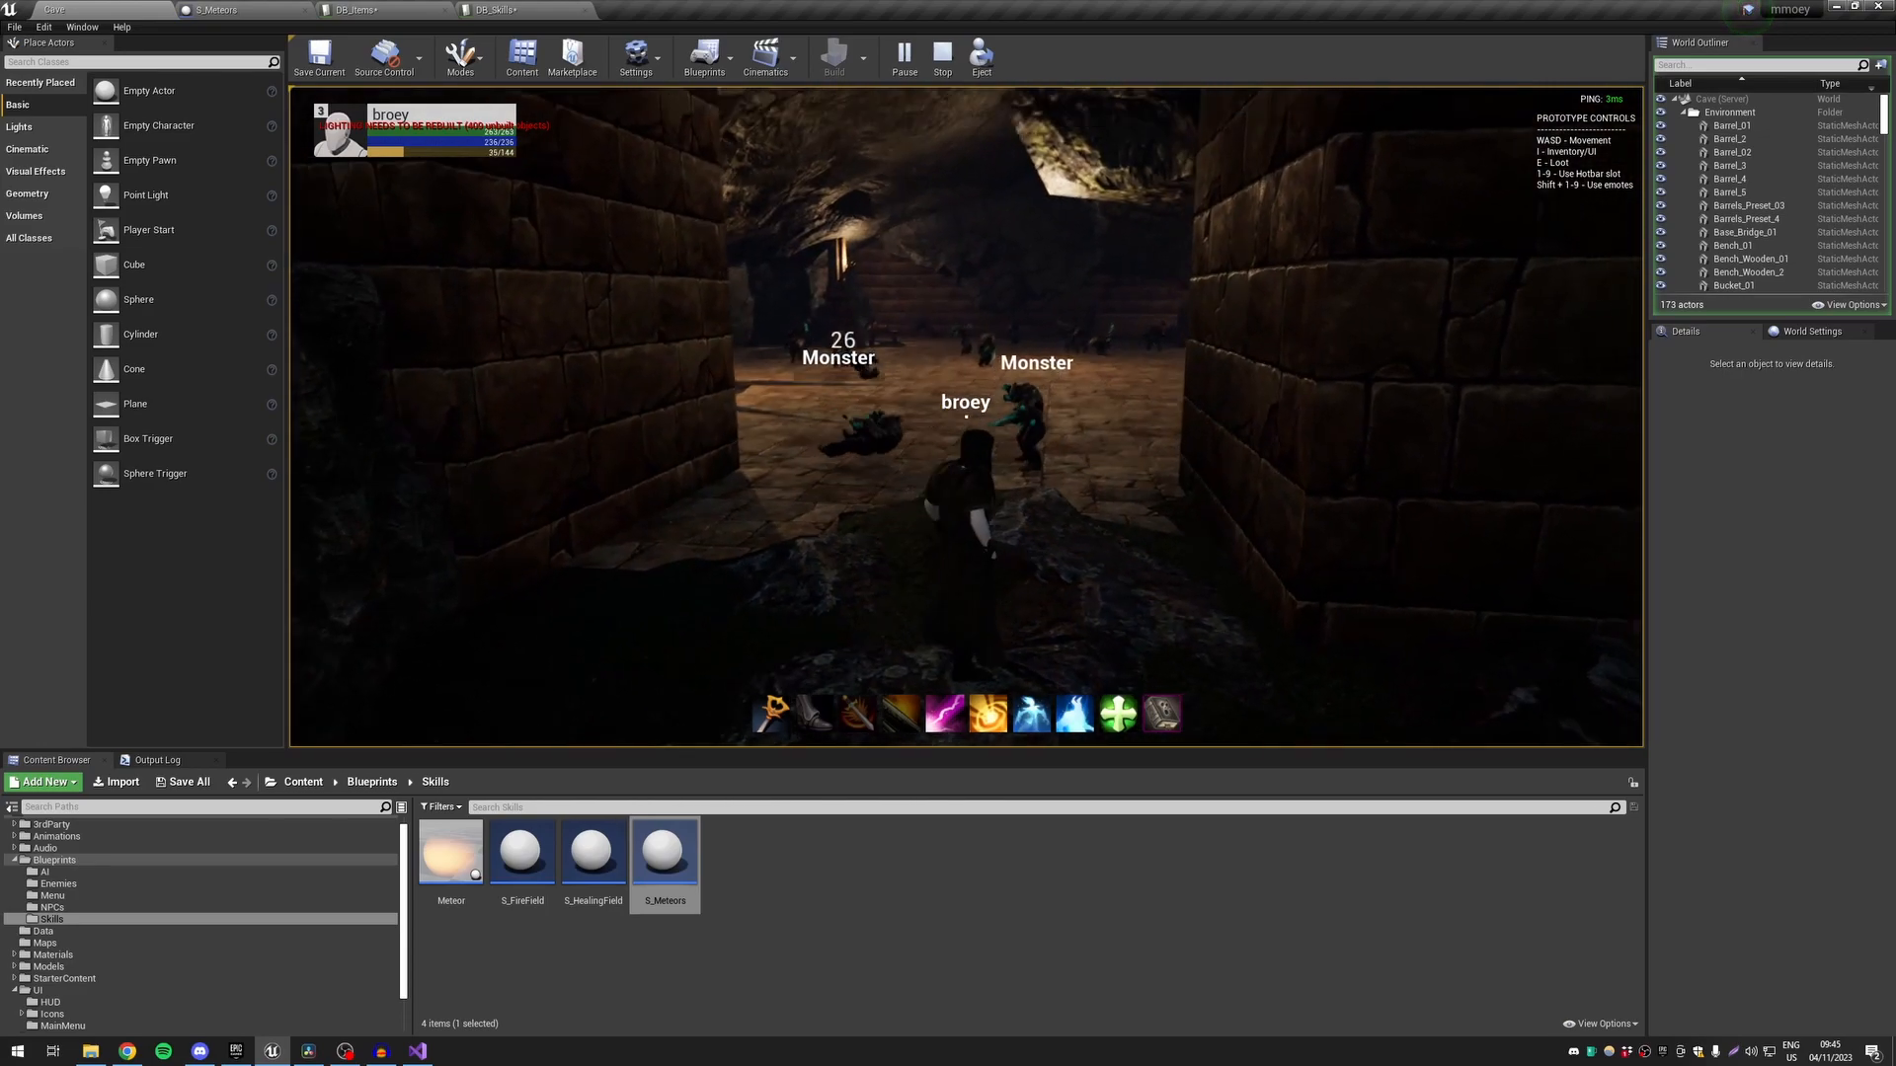
Move around the hall entrance and cast Wand Attack at another approaching monster
{"action": "key", "text": "w"}
{"action": "key", "text": "w"}
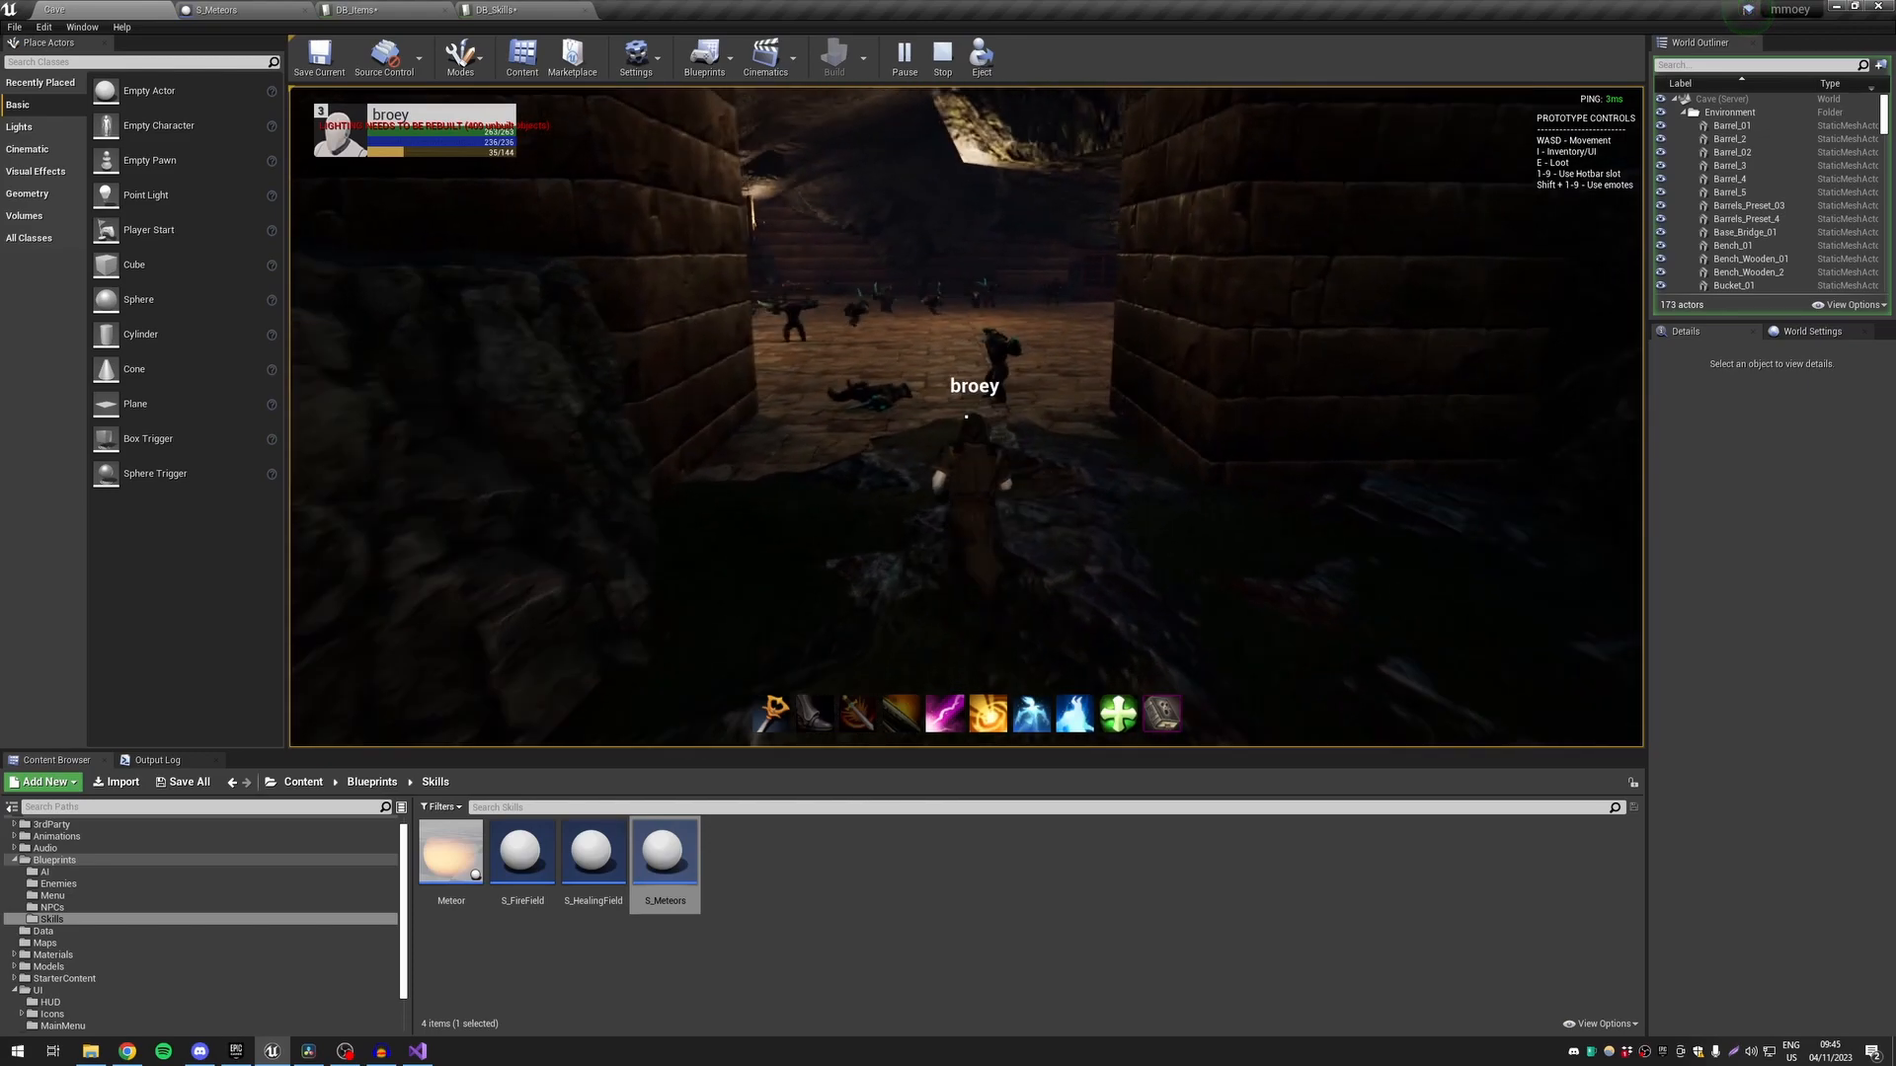
{"action": "key", "text": "a"}
{"action": "key", "text": "d"}
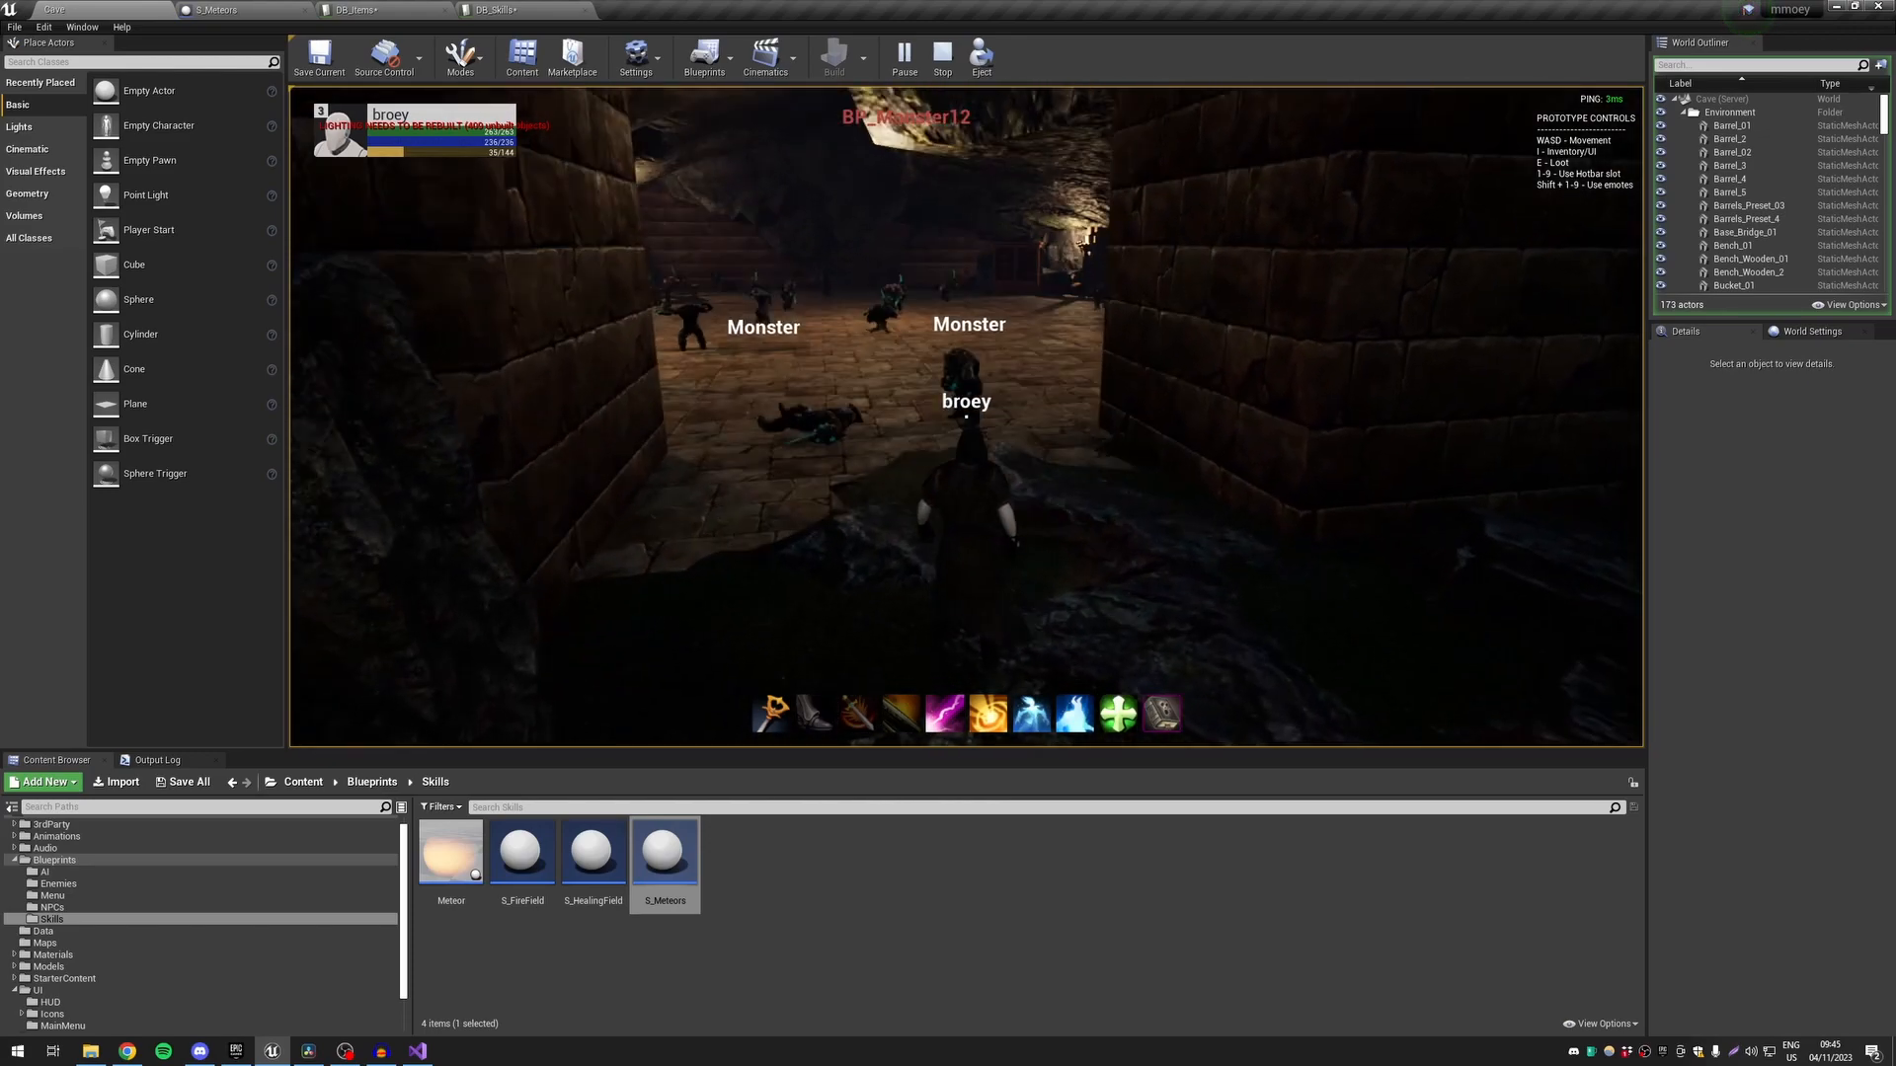
{"action": "key", "text": "1"}
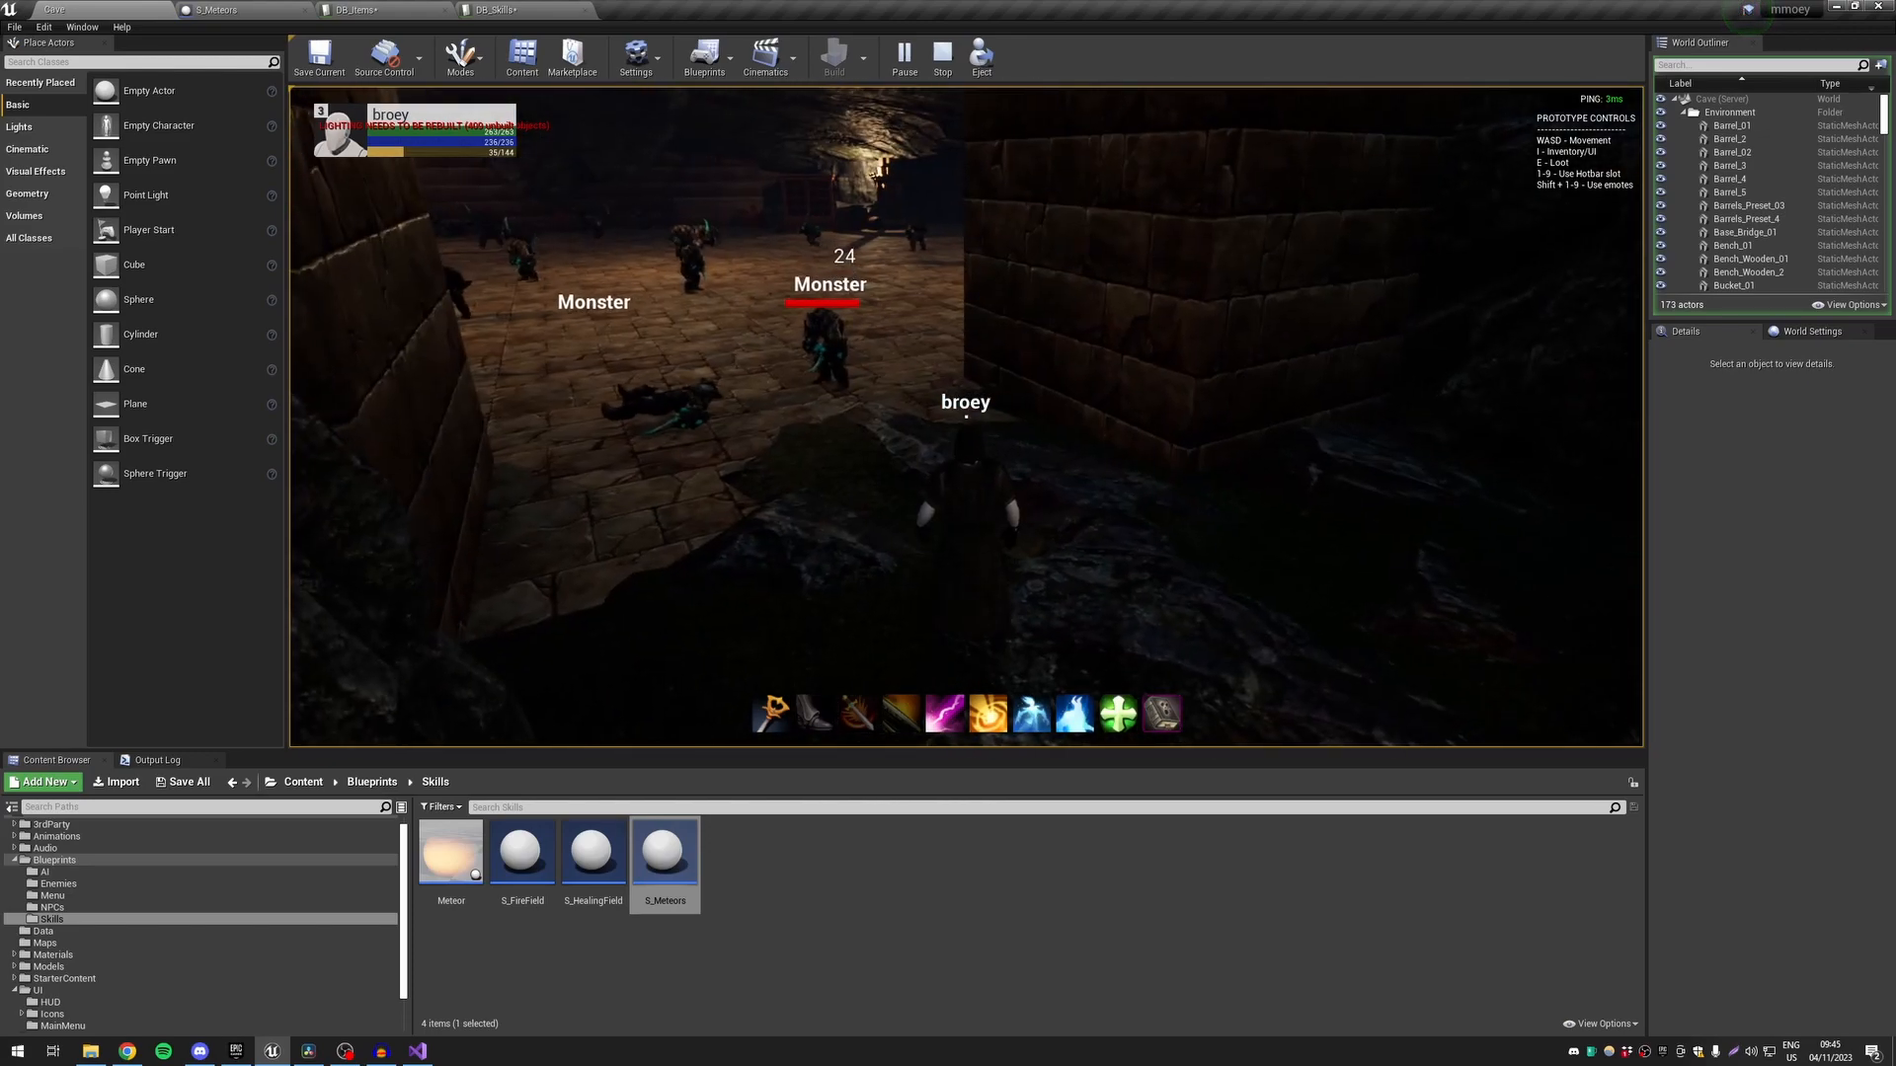
{"action": "key", "text": "w"}
{"action": "key", "text": "w"}
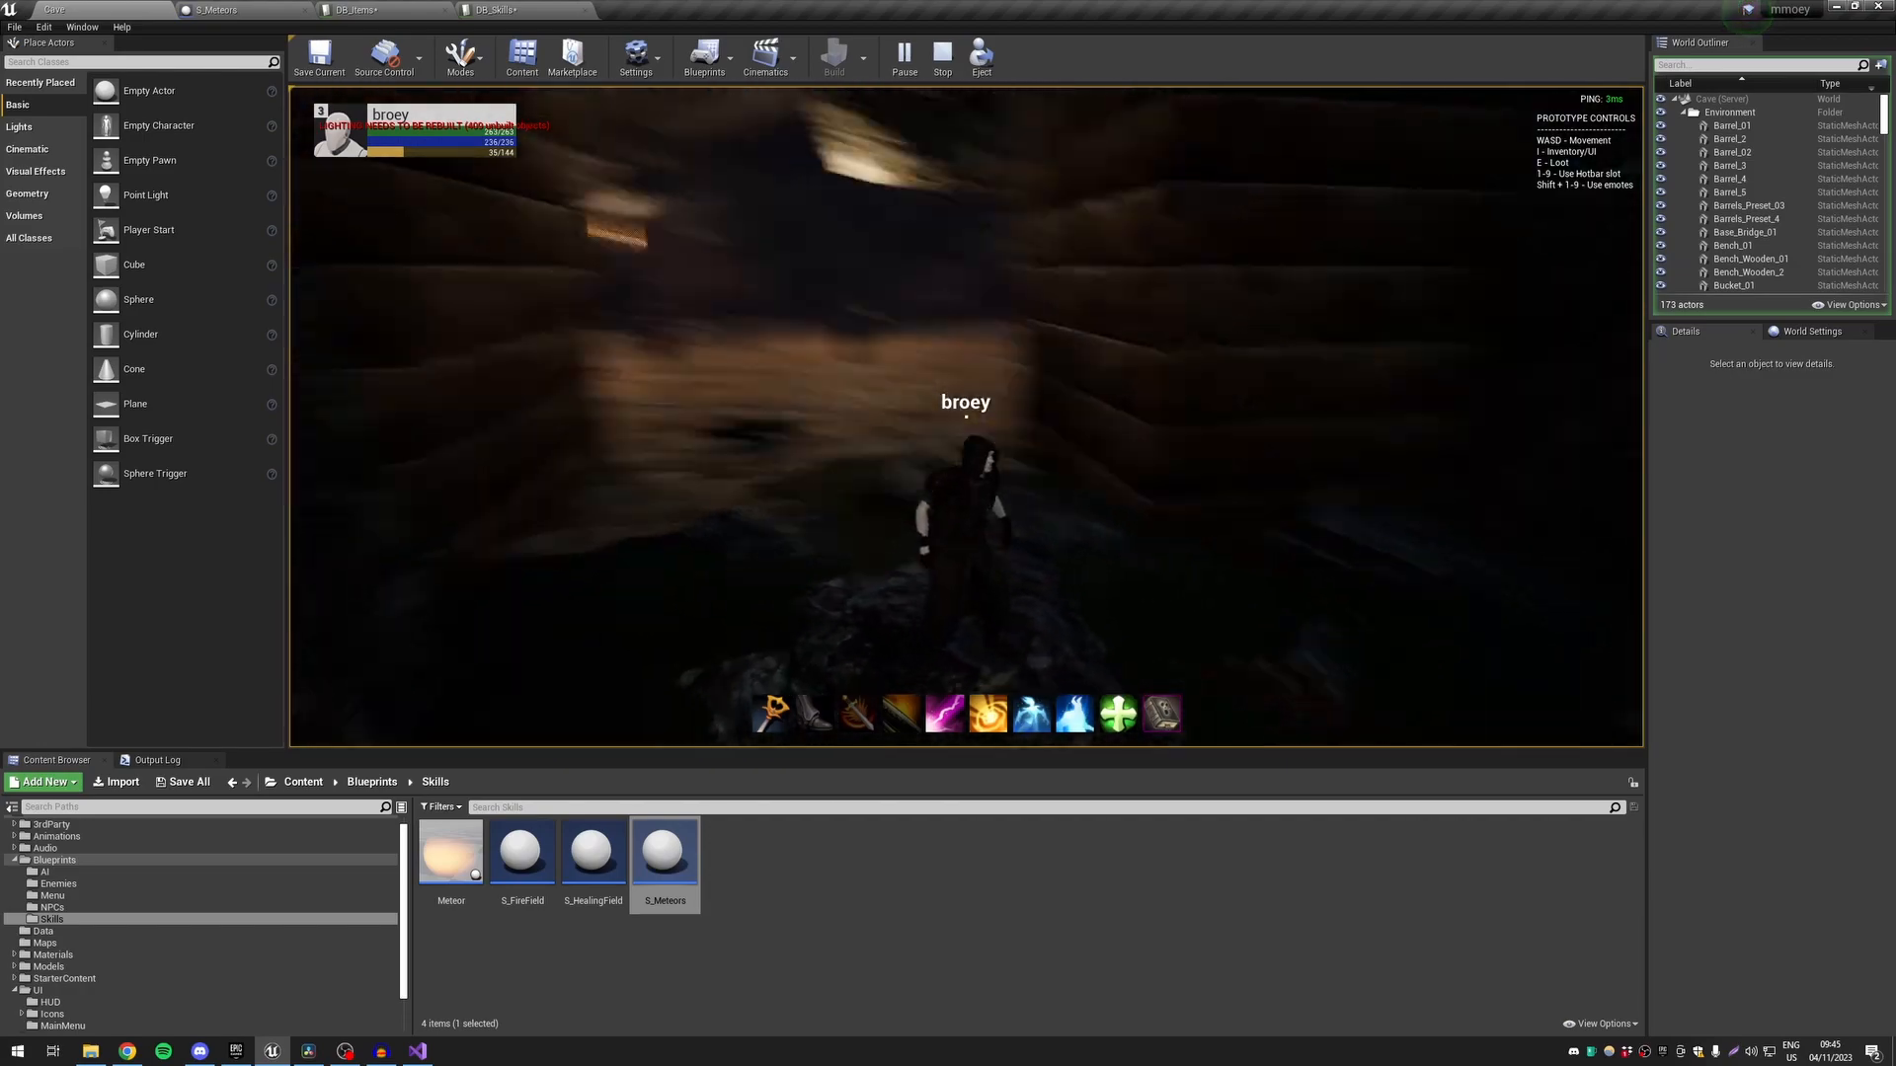
{"action": "key", "text": "w"}
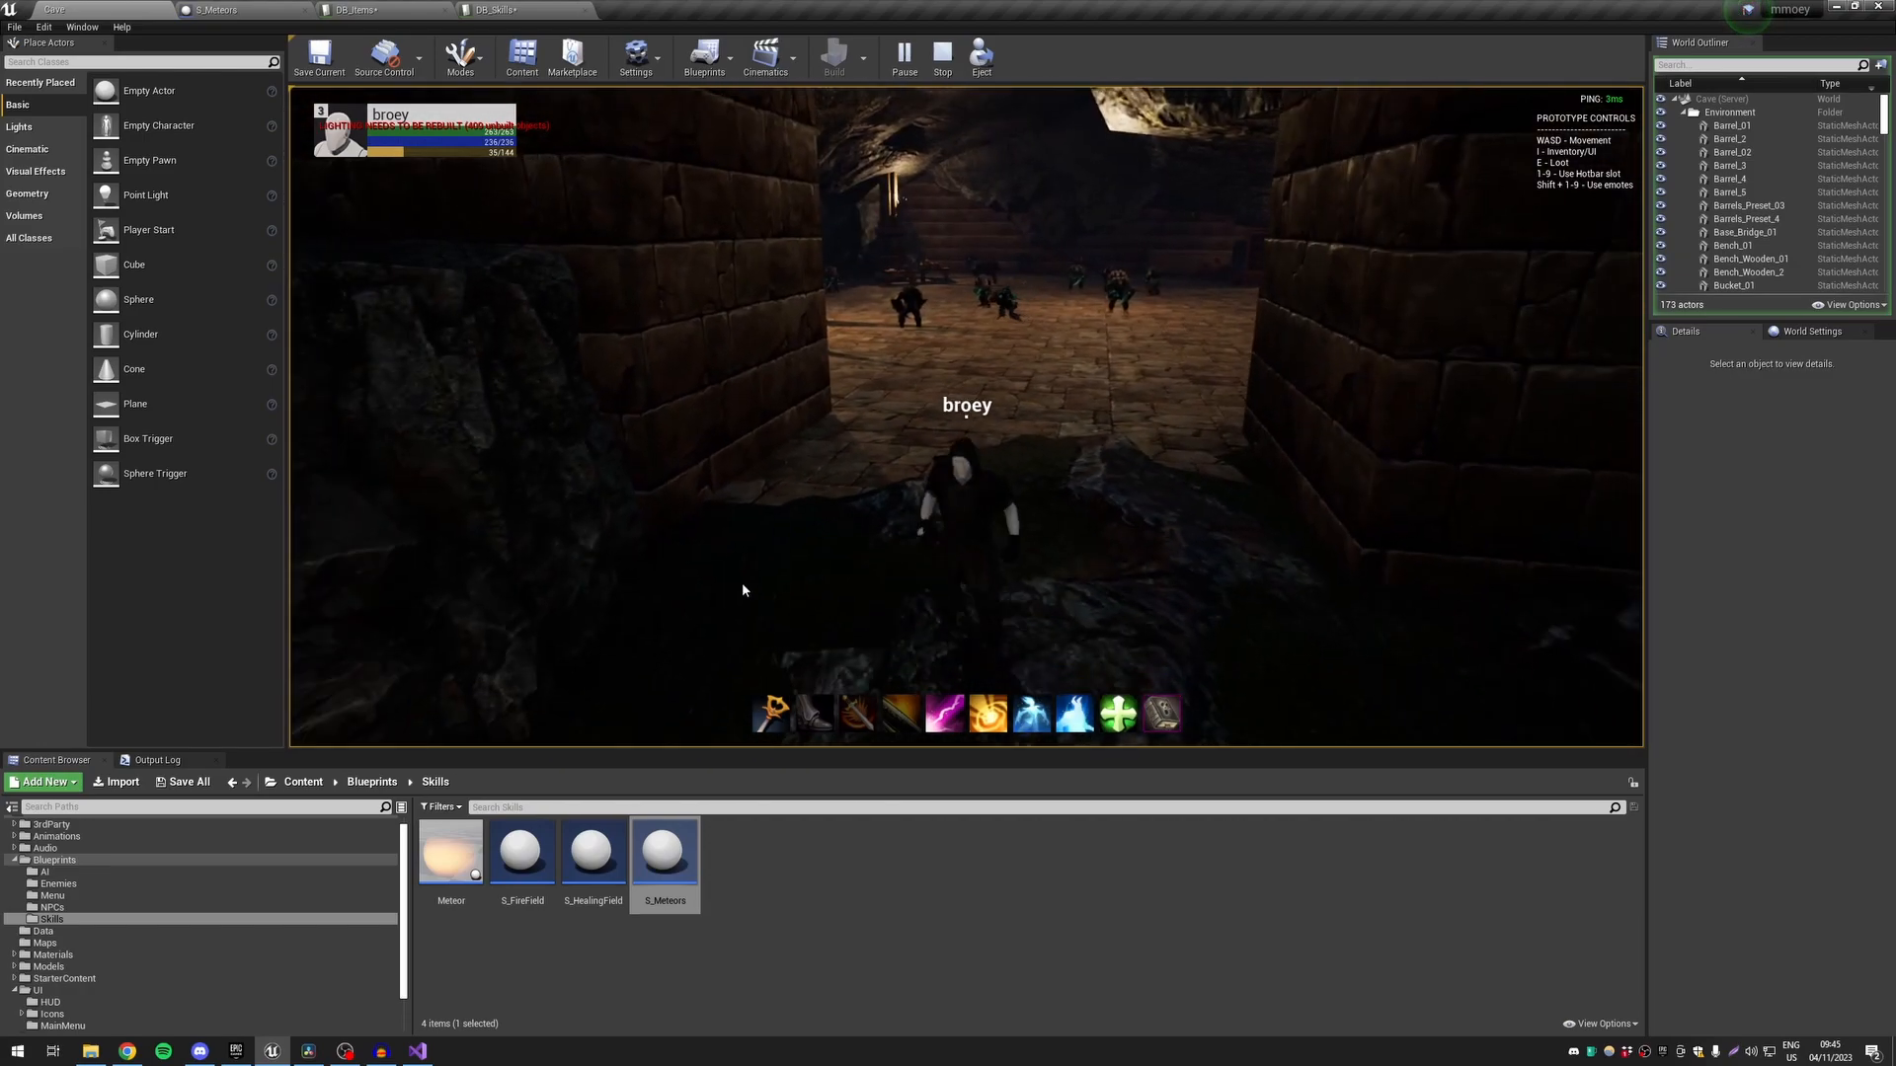
Stop the play session and save the DB_Skills data table
{"action": "key", "text": "Escape"}
{"action": "left_click", "coordinate": [504, 10]}
{"action": "left_click", "coordinate": [21, 57]}
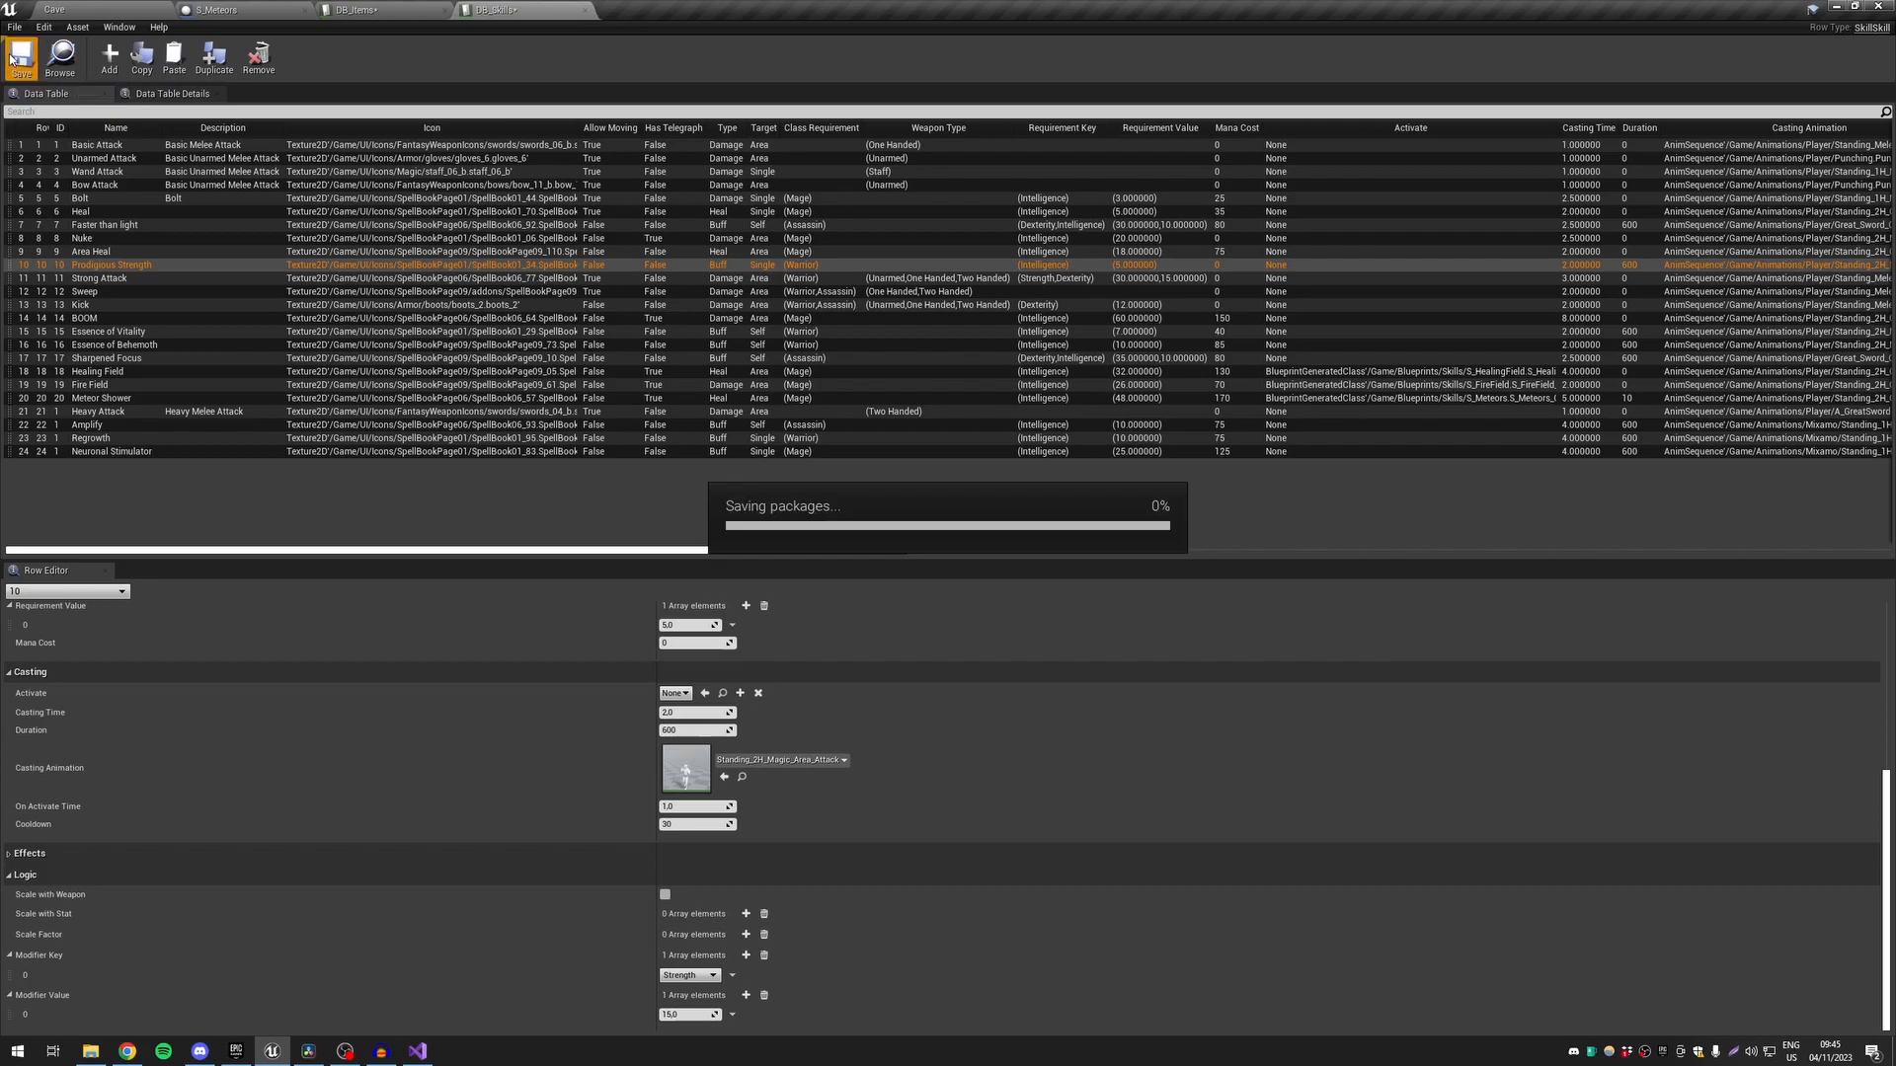
Compare the settings of the Bolt, Neuronal Stimulator and Area Heal rows in the skills table
{"action": "left_click", "coordinate": [183, 199]}
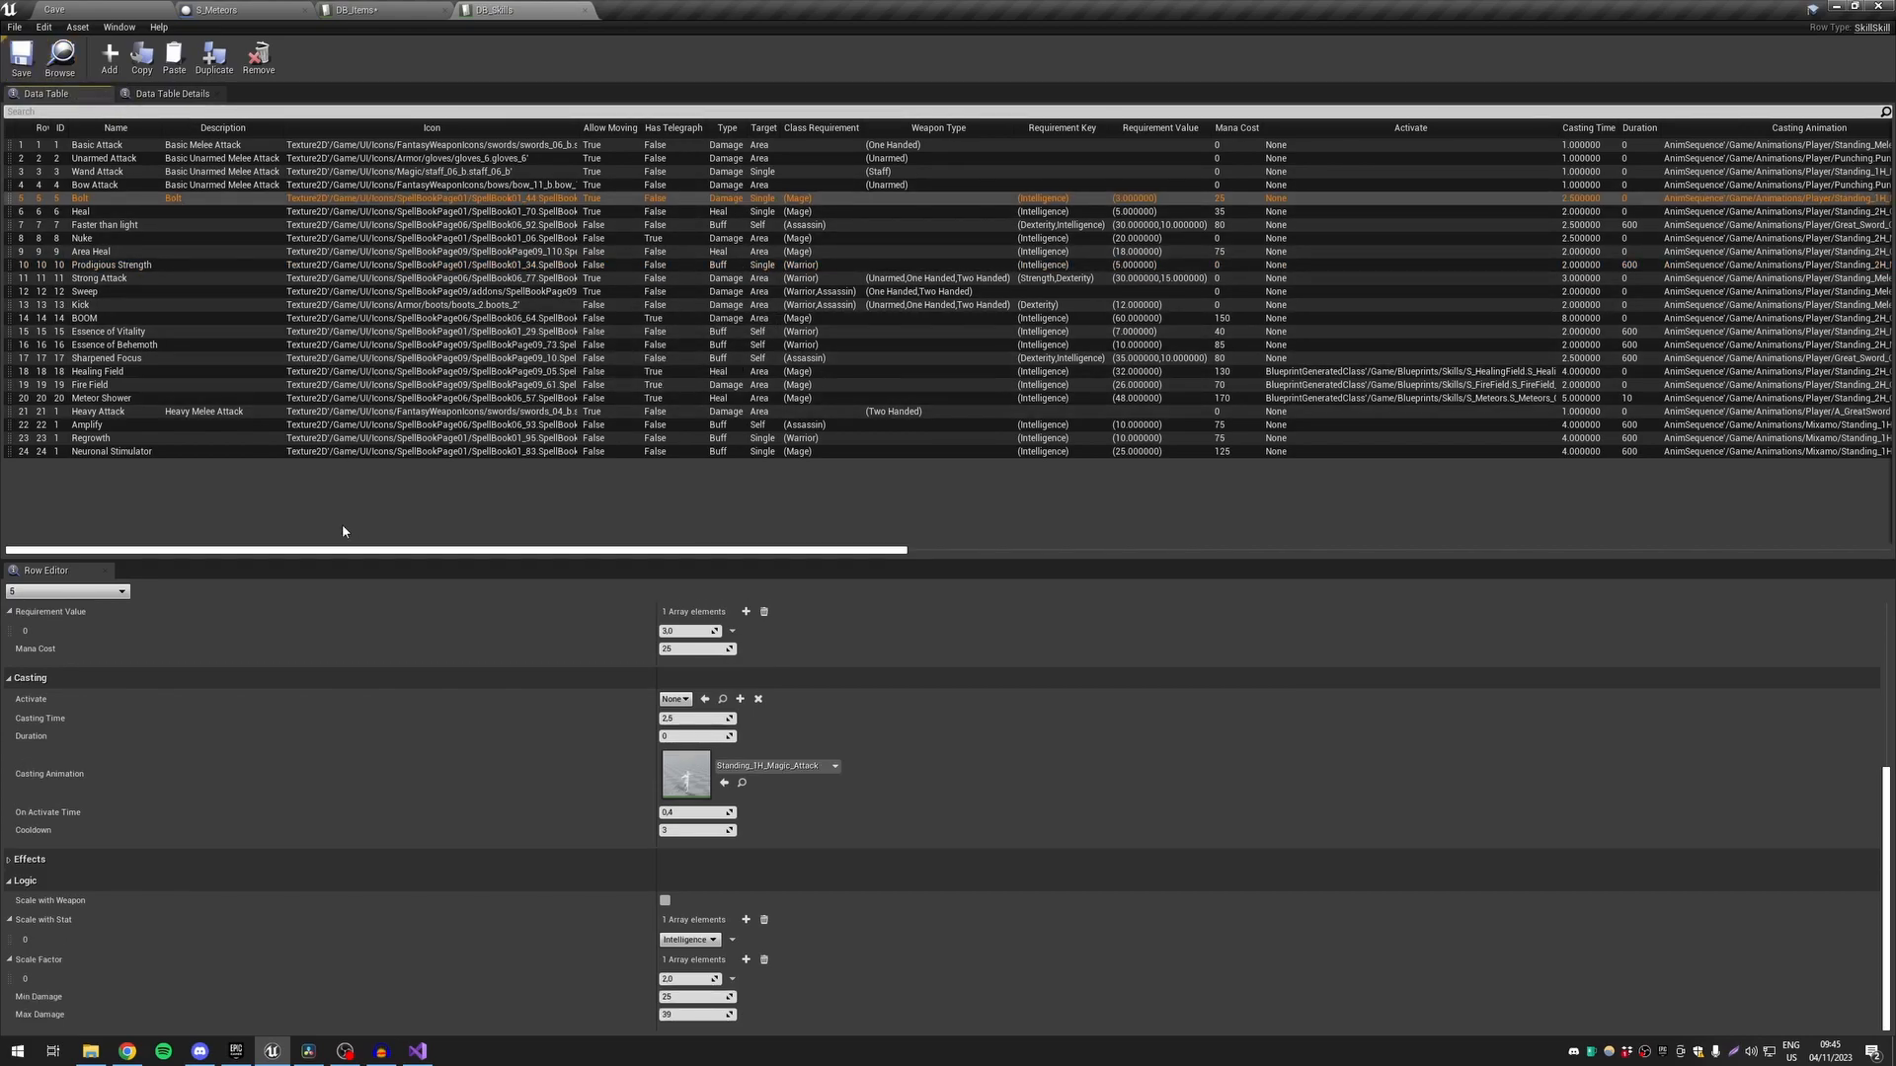
{"action": "left_click", "coordinate": [181, 452]}
{"action": "left_click", "coordinate": [179, 253]}
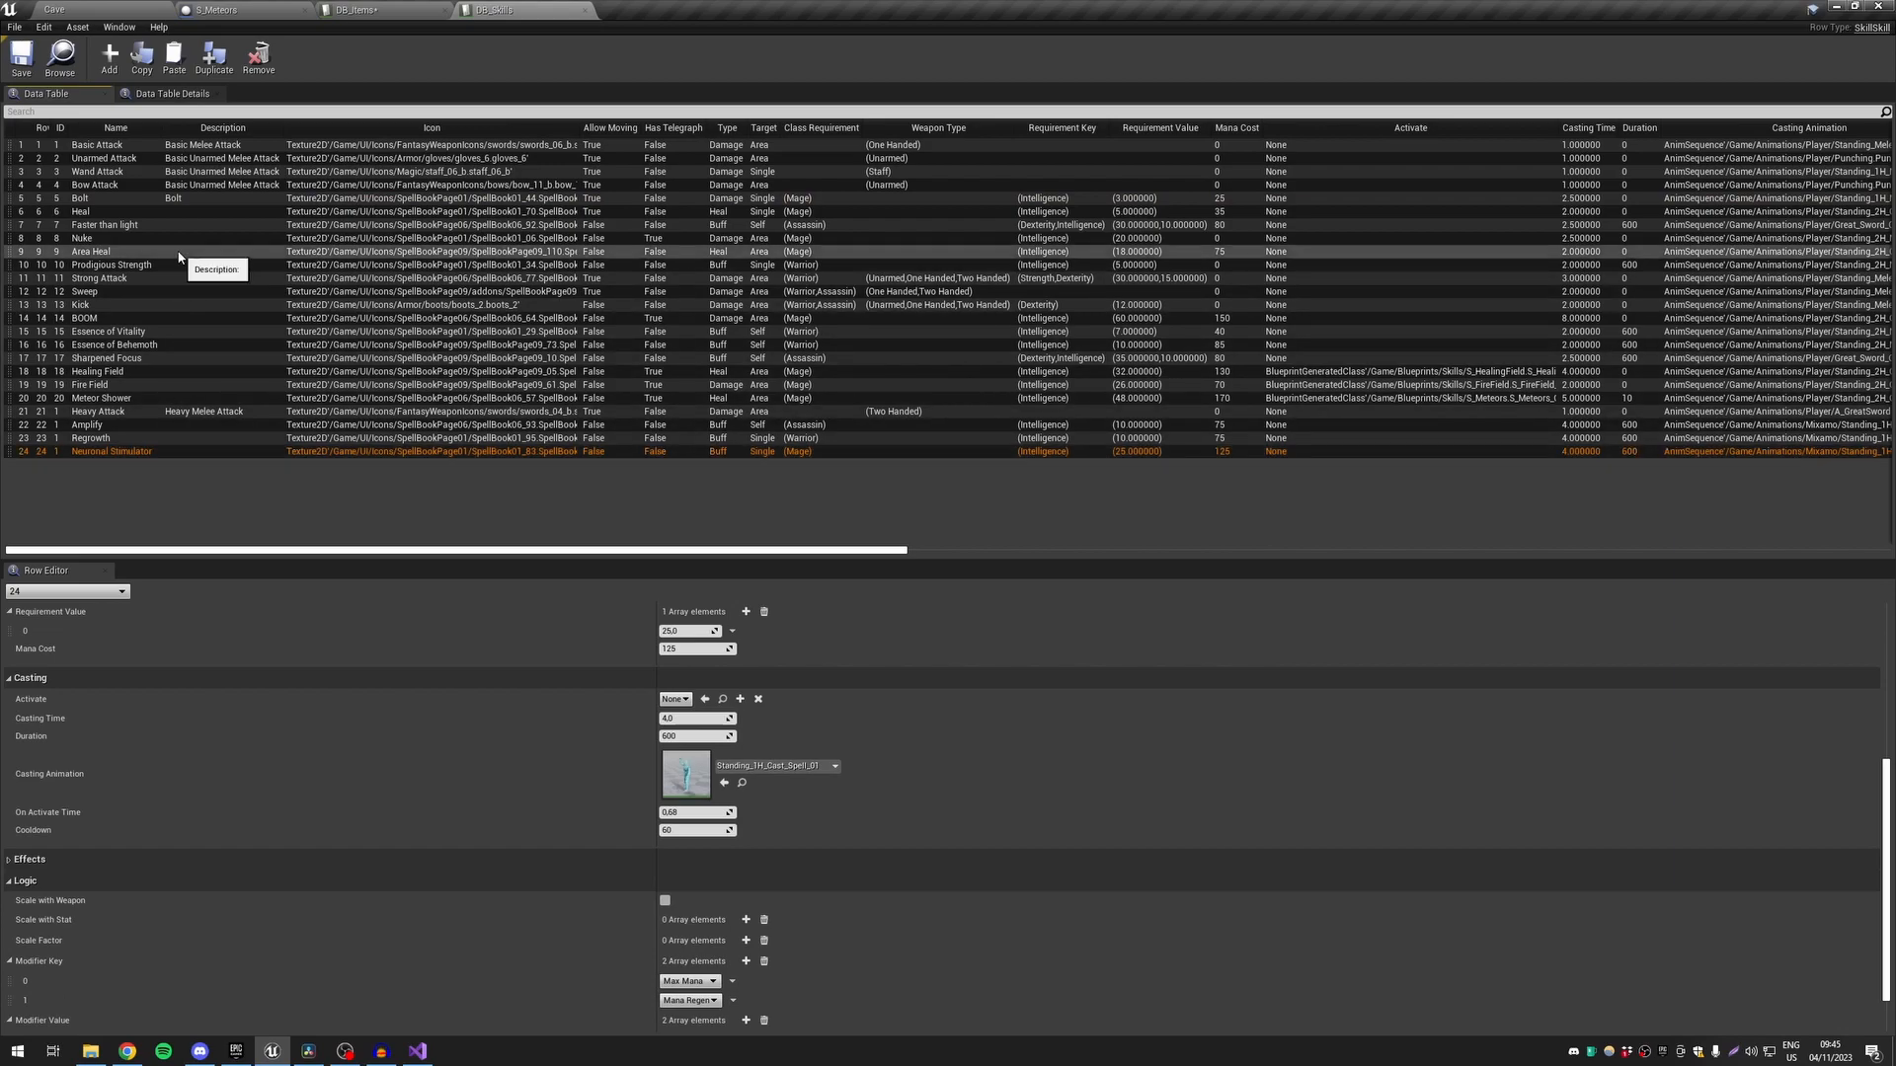
{"action": "scroll", "coordinate": [481, 671], "scroll_direction": "down", "scroll_amount": 1}
{"action": "scroll", "coordinate": [471, 667], "scroll_direction": "up", "scroll_amount": 7}
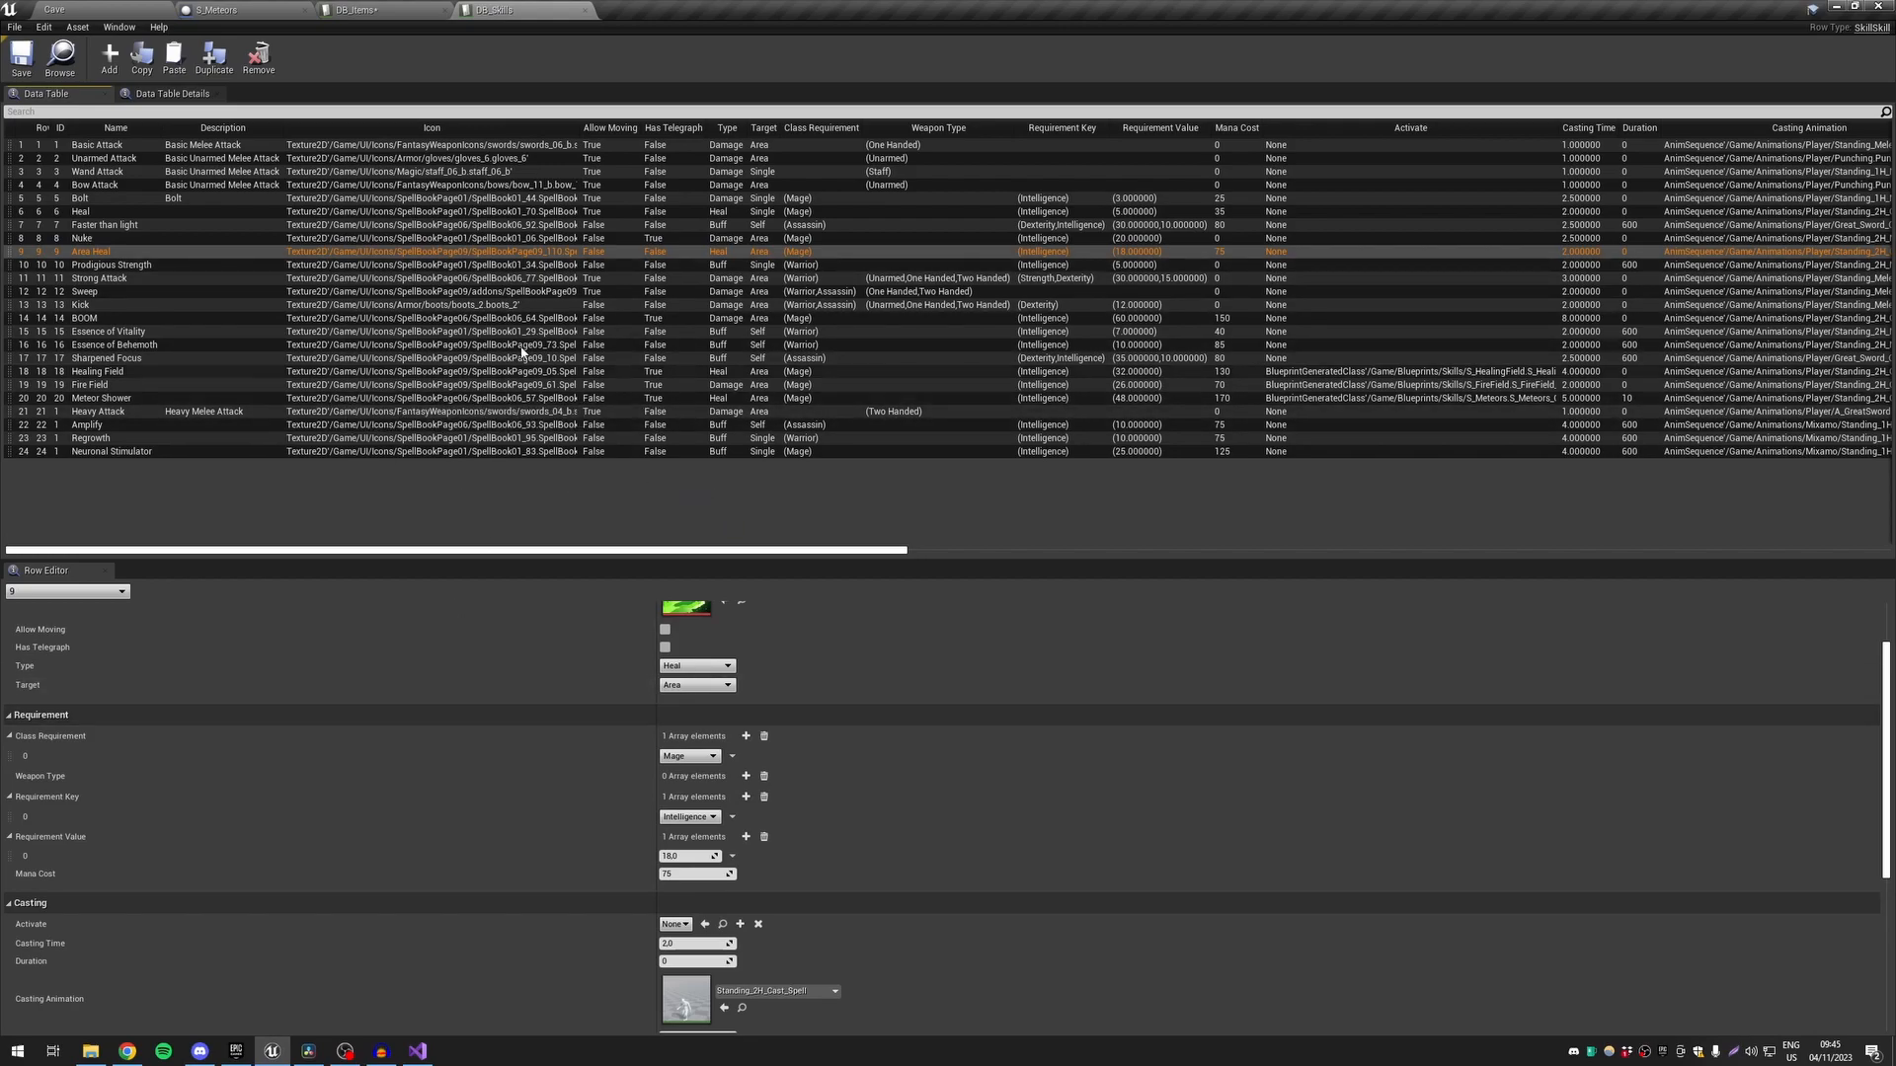
Switch to the DB_Items data table and inspect the Raven's Barrow and Loli Enabler item rows
{"action": "left_click", "coordinate": [358, 10]}
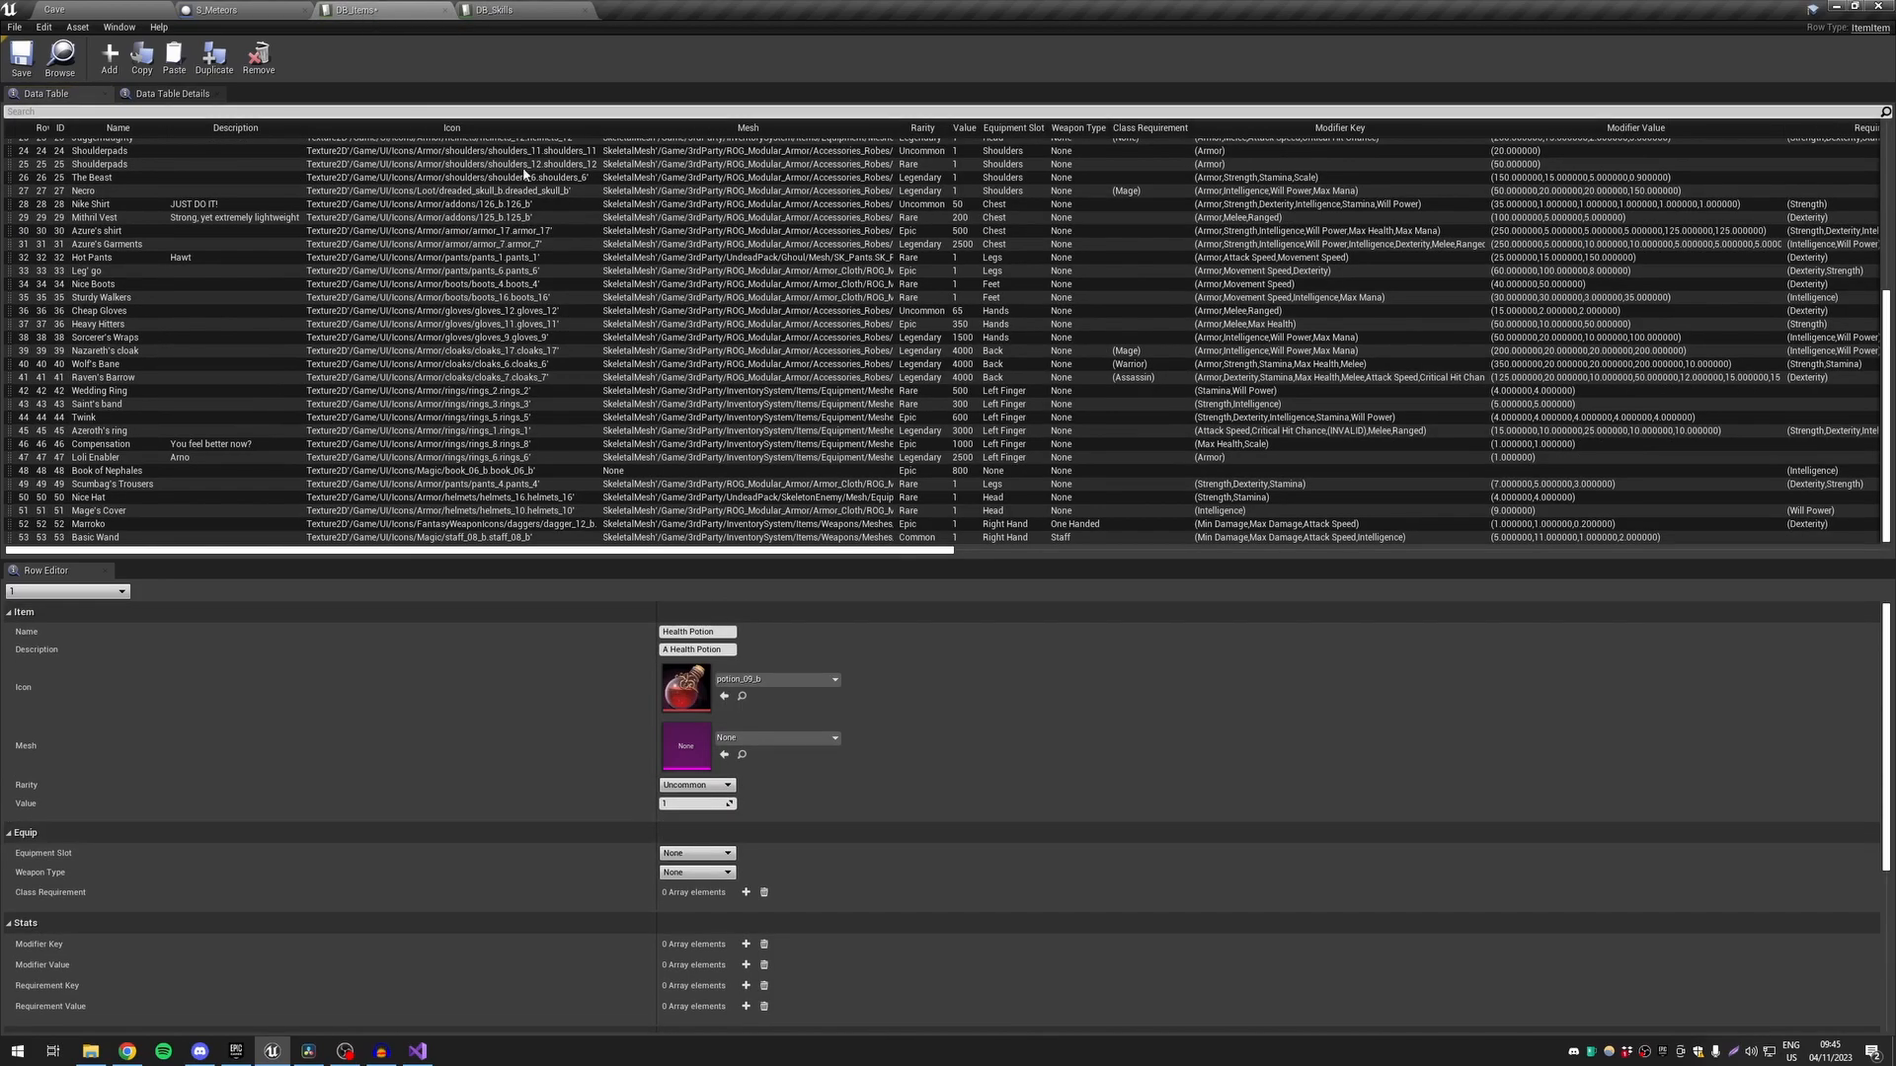
{"action": "left_click", "coordinate": [249, 377]}
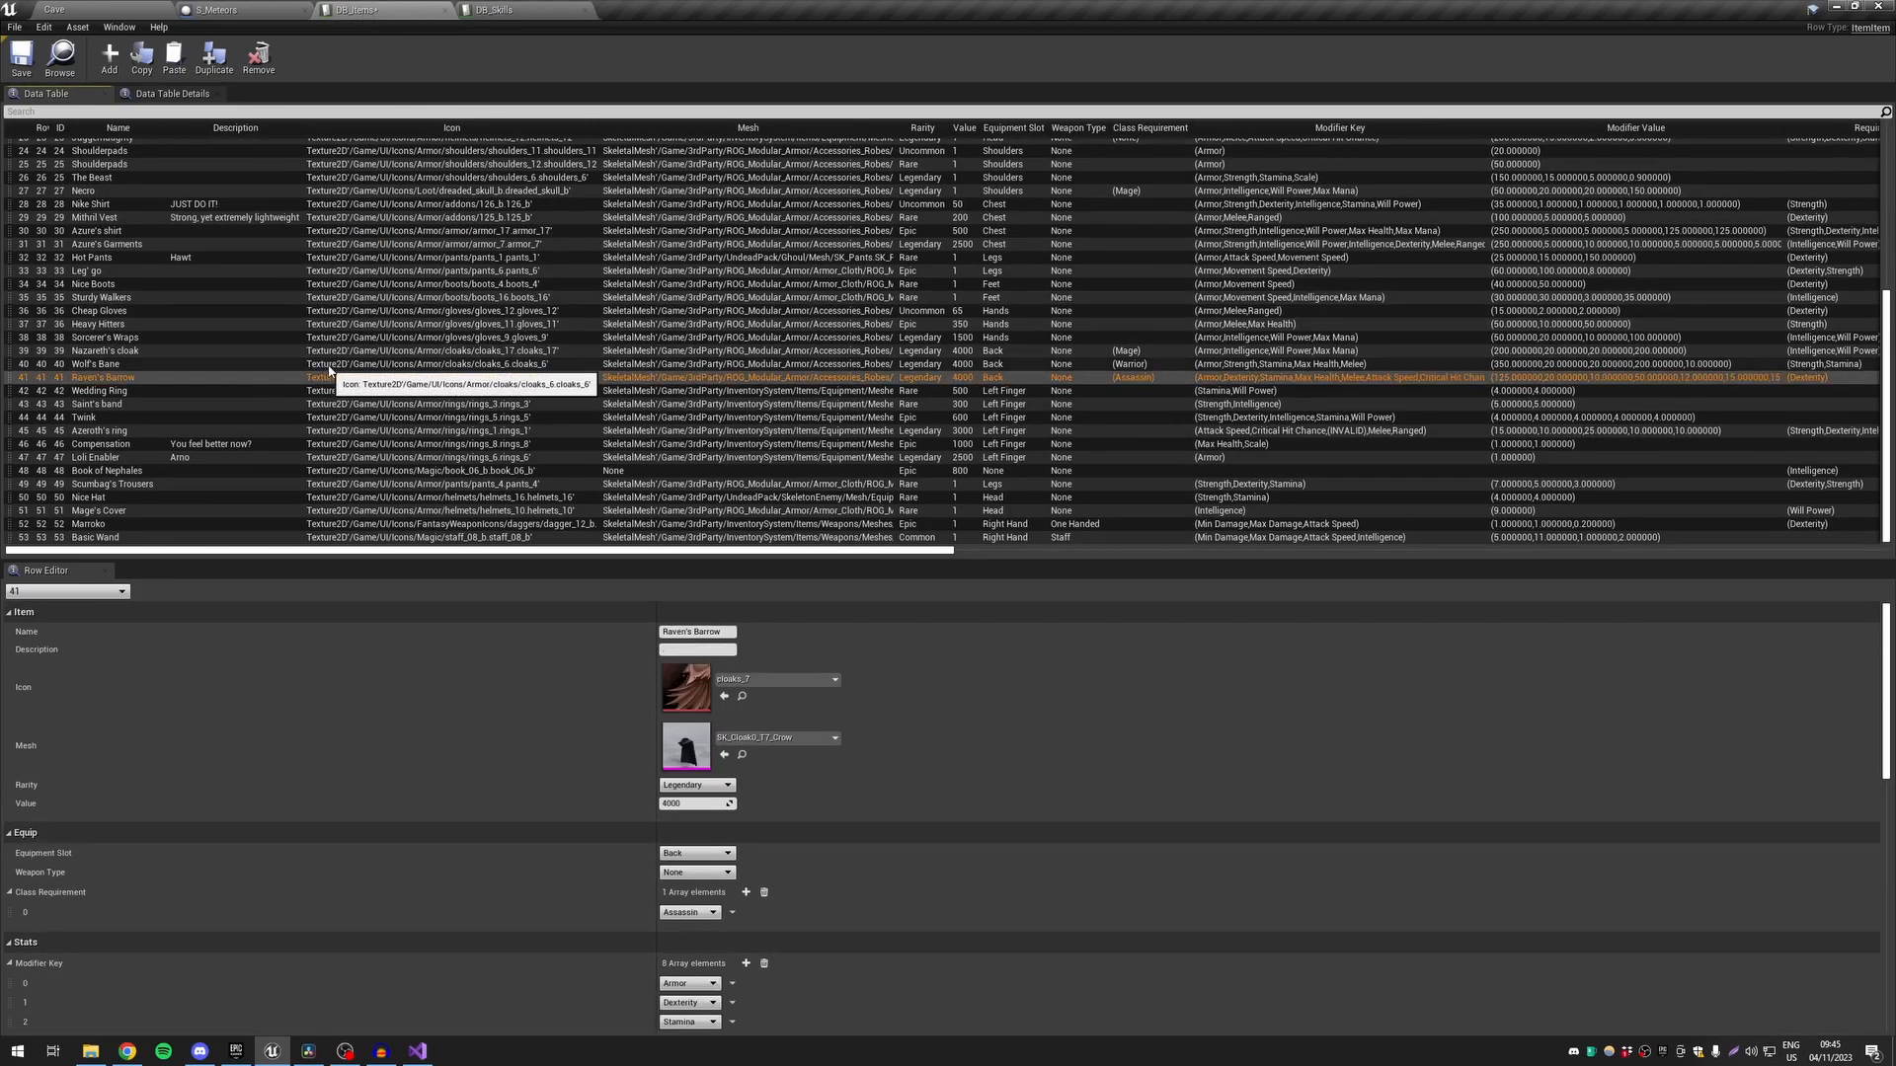
{"action": "left_click", "coordinate": [294, 458]}
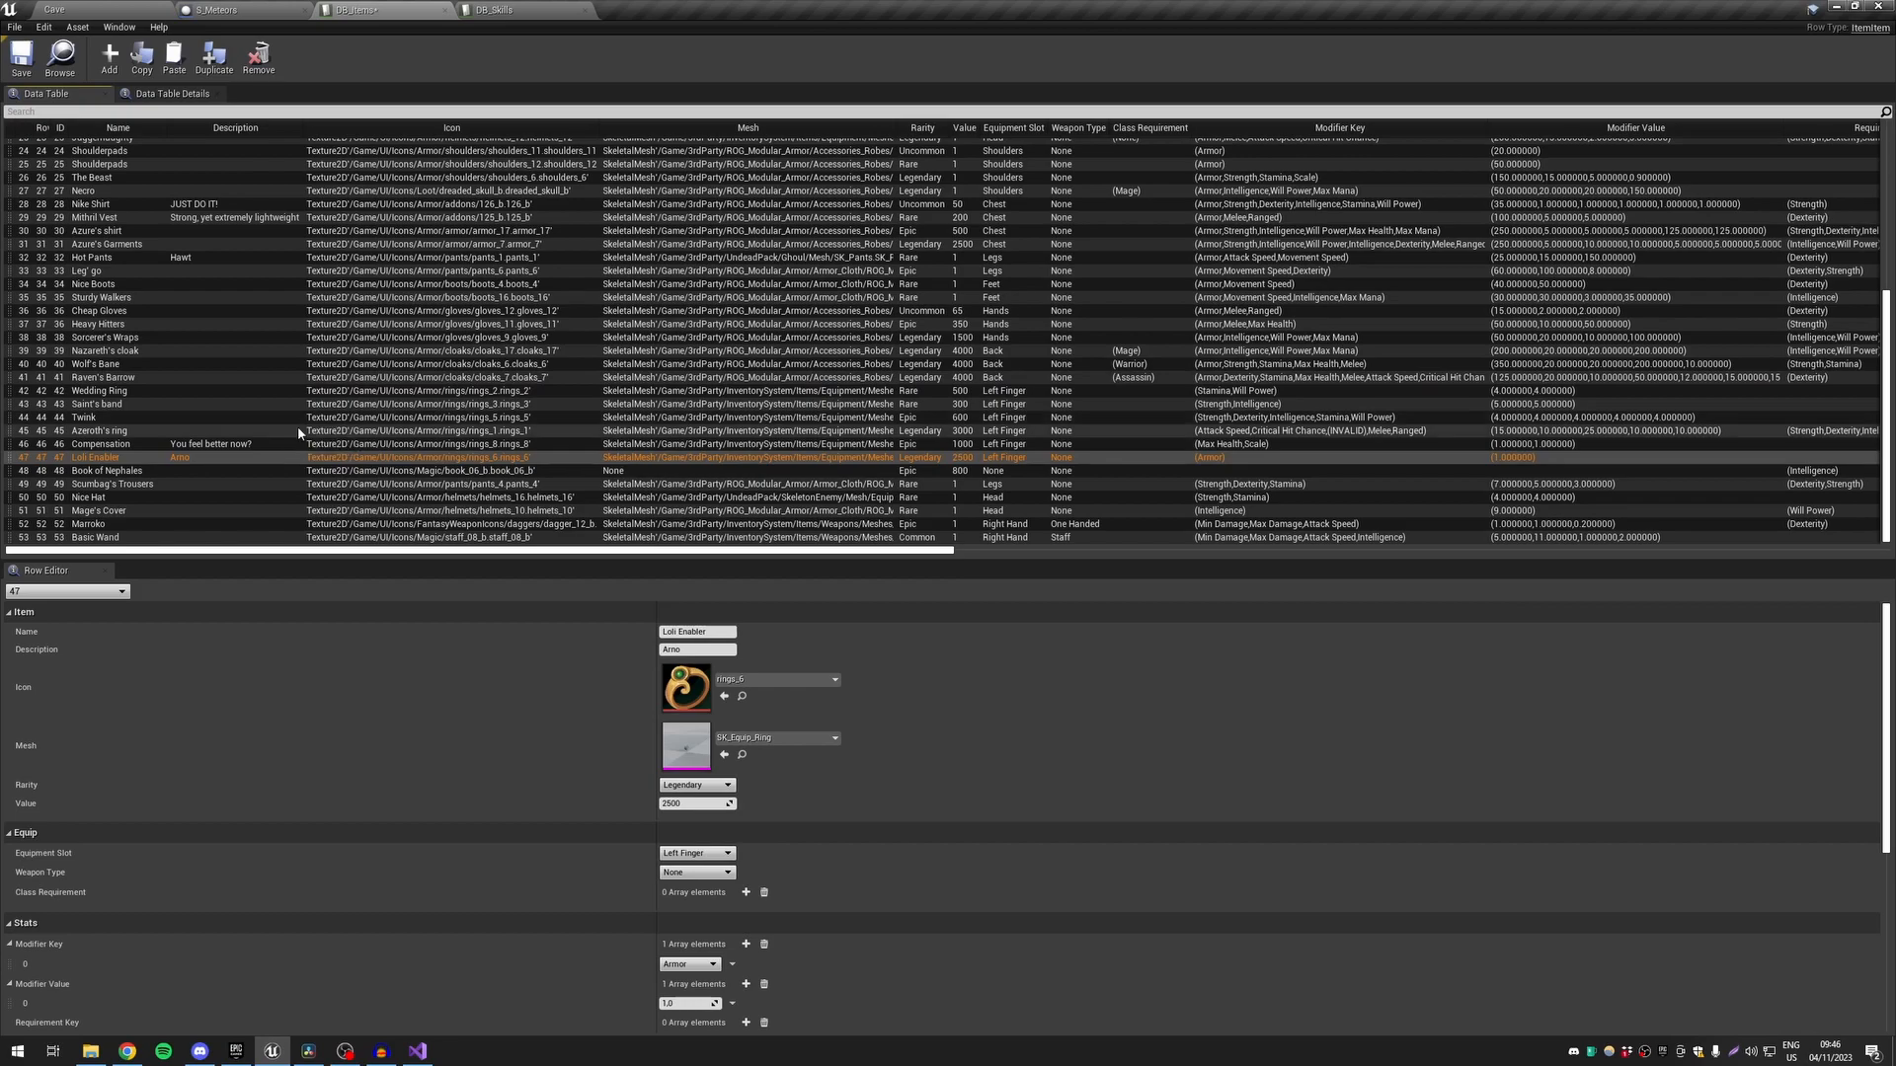
Inspect the Health Potion, Basic Sword and Basic Axe rows at the start of the items table
{"action": "scroll", "coordinate": [286, 258], "scroll_direction": "up", "scroll_amount": 10}
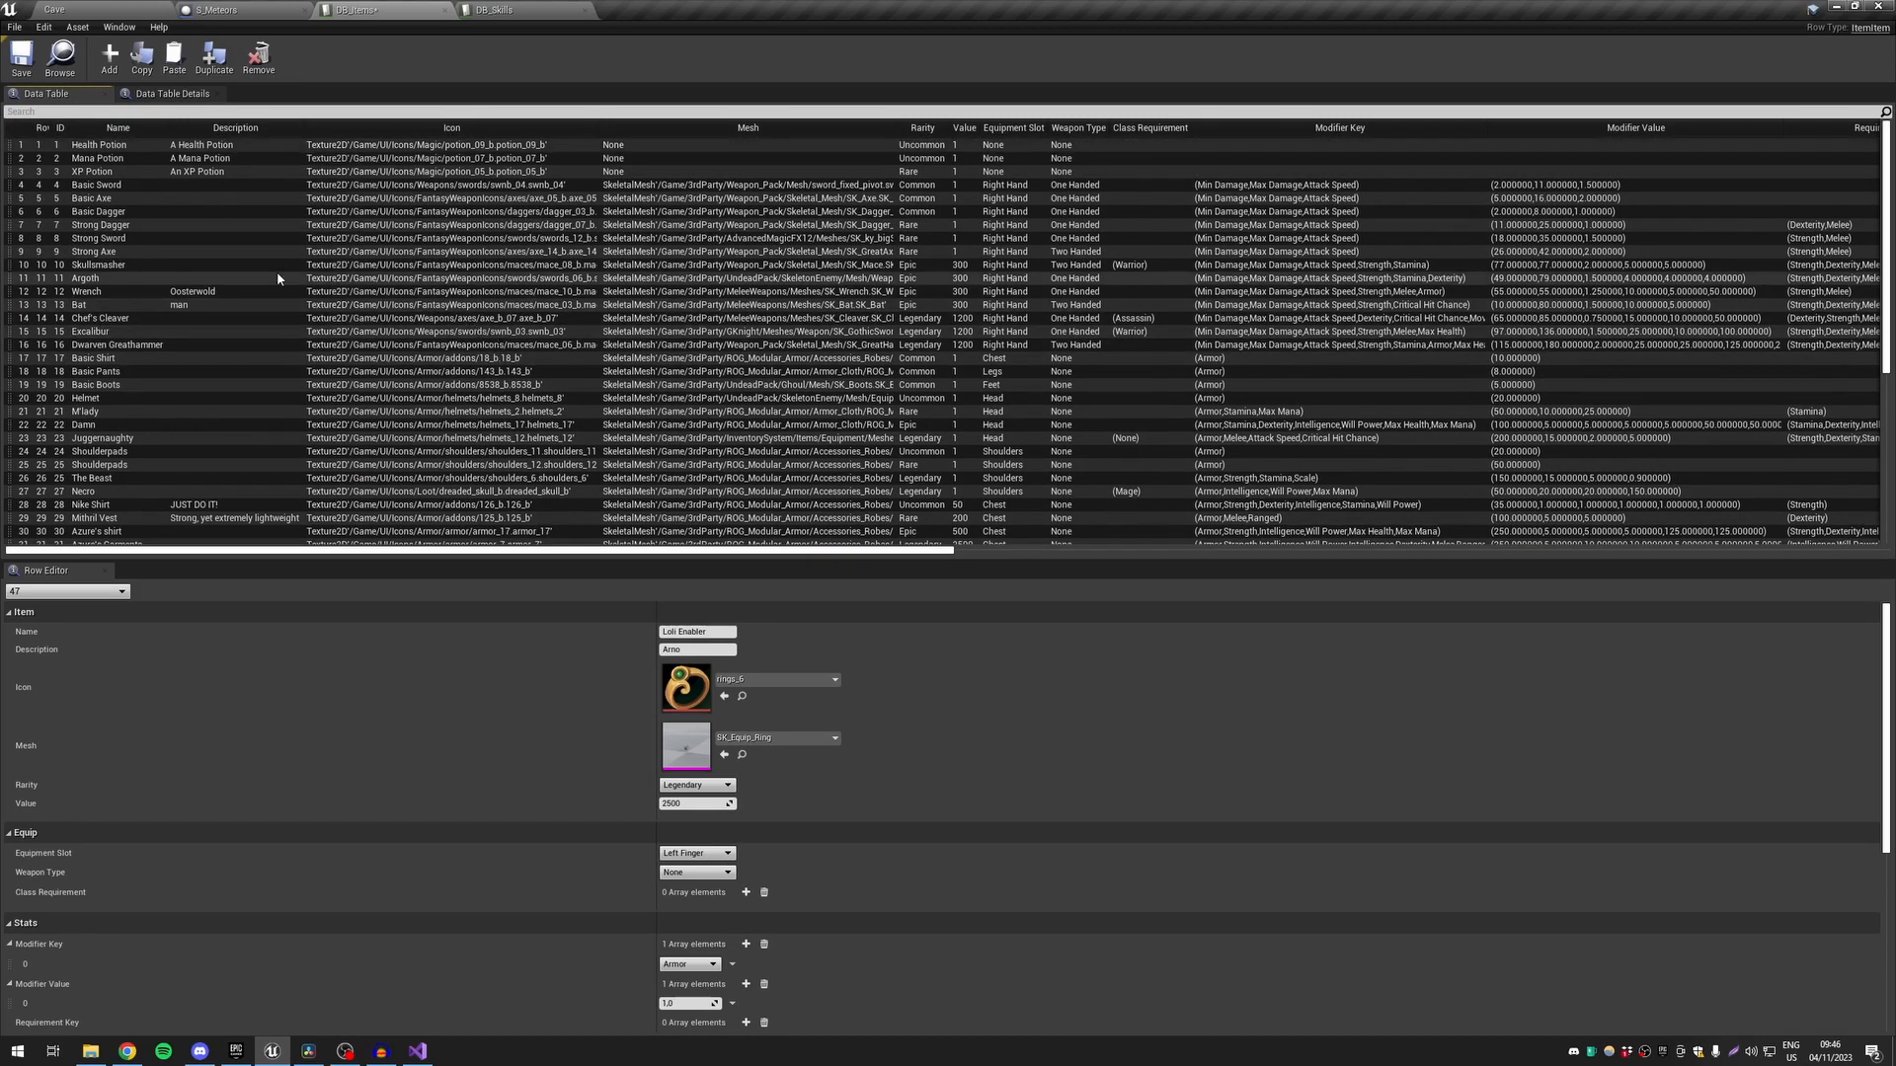
{"action": "left_click", "coordinate": [163, 144]}
{"action": "left_click", "coordinate": [158, 184]}
{"action": "left_click", "coordinate": [164, 199]}
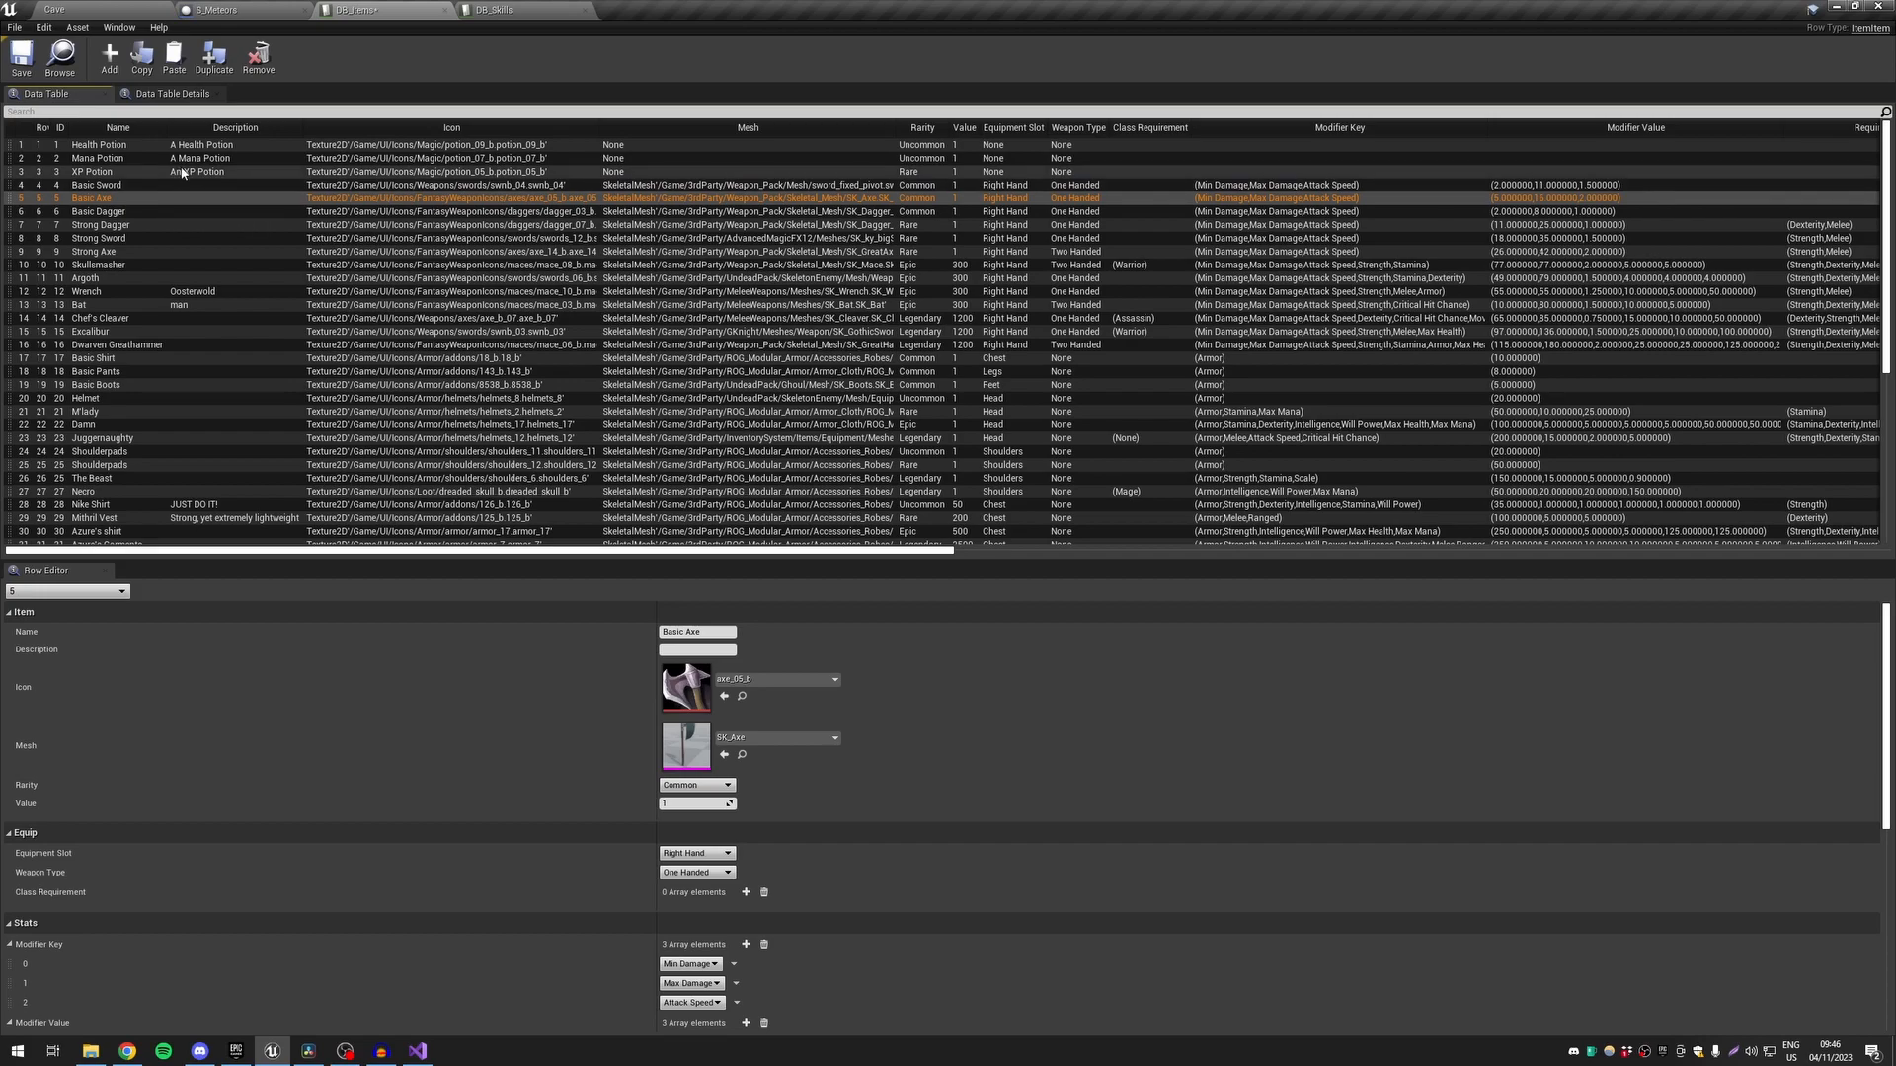
Inspect the Compensation ring row and survey the full range of weapons, armor and rings in the items table
{"action": "scroll", "coordinate": [206, 366], "scroll_direction": "down", "scroll_amount": 10}
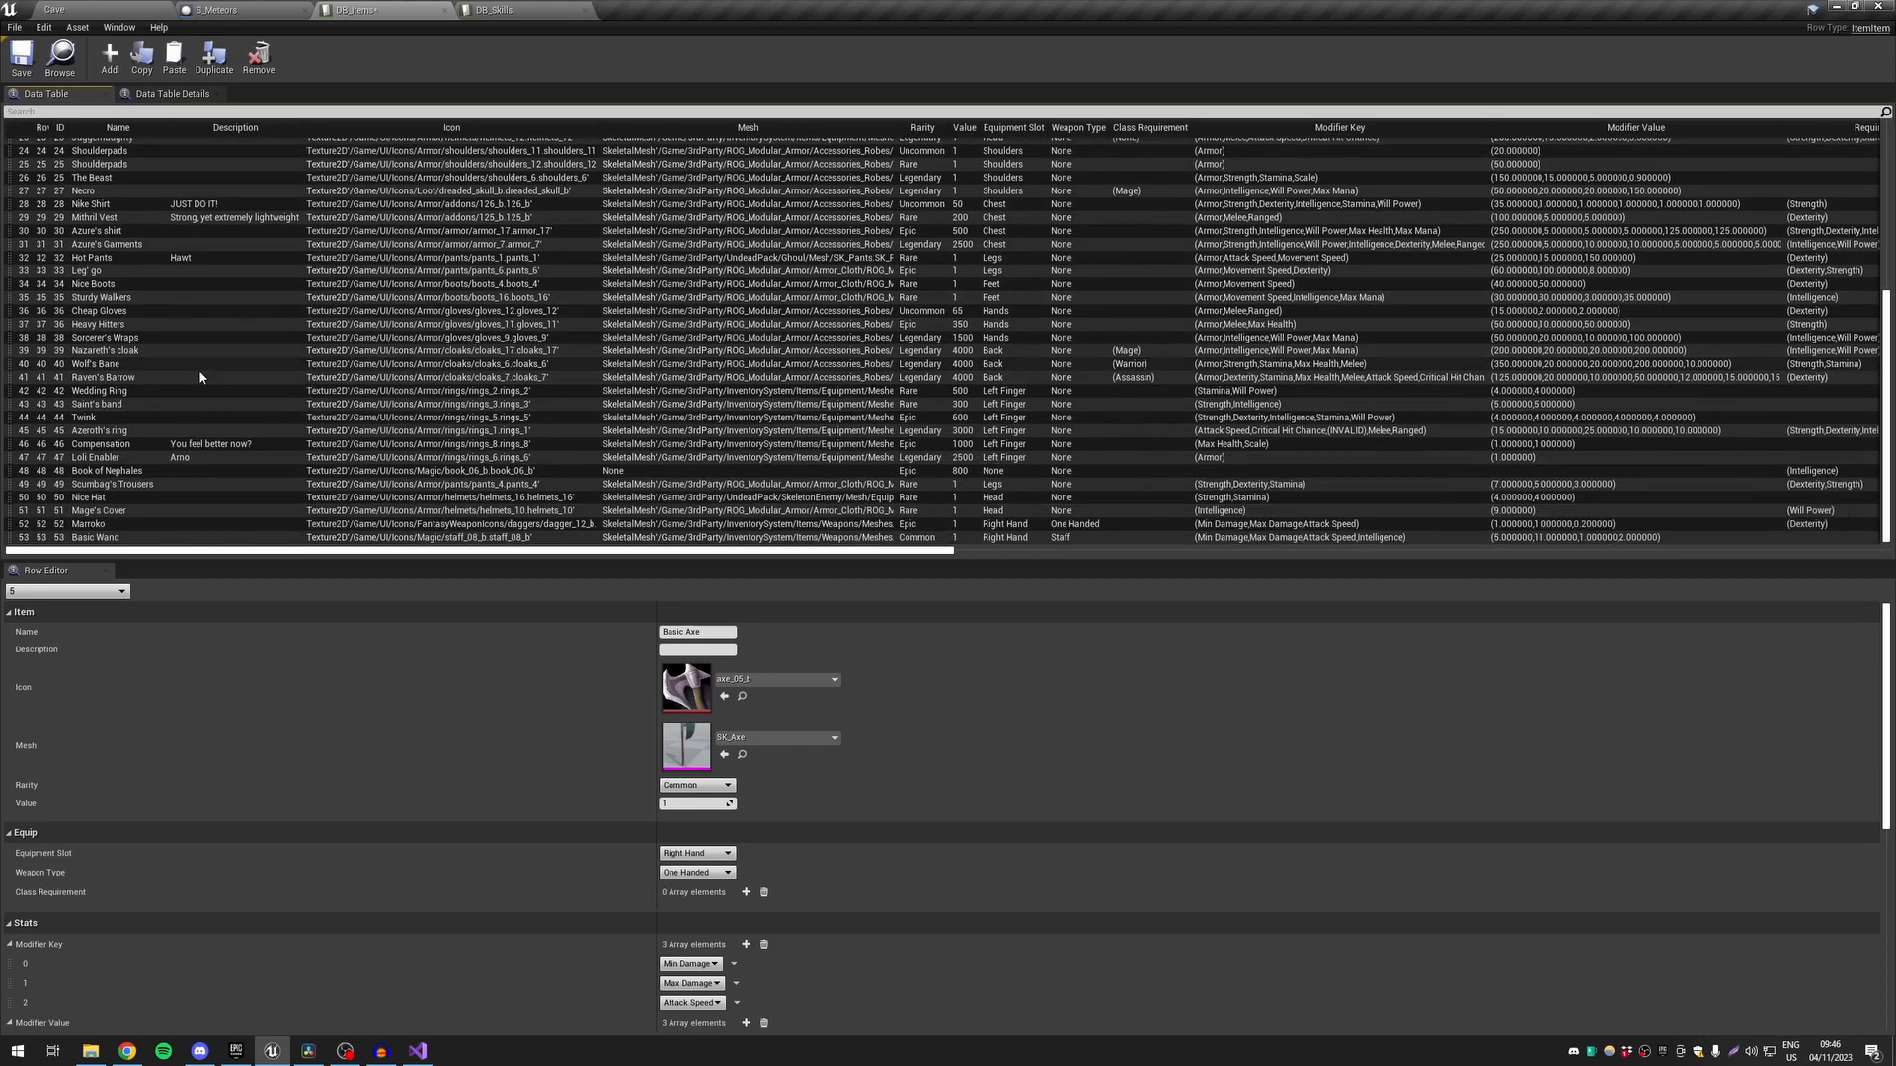
{"action": "left_click", "coordinate": [239, 445]}
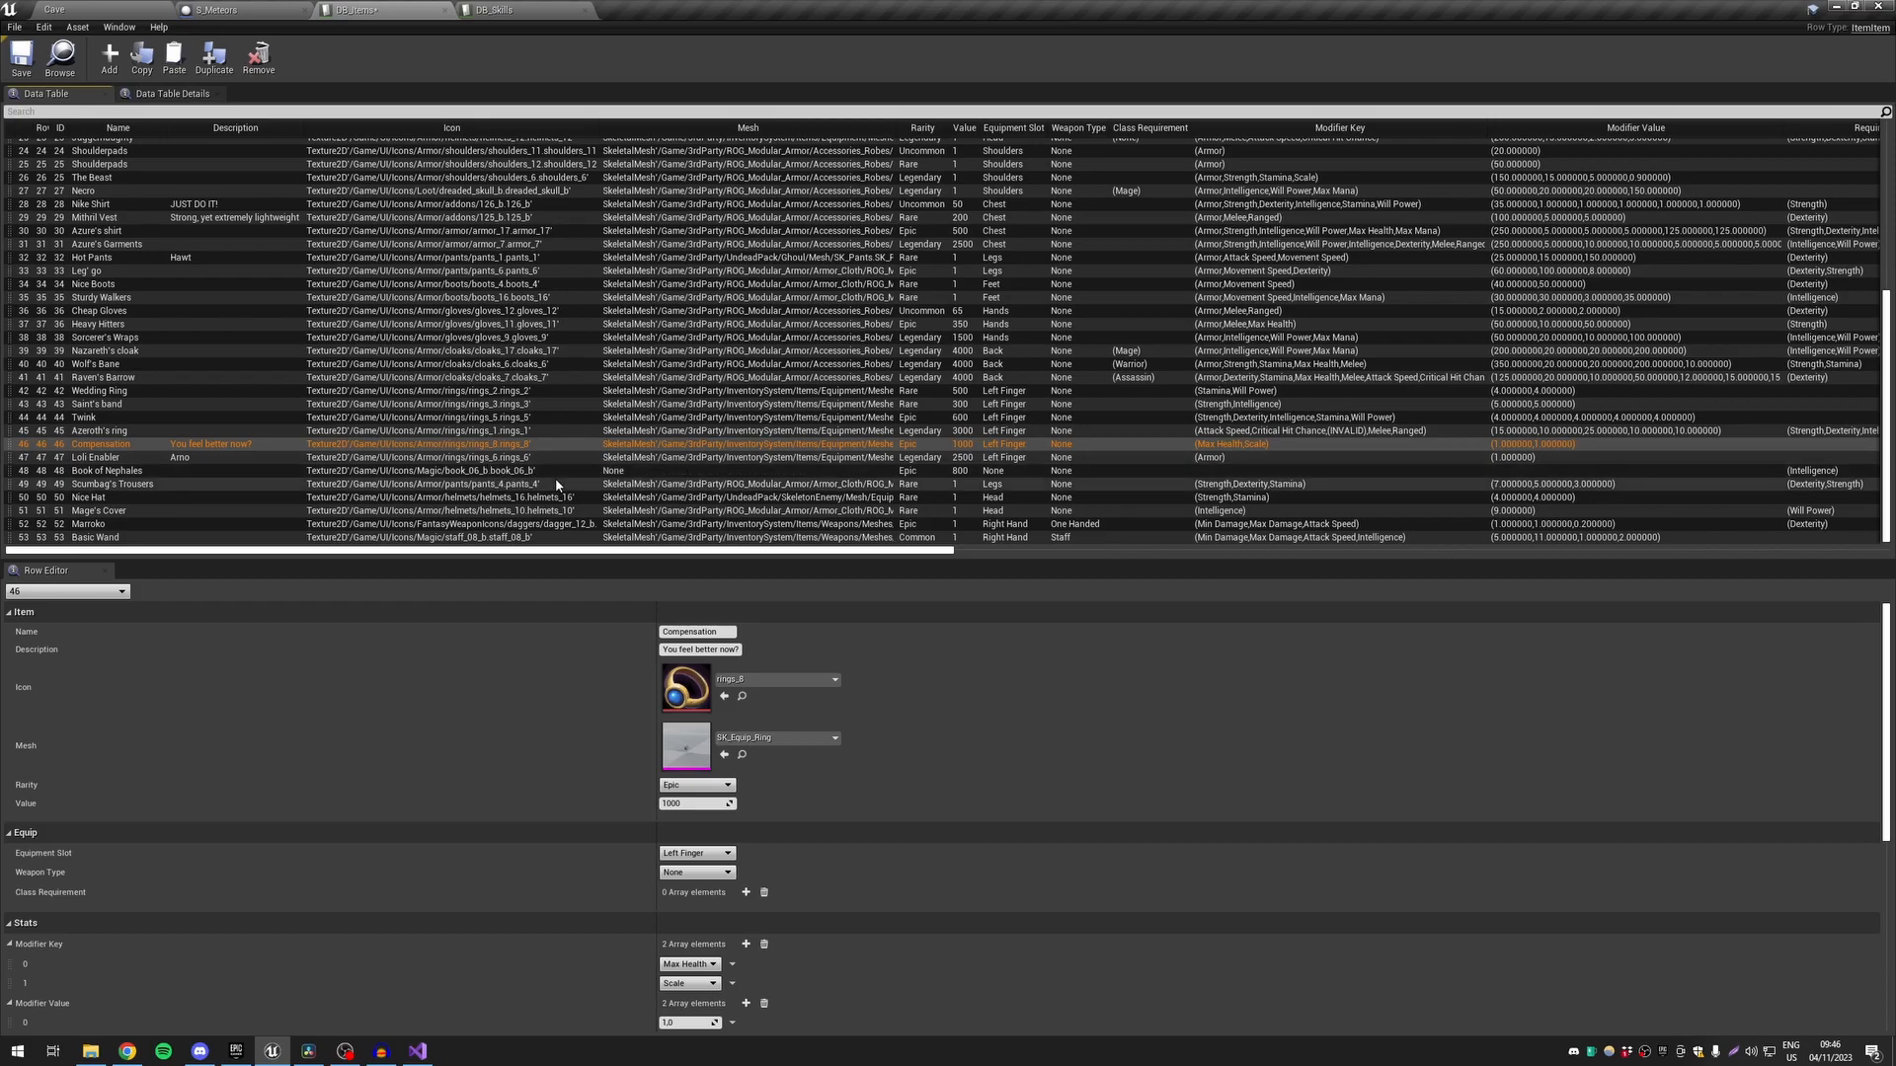
{"action": "scroll", "coordinate": [302, 464], "scroll_direction": "up", "scroll_amount": 5}
{"action": "scroll", "coordinate": [293, 454], "scroll_direction": "up", "scroll_amount": 3}
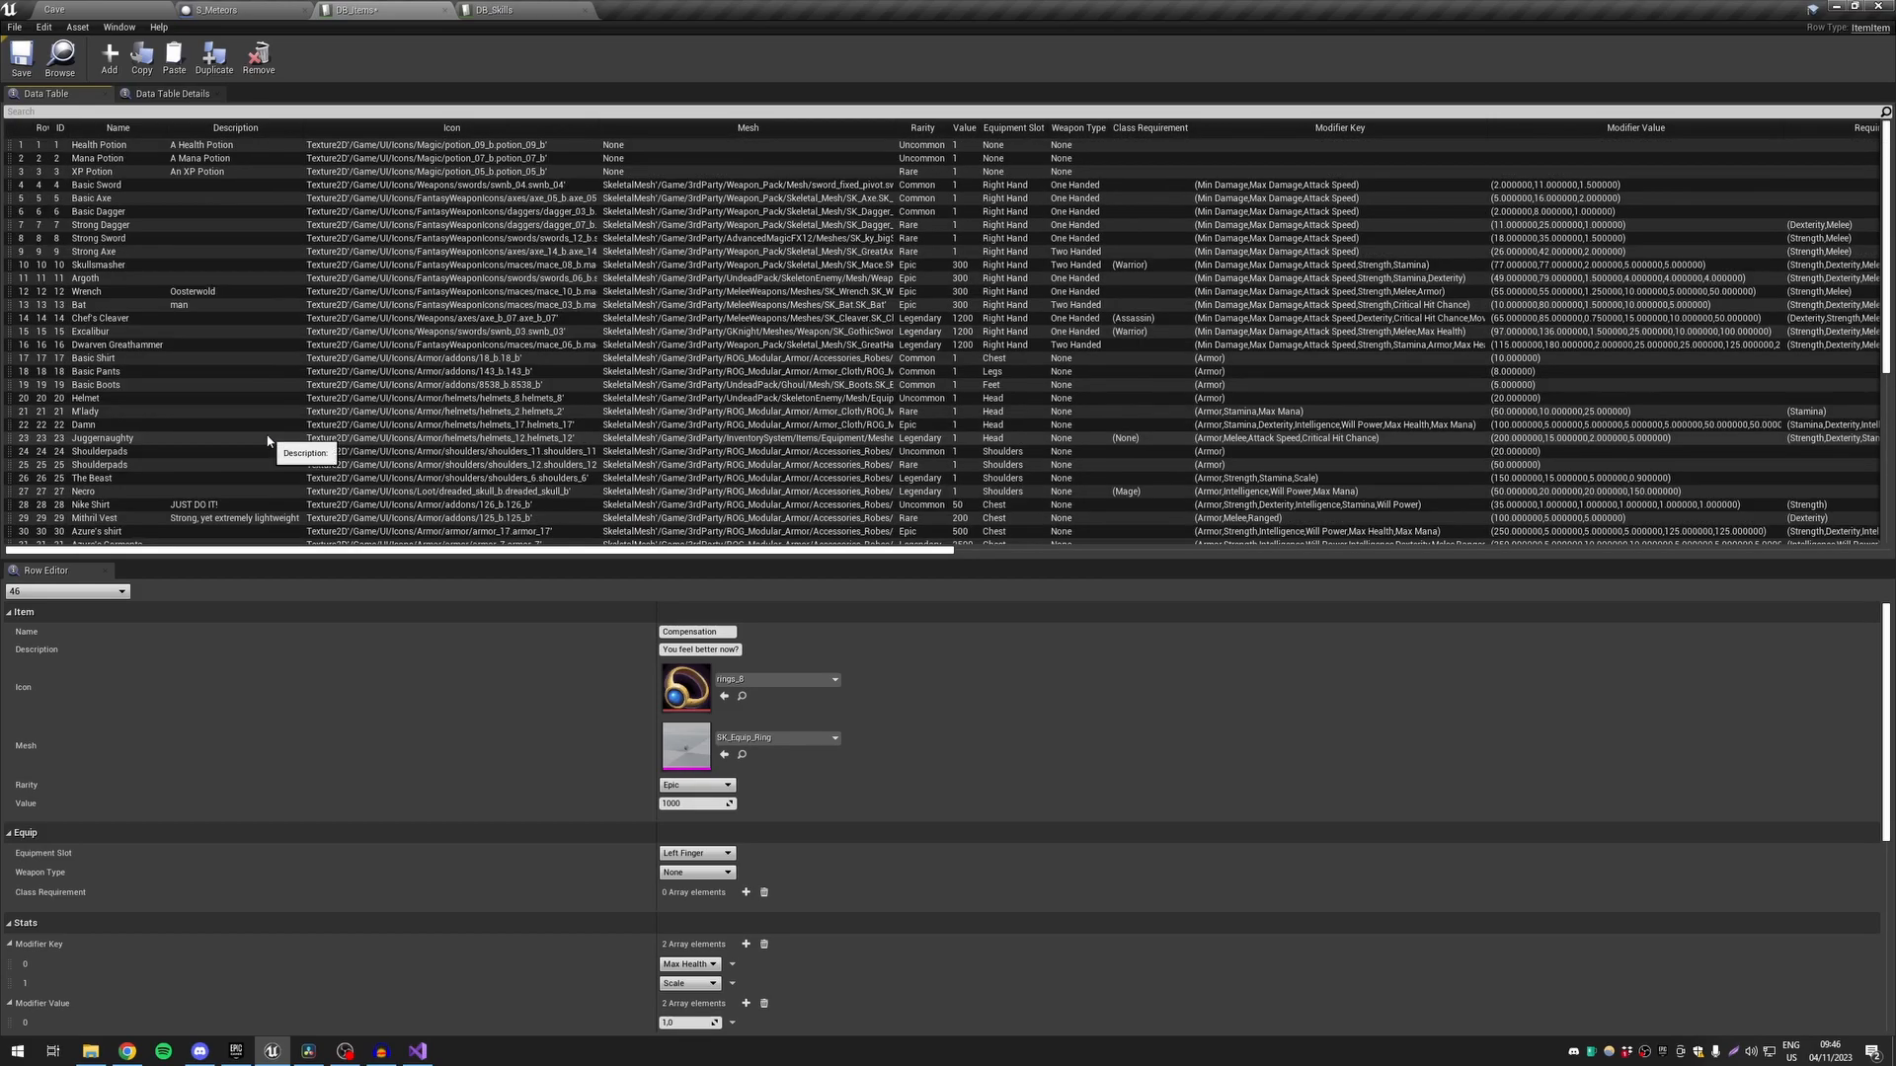
{"action": "scroll", "coordinate": [264, 439], "scroll_direction": "down", "scroll_amount": 8}
{"action": "scroll", "coordinate": [260, 440], "scroll_direction": "up", "scroll_amount": 5}
{"action": "scroll", "coordinate": [257, 440], "scroll_direction": "down", "scroll_amount": 5}
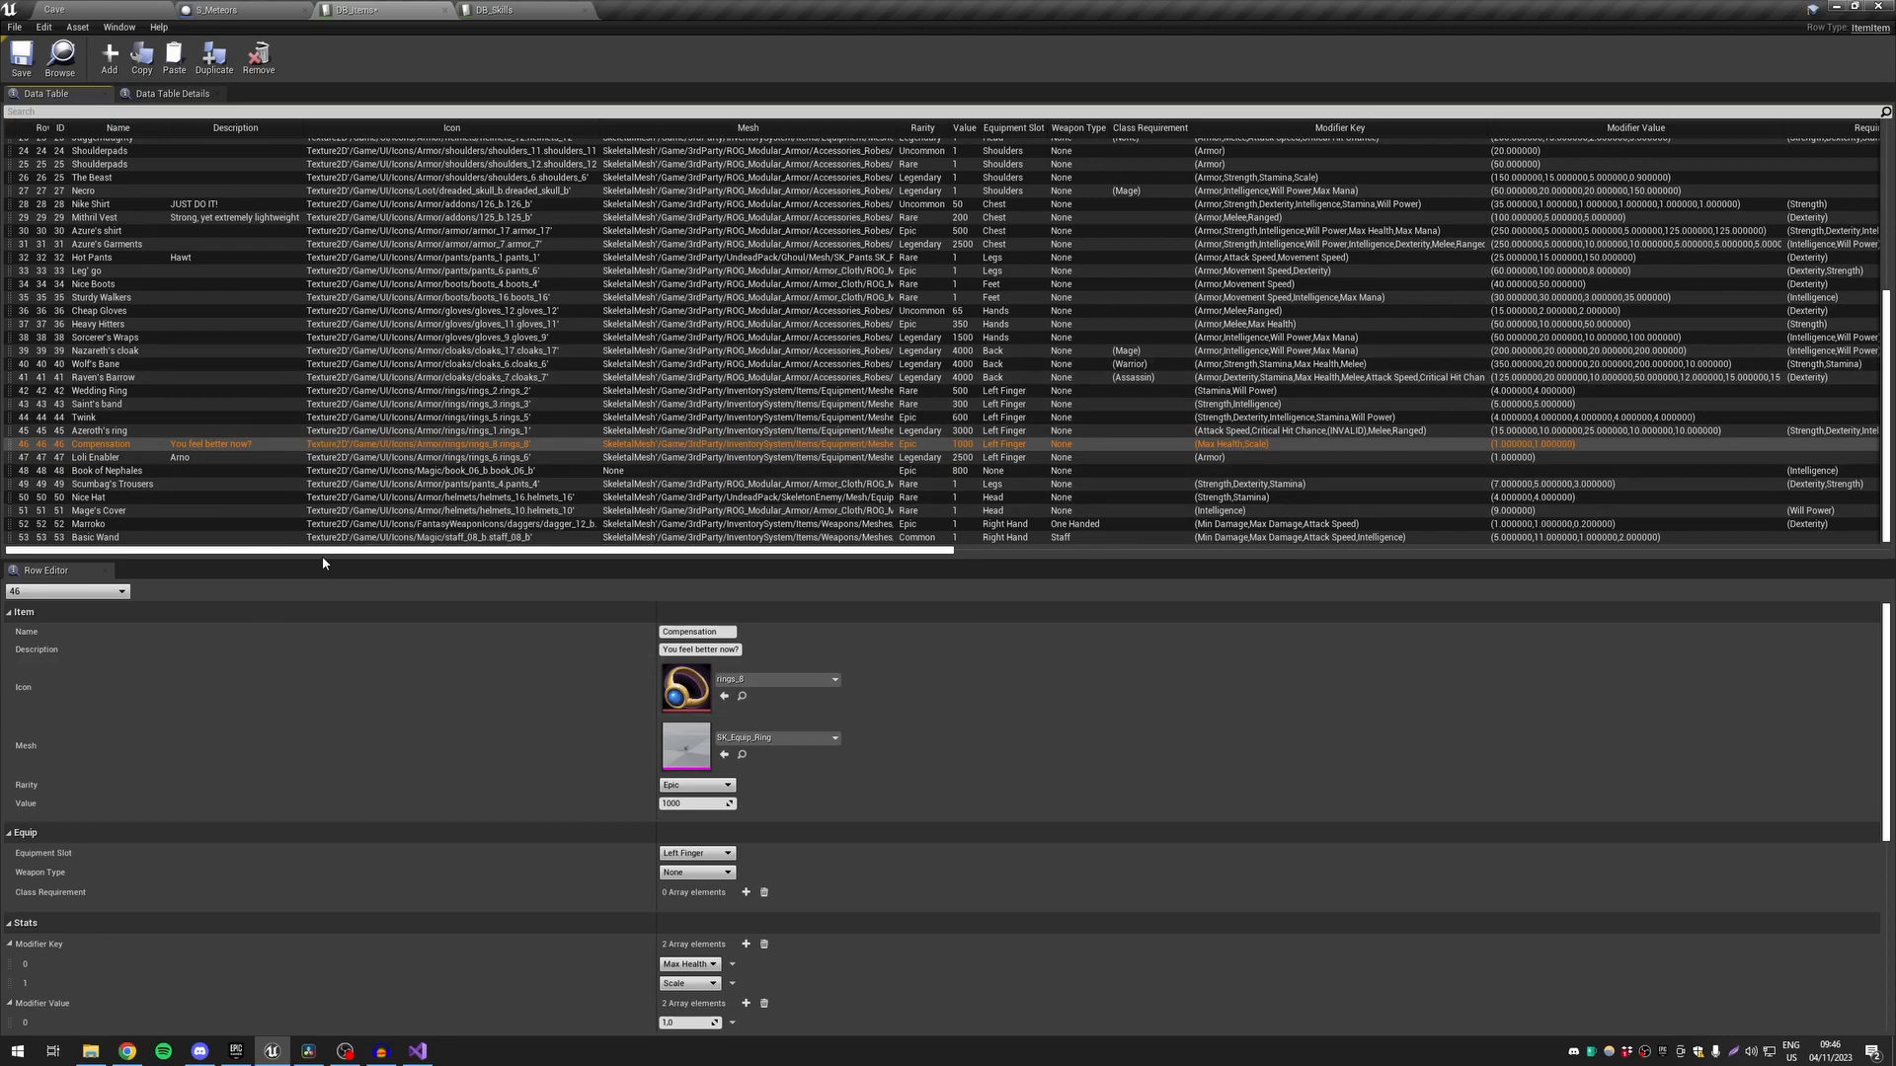
{"action": "scroll", "coordinate": [494, 377], "scroll_direction": "up", "scroll_amount": 3}
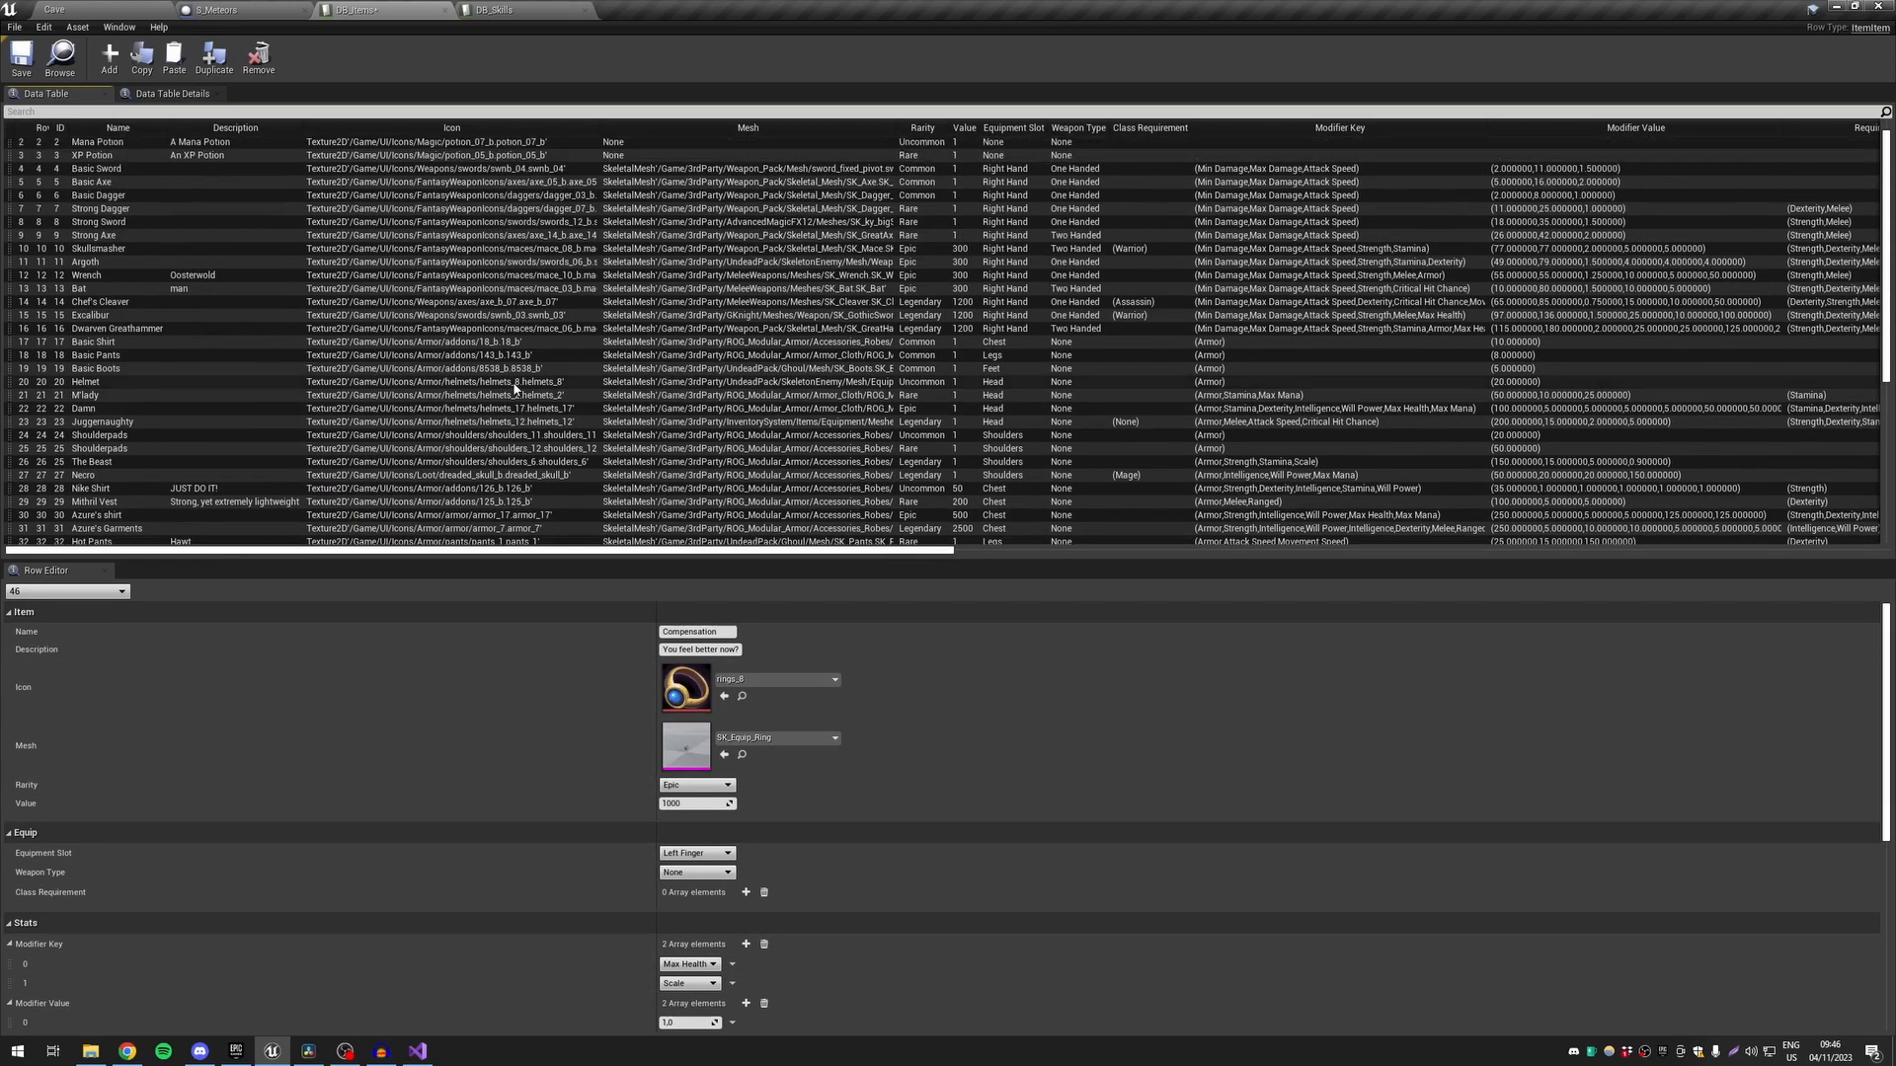
{"action": "scroll", "coordinate": [469, 373], "scroll_direction": "up", "scroll_amount": 1}
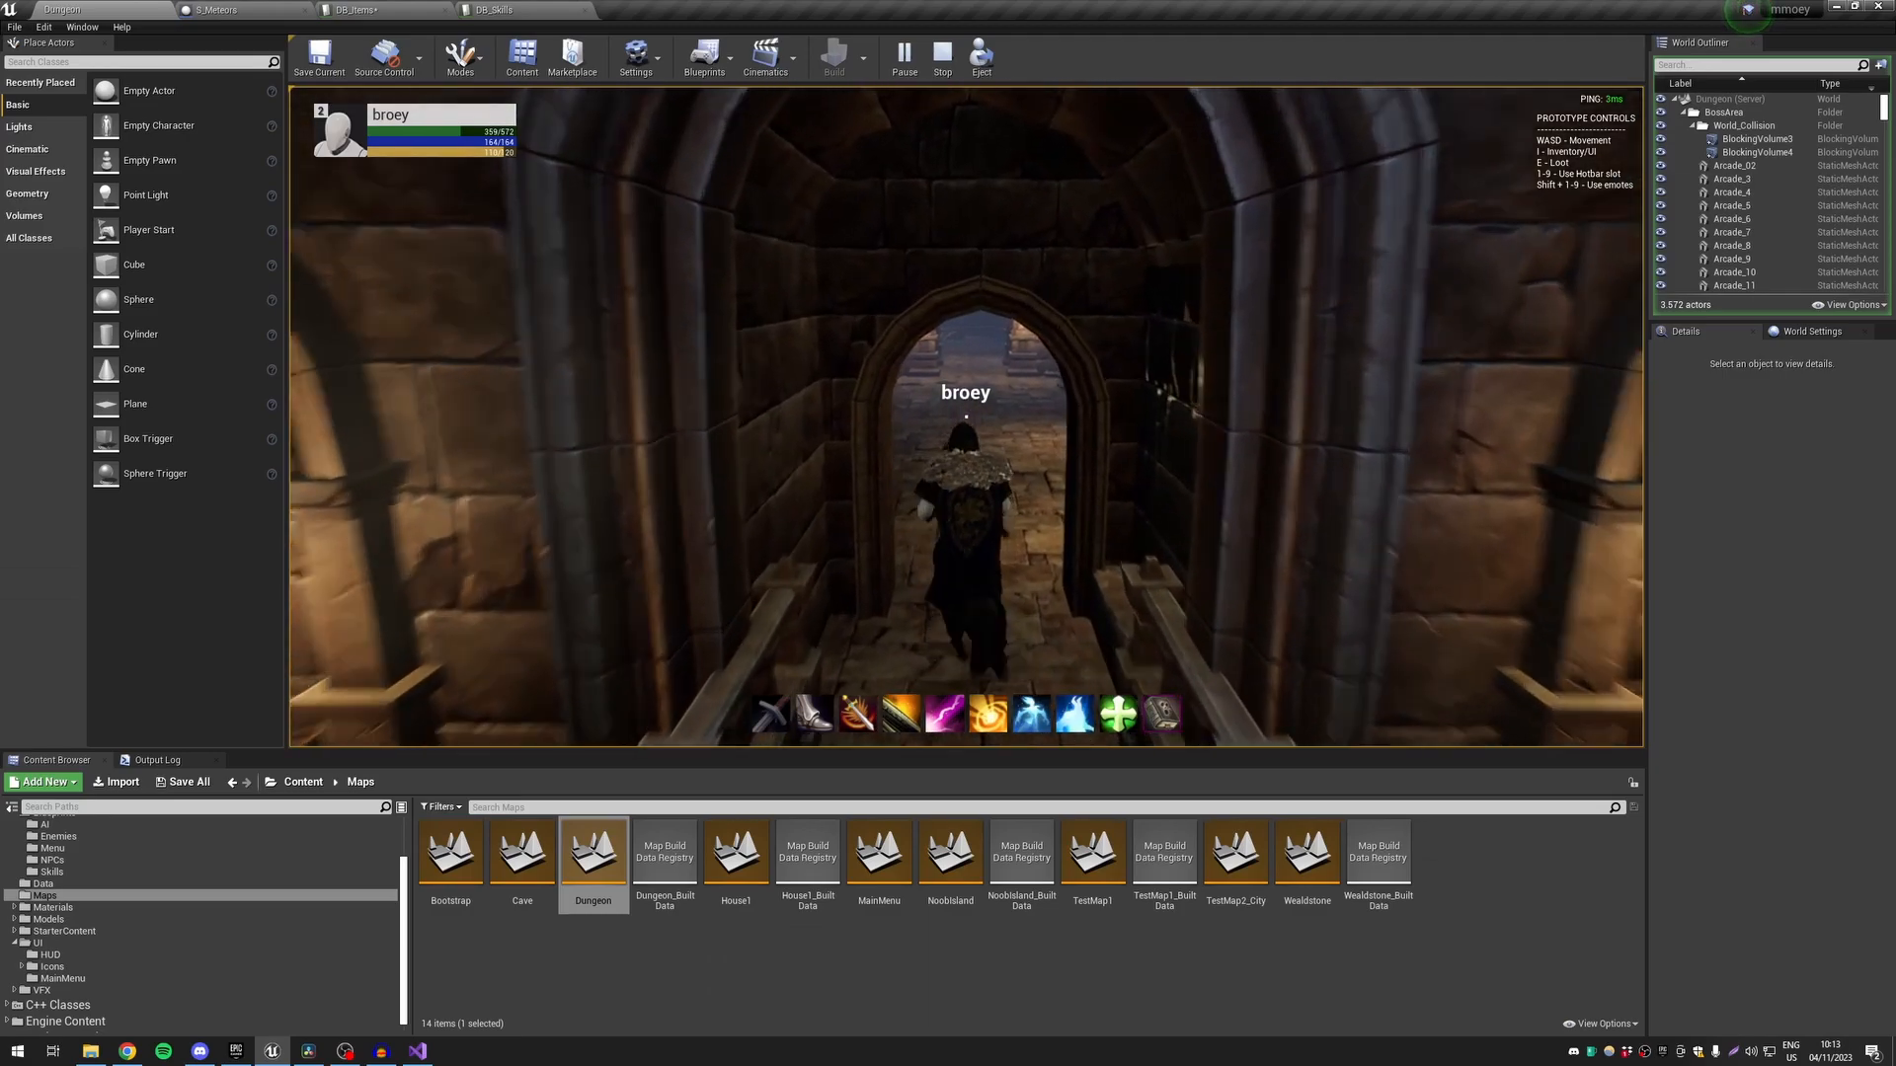
Run the character through the dungeon archways into the pillared hall and turn it around to face the camera
{"action": "key", "text": "w"}
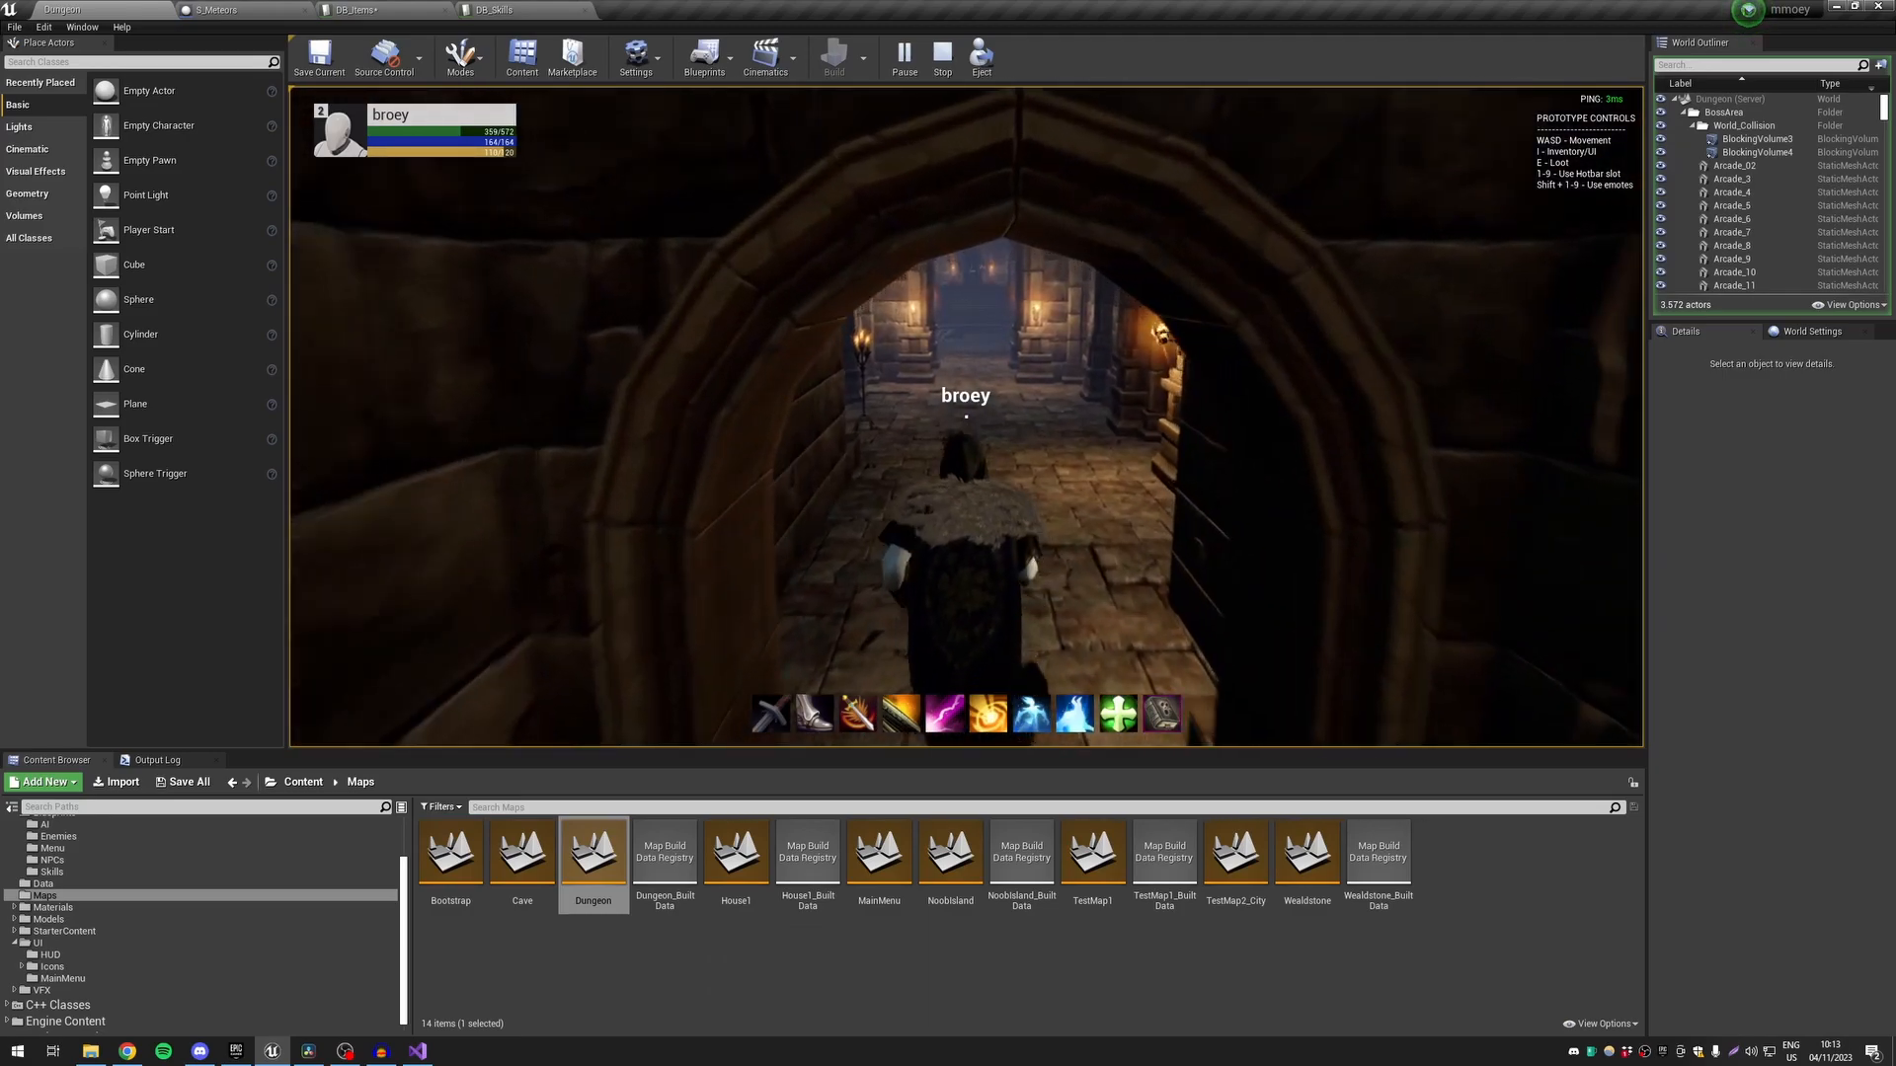
{"action": "key", "text": "w"}
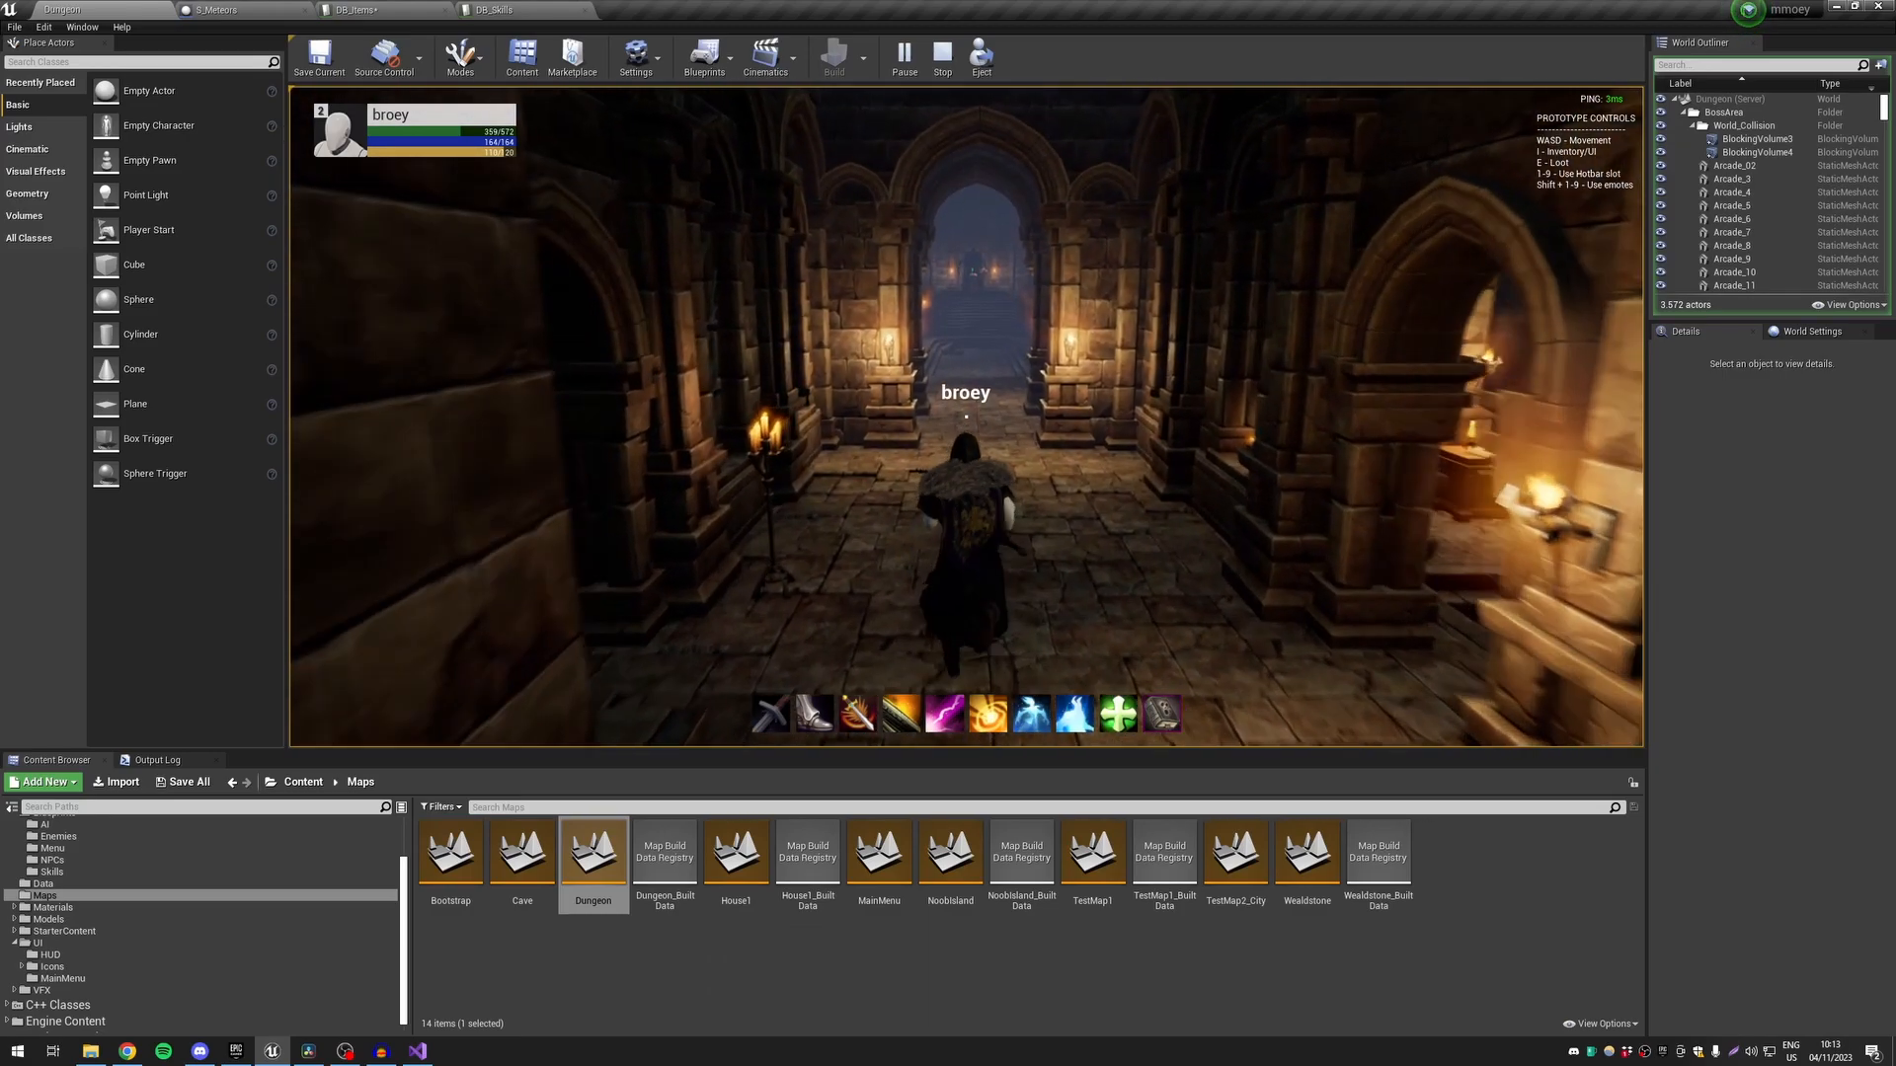
{"action": "key", "text": "w"}
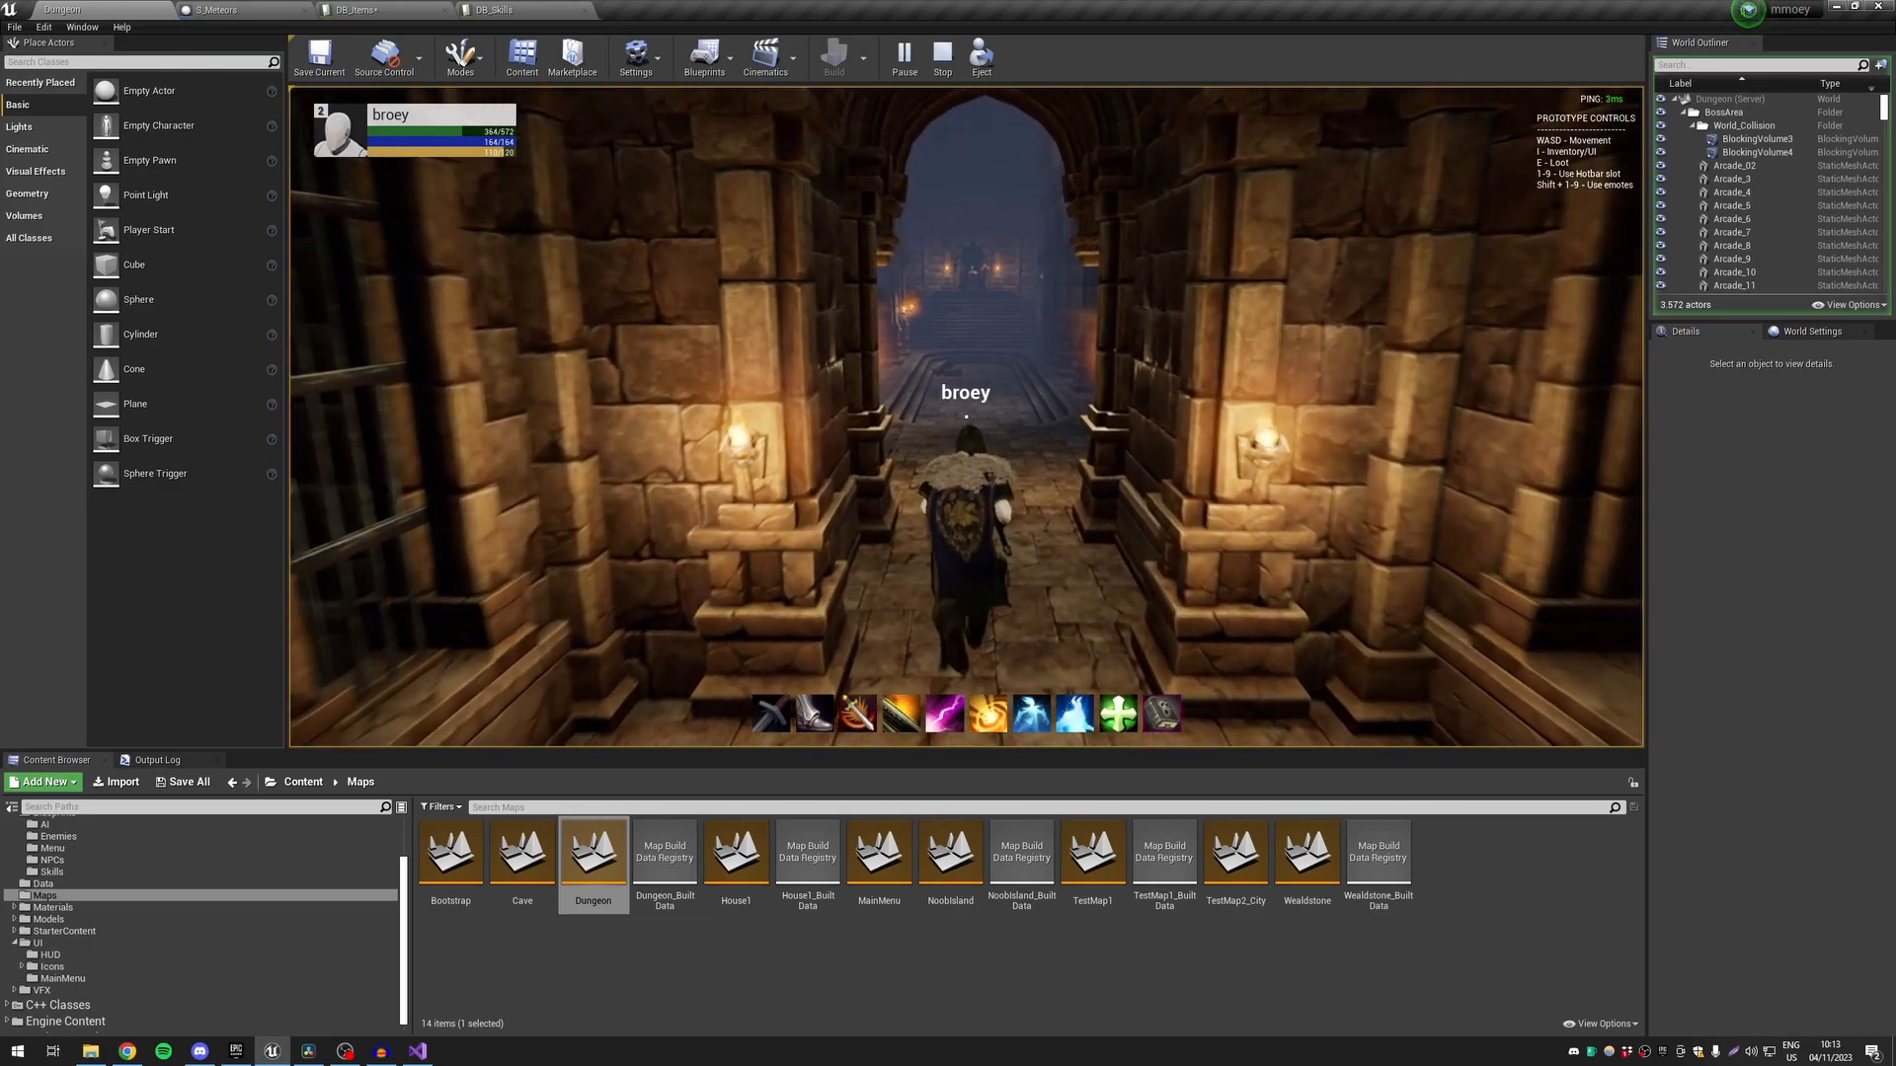
{"action": "key", "text": "w"}
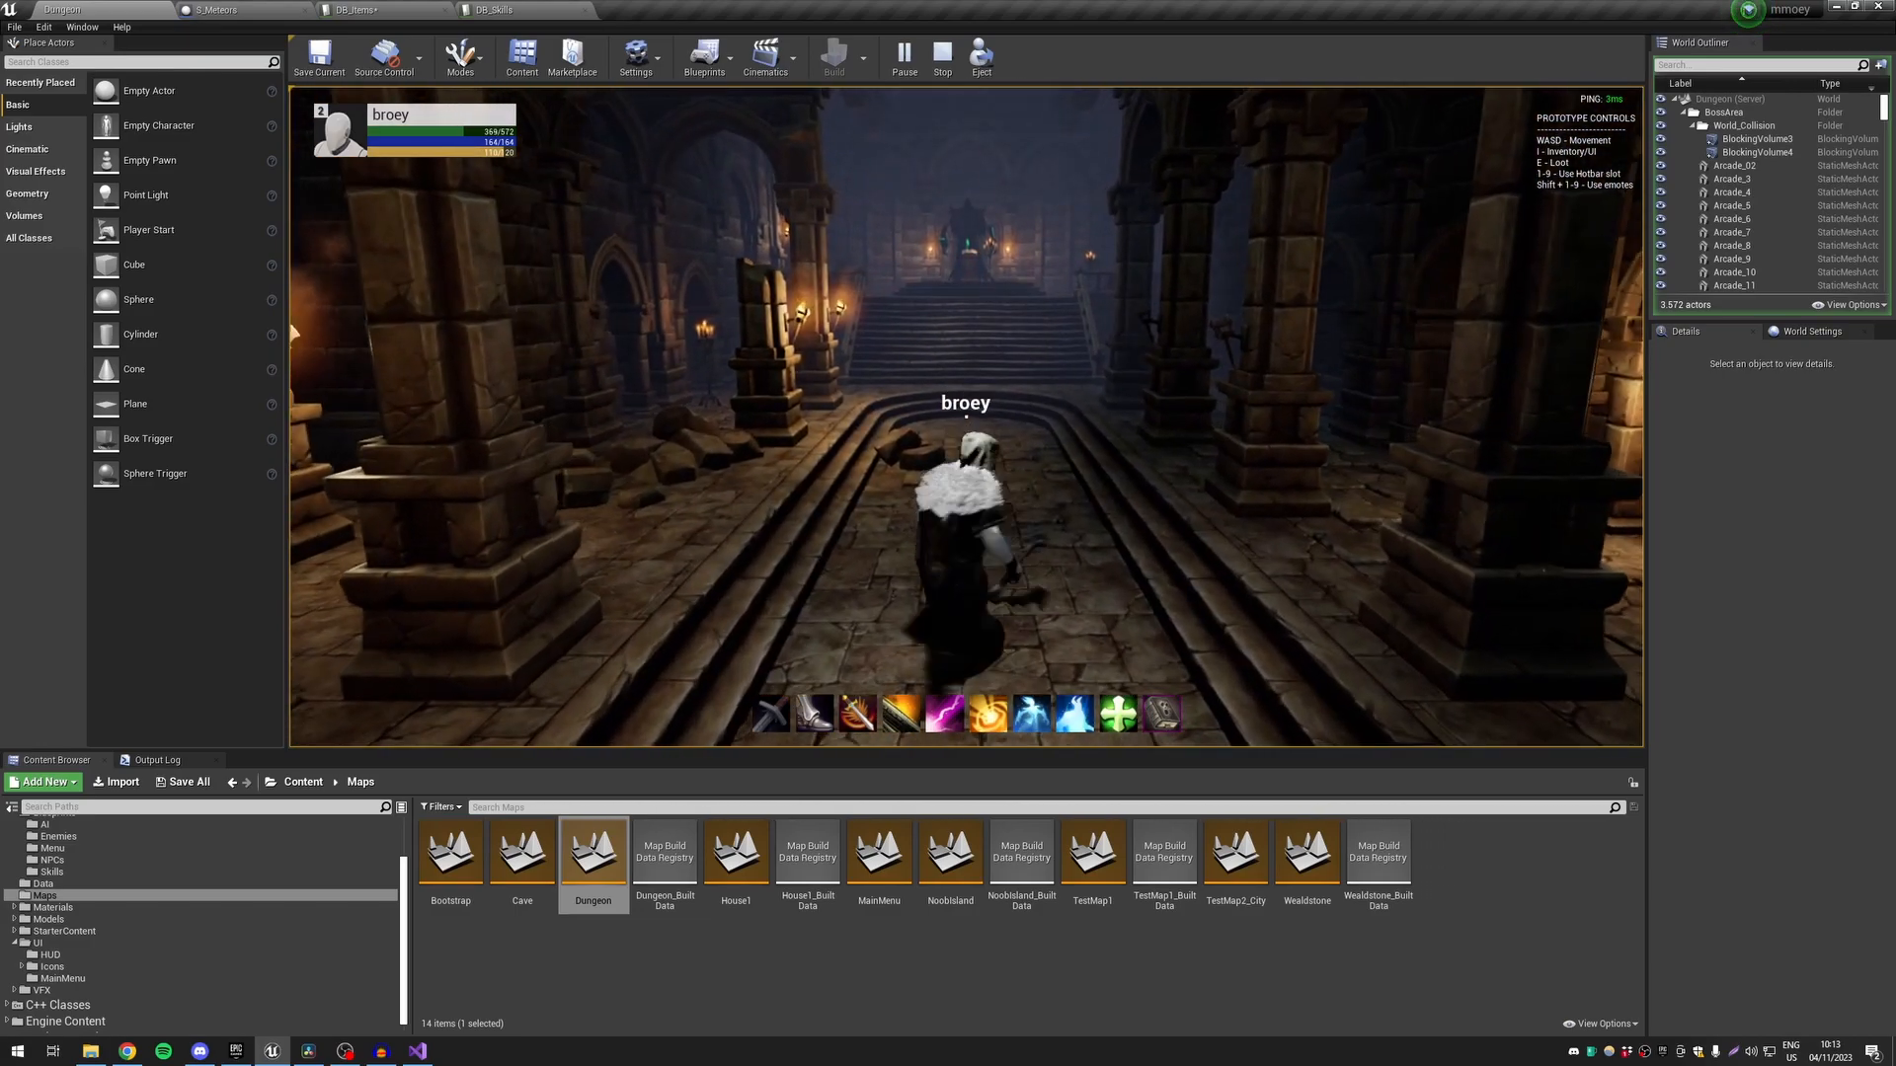
{"action": "key", "text": "s"}
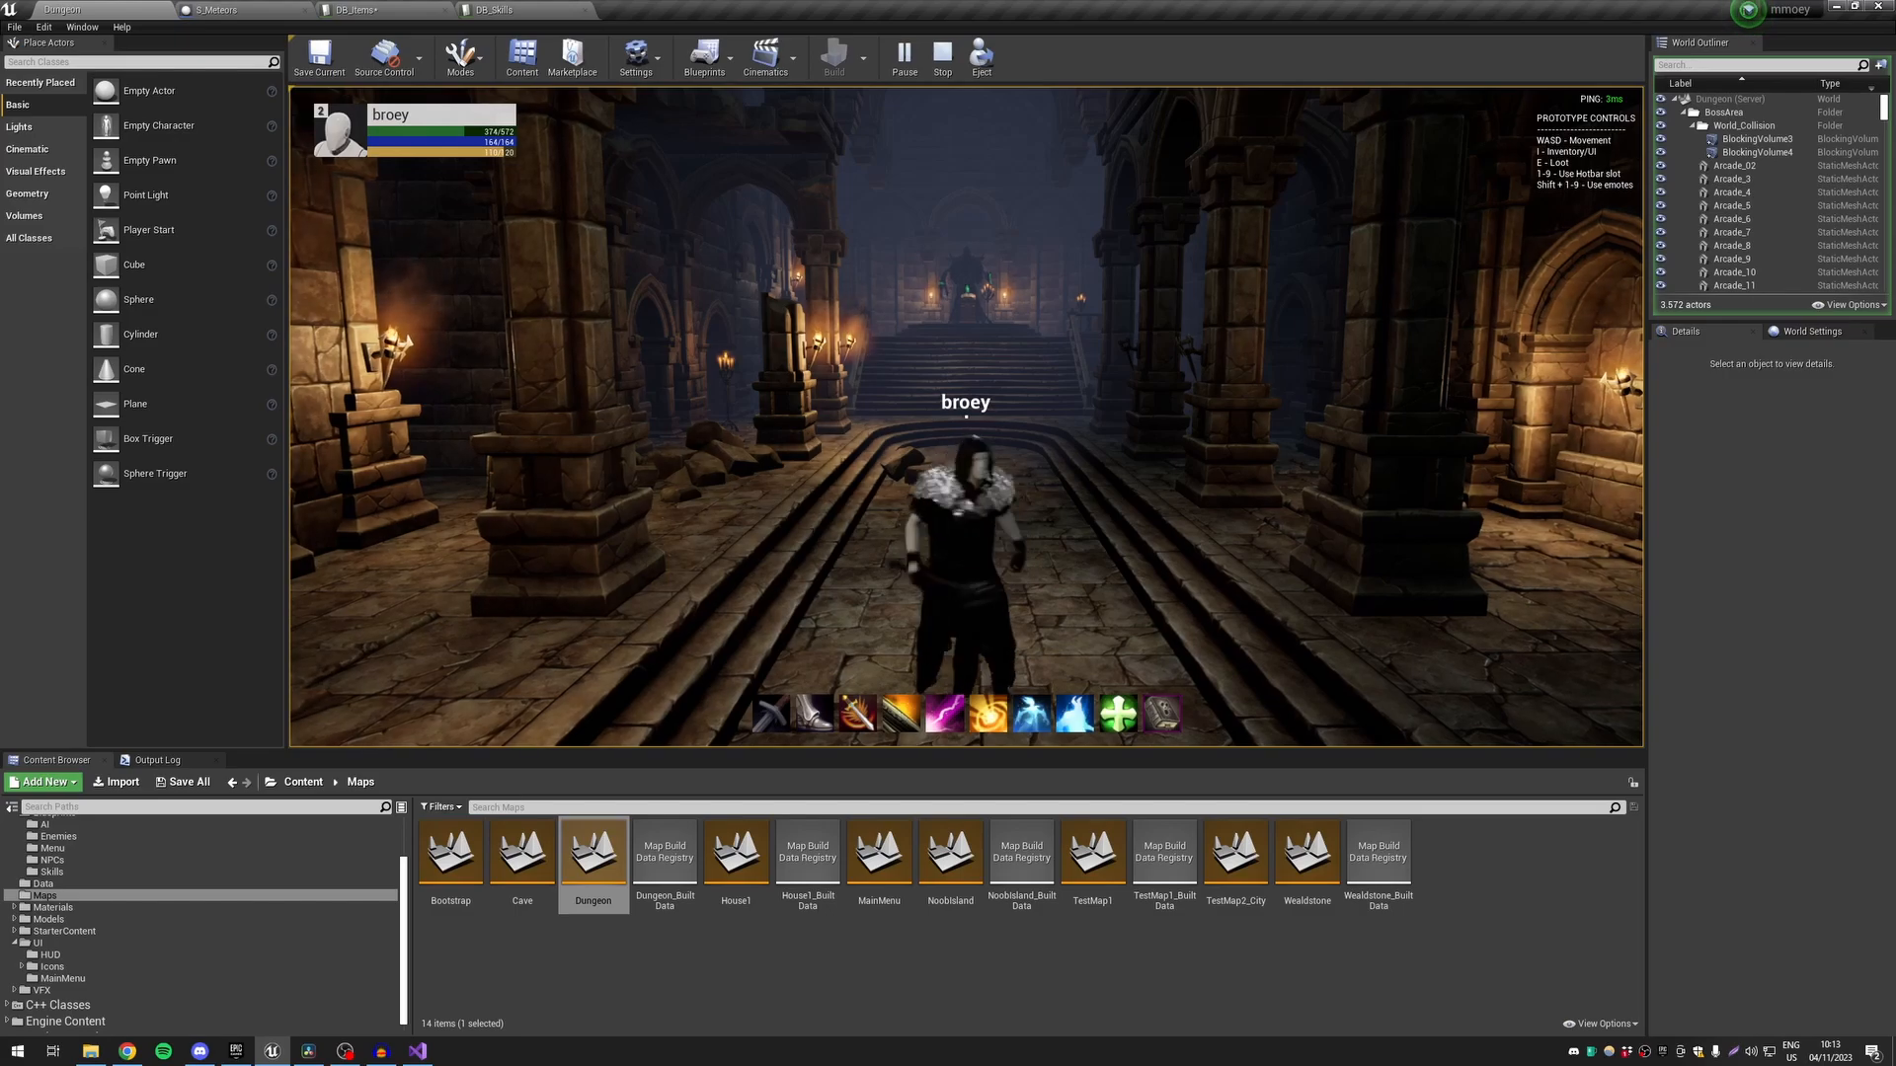
{"action": "key", "text": "w"}
{"action": "key", "text": "s"}
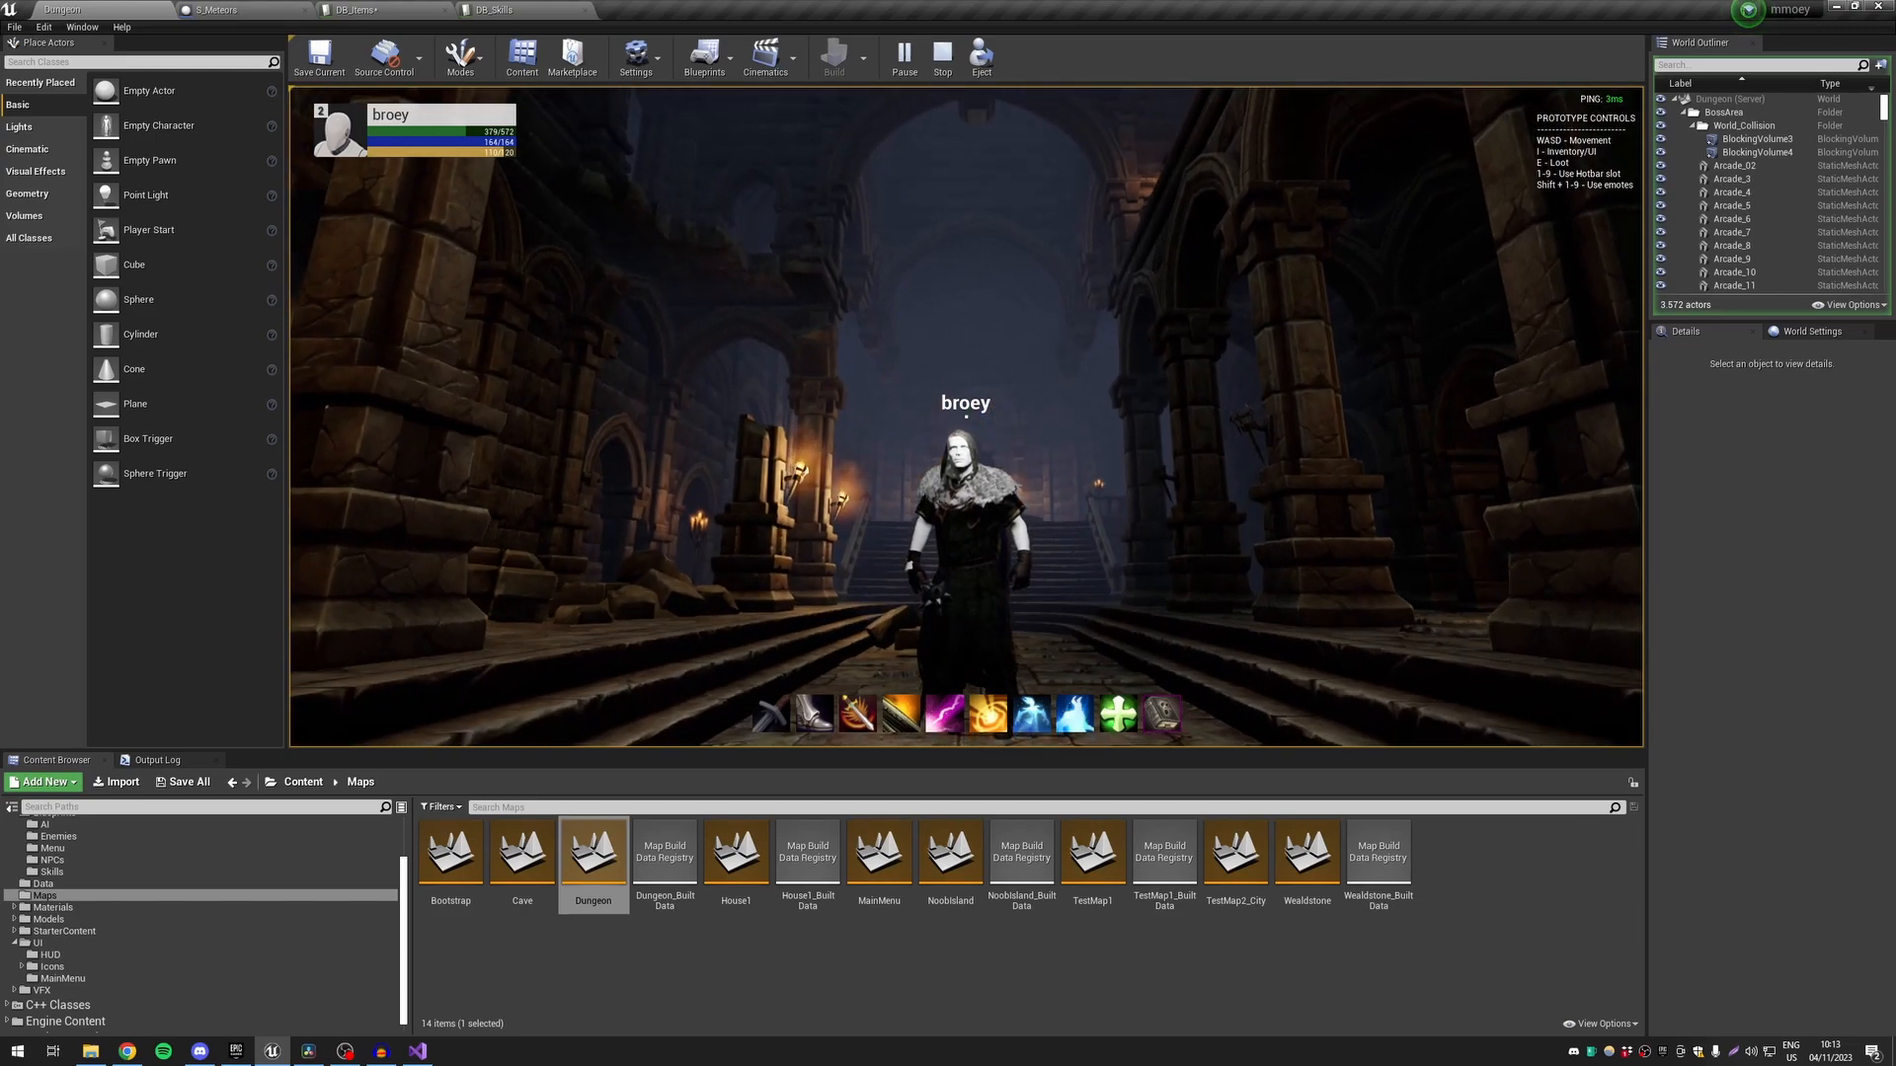
Toggle the in-game equipment, inventory, skills and character stats windows to show them, ending with them open
{"action": "key", "text": "i"}
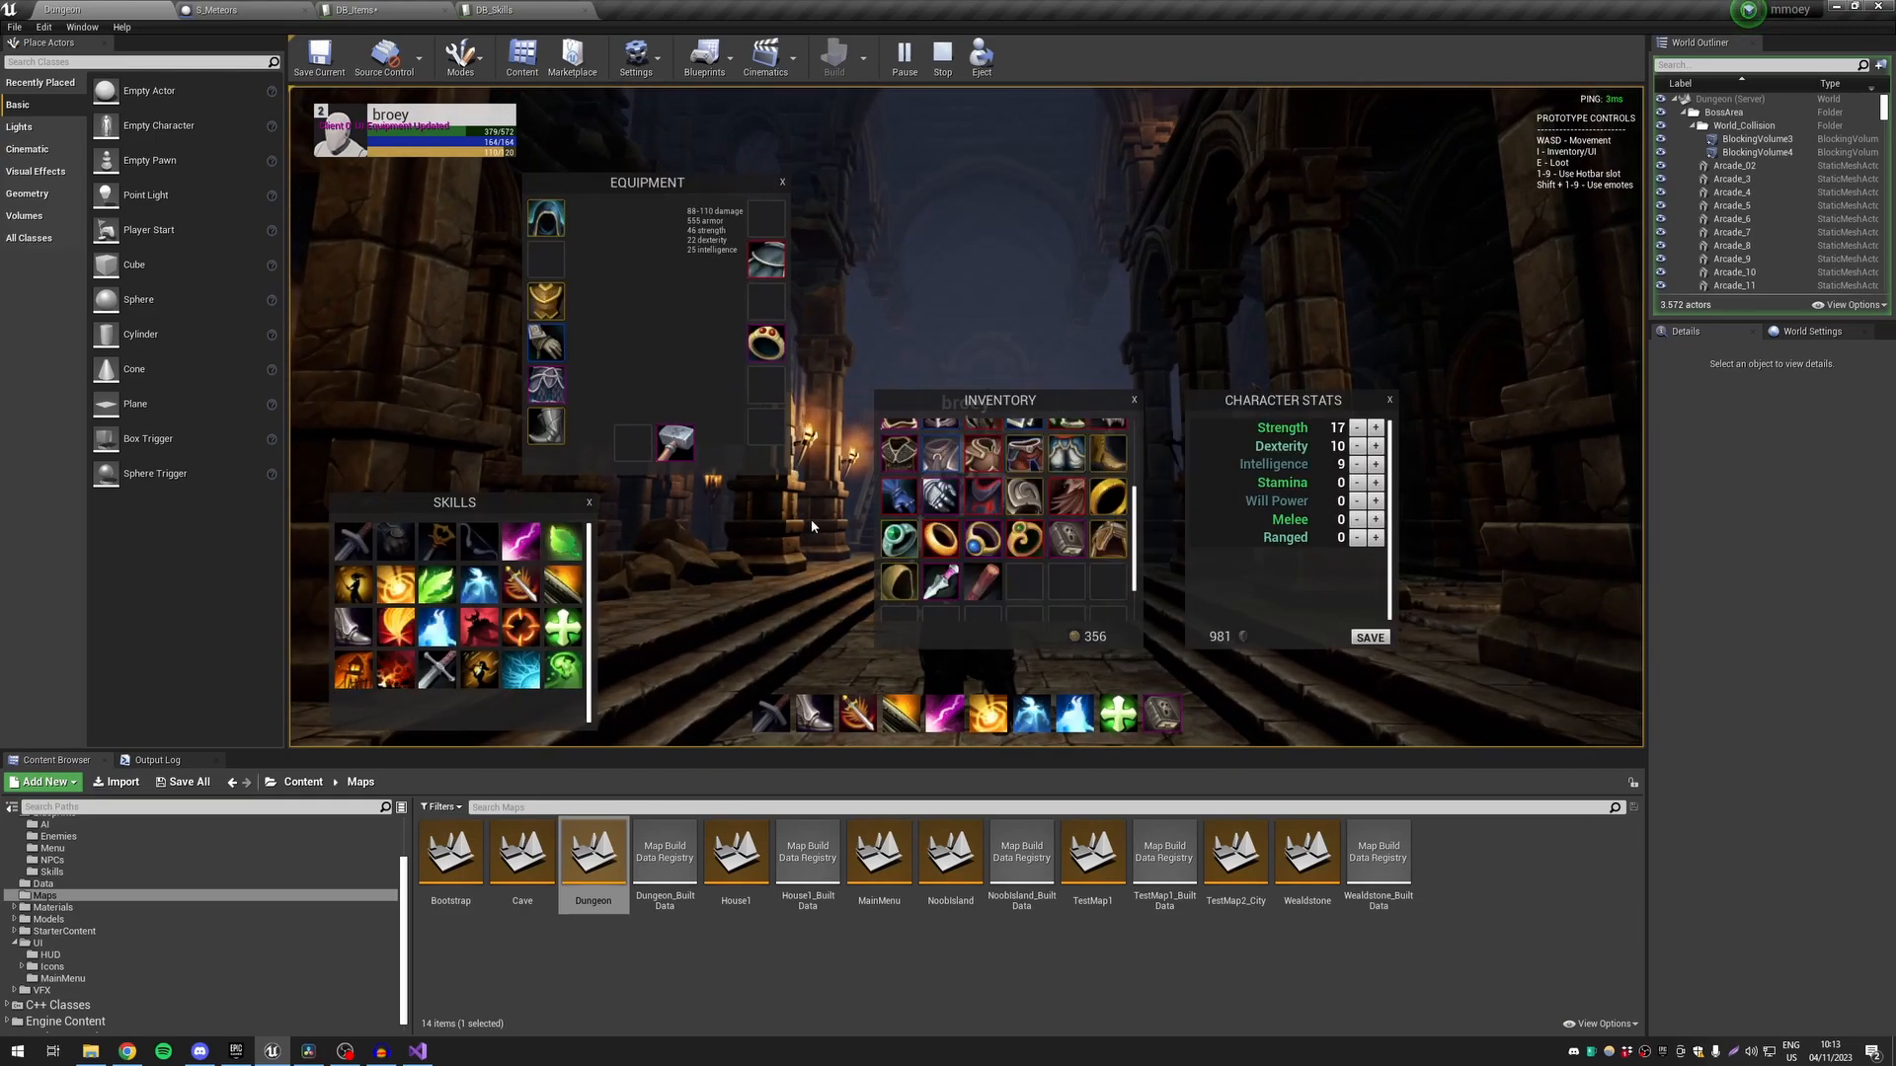
{"action": "key", "text": "i"}
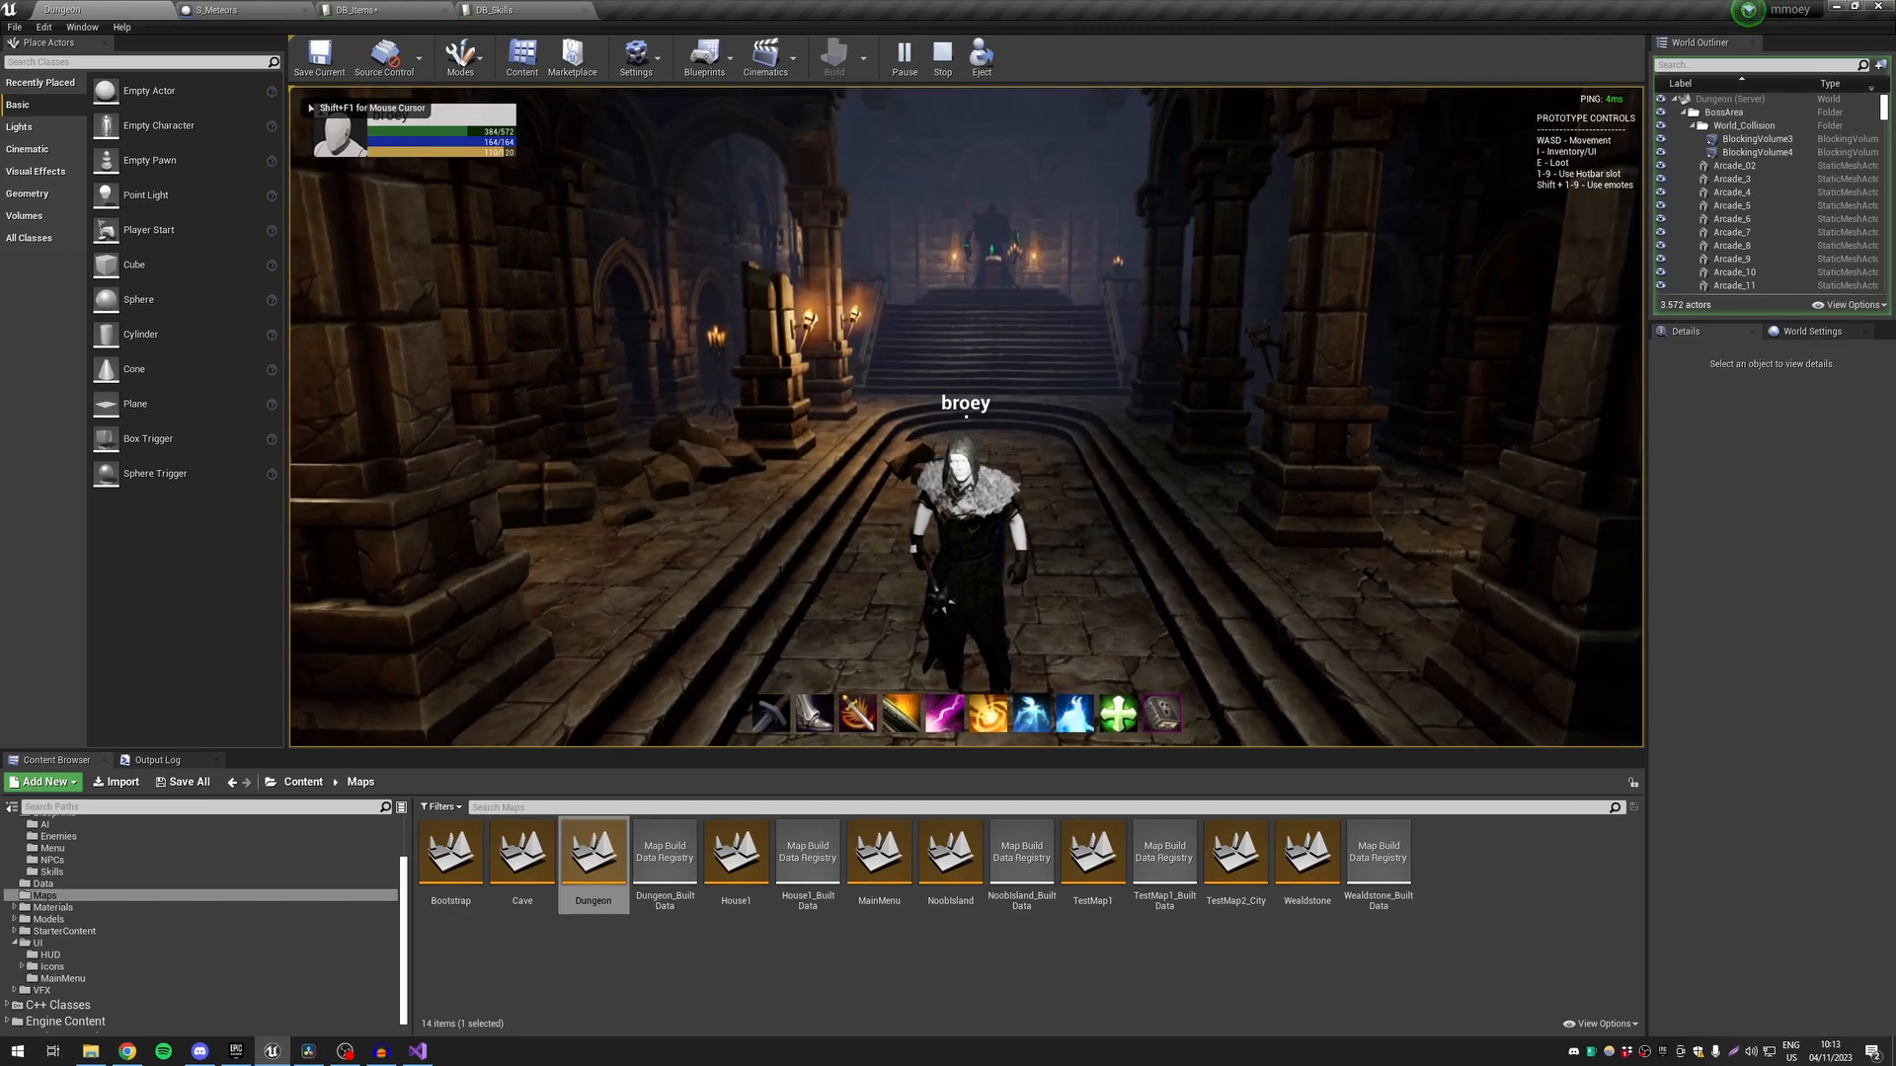
{"action": "key", "text": "i"}
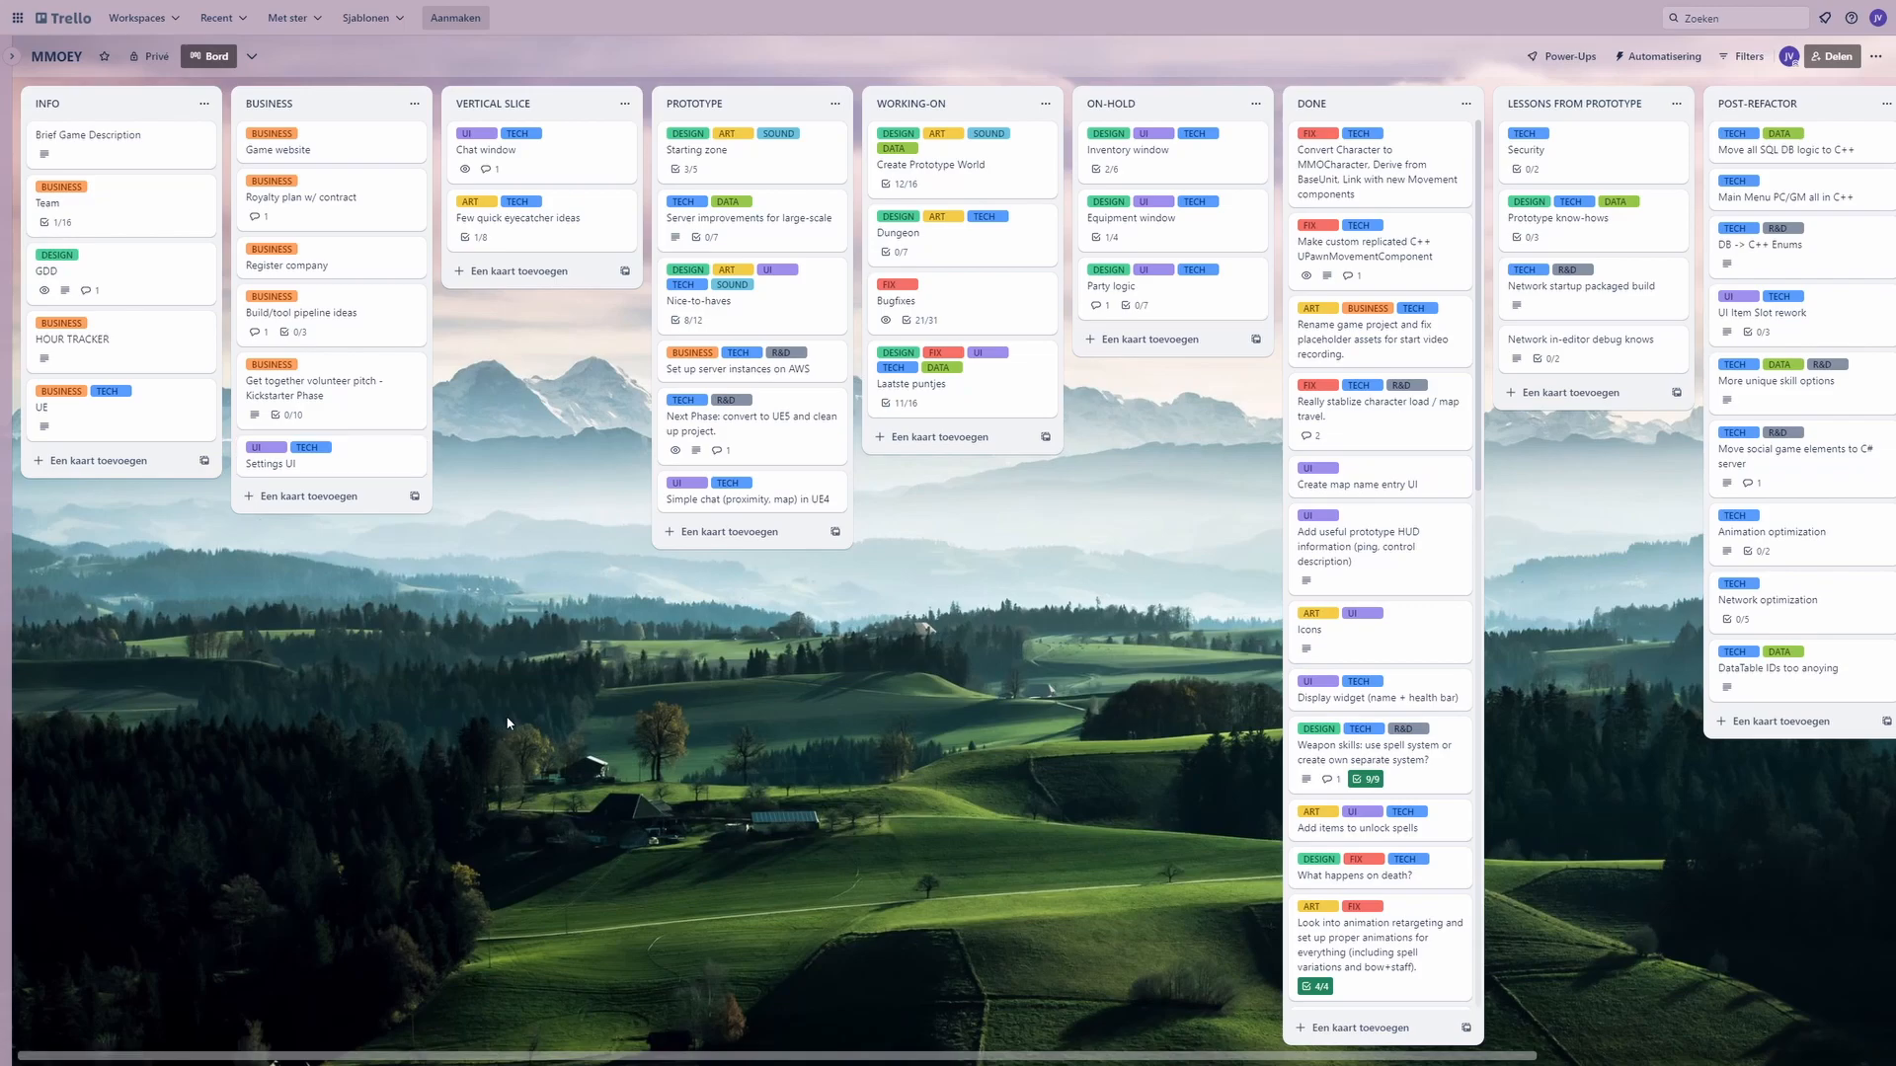
Survey the lists on the MMOEY board in Trello, review the Bugfixes card's checklist and close the card
{"action": "scroll", "coordinate": [512, 723], "scroll_direction": "right", "scroll_amount": 3}
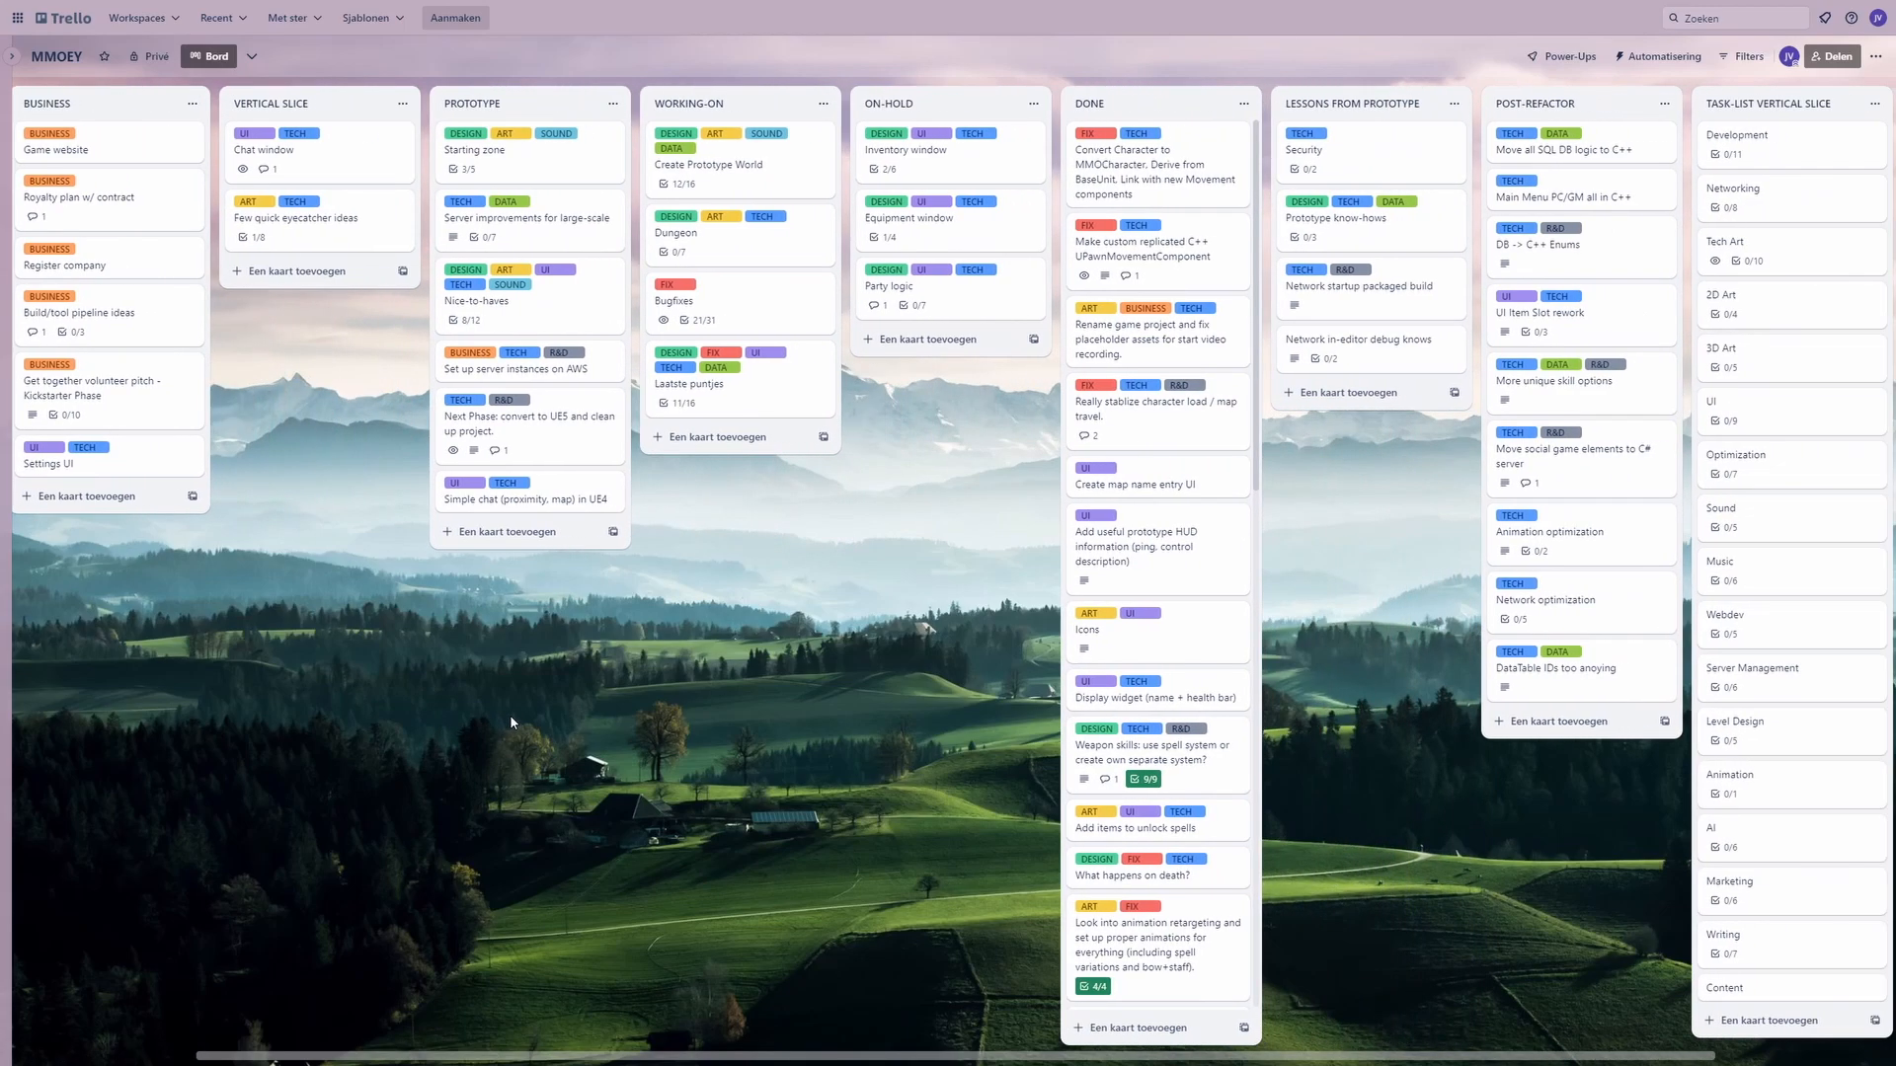
{"action": "scroll", "coordinate": [511, 722], "scroll_direction": "right", "scroll_amount": 1}
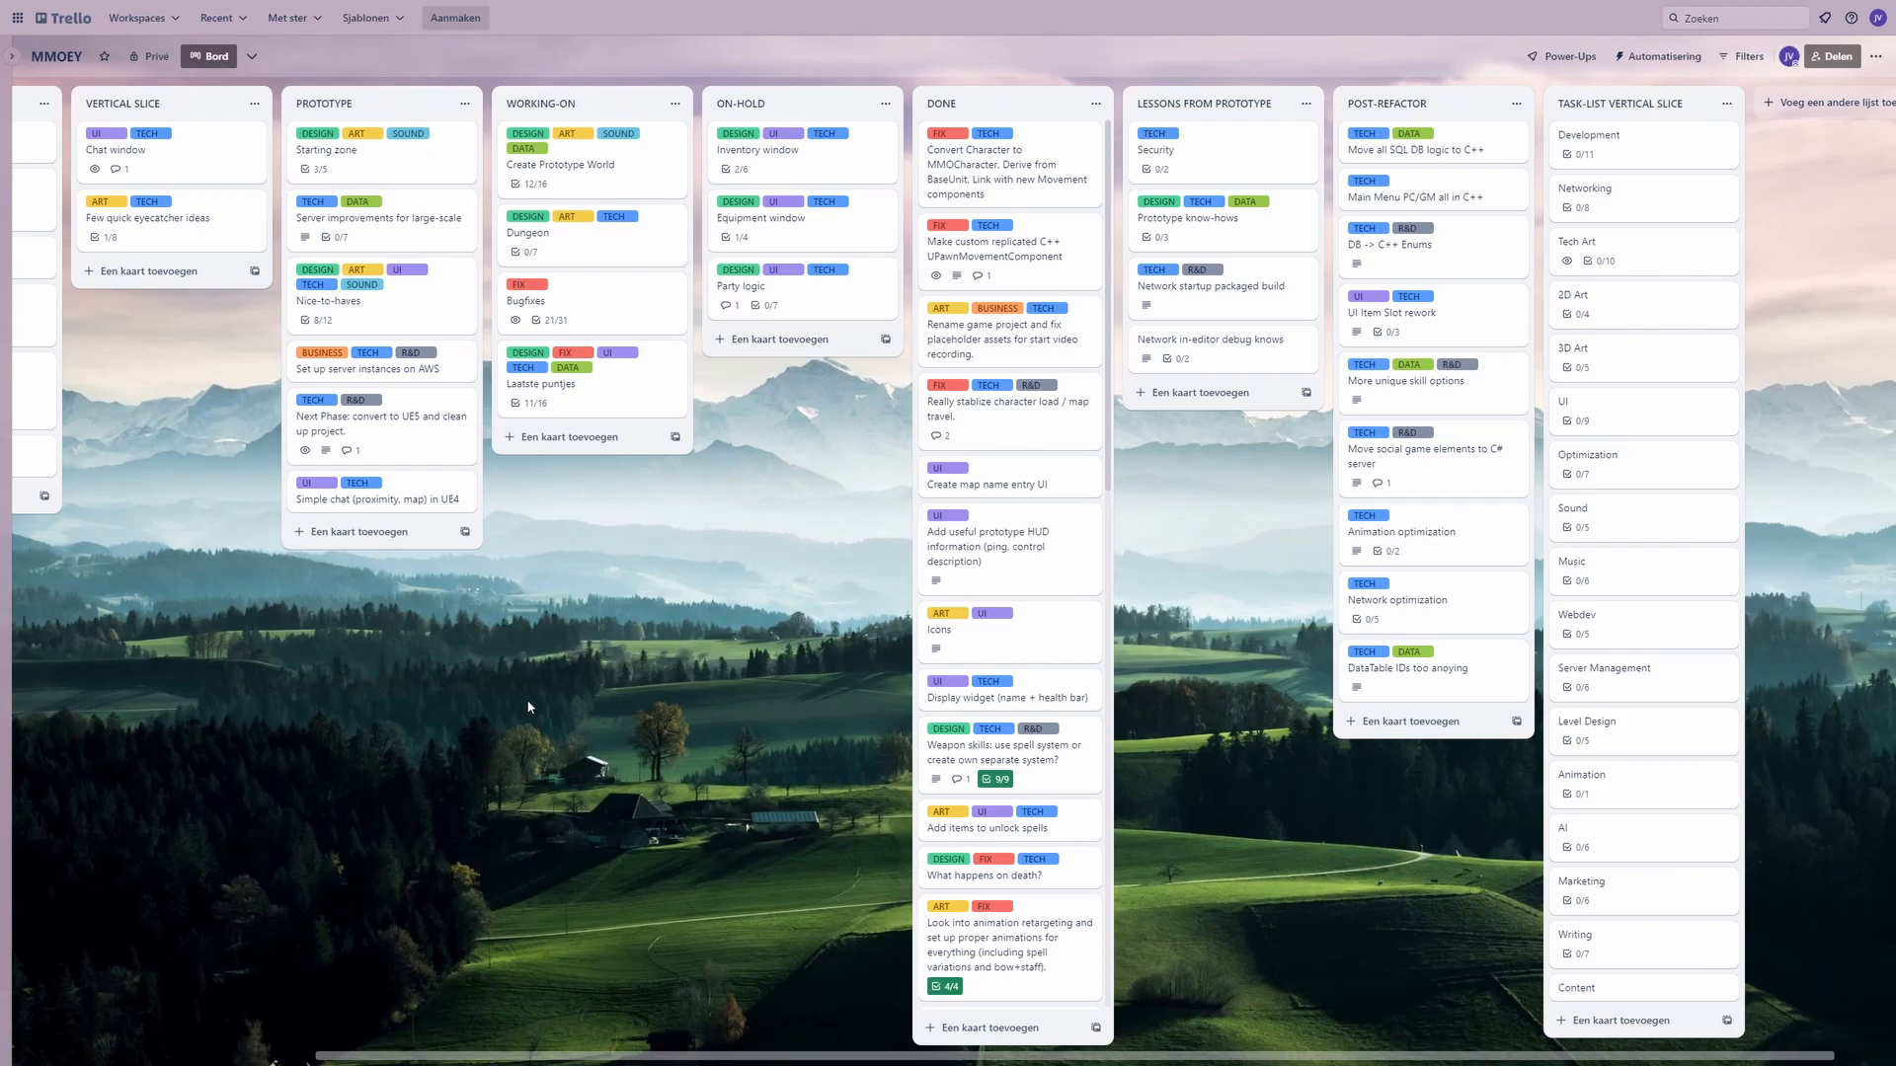
{"action": "scroll", "coordinate": [528, 708], "scroll_direction": "left", "scroll_amount": 5}
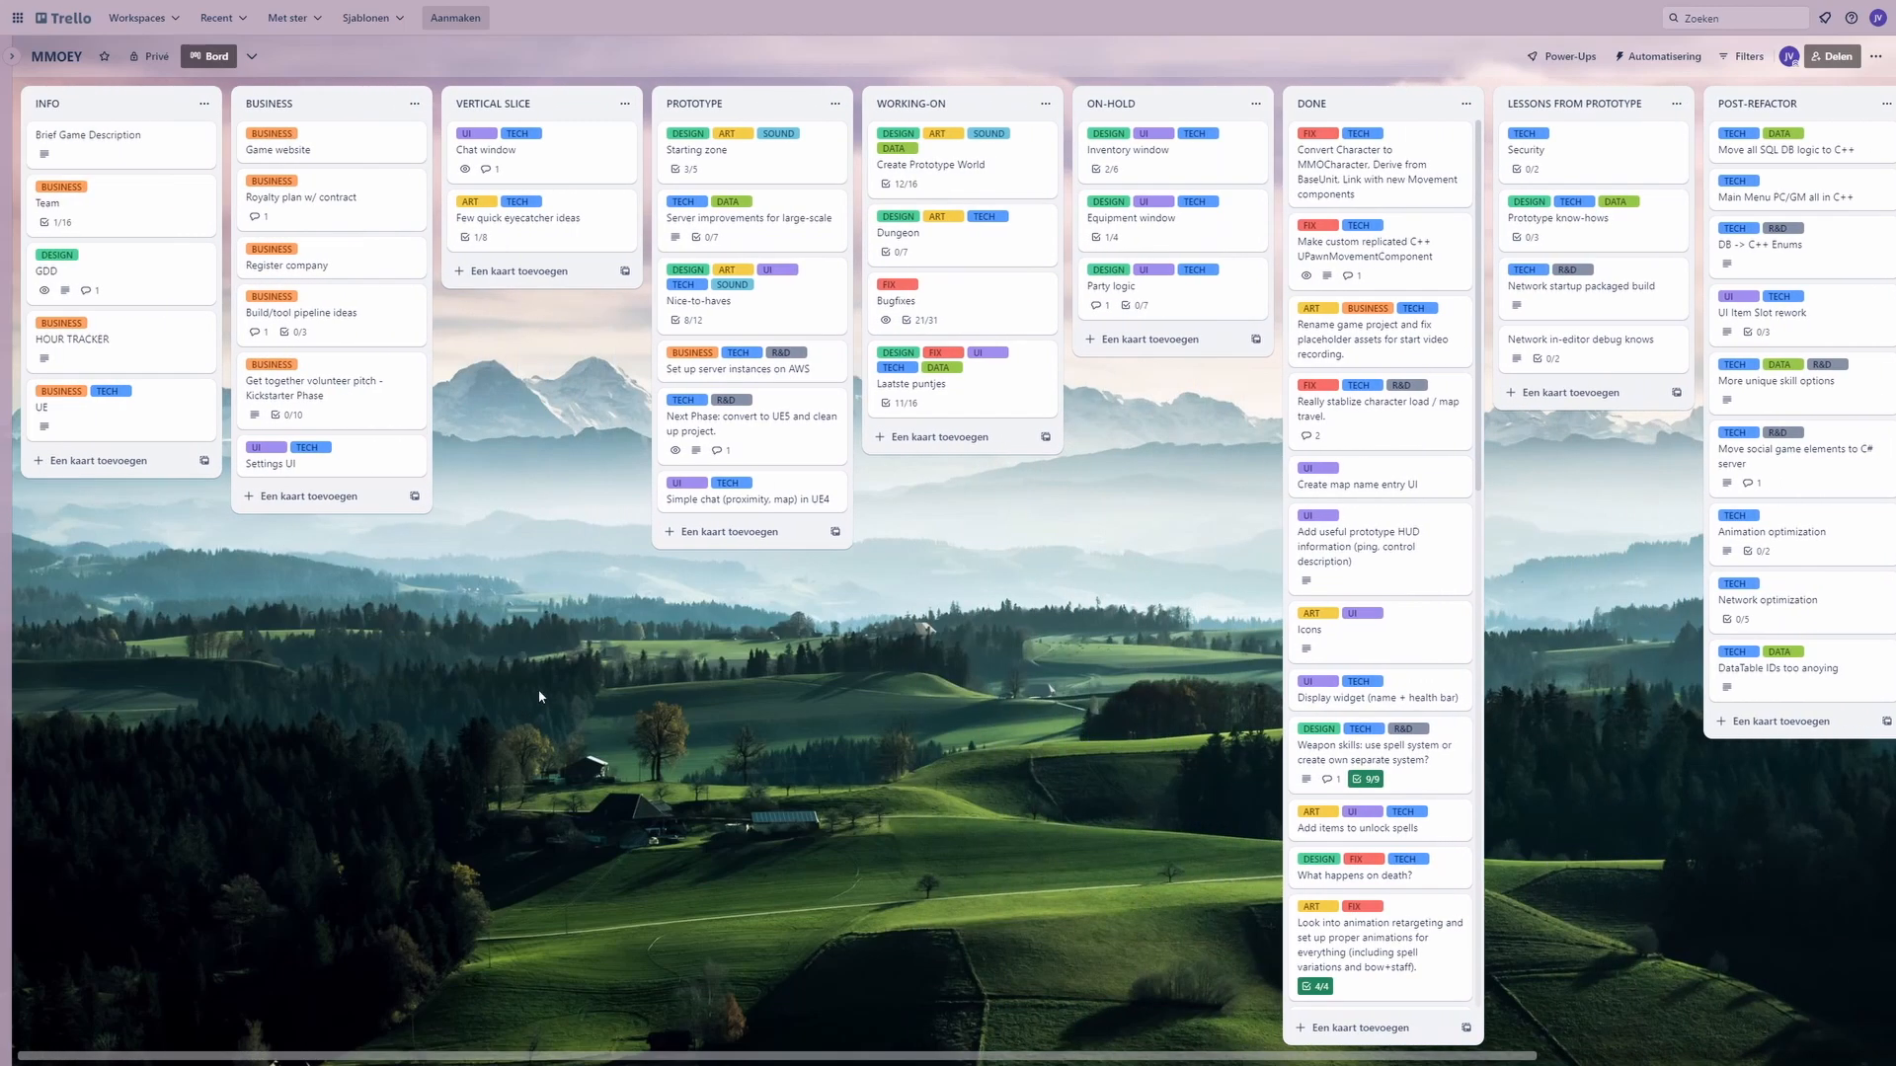
{"action": "left_click", "coordinate": [975, 311]}
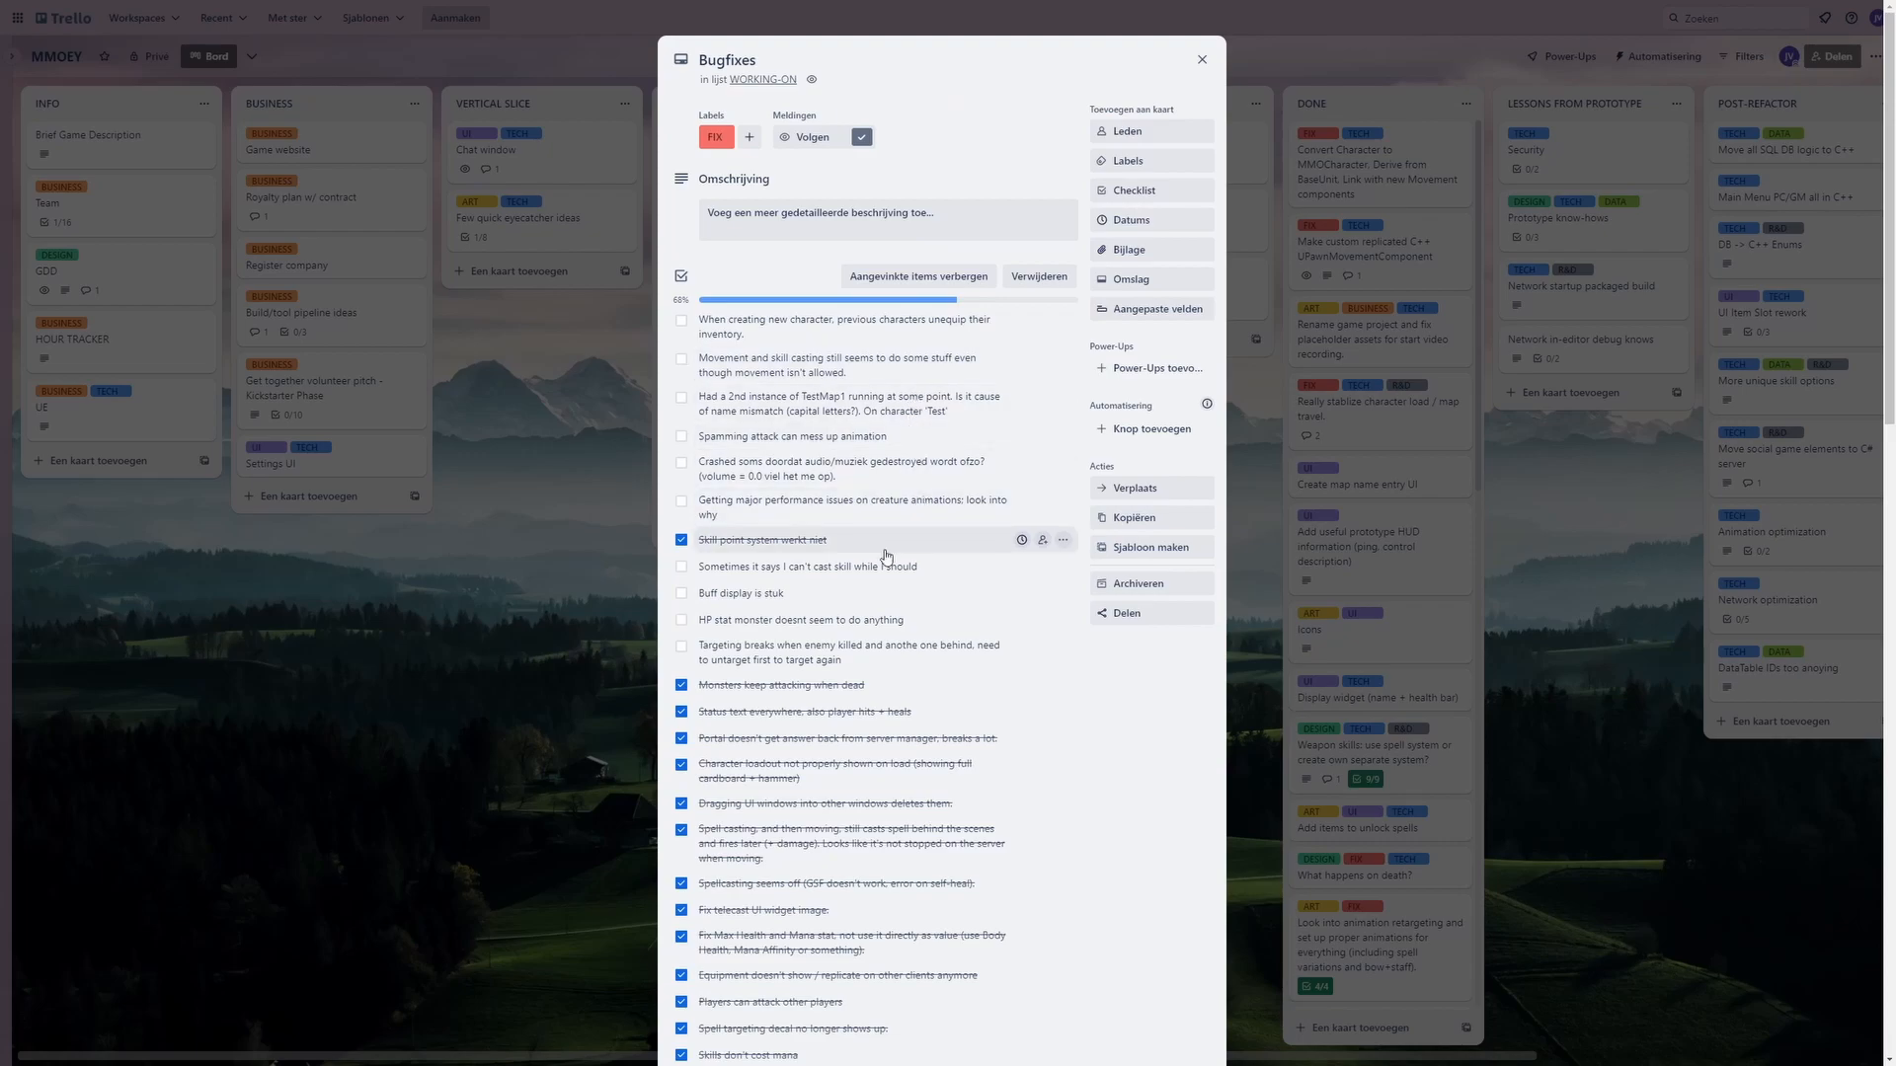
{"action": "left_click", "coordinate": [455, 786]}
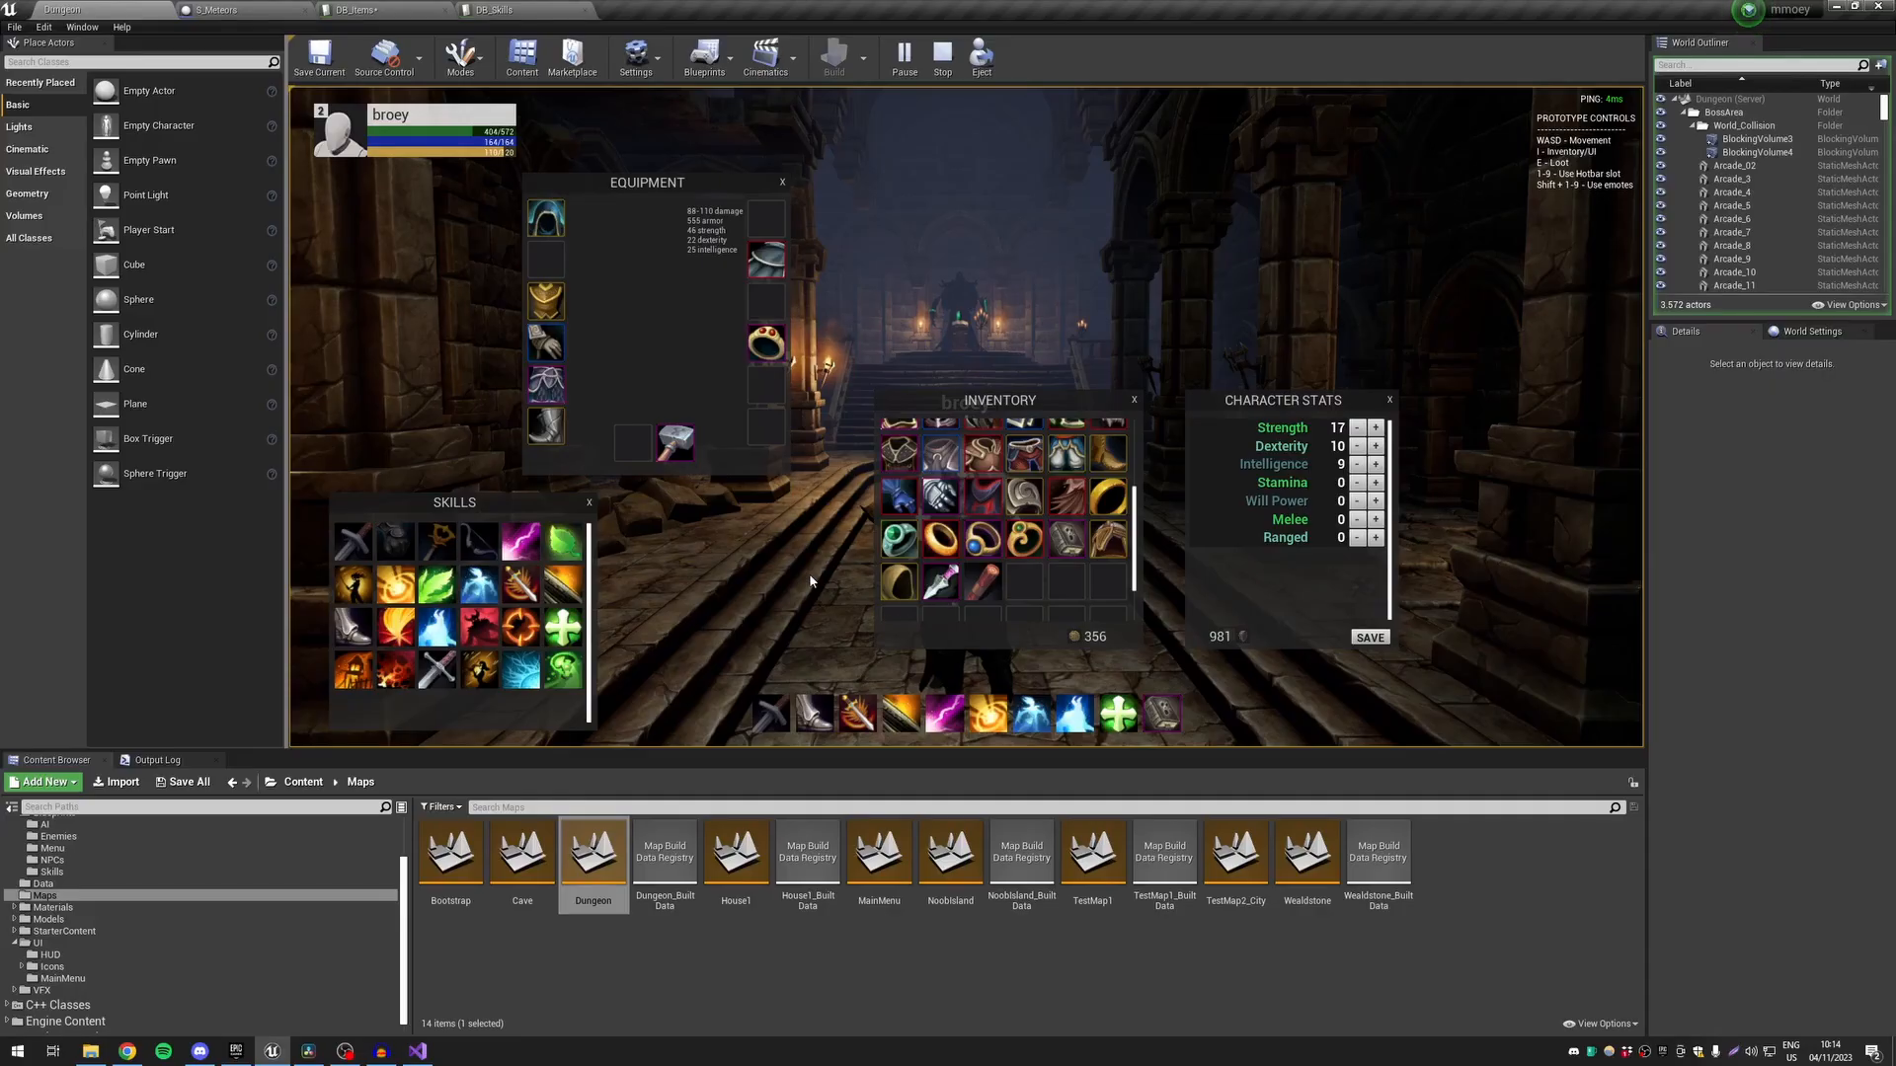
Back in the Unreal play session, close the inventory windows, face the character to the camera and play emote 1
{"action": "key", "text": "i"}
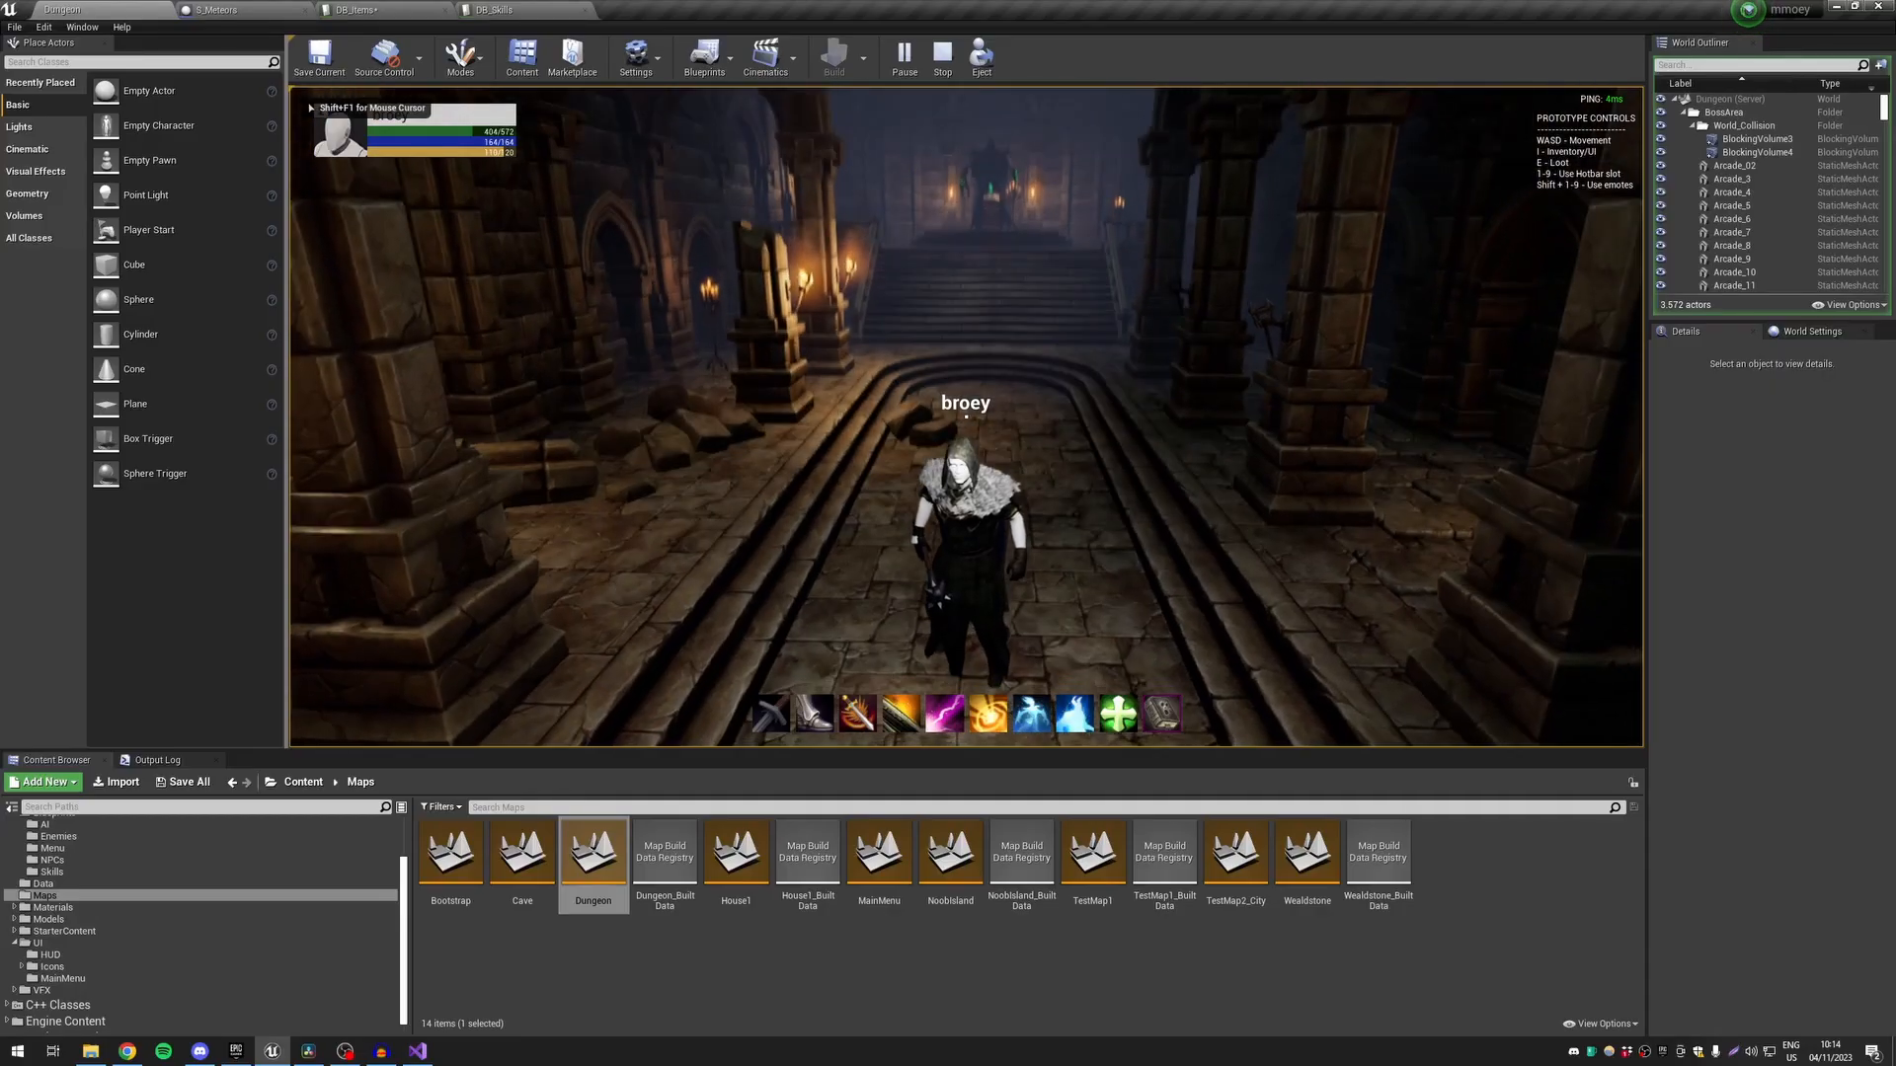
{"action": "key", "text": "s"}
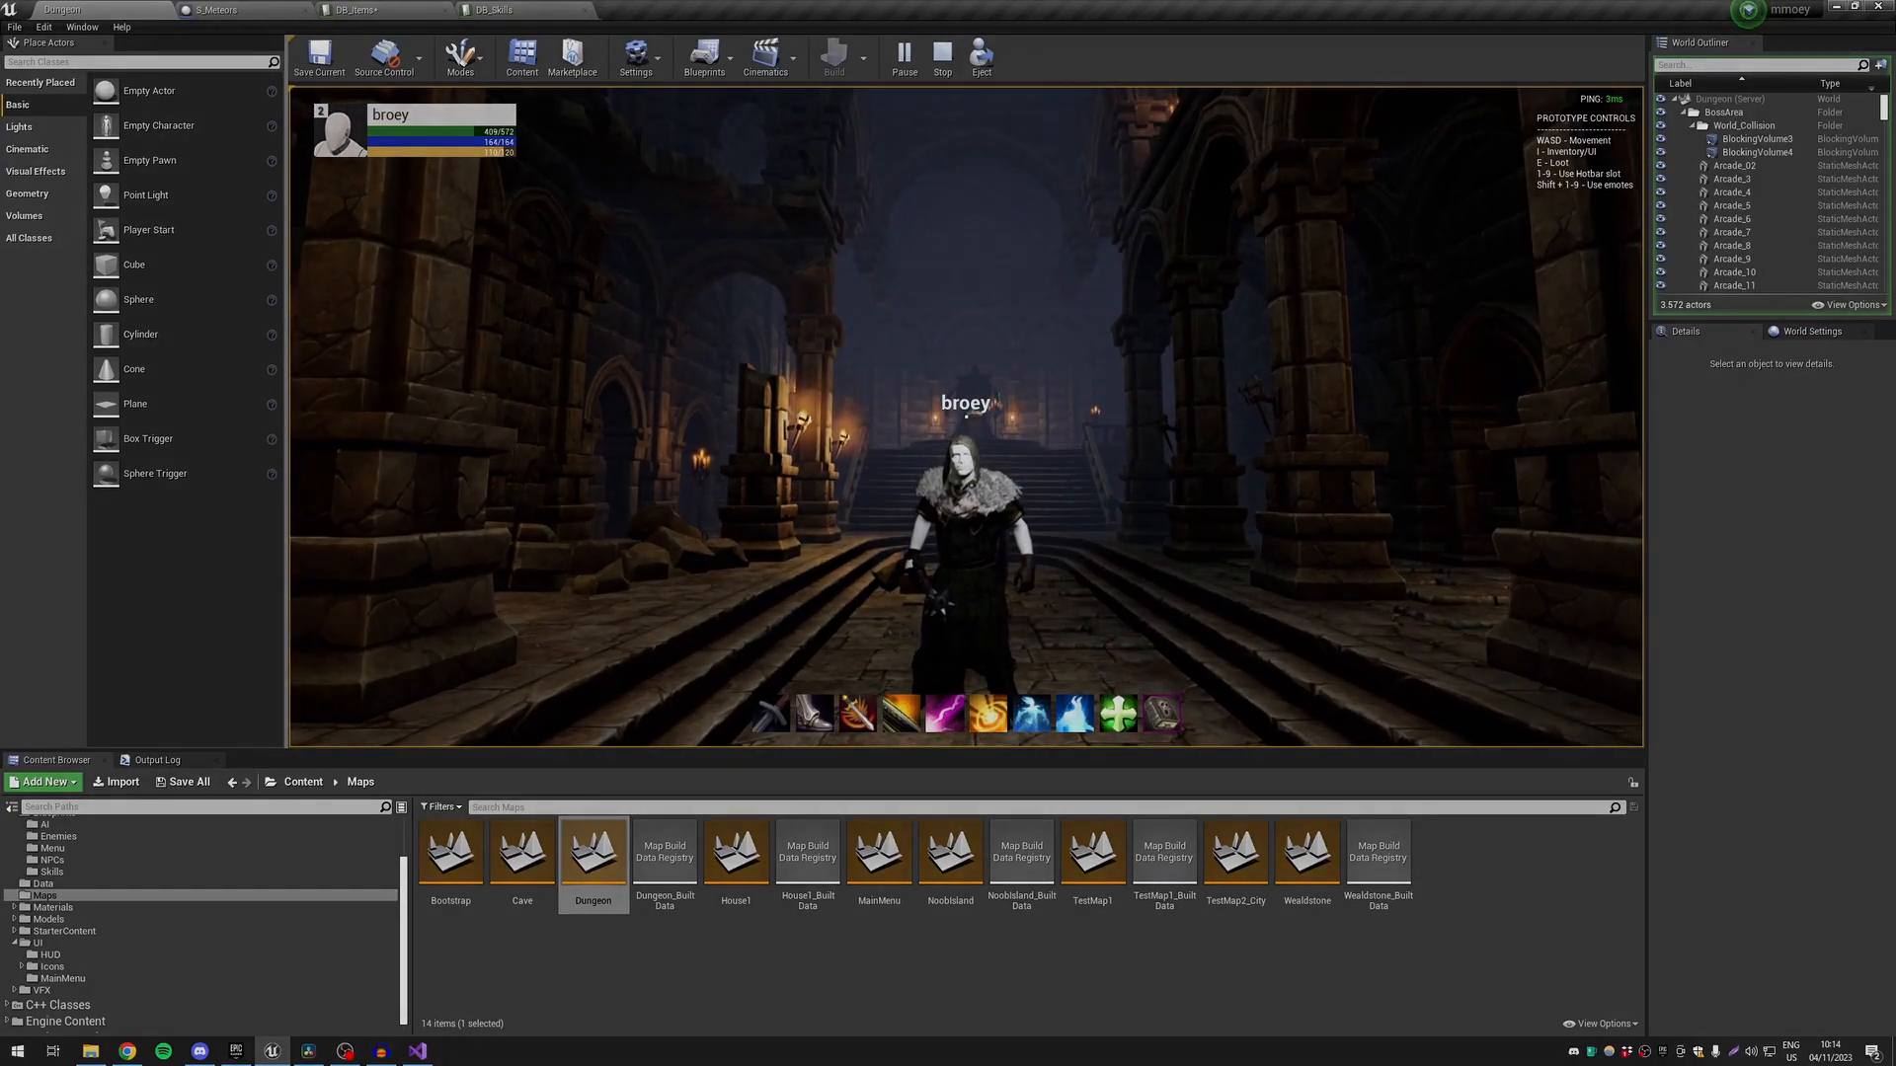
{"action": "key", "text": "shift+1"}
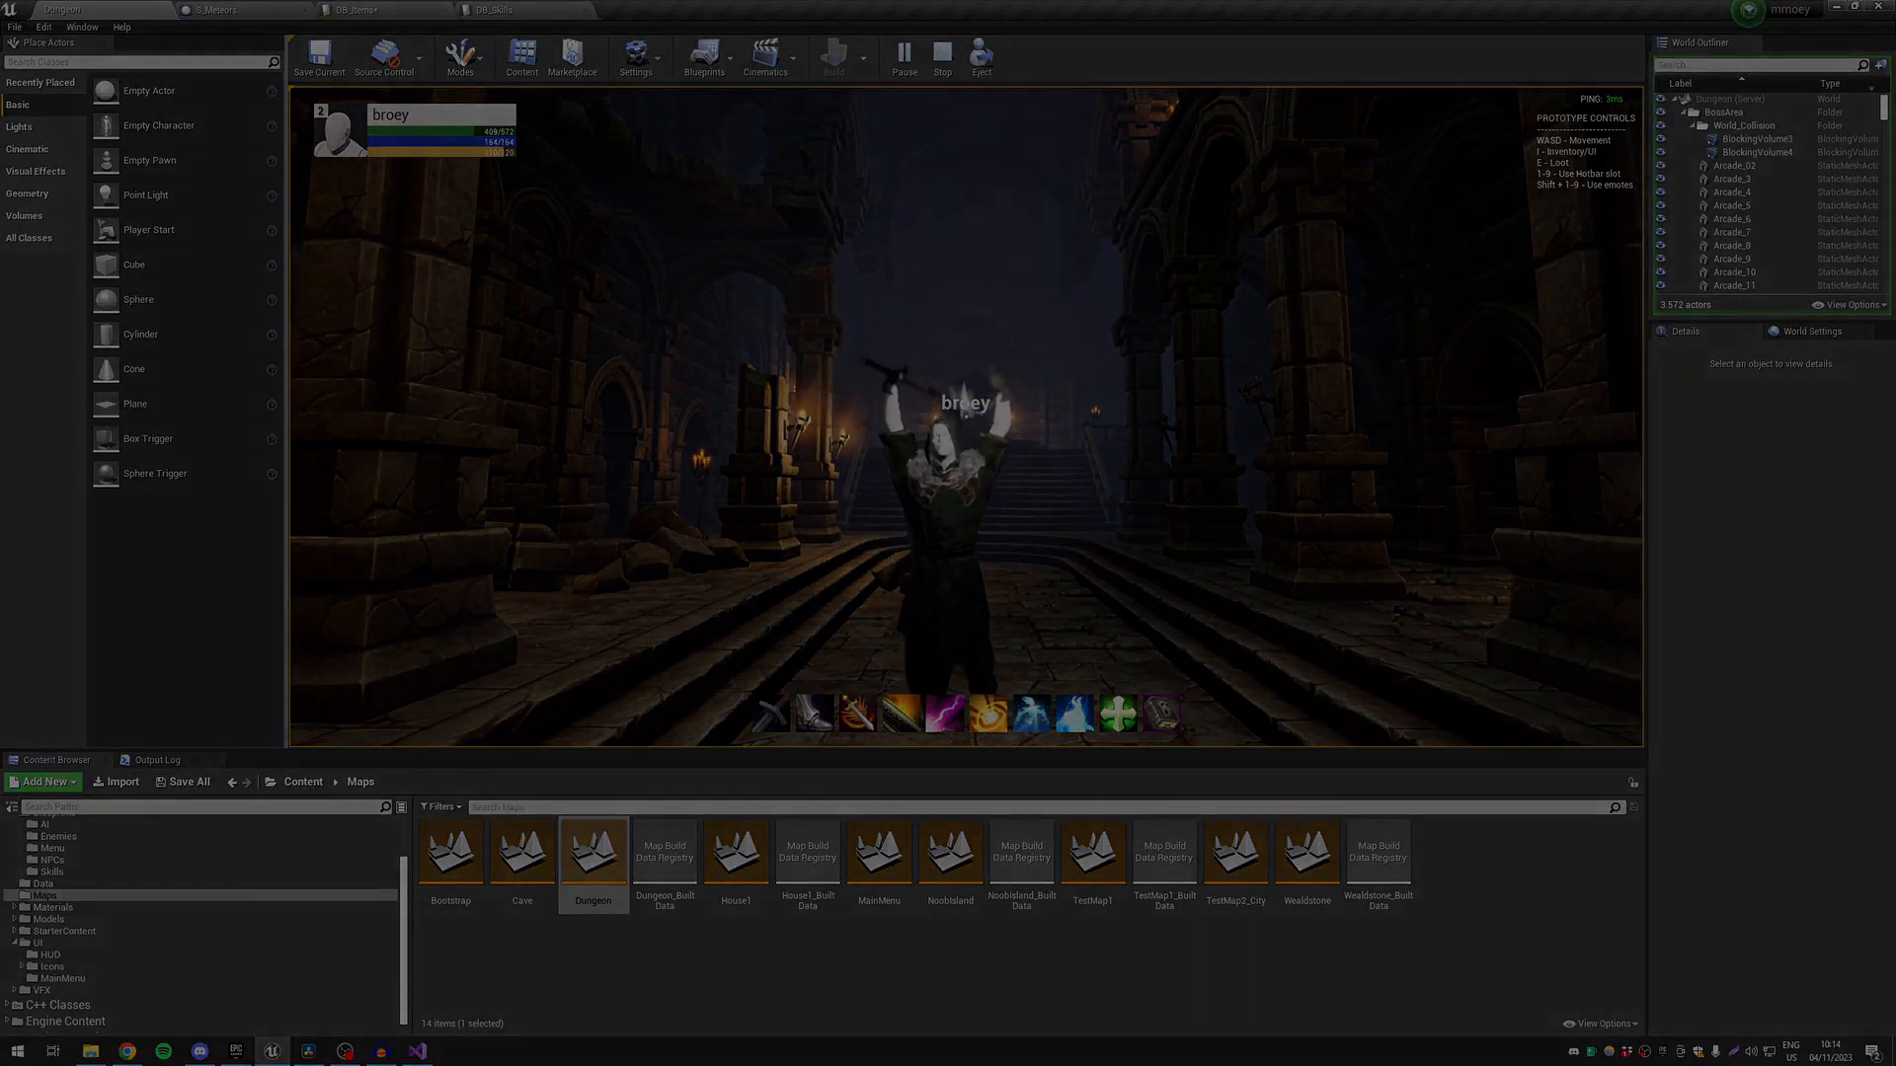